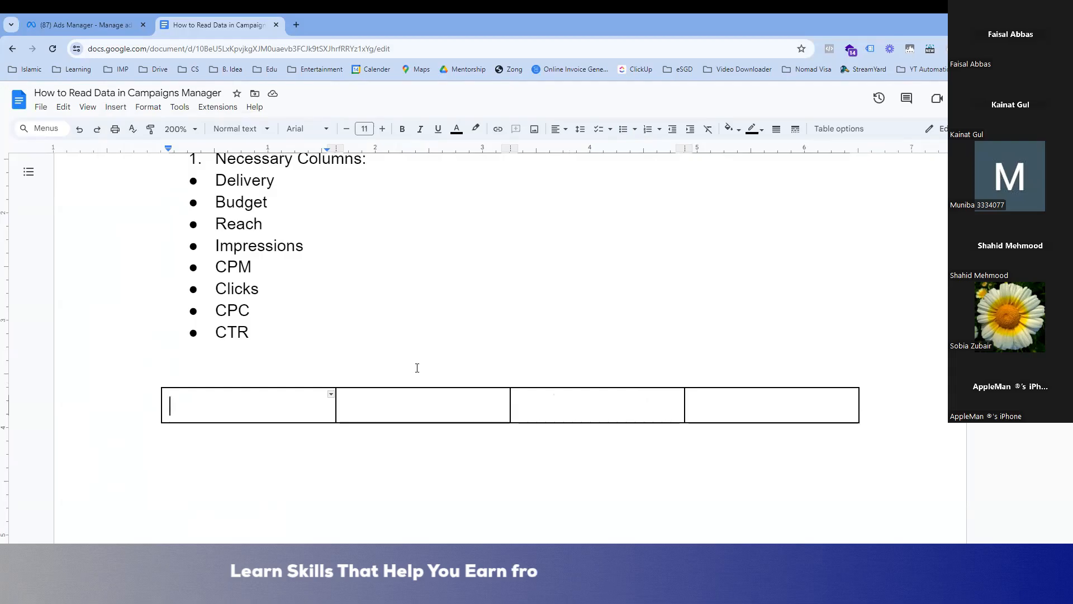
Fill the table's four header cells with E-Com, Lead, Page Likes and Message
{"action": "type", "text": "E-Com"}
{"action": "key", "text": "Tab"}
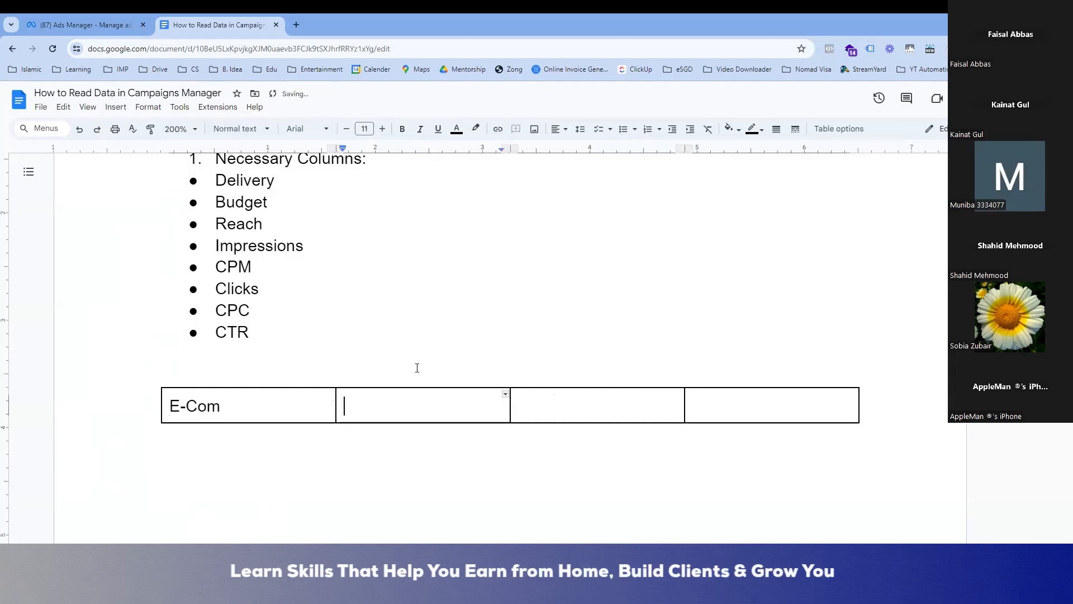
{"action": "type", "text": "Lead"}
{"action": "key", "text": "Tab"}
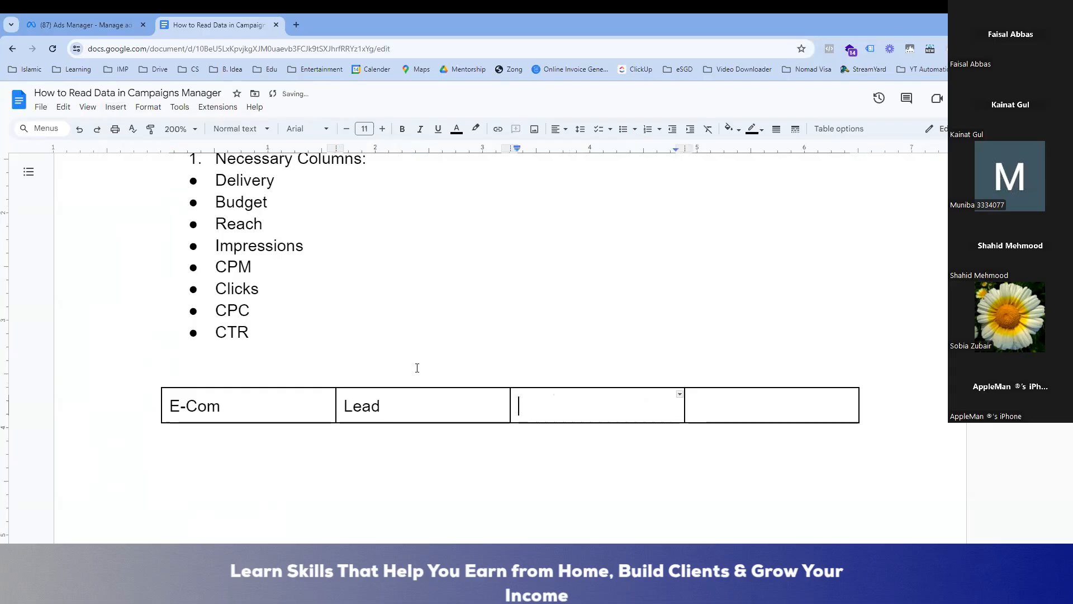
{"action": "type", "text": "Page"}
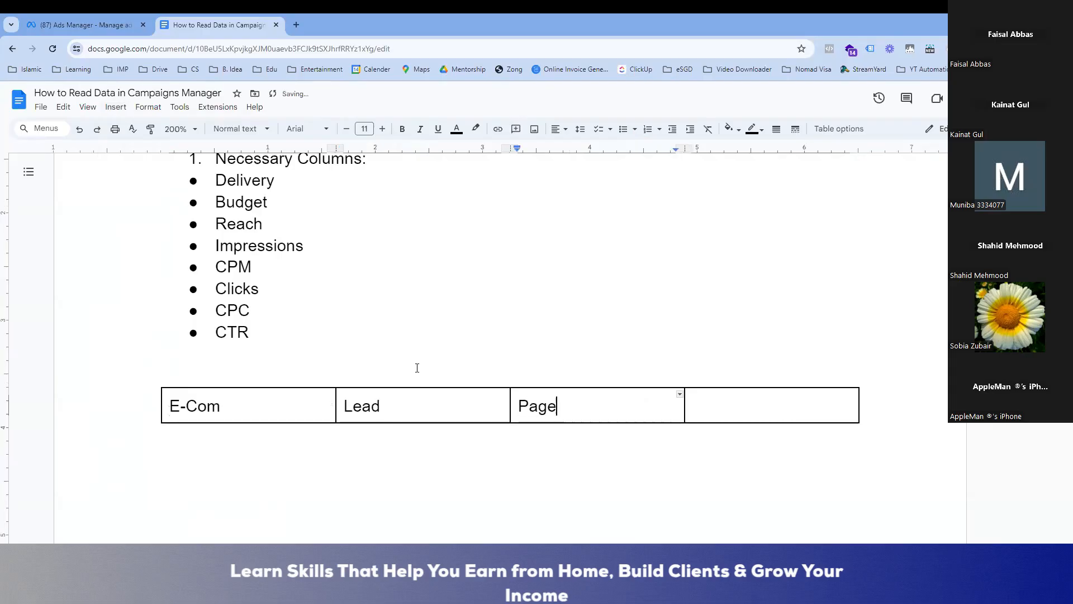
{"action": "type", "text": " Likes"}
{"action": "key", "text": "Tab"}
{"action": "type", "text": "m"}
{"action": "key", "text": "BackSpace"}
{"action": "type", "text": "Message"}
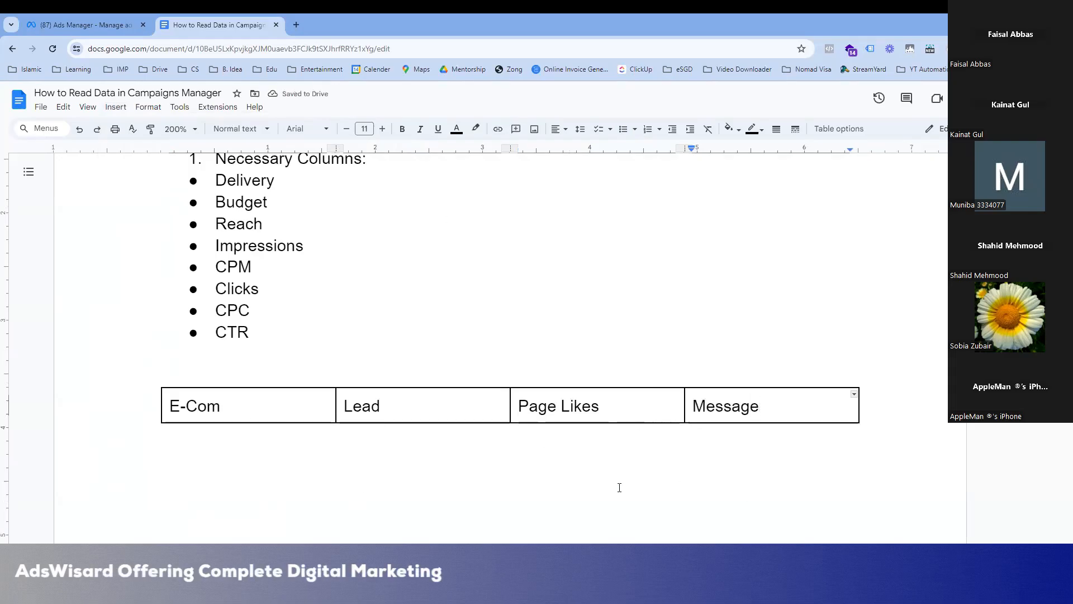
Remove the extra blank line between the CTR bullet and the table
{"action": "double_click", "coordinate": [335, 364]}
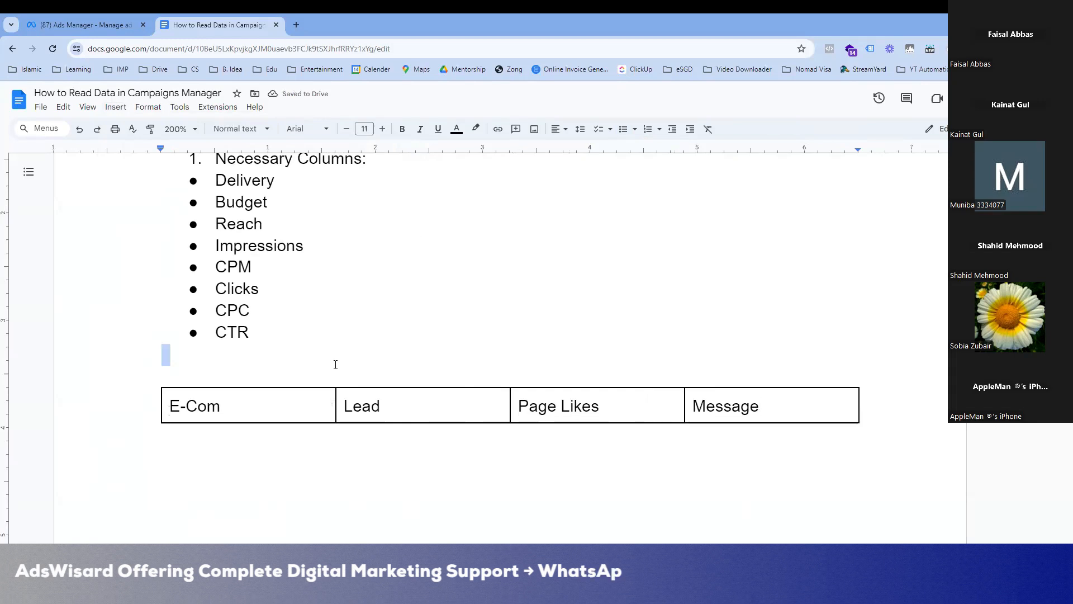
{"action": "key", "text": "BackSpace"}
{"action": "scroll", "coordinate": [313, 339], "scroll_direction": "up", "scroll_amount": 2}
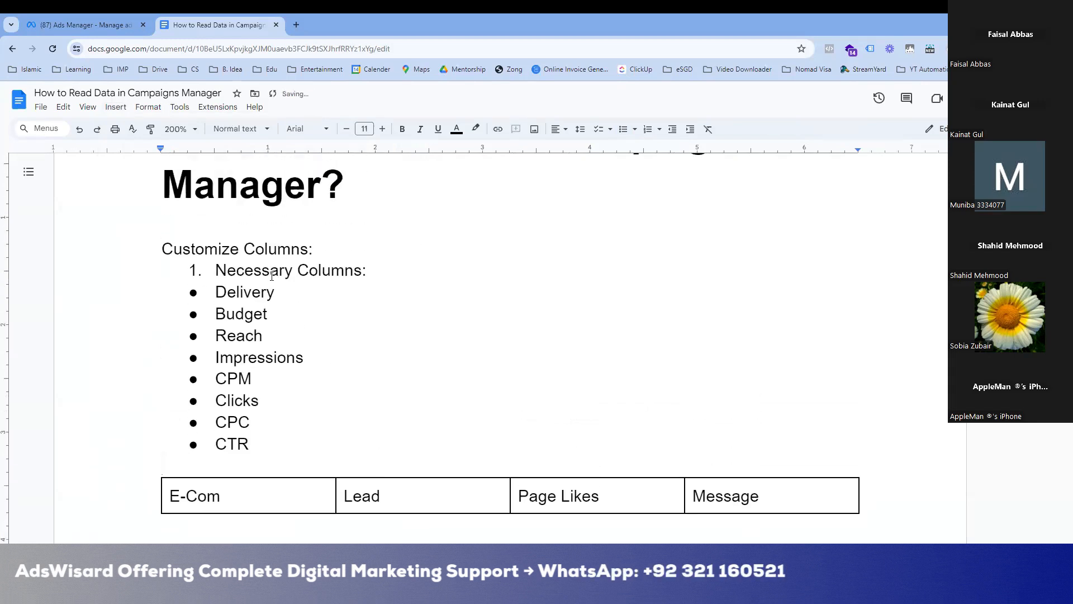
{"action": "scroll", "coordinate": [272, 276], "scroll_direction": "down", "scroll_amount": 1}
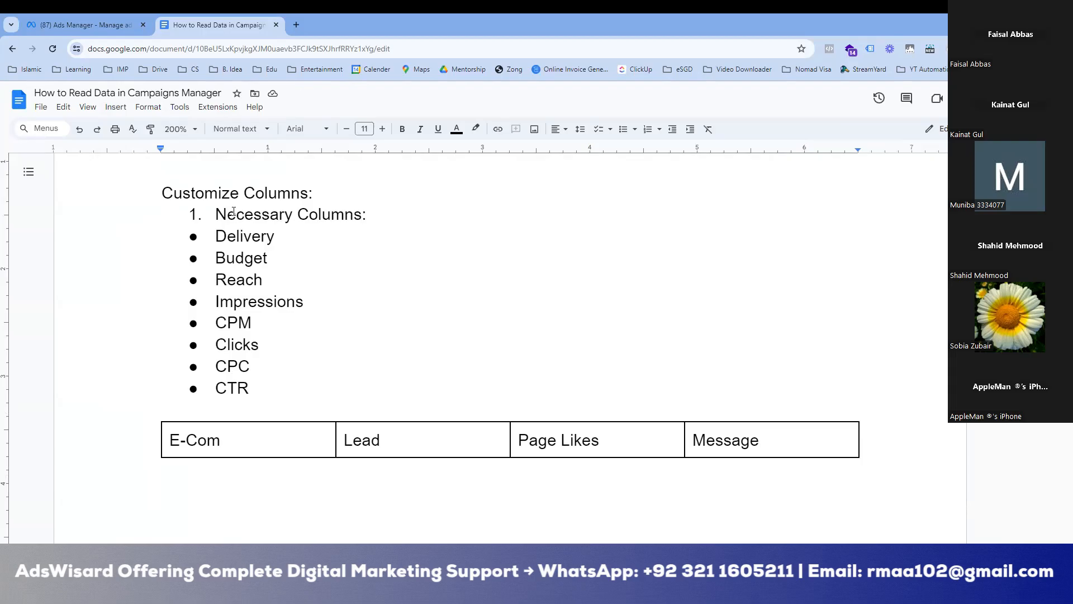
Add the numbered item "2. Funnel Columns" directly above the table, with a blank line separating it from the CTR bullet
{"action": "type", "text": "2. "}
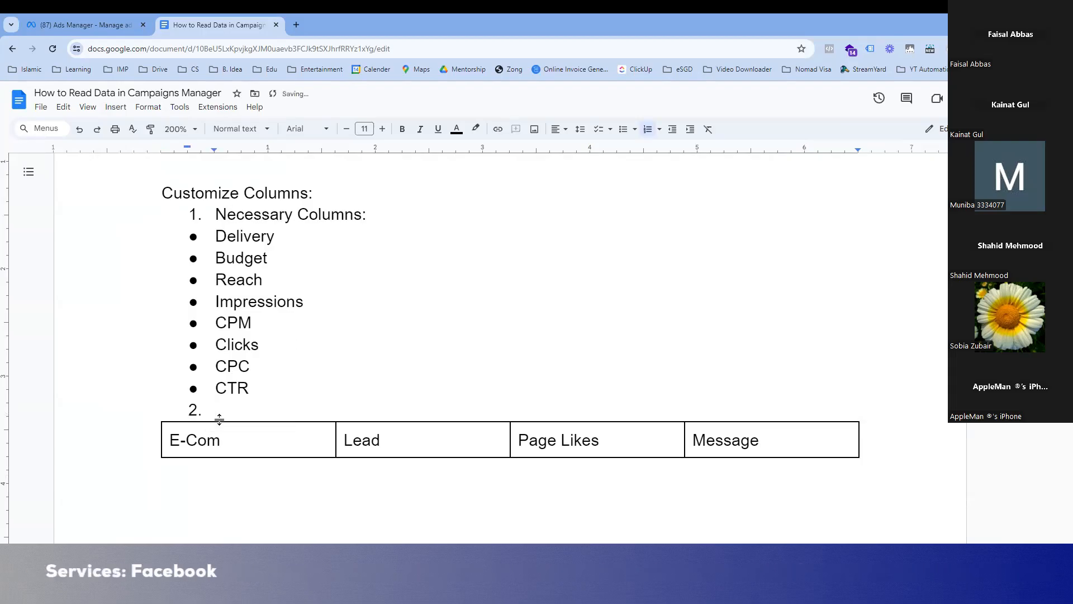
{"action": "type", "text": "Fu"}
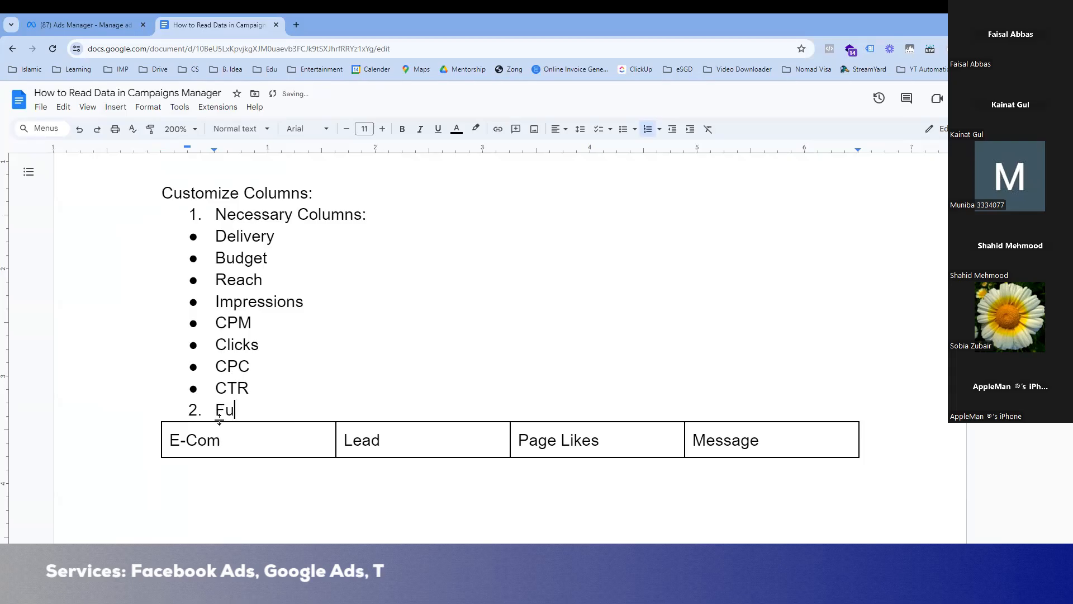
{"action": "type", "text": "nnel Columns"}
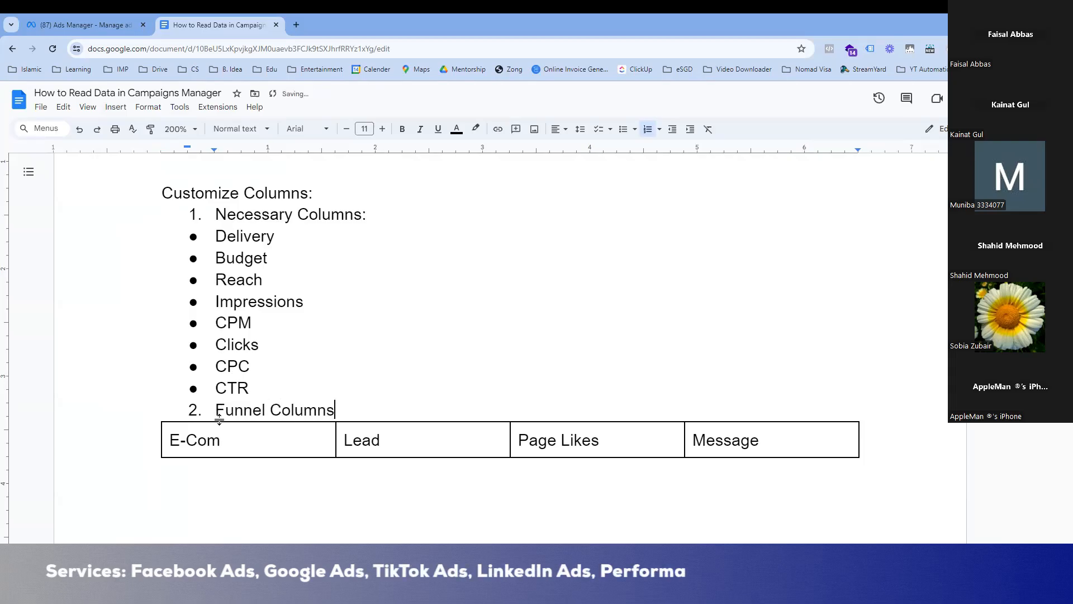
{"action": "key", "text": "Up"}
{"action": "key", "text": "Return"}
{"action": "key", "text": "Return"}
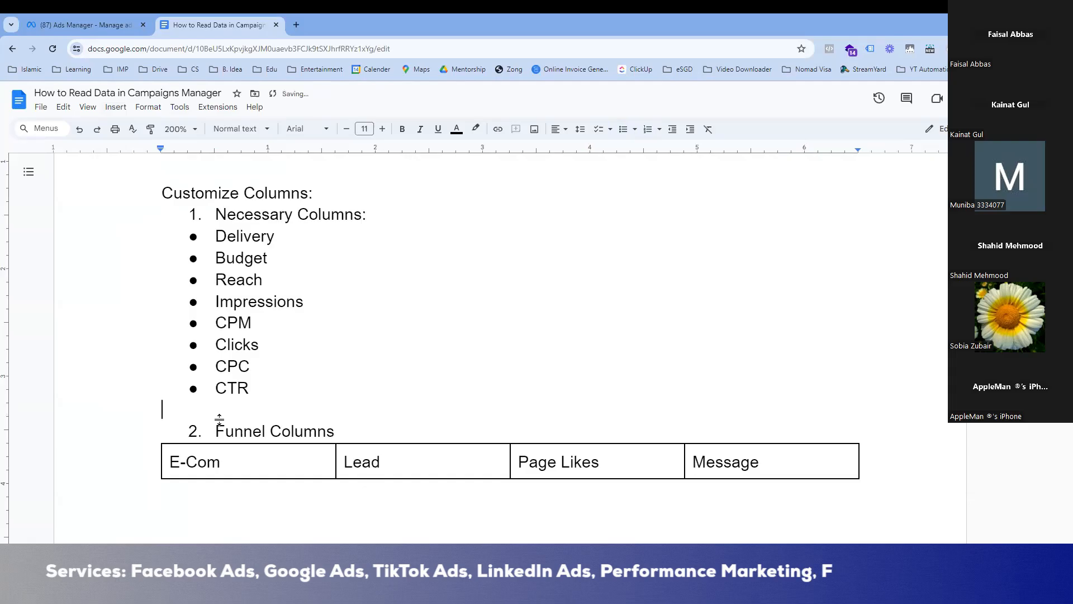
Add a second row to the table and enter "Landing Page Views" under E-Com
{"action": "left_click", "coordinate": [270, 469]}
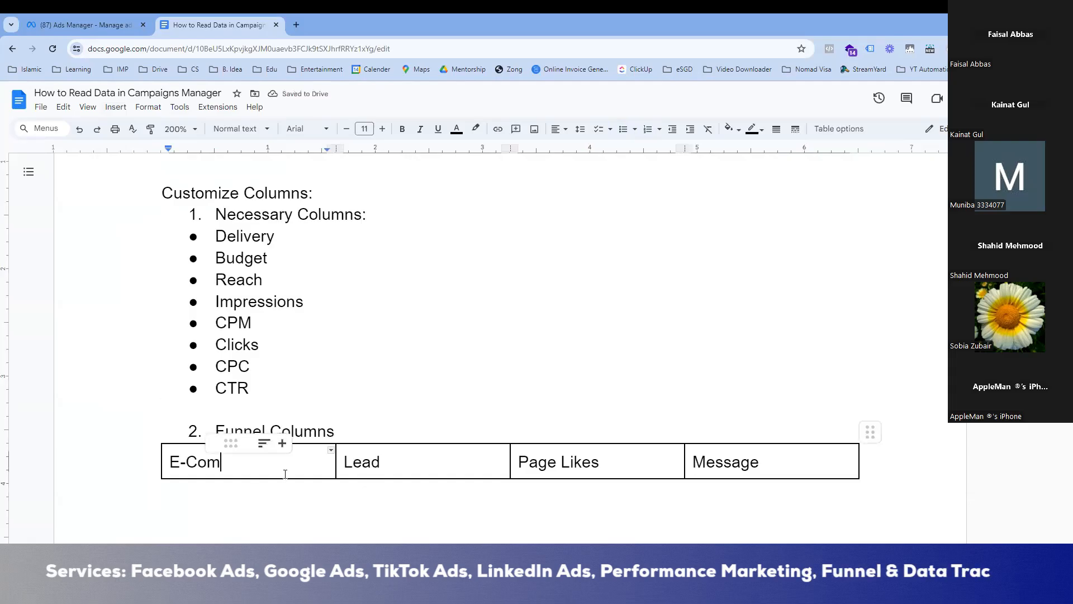
{"action": "key", "text": "Tab"}
{"action": "key", "text": "Tab"}
{"action": "key", "text": "Tab"}
{"action": "key", "text": "Tab"}
{"action": "scroll", "coordinate": [284, 473], "scroll_direction": "down", "scroll_amount": 1}
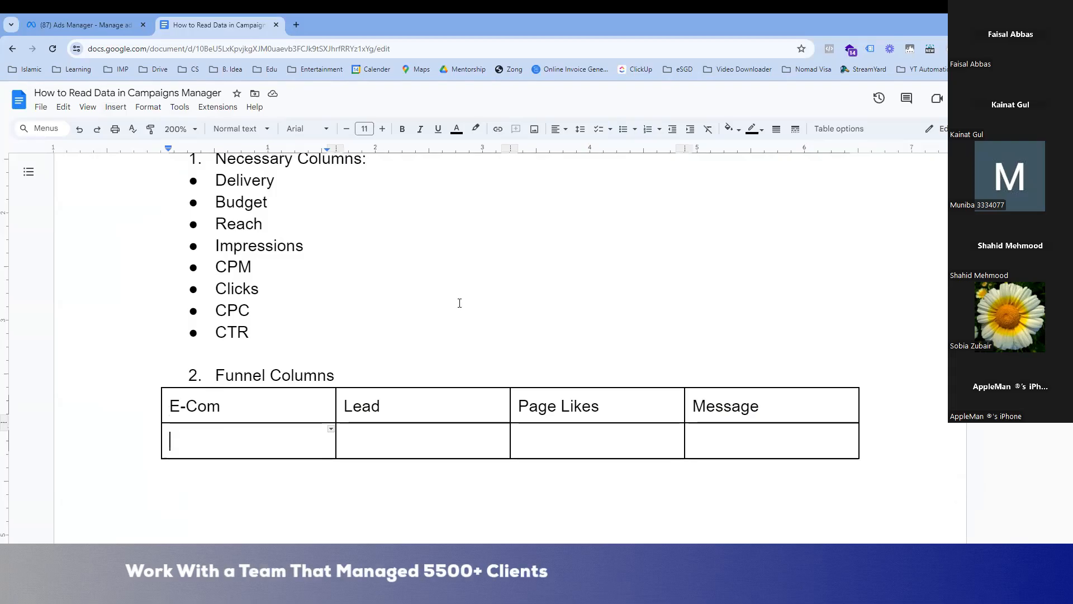
{"action": "type", "text": "Lan"}
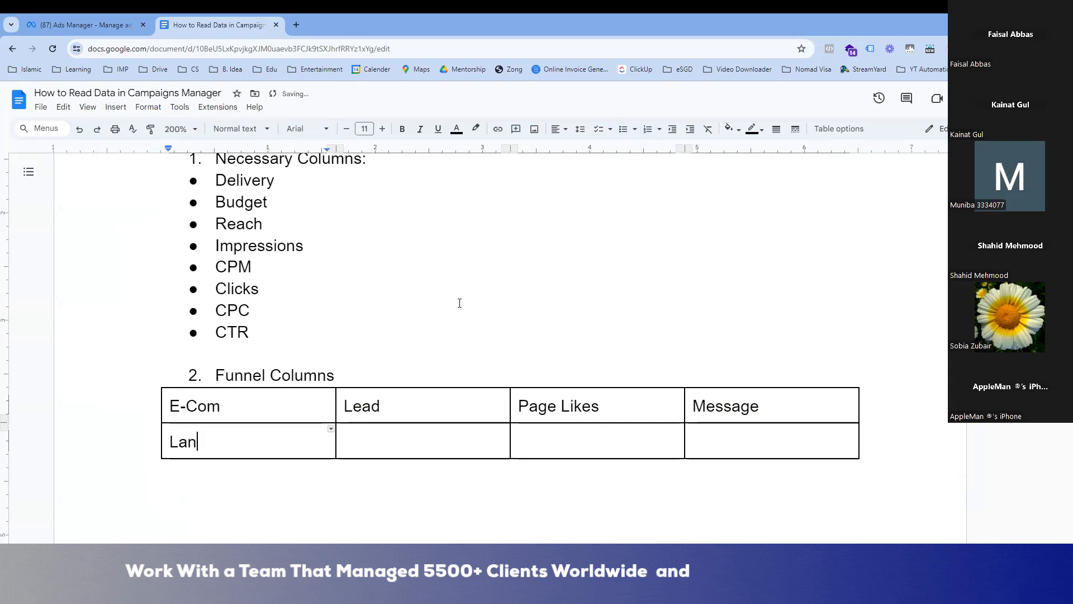
{"action": "type", "text": "ding Page Views"}
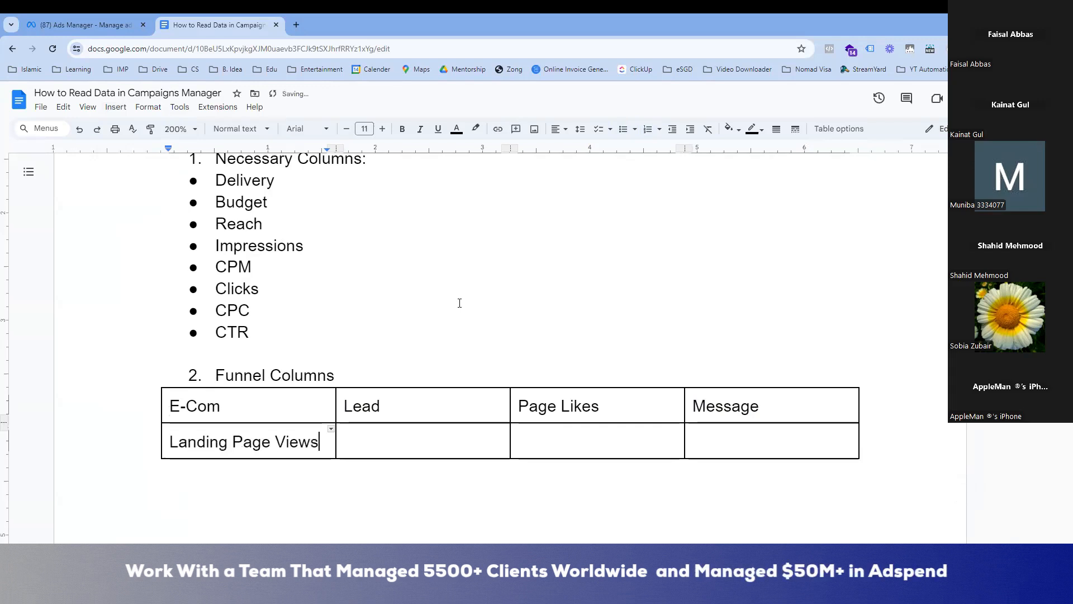
Copy "Landing Page Views" from the E-Com column into the cell under Lead
{"action": "key", "text": "shift+Home"}
{"action": "key", "text": "ctrl+c"}
{"action": "key", "text": "Right"}
{"action": "key", "text": "Tab"}
{"action": "key", "text": "ctrl+v"}
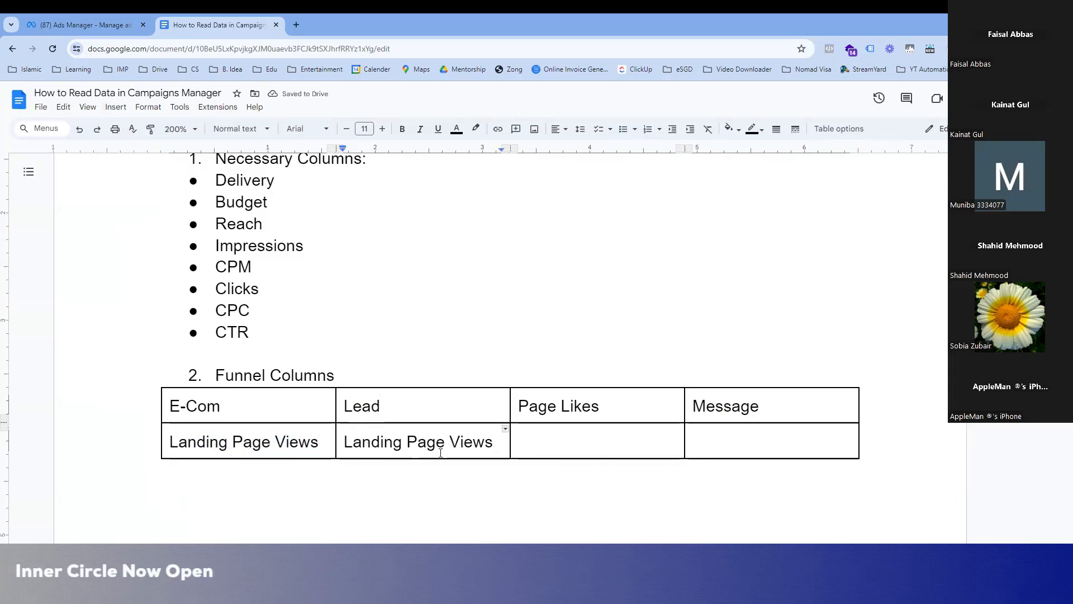
Insert a new column before Message and move the "Page Likes" heading into it
{"action": "right_click", "coordinate": [763, 408]}
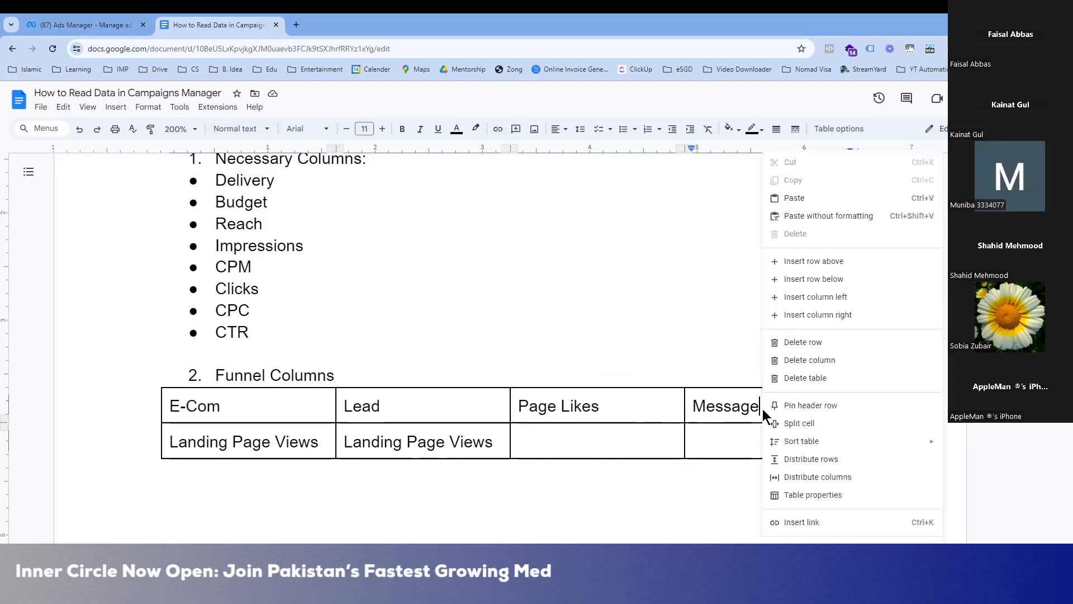
{"action": "left_click", "coordinate": [831, 300]}
{"action": "key", "text": "Left"}
{"action": "key", "text": "shift+Home"}
{"action": "key", "text": "ctrl+x"}
{"action": "key", "text": "Right"}
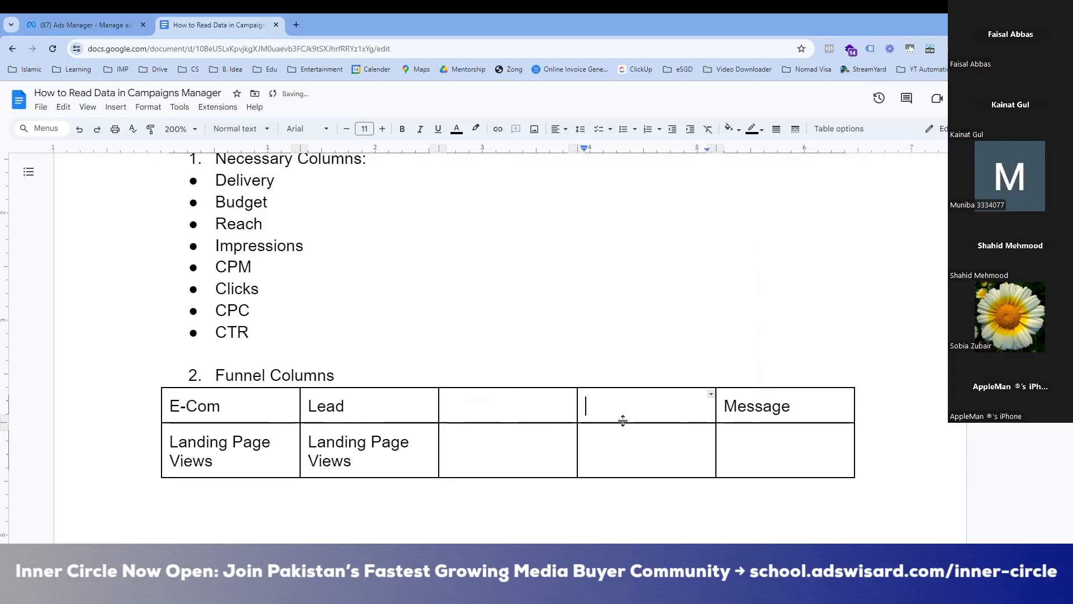
{"action": "key", "text": "ctrl+v"}
Enter "Lead (IF)" in the empty third header cell and change the second header to "Lead (Conv)"
{"action": "key", "text": "Left"}
{"action": "key", "text": "Left"}
{"action": "key", "text": "Left"}
{"action": "key", "text": "Left"}
{"action": "key", "text": "Left"}
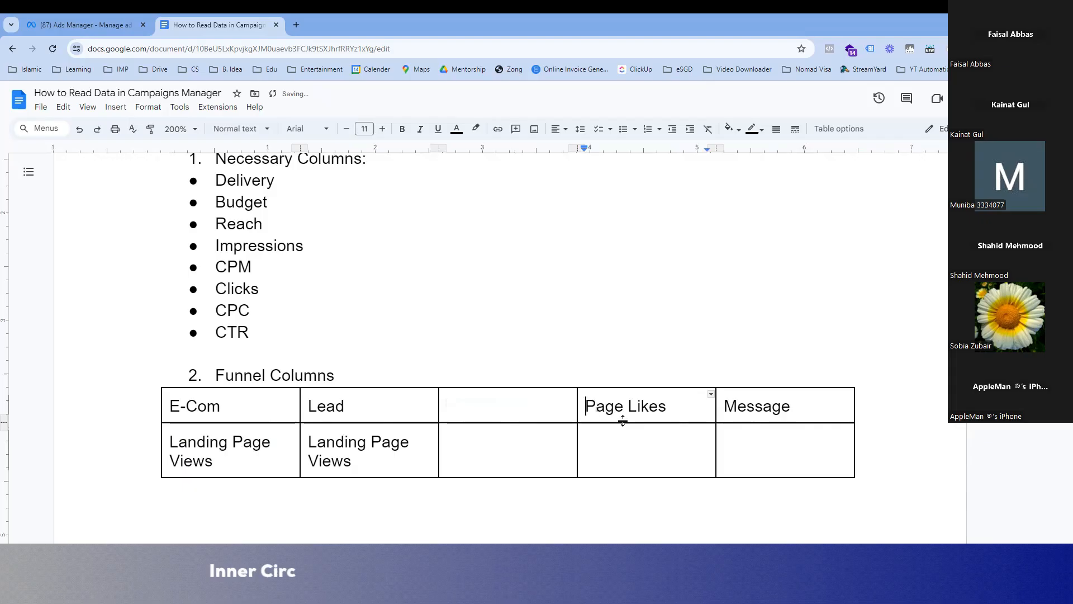
{"action": "type", "text": "Lead"}
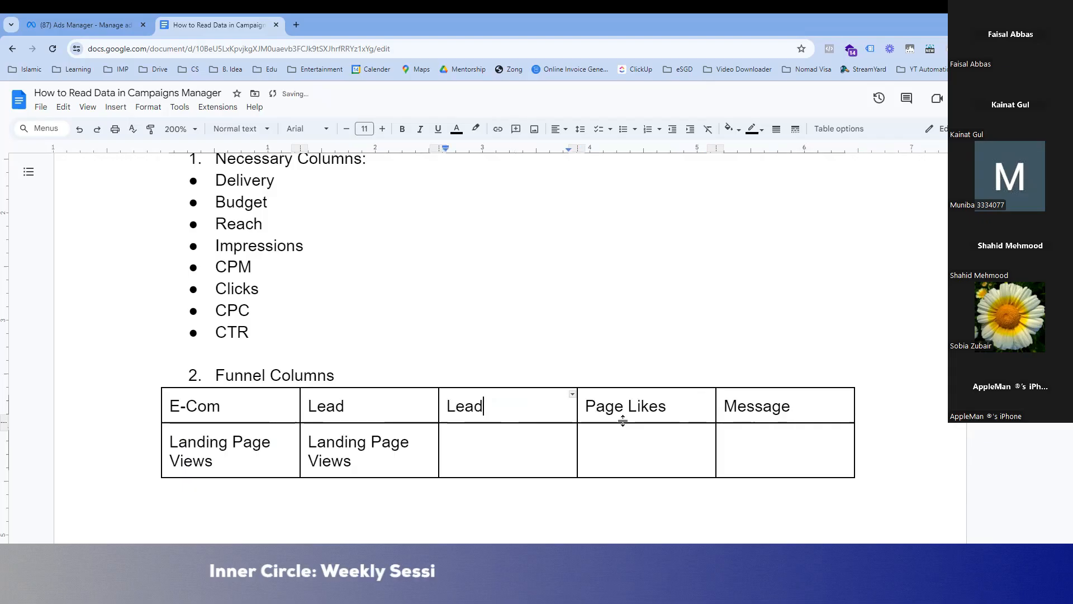
{"action": "type", "text": " (l"}
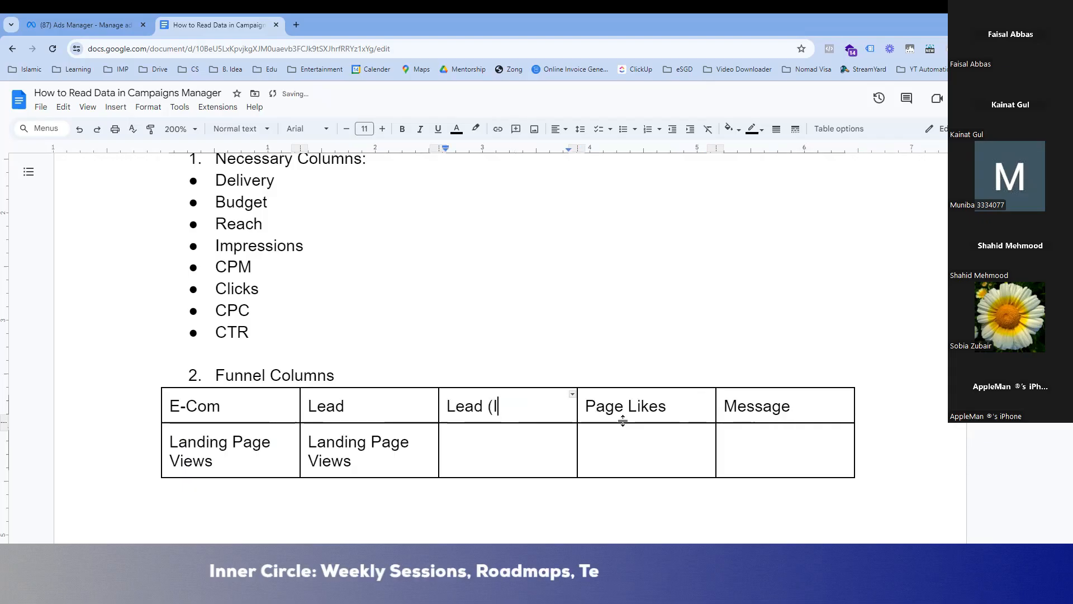
{"action": "type", "text": "f"}
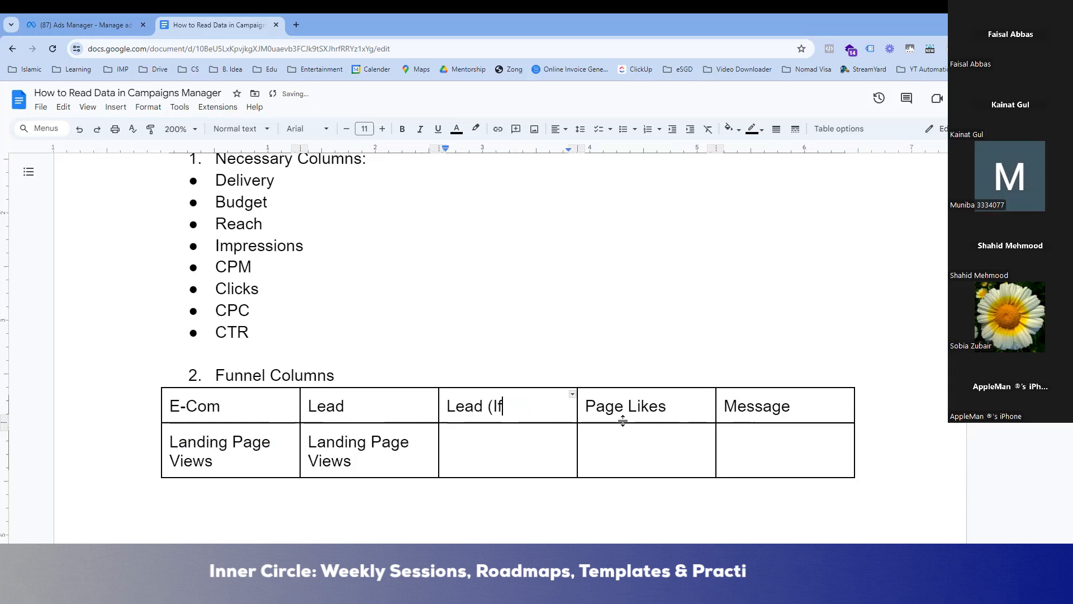
{"action": "type", "text": "F)"}
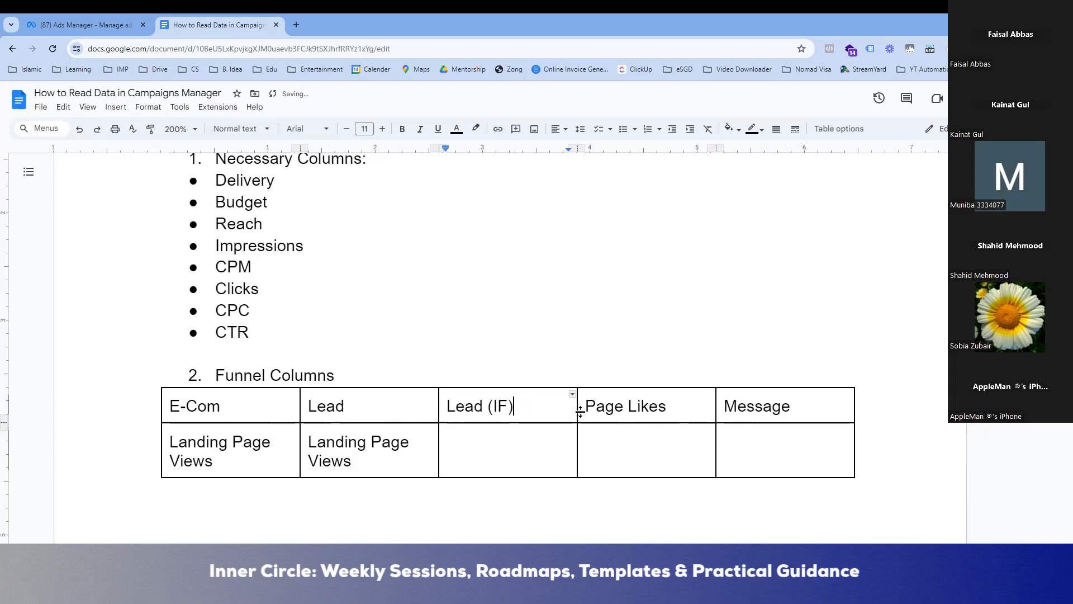
{"action": "left_click", "coordinate": [412, 410]}
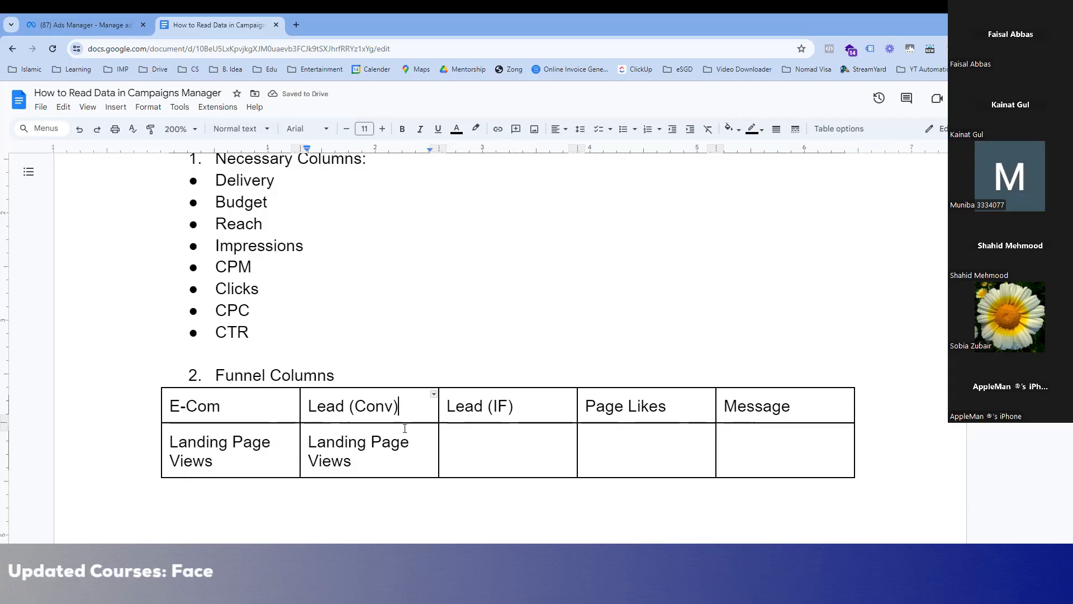
Complete the second row with "Form Open" under Lead (IF), "Page Like" under Page Likes and "Message Conversation Started" under Message
{"action": "left_click", "coordinate": [482, 448]}
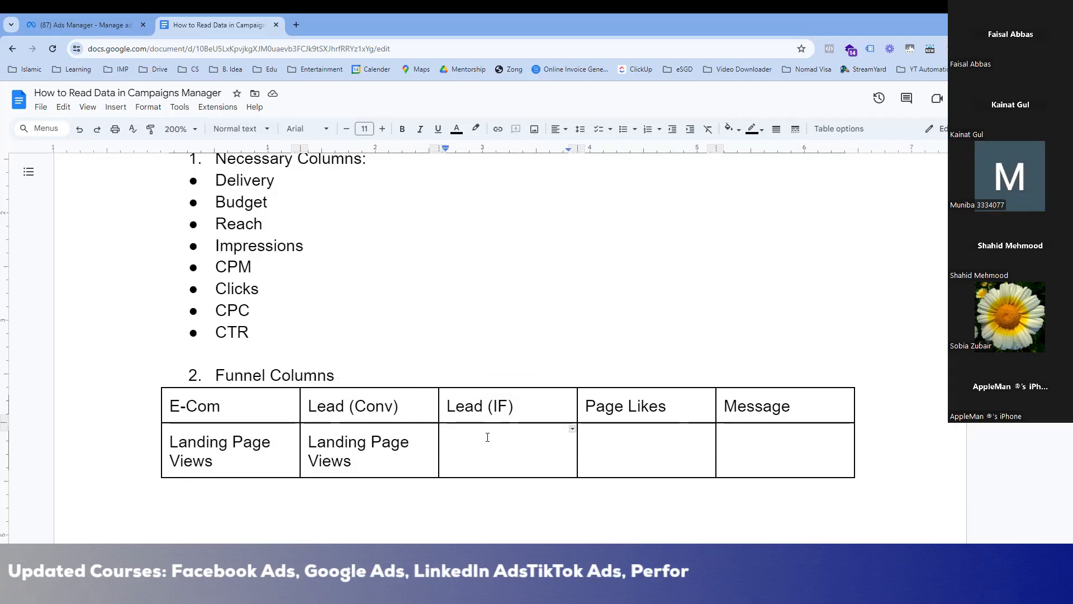
{"action": "scroll", "coordinate": [488, 437], "scroll_direction": "down", "scroll_amount": 1}
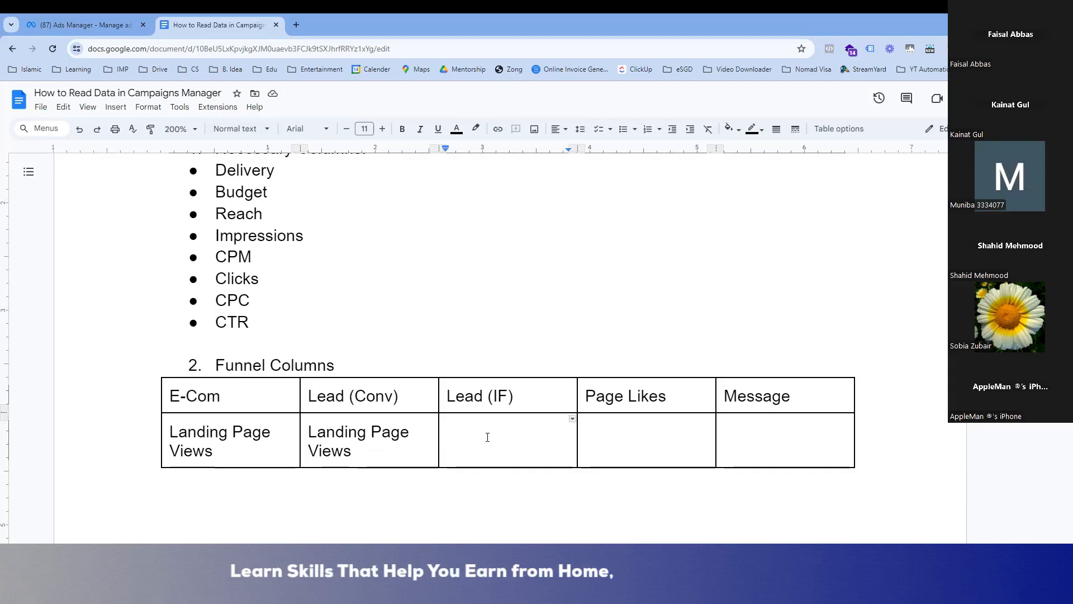
{"action": "type", "text": "F"}
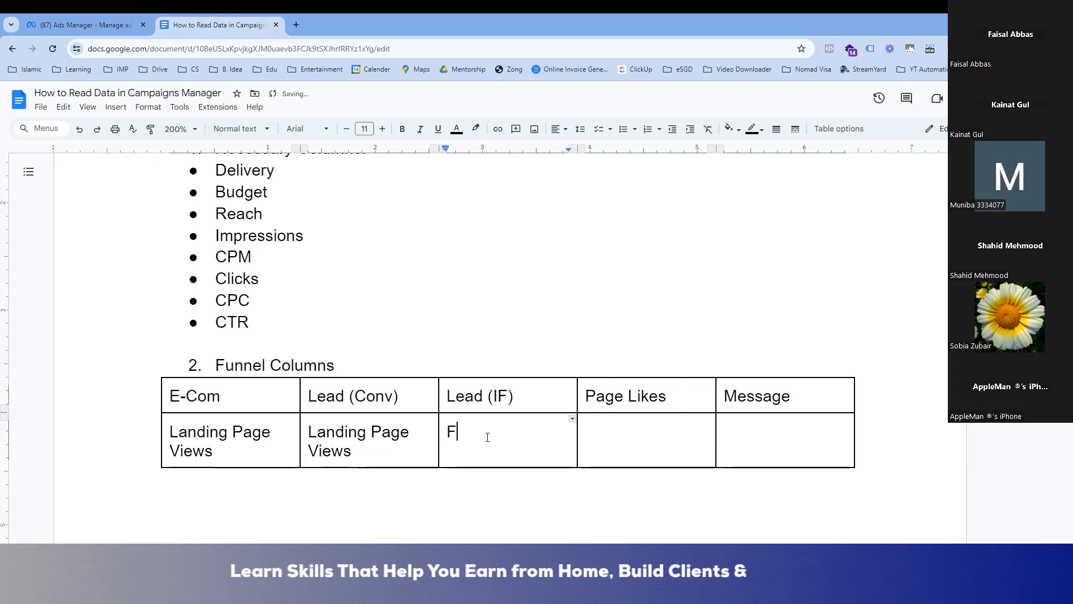
{"action": "type", "text": "orm Open"}
{"action": "key", "text": "Tab"}
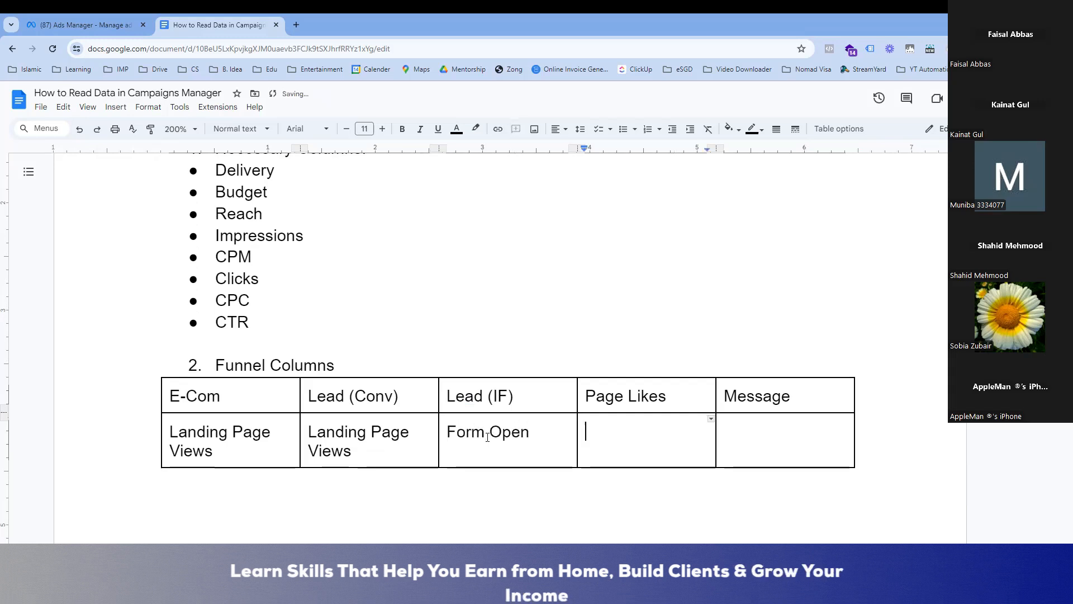
{"action": "type", "text": "Page Like"}
{"action": "key", "text": "Tab"}
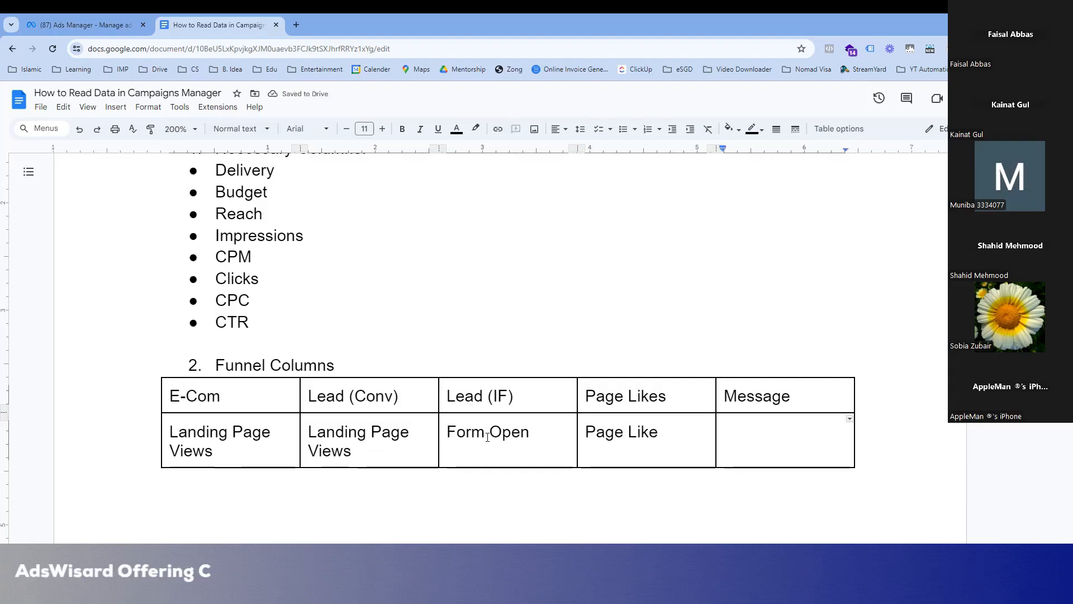
{"action": "type", "text": "Message "}
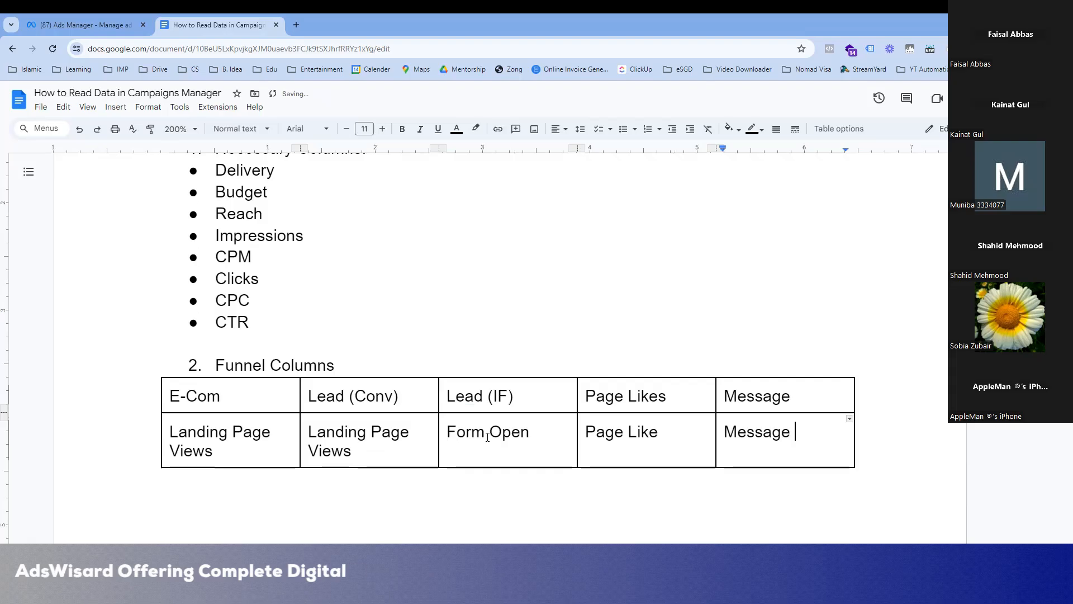
{"action": "type", "text": "Conversation "}
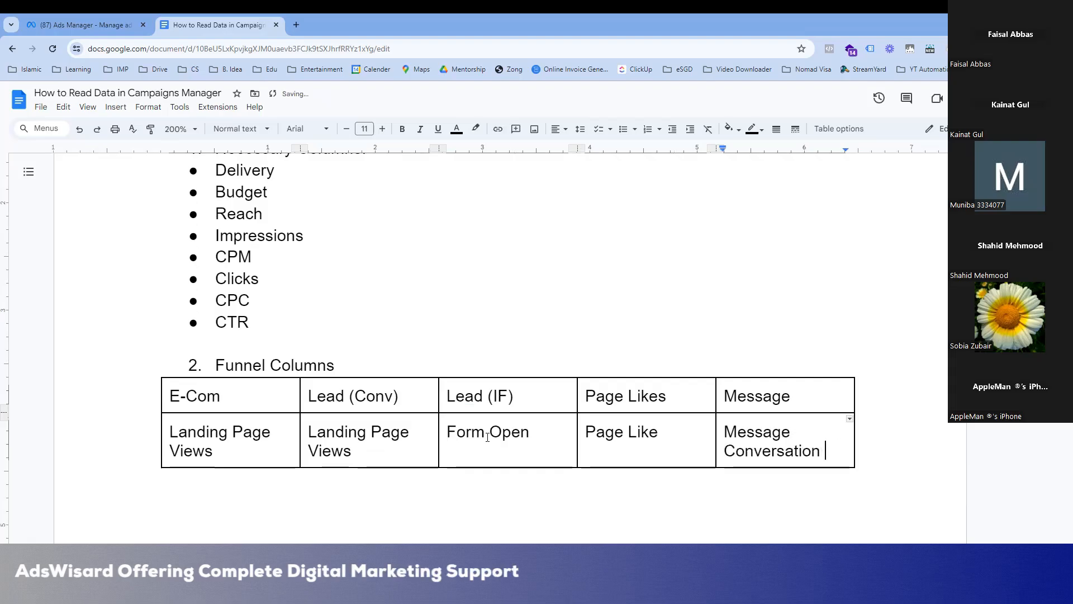
{"action": "type", "text": "Started"}
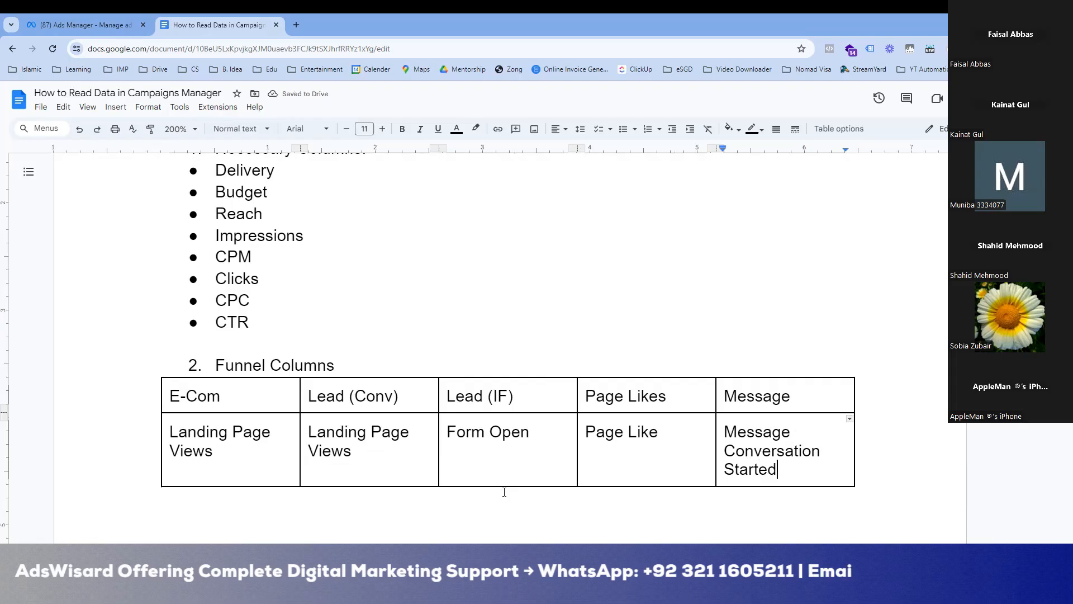
Add a third row to the table and enter "Add to Cart" under E-Com
{"action": "key", "text": "Tab"}
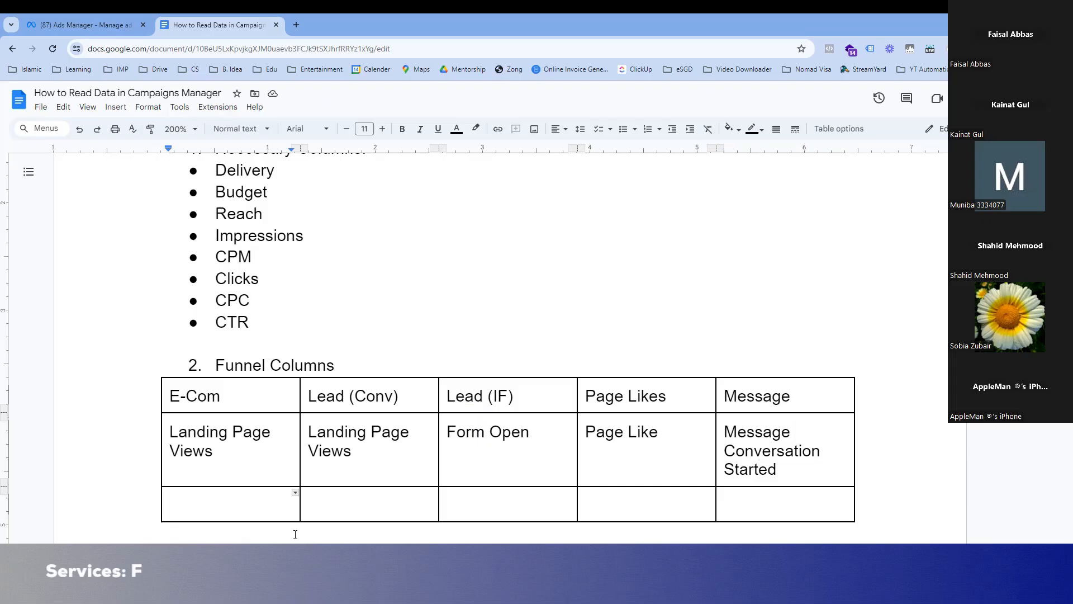
{"action": "type", "text": "A"}
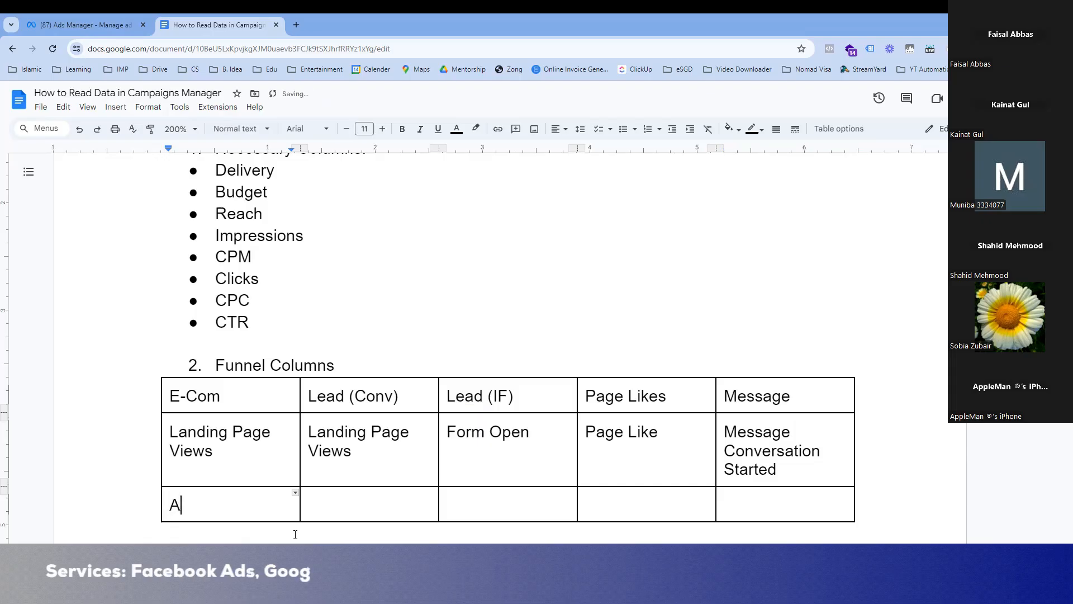
{"action": "type", "text": "dd to Cart"}
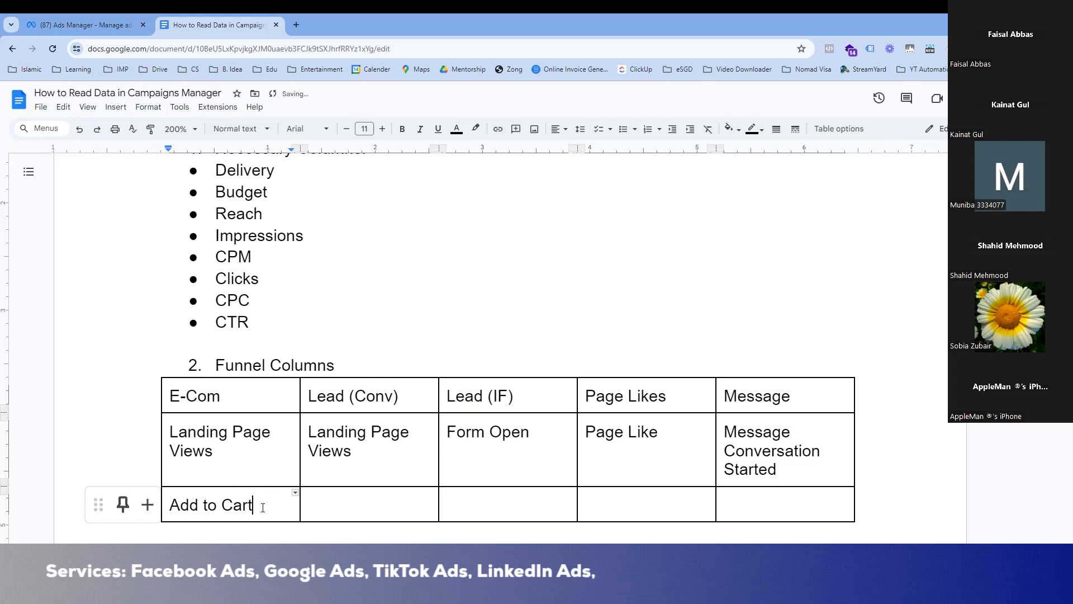
Enter "Form Submission" in the third row under both Lead (Conv) and Lead (IF)
{"action": "key", "text": "Tab"}
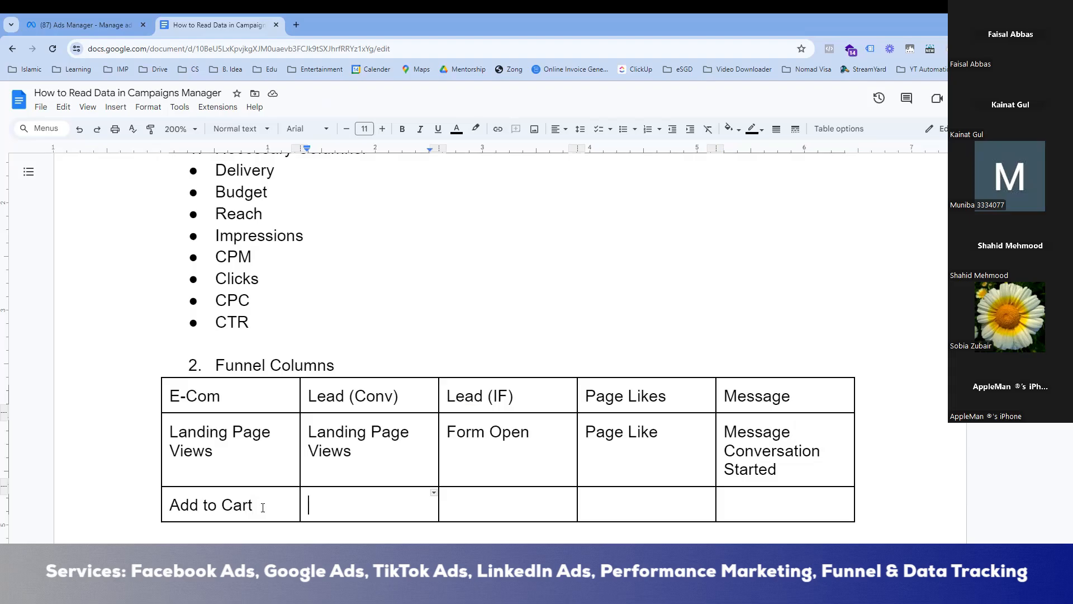
{"action": "type", "text": "Form Bu"}
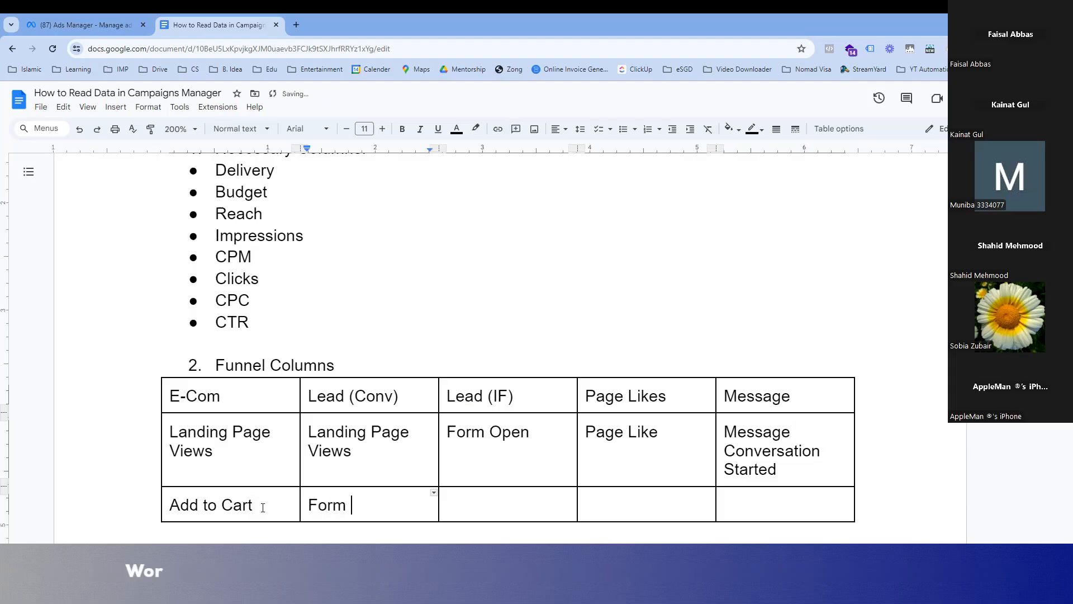
{"action": "key", "text": "BackSpace"}
{"action": "key", "text": "BackSpace"}
{"action": "type", "text": "Su"}
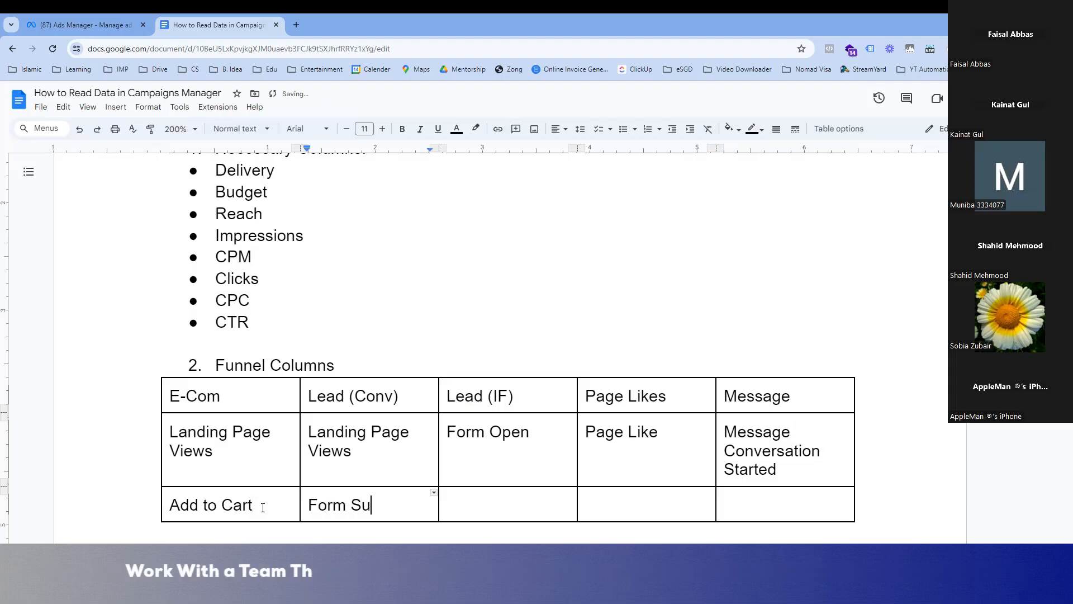
{"action": "type", "text": "bmission"}
{"action": "key", "text": "Tab"}
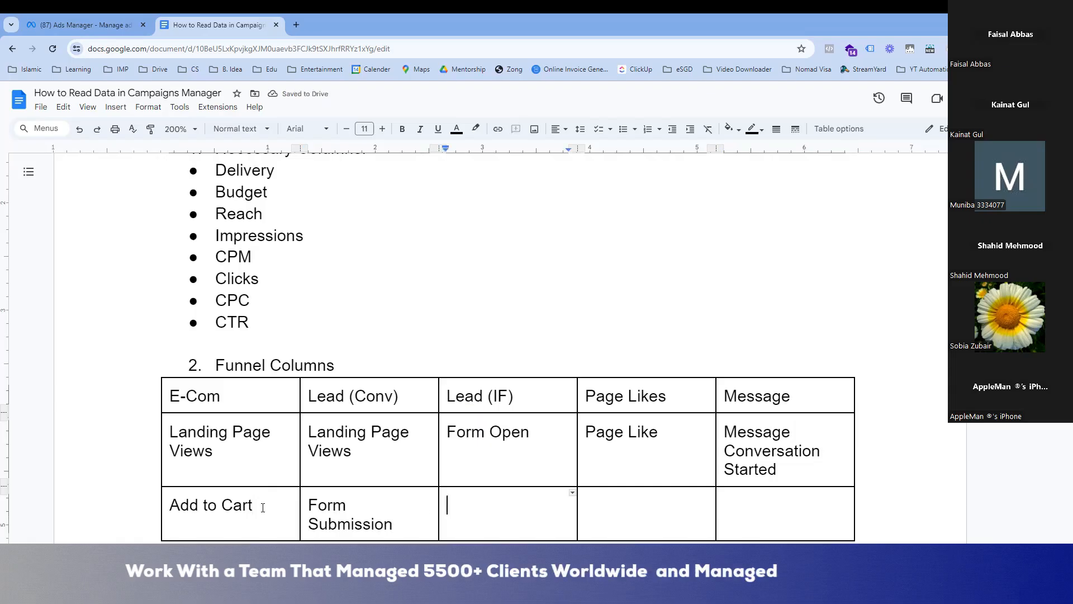
{"action": "type", "text": "Form Sub"}
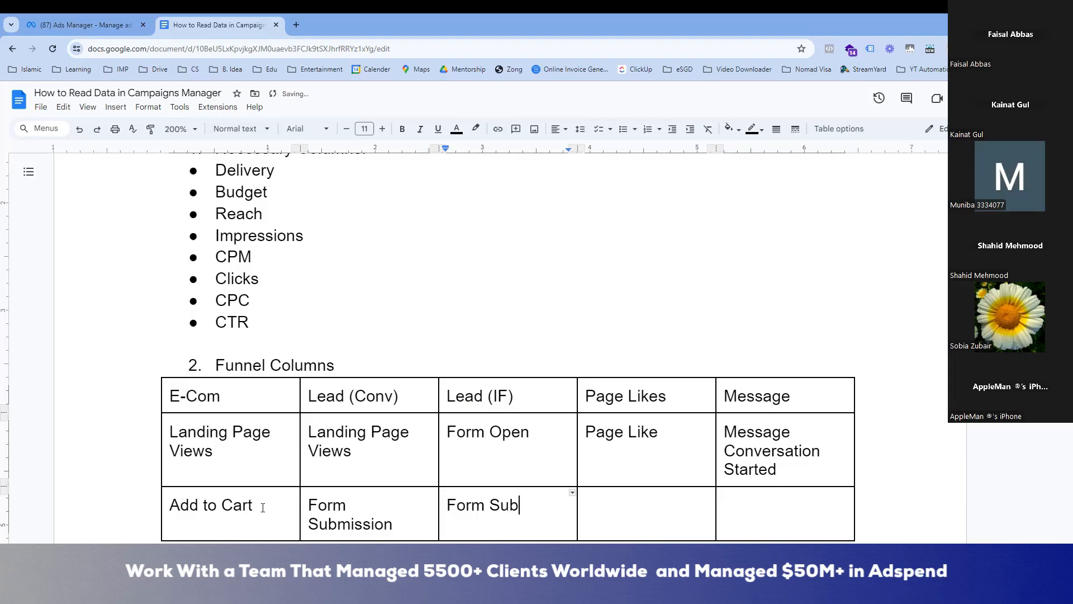
{"action": "type", "text": "mission"}
{"action": "key", "text": "Tab"}
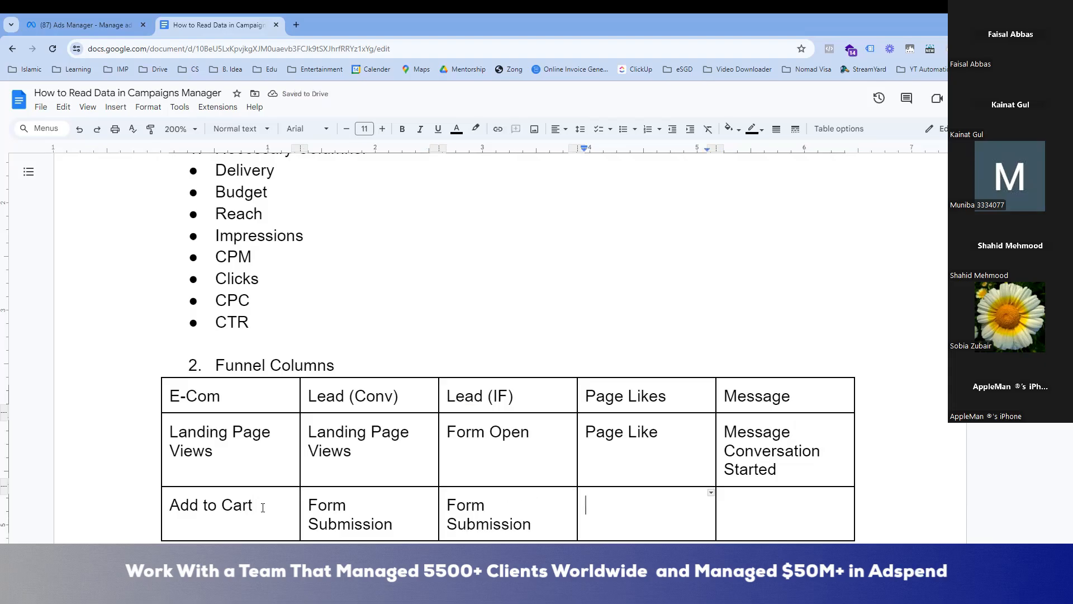
Complete the third row with "Cost Per Page Like" under Page Likes and "Cost Per MCS" under Message
{"action": "type", "text": "Cost P"}
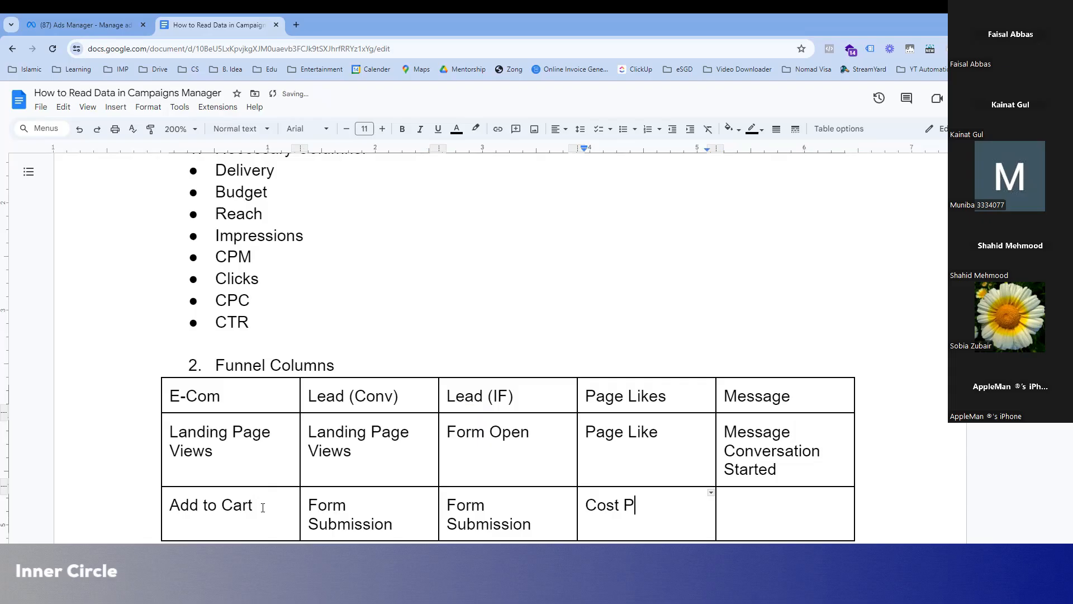
{"action": "type", "text": "er Page Li"}
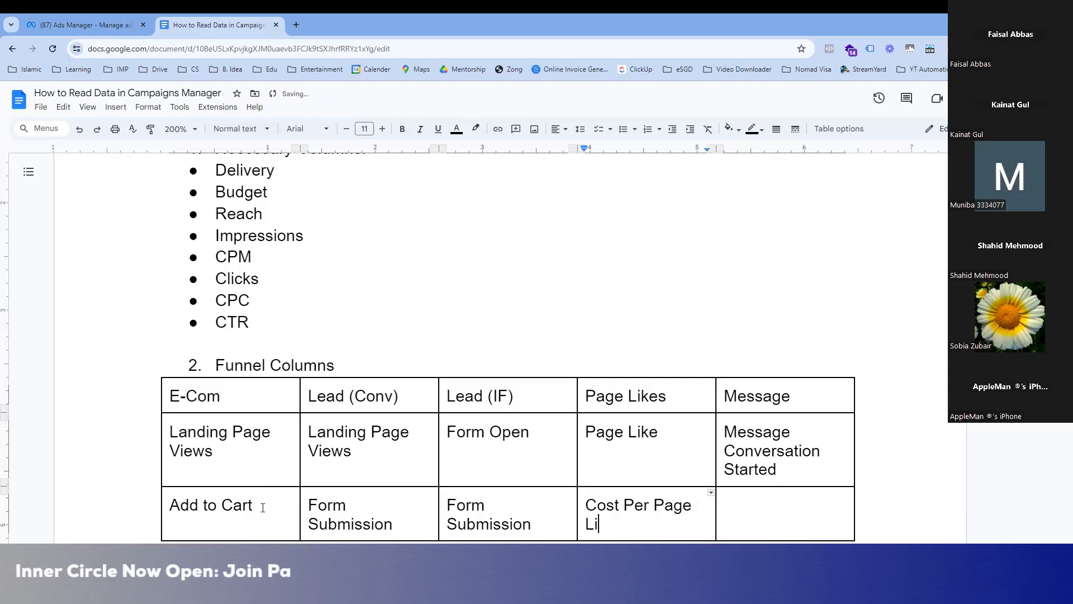
{"action": "type", "text": "ke"}
{"action": "key", "text": "Tab"}
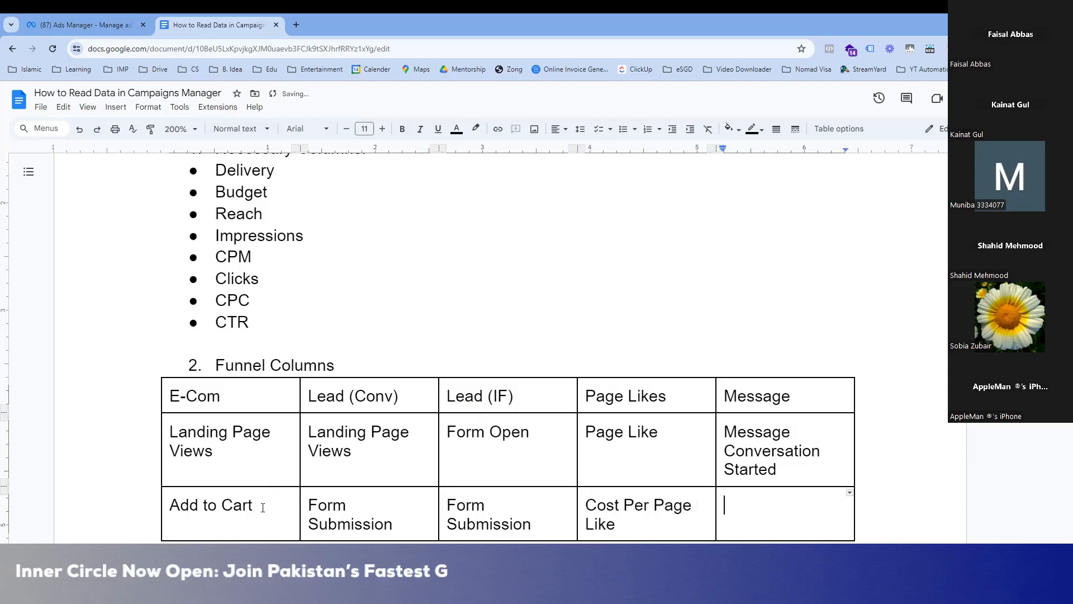
{"action": "type", "text": "Cost Per "}
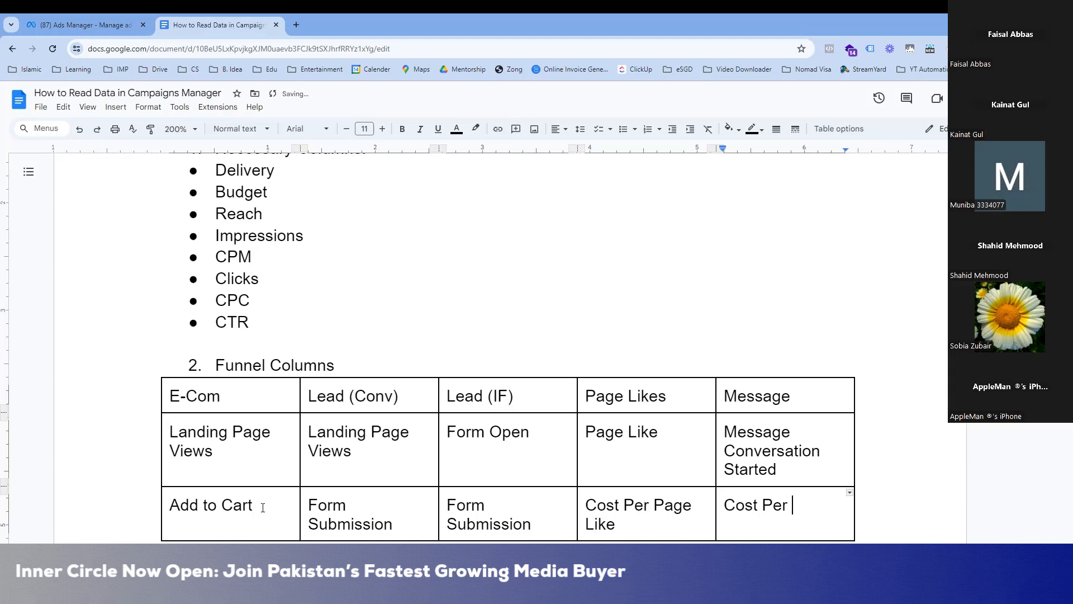
{"action": "type", "text": "MCS"}
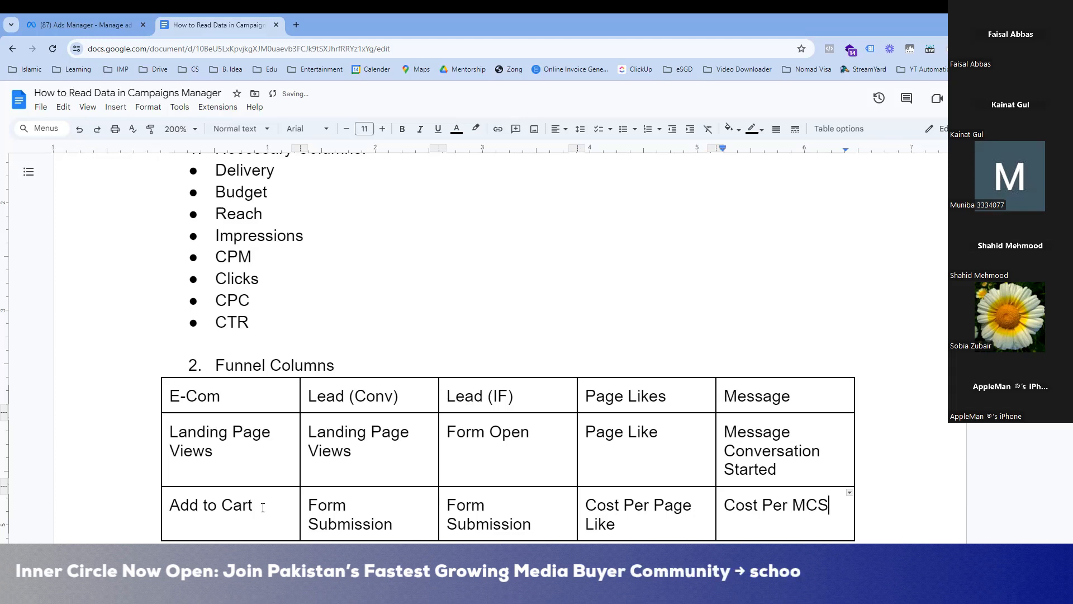
Add three empty rows at the end of the funnel columns table
{"action": "key", "text": "Tab"}
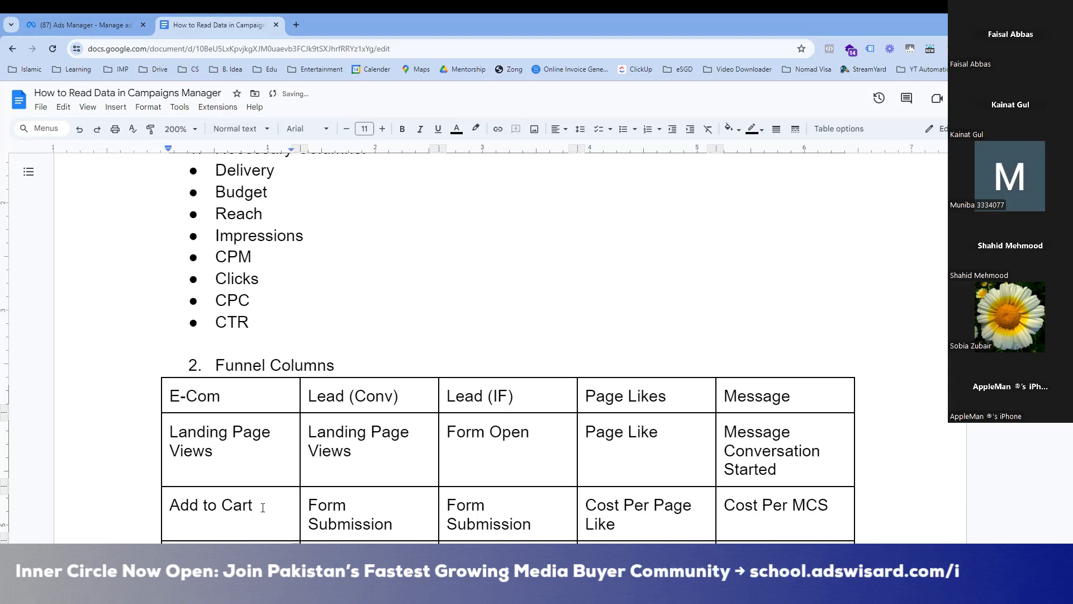
{"action": "scroll", "coordinate": [263, 507], "scroll_direction": "down", "scroll_amount": 2}
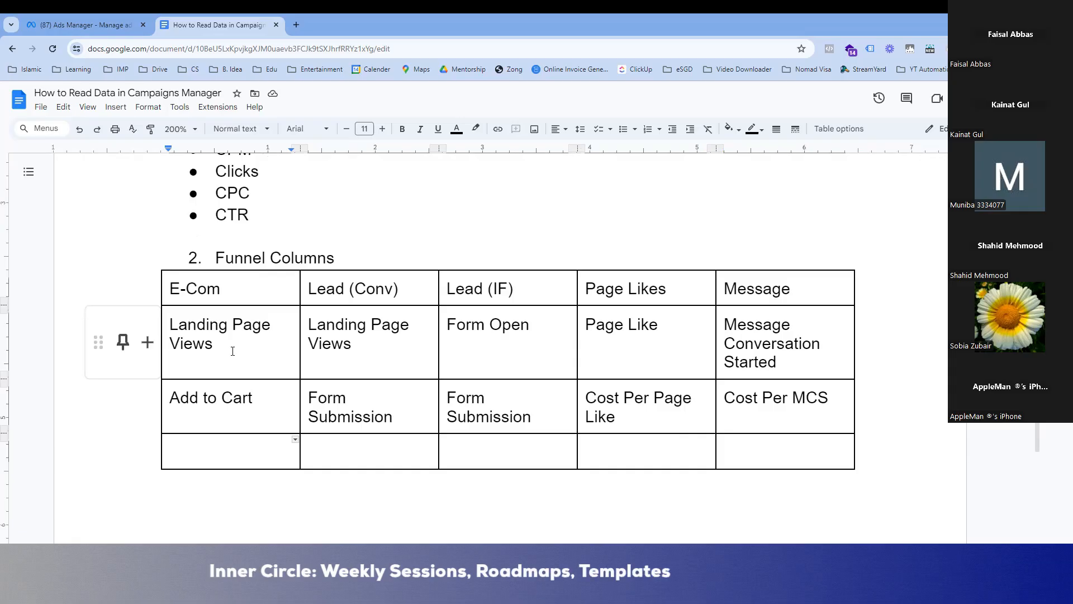
{"action": "key", "text": "Tab"}
{"action": "key", "text": "Tab"}
{"action": "key", "text": "Tab"}
{"action": "key", "text": "Tab"}
{"action": "key", "text": "Tab"}
{"action": "key", "text": "Tab"}
{"action": "key", "text": "Tab"}
{"action": "key", "text": "Tab"}
{"action": "key", "text": "Tab"}
{"action": "key", "text": "Tab"}
{"action": "key", "text": "Tab"}
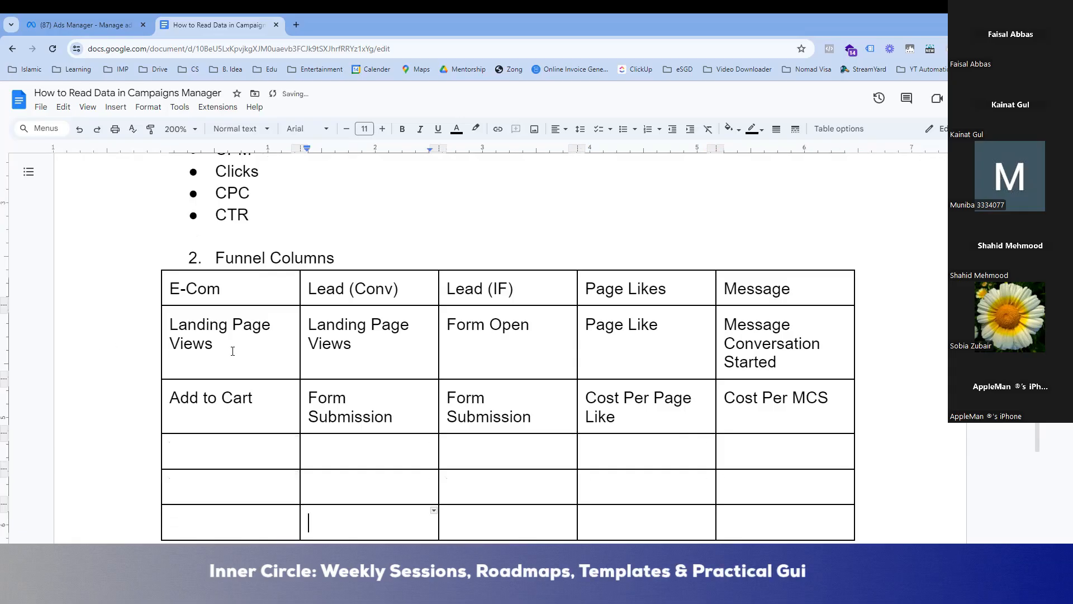
Enter "Initiate Checkout" and "Add Payment Info" in the next two cells under E-Com, below "Add to Cart"
{"action": "left_click", "coordinate": [233, 442]}
{"action": "type", "text": "Initiate Checkout"}
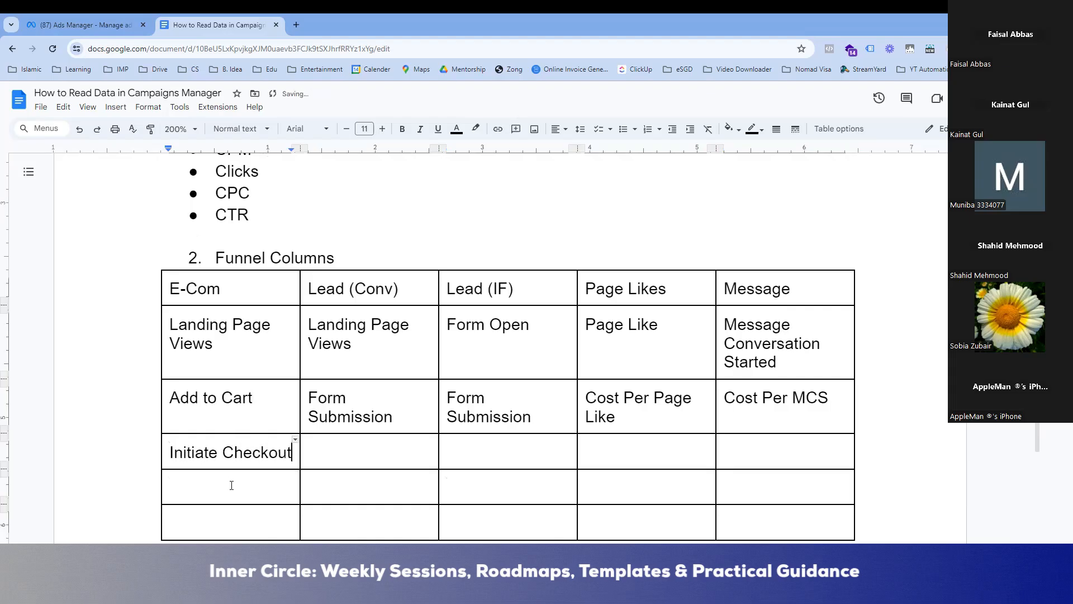
{"action": "left_click", "coordinate": [232, 485]}
{"action": "type", "text": "Add Payment "}
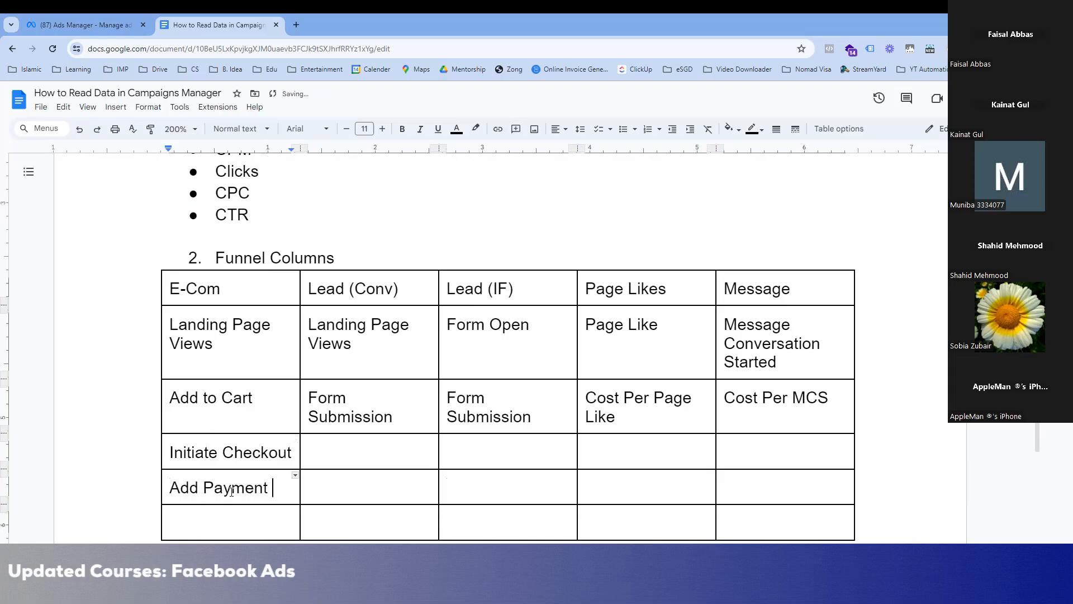
{"action": "type", "text": "Ifo"}
{"action": "key", "text": "BackSpace"}
{"action": "key", "text": "BackSpace"}
{"action": "type", "text": "nof"}
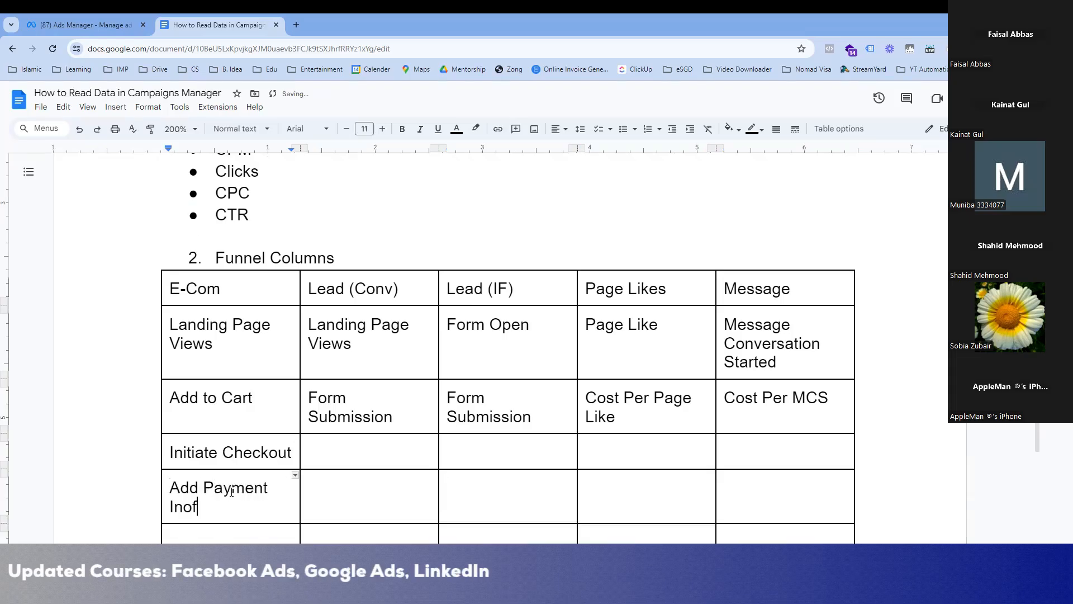
{"action": "key", "text": "BackSpace"}
{"action": "key", "text": "BackSpace"}
{"action": "type", "text": "fo"}
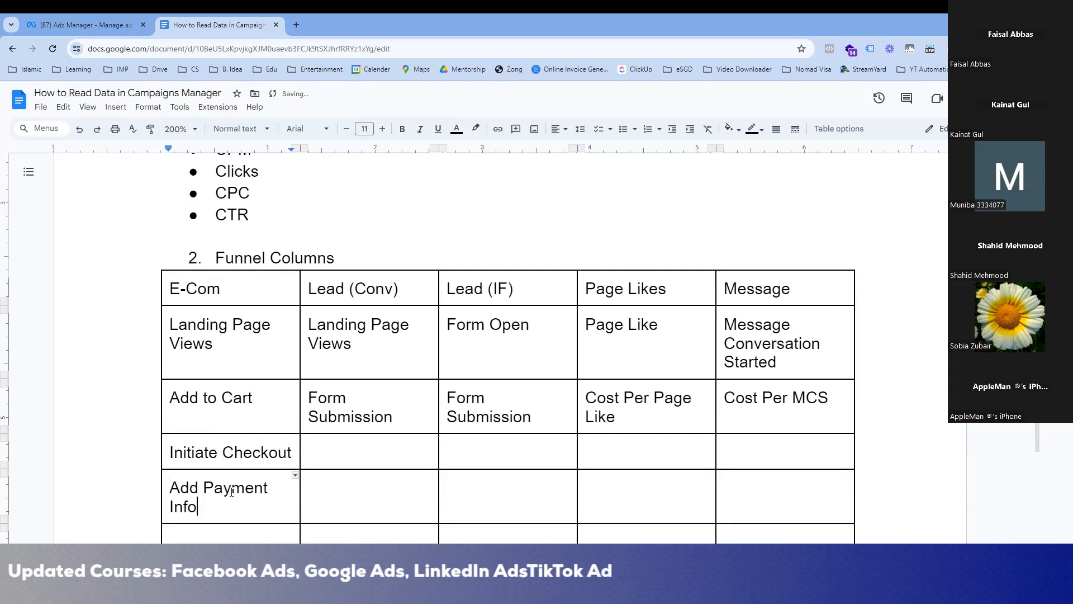
Enter "Purchase" in the E-Com cell below "Add Payment Info"
{"action": "key", "text": "Tab"}
{"action": "key", "text": "Tab"}
{"action": "key", "text": "Tab"}
{"action": "key", "text": "Tab"}
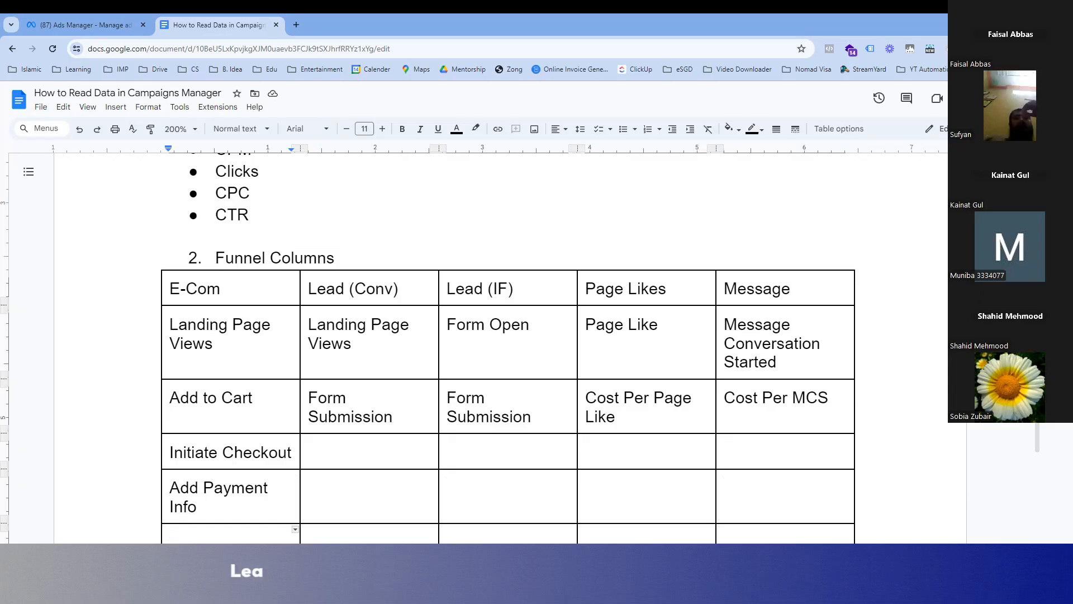
{"action": "left_click", "coordinate": [238, 538]}
{"action": "type", "text": "Purchase"}
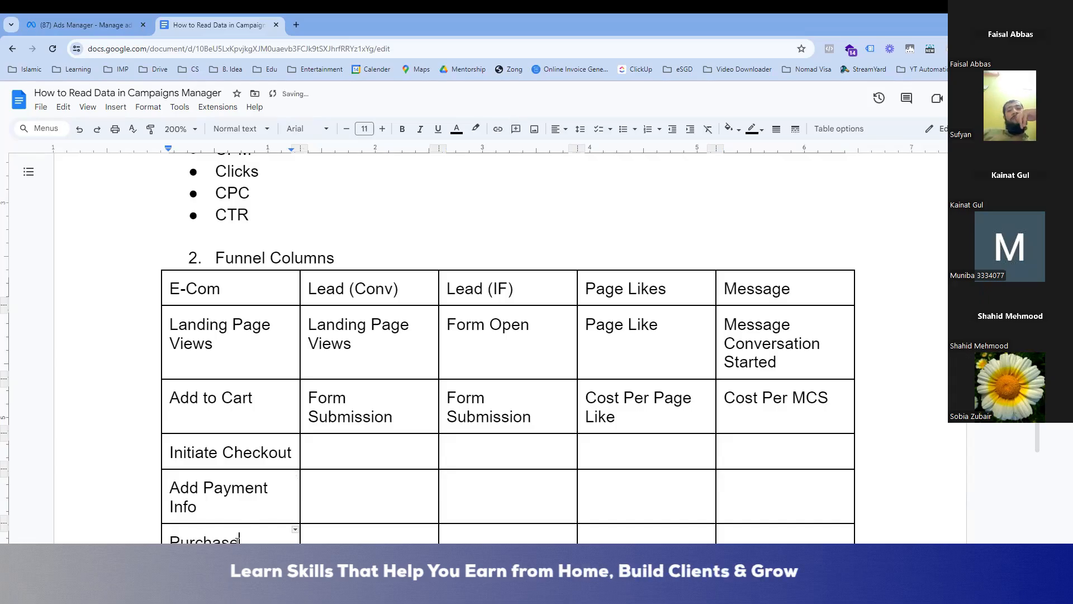
{"action": "scroll", "coordinate": [238, 541], "scroll_direction": "down", "scroll_amount": 1}
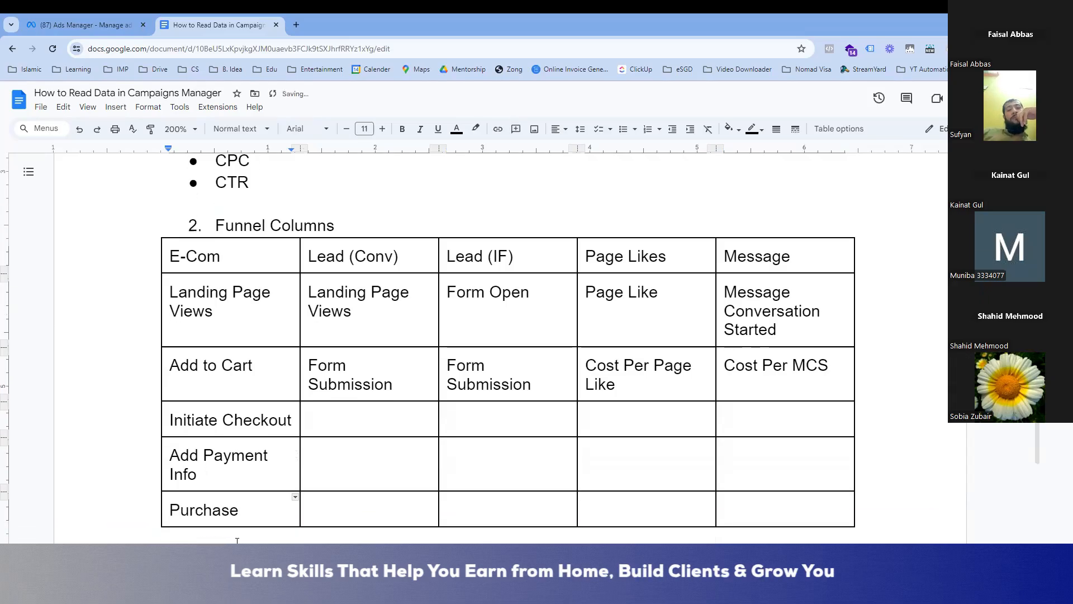
Add a row below "Purchase" and enter "ROAS" under E-Com
{"action": "key", "text": "Tab"}
{"action": "key", "text": "Tab"}
{"action": "key", "text": "Tab"}
{"action": "key", "text": "Tab"}
{"action": "key", "text": "Tab"}
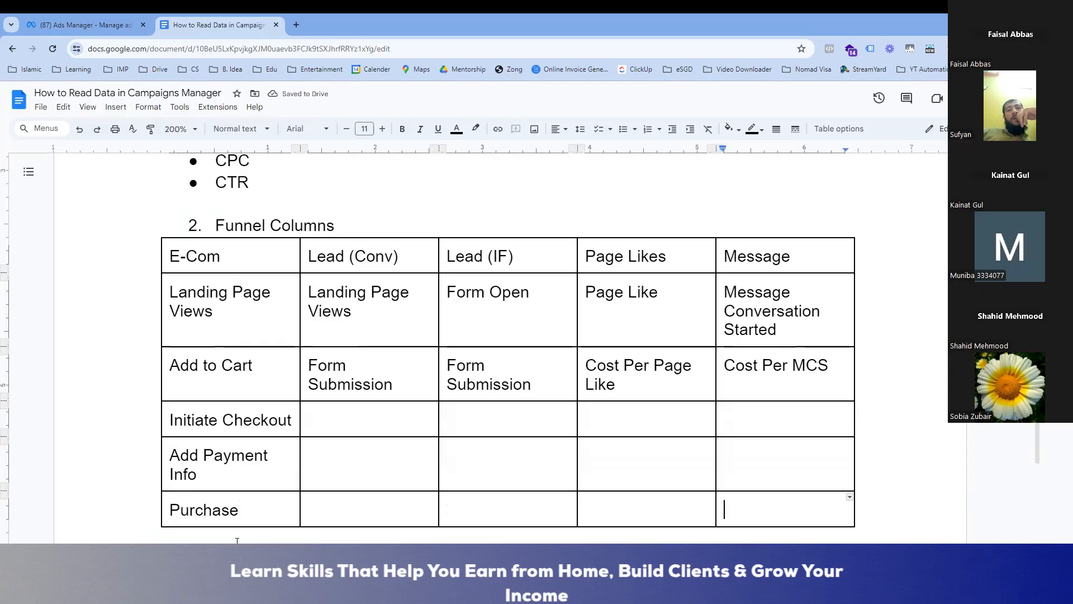
{"action": "type", "text": "ROAS"}
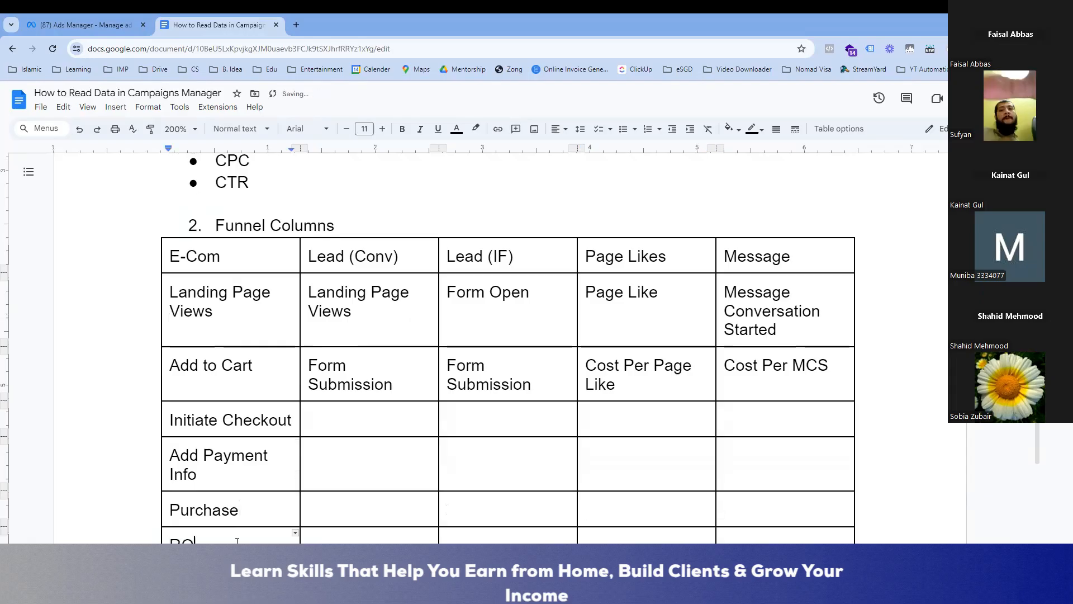
Add two more rows below "ROAS" and enter "Conv. Value" and "AOV" under E-Com
{"action": "key", "text": "Tab"}
{"action": "key", "text": "Tab"}
{"action": "key", "text": "Tab"}
{"action": "key", "text": "Tab"}
{"action": "key", "text": "Tab"}
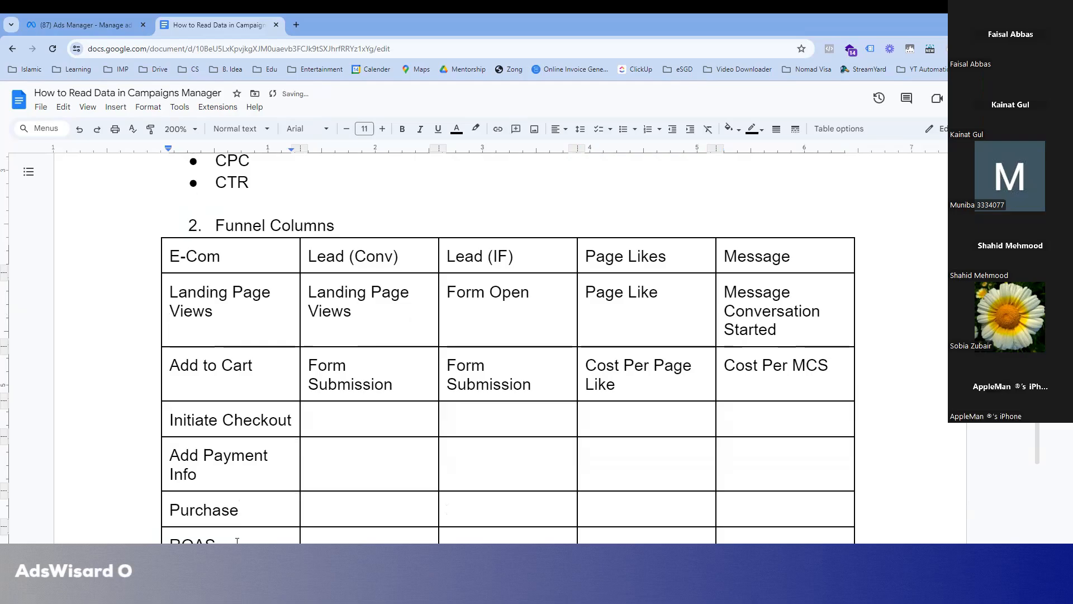
{"action": "key", "text": "Tab"}
{"action": "key", "text": "Tab"}
{"action": "key", "text": "Tab"}
{"action": "key", "text": "Tab"}
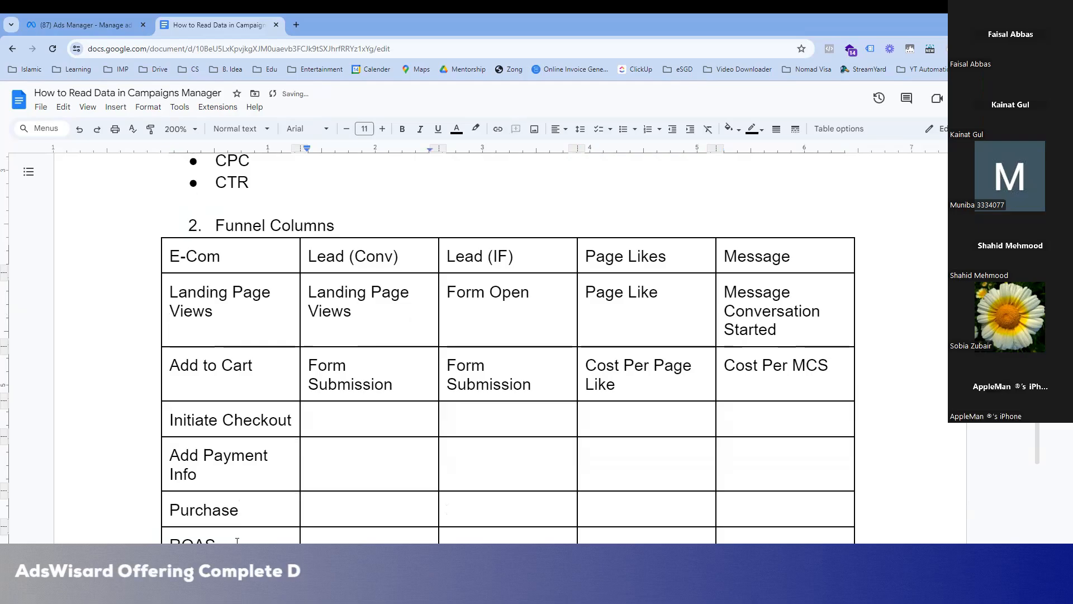
{"action": "key", "text": "Tab"}
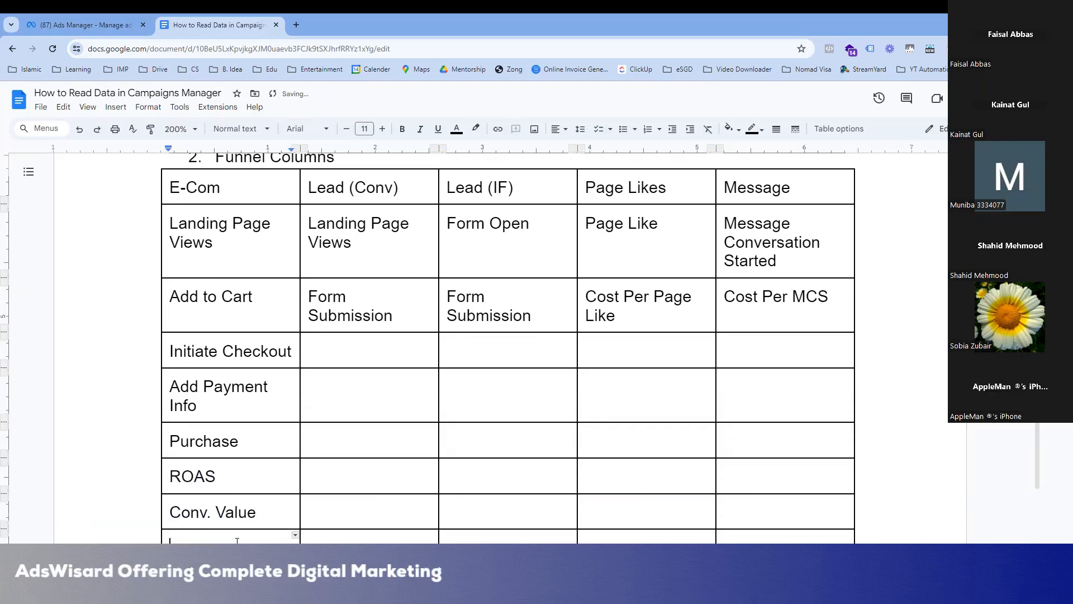
{"action": "type", "text": "AOV"}
Add a row below "AOV" and enter "Amount Spent" under E-Com
{"action": "key", "text": "Tab"}
{"action": "key", "text": "Tab"}
{"action": "key", "text": "Tab"}
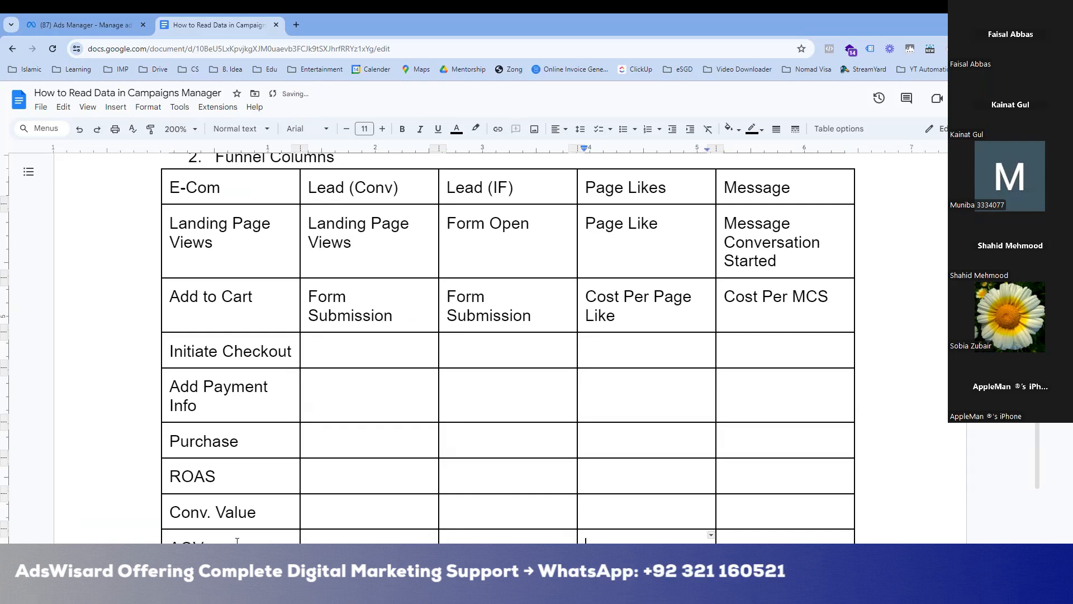
{"action": "key", "text": "Tab"}
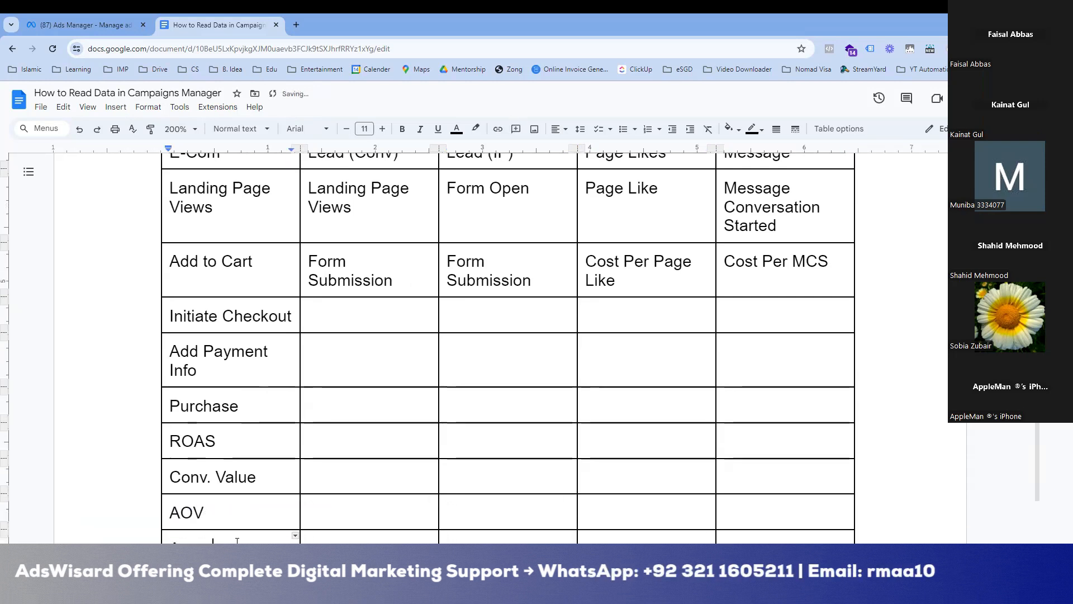
{"action": "type", "text": "Amount Spent"}
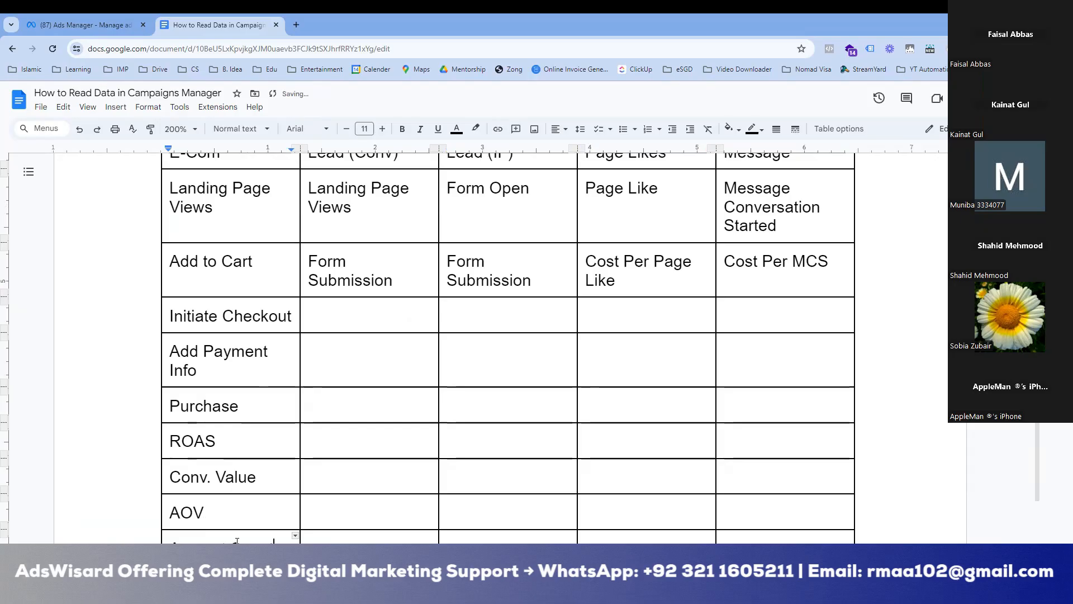
Copy "Amount Spent" into the last row's Lead (Conv), Lead (IF), Page Likes and Message cells
{"action": "key", "text": "shift+Home"}
{"action": "key", "text": "ctrl+c"}
{"action": "key", "text": "End"}
{"action": "key", "text": "ctrl+v"}
{"action": "key", "text": "ctrl+z"}
{"action": "key", "text": "Tab"}
{"action": "key", "text": "ctrl+v"}
{"action": "key", "text": "Tab"}
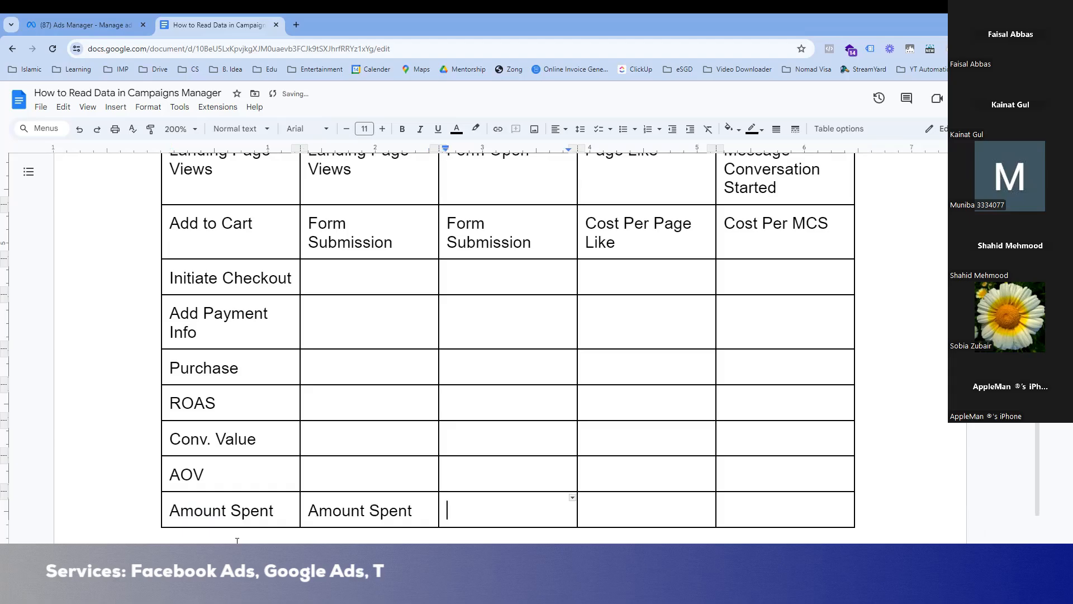
{"action": "key", "text": "ctrl+v"}
{"action": "key", "text": "Tab"}
{"action": "key", "text": "ctrl+v"}
{"action": "key", "text": "Tab"}
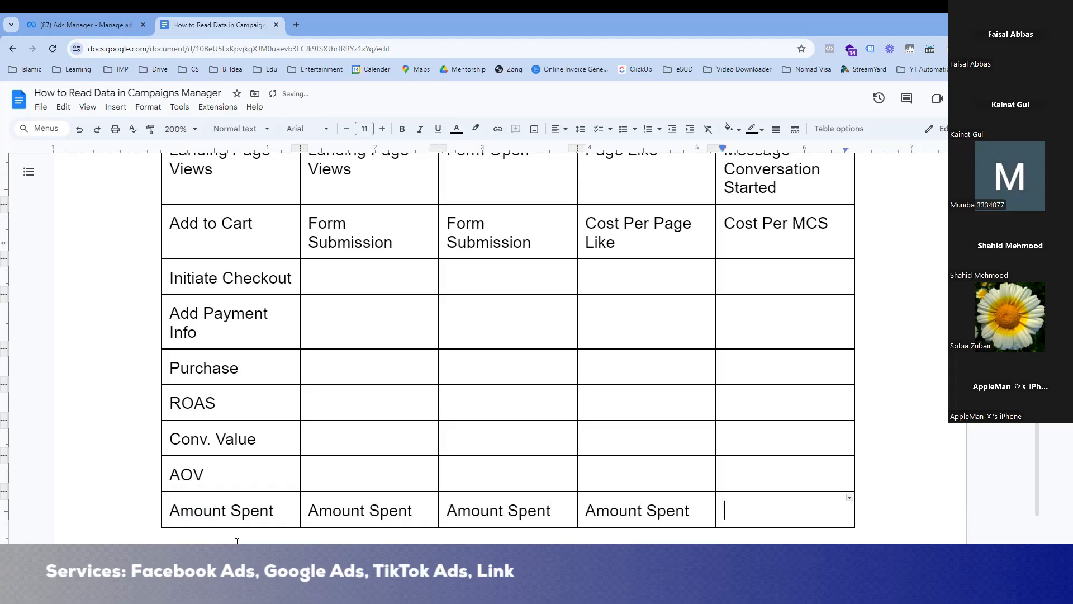
{"action": "key", "text": "ctrl+v"}
Enter "Cost Per Lead" below "Form Submission" in the Lead (Conv) column of the funnel table
{"action": "scroll", "coordinate": [237, 541], "scroll_direction": "up", "scroll_amount": 1}
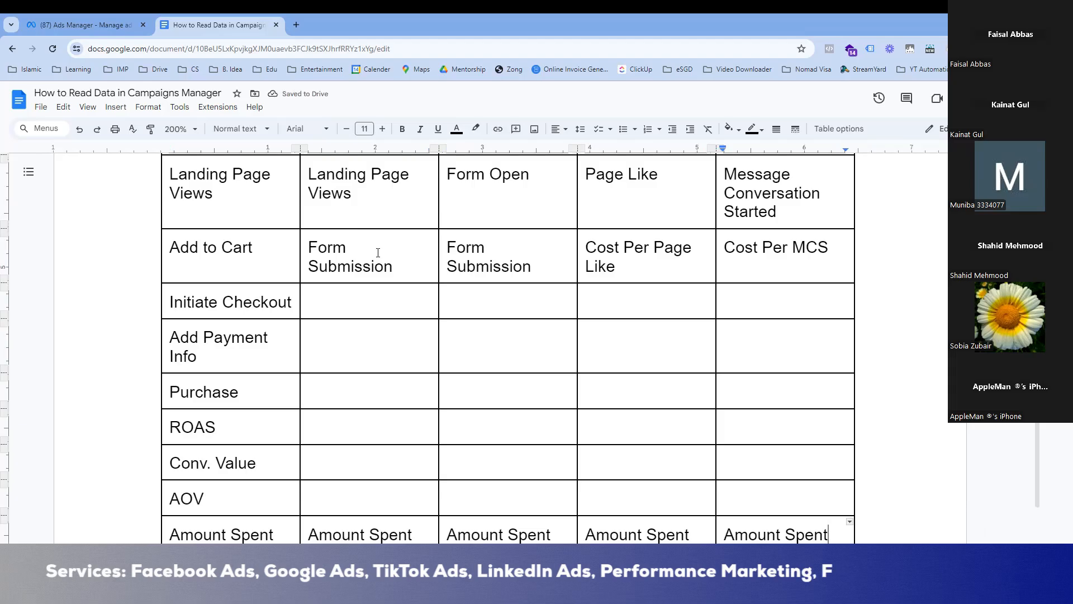
{"action": "scroll", "coordinate": [378, 253], "scroll_direction": "up", "scroll_amount": 3}
{"action": "scroll", "coordinate": [378, 252], "scroll_direction": "down", "scroll_amount": 1}
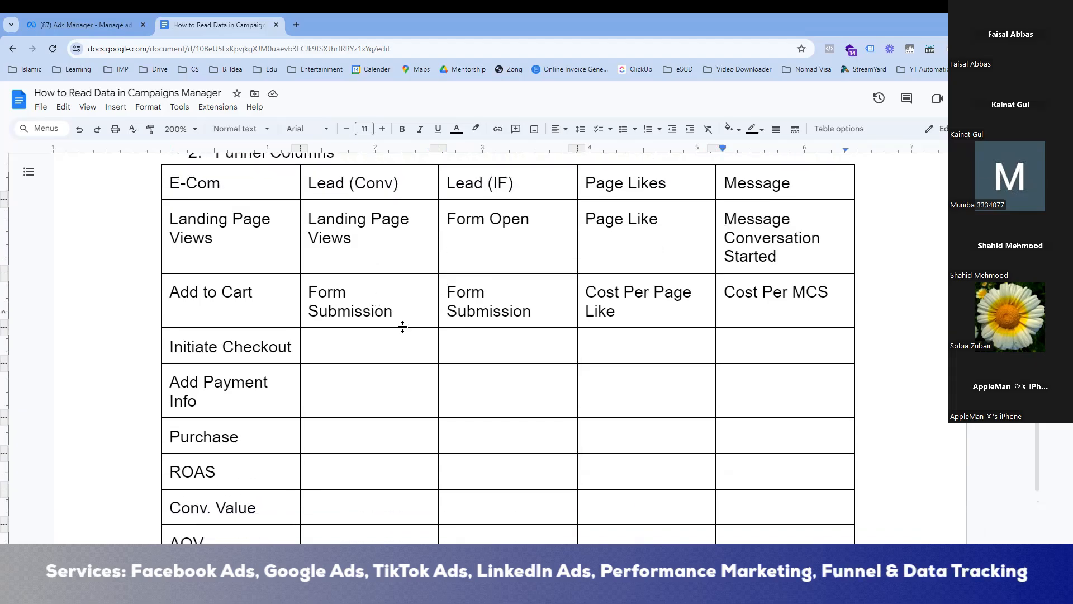
{"action": "left_click", "coordinate": [381, 345]}
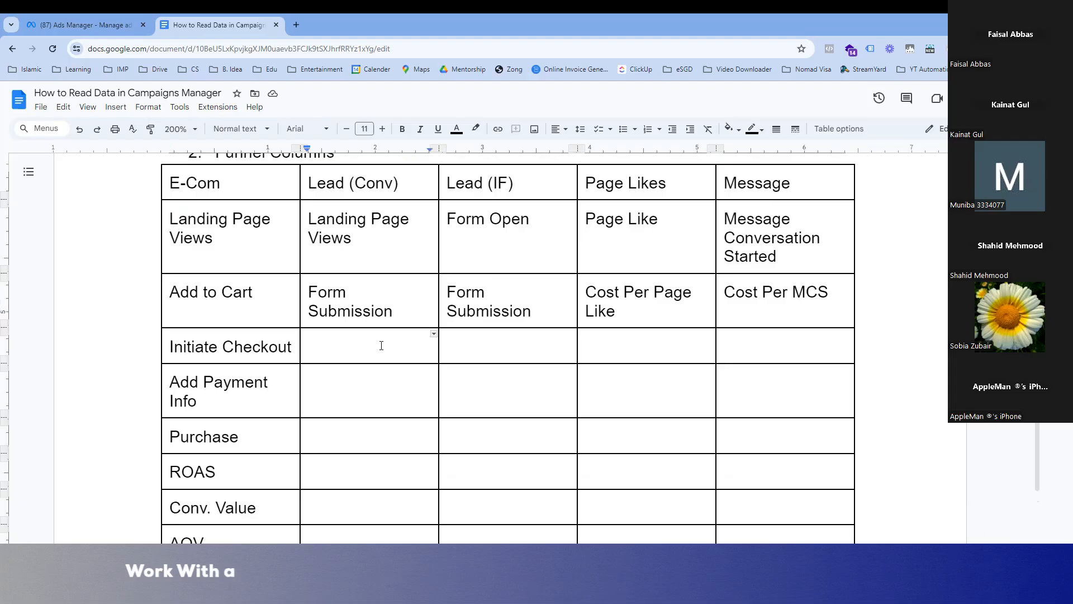
{"action": "type", "text": "Cost"}
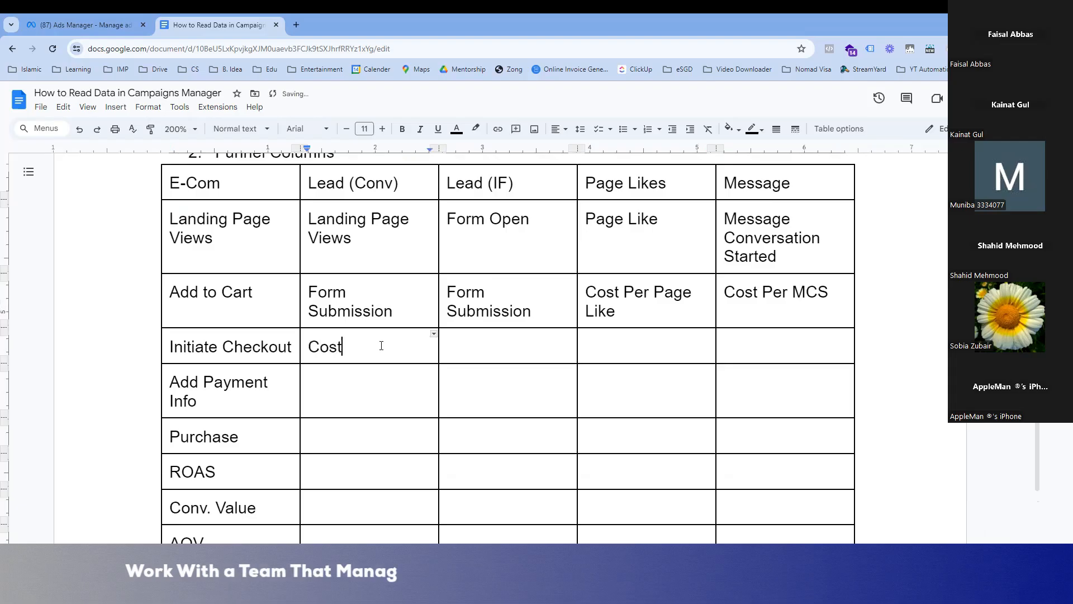
{"action": "type", "text": " Per "}
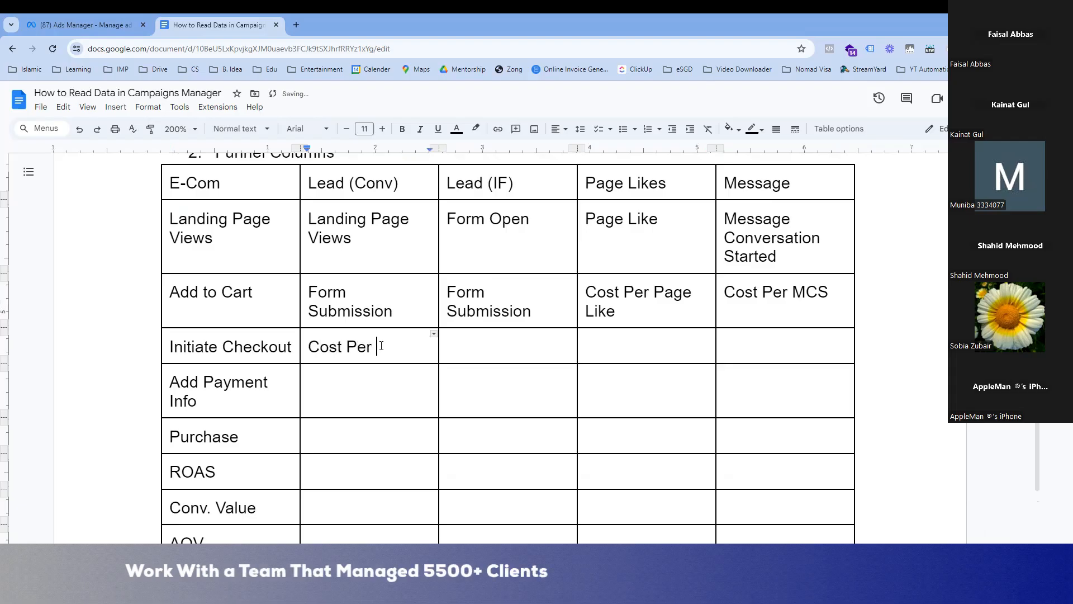
{"action": "type", "text": "Lead"}
Copy "Cost Per Lead" into the cell below "Form Submission" in the Lead (IF) column
{"action": "key", "text": "shift+Home"}
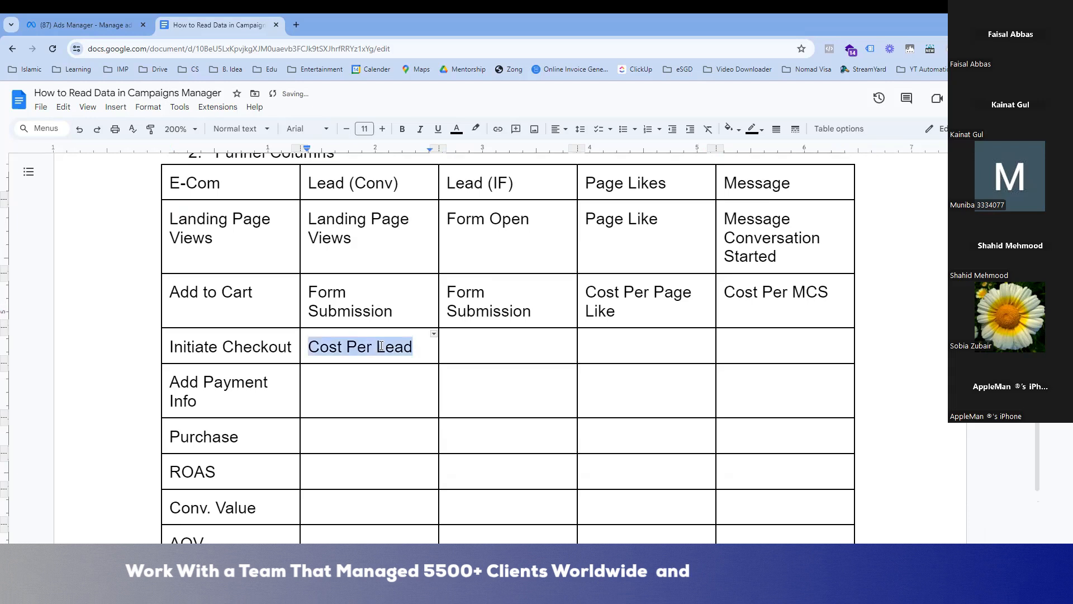
{"action": "type", "text": "Amount Spent"}
{"action": "key", "text": "ctrl+z"}
{"action": "key", "text": "Tab"}
{"action": "key", "text": "Tab"}
{"action": "key", "text": "shift+Tab"}
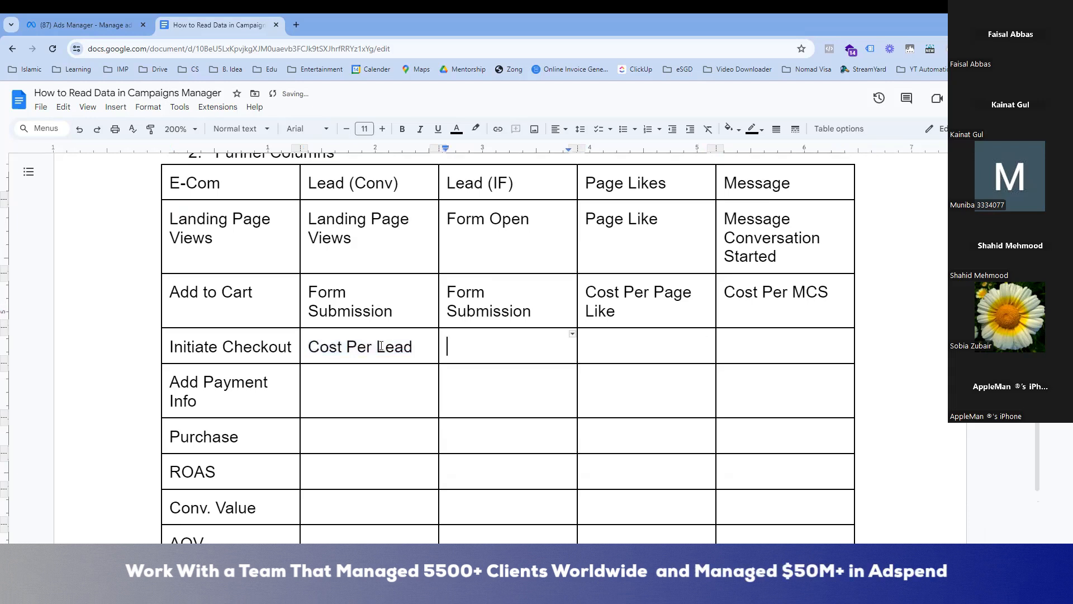
{"action": "key", "text": "ctrl+v"}
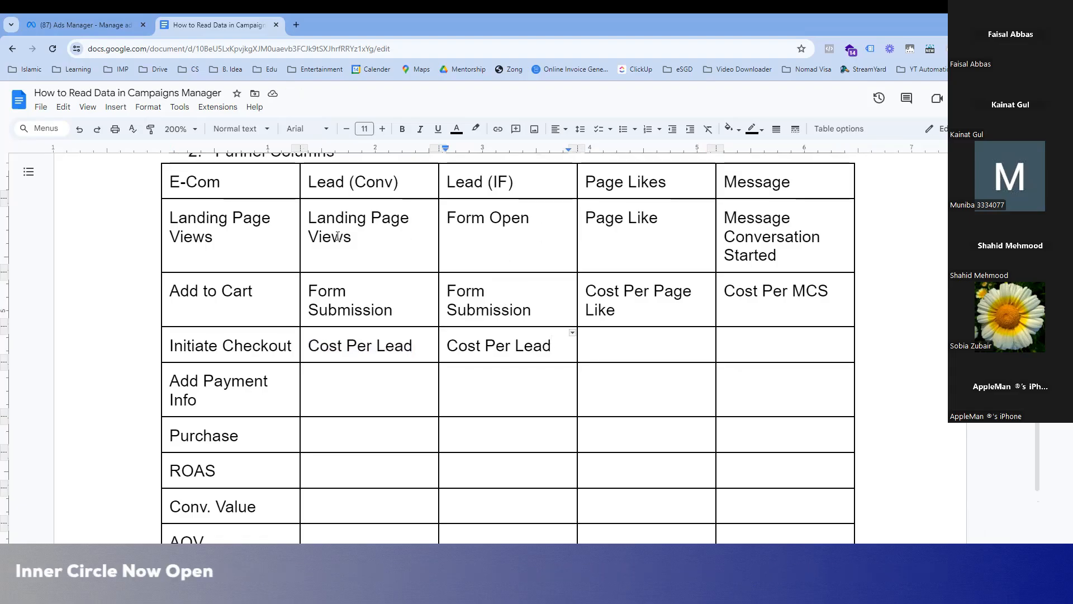
Replace "ROAS" in the E-Com column with "Return of Ad Spend"
{"action": "scroll", "coordinate": [337, 235], "scroll_direction": "up", "scroll_amount": 5}
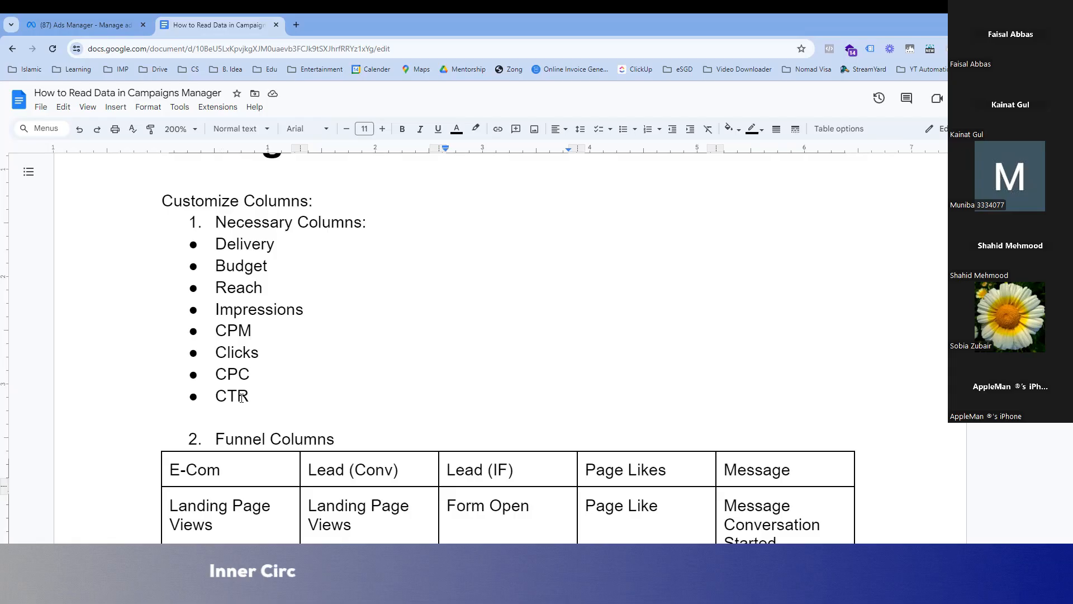
{"action": "scroll", "coordinate": [241, 398], "scroll_direction": "down", "scroll_amount": 5}
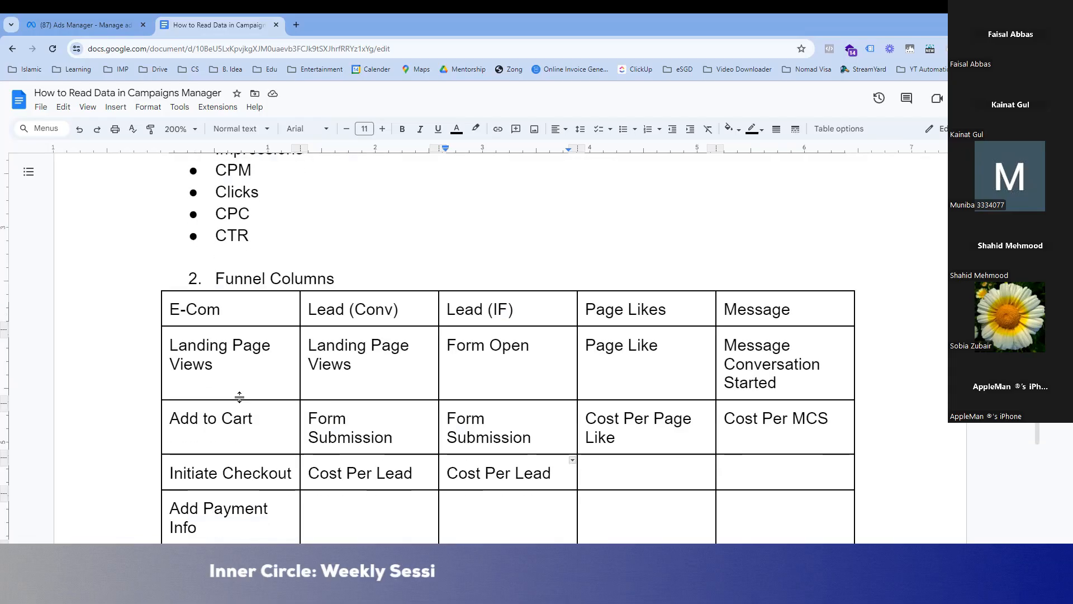
{"action": "scroll", "coordinate": [241, 398], "scroll_direction": "down", "scroll_amount": 1}
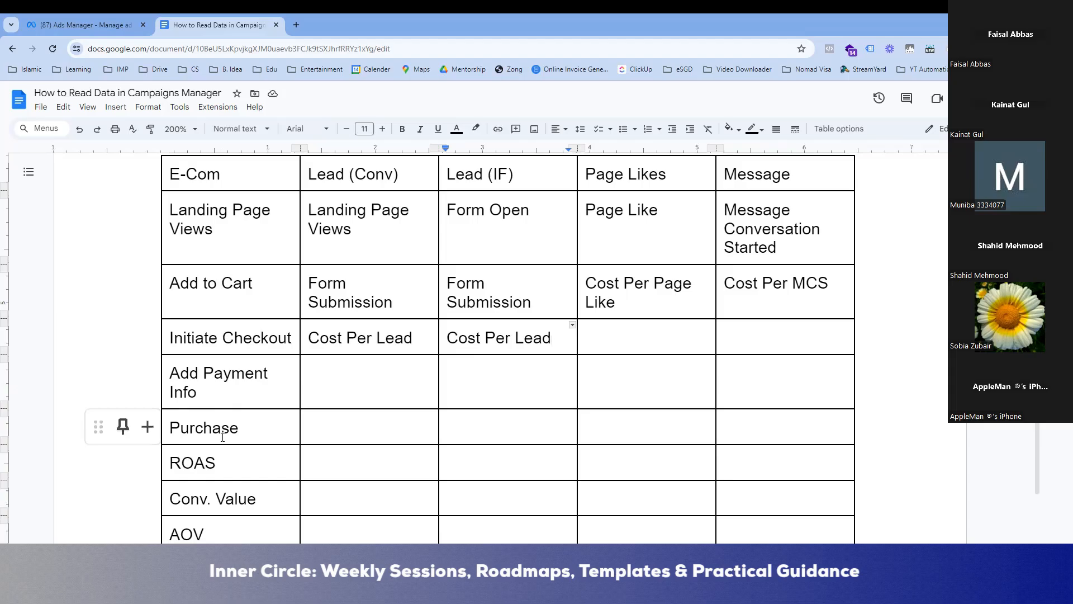
{"action": "left_click", "coordinate": [225, 466]}
{"action": "key", "text": "BackSpace"}
{"action": "key", "text": "BackSpace"}
{"action": "key", "text": "BackSpace"}
{"action": "type", "text": "re"}
{"action": "key", "text": "BackSpace"}
{"action": "key", "text": "BackSpace"}
{"action": "type", "text": "e"}
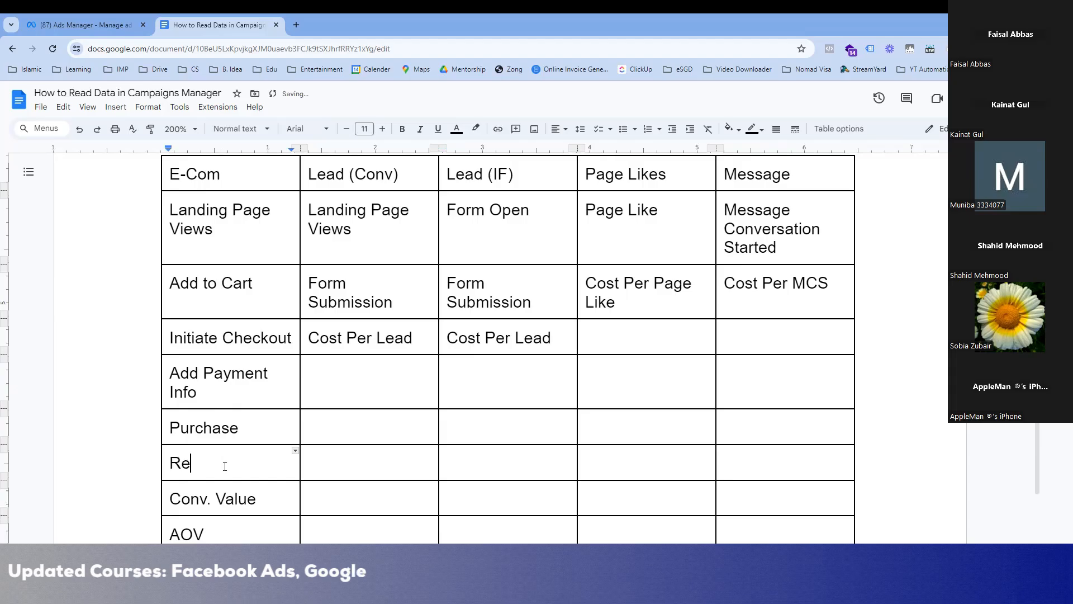
{"action": "type", "text": "turin"}
{"action": "key", "text": "BackSpace"}
{"action": "key", "text": "BackSpace"}
{"action": "type", "text": "n o"}
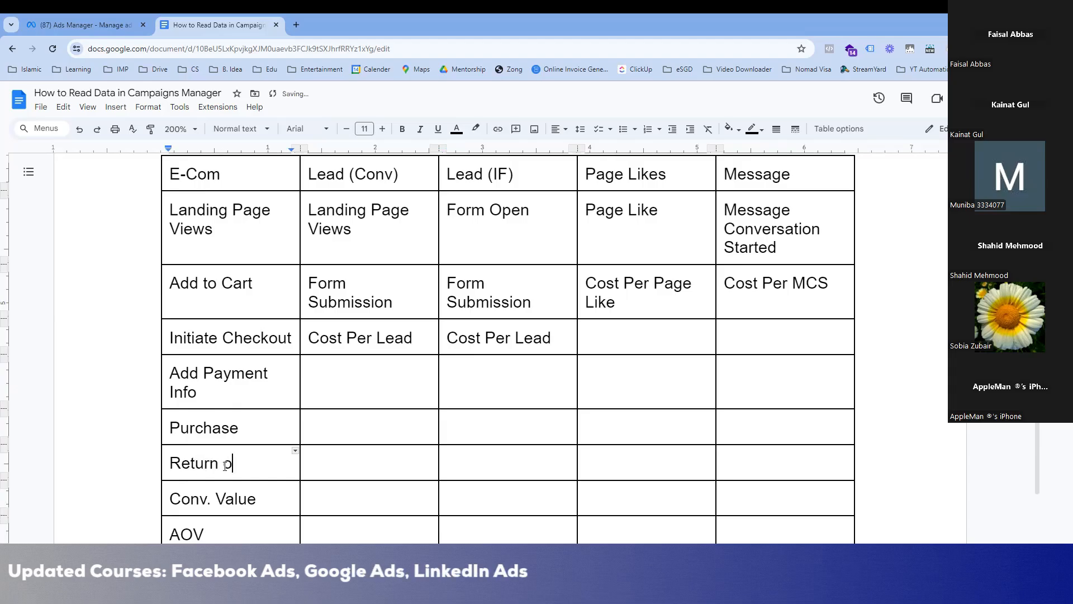
{"action": "type", "text": "f Ad Spend"}
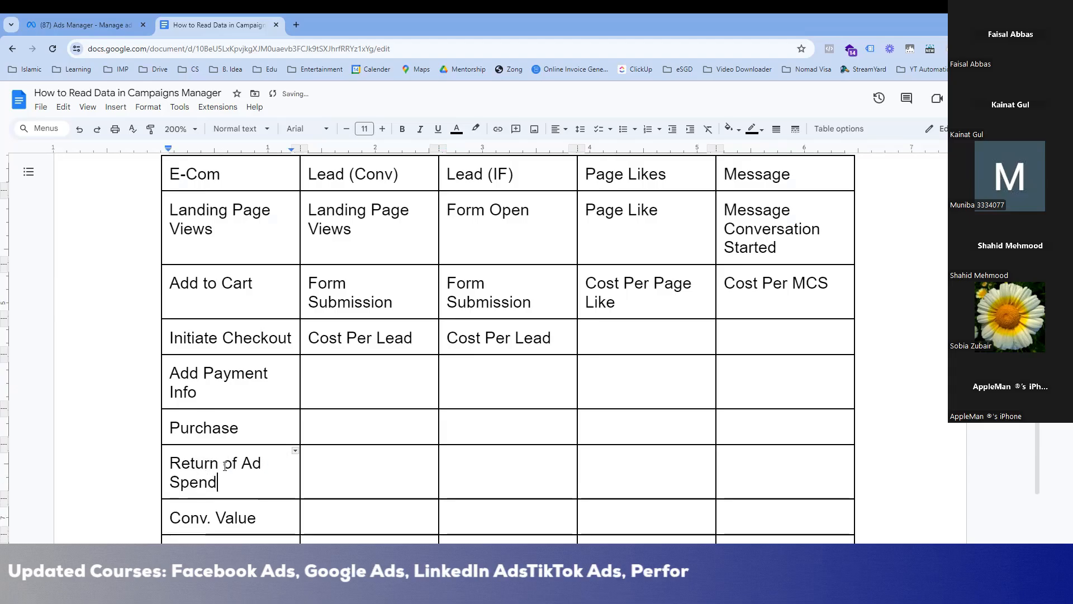
Replace "AOV" in the E-Com column with "Average Order Value"
{"action": "scroll", "coordinate": [225, 466], "scroll_direction": "down", "scroll_amount": 1}
{"action": "left_click", "coordinate": [254, 542]}
{"action": "key", "text": "BackSpace"}
{"action": "key", "text": "BackSpace"}
{"action": "type", "text": "ver"}
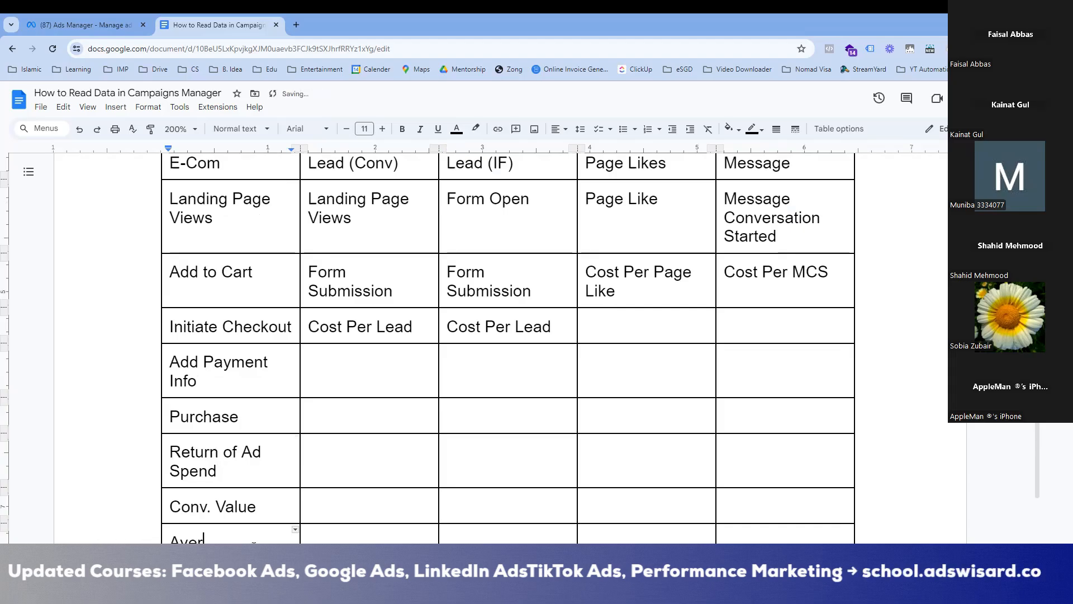
{"action": "type", "text": "ag"}
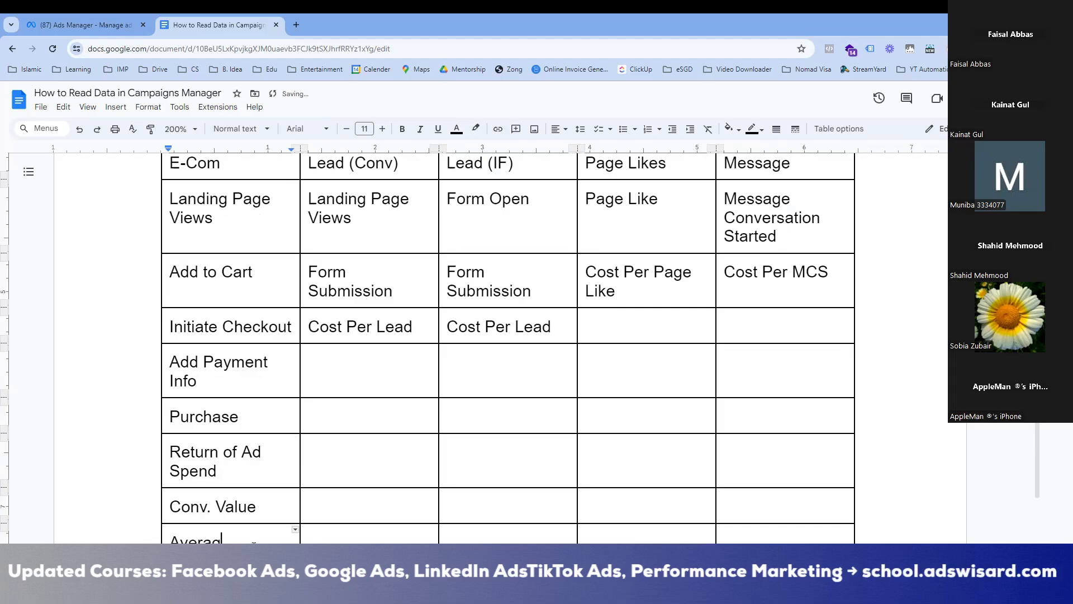
{"action": "type", "text": "e Order"}
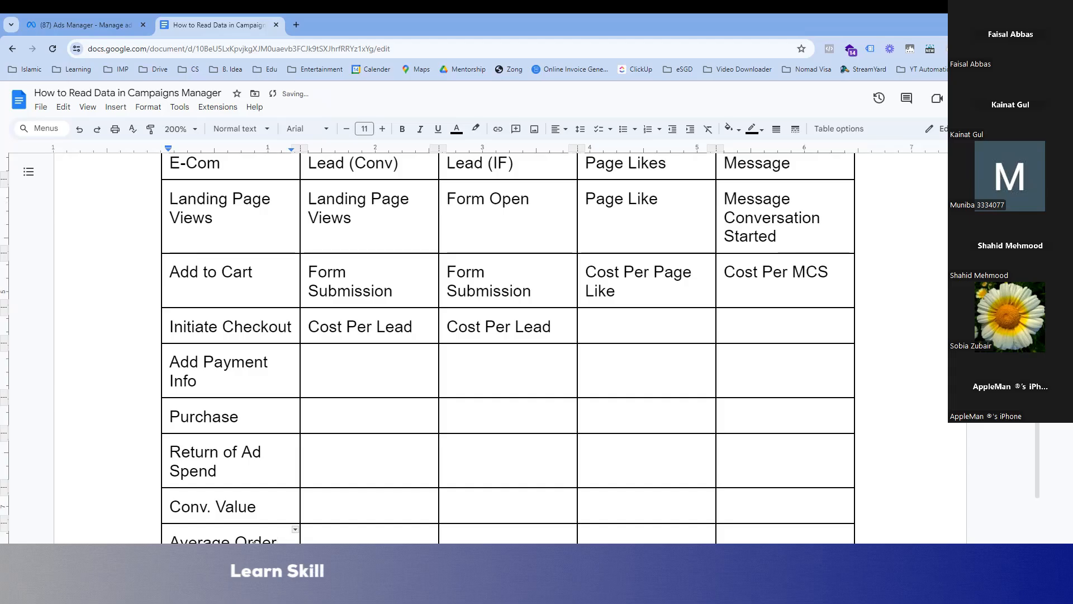
{"action": "type", "text": " Value"}
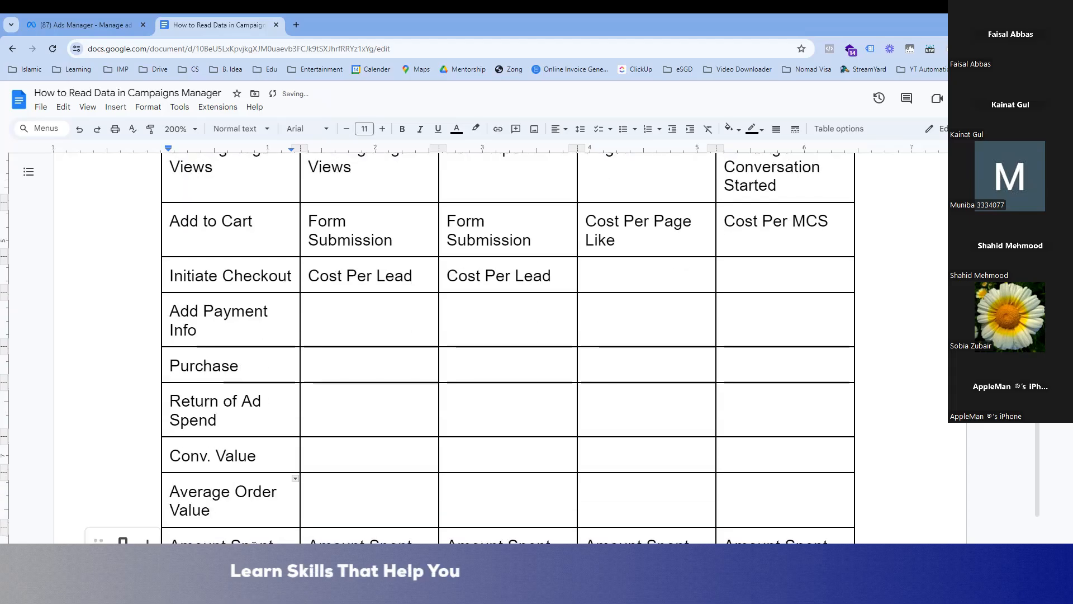
Review the completed funnel columns table for each campaign type, from E-Com to Message, down to the Amount Spent row
{"action": "scroll", "coordinate": [288, 437], "scroll_direction": "up", "scroll_amount": 1}
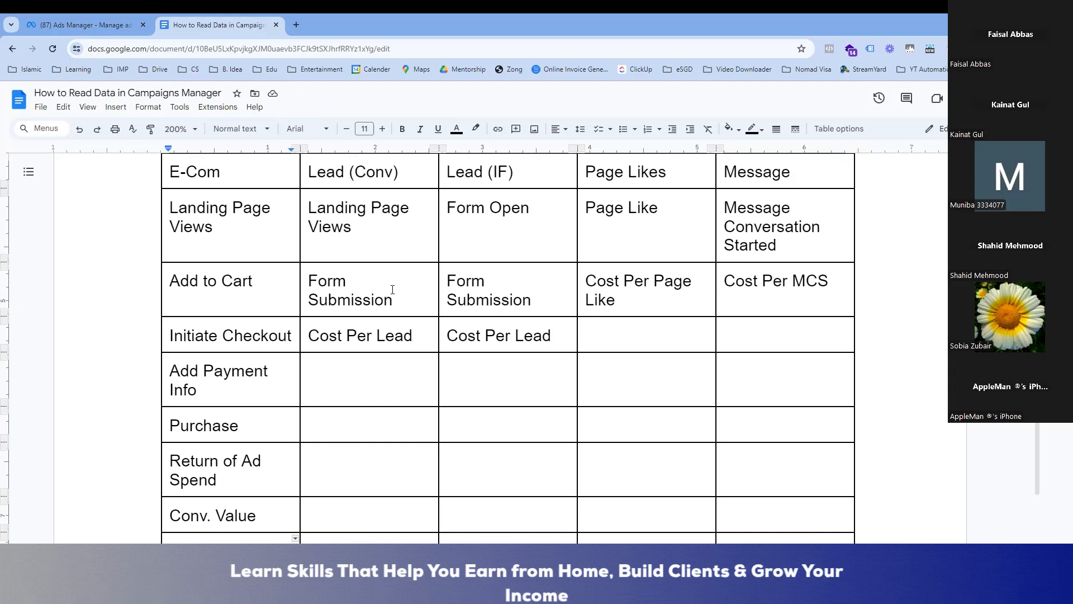
{"action": "scroll", "coordinate": [393, 335], "scroll_direction": "down", "scroll_amount": 2}
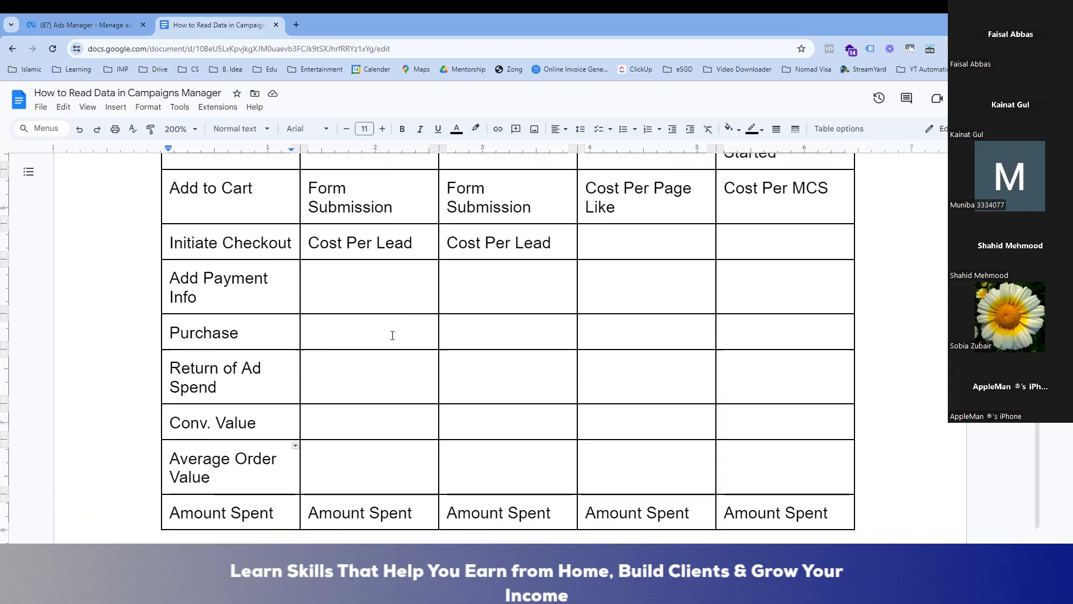
{"action": "scroll", "coordinate": [393, 335], "scroll_direction": "up", "scroll_amount": 2}
{"action": "scroll", "coordinate": [393, 335], "scroll_direction": "up", "scroll_amount": 1}
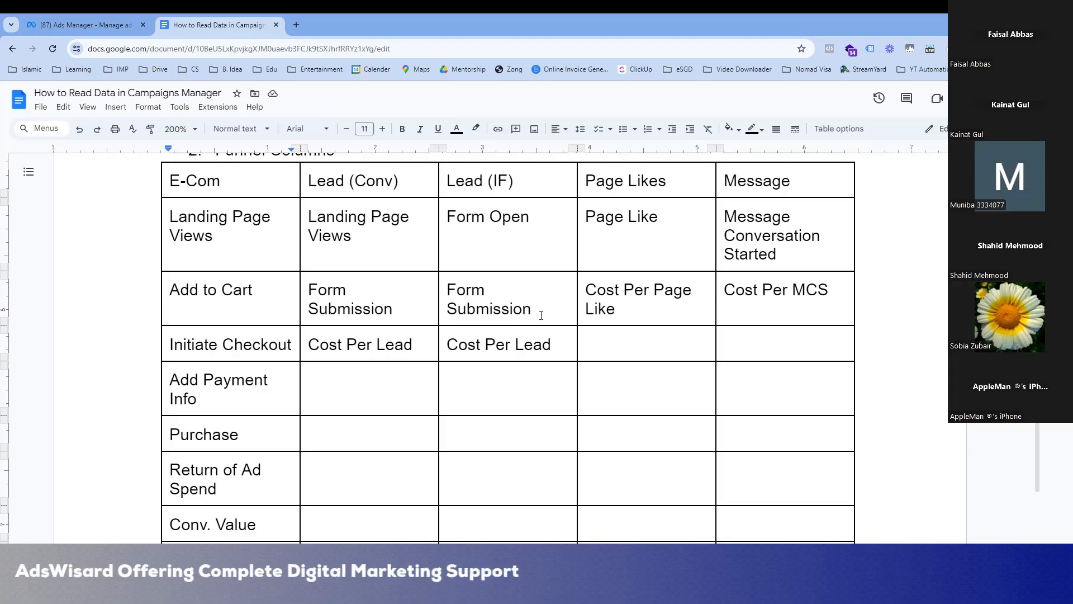
{"action": "scroll", "coordinate": [539, 311], "scroll_direction": "down", "scroll_amount": 2}
{"action": "scroll", "coordinate": [541, 410], "scroll_direction": "up", "scroll_amount": 1}
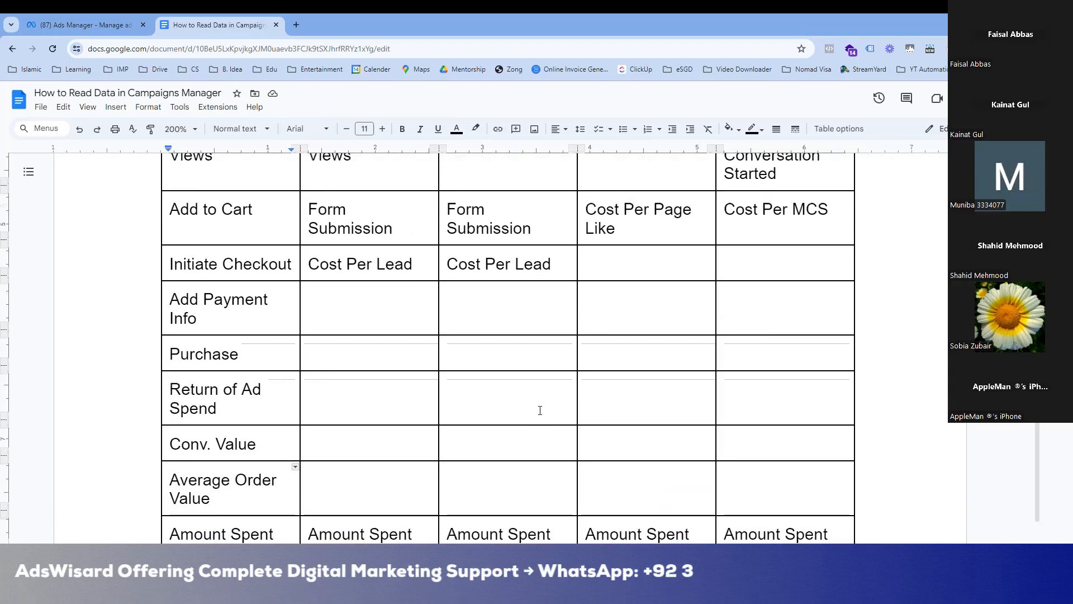
{"action": "scroll", "coordinate": [540, 411], "scroll_direction": "up", "scroll_amount": 2}
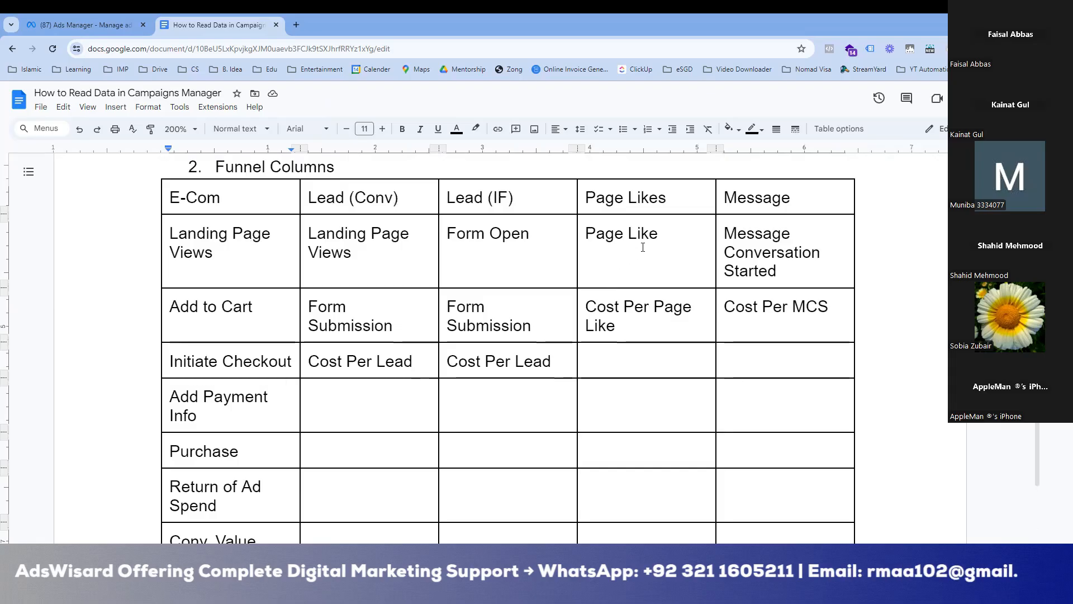
{"action": "scroll", "coordinate": [654, 320], "scroll_direction": "down", "scroll_amount": 3}
{"action": "scroll", "coordinate": [654, 320], "scroll_direction": "up", "scroll_amount": 3}
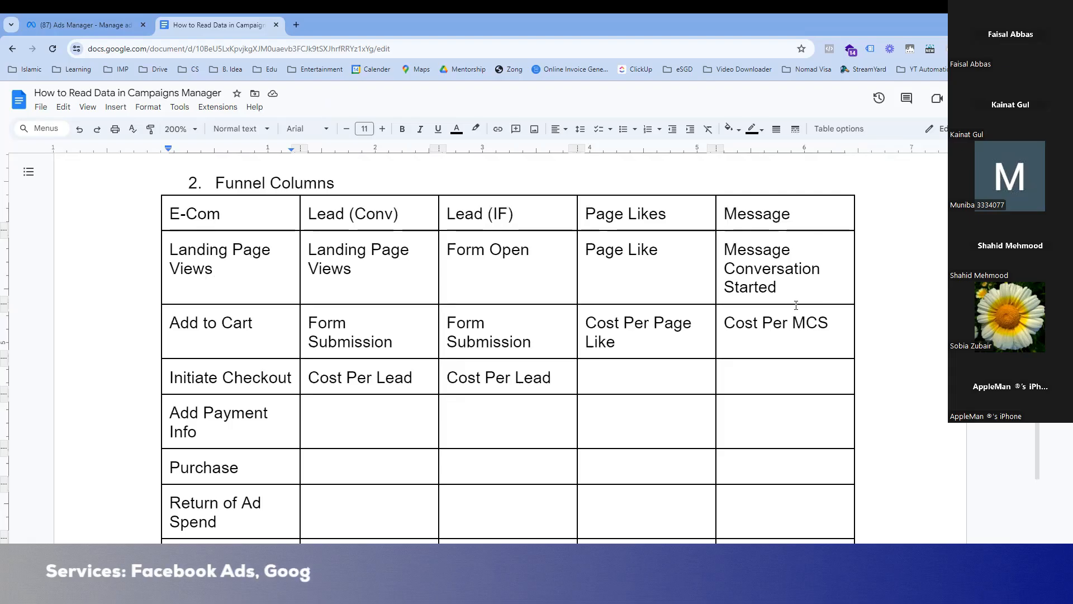
{"action": "scroll", "coordinate": [798, 335], "scroll_direction": "down", "scroll_amount": 3}
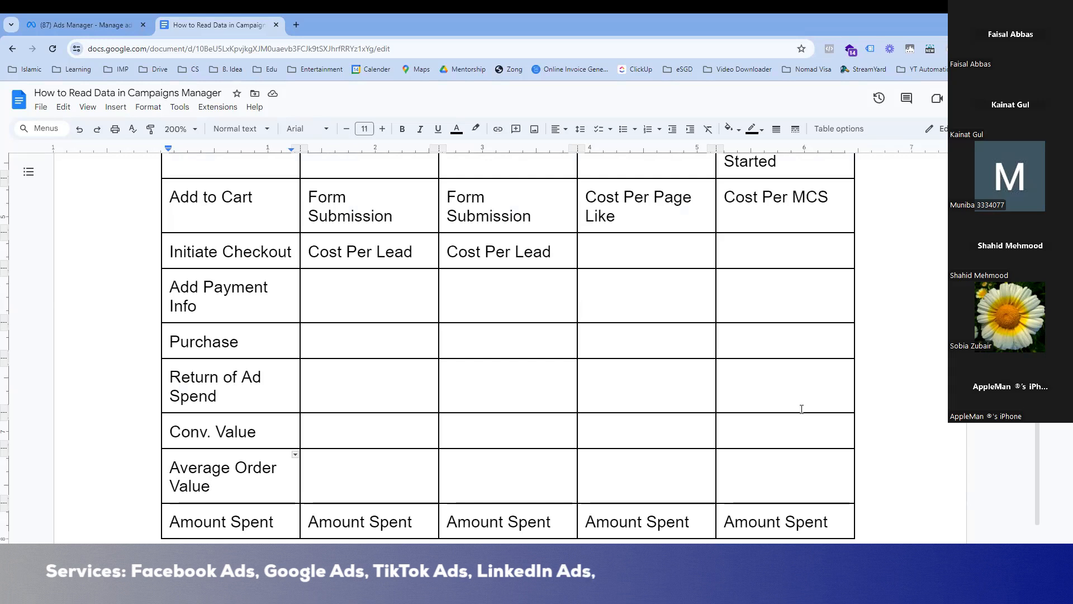
{"action": "scroll", "coordinate": [577, 354], "scroll_direction": "up", "scroll_amount": 3}
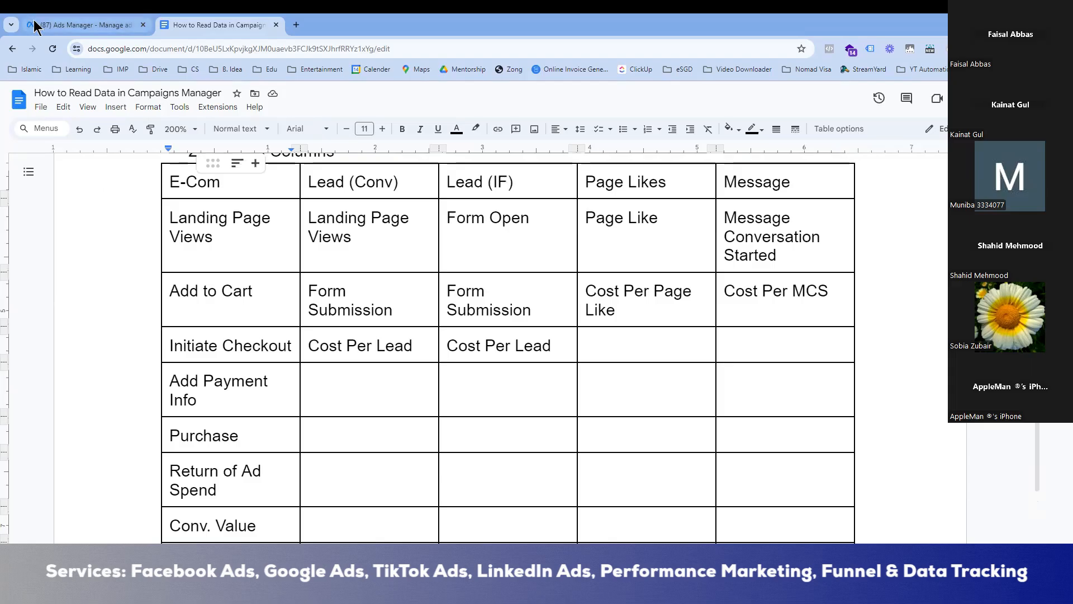
Switch to Ads Manager and open the Customize columns dialog for the campaigns table's current column preset
{"action": "left_click", "coordinate": [53, 23]}
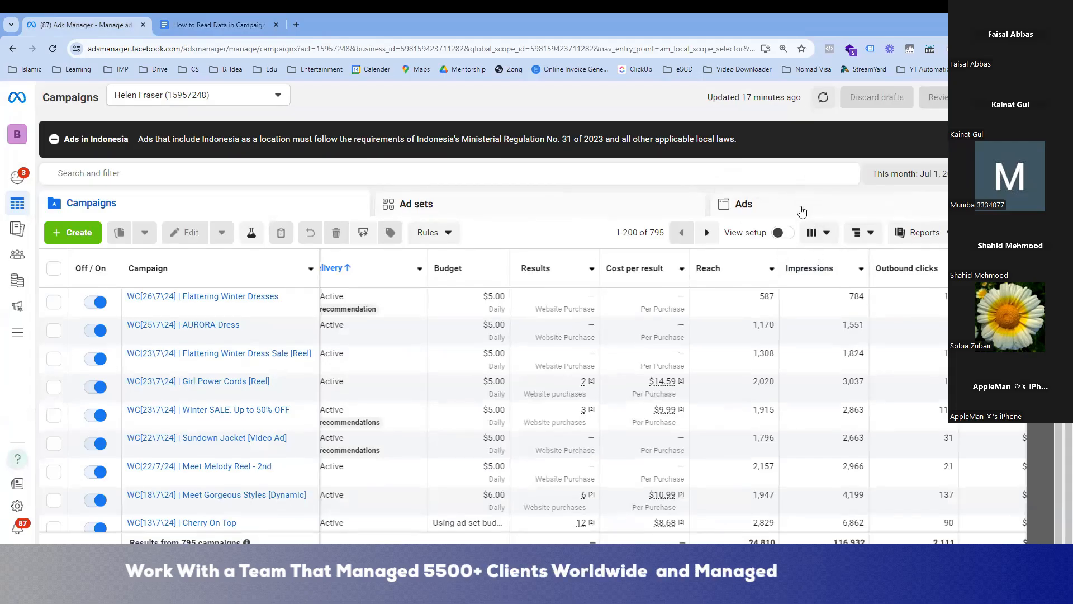
{"action": "left_click", "coordinate": [824, 237]}
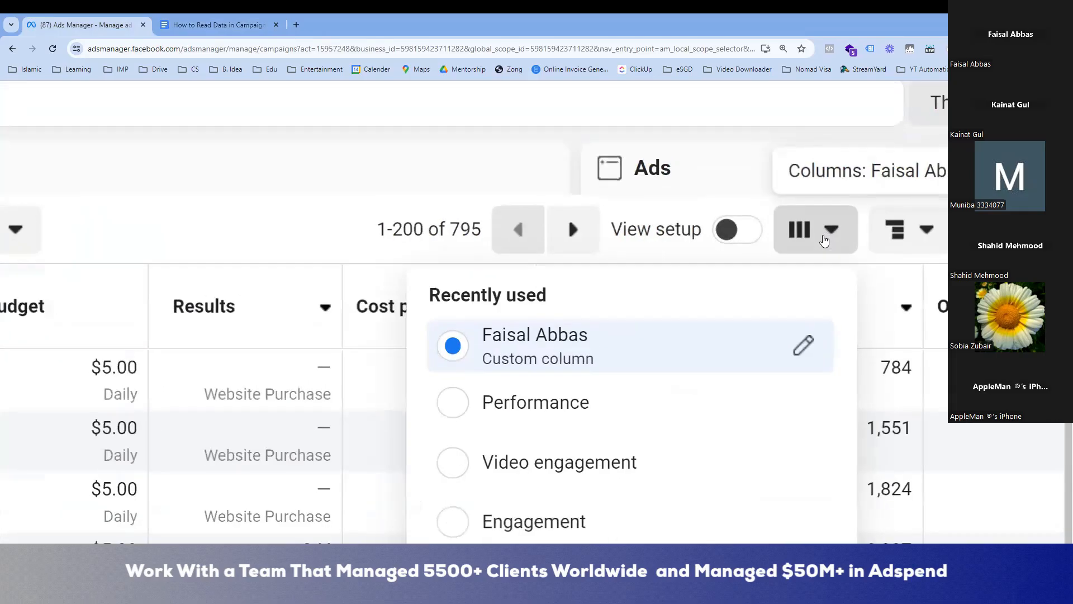
{"action": "scroll", "coordinate": [811, 239], "scroll_direction": "down", "scroll_amount": 1}
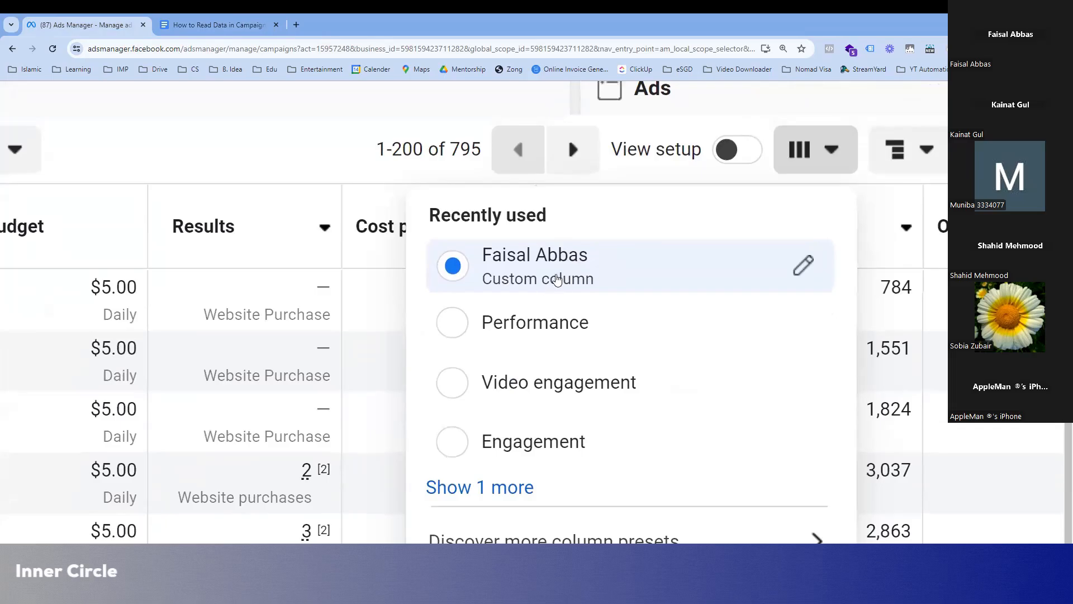
{"action": "mouse_move", "coordinate": [589, 276]}
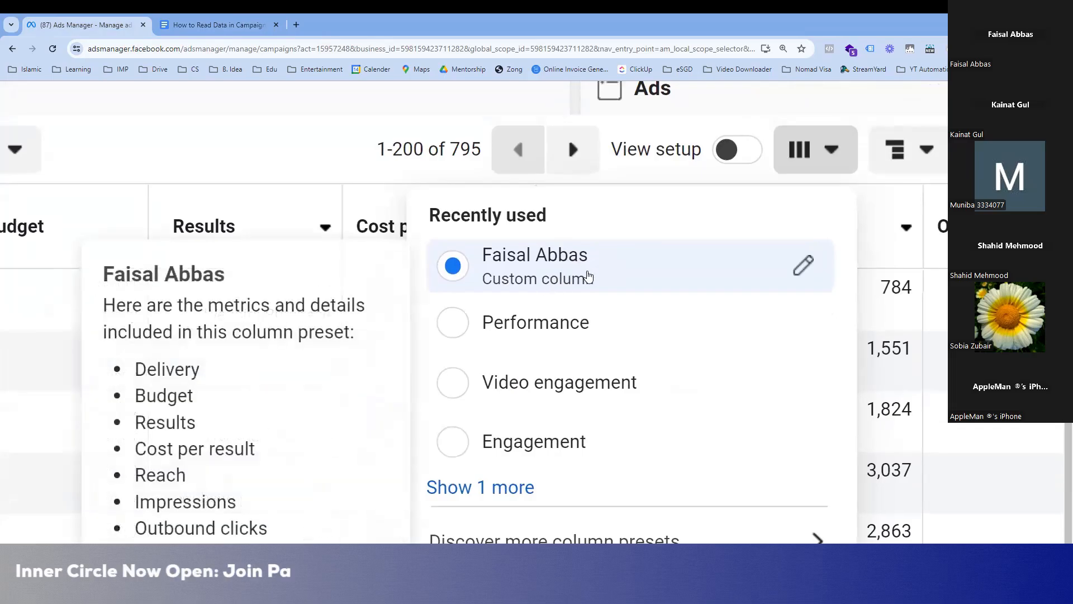
{"action": "scroll", "coordinate": [587, 276], "scroll_direction": "down", "scroll_amount": 2}
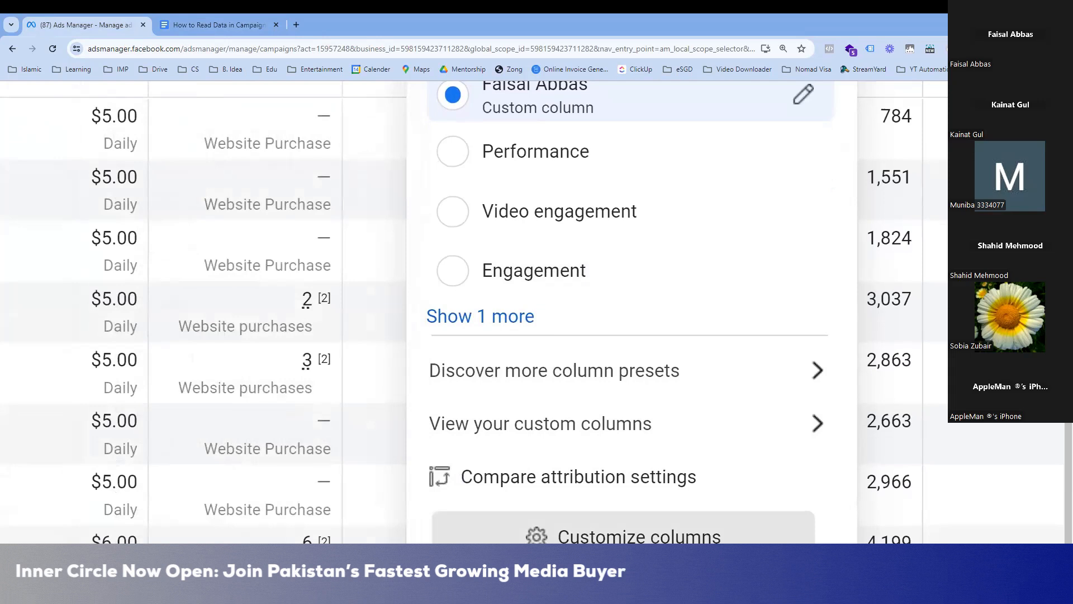
{"action": "left_click", "coordinate": [647, 538]}
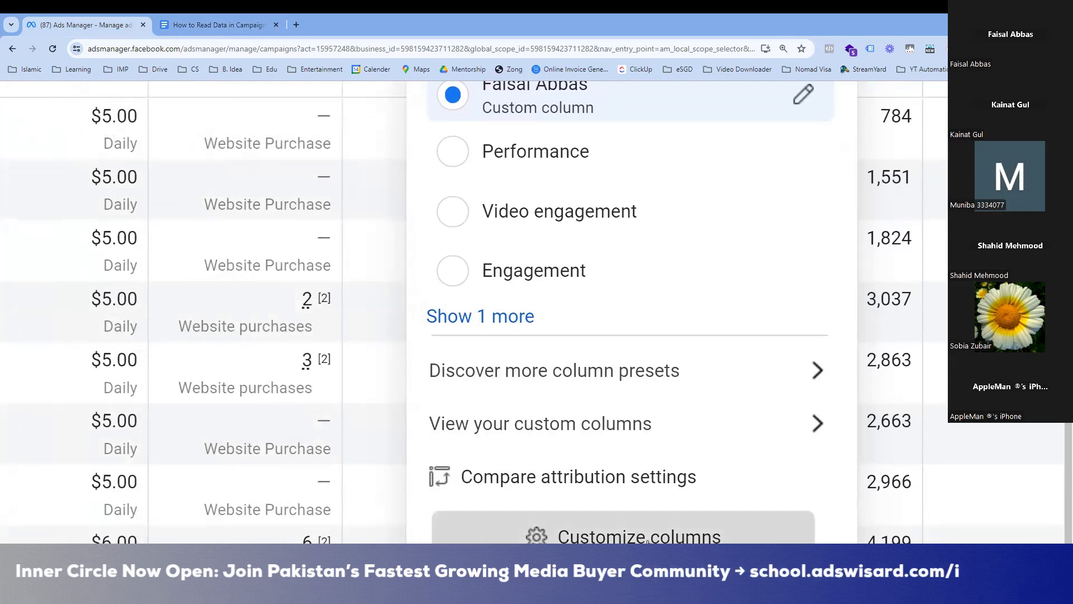
Remove every selected column except Campaign from the column preset, from Delivery through AOV
{"action": "scroll", "coordinate": [523, 421], "scroll_direction": "down", "scroll_amount": 2}
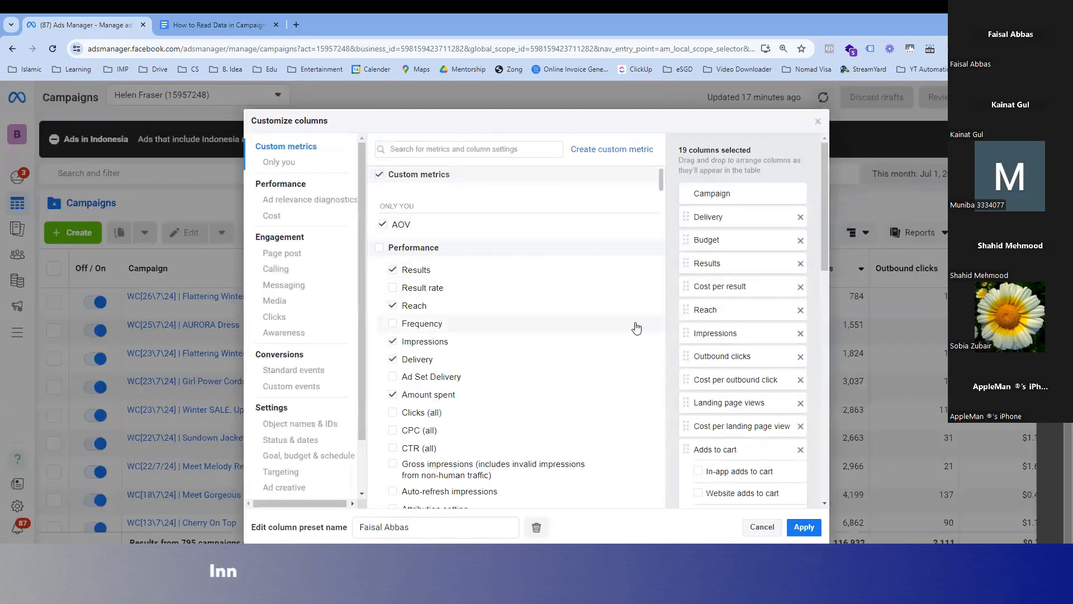
{"action": "mouse_move", "coordinate": [636, 328]}
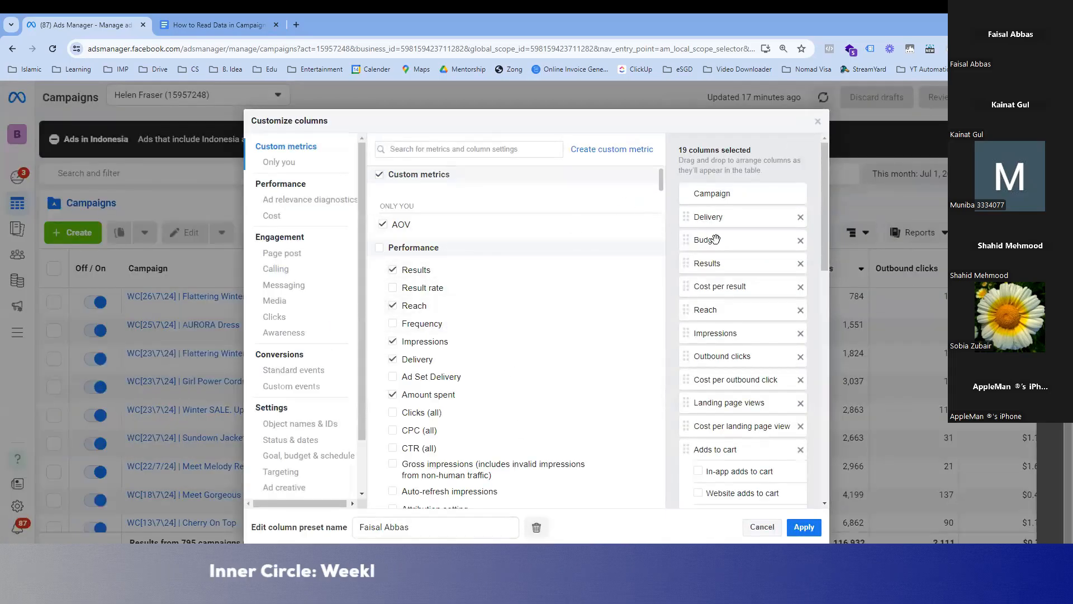
{"action": "scroll", "coordinate": [715, 239], "scroll_direction": "up", "scroll_amount": 5}
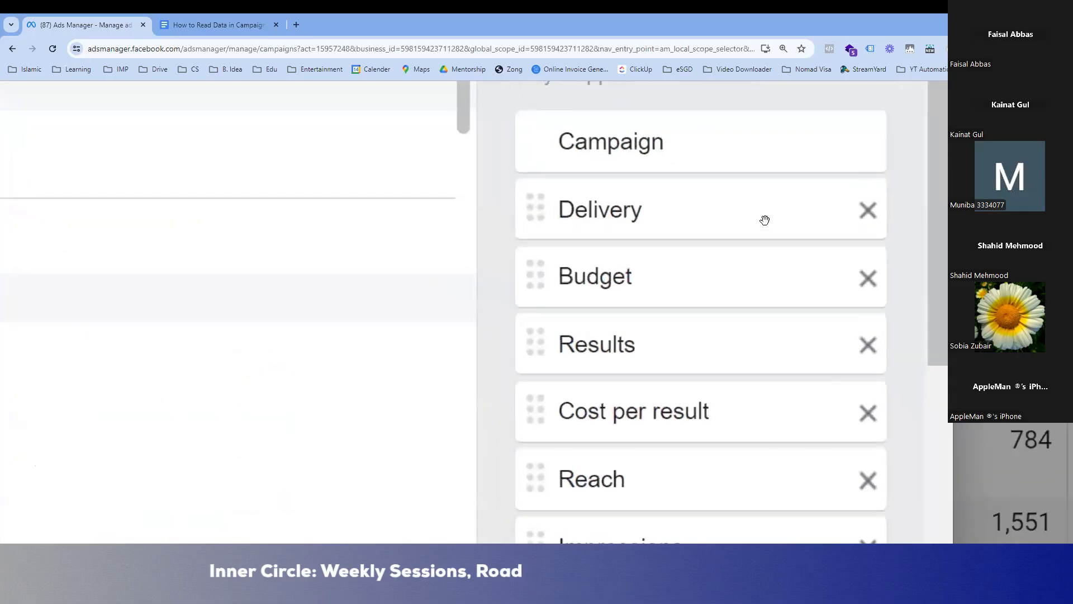
{"action": "scroll", "coordinate": [765, 220], "scroll_direction": "down", "scroll_amount": 5}
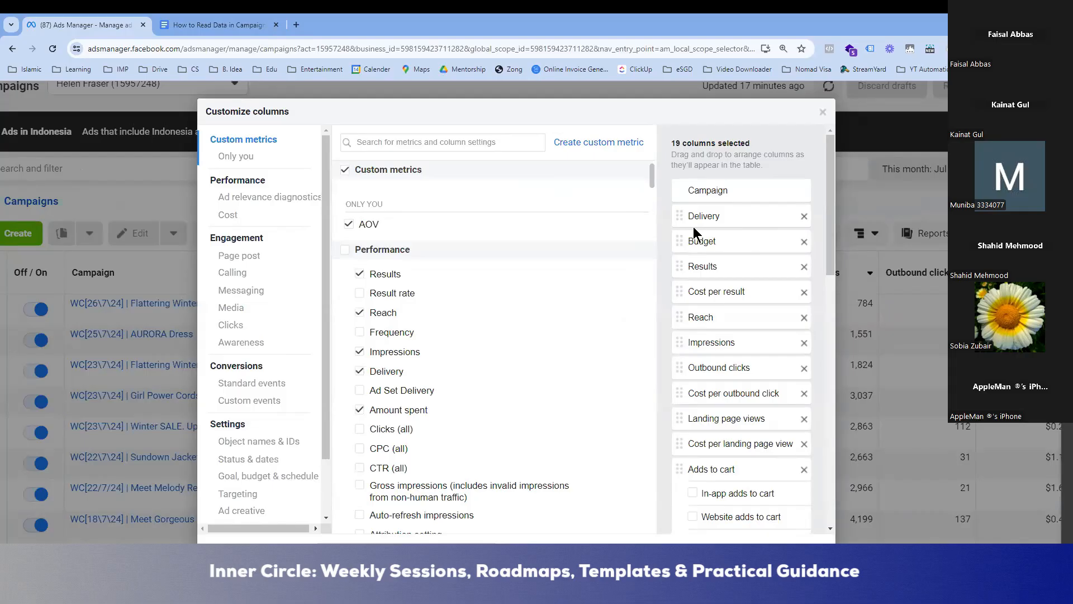
{"action": "scroll", "coordinate": [746, 291], "scroll_direction": "down", "scroll_amount": 3}
{"action": "scroll", "coordinate": [747, 291], "scroll_direction": "up", "scroll_amount": 3}
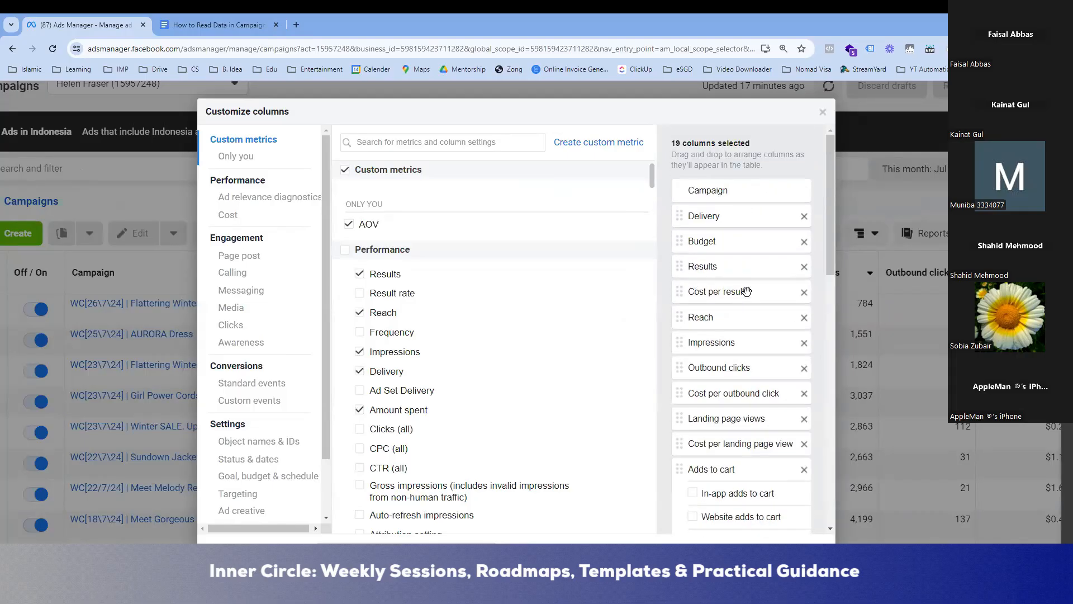
{"action": "left_click", "coordinate": [804, 217]}
{"action": "left_click", "coordinate": [803, 216]}
{"action": "left_click", "coordinate": [803, 217]}
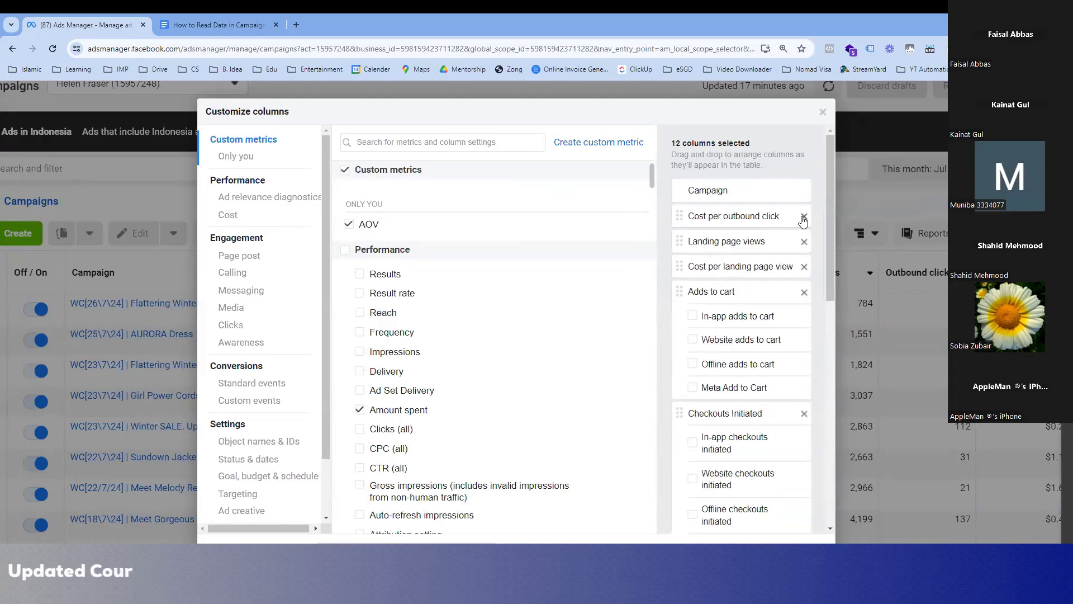
{"action": "left_click", "coordinate": [804, 217]}
{"action": "left_click", "coordinate": [804, 216]}
{"action": "left_click", "coordinate": [803, 217]}
{"action": "left_click", "coordinate": [804, 217]}
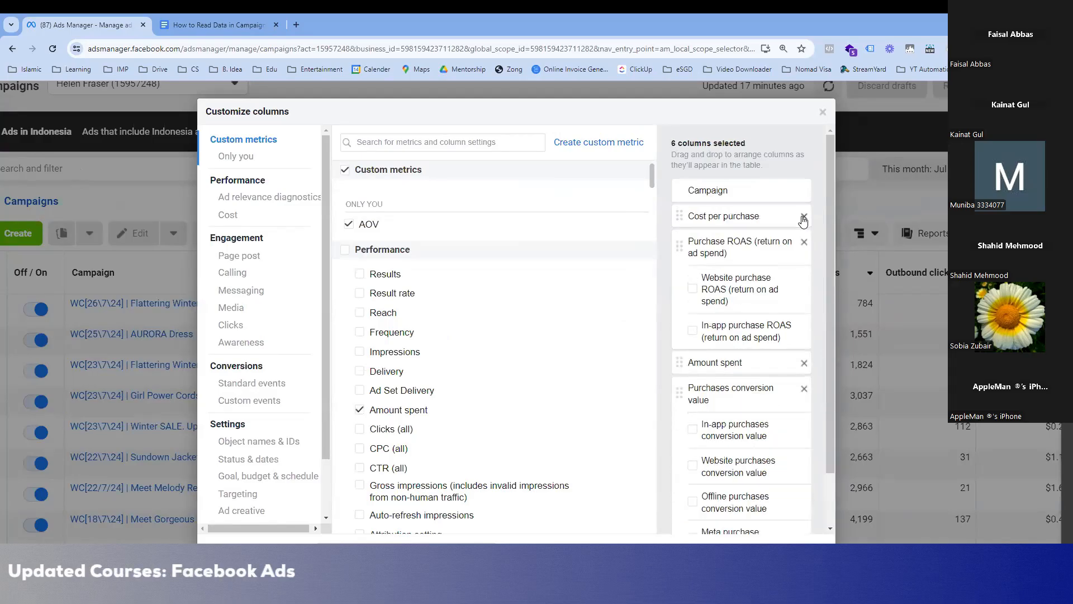
{"action": "left_click", "coordinate": [804, 217]}
{"action": "left_click", "coordinate": [804, 217]}
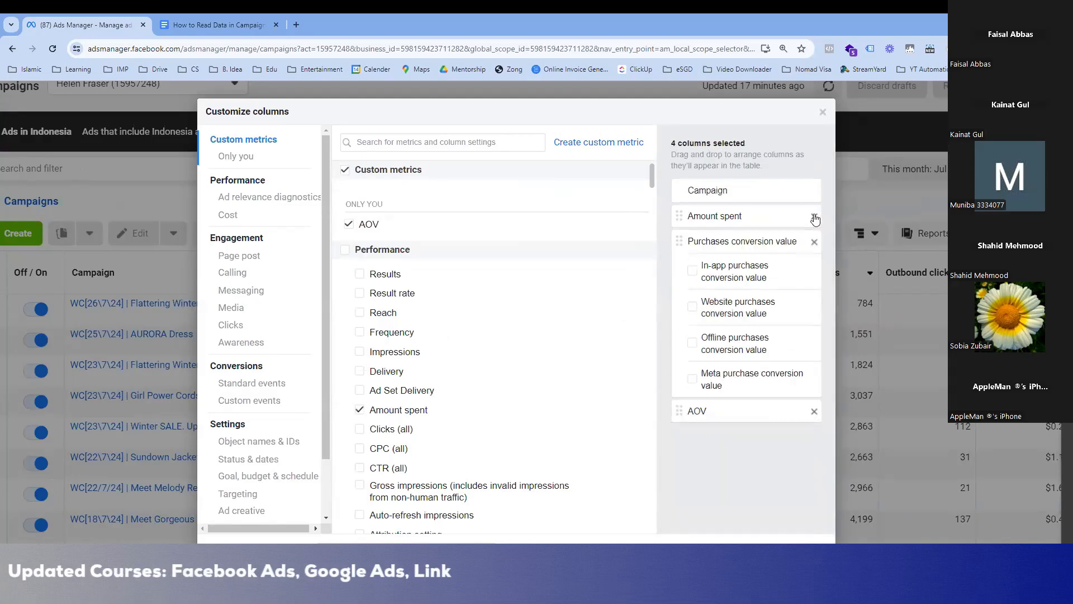
{"action": "left_click", "coordinate": [814, 216]}
{"action": "left_click", "coordinate": [814, 217]}
{"action": "left_click", "coordinate": [815, 217]}
Search the metrics for "deliver" and add the Delivery column to the preset
{"action": "left_click", "coordinate": [475, 143]}
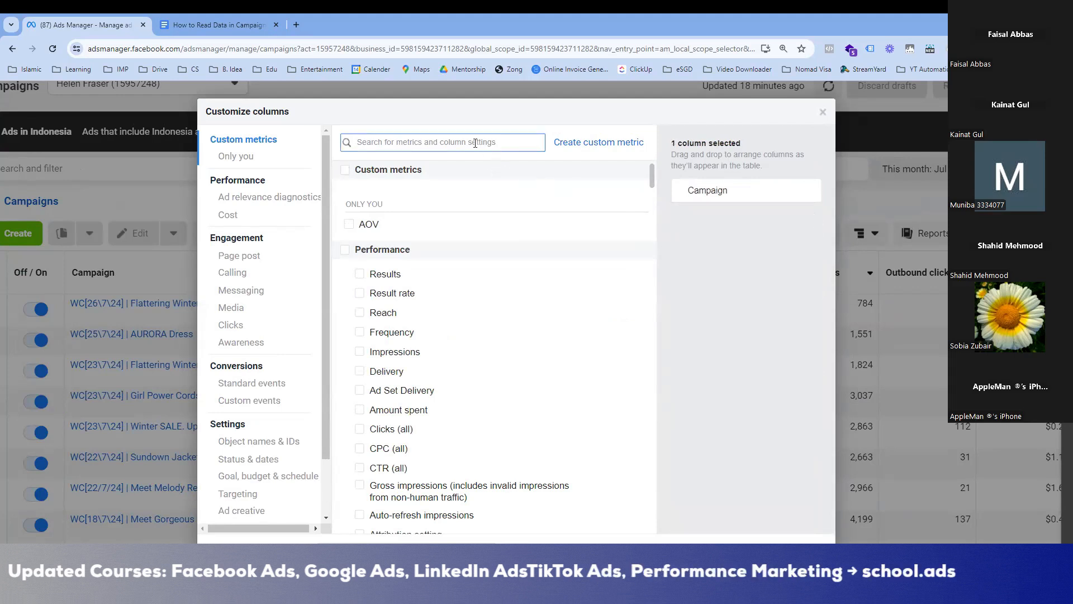
{"action": "type", "text": "deliver"}
{"action": "key", "text": "ctrl+plus"}
{"action": "key", "text": "ctrl+plus"}
{"action": "key", "text": "ctrl+plus"}
{"action": "key", "text": "ctrl+plus"}
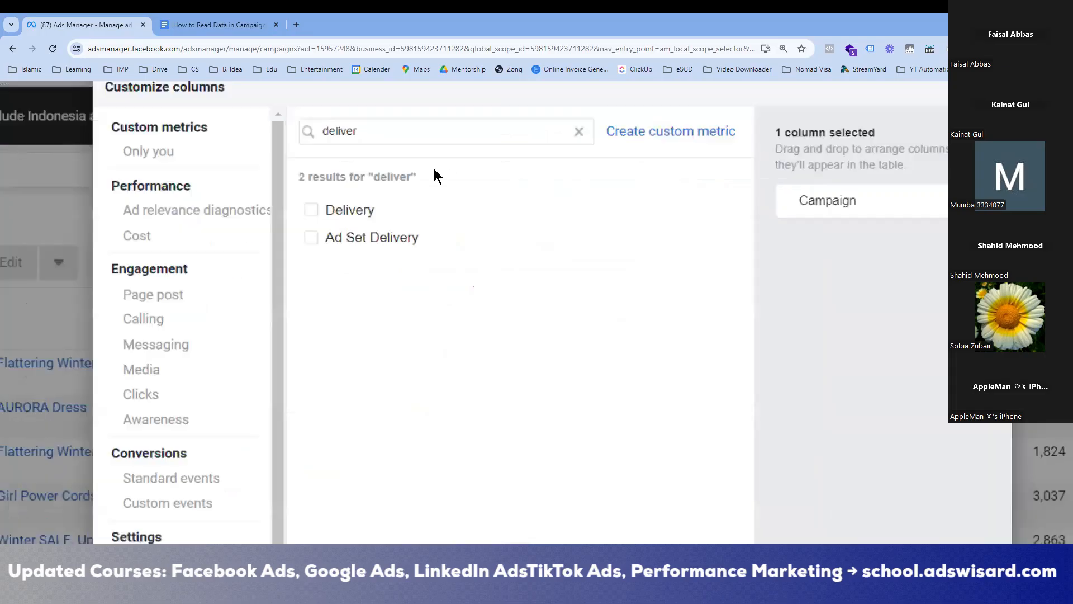
{"action": "left_click", "coordinate": [283, 226]}
{"action": "key", "text": "ctrl+minus"}
{"action": "key", "text": "ctrl+minus"}
{"action": "key", "text": "ctrl+minus"}
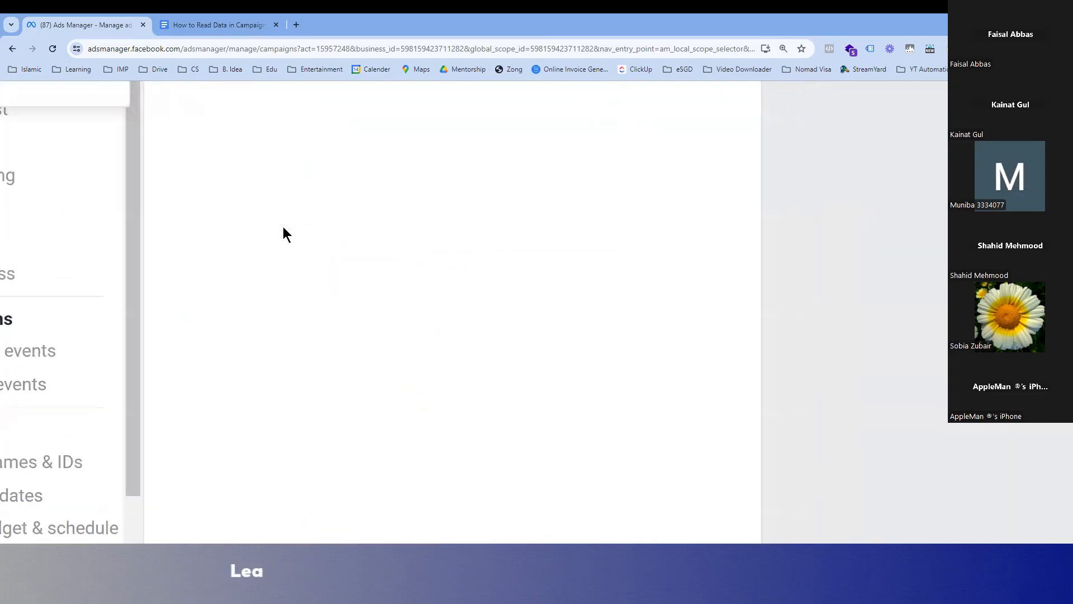
{"action": "scroll", "coordinate": [283, 227], "scroll_direction": "up", "scroll_amount": 2}
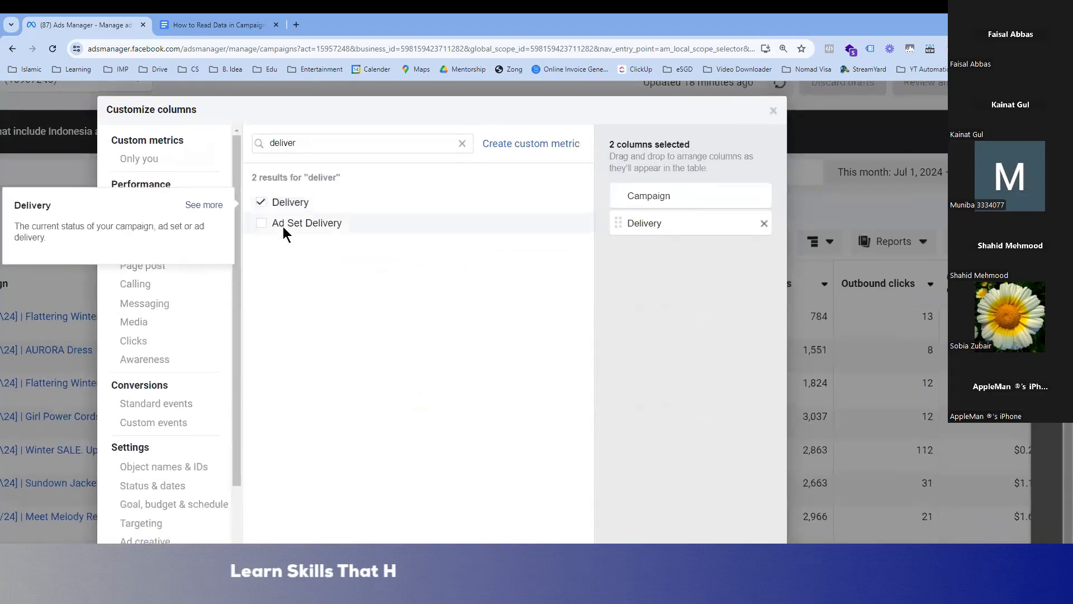
Search the metrics for "bud" and add the Budget column after Delivery
{"action": "left_click", "coordinate": [311, 135]}
{"action": "key", "text": "ctrl+a"}
{"action": "type", "text": "bud"}
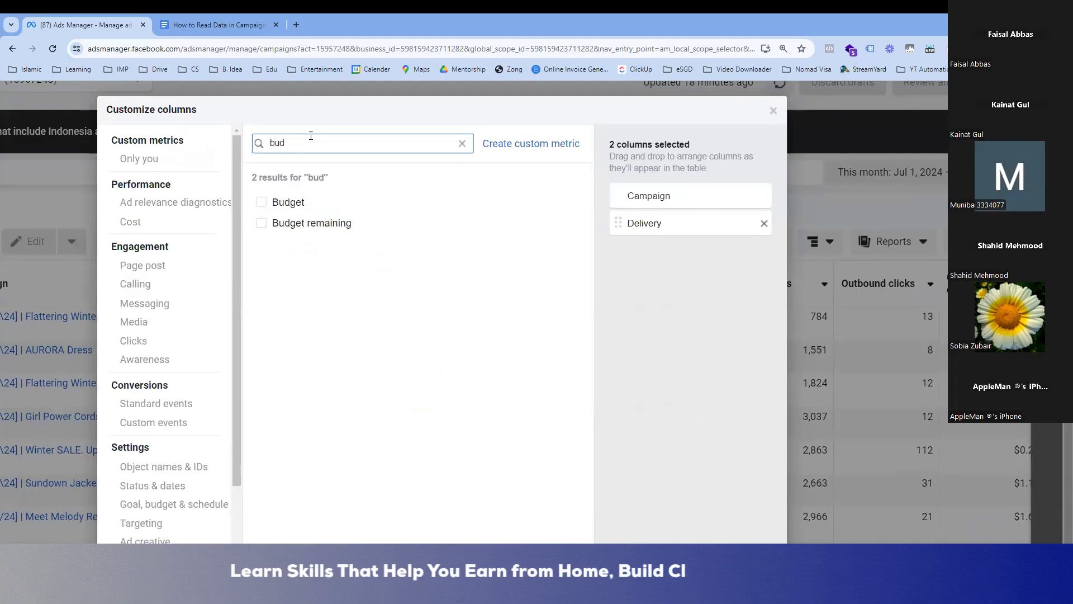
{"action": "left_click", "coordinate": [262, 201]}
{"action": "scroll", "coordinate": [584, 253], "scroll_direction": "down", "scroll_amount": 2}
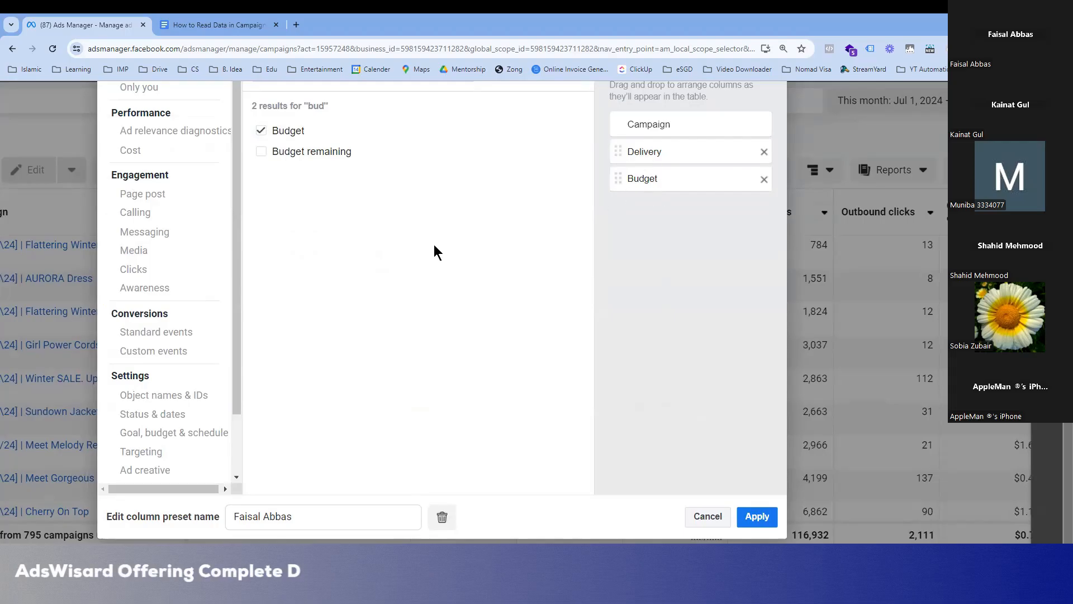
Search the metrics for "reach" and add the Reach column to the preset
{"action": "scroll", "coordinate": [438, 253], "scroll_direction": "up", "scroll_amount": 1}
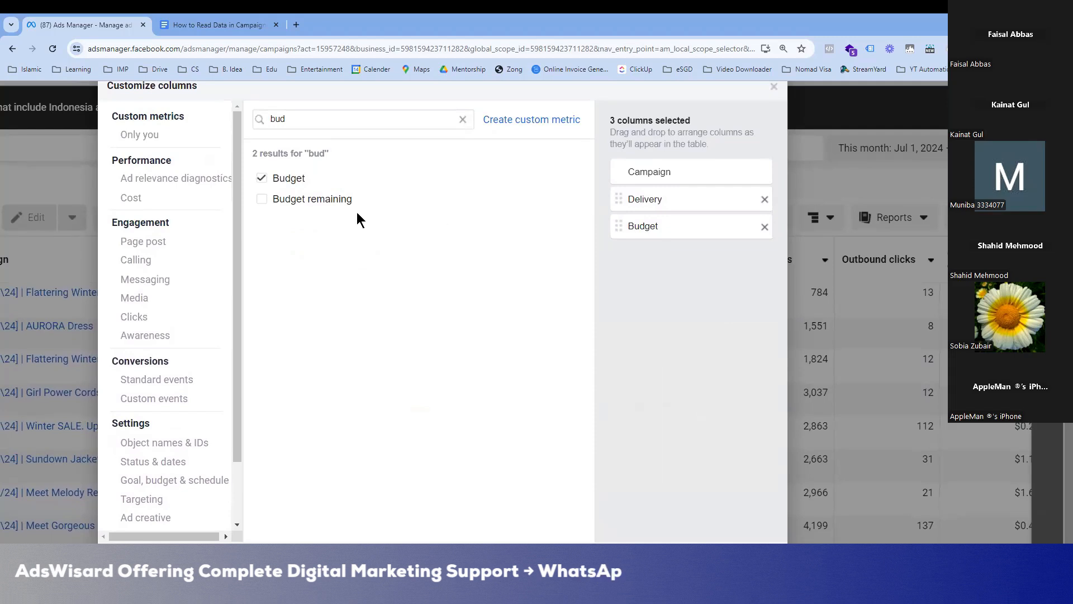
{"action": "left_click", "coordinate": [304, 119]}
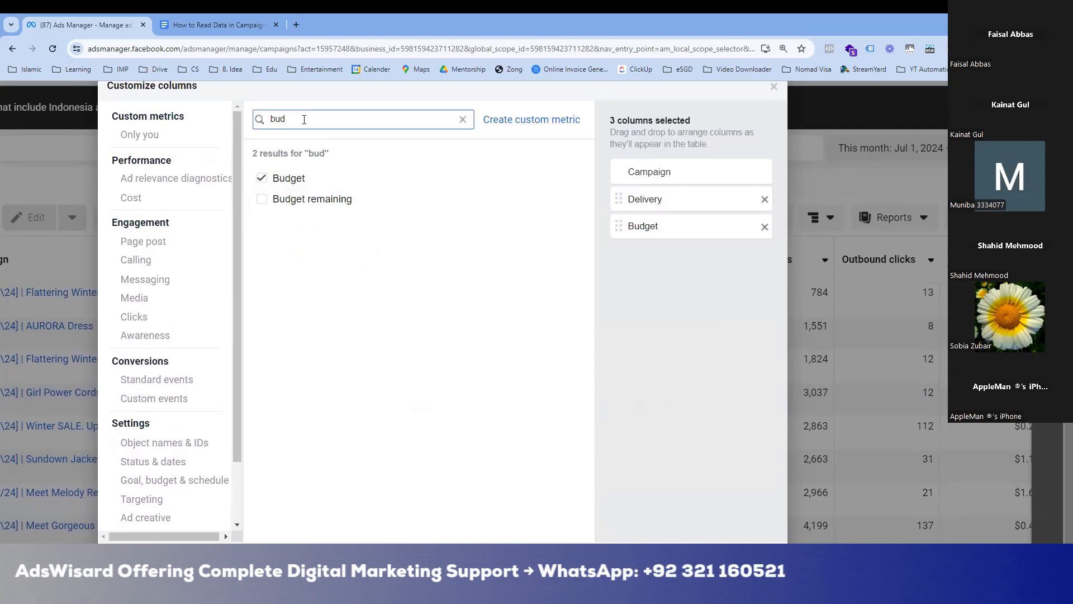
{"action": "double_click", "coordinate": [304, 119]}
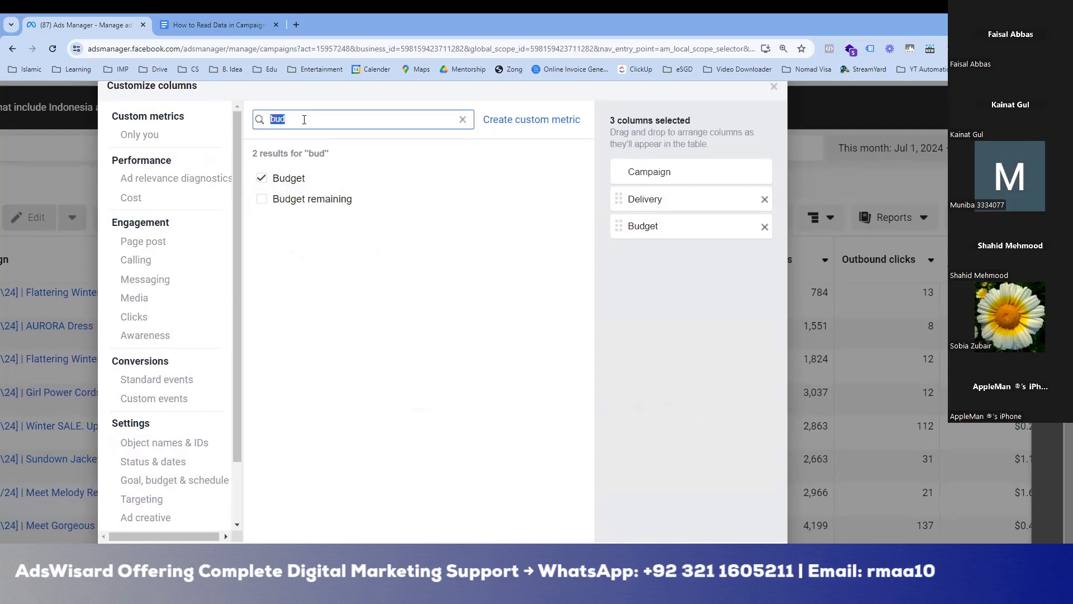
{"action": "type", "text": "reach"}
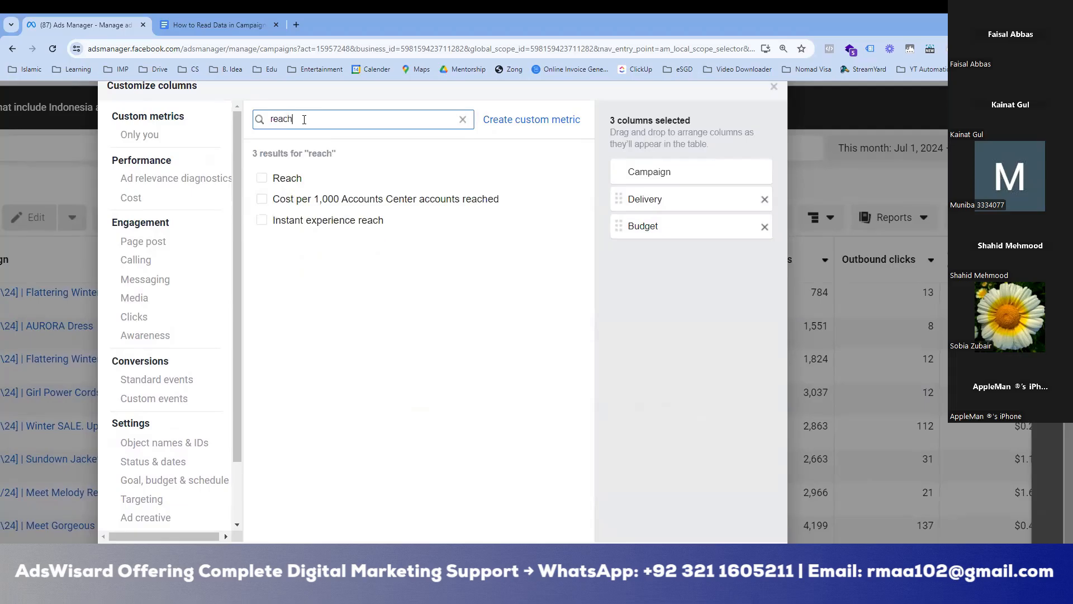
{"action": "left_click", "coordinate": [261, 178]}
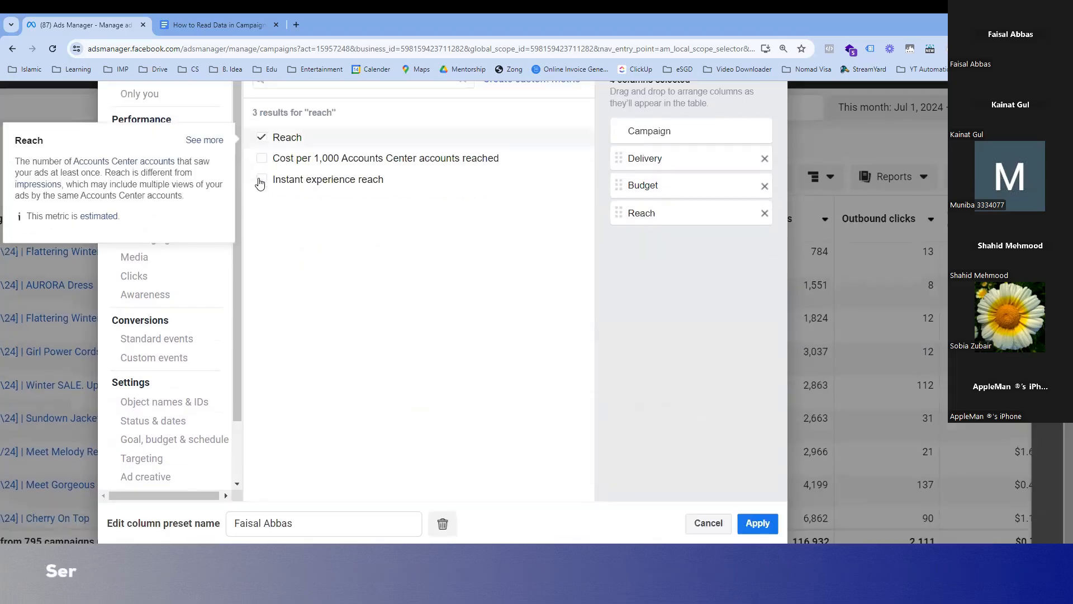
Search the metrics for "impres" and add the Impressions and CPM (cost per 1,000 impressions) columns
{"action": "scroll", "coordinate": [662, 257], "scroll_direction": "up", "scroll_amount": 2}
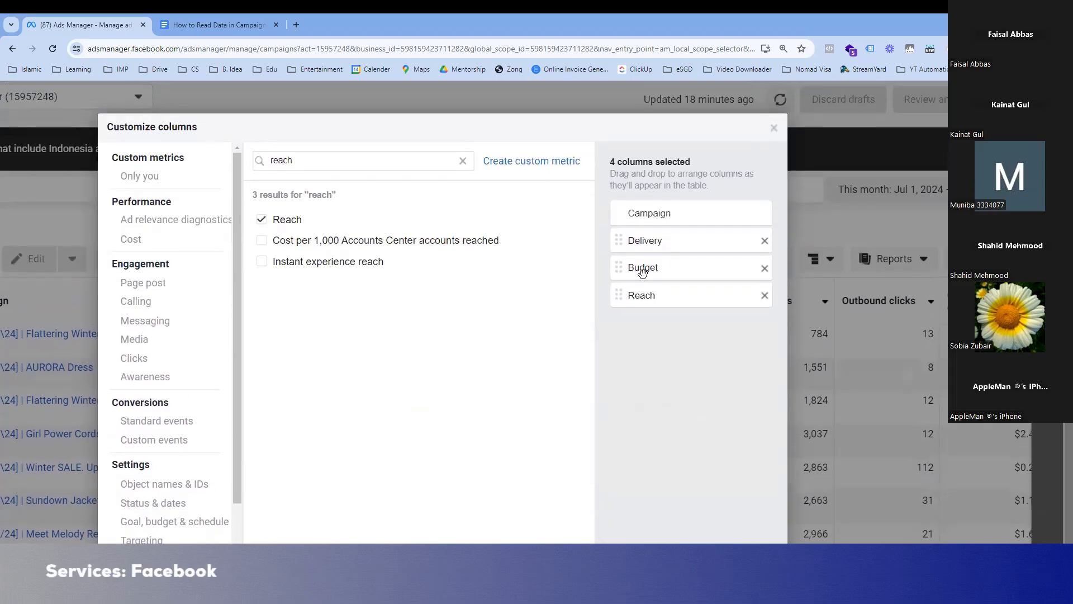
{"action": "left_click", "coordinate": [359, 160]}
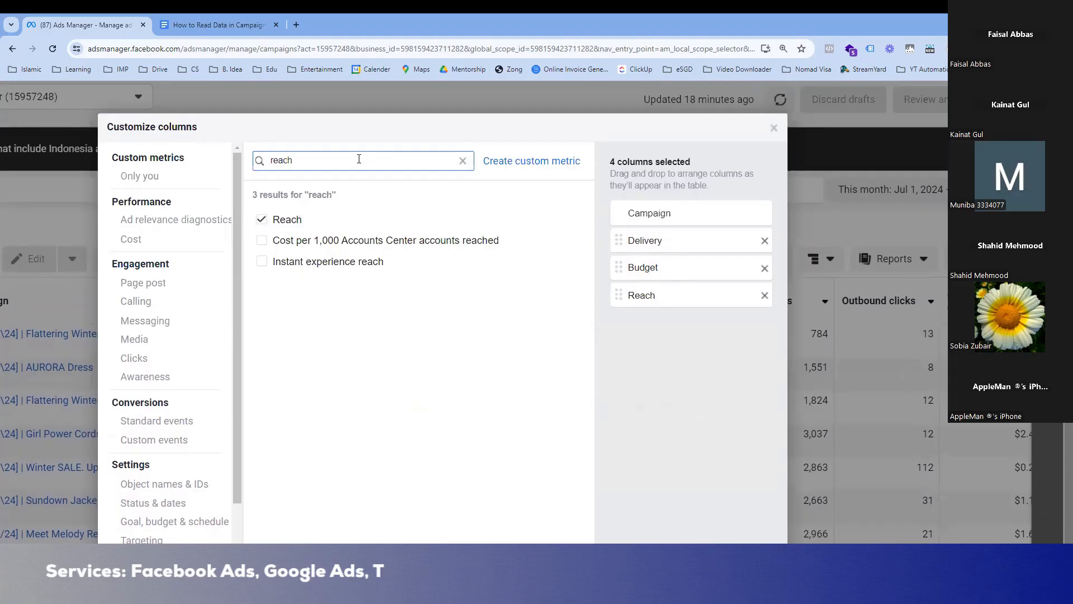
{"action": "key", "text": "ctrl+a"}
{"action": "type", "text": "impres"}
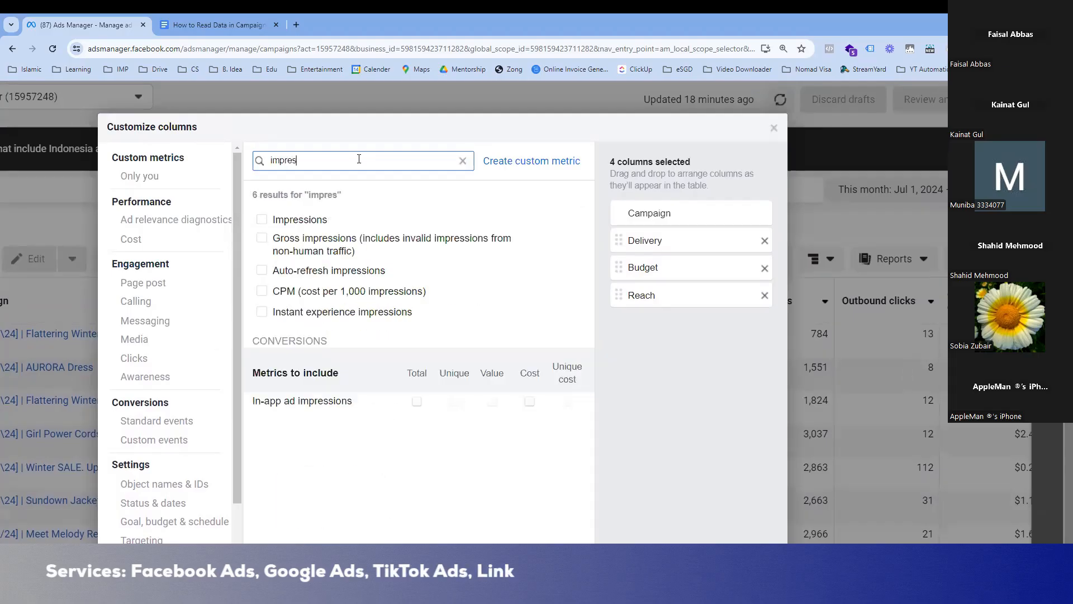
{"action": "left_click", "coordinate": [262, 219]}
{"action": "scroll", "coordinate": [266, 225], "scroll_direction": "down", "scroll_amount": 2}
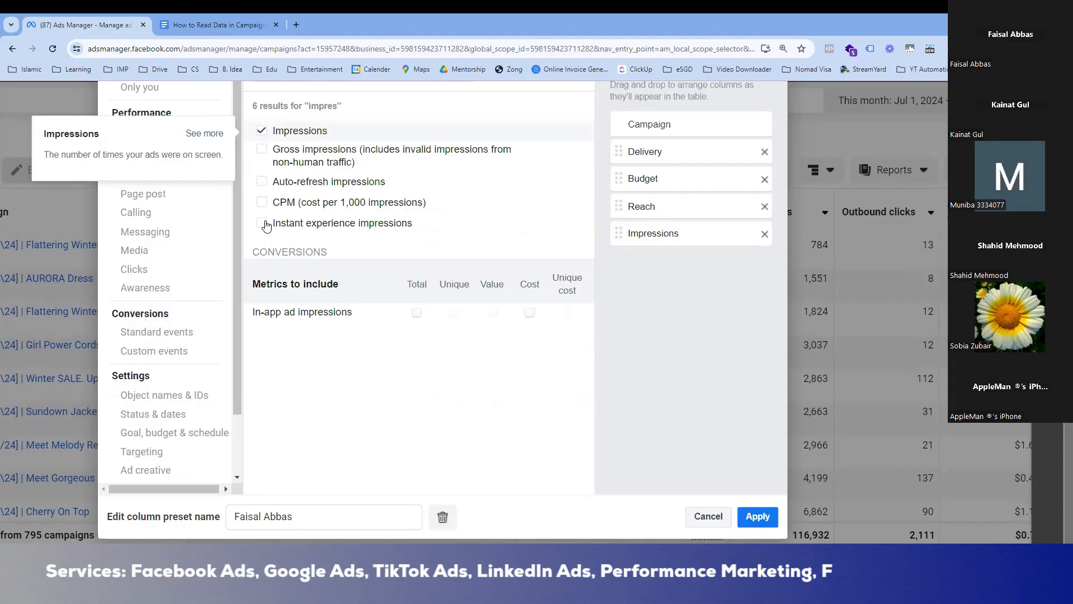
{"action": "scroll", "coordinate": [267, 226], "scroll_direction": "up", "scroll_amount": 2}
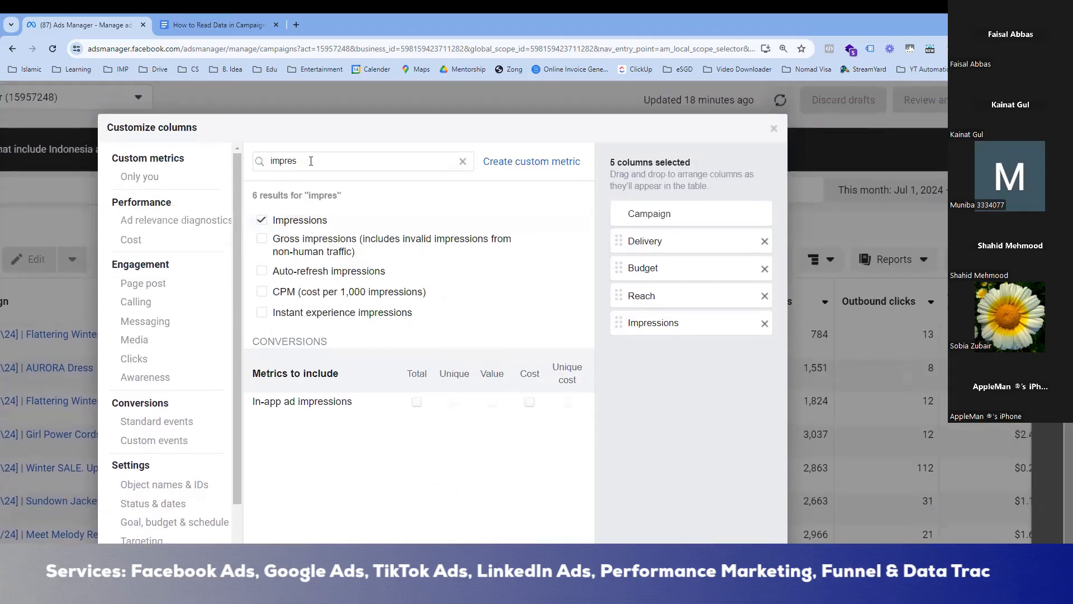
{"action": "left_click", "coordinate": [261, 292]}
{"action": "scroll", "coordinate": [260, 296], "scroll_direction": "down", "scroll_amount": 2}
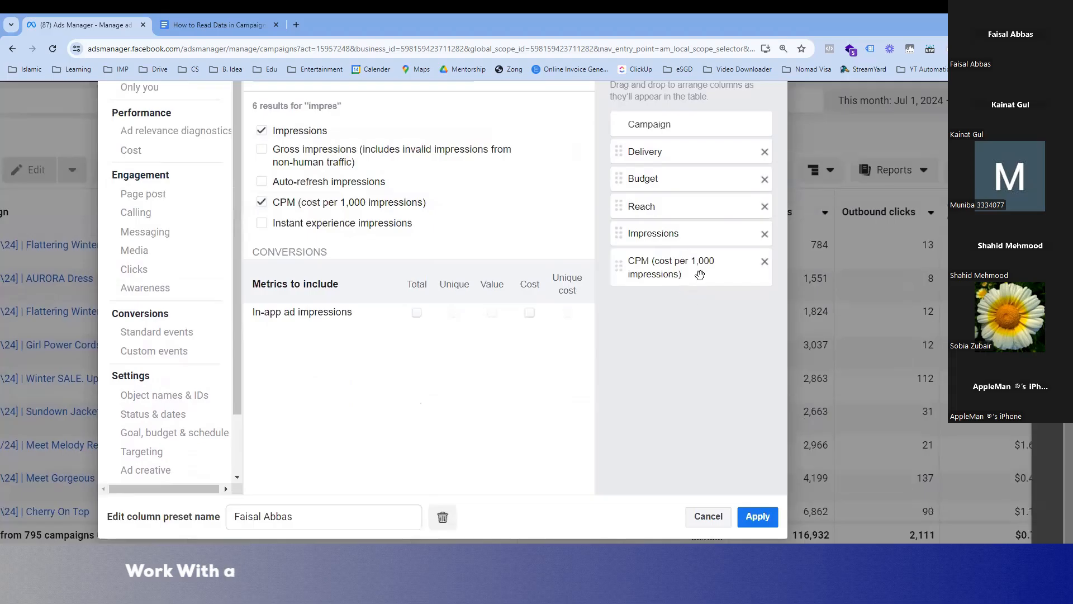
Search the metrics for "clicks" and add the Outbound clicks column rather than Clicks (all) or Link clicks
{"action": "scroll", "coordinate": [700, 275], "scroll_direction": "up", "scroll_amount": 1}
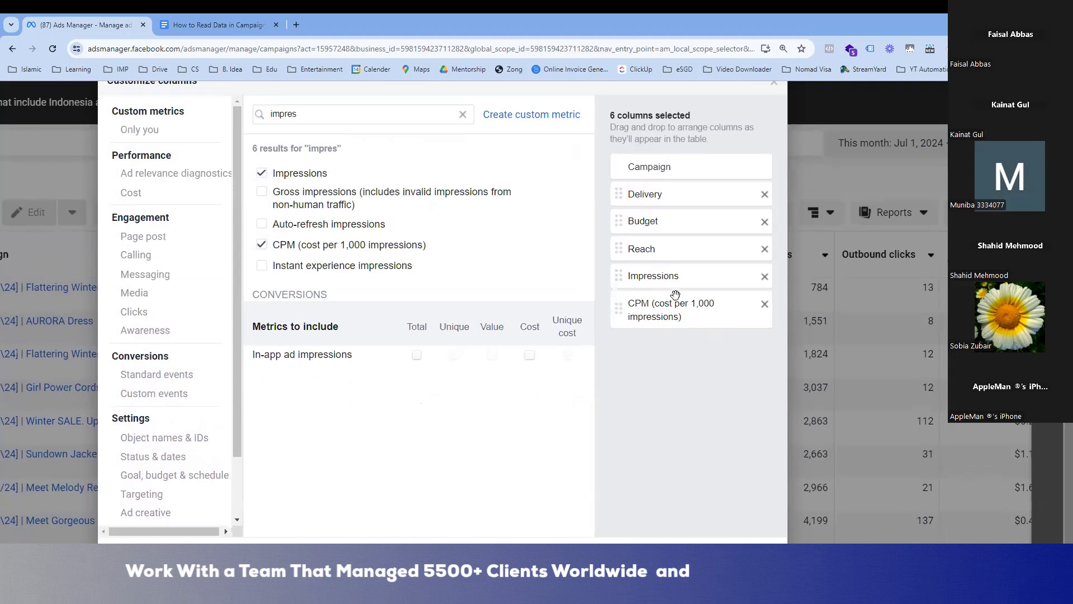
{"action": "scroll", "coordinate": [694, 301], "scroll_direction": "up", "scroll_amount": 1}
{"action": "left_click", "coordinate": [374, 161]}
{"action": "key", "text": "ctrl+a"}
{"action": "type", "text": "cl"}
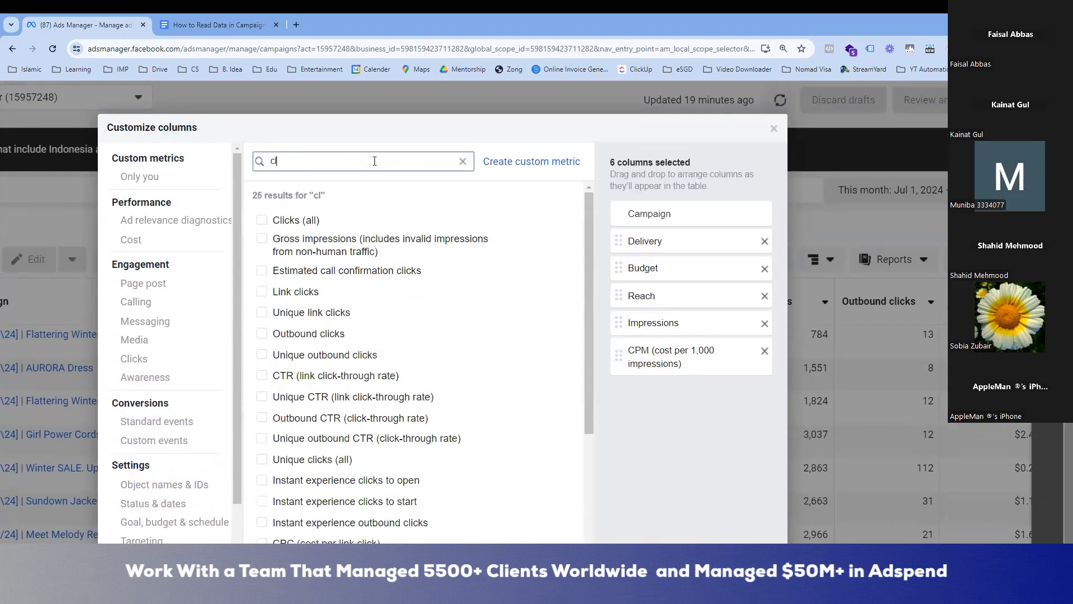
{"action": "type", "text": "icks"}
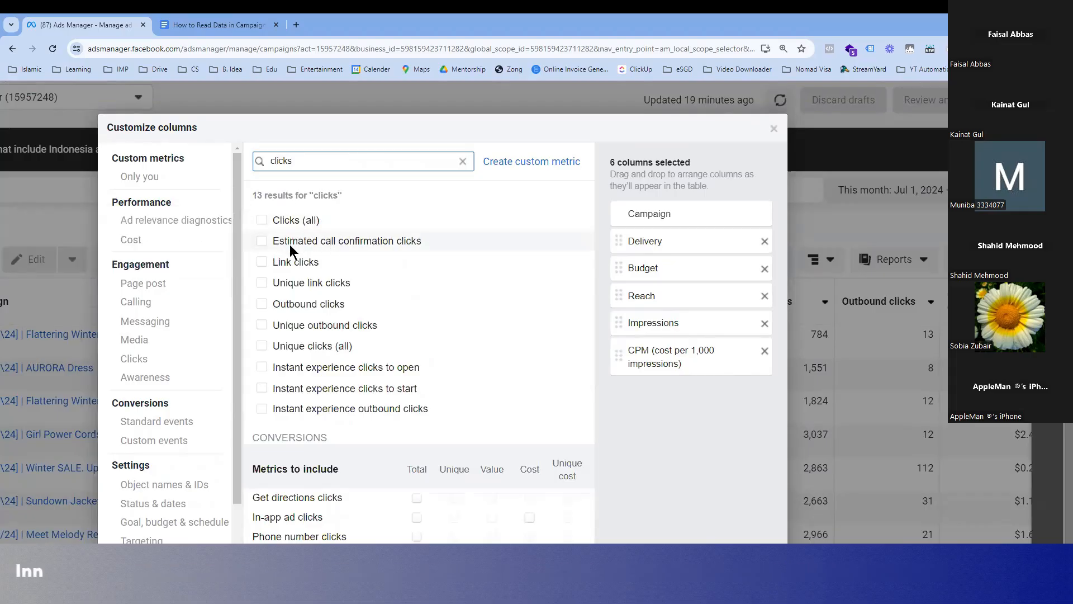
{"action": "mouse_move", "coordinate": [348, 246]}
{"action": "mouse_move", "coordinate": [286, 267]}
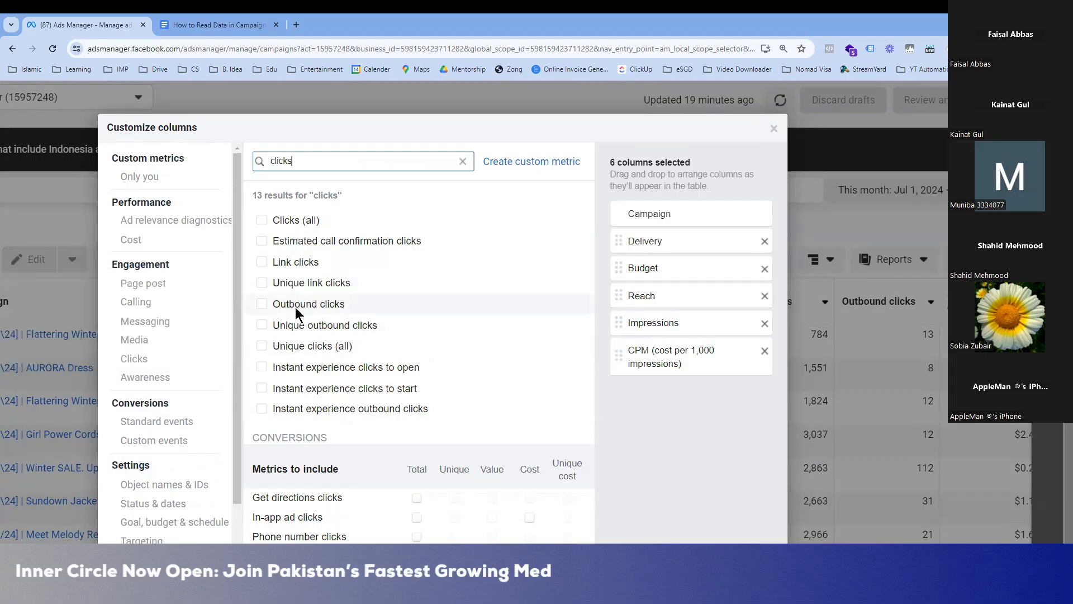
{"action": "mouse_move", "coordinate": [270, 307]}
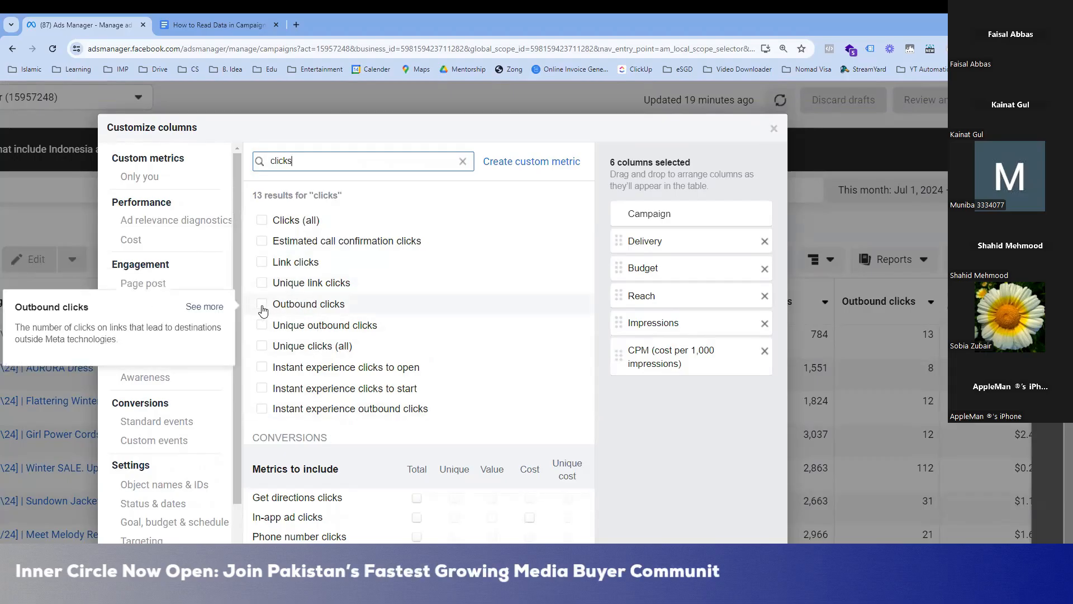
{"action": "left_click", "coordinate": [262, 304]}
{"action": "scroll", "coordinate": [263, 310], "scroll_direction": "down", "scroll_amount": 2}
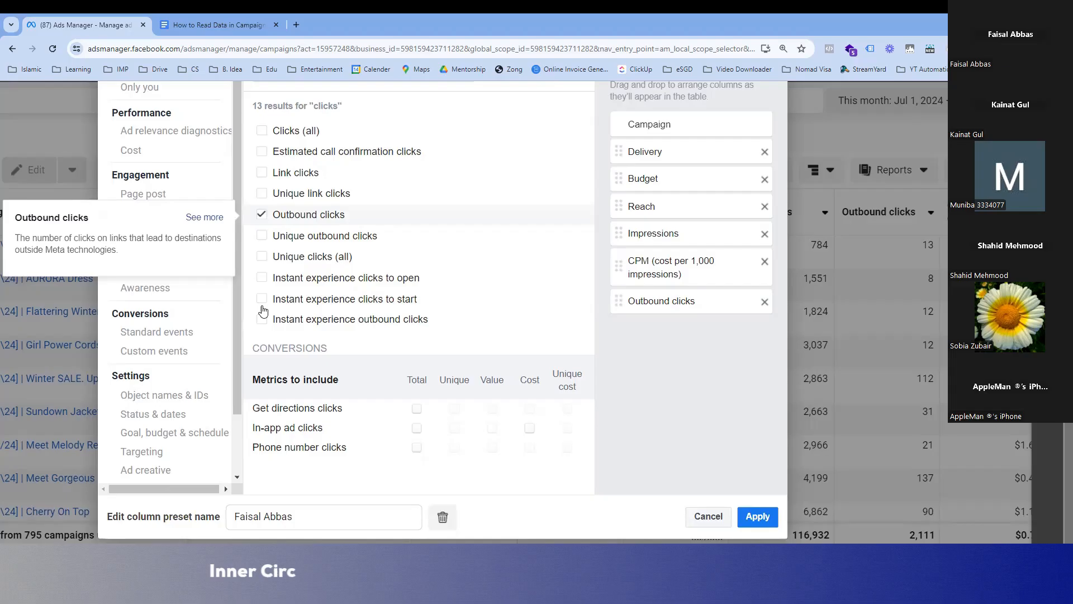
{"action": "mouse_move", "coordinate": [303, 137]}
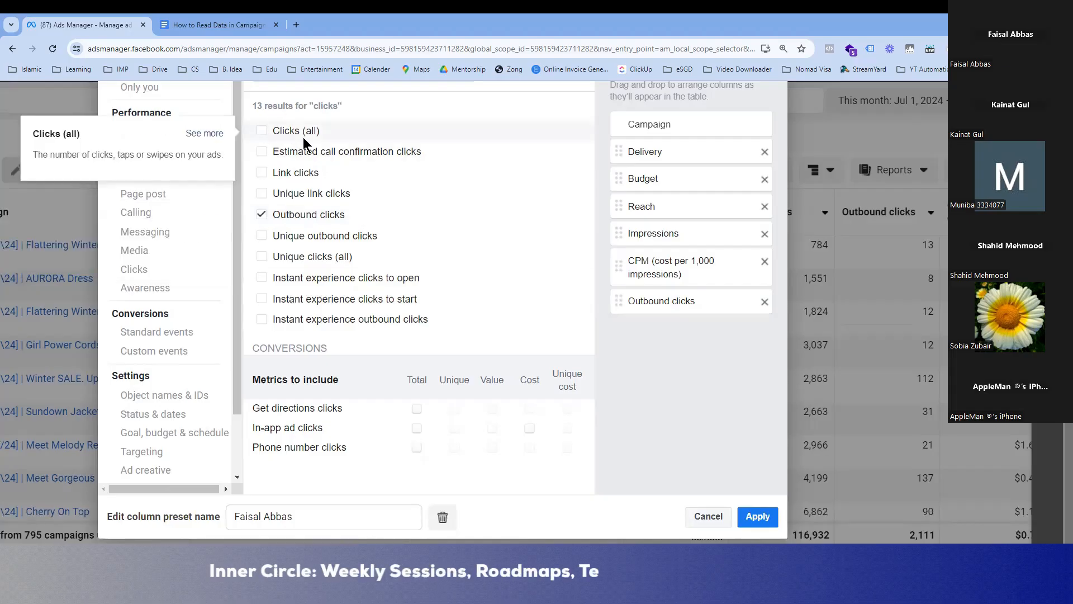
{"action": "mouse_move", "coordinate": [330, 219]}
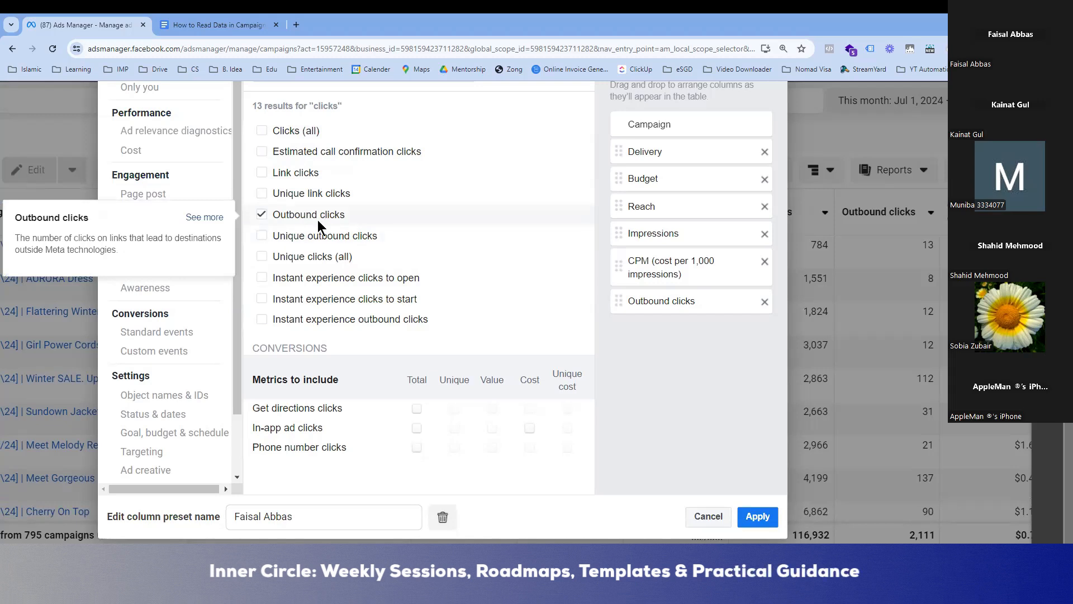
Search the metrics for "cost" and add the Cost per outbound click column to the preset
{"action": "scroll", "coordinate": [318, 220], "scroll_direction": "up", "scroll_amount": 1}
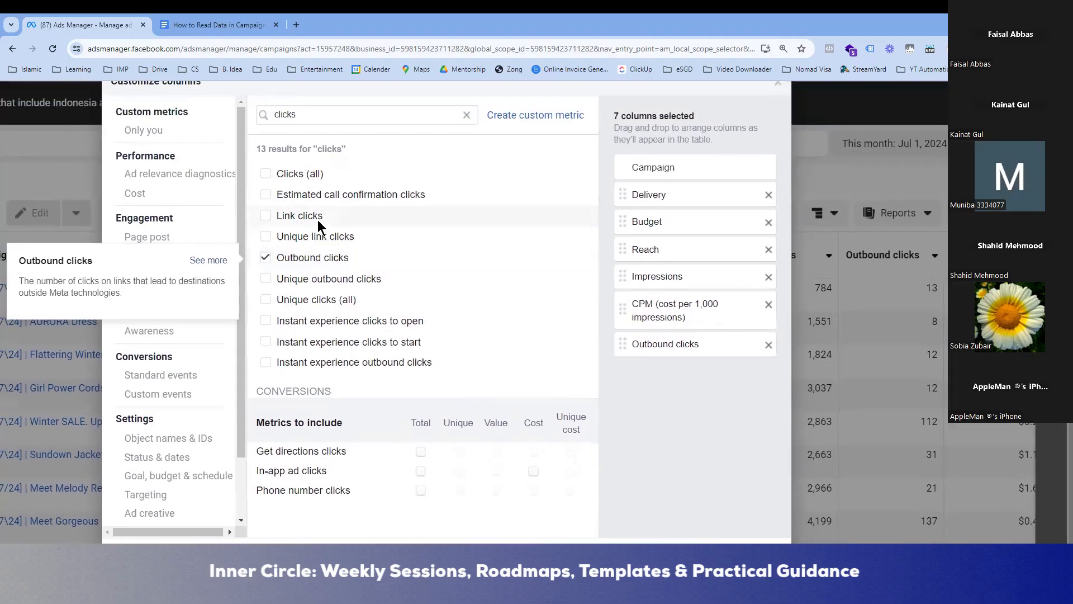
{"action": "left_click", "coordinate": [304, 114]}
{"action": "key", "text": "ctrl+a"}
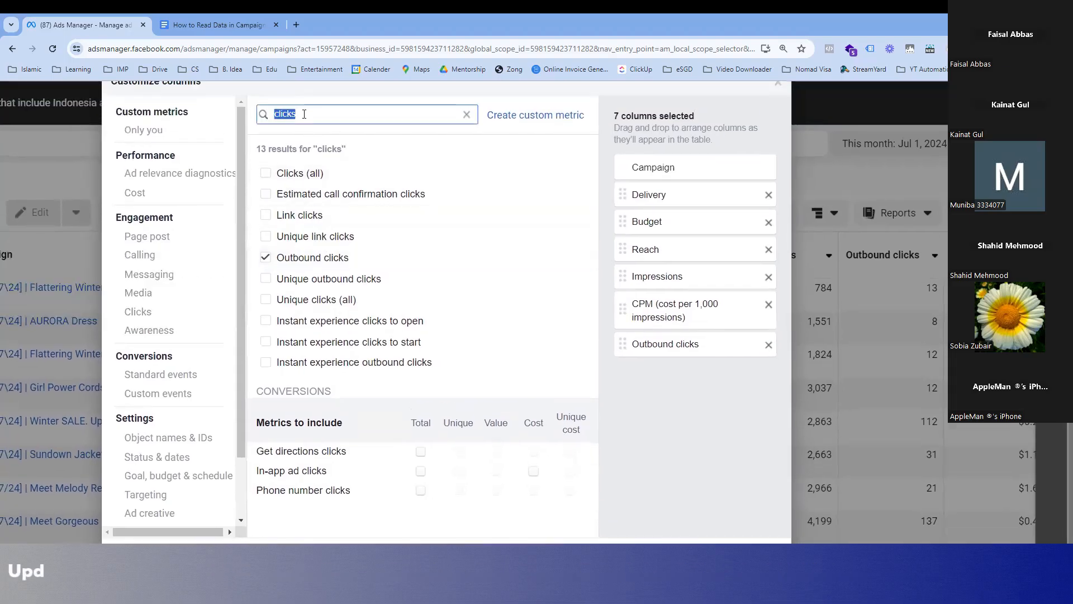
{"action": "type", "text": "cost"}
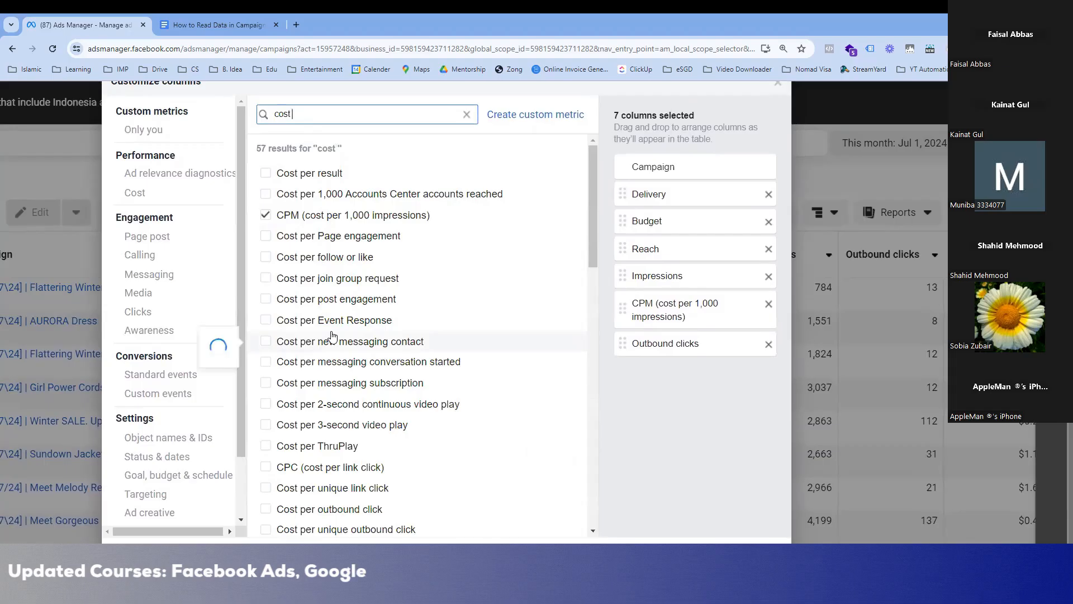
{"action": "left_click", "coordinate": [274, 512]}
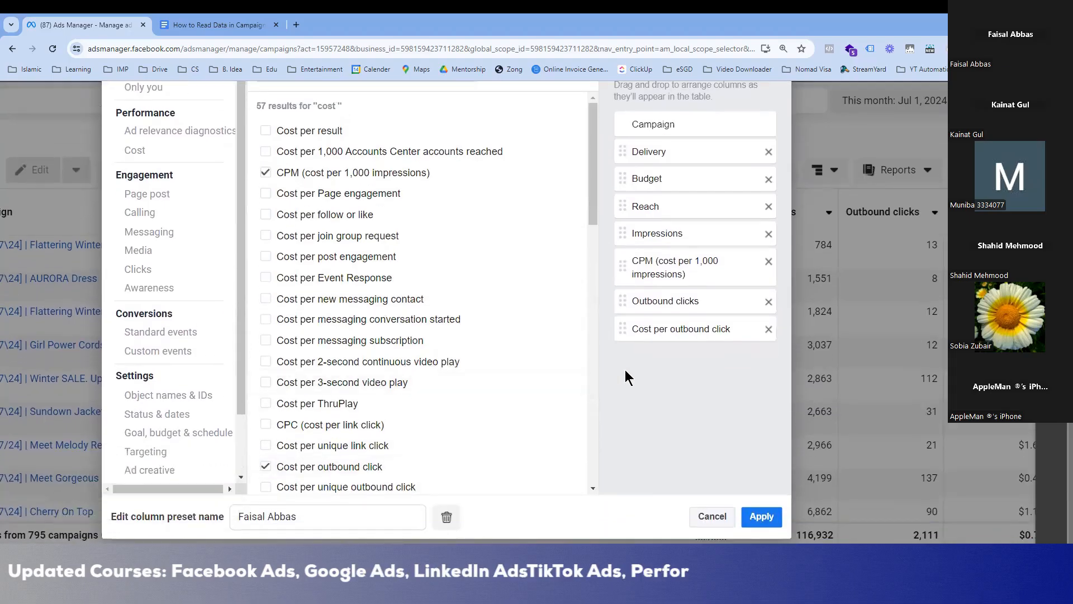
Search the metrics for "ctr" and add the Unique outbound CTR (click-through rate) column
{"action": "left_click", "coordinate": [335, 138]}
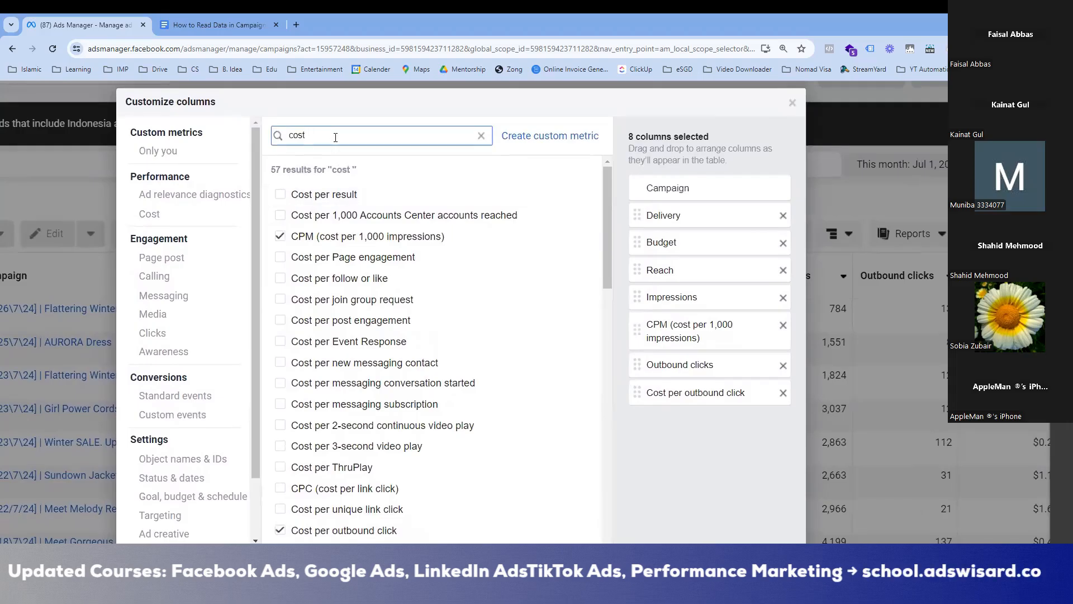
{"action": "key", "text": "ctrl+a"}
{"action": "type", "text": "ctr"}
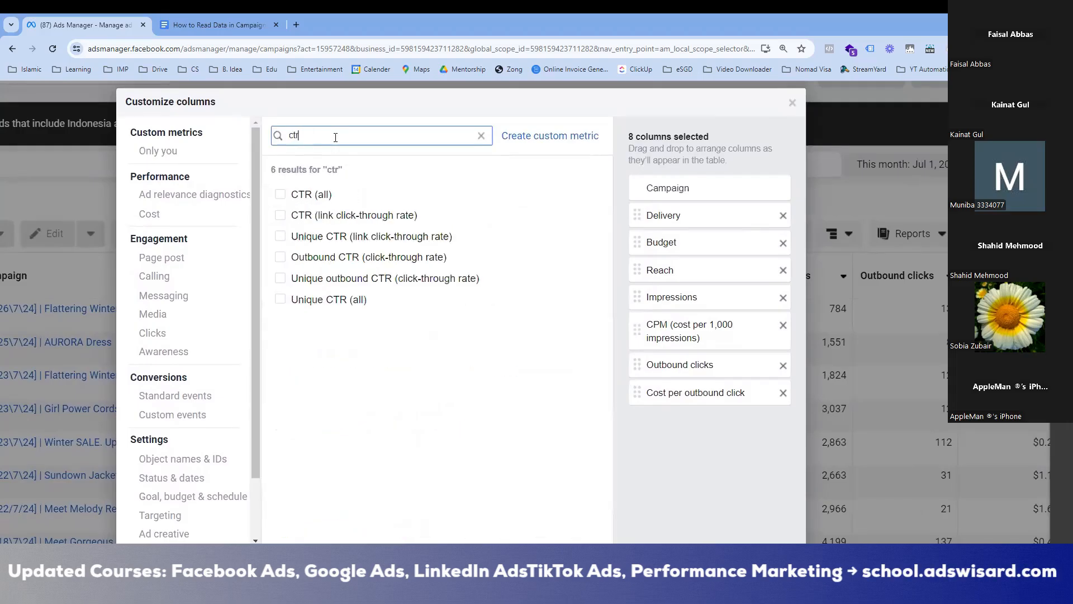
{"action": "left_click", "coordinate": [323, 286]}
{"action": "scroll", "coordinate": [323, 289], "scroll_direction": "up", "scroll_amount": 2}
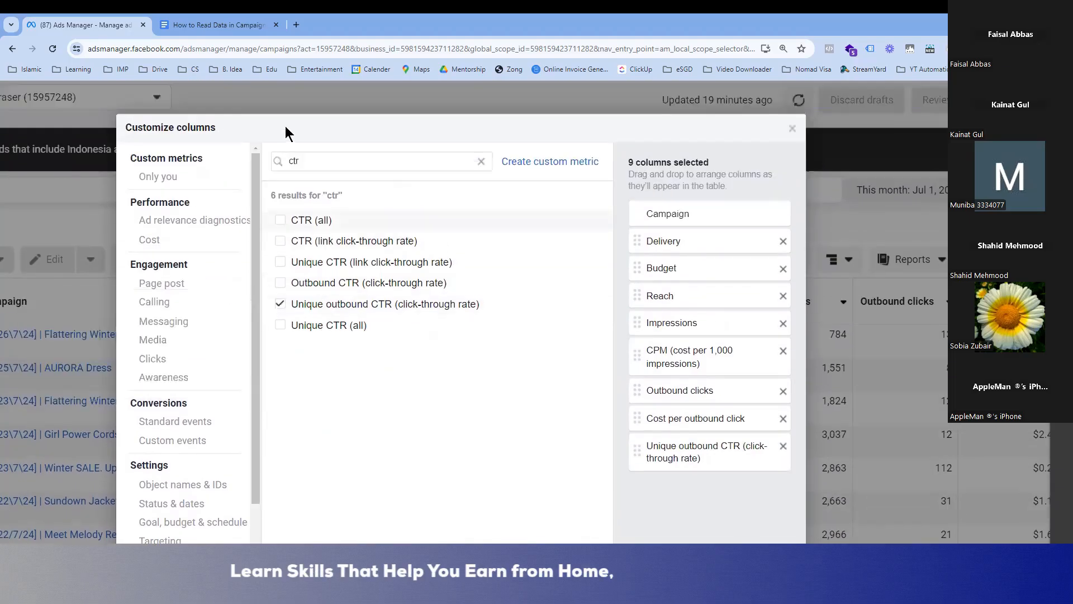
Search the metrics for "land" and add the total Landing page views column
{"action": "left_click", "coordinate": [318, 159]}
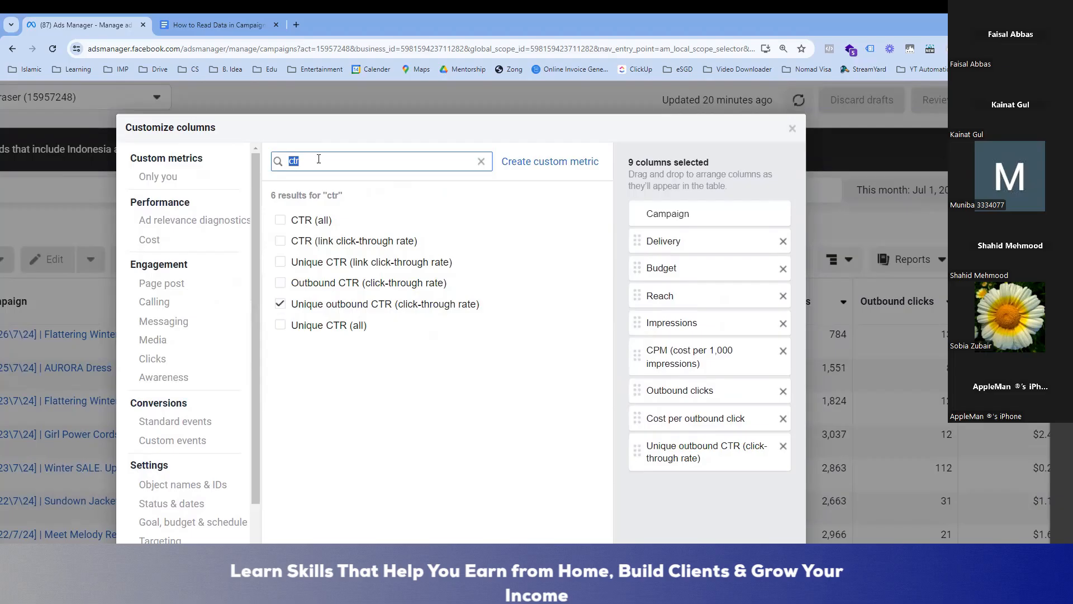
{"action": "type", "text": "land"}
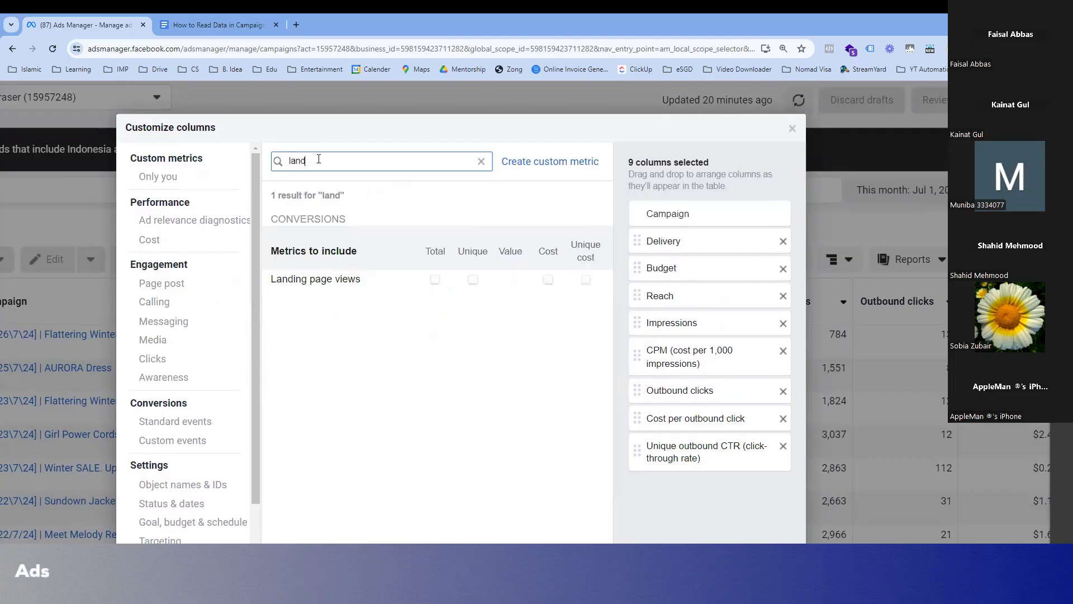
{"action": "left_click", "coordinate": [435, 279]}
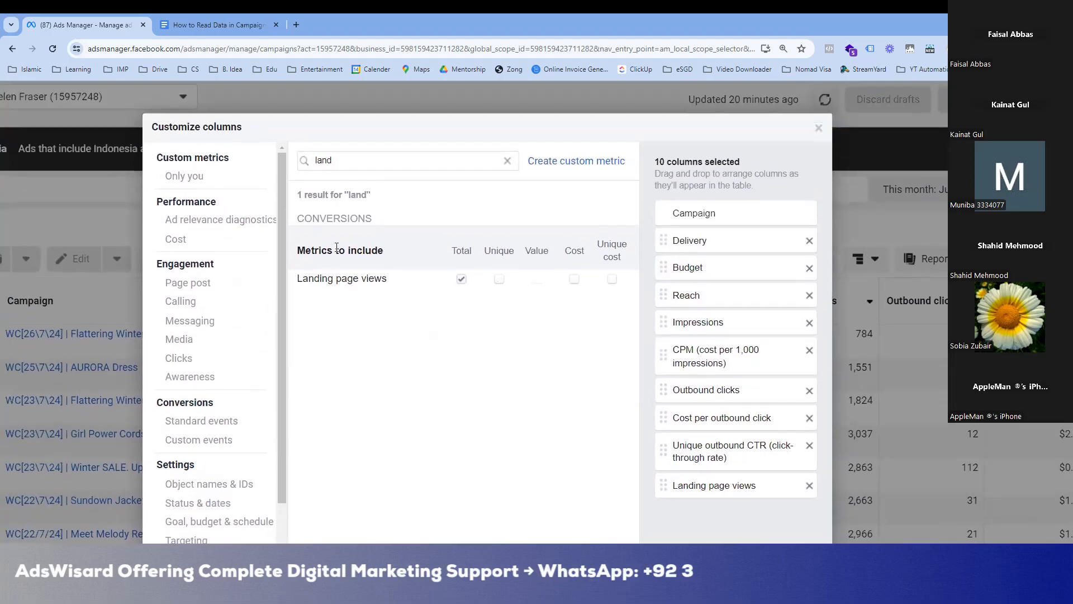
Search the metrics for "add" and include the total Adds to cart column in the preset
{"action": "left_click", "coordinate": [349, 162]}
{"action": "double_click", "coordinate": [349, 161]}
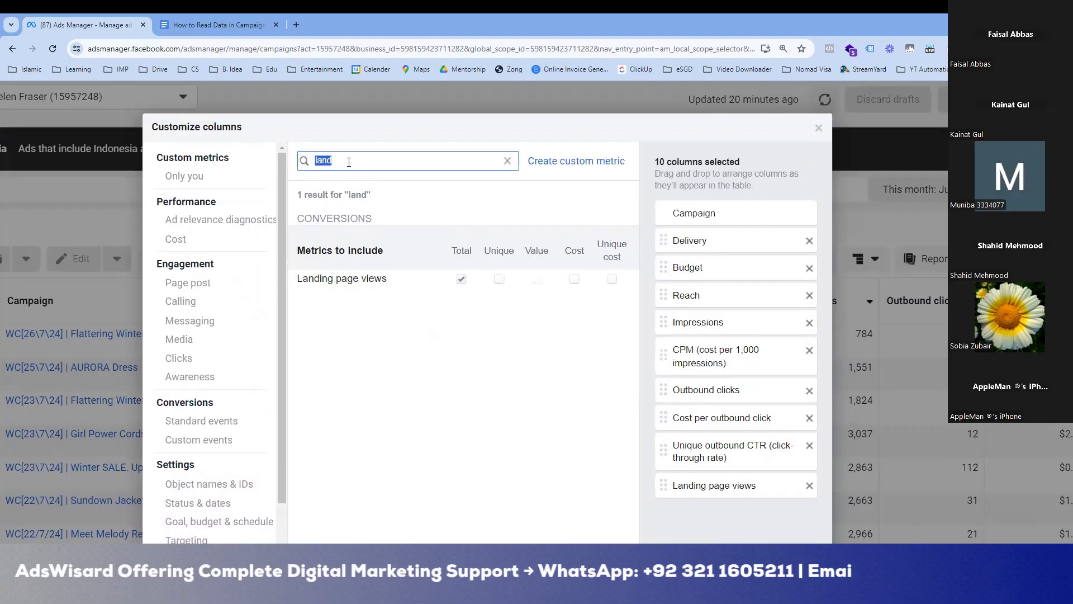
{"action": "type", "text": "add"}
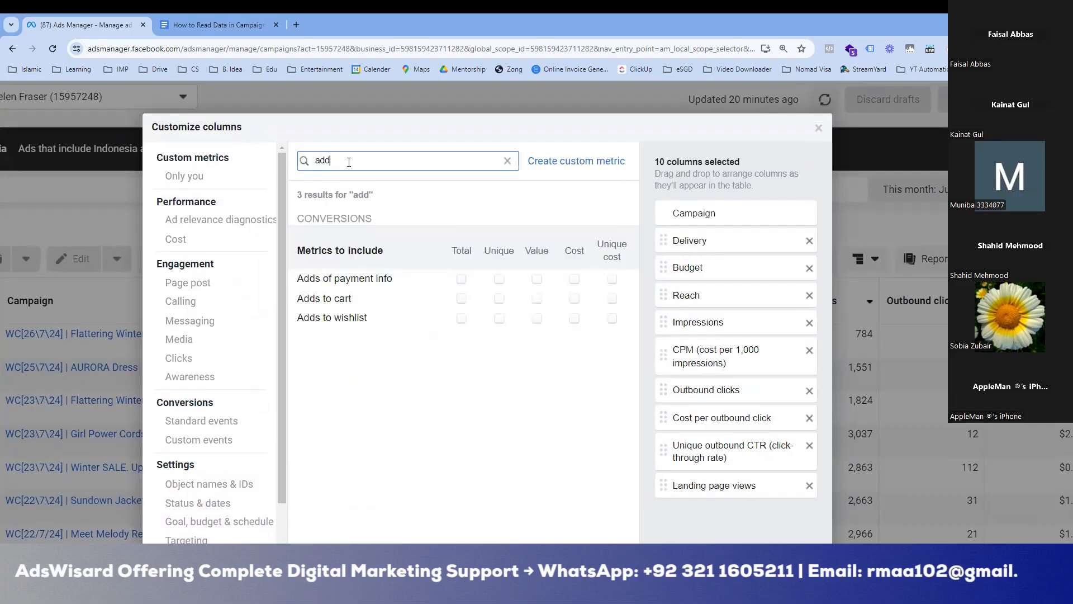
{"action": "left_click", "coordinate": [461, 298]}
{"action": "scroll", "coordinate": [434, 403], "scroll_direction": "down", "scroll_amount": 1}
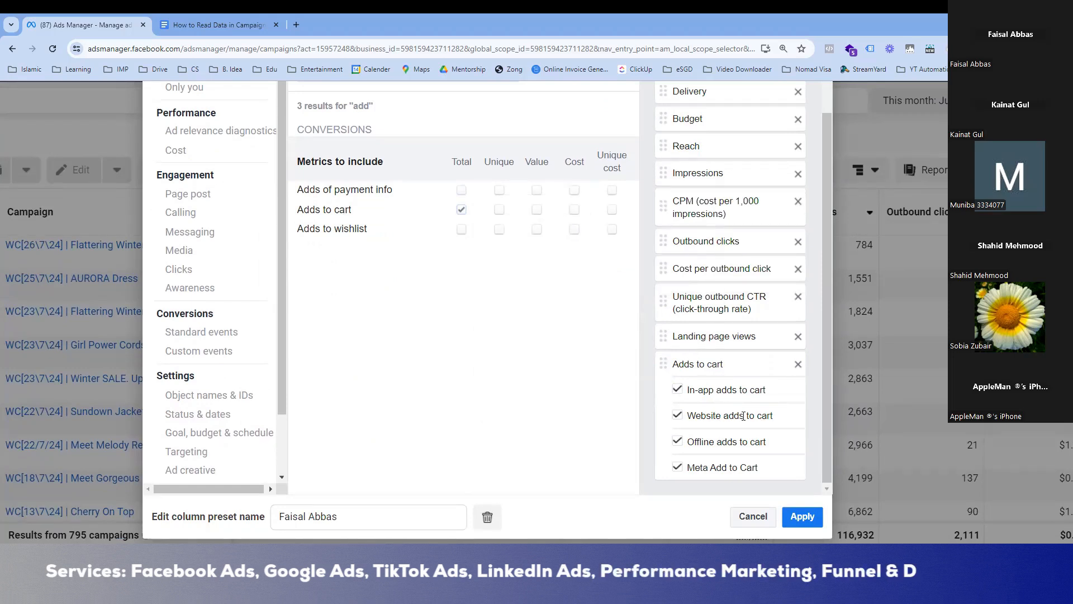
Exclude the in-app, website, offline and Meta breakdowns under Adds to cart
{"action": "scroll", "coordinate": [744, 416], "scroll_direction": "up", "scroll_amount": 5}
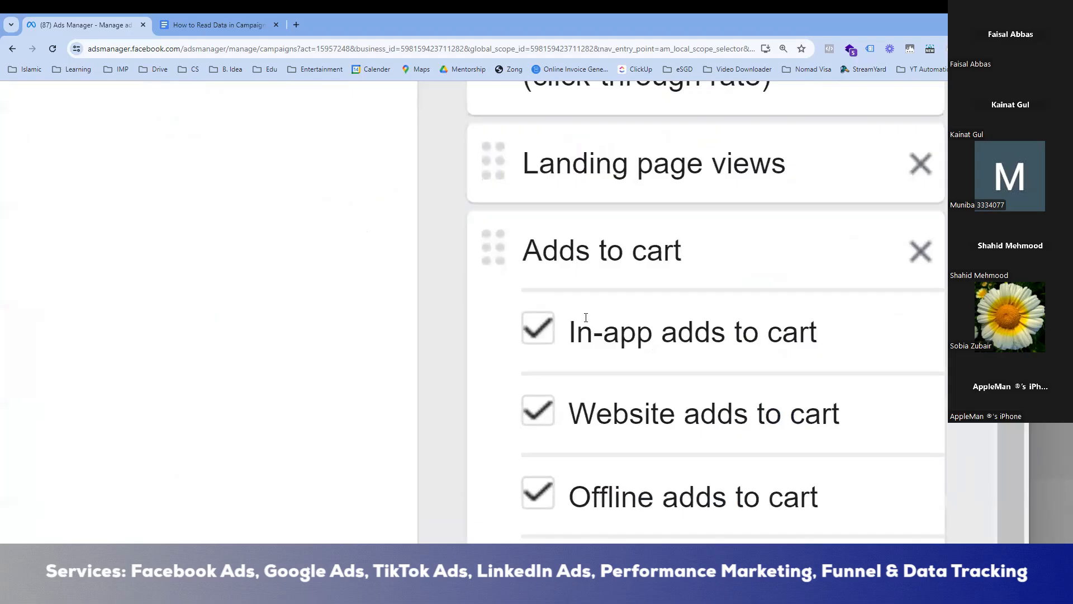
{"action": "left_click", "coordinate": [544, 332]}
{"action": "left_click", "coordinate": [543, 415]}
{"action": "left_click", "coordinate": [549, 494]}
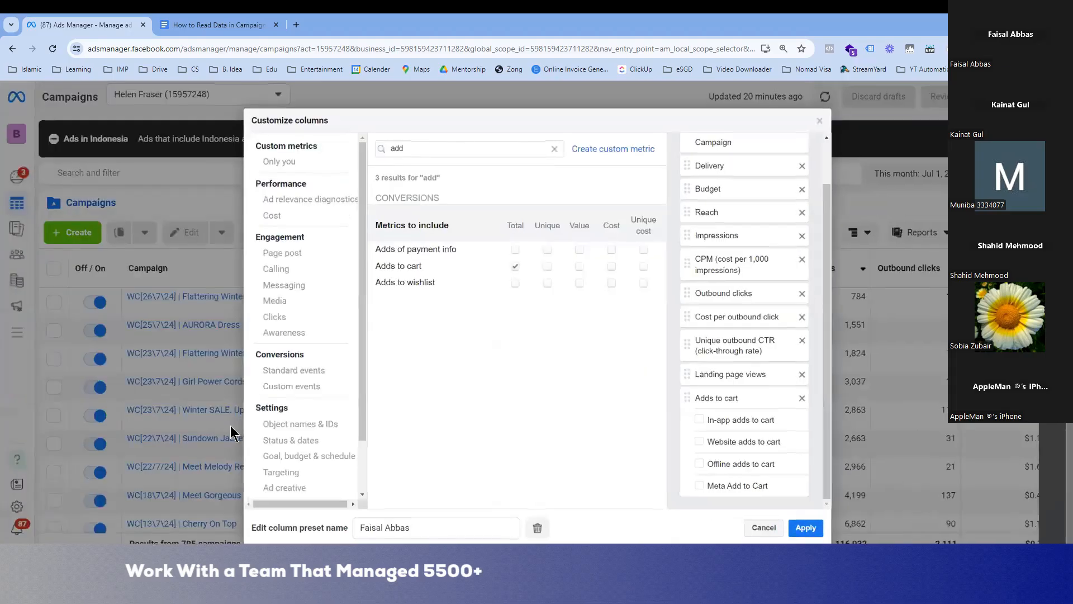
Search the metrics for "check" and add total Checkouts initiated without its in-app, website, offline and Meta breakdowns
{"action": "left_click", "coordinate": [414, 150]}
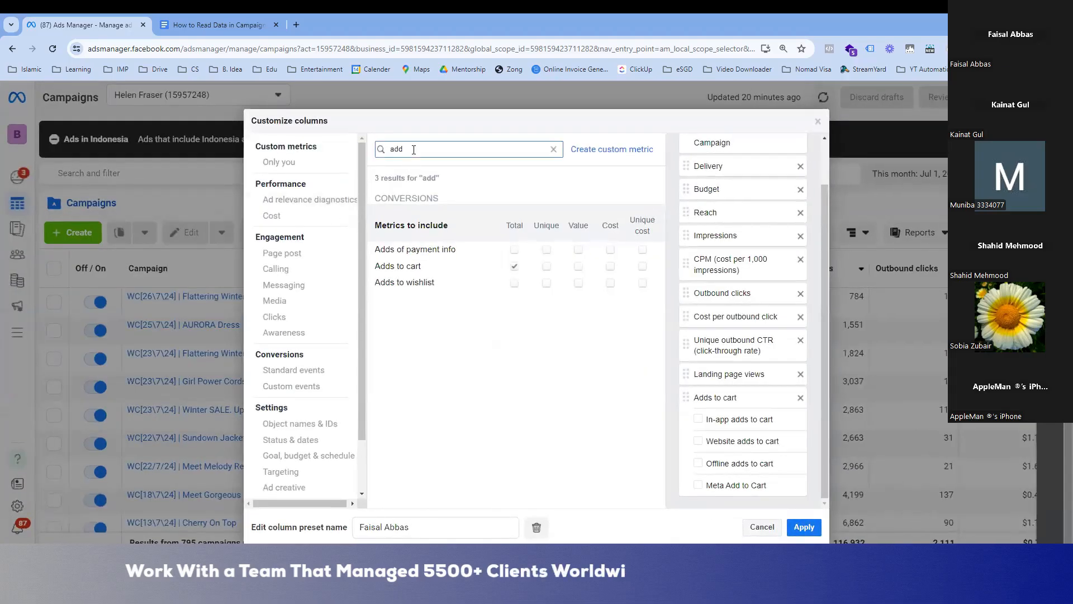
{"action": "type", "text": "check"}
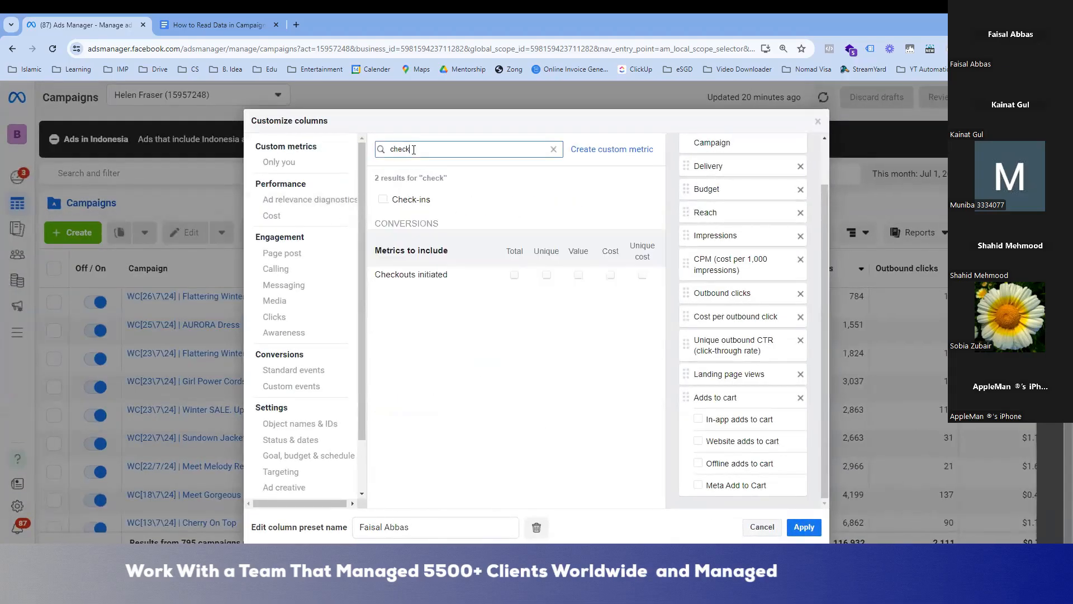
{"action": "left_click", "coordinate": [515, 275]}
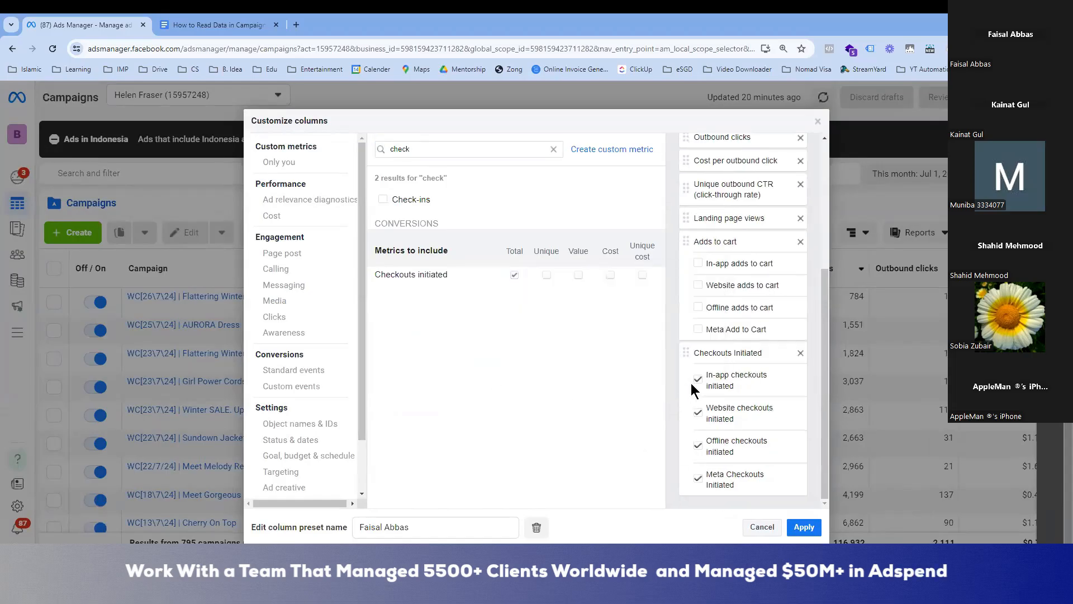
{"action": "left_click", "coordinate": [698, 446]}
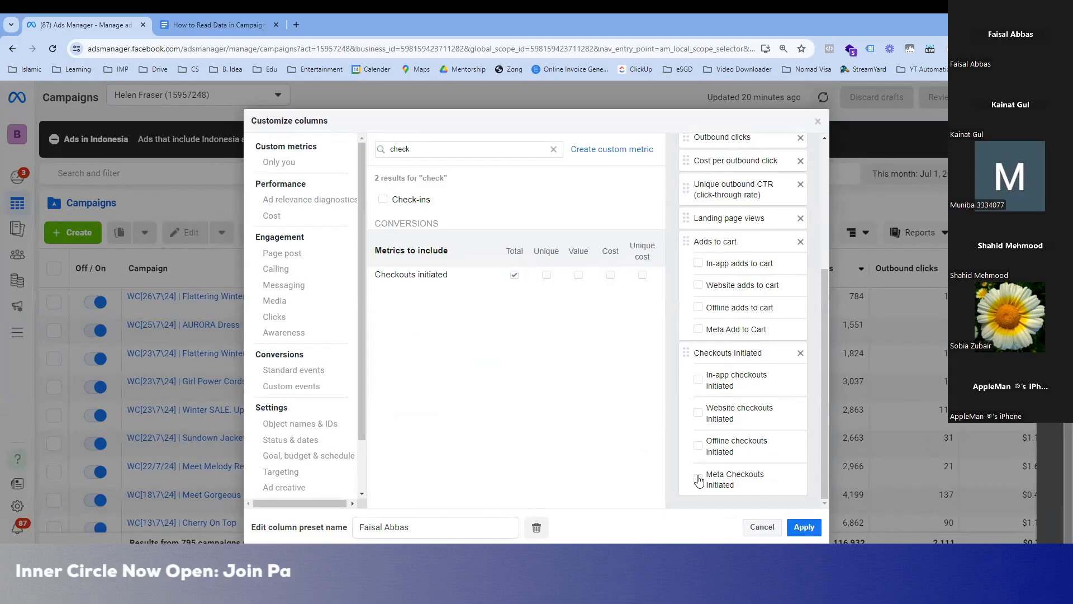
Search the metrics for "add" and add total Adds of payment info without its in-app, website and offline breakdowns
{"action": "left_click", "coordinate": [467, 153]}
{"action": "key", "text": "ctrl+a"}
{"action": "type", "text": "a"}
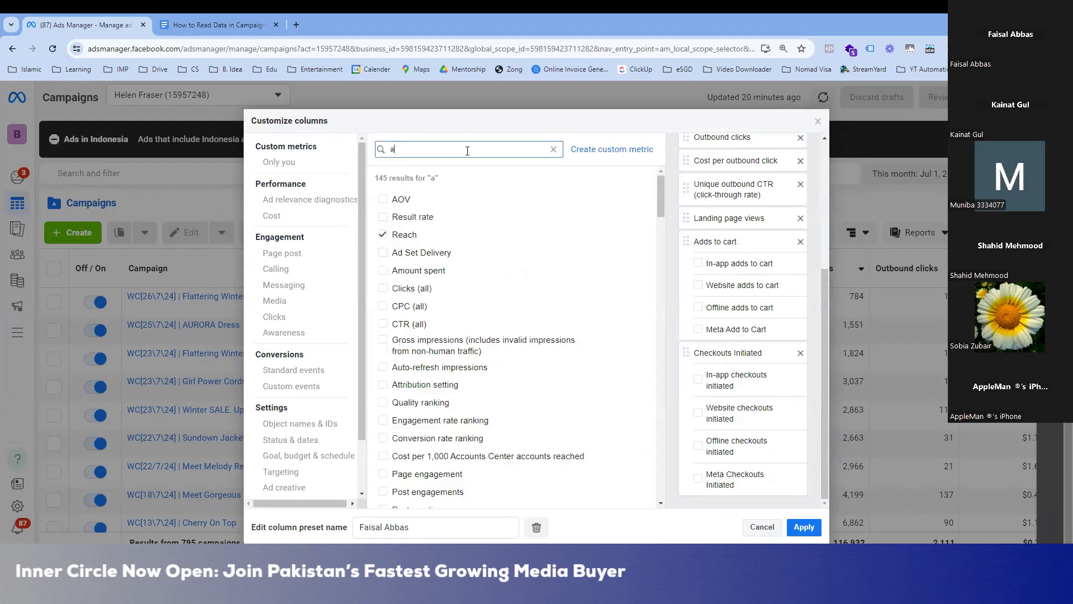
{"action": "type", "text": "dd"}
{"action": "left_click", "coordinate": [515, 249]}
{"action": "left_click", "coordinate": [697, 413]}
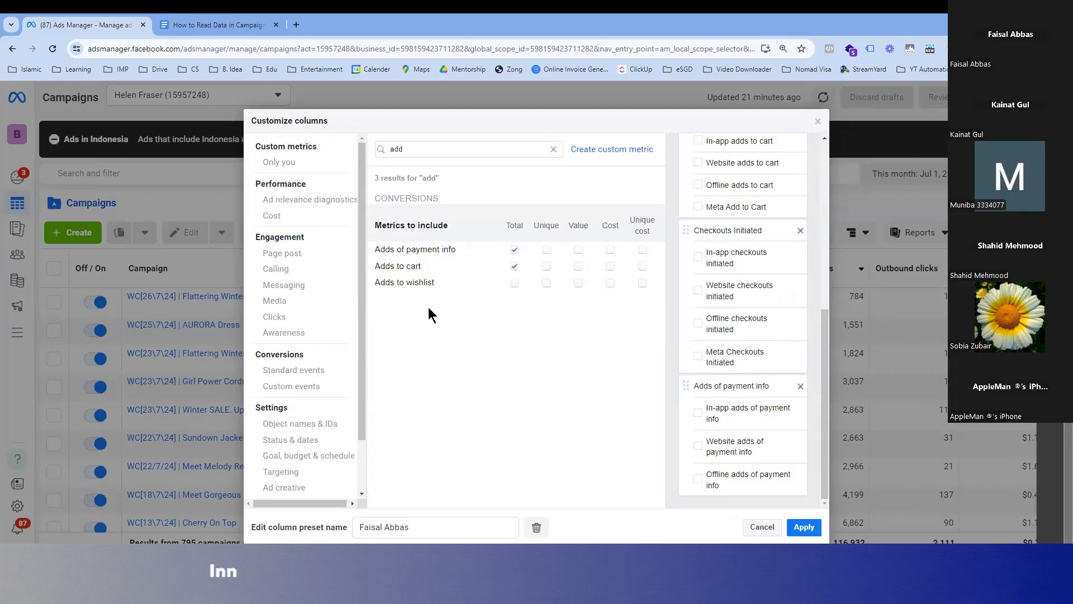
Search the metrics for "pur" and add the total and cost columns for Purchases
{"action": "left_click", "coordinate": [419, 150]}
{"action": "double_click", "coordinate": [419, 150]}
{"action": "type", "text": "pur"}
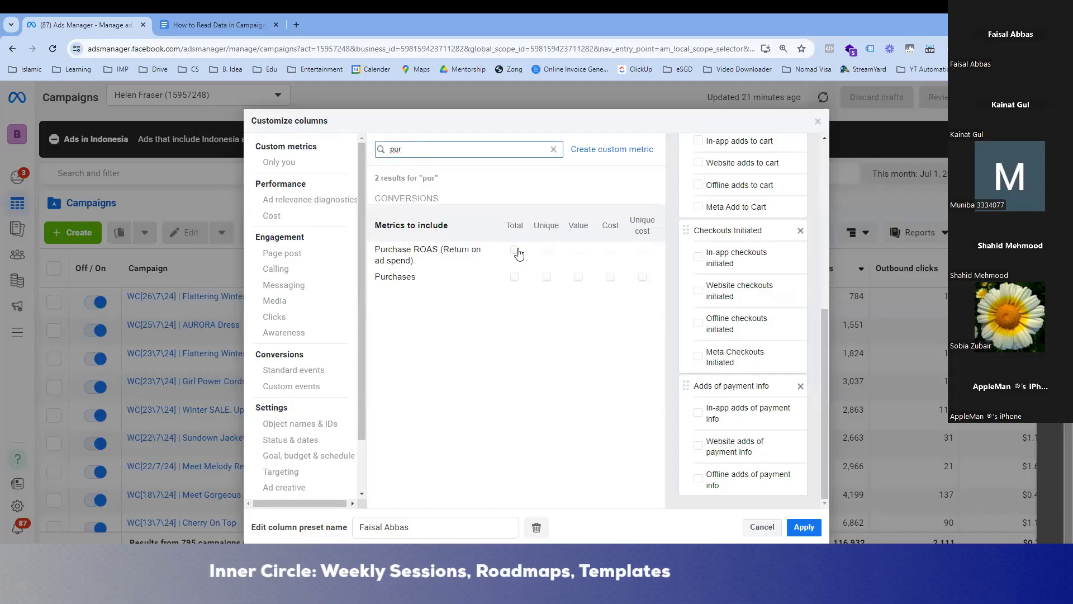
{"action": "scroll", "coordinate": [518, 251], "scroll_direction": "up", "scroll_amount": 5}
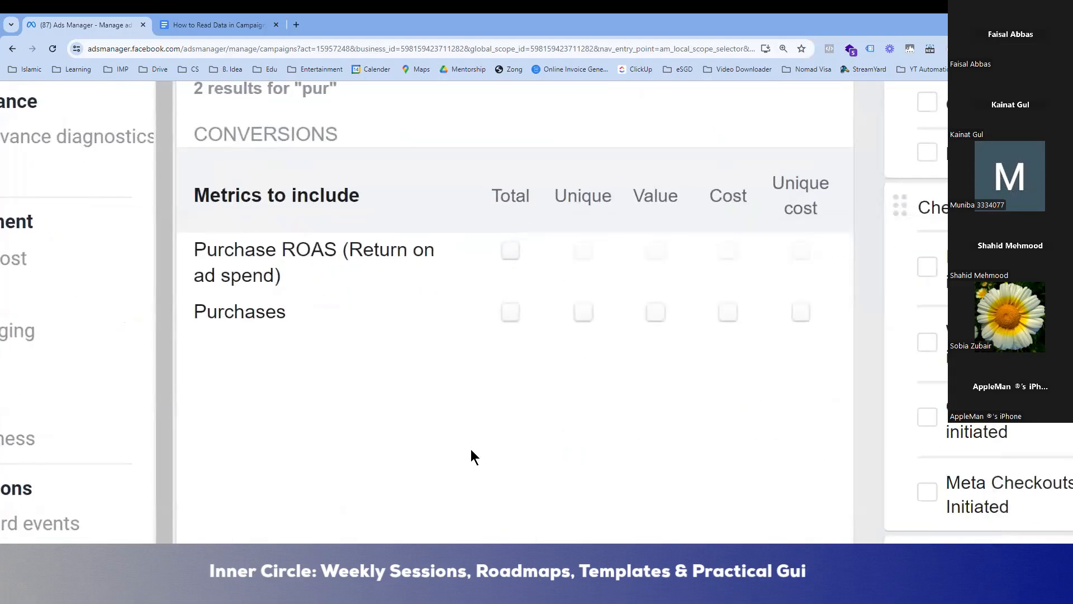
{"action": "left_click", "coordinate": [510, 312]}
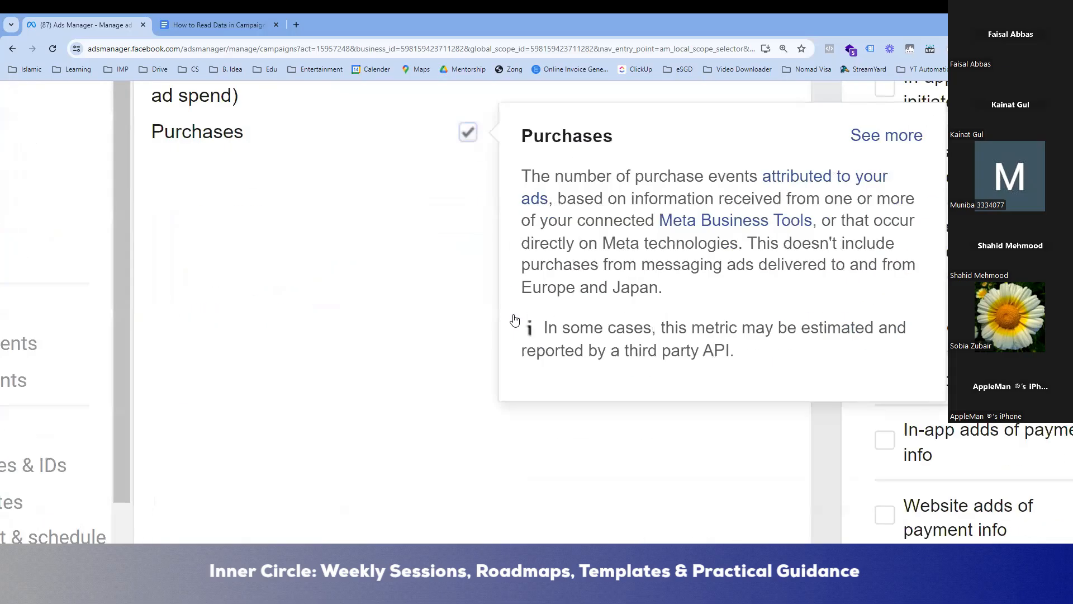
{"action": "scroll", "coordinate": [513, 314], "scroll_direction": "up", "scroll_amount": 5}
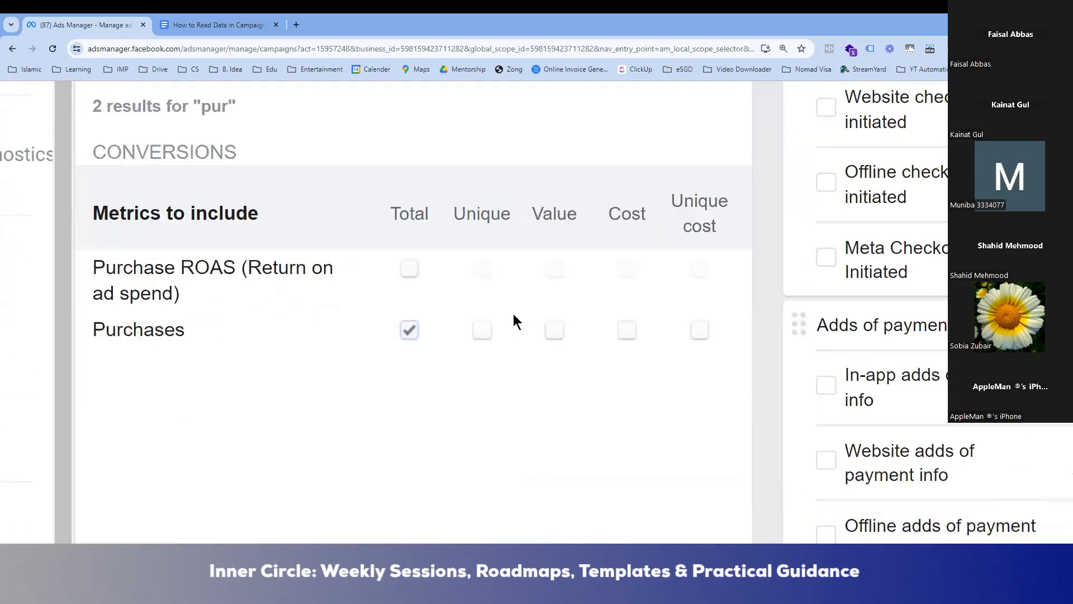
{"action": "left_click", "coordinate": [635, 347]}
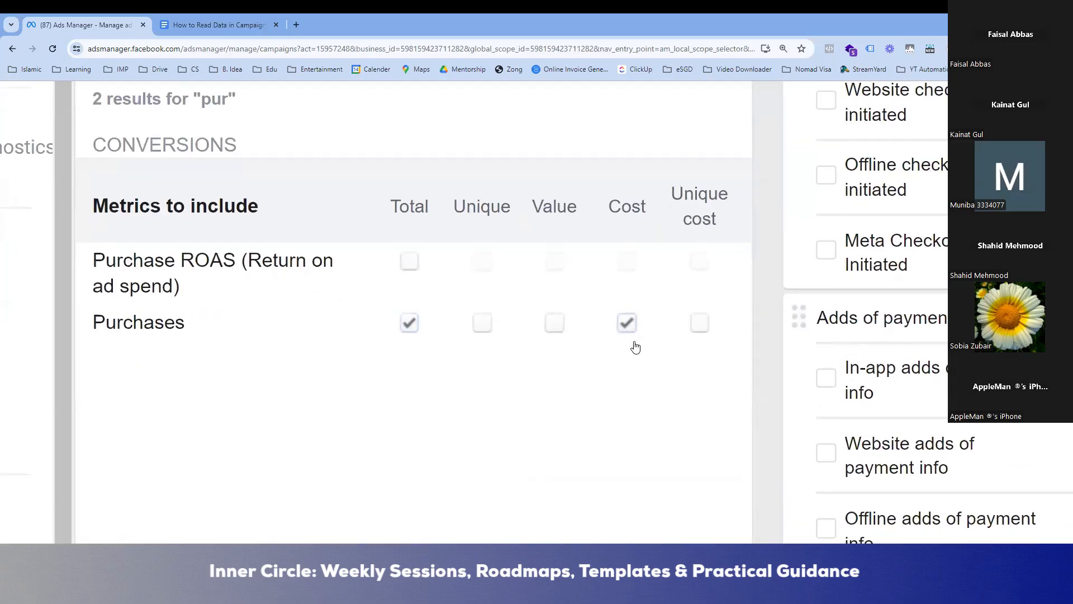
{"action": "scroll", "coordinate": [462, 347], "scroll_direction": "up", "scroll_amount": 5}
{"action": "scroll", "coordinate": [462, 352], "scroll_direction": "up", "scroll_amount": 5}
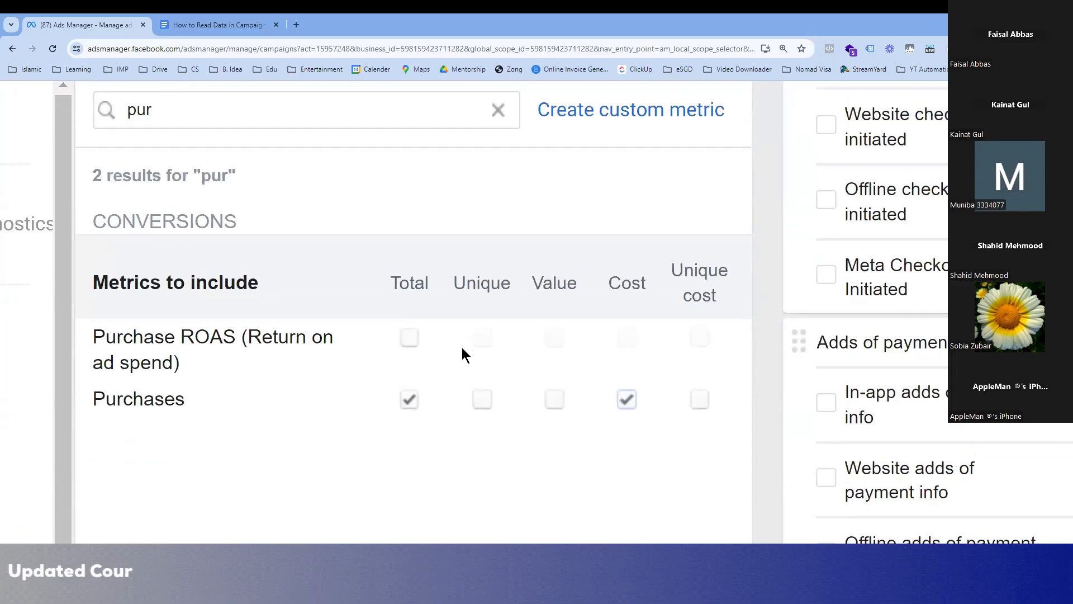
Add the Purchases conversion value and Purchase ROAS (return on ad spend) columns
{"action": "left_click", "coordinate": [557, 401]}
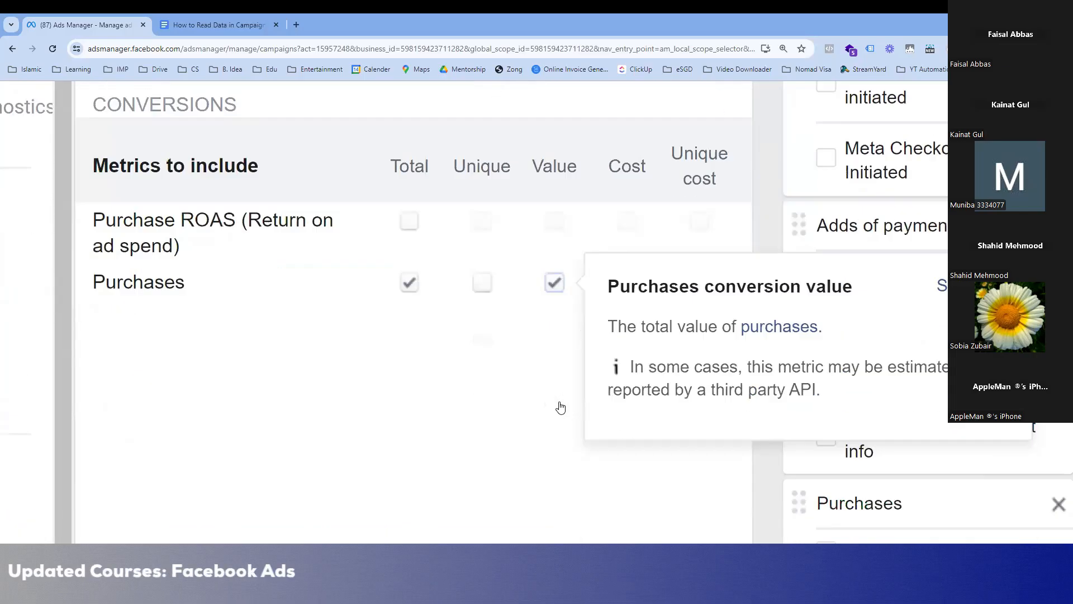
{"action": "scroll", "coordinate": [359, 293], "scroll_direction": "up", "scroll_amount": 5}
{"action": "scroll", "coordinate": [359, 293], "scroll_direction": "up", "scroll_amount": 3}
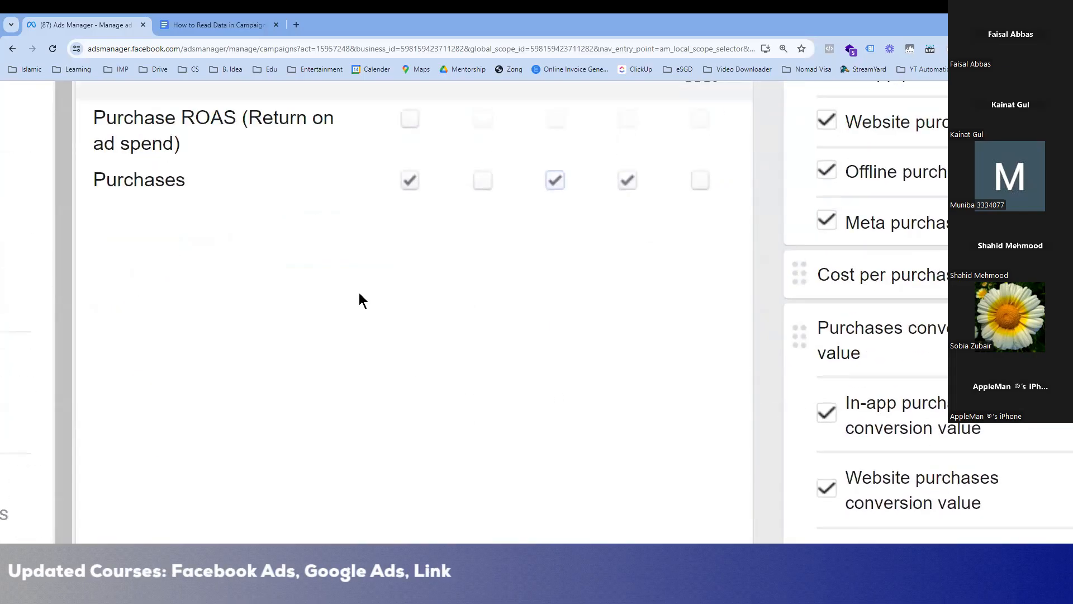
{"action": "left_click", "coordinate": [410, 229]}
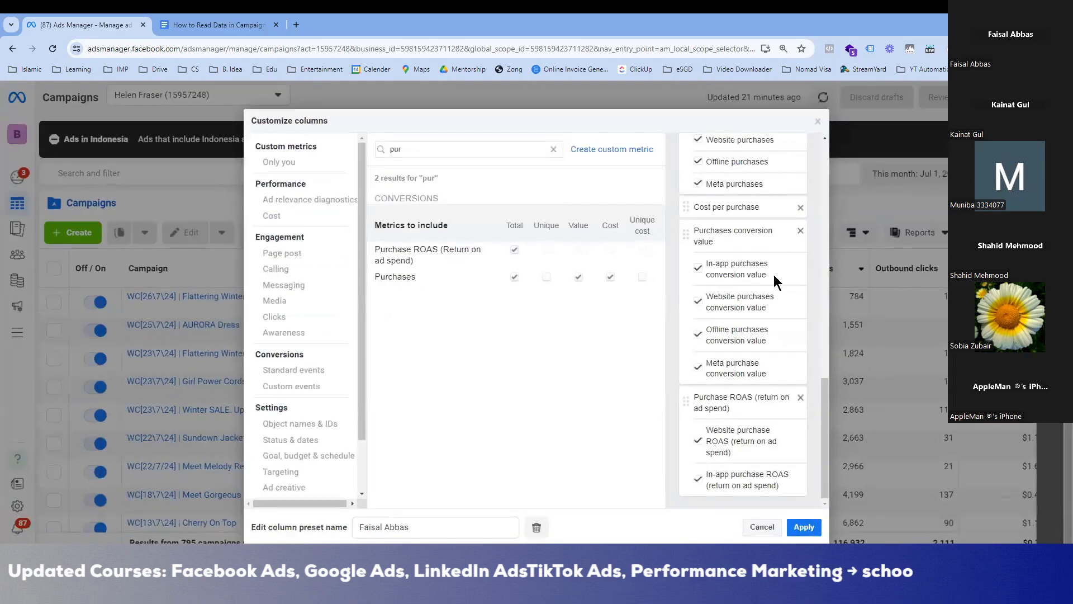
Exclude all breakdowns under Purchases conversion value and the website and in-app breakdowns under Purchase ROAS
{"action": "left_click", "coordinate": [697, 268]}
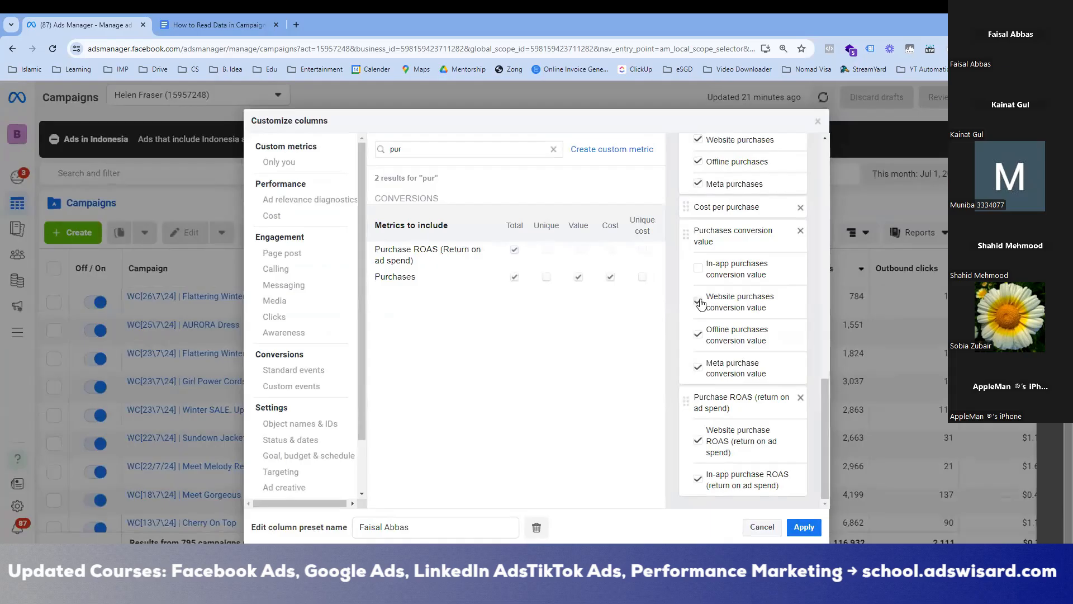
{"action": "left_click", "coordinate": [699, 367]}
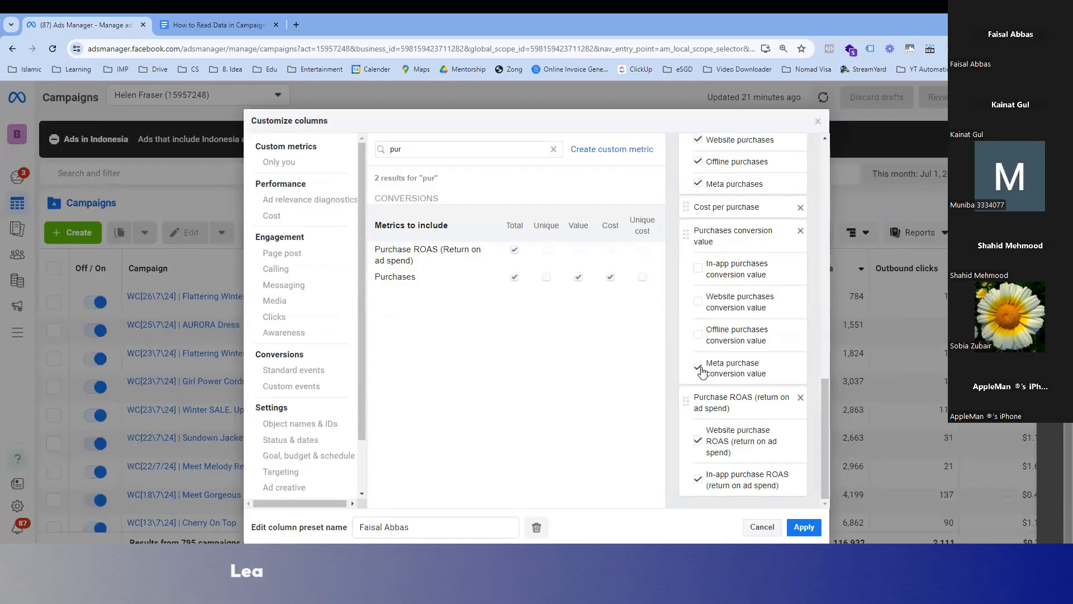
{"action": "left_click", "coordinate": [698, 440]}
{"action": "left_click", "coordinate": [699, 479]}
Exclude the in-app, website, offline and Meta breakdowns under the Purchases column
{"action": "scroll", "coordinate": [699, 331], "scroll_direction": "up", "scroll_amount": 1}
{"action": "scroll", "coordinate": [699, 331], "scroll_direction": "up", "scroll_amount": 3}
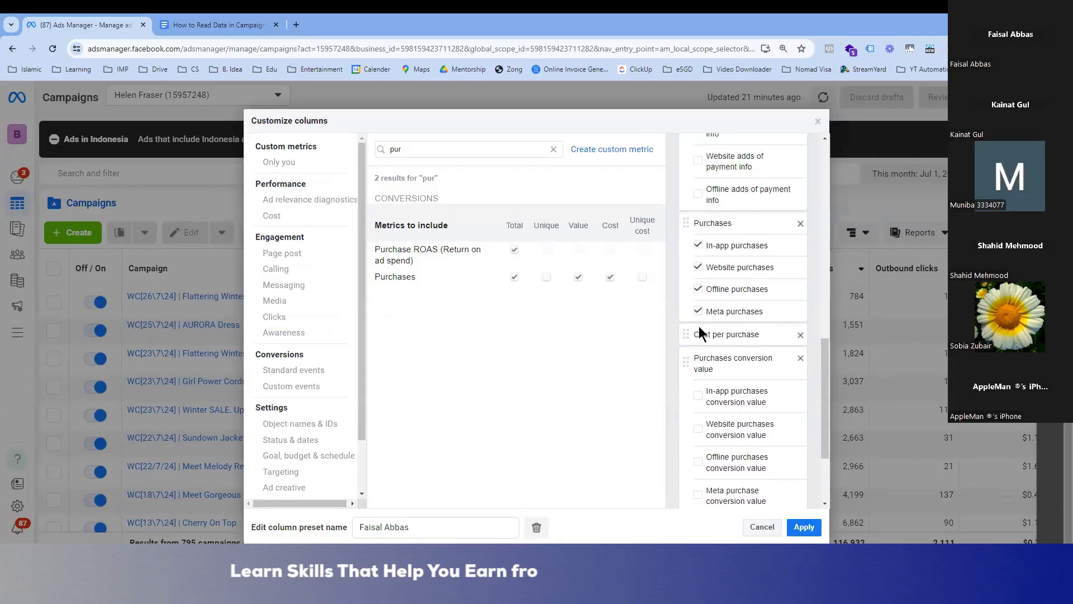
{"action": "left_click", "coordinate": [698, 362]}
{"action": "left_click", "coordinate": [699, 382]}
{"action": "left_click", "coordinate": [698, 406]}
{"action": "left_click", "coordinate": [699, 427]}
{"action": "scroll", "coordinate": [700, 425], "scroll_direction": "down", "scroll_amount": 4}
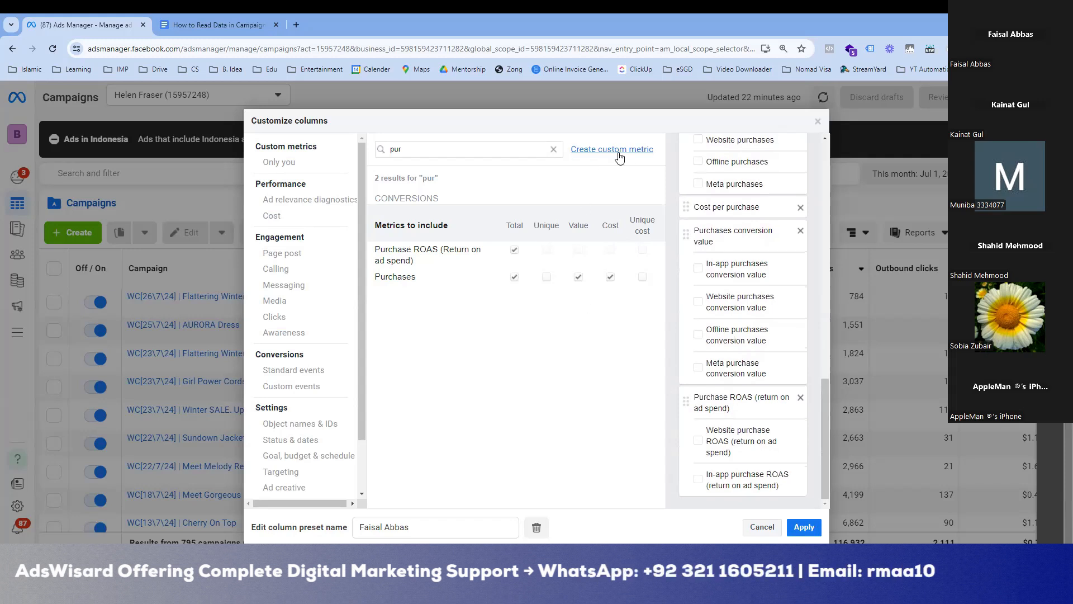
Begin a custom metric formula with an opening parenthesis followed by the Purchases conversion value metric
{"action": "left_click", "coordinate": [617, 155]}
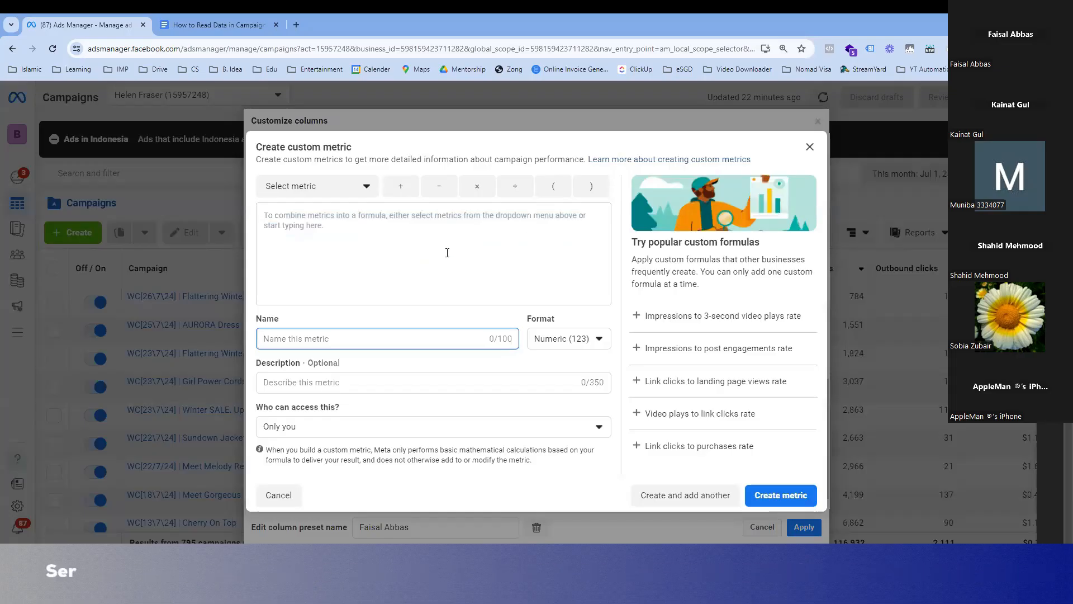
{"action": "left_click", "coordinate": [338, 186]}
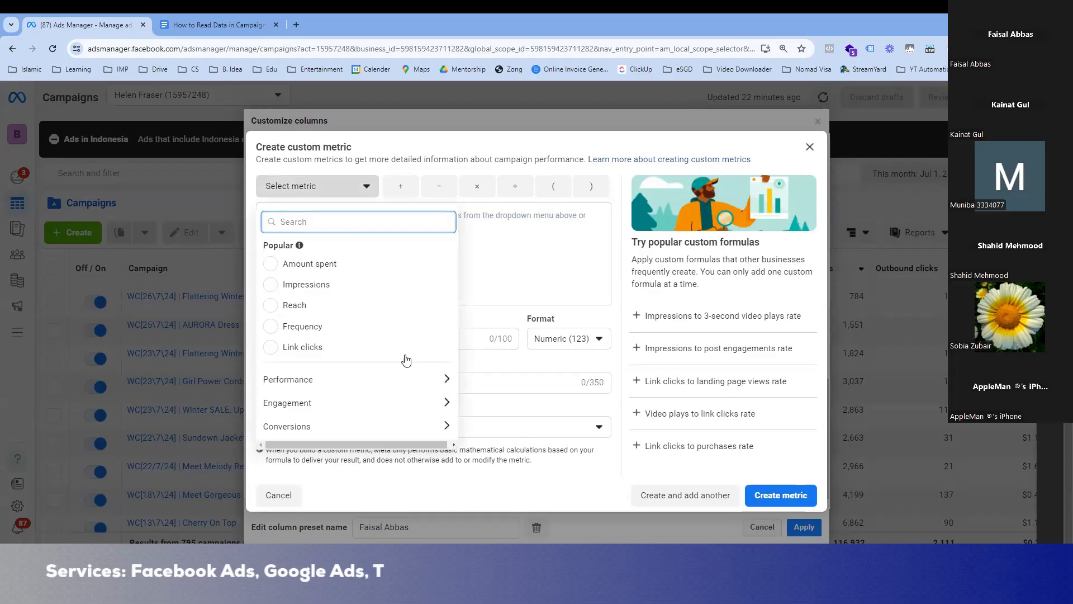
{"action": "left_click", "coordinate": [489, 279]}
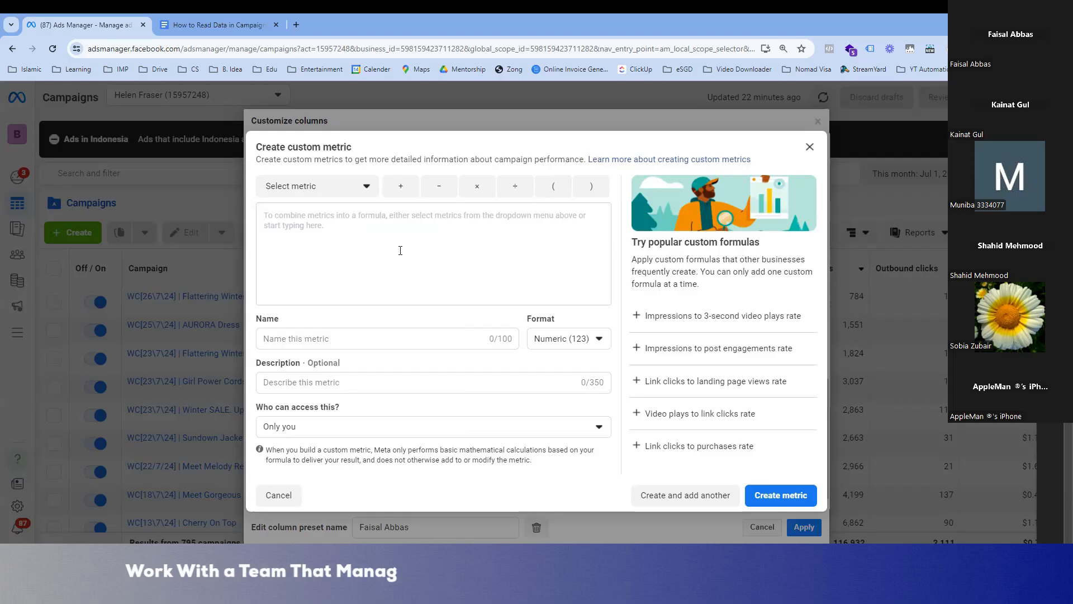
{"action": "left_click", "coordinate": [549, 190]}
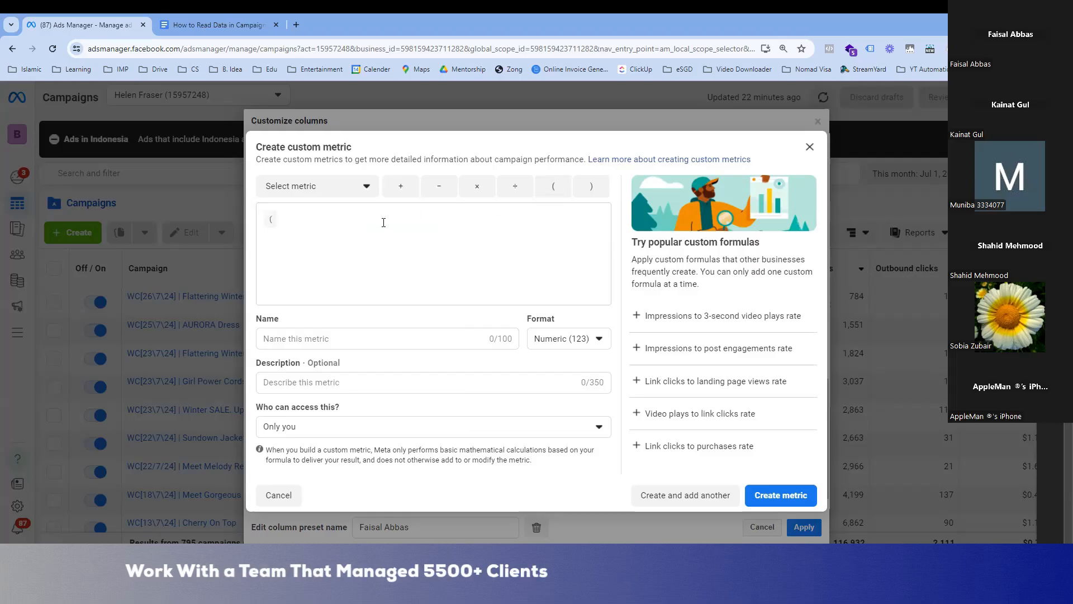
{"action": "type", "text": "c"}
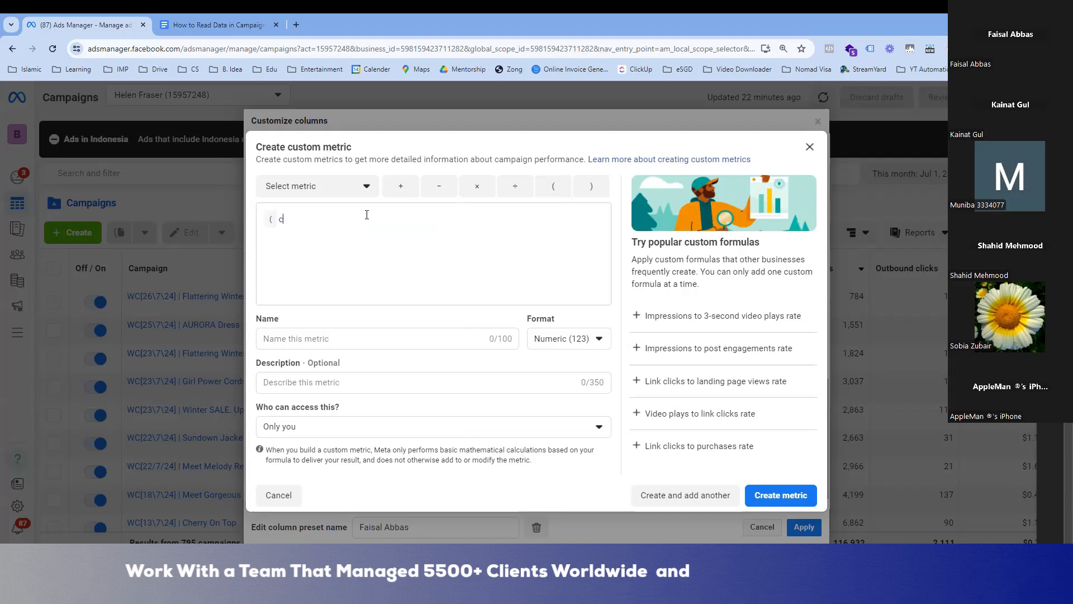
{"action": "type", "text": "onv"}
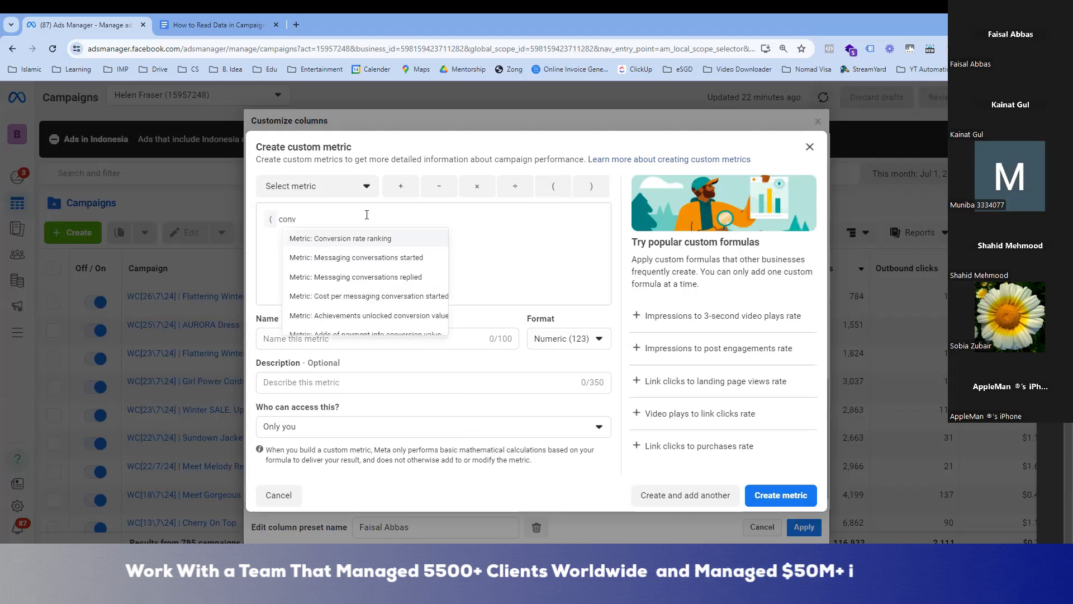
{"action": "scroll", "coordinate": [365, 273], "scroll_direction": "down", "scroll_amount": 2}
{"action": "scroll", "coordinate": [365, 272], "scroll_direction": "down", "scroll_amount": 3}
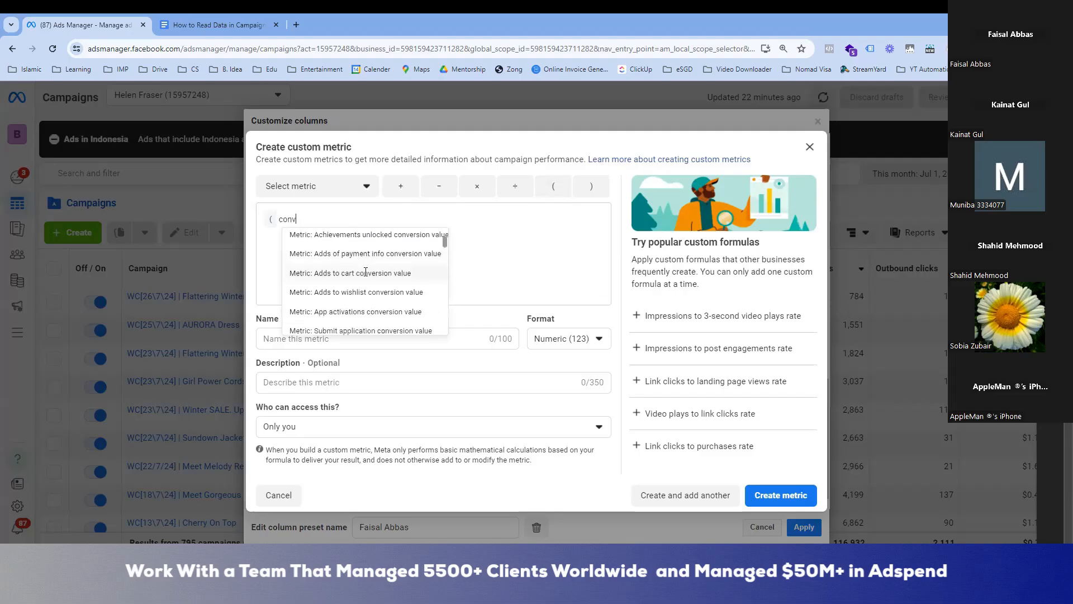
{"action": "scroll", "coordinate": [365, 274], "scroll_direction": "down", "scroll_amount": 3}
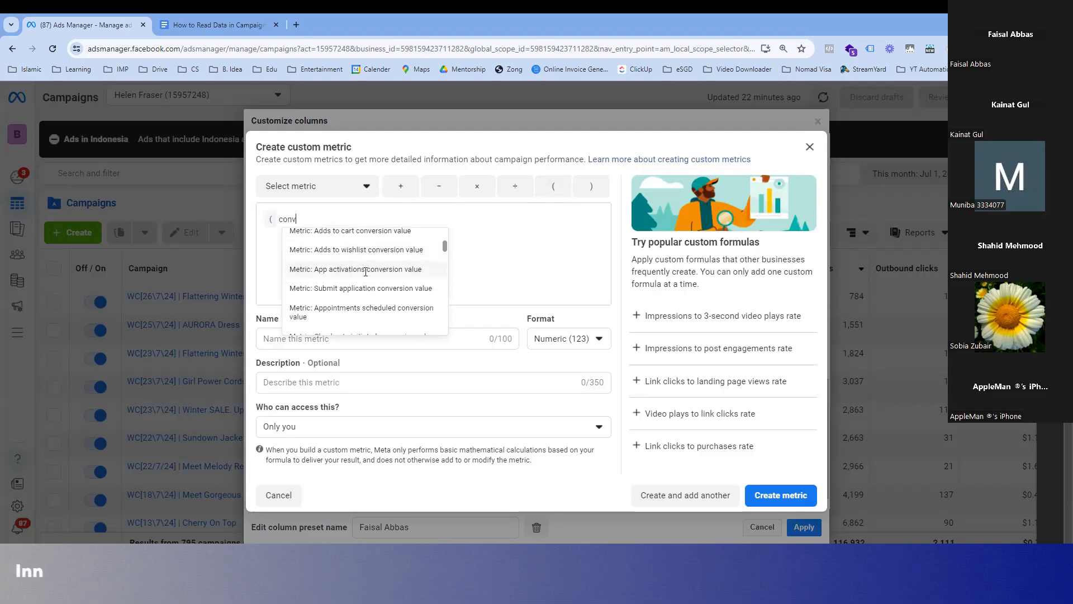
{"action": "scroll", "coordinate": [369, 317], "scroll_direction": "down", "scroll_amount": 4}
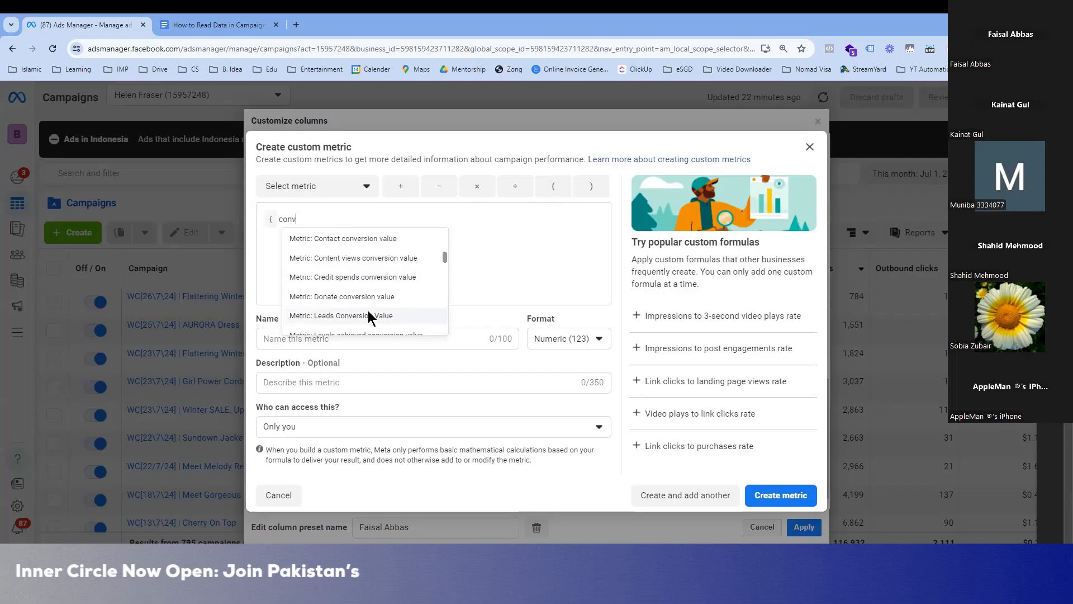
{"action": "scroll", "coordinate": [363, 304], "scroll_direction": "down", "scroll_amount": 2}
{"action": "scroll", "coordinate": [360, 307], "scroll_direction": "down", "scroll_amount": 1}
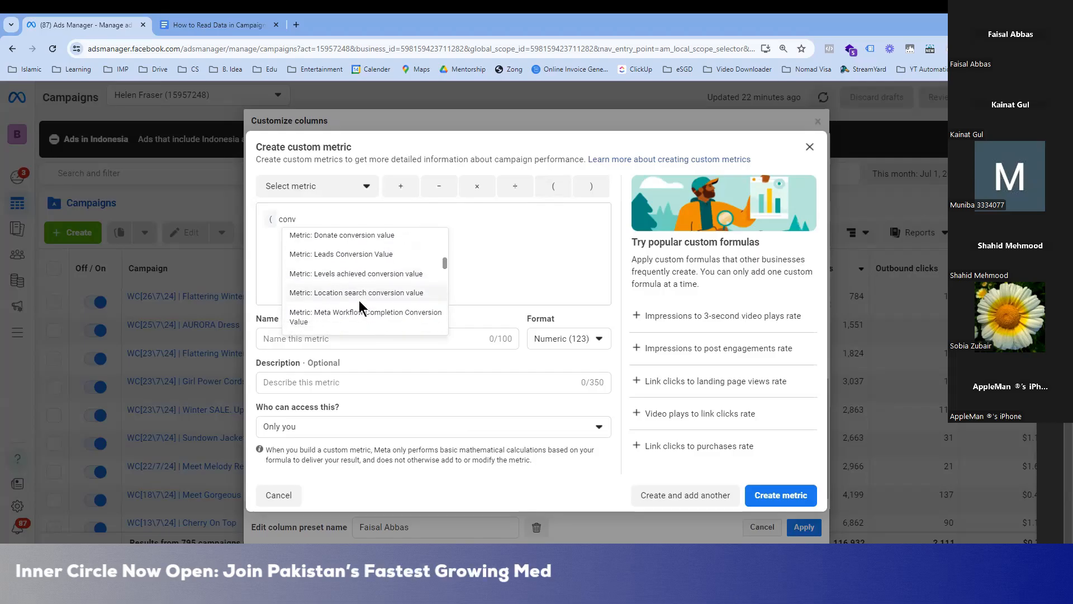
{"action": "scroll", "coordinate": [361, 308], "scroll_direction": "down", "scroll_amount": 1}
{"action": "scroll", "coordinate": [361, 307], "scroll_direction": "down", "scroll_amount": 3}
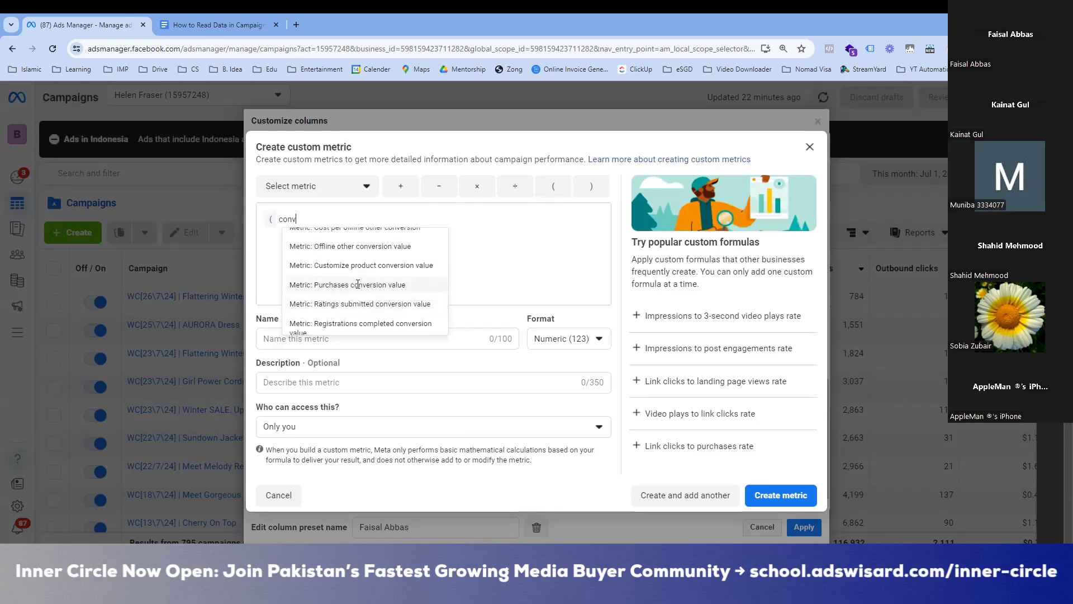
{"action": "left_click", "coordinate": [357, 285]}
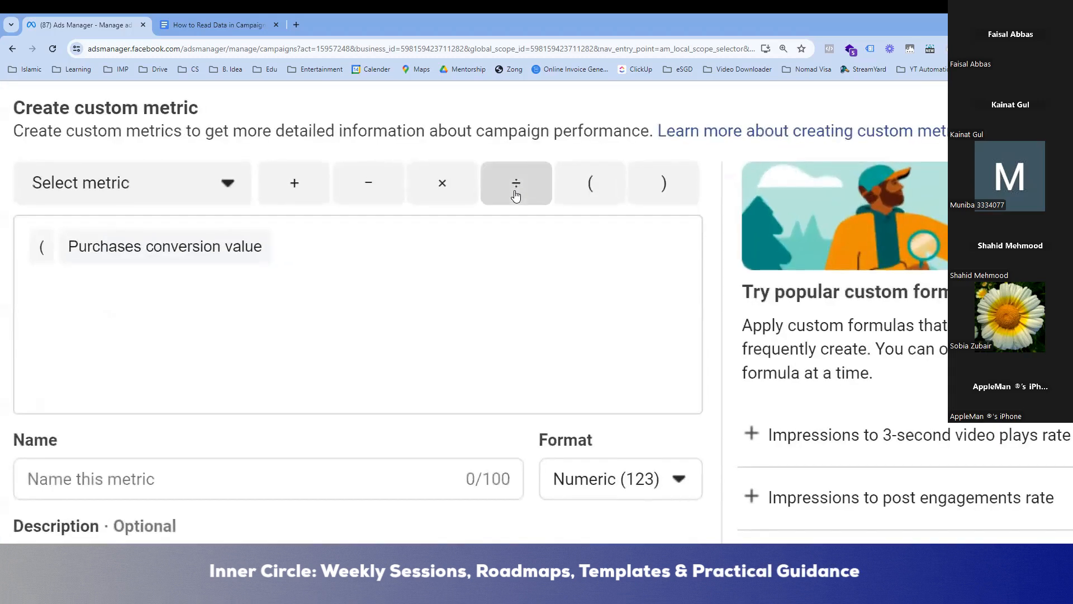
Divide Purchases conversion value by the Purchases metric and close the formula's parenthesis
{"action": "left_click", "coordinate": [516, 196]}
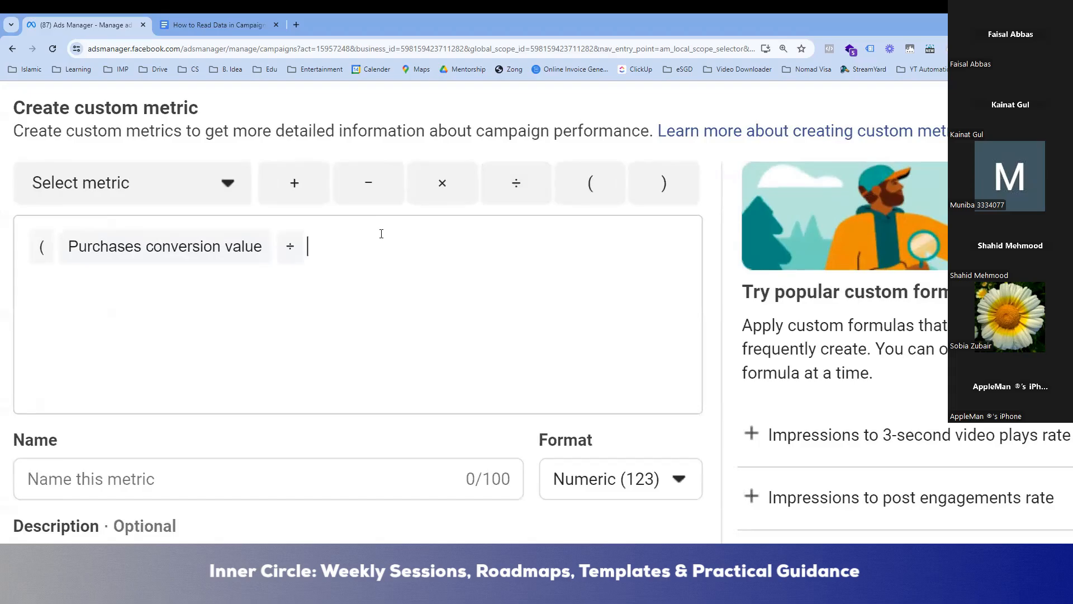
{"action": "type", "text": "purc"}
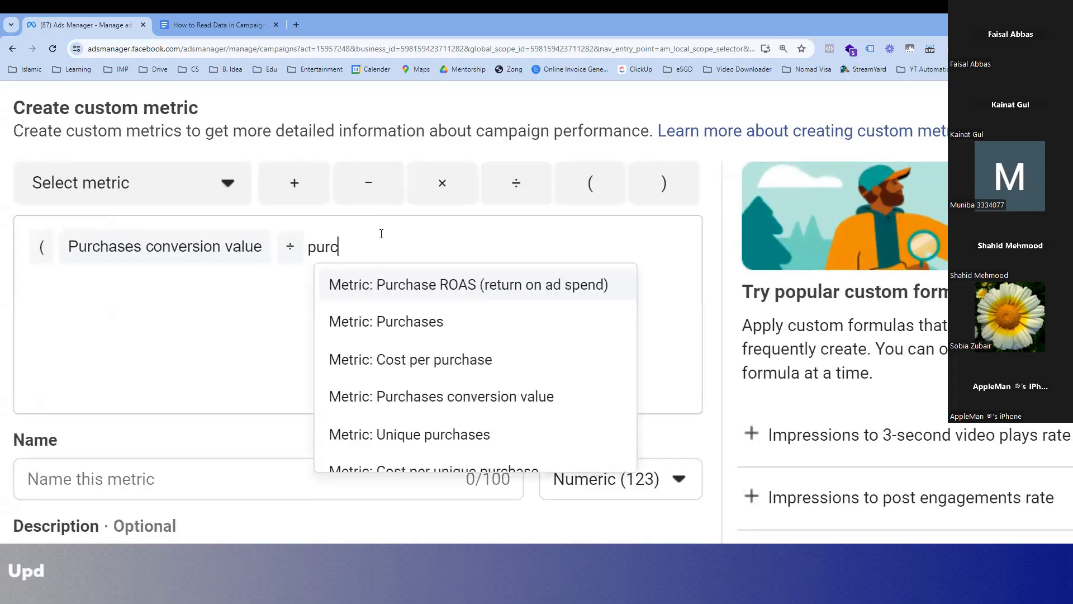
{"action": "left_click", "coordinate": [447, 320]}
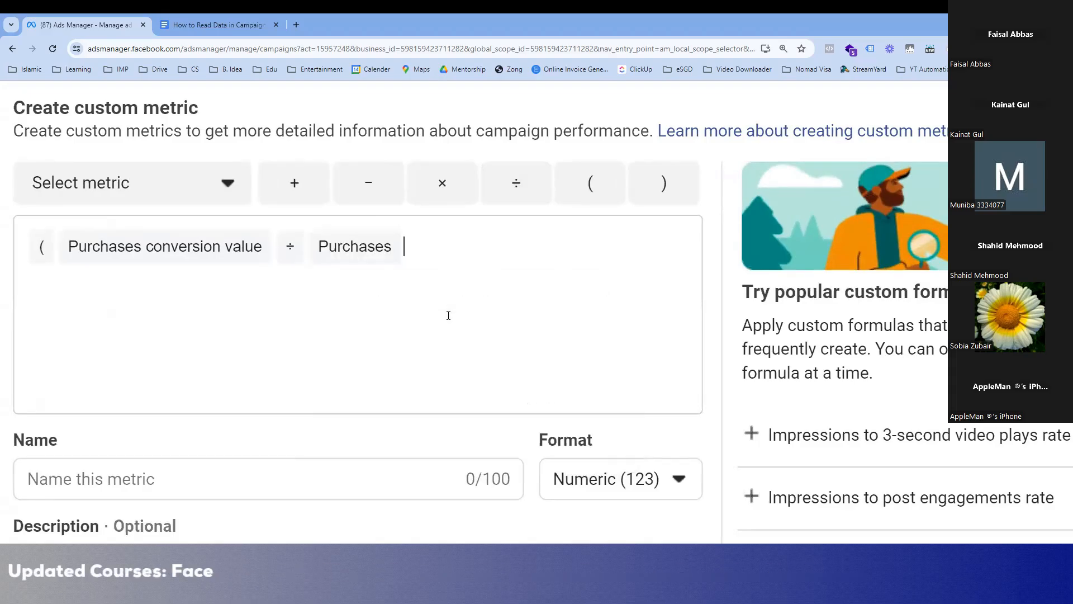
{"action": "left_click", "coordinate": [660, 187]}
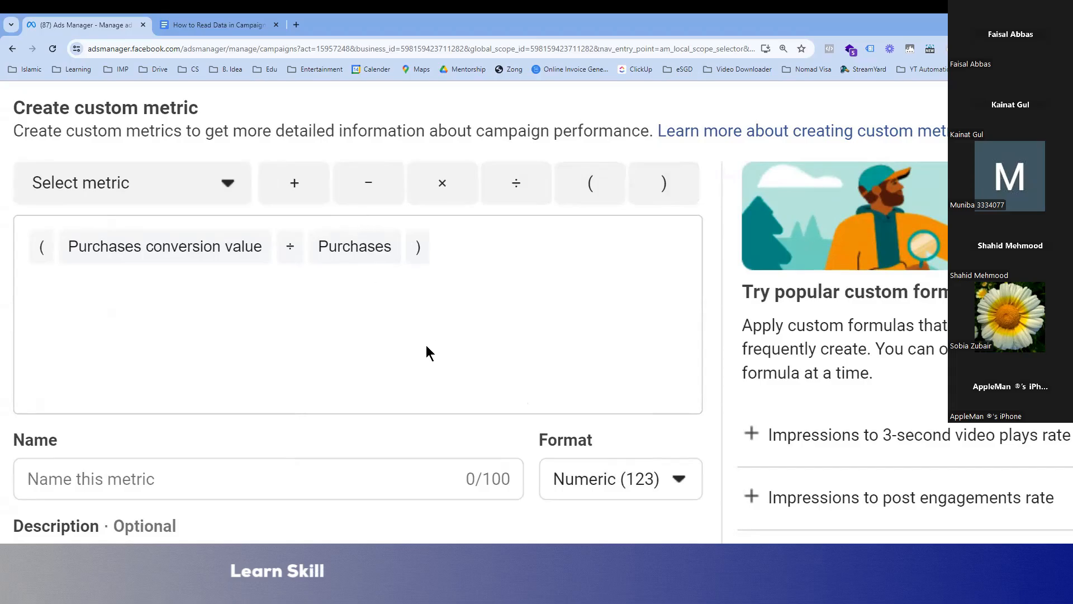
Name the custom metric AOV, set its format to Currency ($), and close the form without creating the metric
{"action": "scroll", "coordinate": [426, 345], "scroll_direction": "down", "scroll_amount": 3}
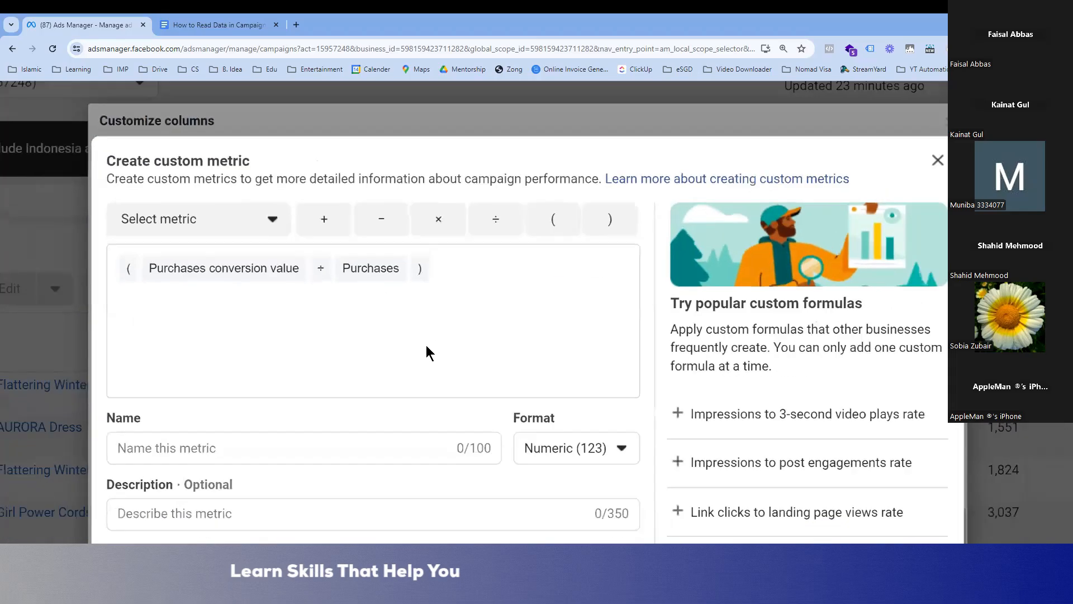
{"action": "scroll", "coordinate": [330, 434], "scroll_direction": "down", "scroll_amount": 2}
{"action": "left_click", "coordinate": [319, 373]}
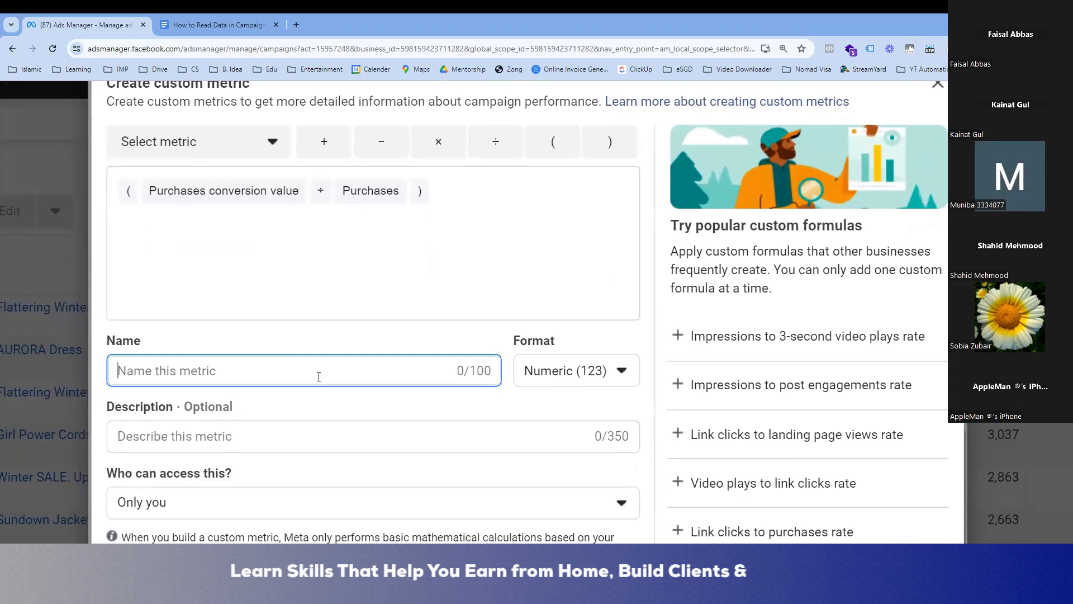
{"action": "type", "text": "AOV"}
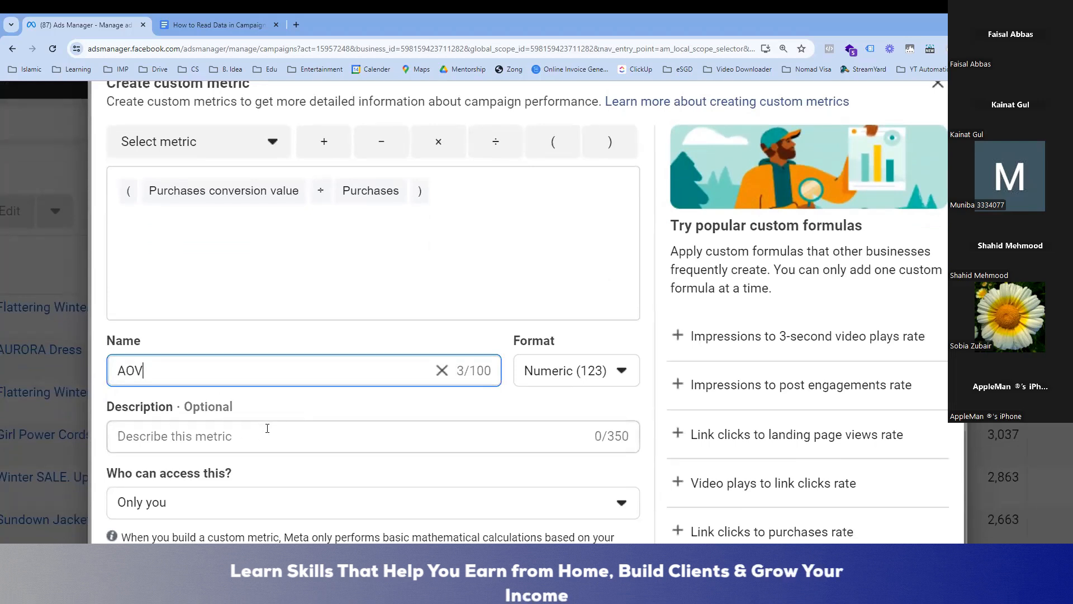
{"action": "left_click", "coordinate": [580, 367]}
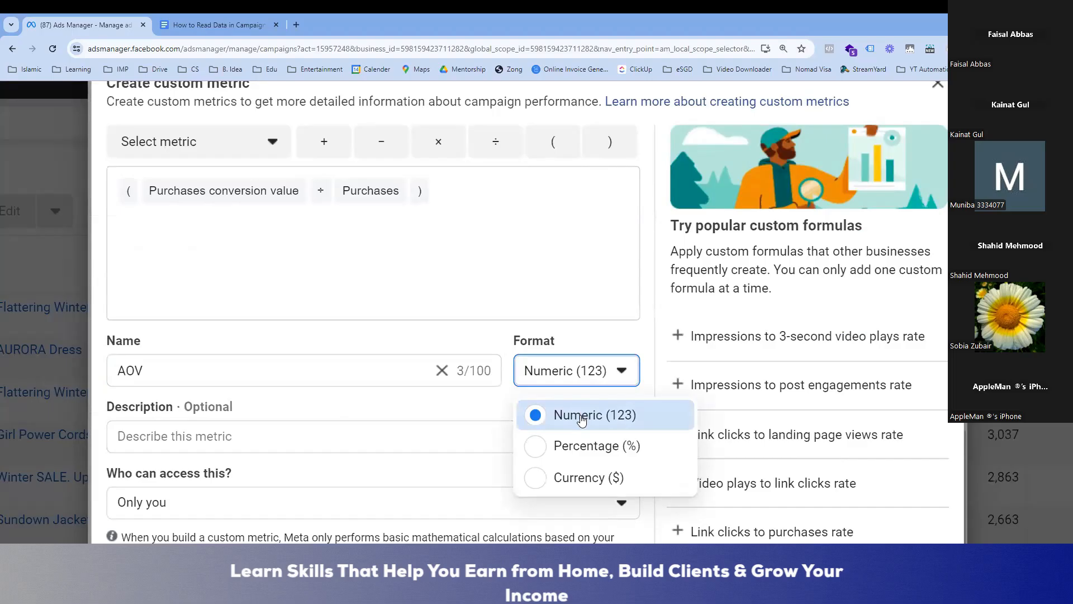
{"action": "left_click", "coordinate": [581, 480]}
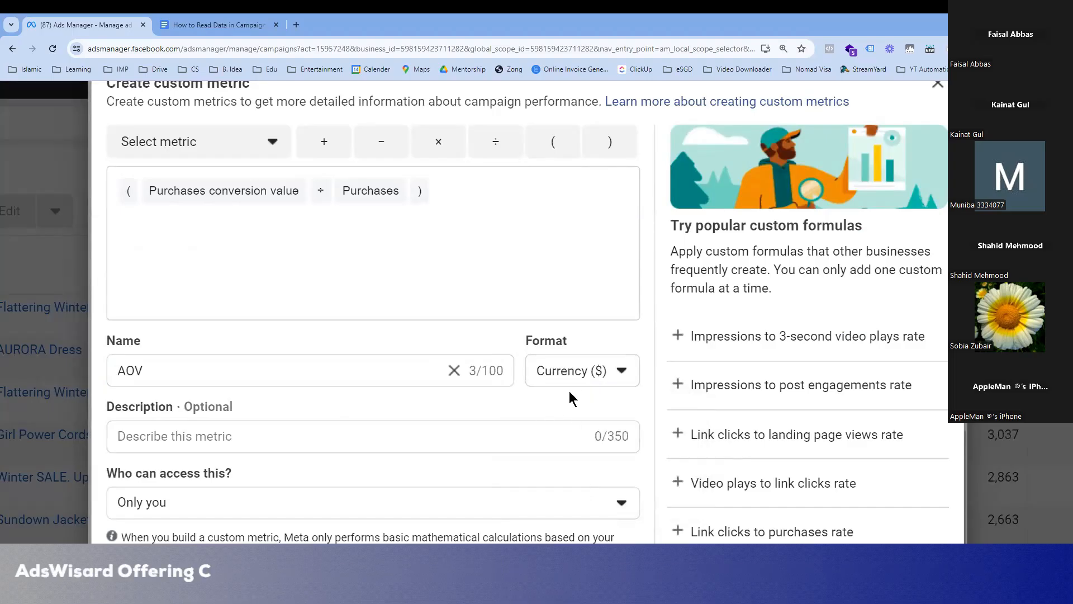
{"action": "scroll", "coordinate": [570, 390], "scroll_direction": "down", "scroll_amount": 2}
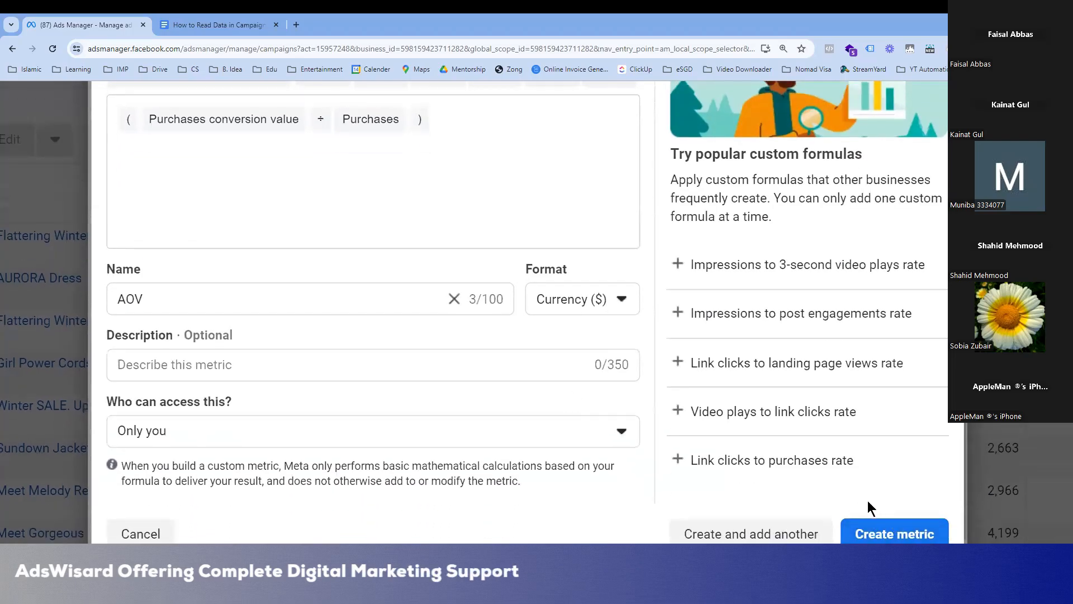
{"action": "scroll", "coordinate": [631, 433], "scroll_direction": "up", "scroll_amount": 3}
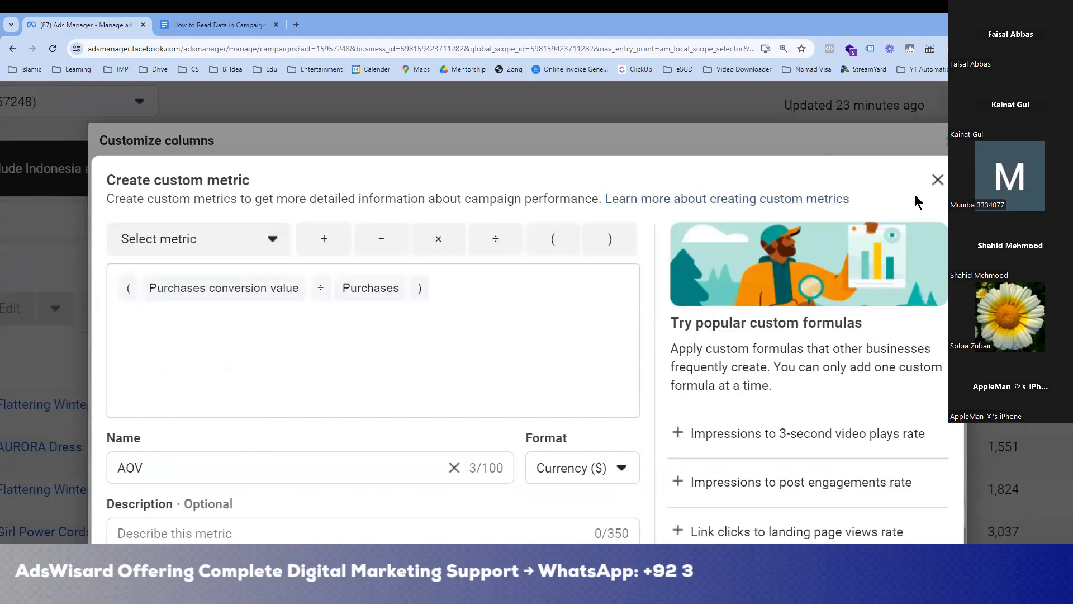
{"action": "left_click", "coordinate": [938, 179]}
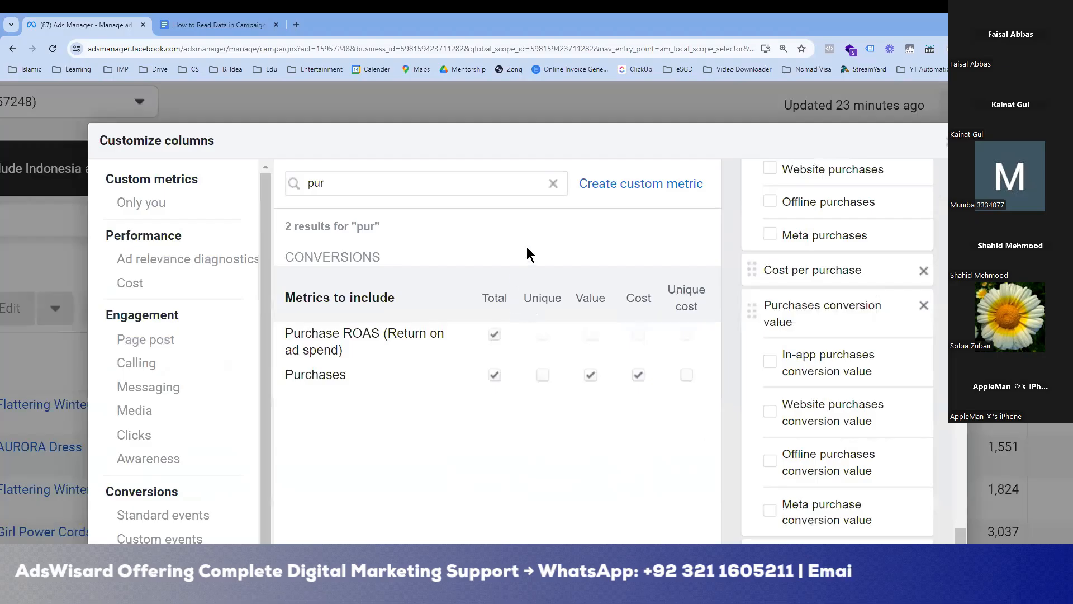
Clear the metric search, include the existing AOV custom metric as a column, and cancel the column customization
{"action": "left_click", "coordinate": [552, 185]}
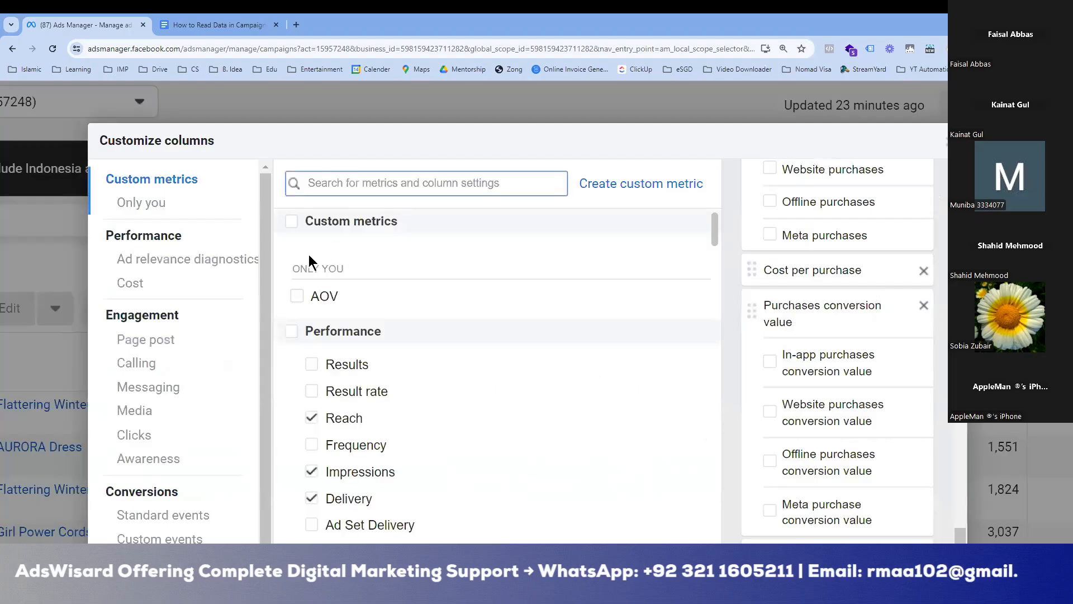
{"action": "left_click", "coordinate": [297, 297]}
{"action": "scroll", "coordinate": [497, 281], "scroll_direction": "down", "scroll_amount": 5}
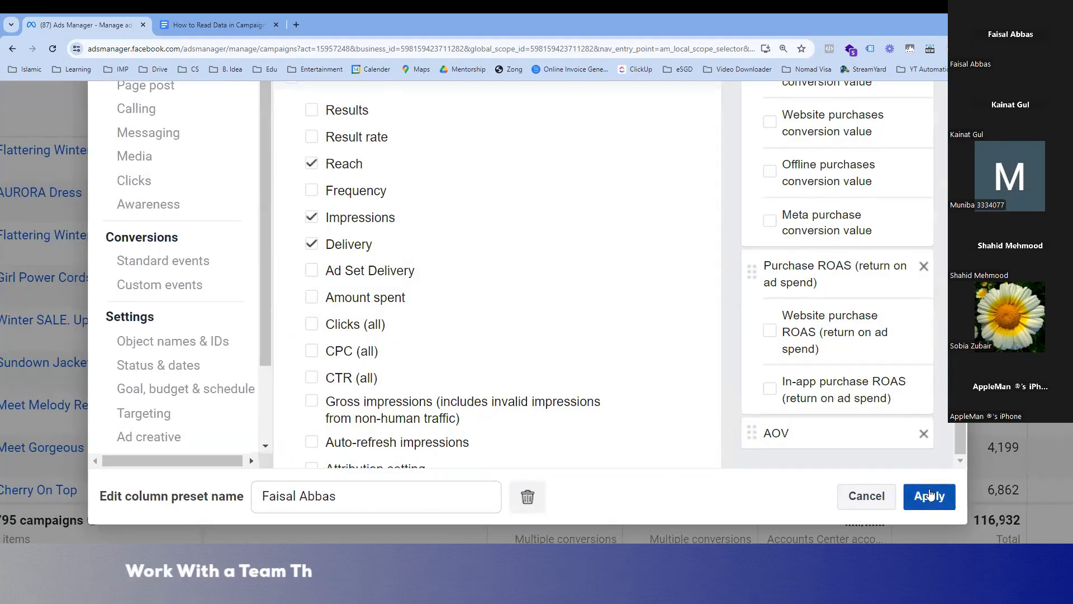
{"action": "left_click", "coordinate": [867, 496]}
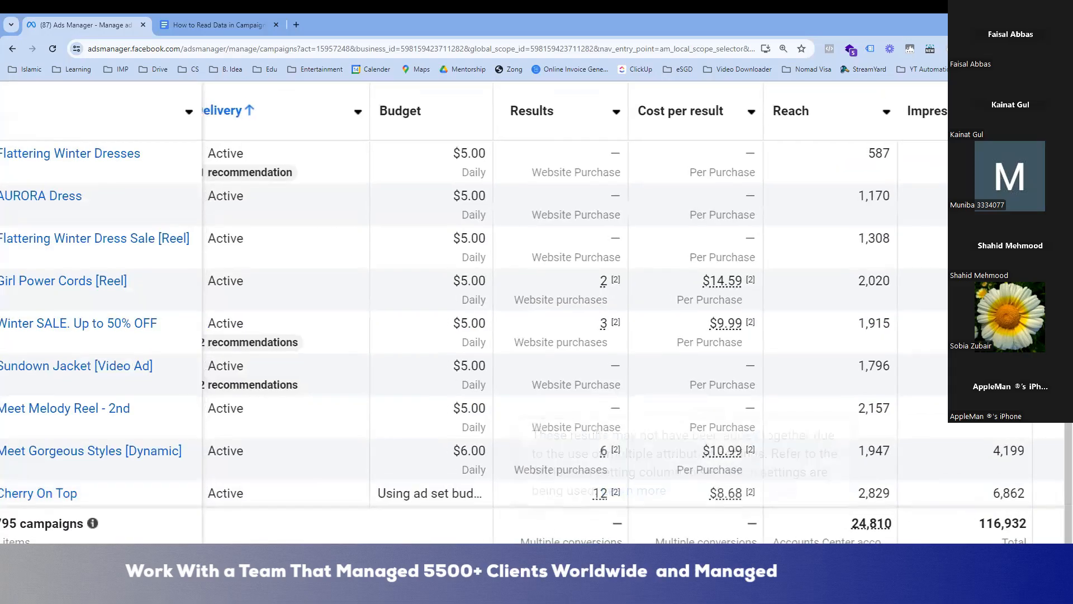
Examine the Delivery column for active and switched-off campaigns, including the recommendations on the Winter SALE campaign
{"action": "scroll", "coordinate": [575, 313], "scroll_direction": "left", "scroll_amount": 1}
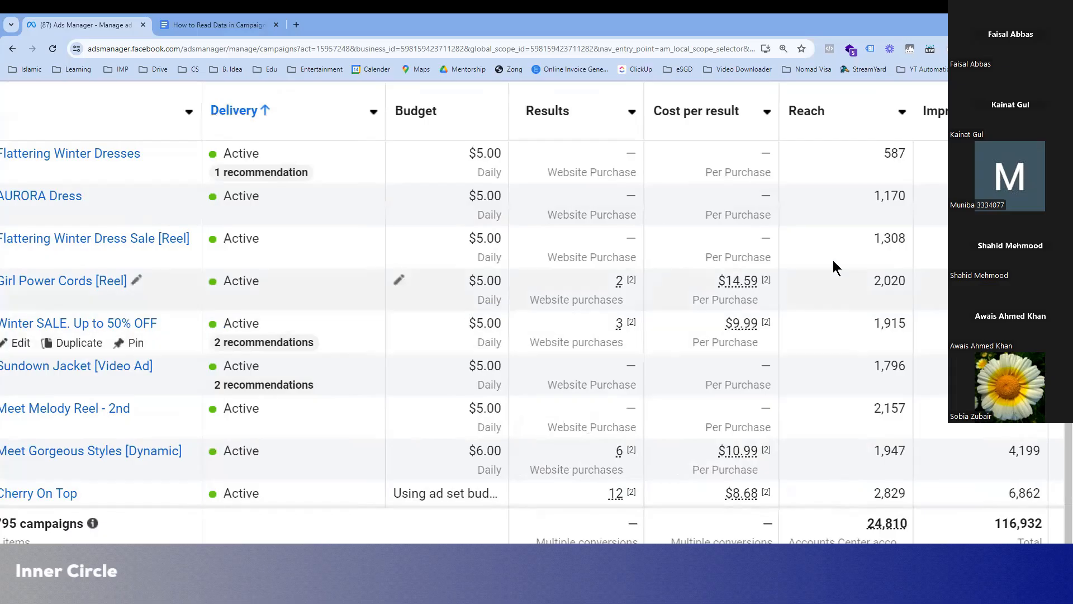
{"action": "scroll", "coordinate": [298, 303], "scroll_direction": "down", "scroll_amount": 5}
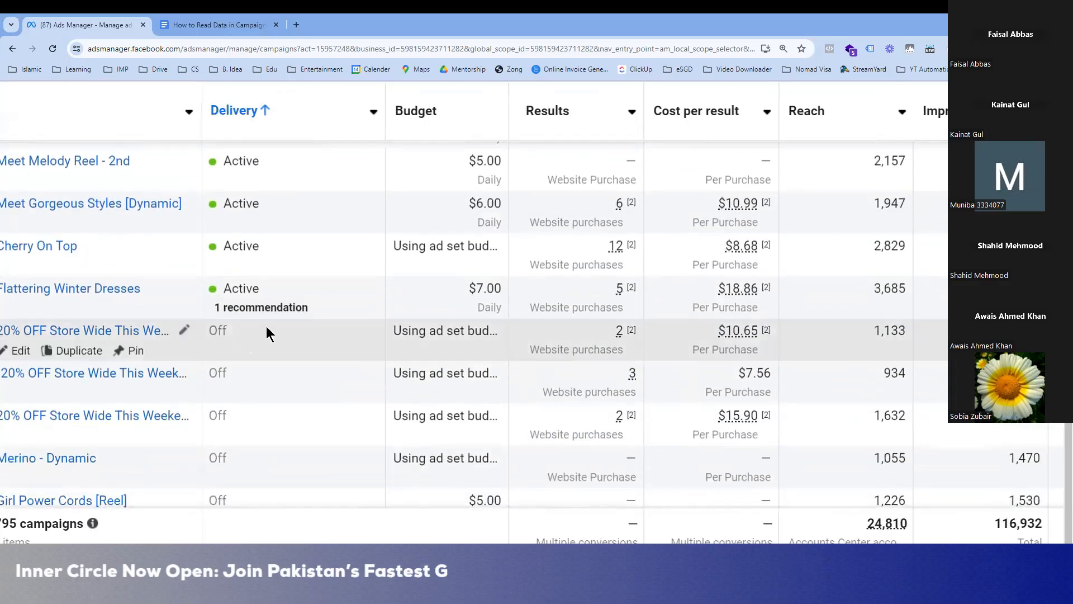
{"action": "scroll", "coordinate": [266, 326], "scroll_direction": "down", "scroll_amount": 5}
{"action": "scroll", "coordinate": [266, 327], "scroll_direction": "up", "scroll_amount": 6}
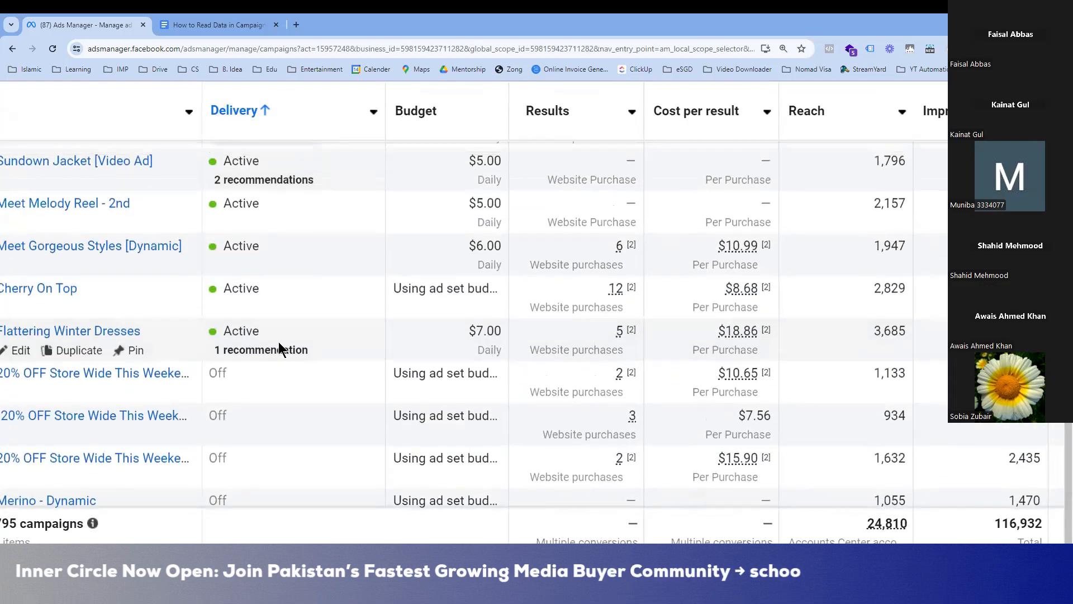
{"action": "scroll", "coordinate": [280, 342], "scroll_direction": "up", "scroll_amount": 3}
{"action": "mouse_move", "coordinate": [254, 305]}
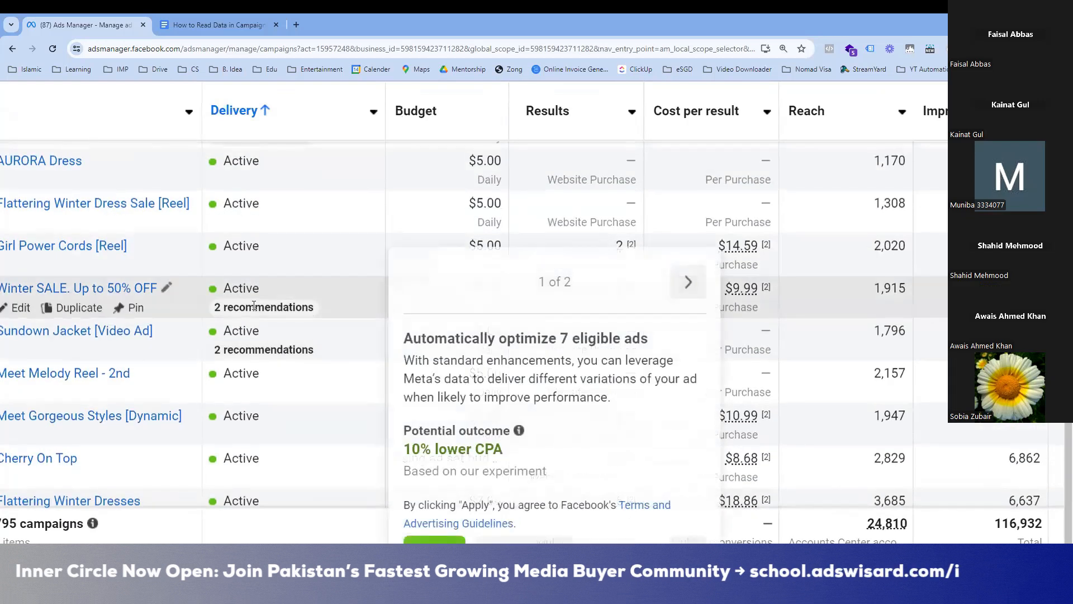
{"action": "scroll", "coordinate": [252, 304], "scroll_direction": "up", "scroll_amount": 1}
Sort the campaigns by Results in descending order and view the neighbouring metric columns
{"action": "scroll", "coordinate": [253, 304], "scroll_direction": "right", "scroll_amount": 3}
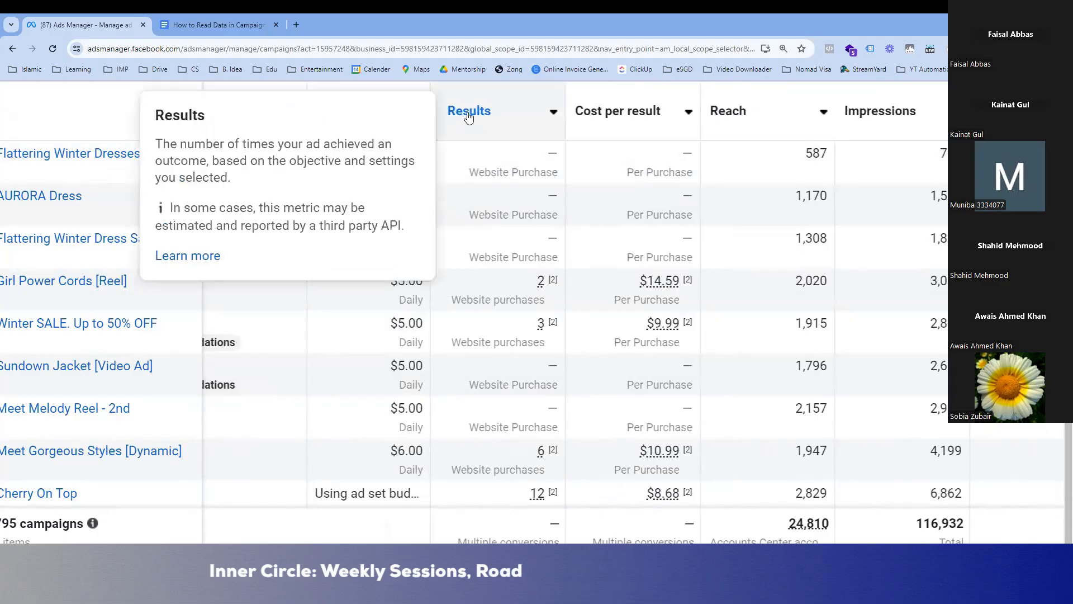
{"action": "left_click", "coordinate": [469, 112]}
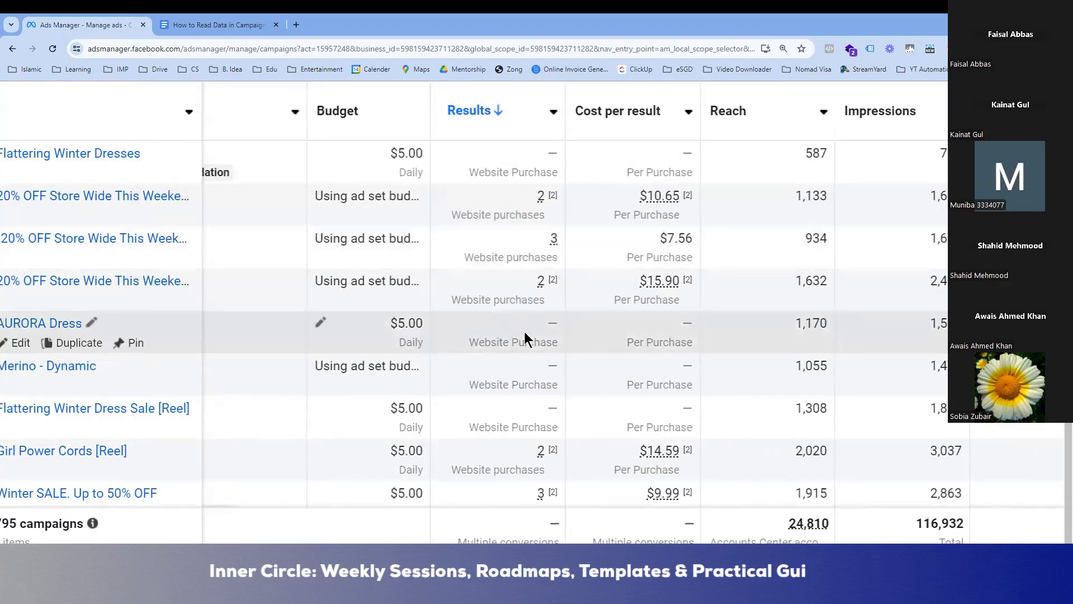
{"action": "scroll", "coordinate": [509, 308], "scroll_direction": "right", "scroll_amount": 2}
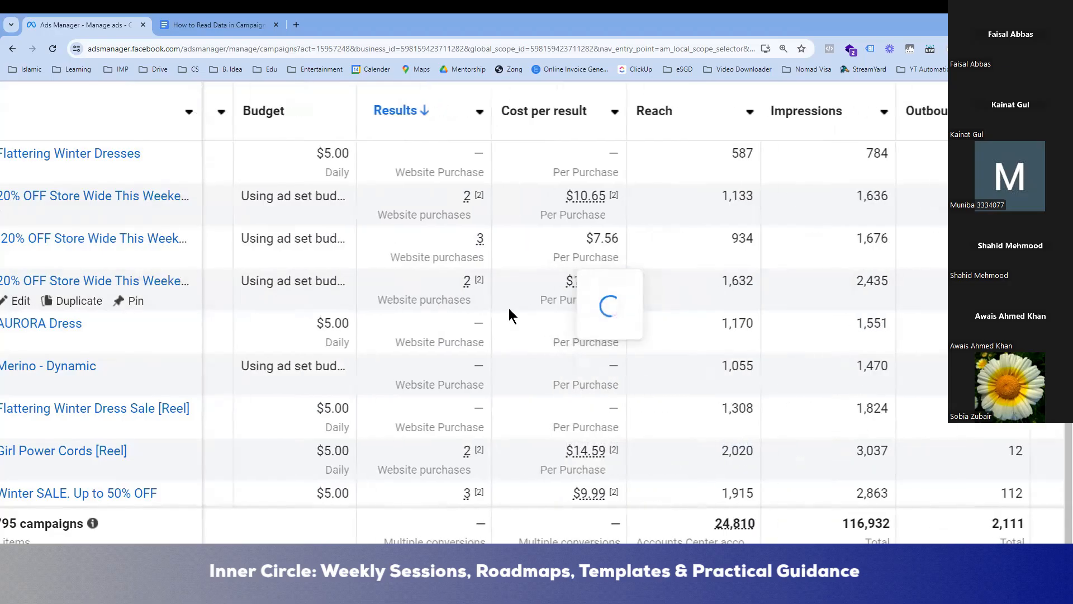
{"action": "scroll", "coordinate": [509, 308], "scroll_direction": "right", "scroll_amount": 1}
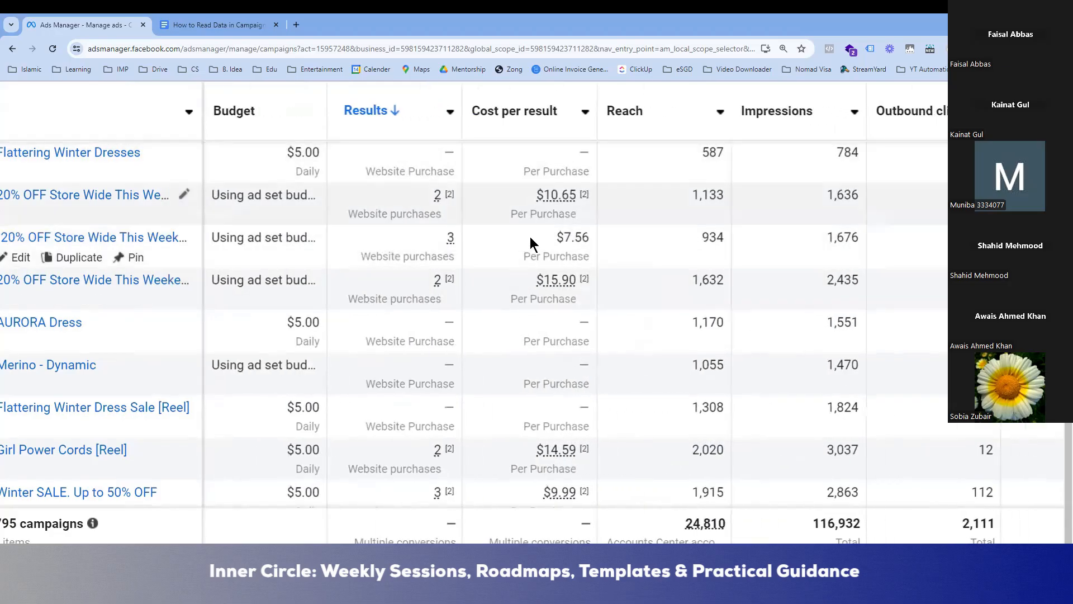
Examine the cost per result, outbound click and cost per landing page view columns across the campaigns
{"action": "mouse_move", "coordinate": [559, 203]}
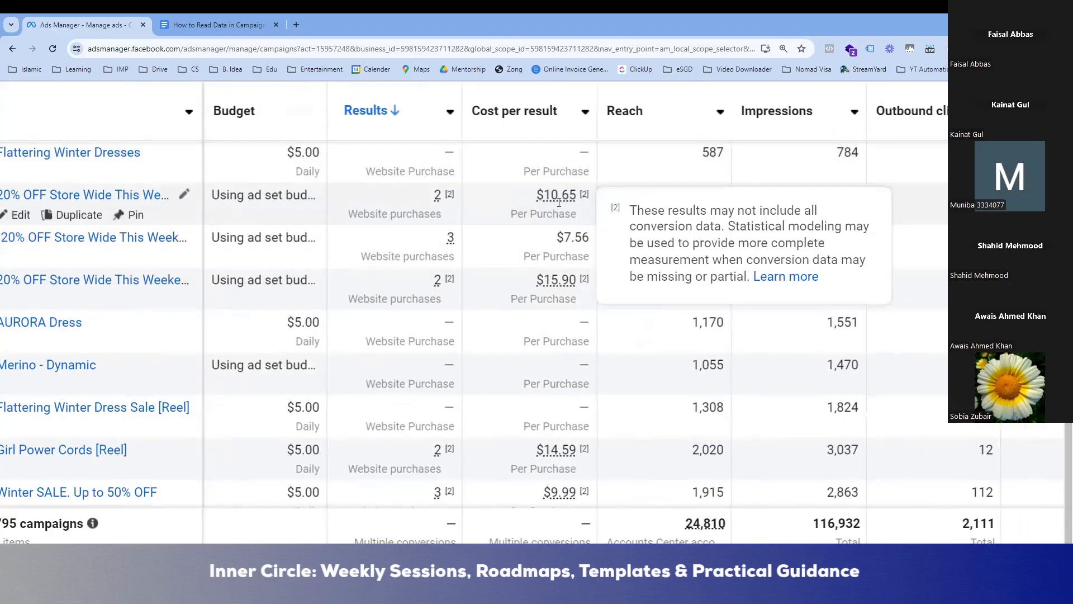
{"action": "scroll", "coordinate": [545, 298], "scroll_direction": "right", "scroll_amount": 3}
{"action": "scroll", "coordinate": [547, 301], "scroll_direction": "right", "scroll_amount": 8}
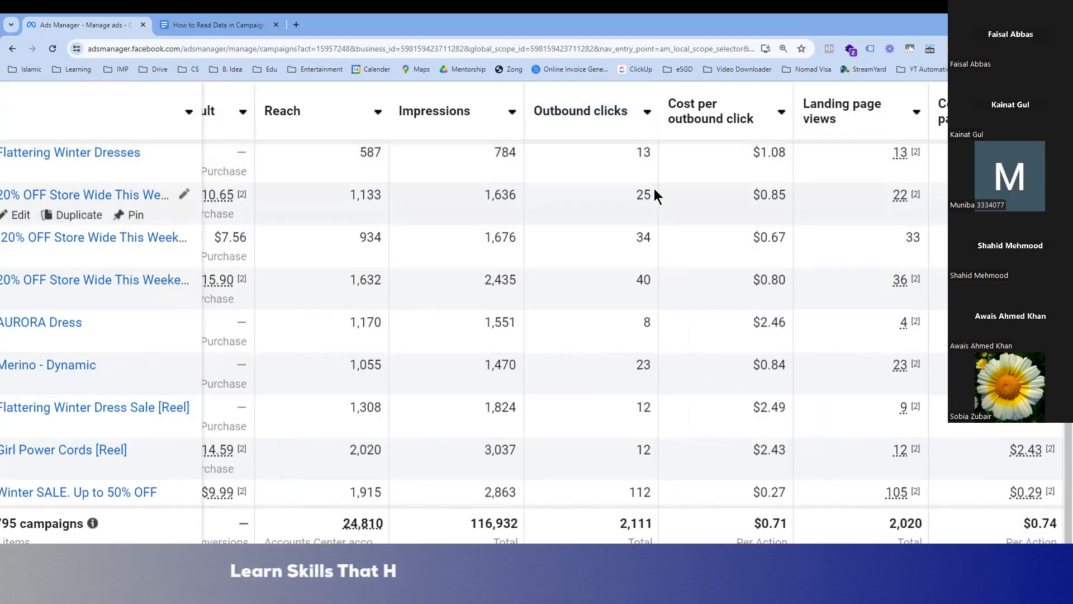
{"action": "scroll", "coordinate": [657, 200], "scroll_direction": "right", "scroll_amount": 5}
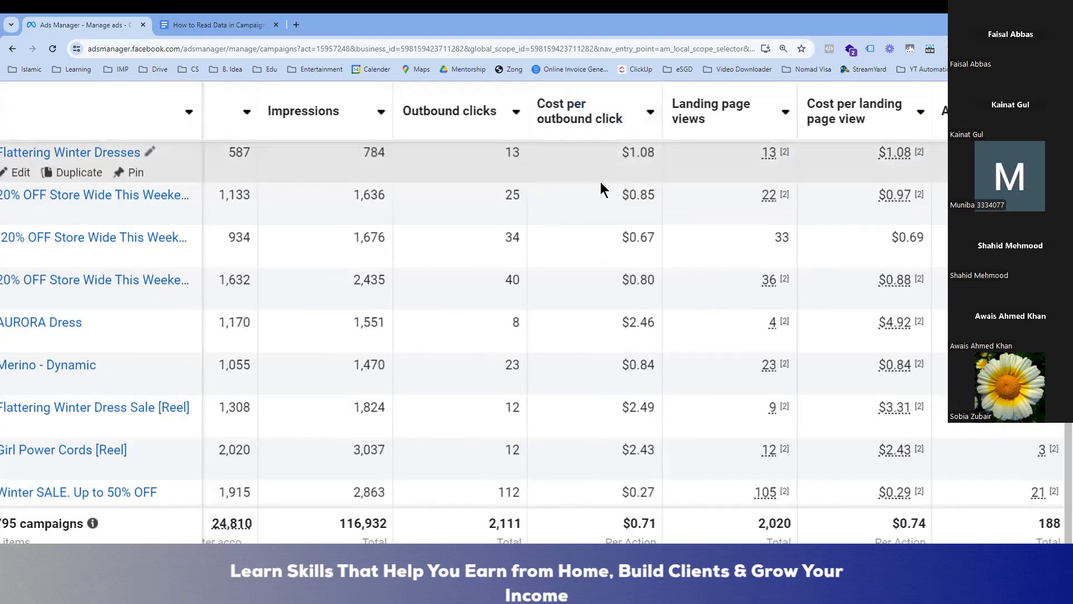
{"action": "scroll", "coordinate": [590, 187], "scroll_direction": "right", "scroll_amount": 2}
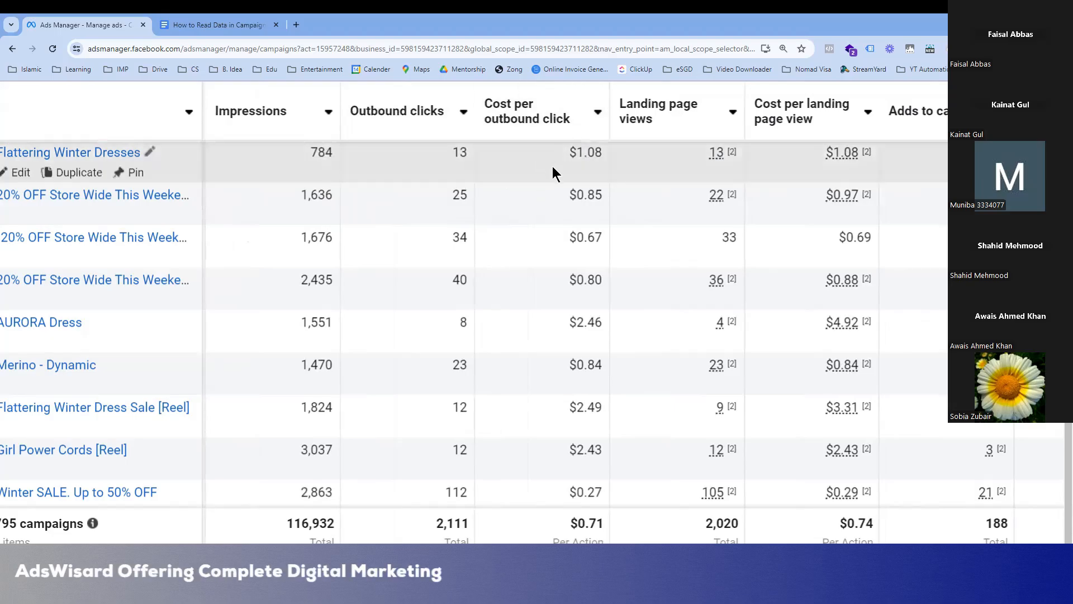
{"action": "scroll", "coordinate": [553, 166], "scroll_direction": "right", "scroll_amount": 4}
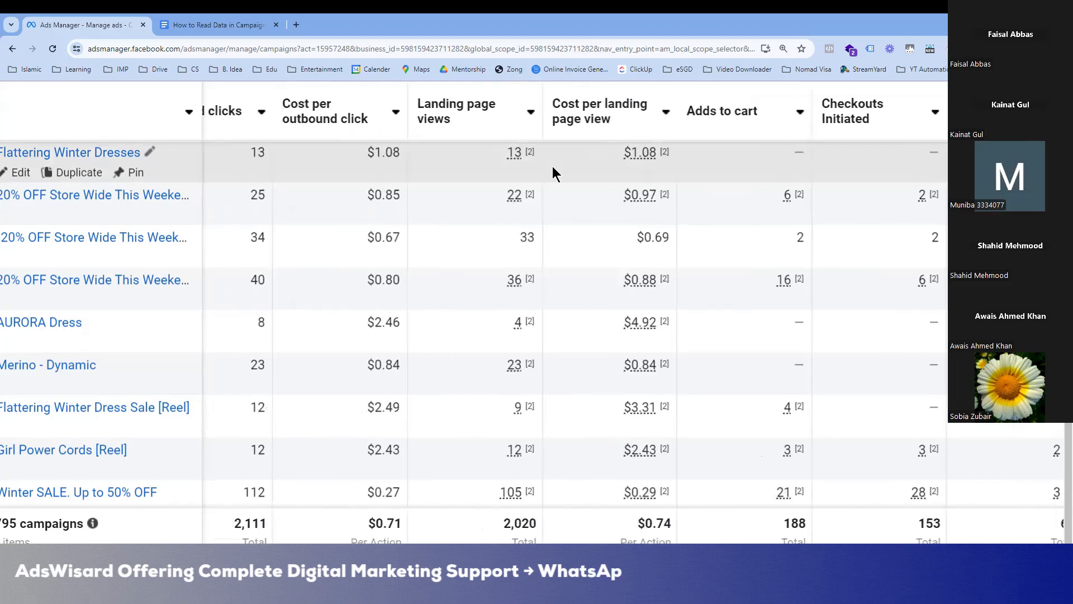
{"action": "scroll", "coordinate": [553, 166], "scroll_direction": "left", "scroll_amount": 1}
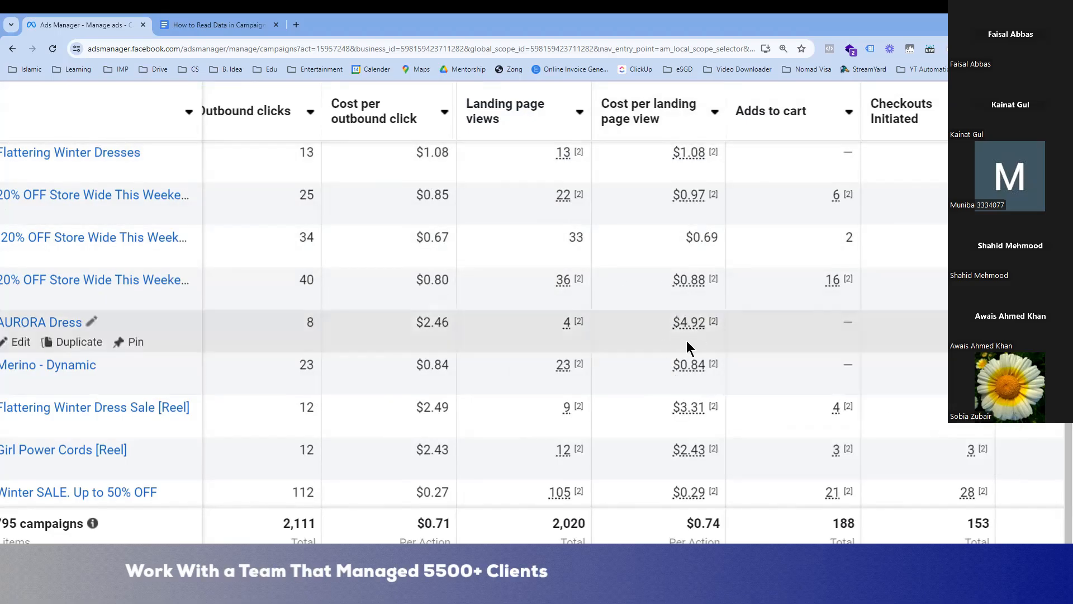
{"action": "mouse_move", "coordinate": [686, 330]}
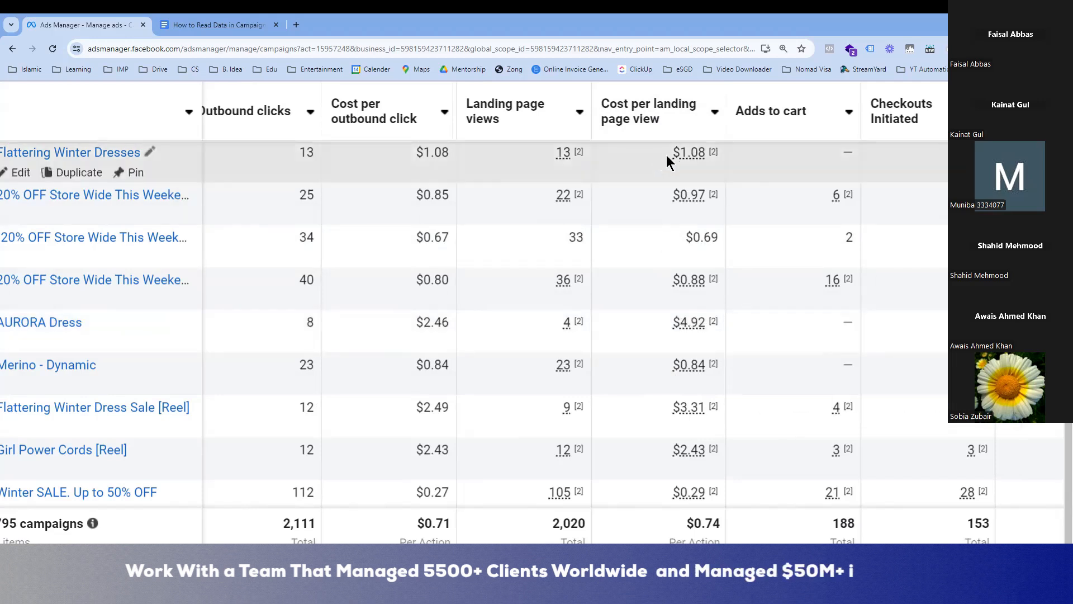
{"action": "mouse_move", "coordinate": [678, 160]}
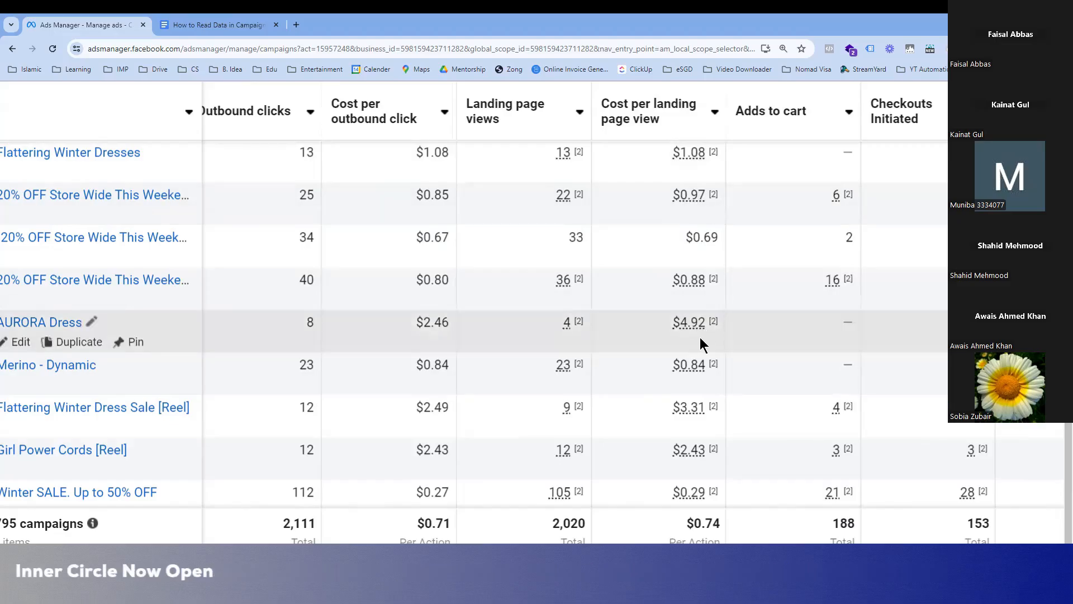
Compare the campaigns' funnel columns from landing page views through adds to cart, checkouts and purchases to purchase ROAS
{"action": "scroll", "coordinate": [700, 338], "scroll_direction": "right", "scroll_amount": 3}
{"action": "scroll", "coordinate": [700, 337], "scroll_direction": "right", "scroll_amount": 3}
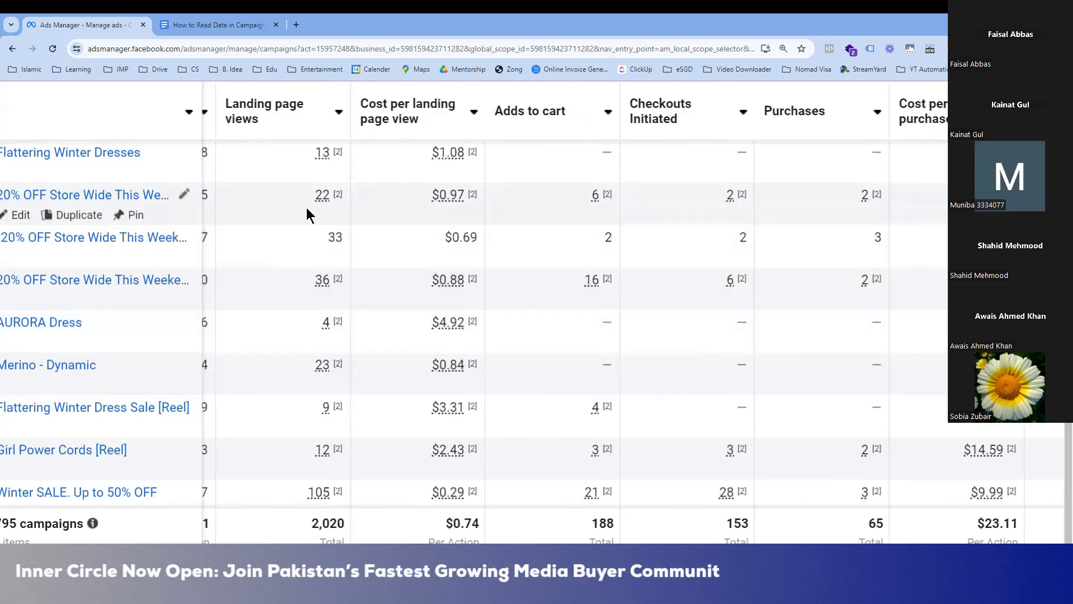
{"action": "mouse_move", "coordinate": [323, 202]}
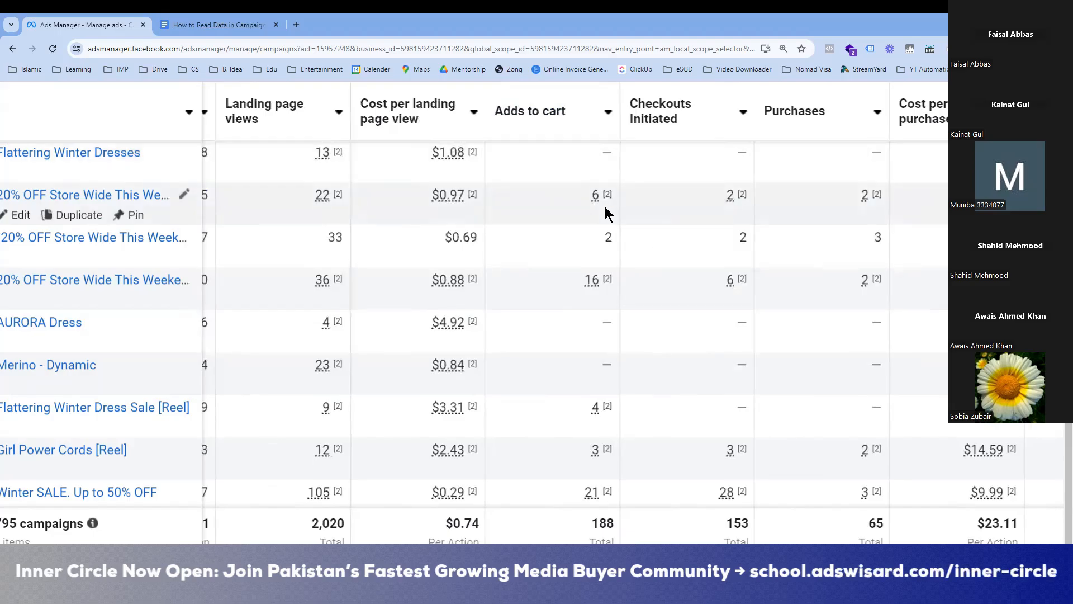
{"action": "scroll", "coordinate": [605, 206], "scroll_direction": "right", "scroll_amount": 3}
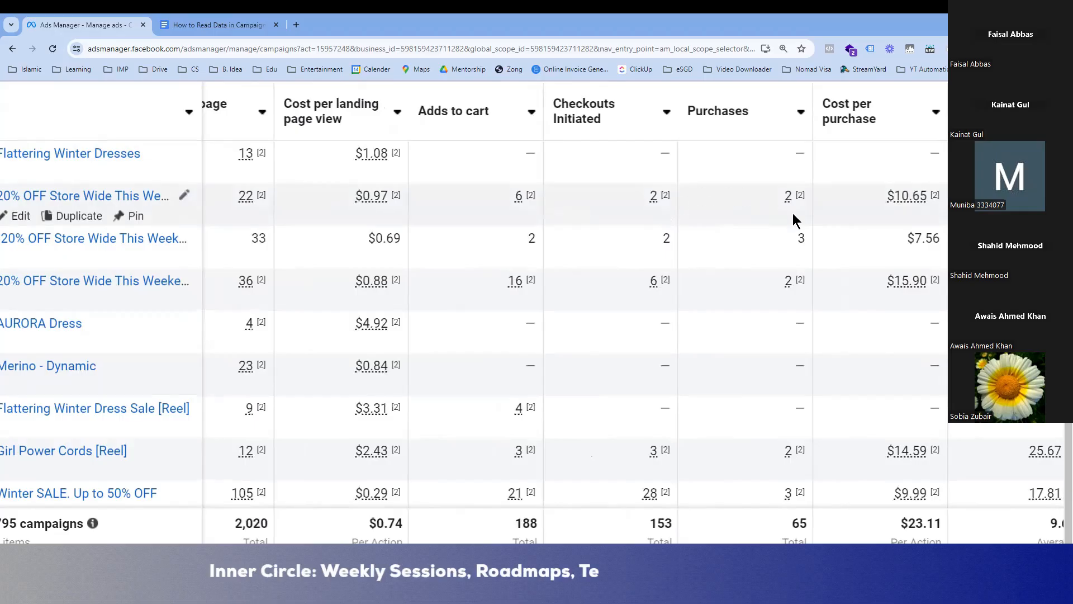
{"action": "scroll", "coordinate": [793, 214], "scroll_direction": "right", "scroll_amount": 3}
{"action": "scroll", "coordinate": [794, 214], "scroll_direction": "right", "scroll_amount": 4}
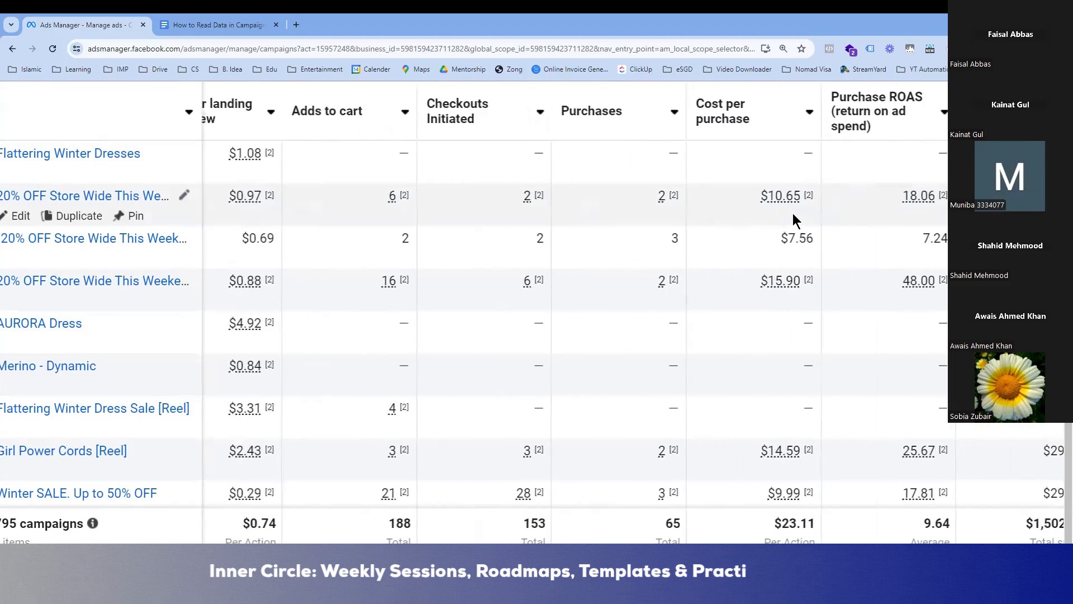
{"action": "scroll", "coordinate": [793, 214], "scroll_direction": "right", "scroll_amount": 3}
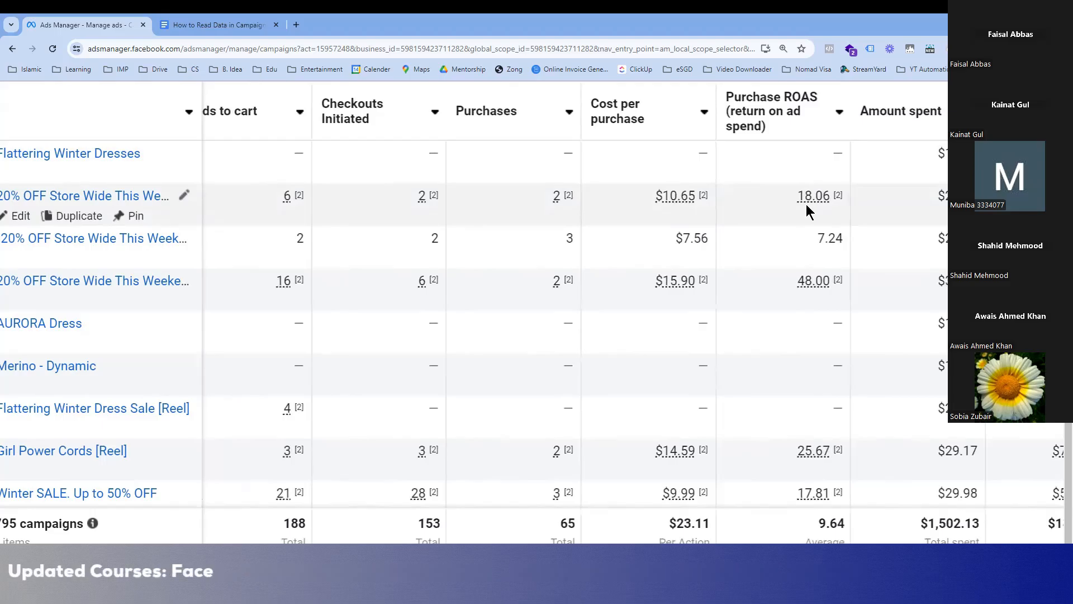
{"action": "scroll", "coordinate": [912, 268], "scroll_direction": "down", "scroll_amount": 3}
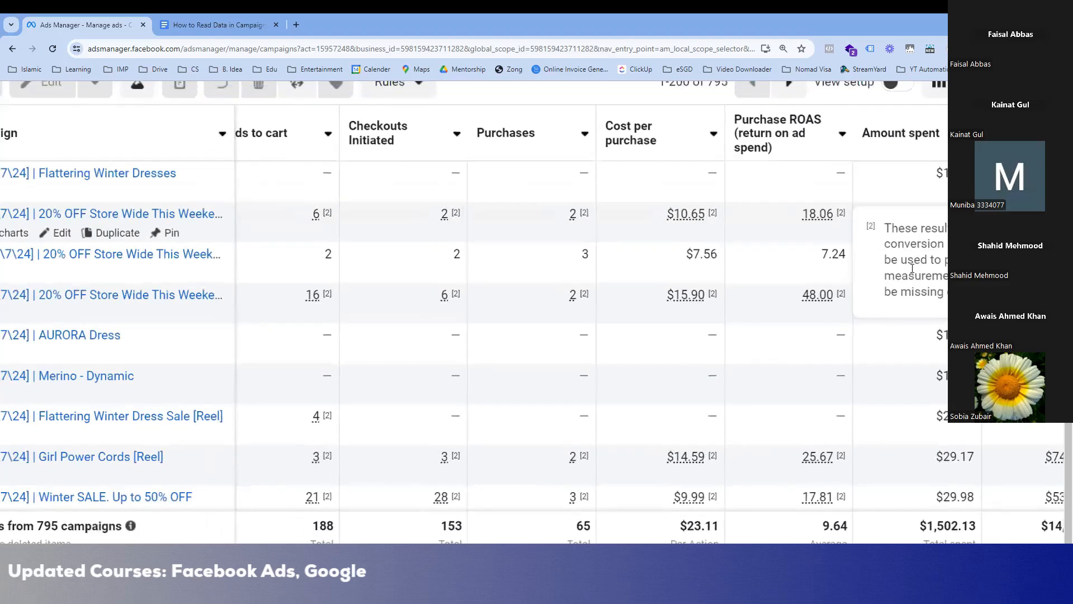
Clear the stray text selection by selecting the second listed campaign, 20% OFF Store Wide, and examine its cost per purchase, ROAS and amount spent
{"action": "left_click_drag", "start_coordinate": [924, 401], "coordinate": [933, 343]}
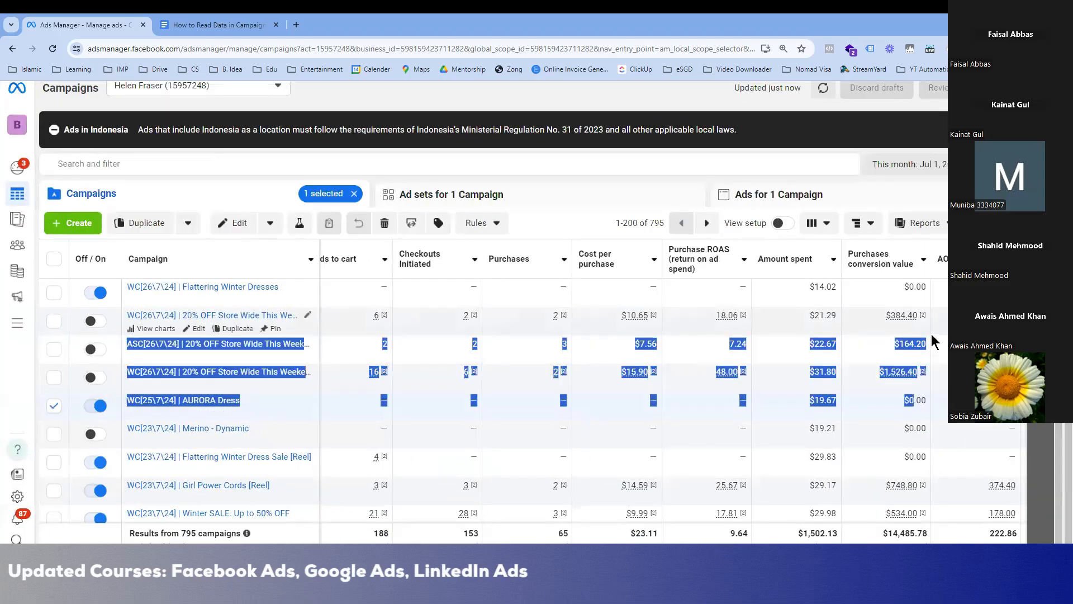
{"action": "scroll", "coordinate": [882, 313], "scroll_direction": "up", "scroll_amount": 5}
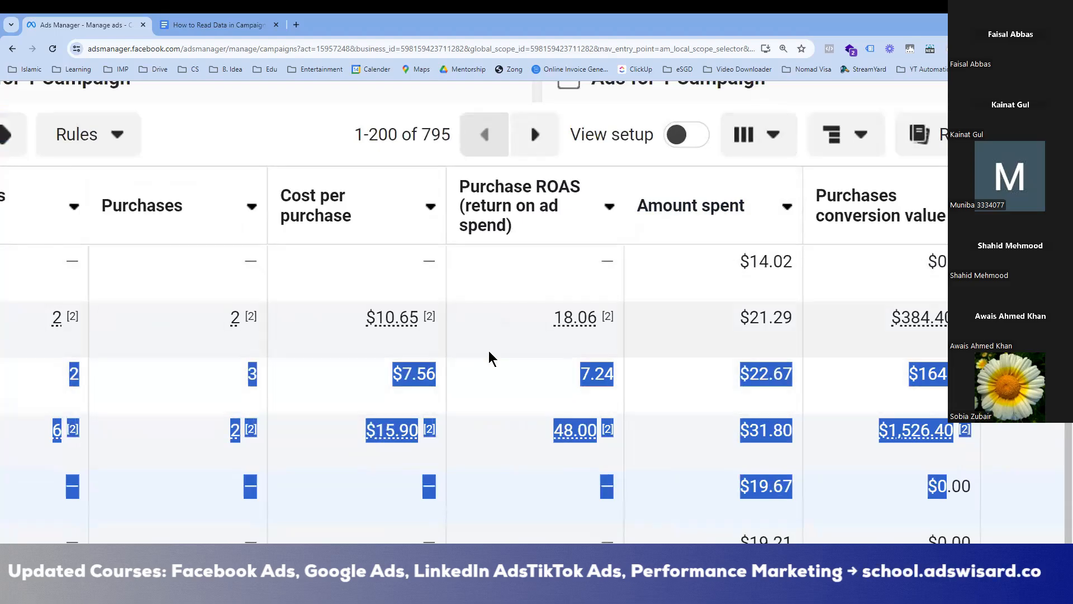
{"action": "left_click", "coordinate": [406, 340]}
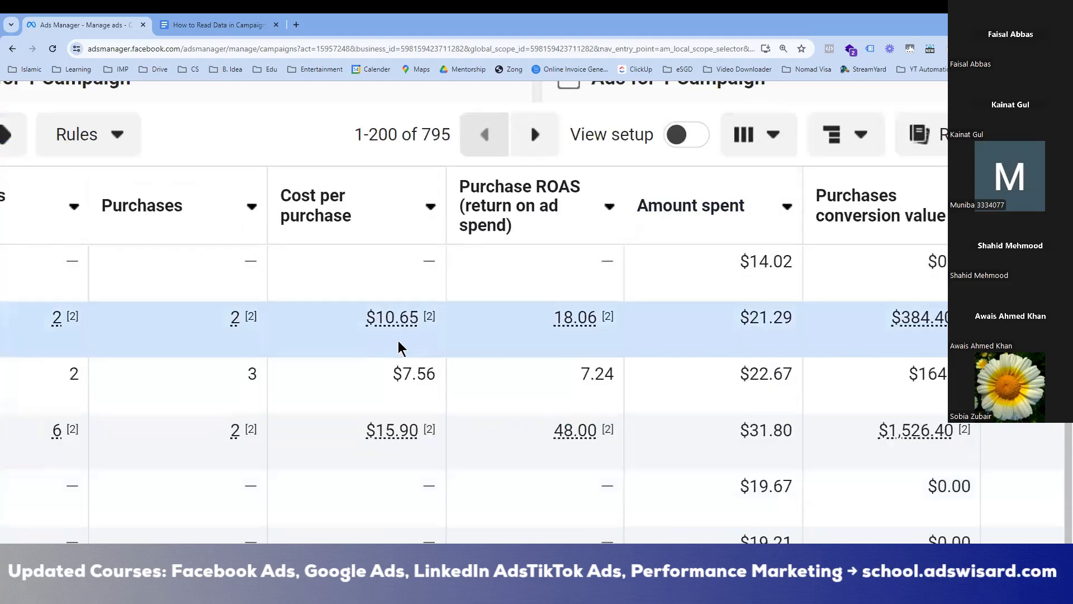
{"action": "mouse_move", "coordinate": [386, 328]}
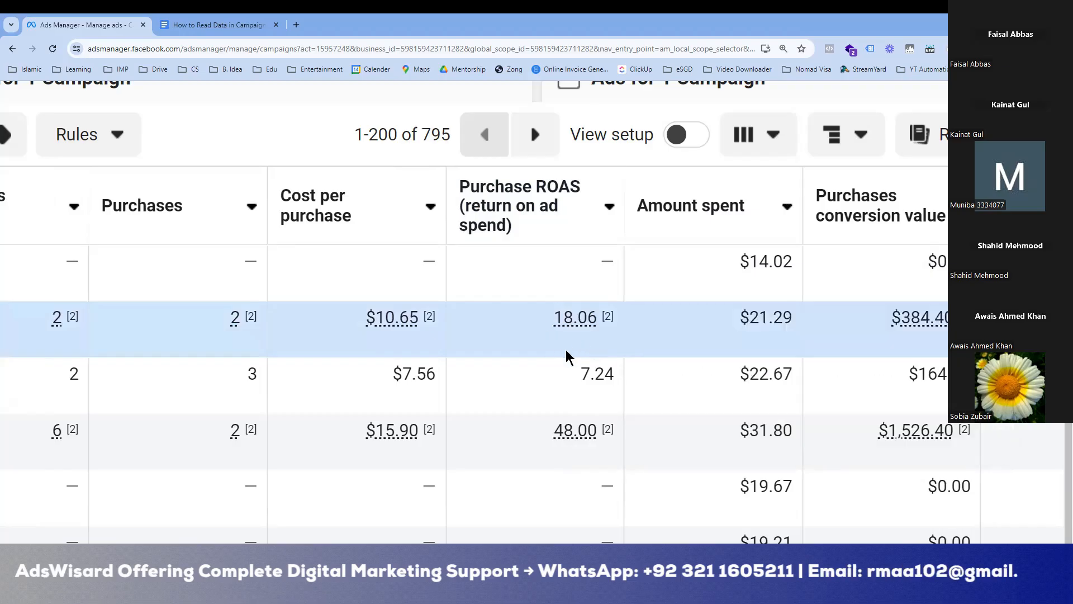
{"action": "key", "text": "ctrl+minus"}
{"action": "key", "text": "ctrl+minus"}
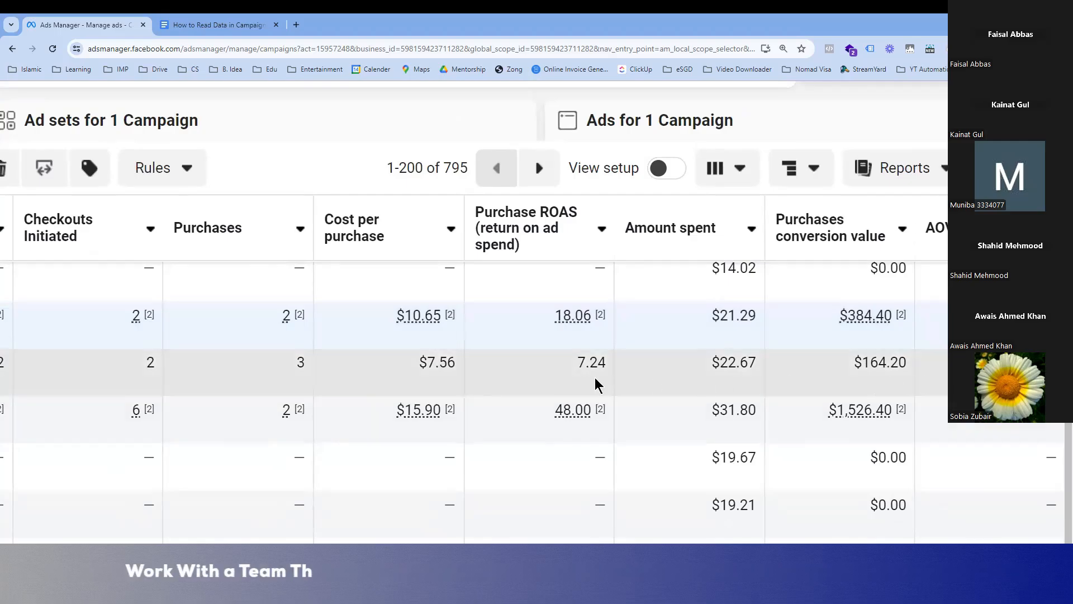
{"action": "scroll", "coordinate": [595, 377], "scroll_direction": "down", "scroll_amount": 3}
{"action": "scroll", "coordinate": [595, 378], "scroll_direction": "down", "scroll_amount": 1}
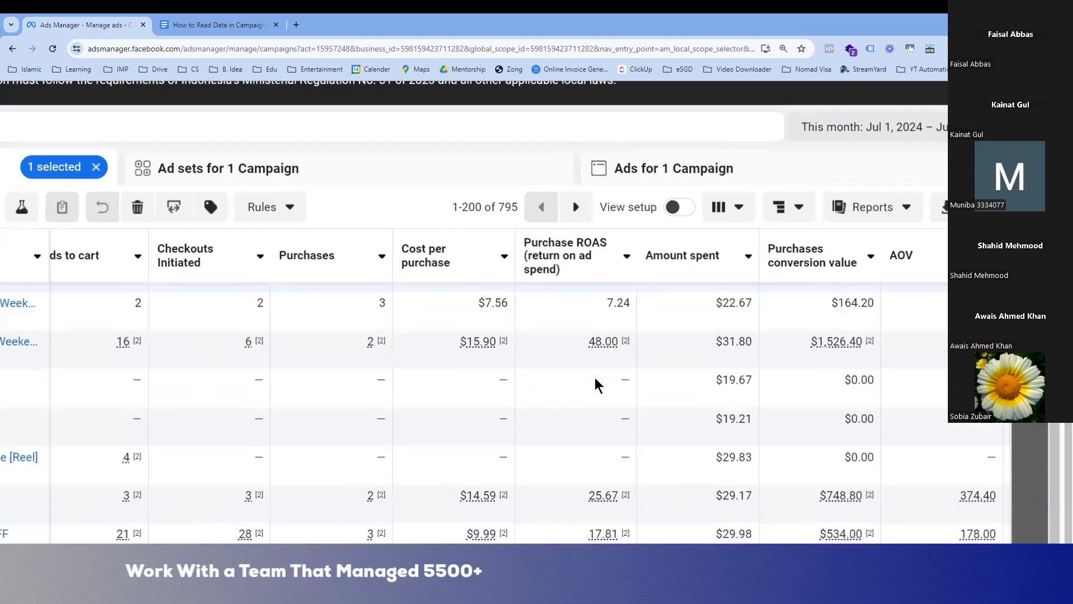
{"action": "scroll", "coordinate": [595, 377], "scroll_direction": "down", "scroll_amount": 1}
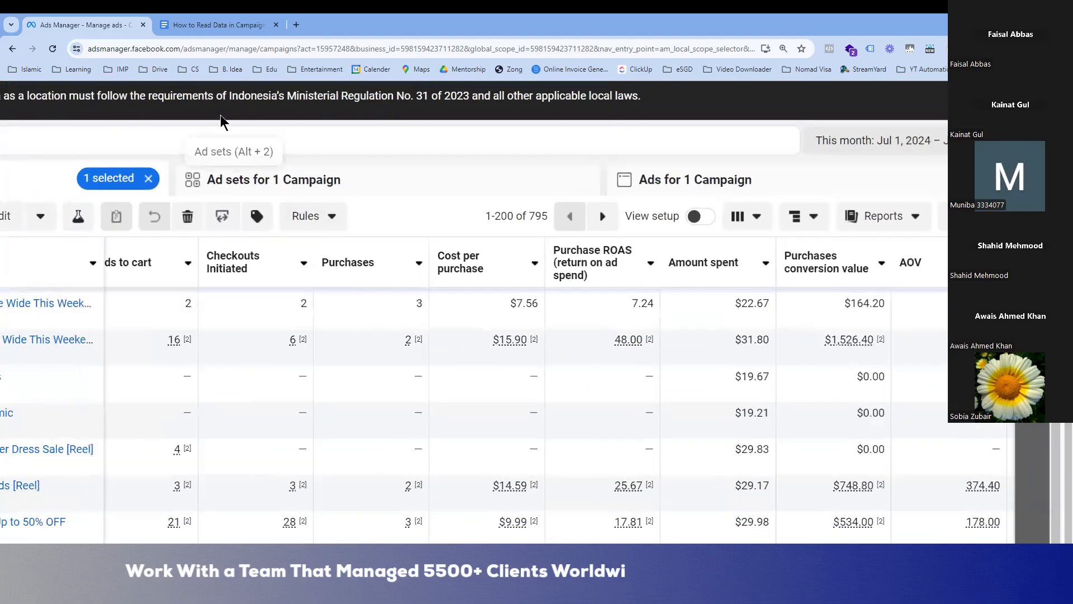
Switch to the How to Read Data in Campaigns Manager document and write "Set time Range" on the line above Customize Columns
{"action": "left_click", "coordinate": [179, 23]}
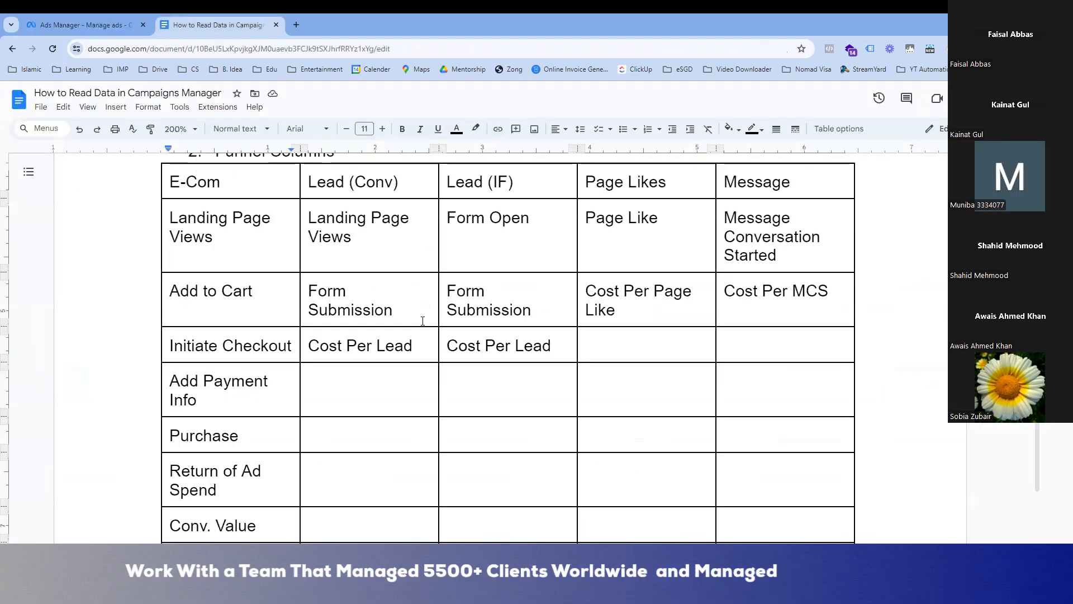
{"action": "scroll", "coordinate": [423, 320], "scroll_direction": "down", "scroll_amount": 1}
{"action": "scroll", "coordinate": [423, 320], "scroll_direction": "up", "scroll_amount": 2}
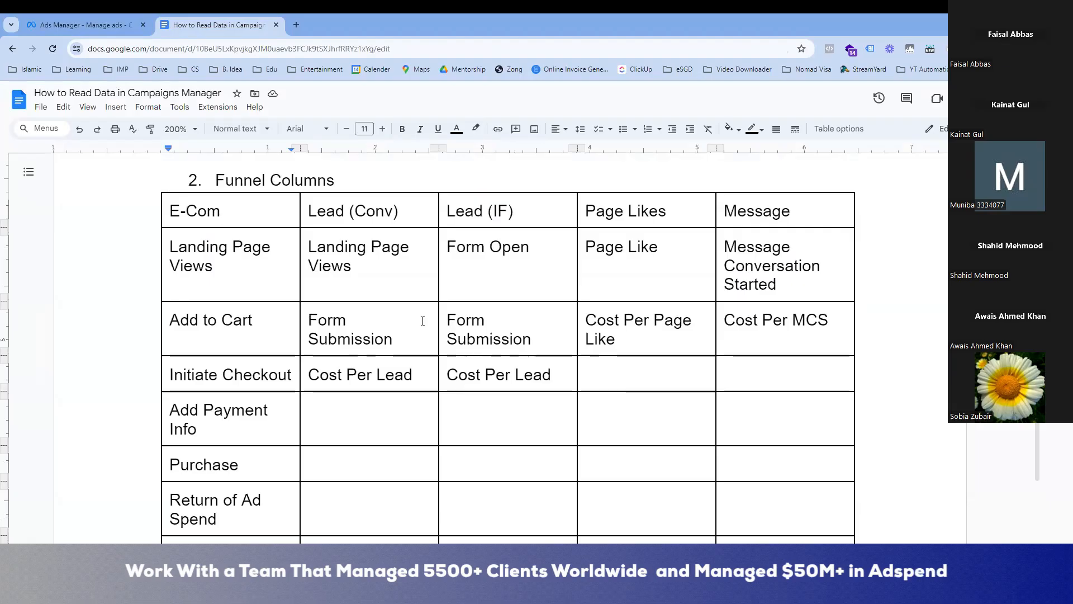
{"action": "scroll", "coordinate": [423, 320], "scroll_direction": "up", "scroll_amount": 2}
{"action": "scroll", "coordinate": [423, 320], "scroll_direction": "up", "scroll_amount": 3}
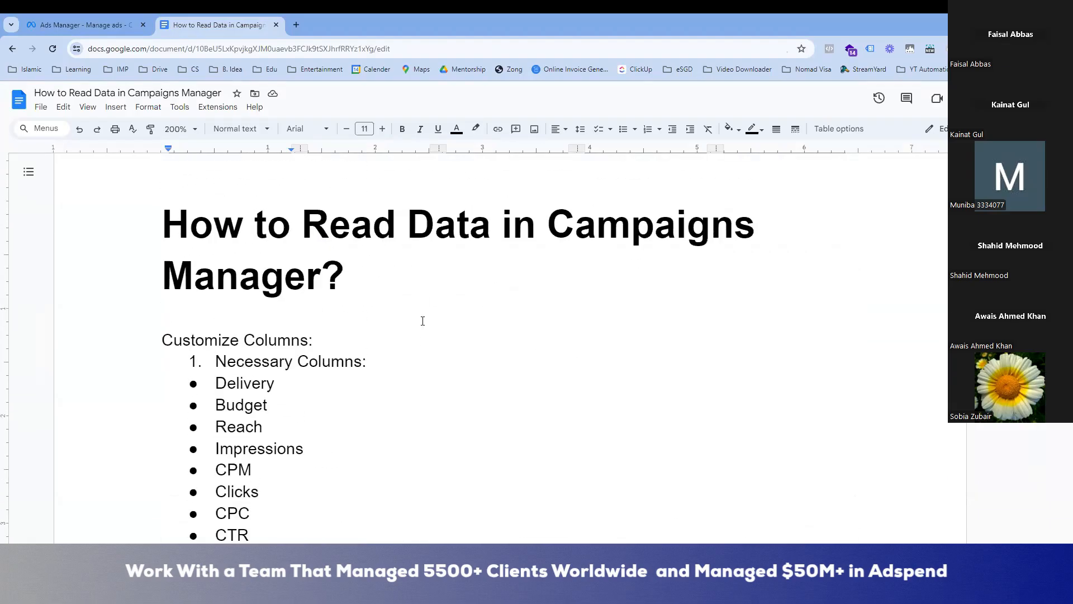
{"action": "left_click", "coordinate": [311, 321]}
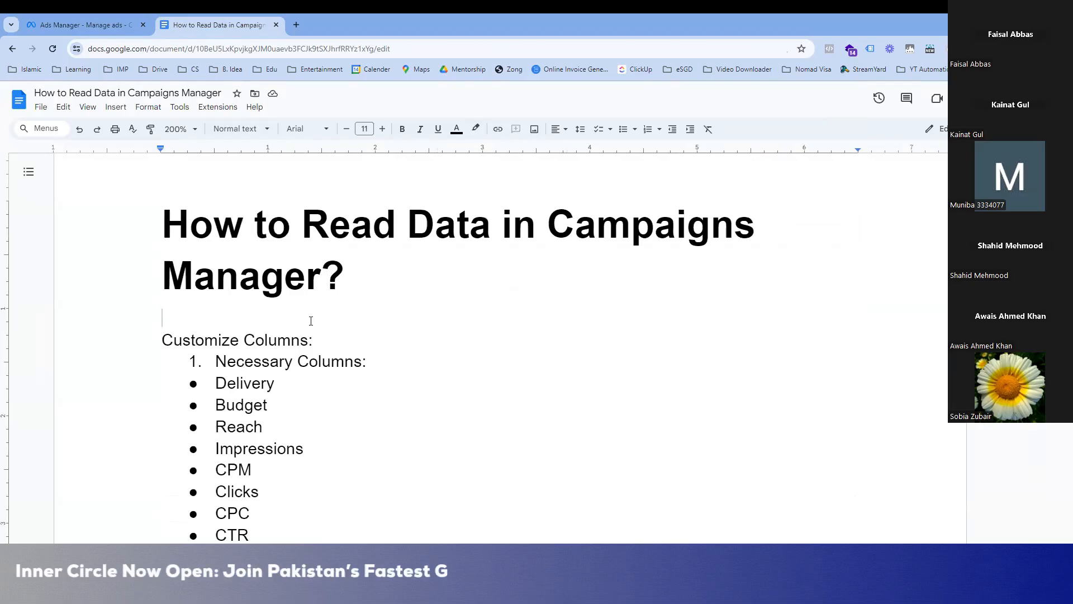
{"action": "type", "text": "Set "}
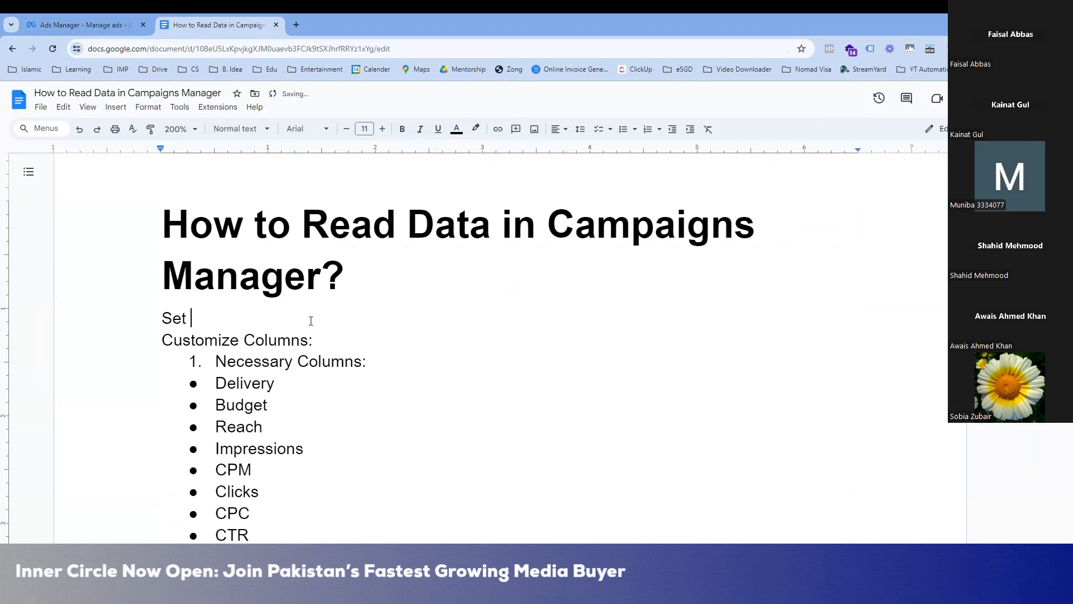
{"action": "type", "text": "time Ra"}
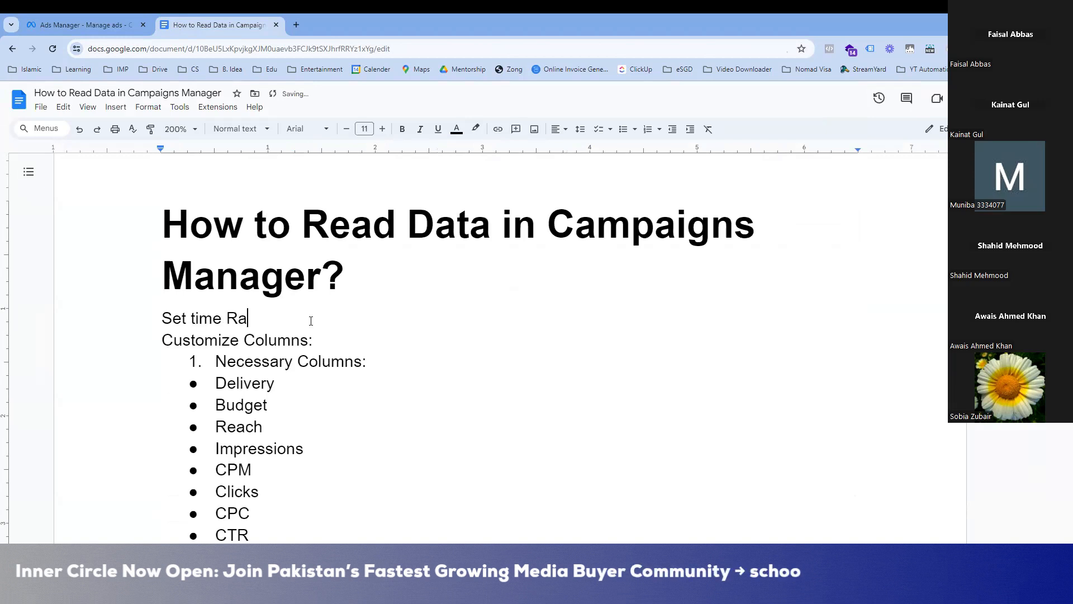
{"action": "type", "text": "nge"}
Capitalize the word "time" in the new line so it reads "Set Time Range"
{"action": "key", "text": "Left"}
{"action": "key", "text": "Left"}
{"action": "key", "text": "Left"}
{"action": "key", "text": "Left"}
{"action": "key", "text": "Left"}
{"action": "key", "text": "Left"}
{"action": "key", "text": "Left"}
{"action": "key", "text": "Left"}
{"action": "key", "text": "Left"}
{"action": "key", "text": "Left"}
{"action": "key", "text": "Left"}
{"action": "key", "text": "Right"}
{"action": "key", "text": "Right"}
{"action": "key", "text": "Right"}
{"action": "key", "text": "BackSpace"}
{"action": "type", "text": "T"}
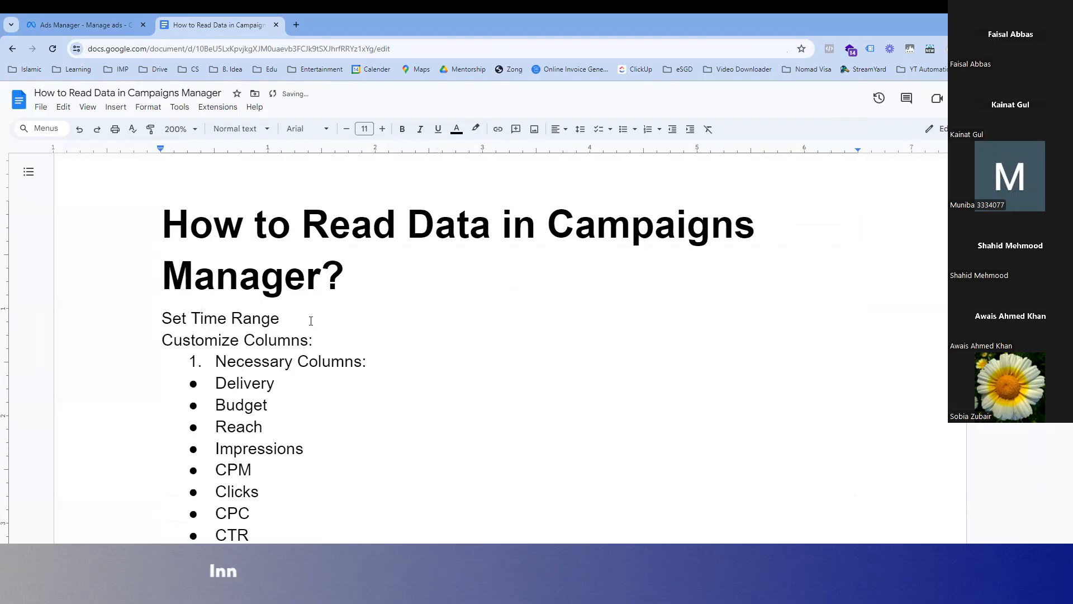
Switch to Ads Manager and change the reporting date range to Last month
{"action": "left_click", "coordinate": [92, 23]}
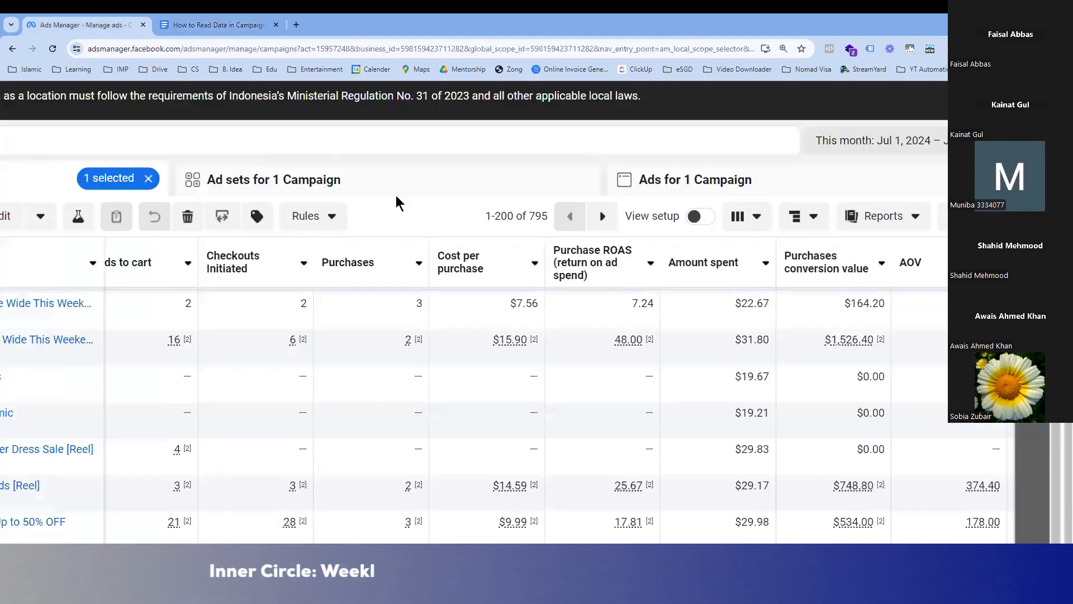
{"action": "left_click", "coordinate": [823, 140]}
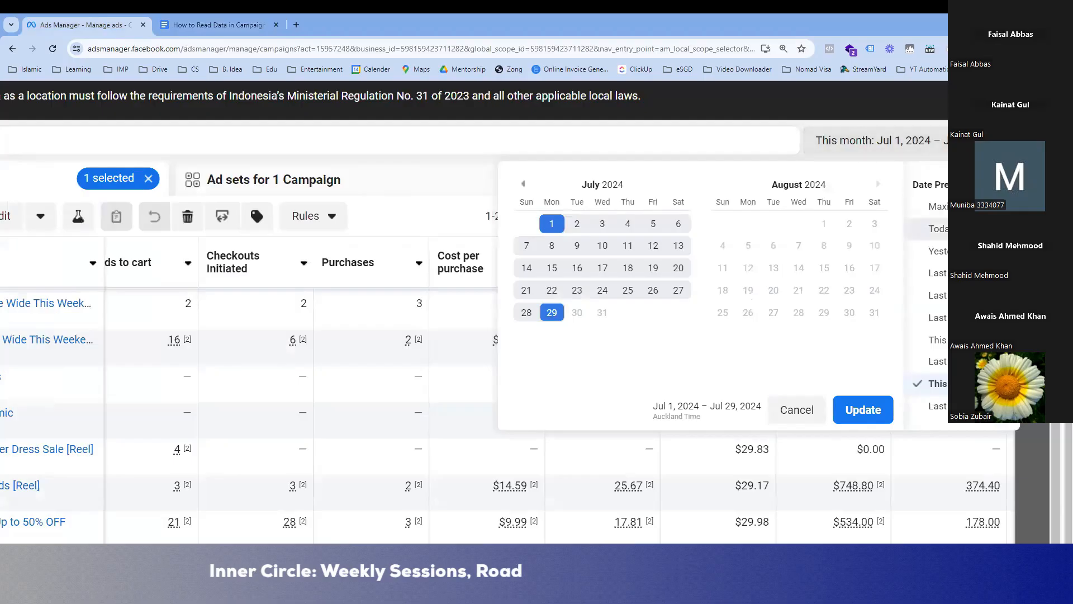
{"action": "left_click", "coordinate": [937, 406]}
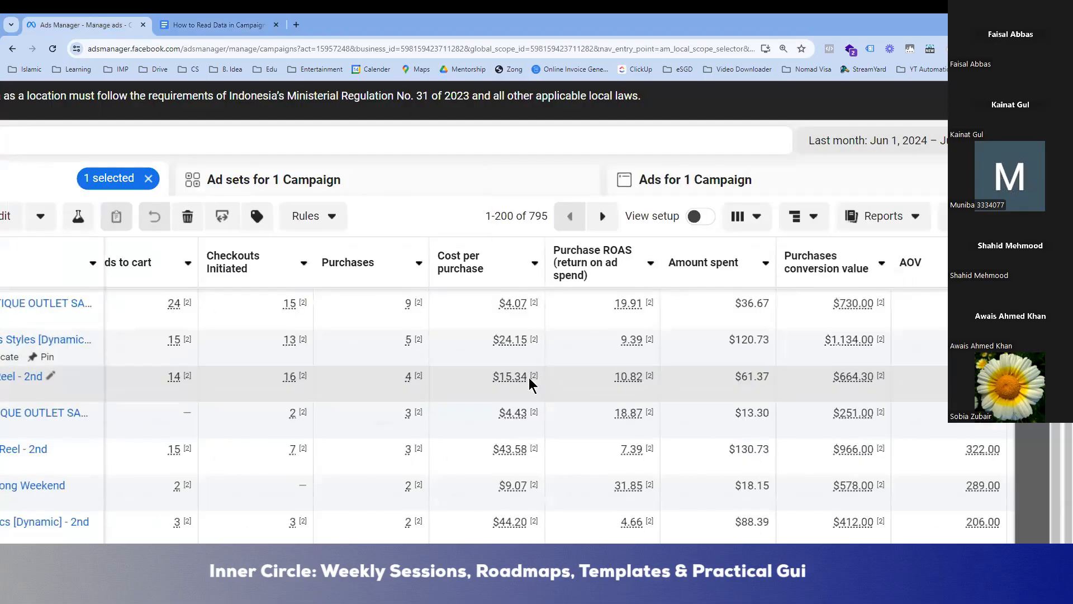
Review the campaigns' last-month results and delivery status, including the recommendation on the active Flattering Winter Dresses campaign
{"action": "scroll", "coordinate": [530, 383], "scroll_direction": "down", "scroll_amount": 5}
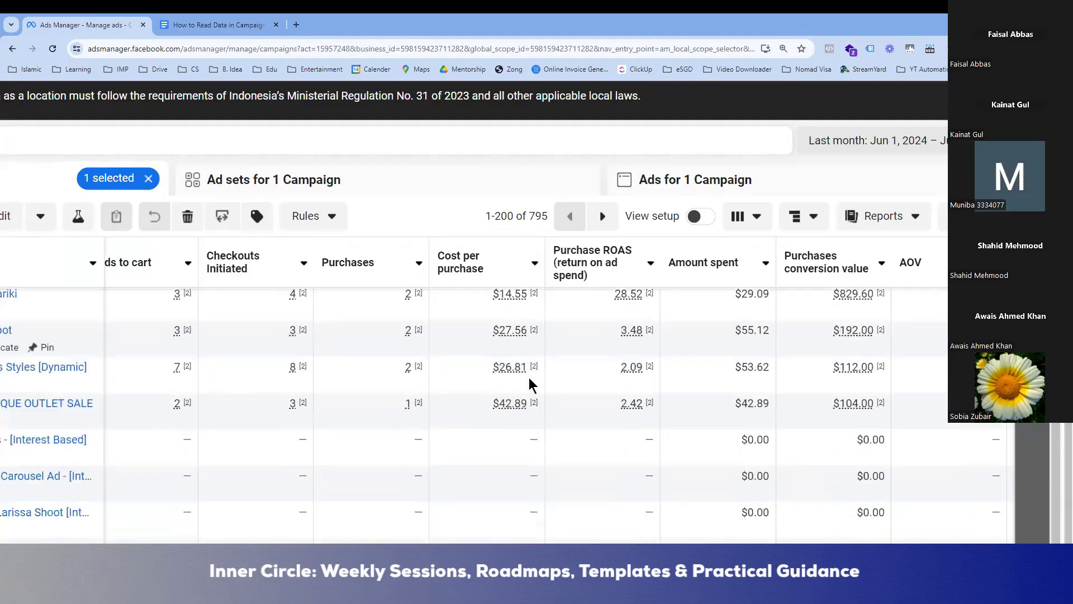
{"action": "scroll", "coordinate": [530, 383], "scroll_direction": "left", "scroll_amount": 4}
{"action": "scroll", "coordinate": [530, 383], "scroll_direction": "left", "scroll_amount": 10}
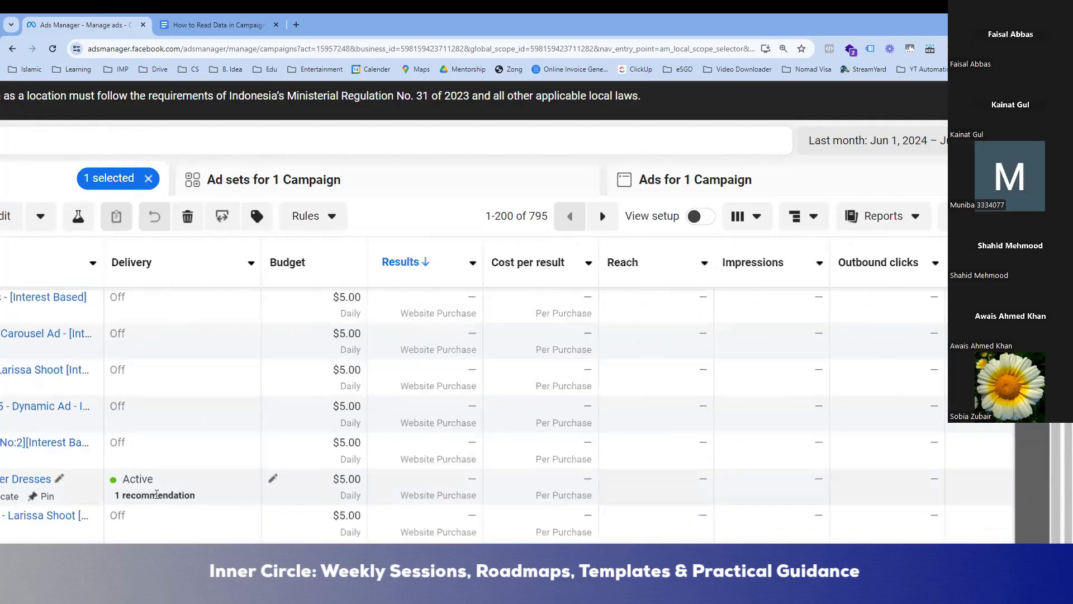
{"action": "scroll", "coordinate": [87, 484], "scroll_direction": "left", "scroll_amount": 2}
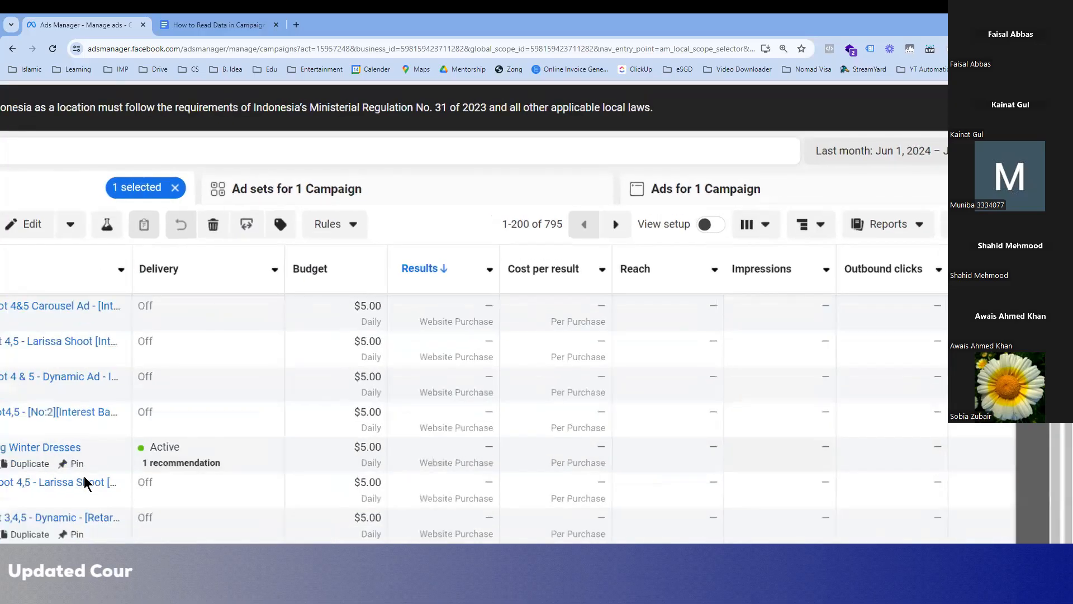
{"action": "mouse_move", "coordinate": [217, 461]}
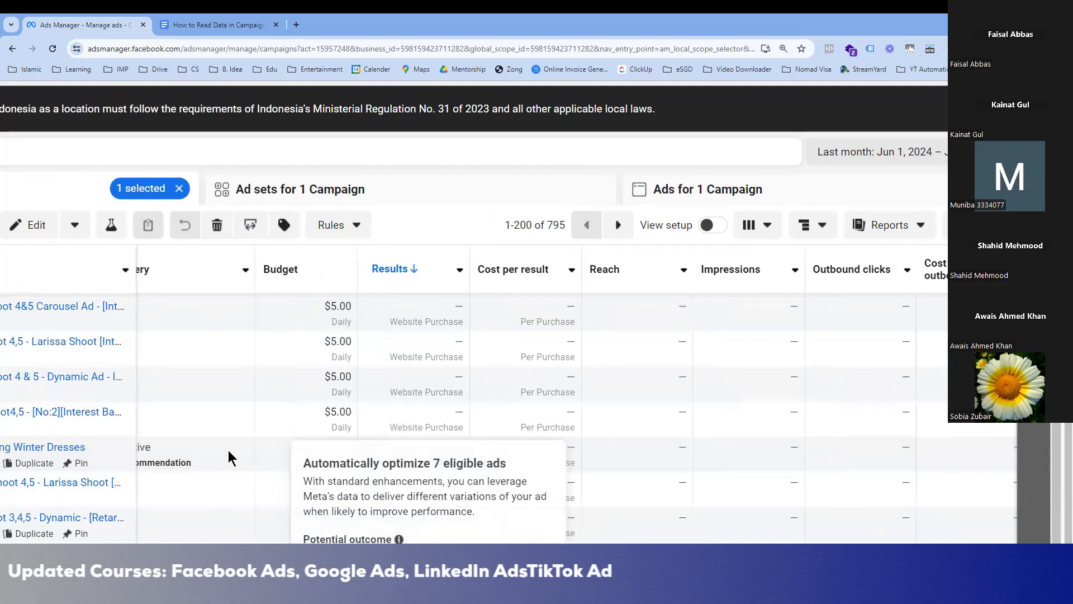
Review the campaigns' last-month metric columns, from delivery and results through reach, clicks, adds to cart and purchases to AOV
{"action": "scroll", "coordinate": [229, 450], "scroll_direction": "right", "scroll_amount": 2}
{"action": "scroll", "coordinate": [568, 452], "scroll_direction": "right", "scroll_amount": 2}
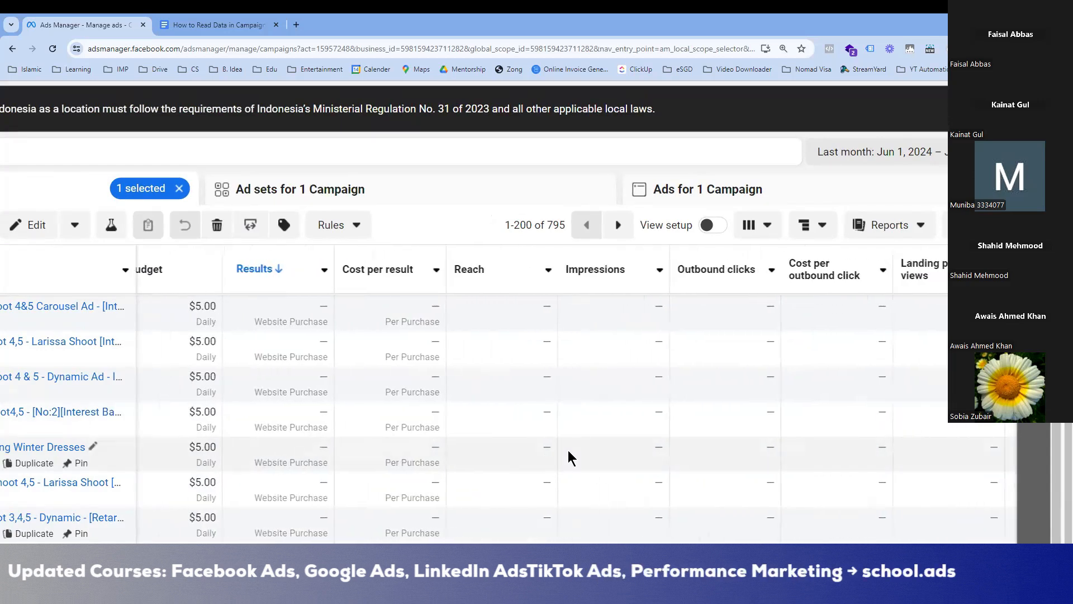
{"action": "scroll", "coordinate": [650, 464], "scroll_direction": "right", "scroll_amount": 4}
{"action": "scroll", "coordinate": [651, 463], "scroll_direction": "right", "scroll_amount": 3}
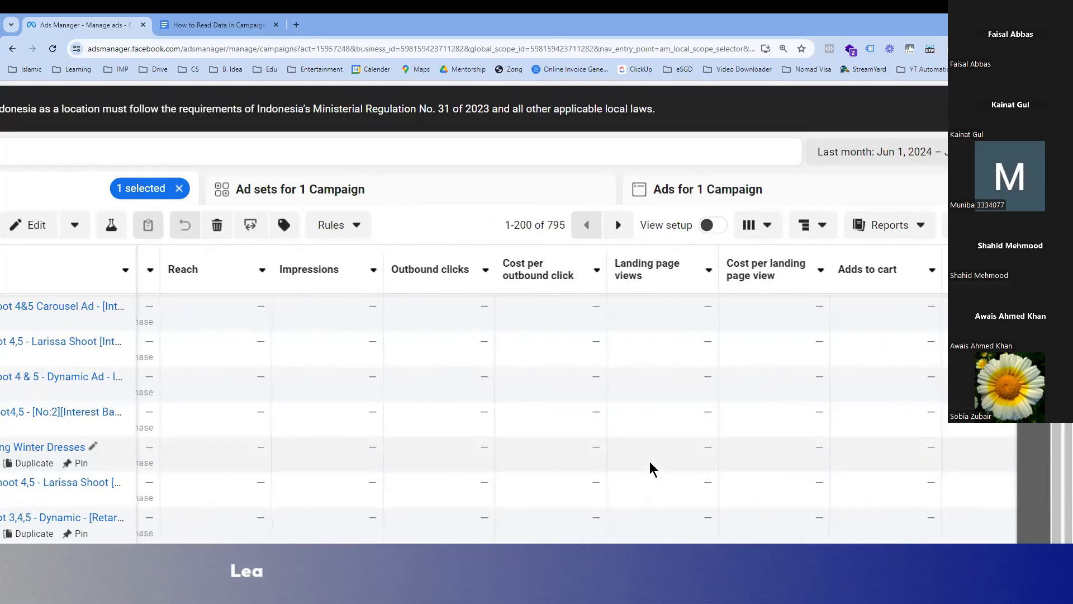
{"action": "scroll", "coordinate": [650, 463], "scroll_direction": "right", "scroll_amount": 13}
{"action": "scroll", "coordinate": [650, 461], "scroll_direction": "right", "scroll_amount": 3}
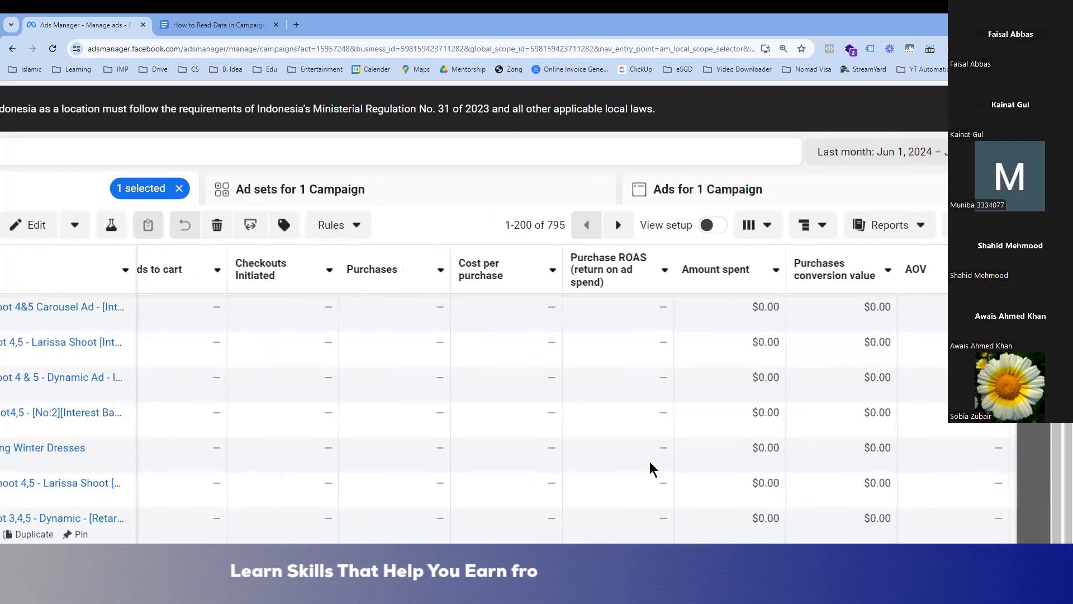
{"action": "scroll", "coordinate": [650, 461], "scroll_direction": "left", "scroll_amount": 17}
{"action": "scroll", "coordinate": [650, 462], "scroll_direction": "left", "scroll_amount": 8}
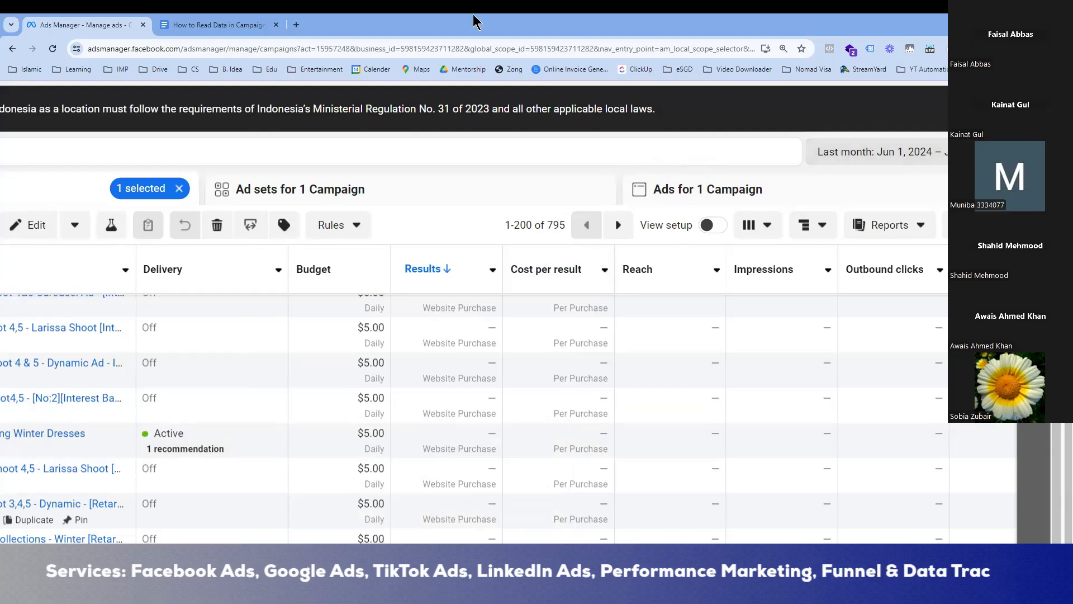
Switch to the How to Read Data in Campaigns Manager document and review its Funnel Columns table, especially the E-Com stages from Landing Page Views to Purchase
{"action": "left_click", "coordinate": [224, 21]}
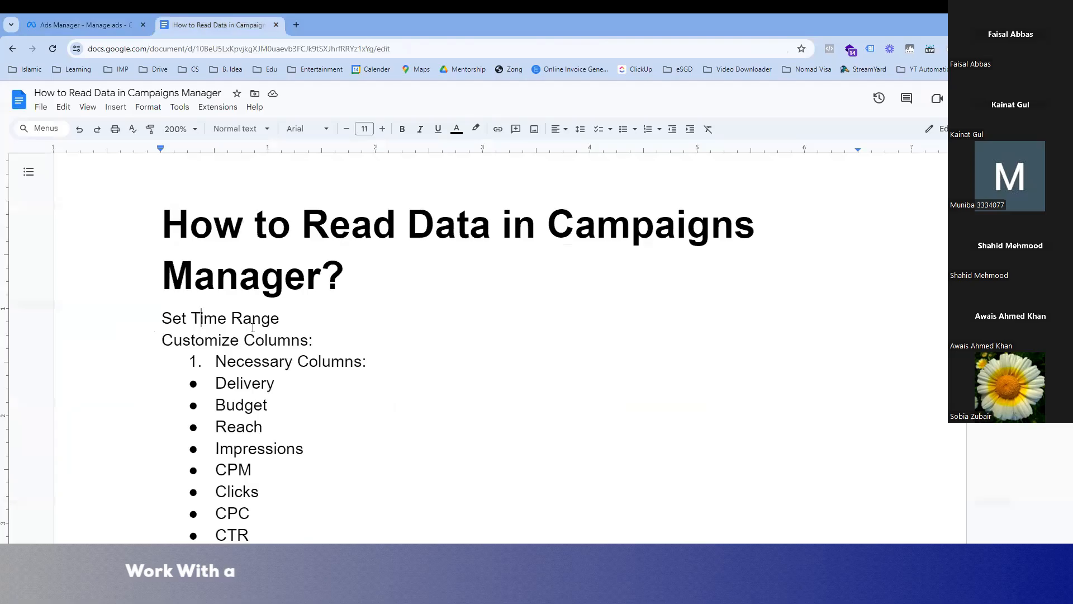
{"action": "scroll", "coordinate": [252, 328], "scroll_direction": "down", "scroll_amount": 1}
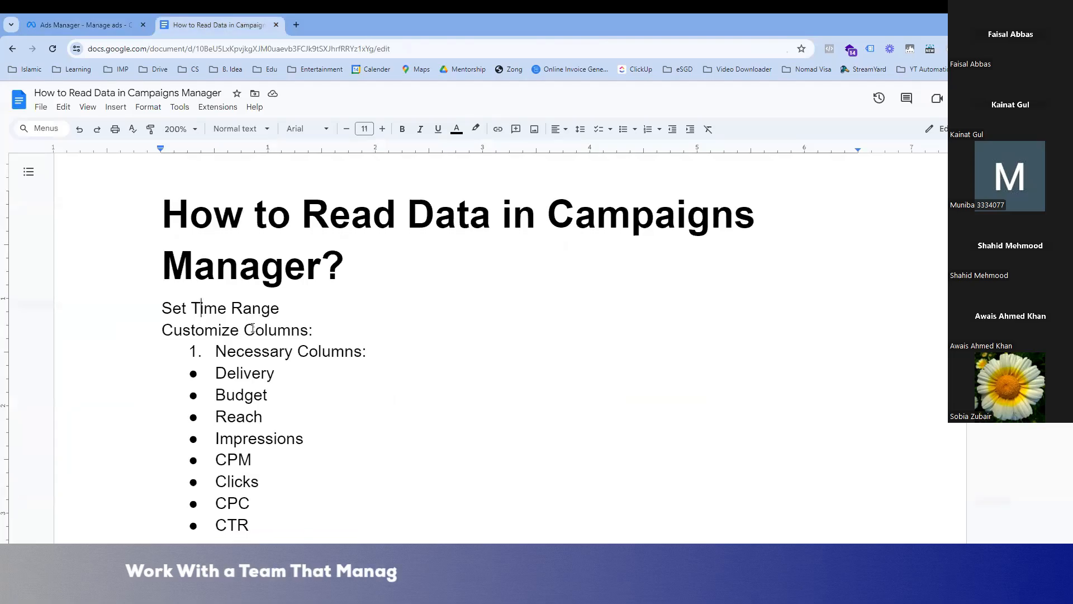
{"action": "scroll", "coordinate": [253, 327], "scroll_direction": "down", "scroll_amount": 7}
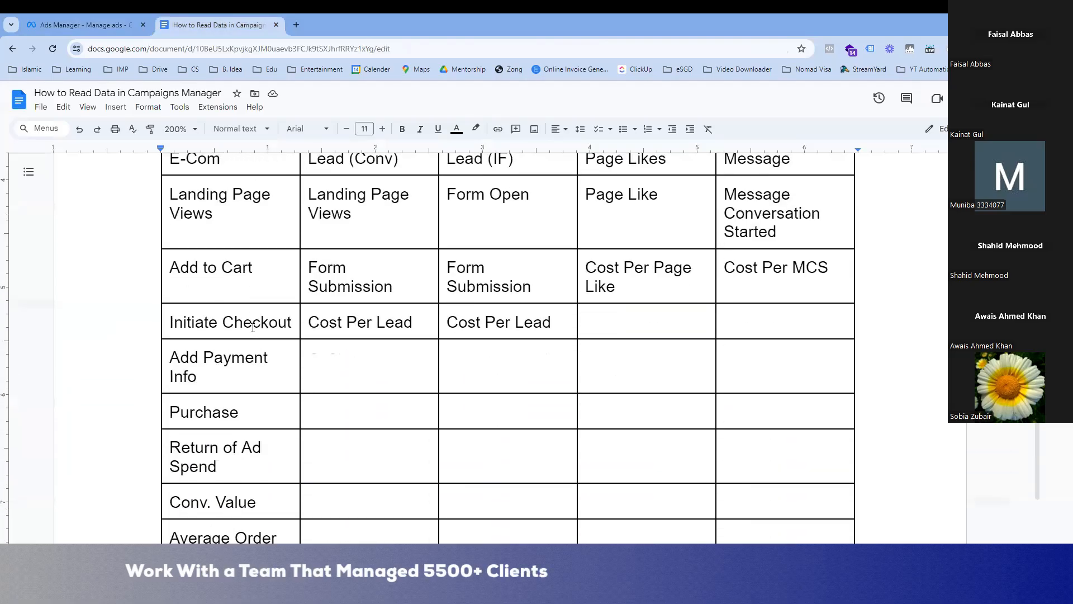
{"action": "scroll", "coordinate": [252, 328], "scroll_direction": "down", "scroll_amount": 4}
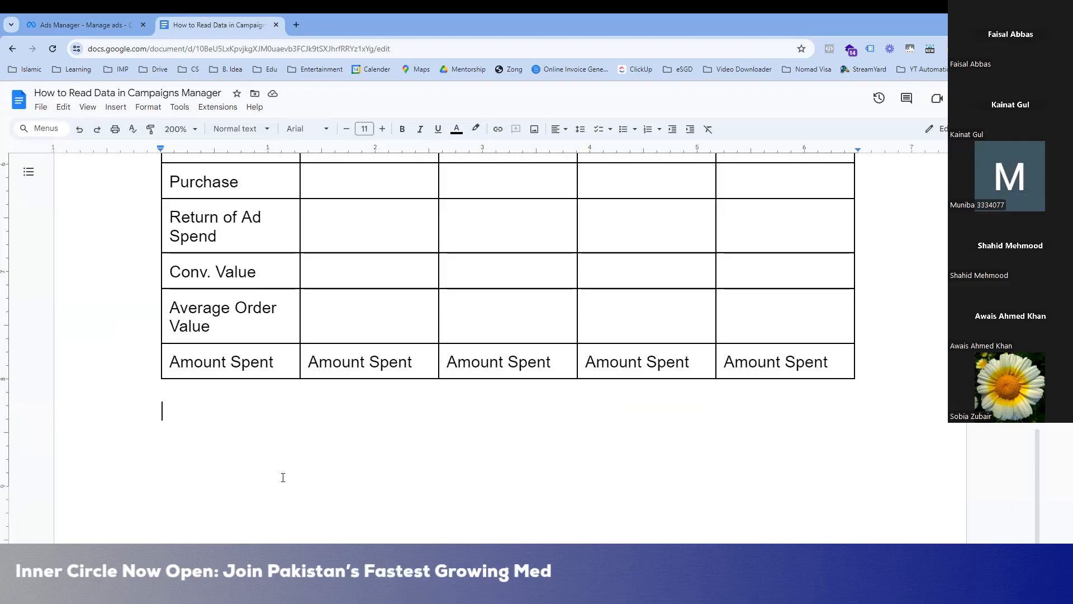
{"action": "scroll", "coordinate": [283, 477], "scroll_direction": "up", "scroll_amount": 4}
{"action": "scroll", "coordinate": [283, 477], "scroll_direction": "down", "scroll_amount": 2}
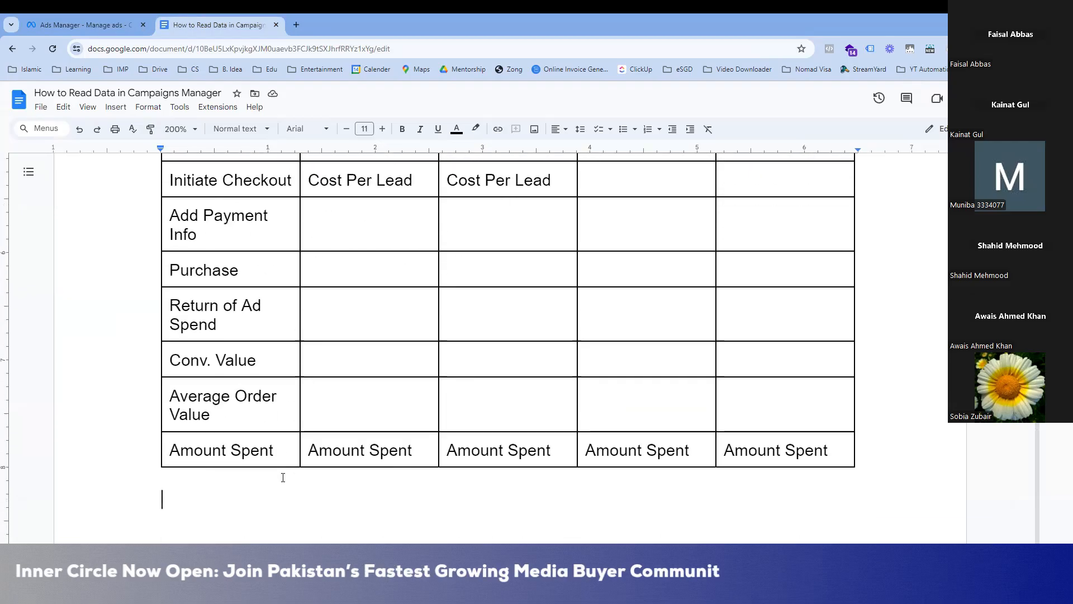
{"action": "scroll", "coordinate": [283, 477], "scroll_direction": "up", "scroll_amount": 3}
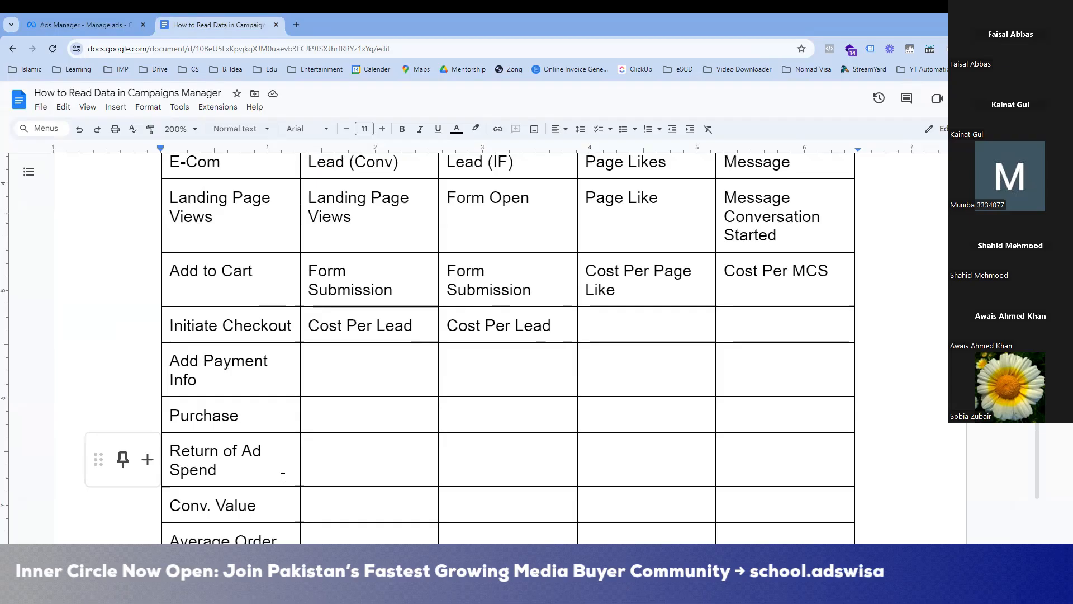
{"action": "scroll", "coordinate": [283, 477], "scroll_direction": "up", "scroll_amount": 2}
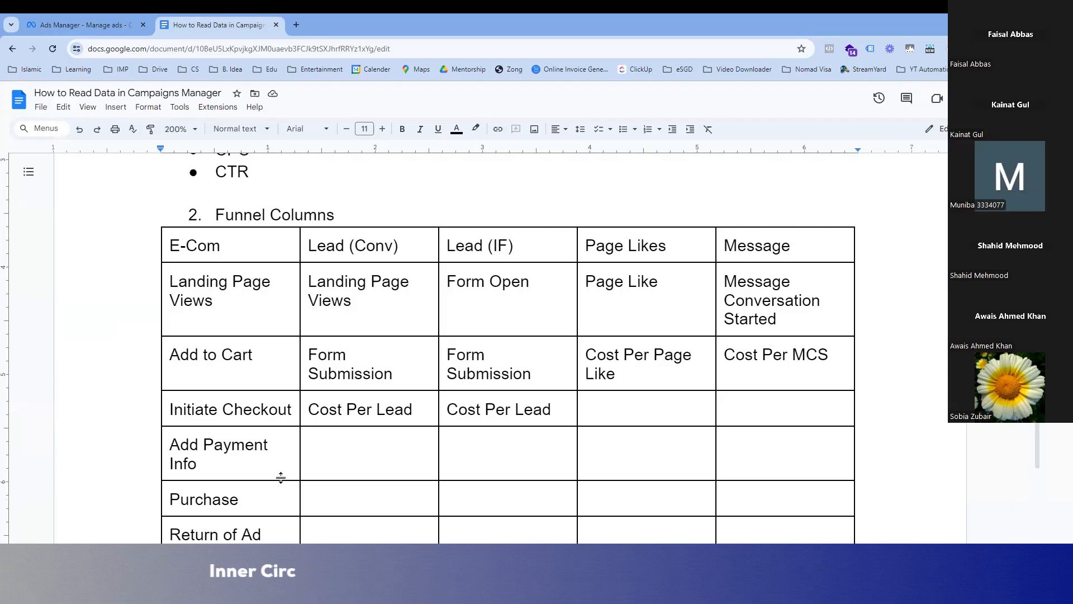
{"action": "scroll", "coordinate": [280, 477], "scroll_direction": "down", "scroll_amount": 1}
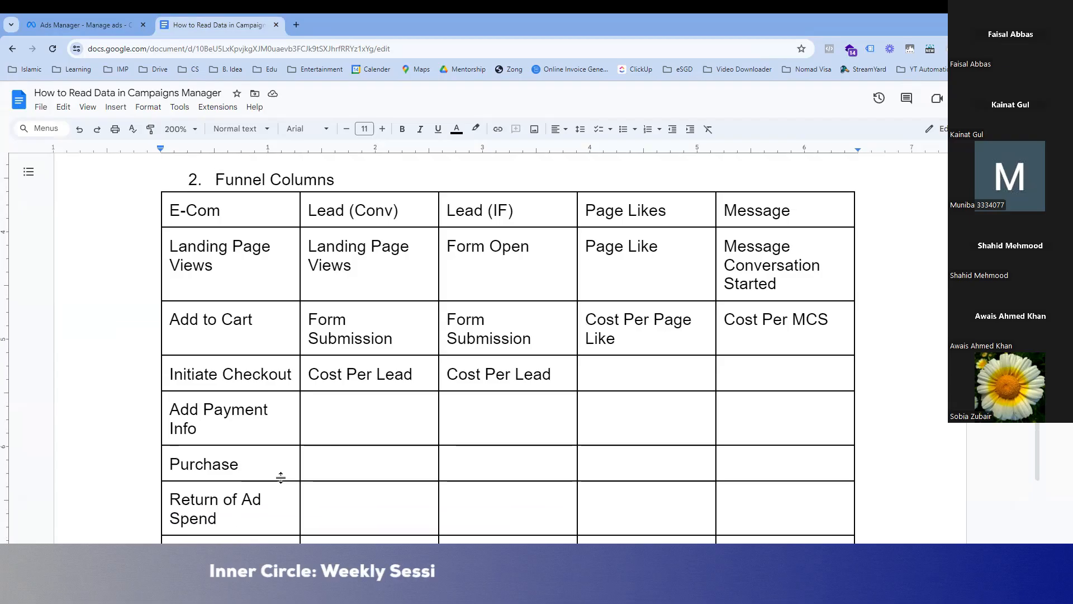
{"action": "left_click_drag", "start_coordinate": [251, 465], "coordinate": [187, 255]}
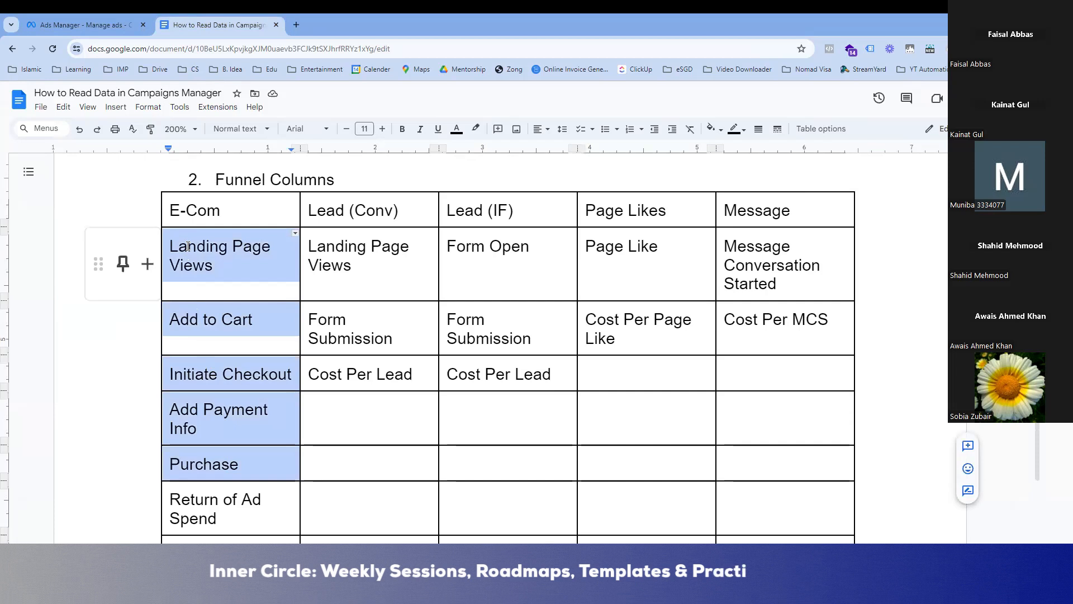
Write the line "How to Optimize Campaigns:" below the Funnel Columns table and start a new line under it
{"action": "scroll", "coordinate": [213, 416], "scroll_direction": "down", "scroll_amount": 5}
{"action": "left_click", "coordinate": [212, 412]}
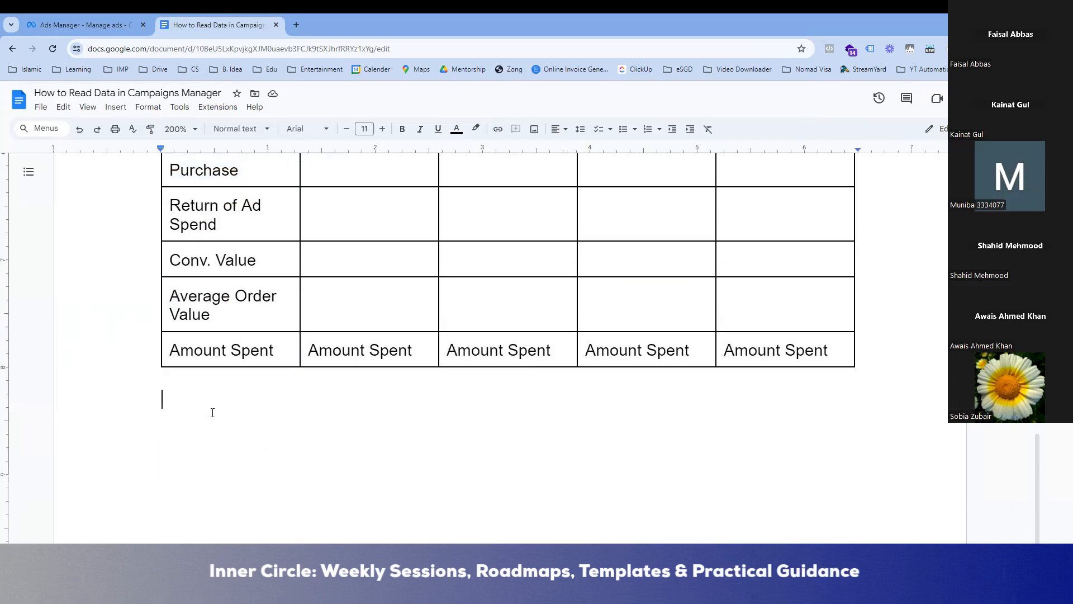
{"action": "type", "text": "How to Optimiz"}
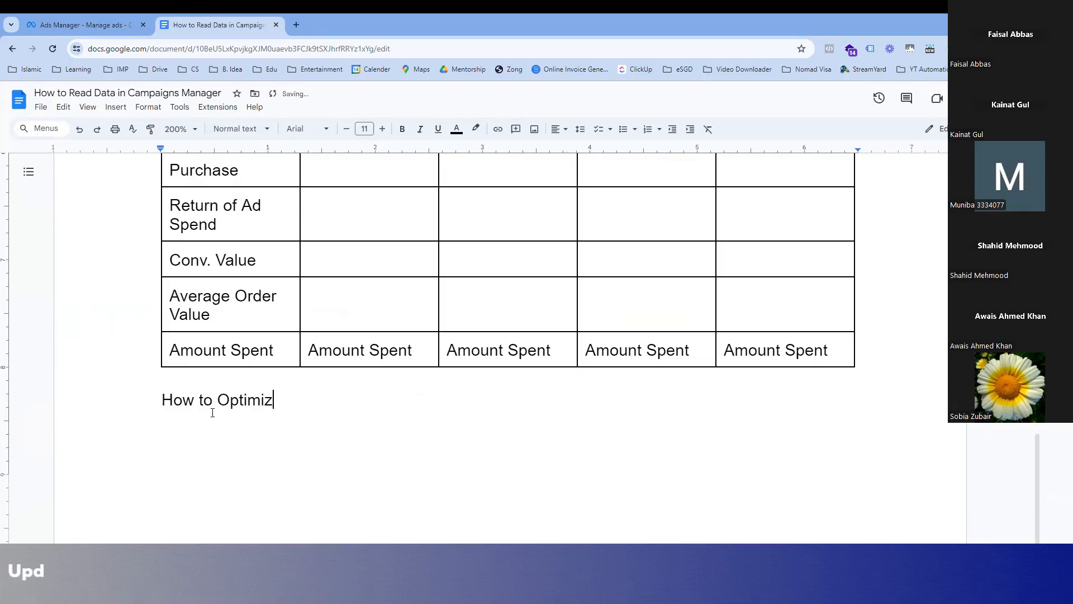
{"action": "type", "text": "e Campaigns:"}
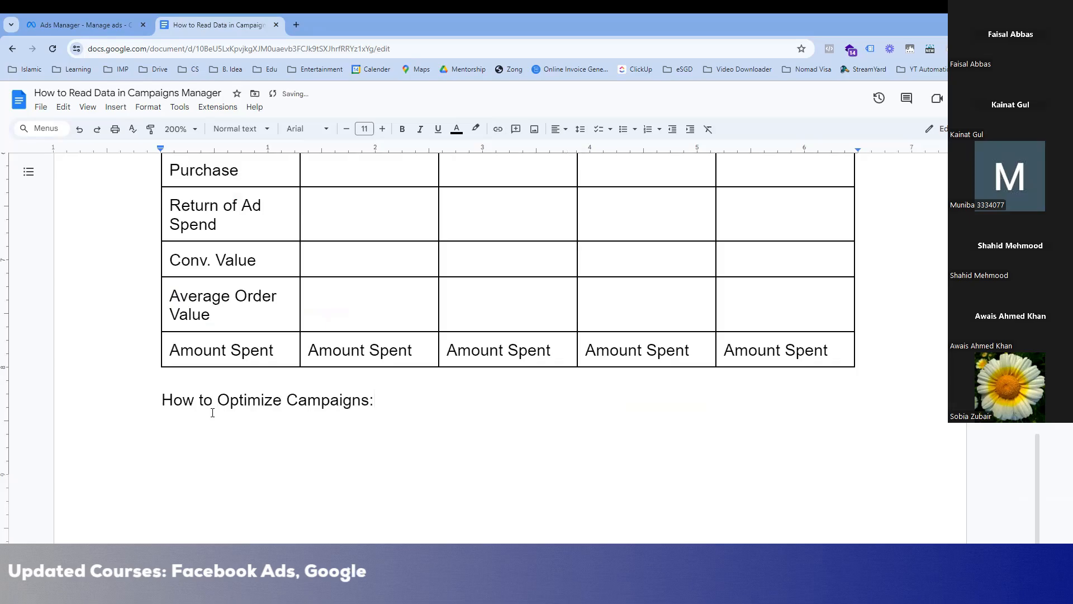
{"action": "key", "text": "Return"}
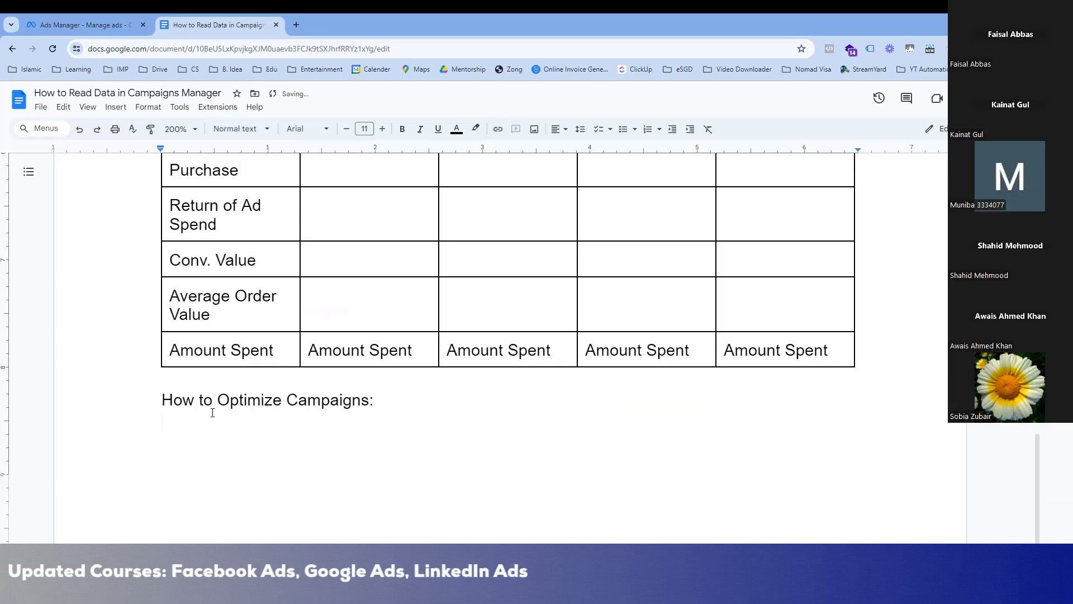
Write the funnel sequence "Ad View > Click > LPV > ATC > Checkout > Payment > Purchase" under the How to Optimize Campaigns line
{"action": "type", "text": "Ad Vi"}
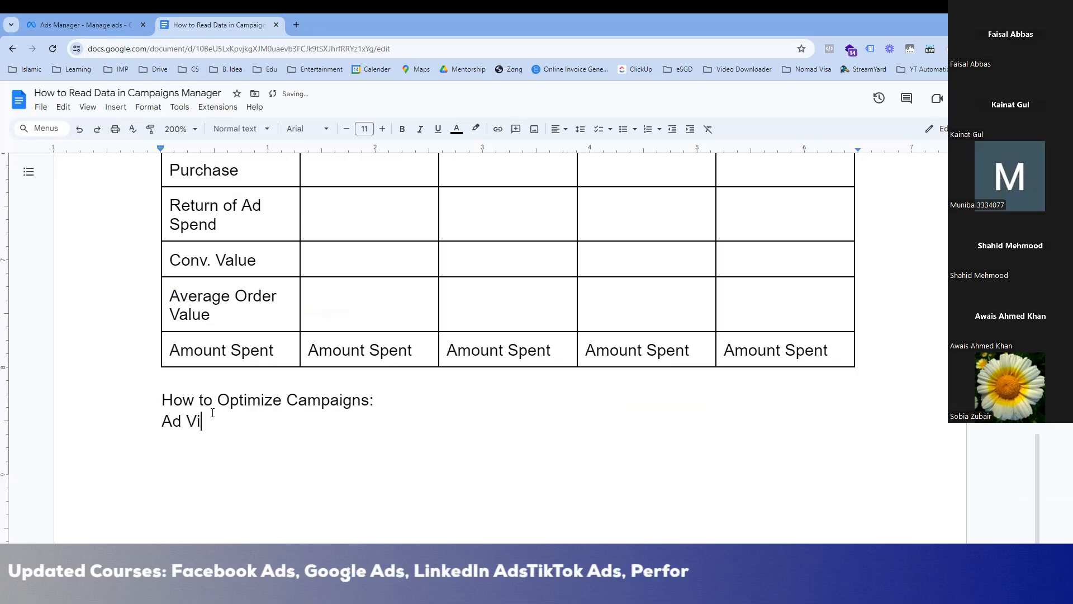
{"action": "type", "text": "ew > "}
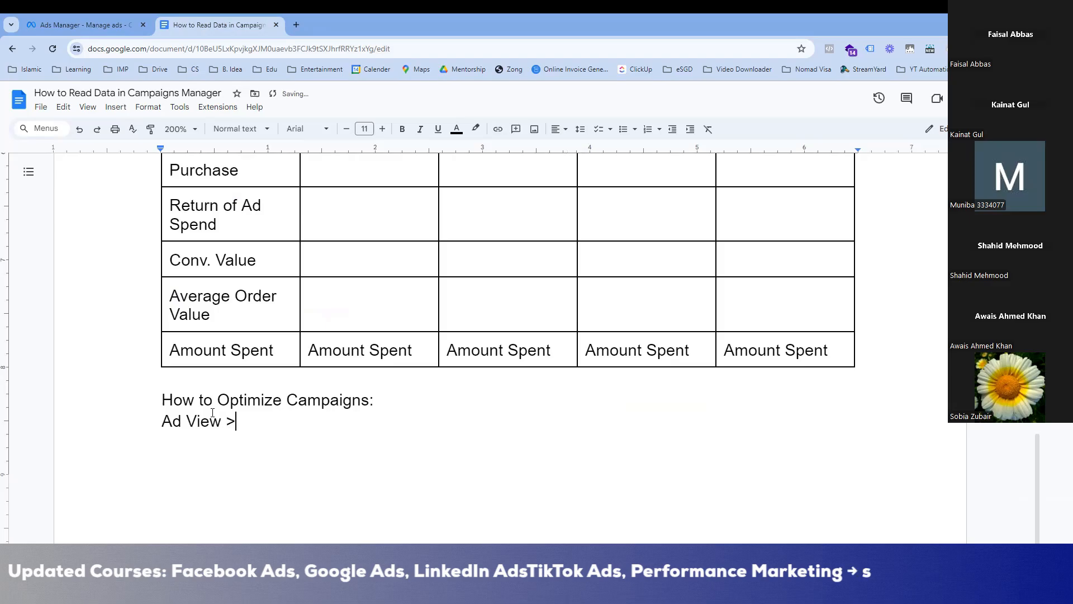
{"action": "type", "text": "Cl"}
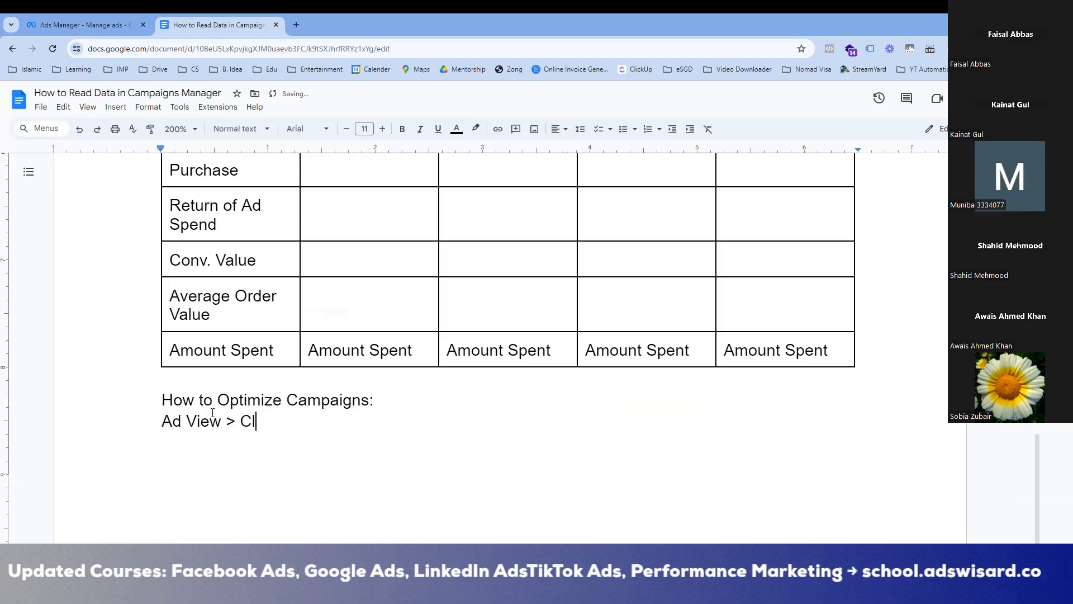
{"action": "type", "text": "ick > LPV "}
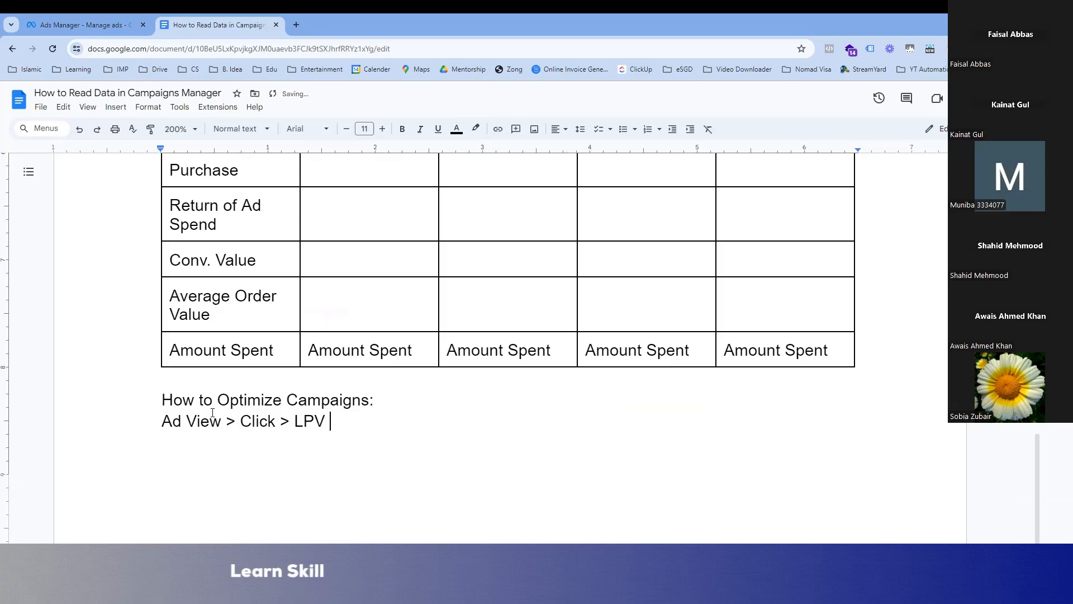
{"action": "type", "text": "> ATC >"}
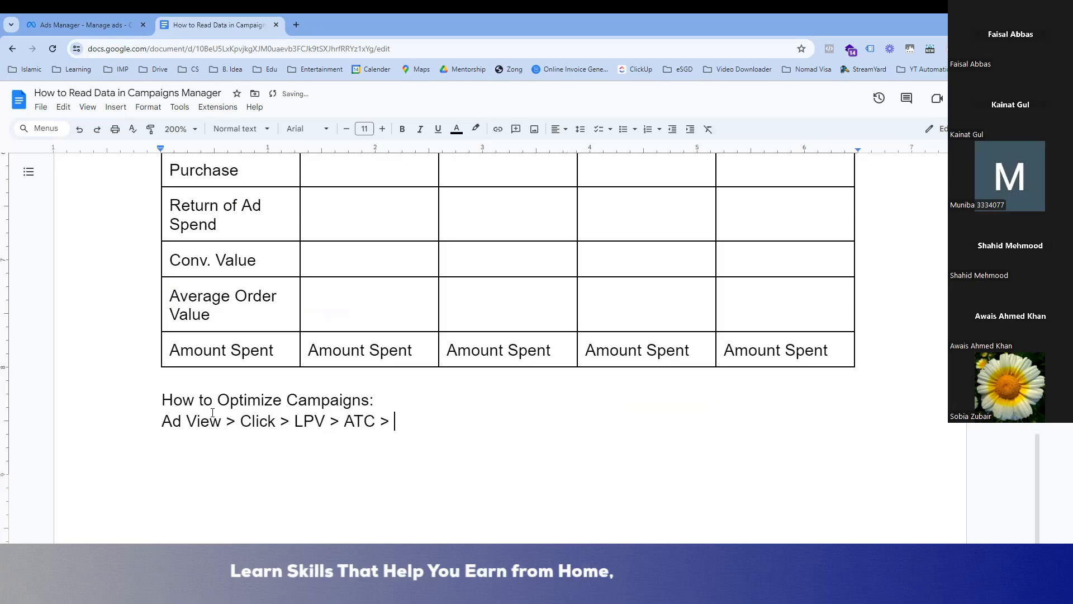
{"action": "type", "text": " Ch"}
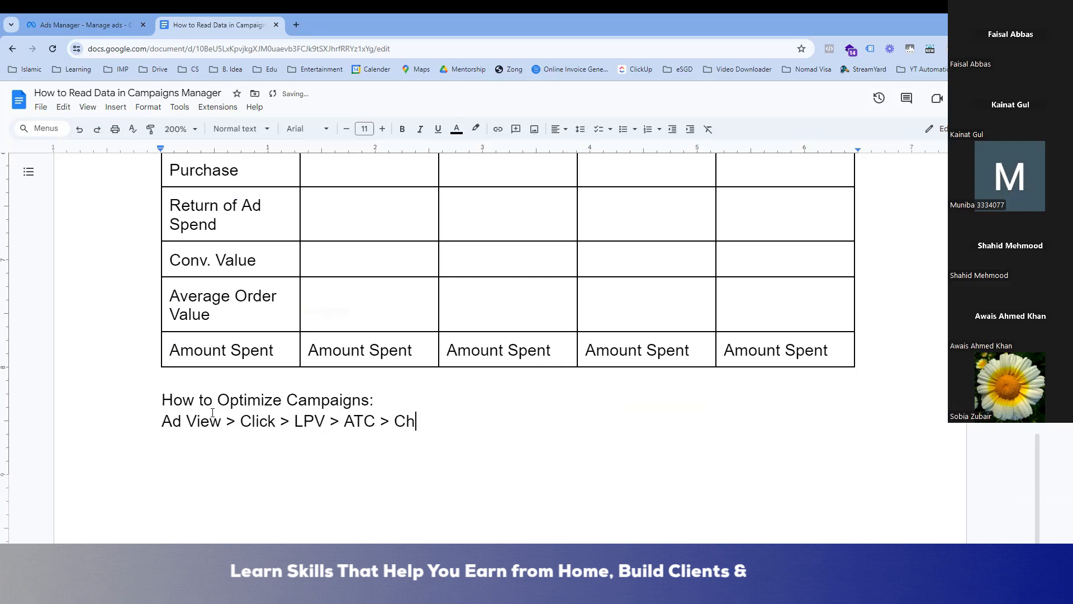
{"action": "type", "text": "eckout >"}
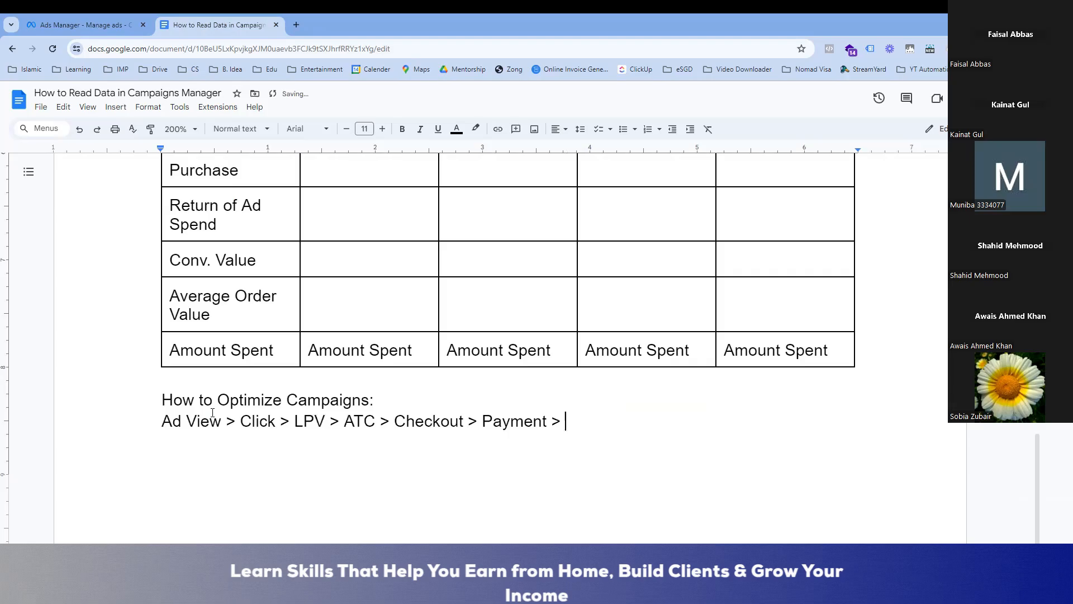
{"action": "type", "text": "Payment > Purchase"}
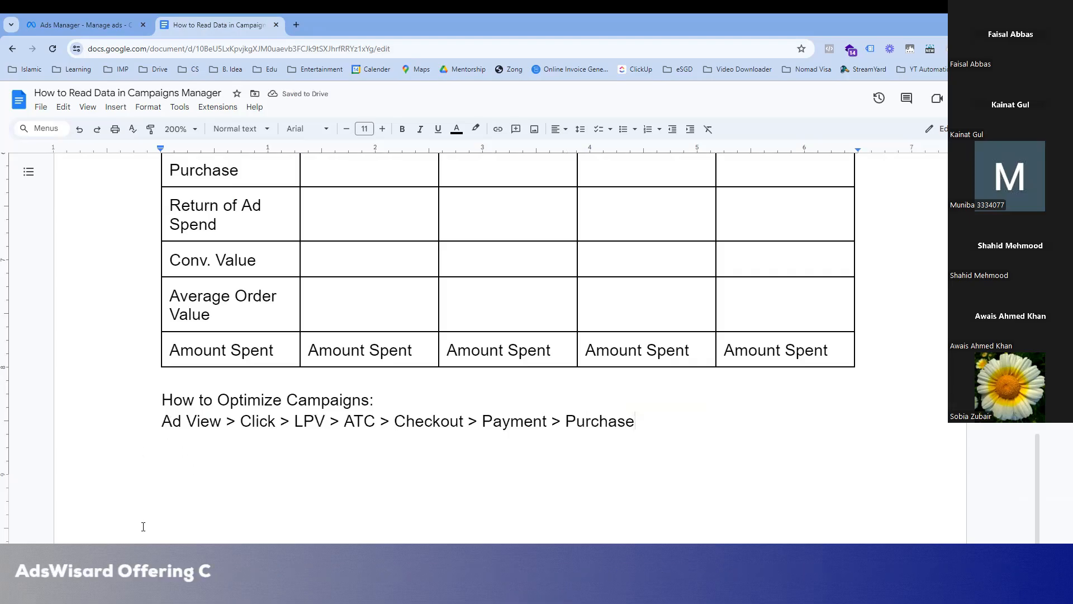
{"action": "left_click_drag", "start_coordinate": [566, 423], "coordinate": [164, 425]}
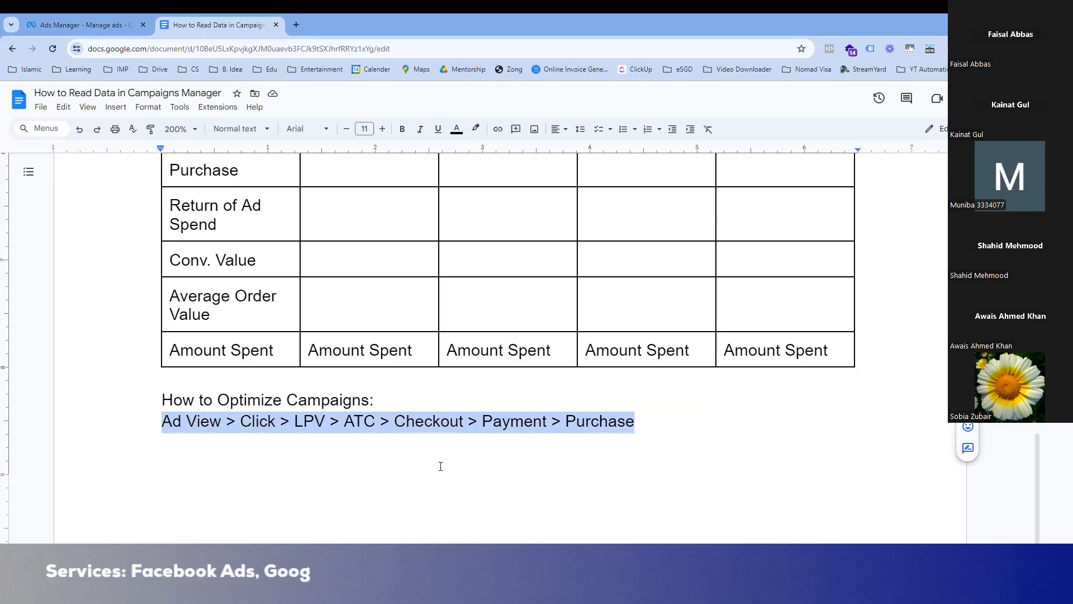
Add "(3-5 Days" after the colon on the How to Optimize Campaigns line
{"action": "double_click", "coordinate": [400, 400]}
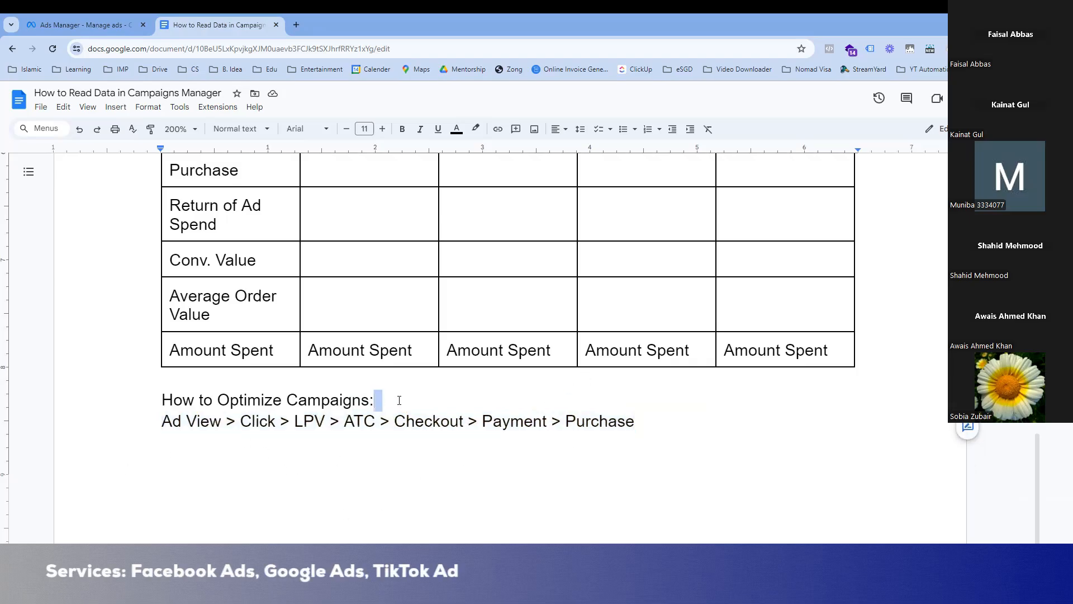
{"action": "type", "text": "("}
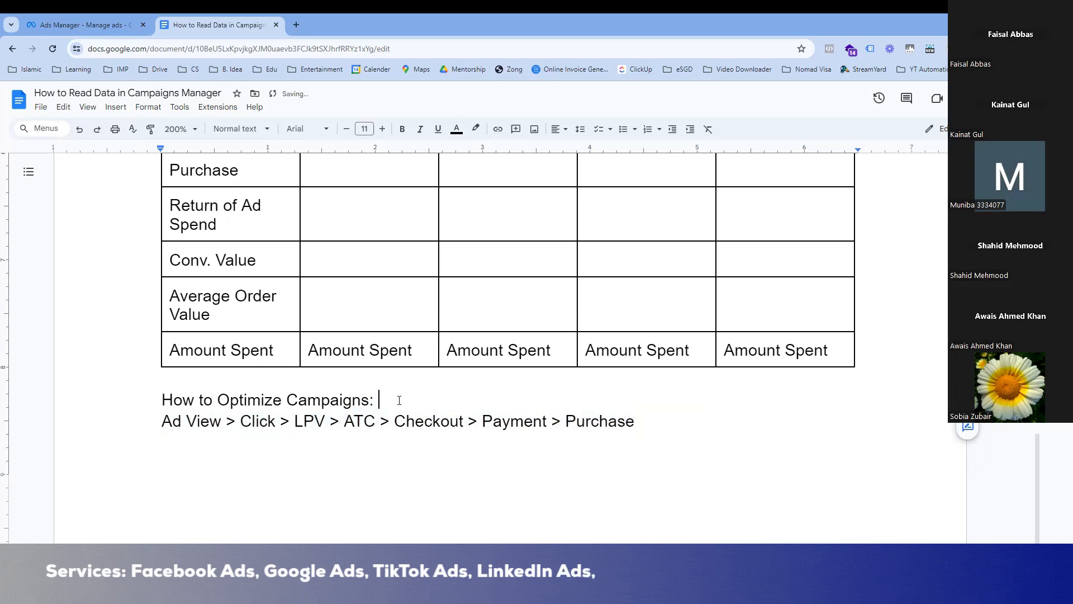
{"action": "type", "text": "3-5"}
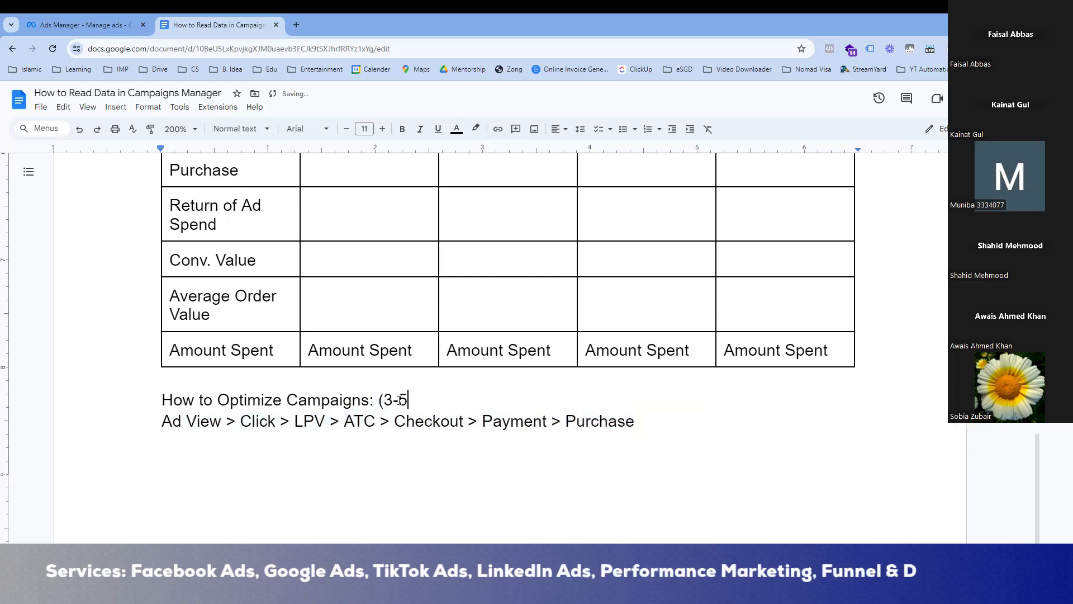
{"action": "type", "text": " din"}
{"action": "key", "text": "BackSpace"}
{"action": "type", "text": "Days"}
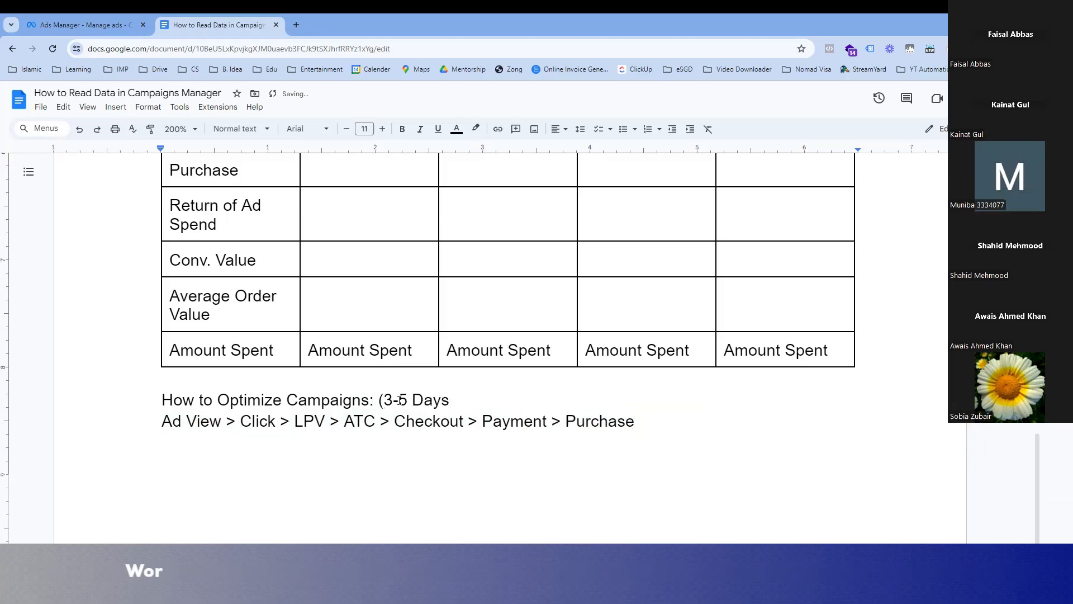
Extend the How to Optimize Campaigns line with " and 3/5%)" and insert an empty line below it
{"action": "type", "text": " and"}
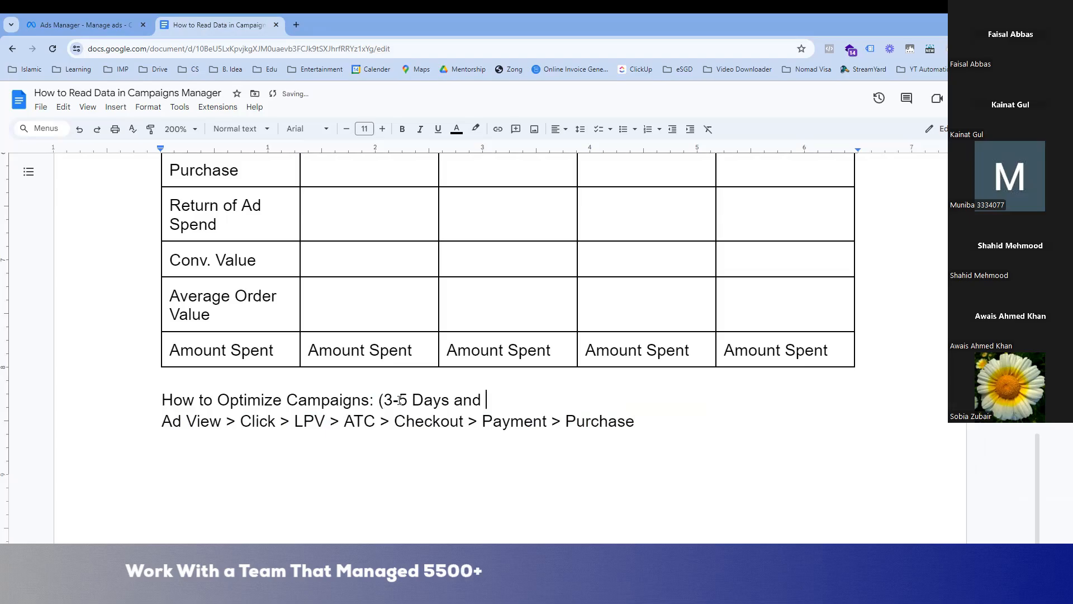
{"action": "type", "text": "$"}
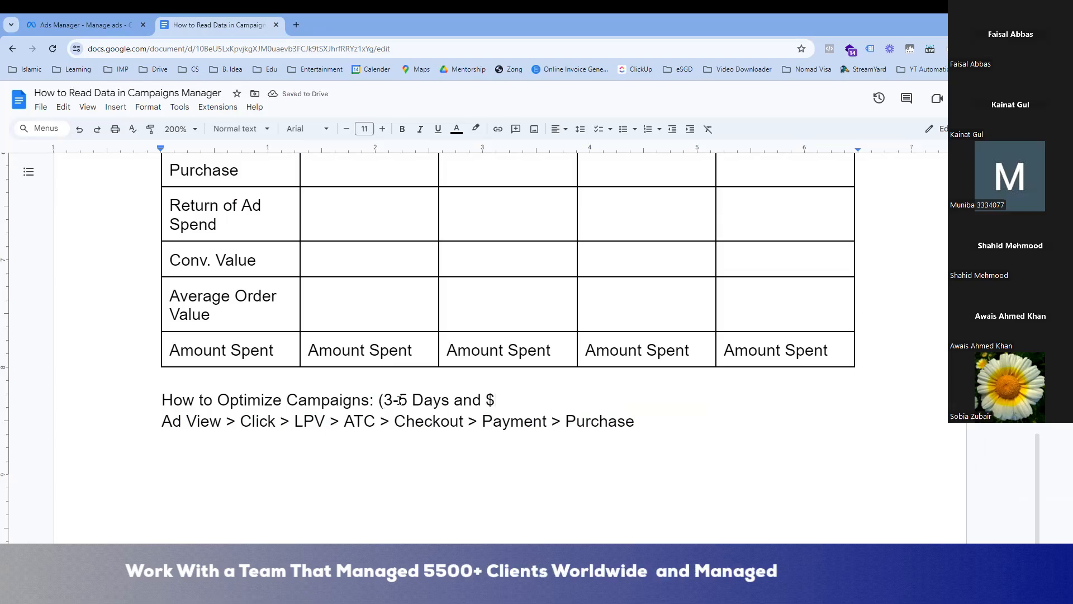
{"action": "key", "text": "BackSpace"}
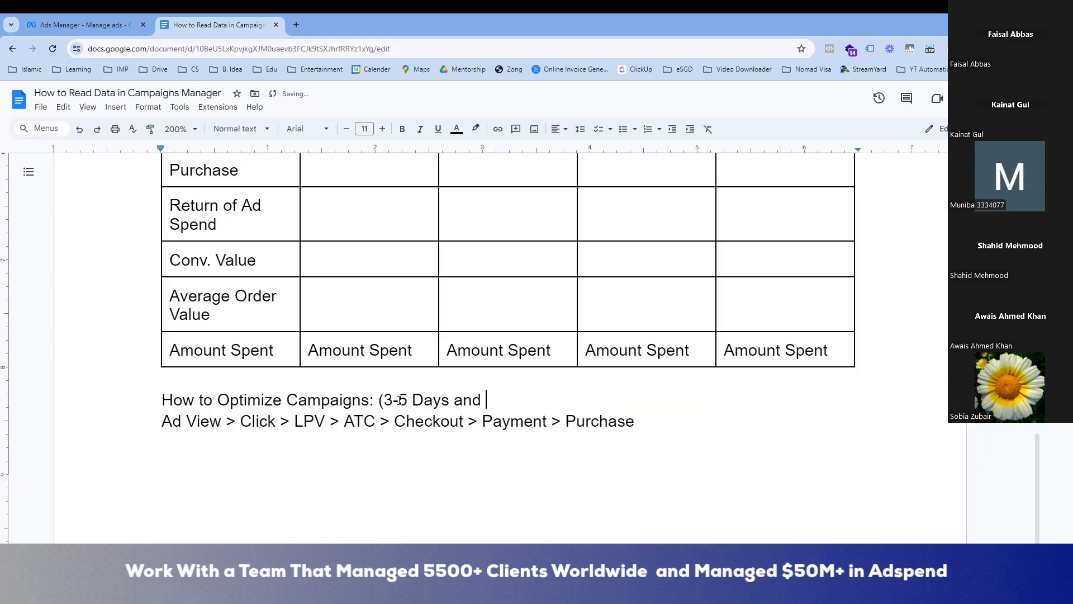
{"action": "type", "text": "3"}
{"action": "type", "text": ".5"}
{"action": "key", "text": "BackSpace"}
{"action": "key", "text": "BackSpace"}
{"action": "type", "text": "/"}
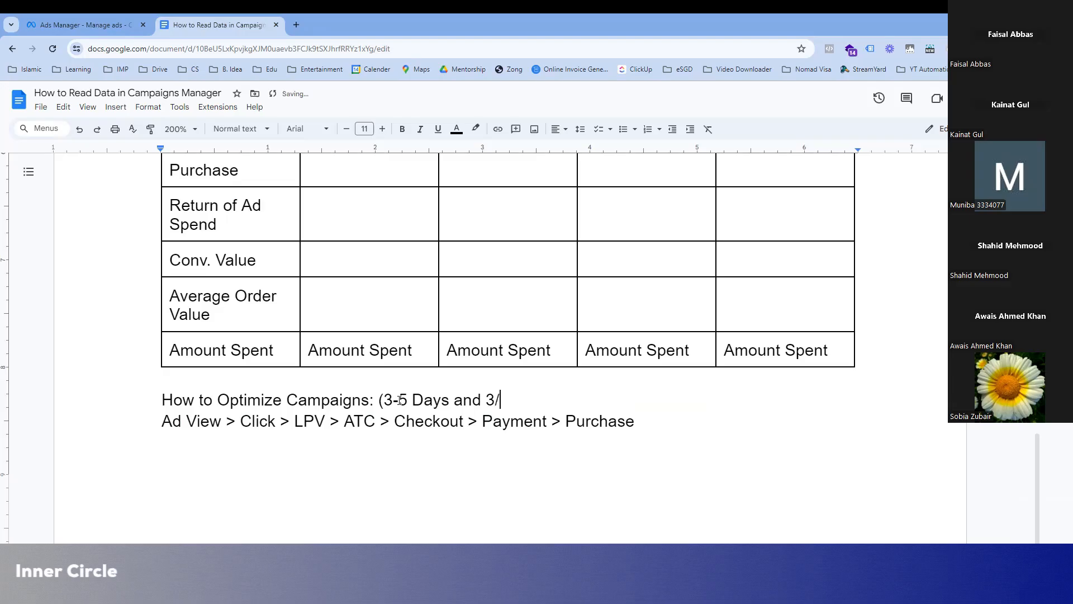
{"action": "type", "text": "5%"}
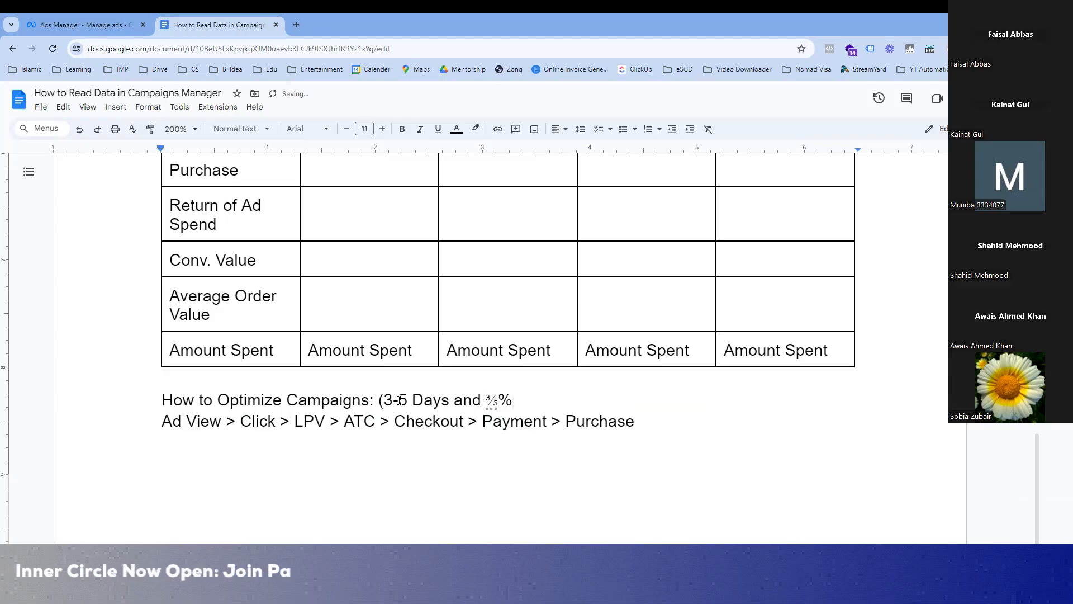
{"action": "key", "text": "ctrl+z"}
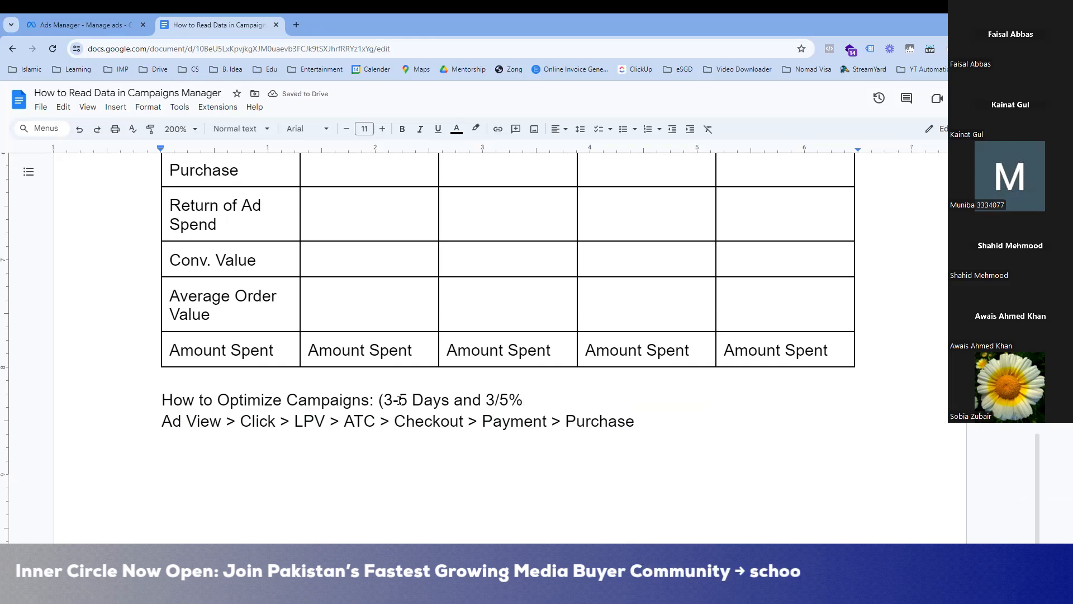
{"action": "type", "text": ")"}
{"action": "key", "text": "Return"}
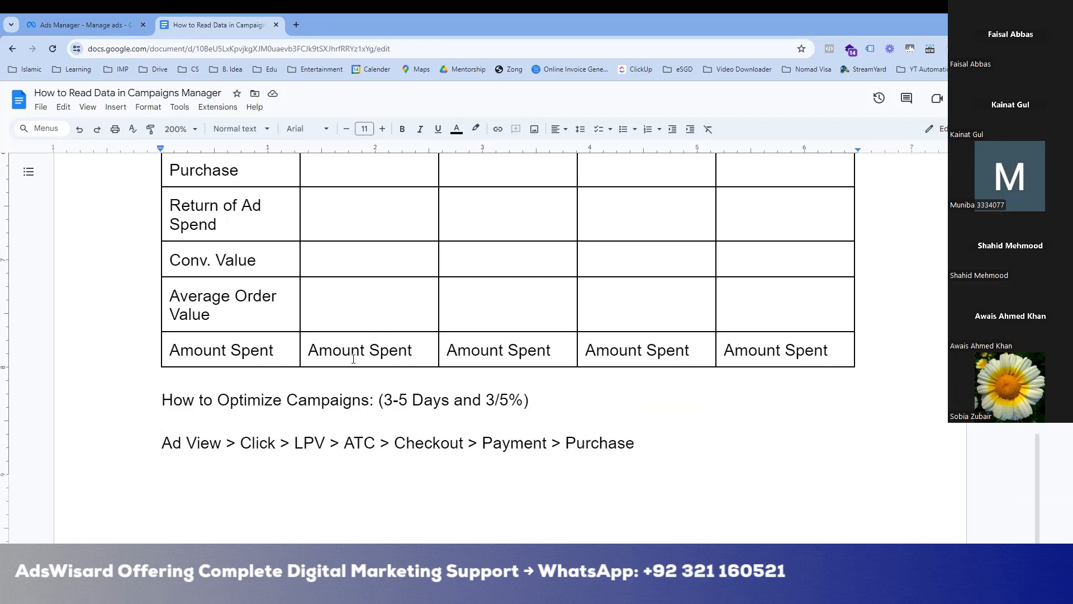
Replace the percent sign after 3/5 in the How to Optimize Campaigns line with " Time", inside the closing parenthesis
{"action": "left_click_drag", "start_coordinate": [383, 400], "coordinate": [452, 395]}
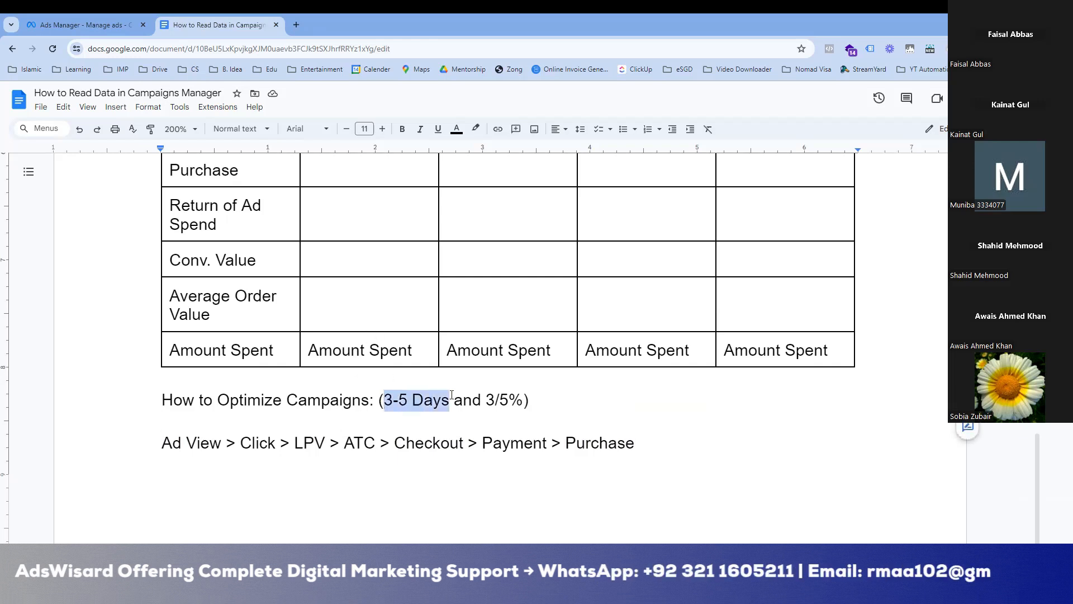
{"action": "left_click", "coordinate": [452, 428]}
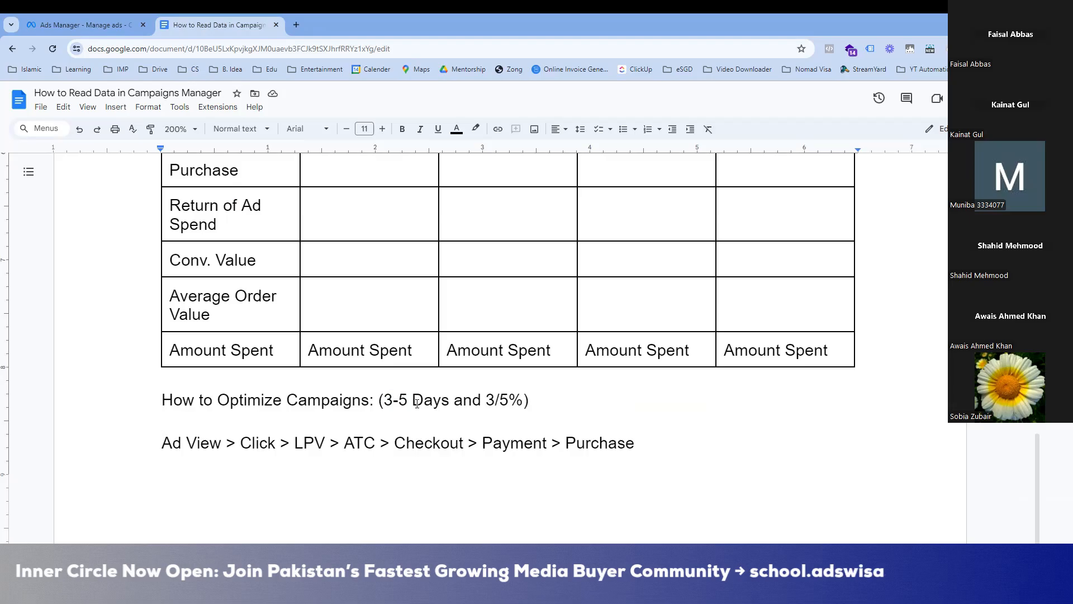
{"action": "left_click_drag", "start_coordinate": [386, 400], "coordinate": [452, 397]}
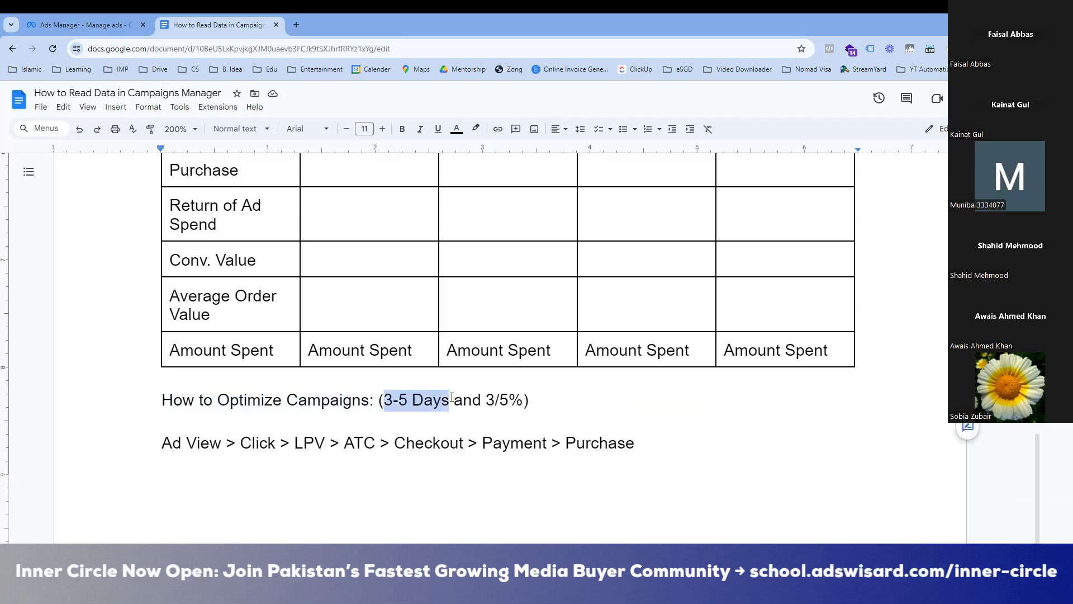
{"action": "left_click", "coordinate": [525, 399]}
{"action": "key", "text": "BackSpace"}
{"action": "type", "text": "Time"}
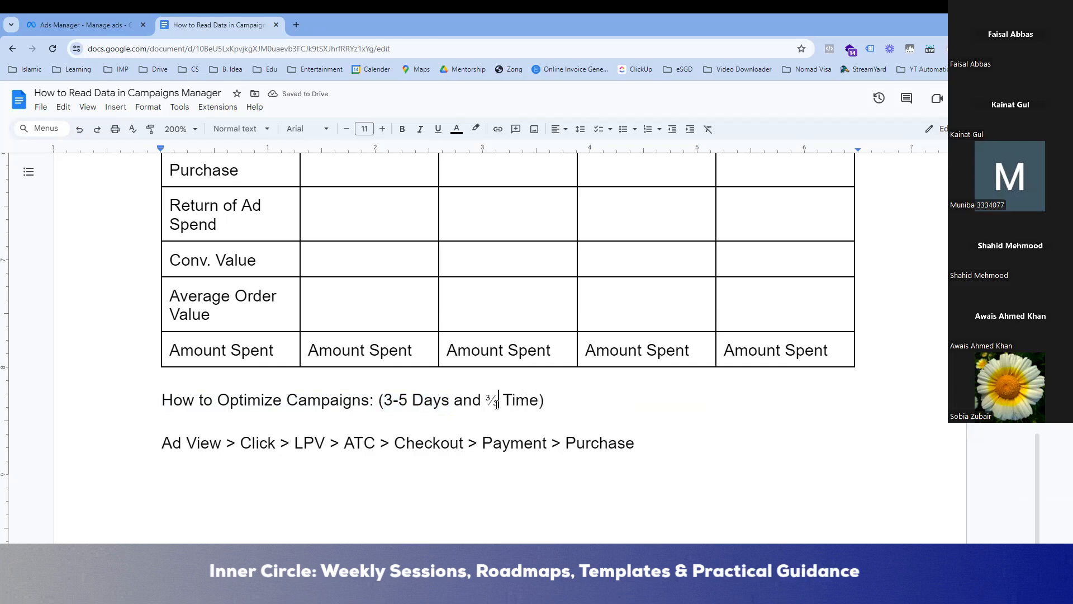
Replace the 3/5 fraction before Time with "5K > 15K-20K" and remove the empty line above the funnel sequence
{"action": "key", "text": "BackSpace"}
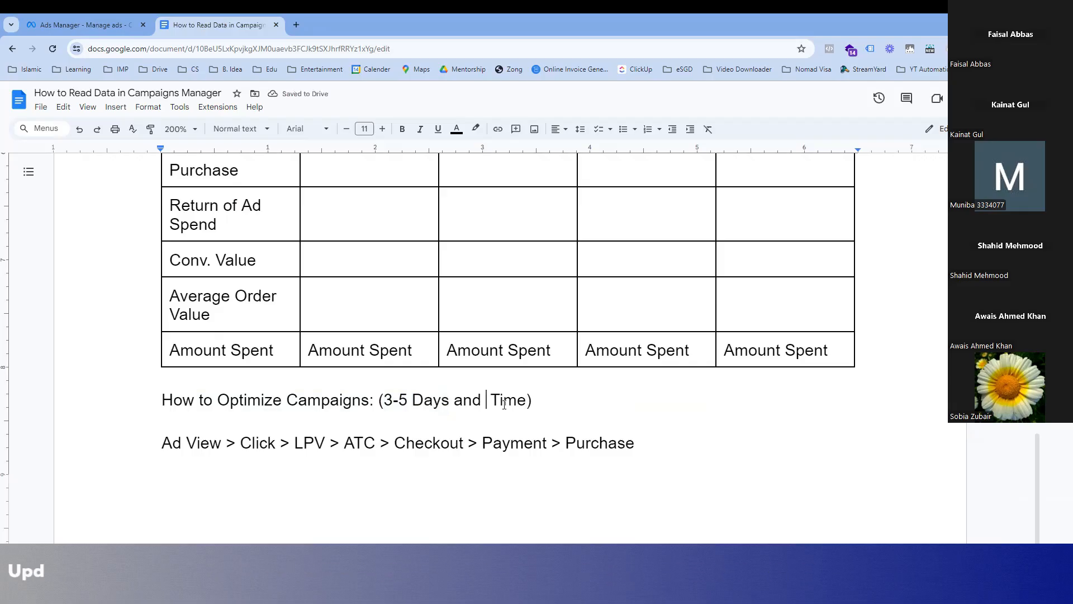
{"action": "type", "text": "%K"}
{"action": "key", "text": "BackSpace"}
{"action": "key", "text": "BackSpace"}
{"action": "type", "text": "5K"}
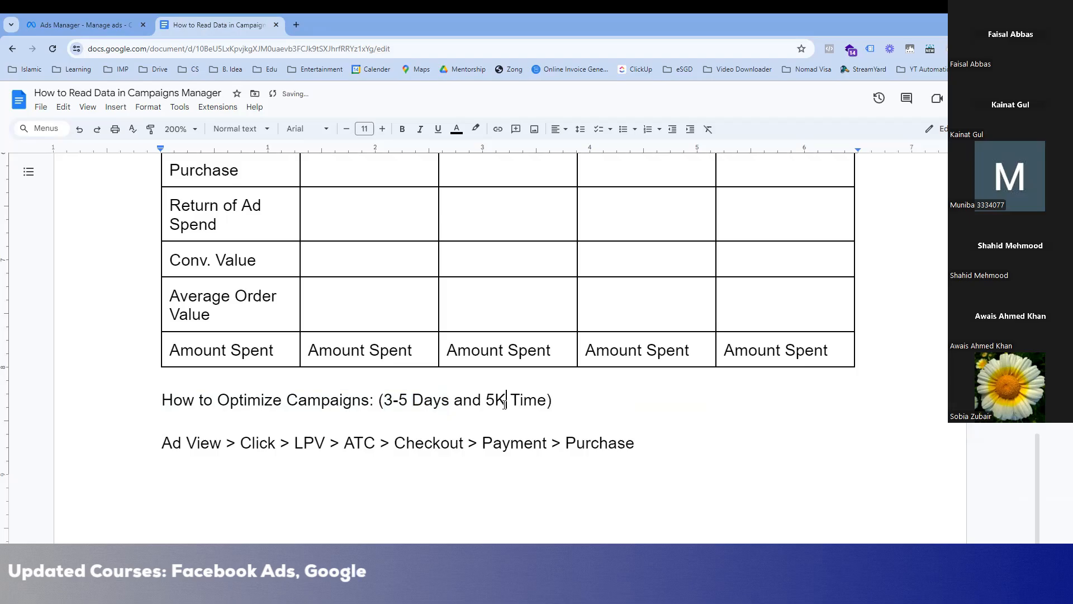
{"action": "type", "text": " >  "}
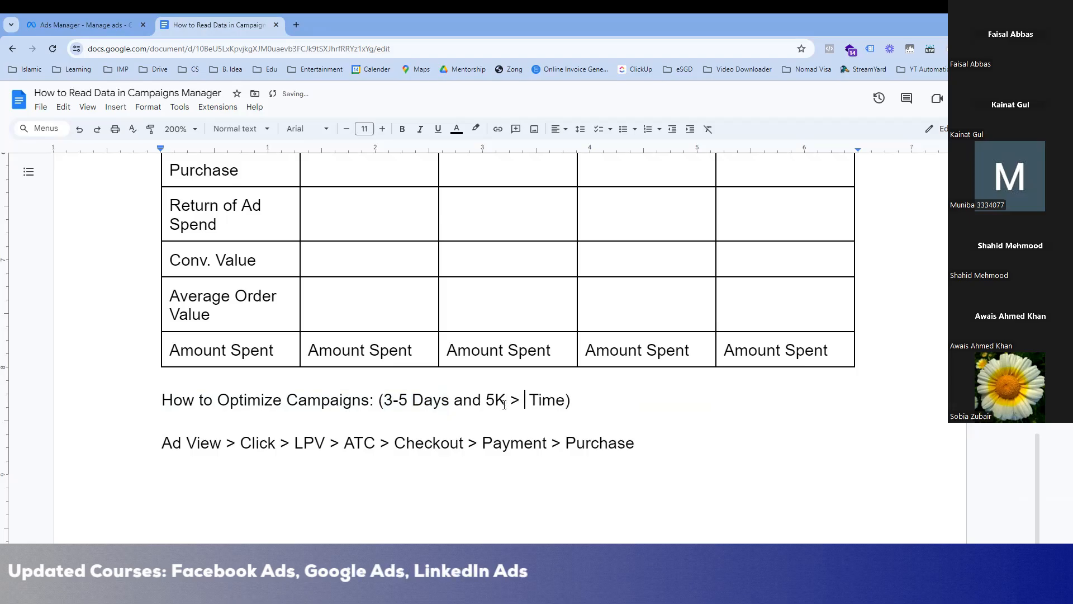
{"action": "type", "text": "15"}
{"action": "type", "text": "K-20"}
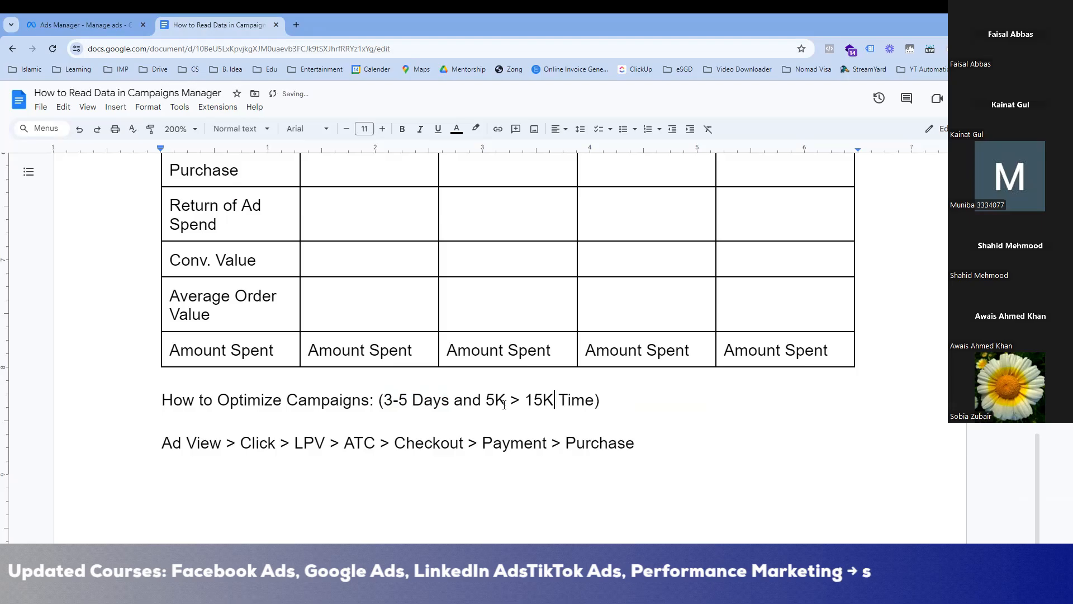
{"action": "type", "text": "K"}
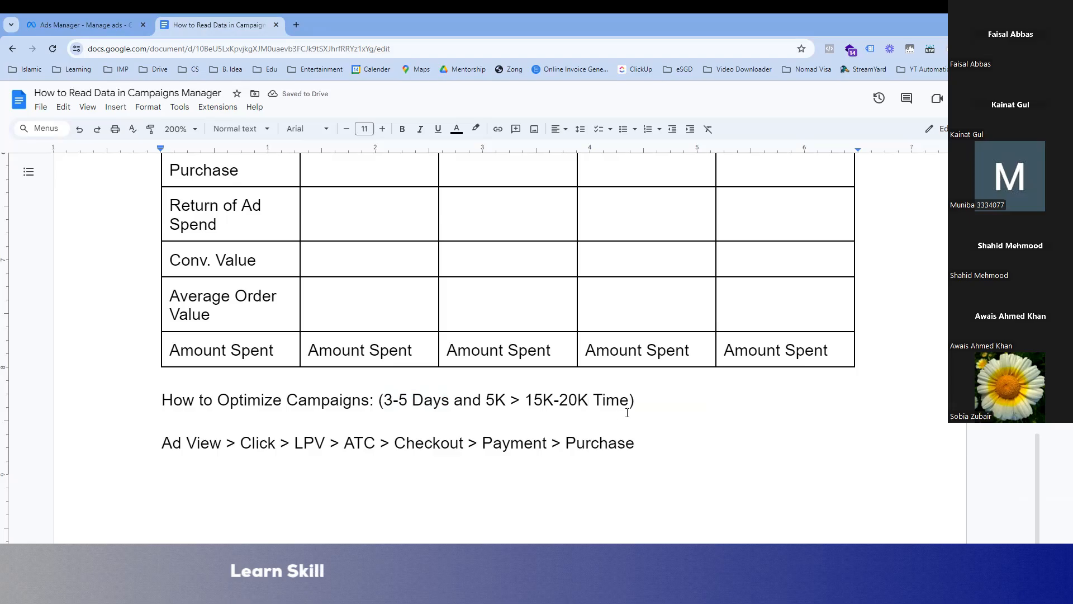
{"action": "left_click", "coordinate": [588, 413]}
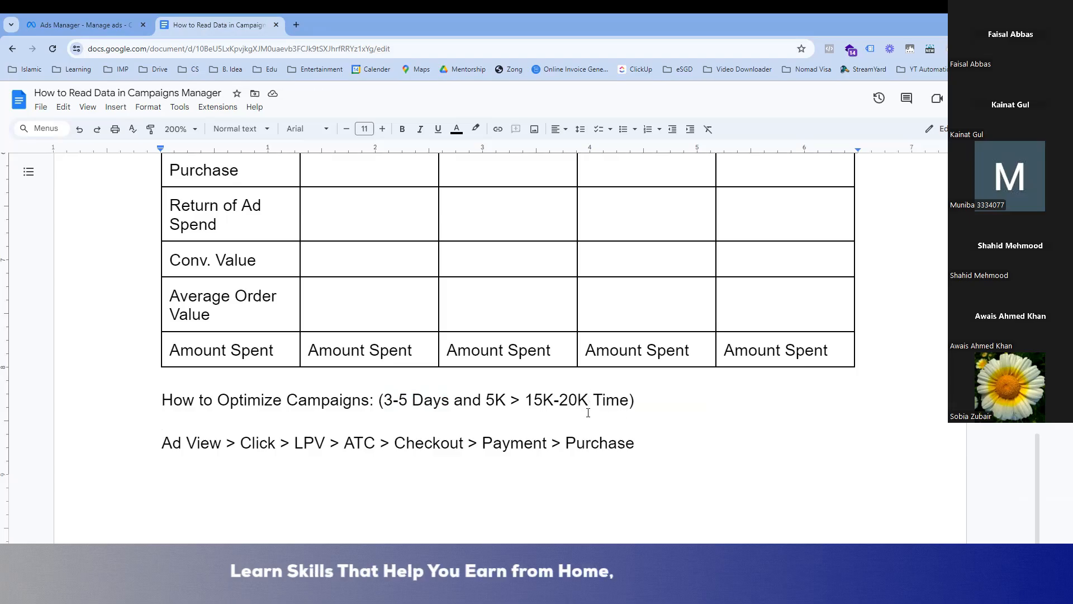
{"action": "key", "text": "BackSpace"}
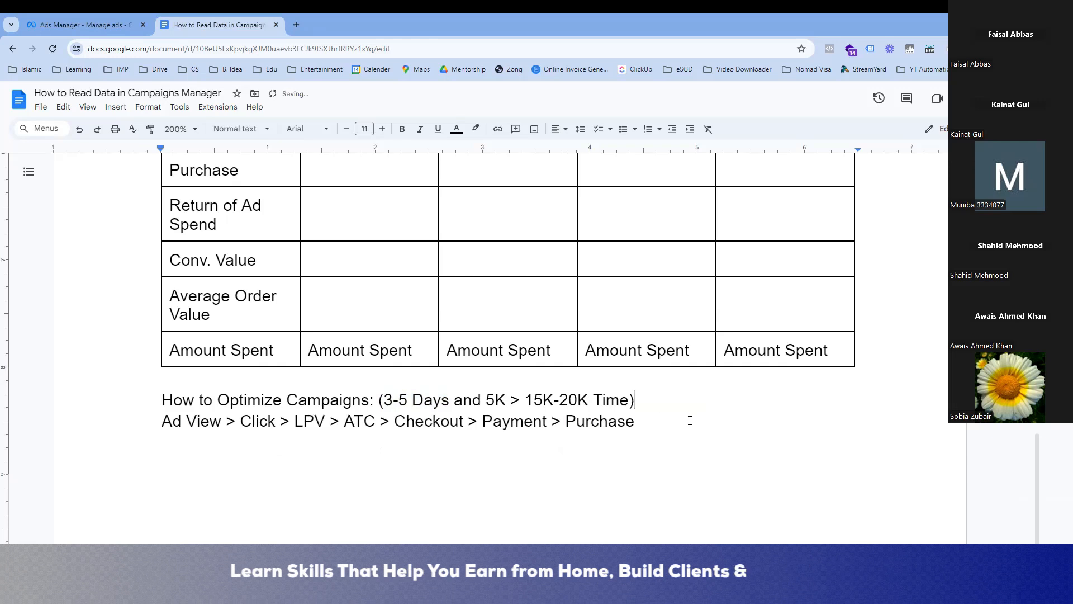
Examine the Purchase and Payment stages at the end of the funnel sequence up close
{"action": "left_click", "coordinate": [662, 422]}
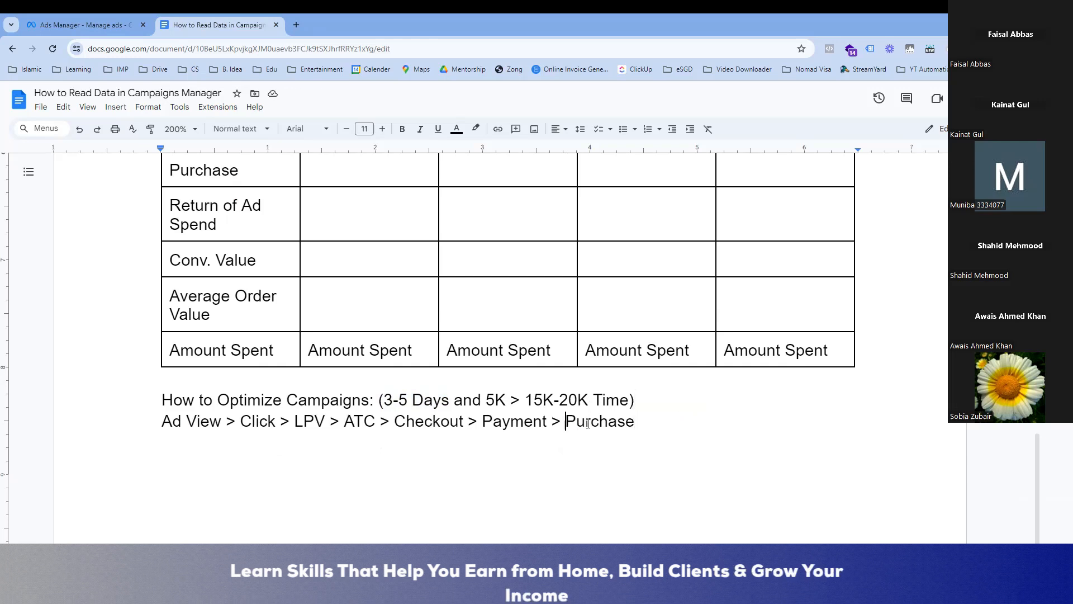
{"action": "left_click_drag", "start_coordinate": [567, 423], "coordinate": [631, 422]}
{"action": "scroll", "coordinate": [632, 422], "scroll_direction": "up", "scroll_amount": 5}
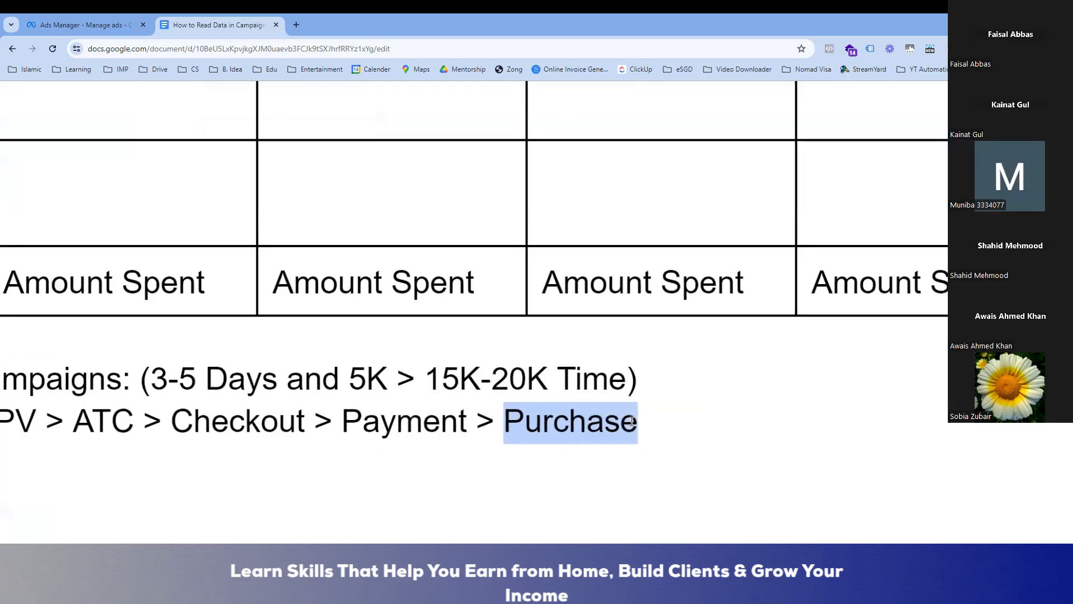
{"action": "scroll", "coordinate": [631, 422], "scroll_direction": "left", "scroll_amount": 5}
{"action": "scroll", "coordinate": [632, 421], "scroll_direction": "right", "scroll_amount": 1}
{"action": "scroll", "coordinate": [630, 421], "scroll_direction": "up", "scroll_amount": 1}
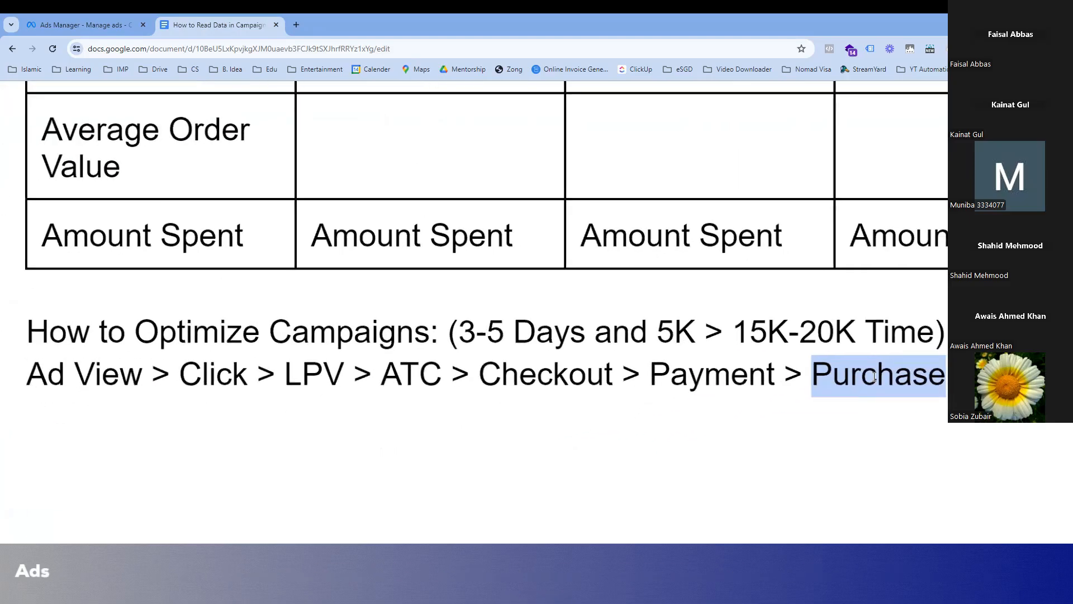
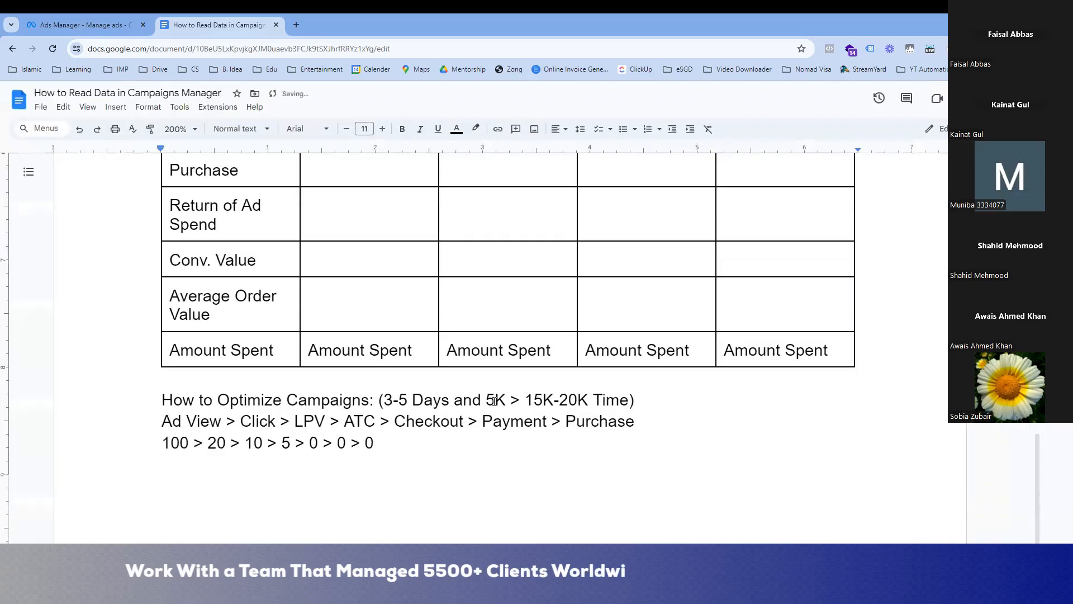
{"action": "right_click", "coordinate": [560, 420]}
{"action": "double_click", "coordinate": [510, 422]}
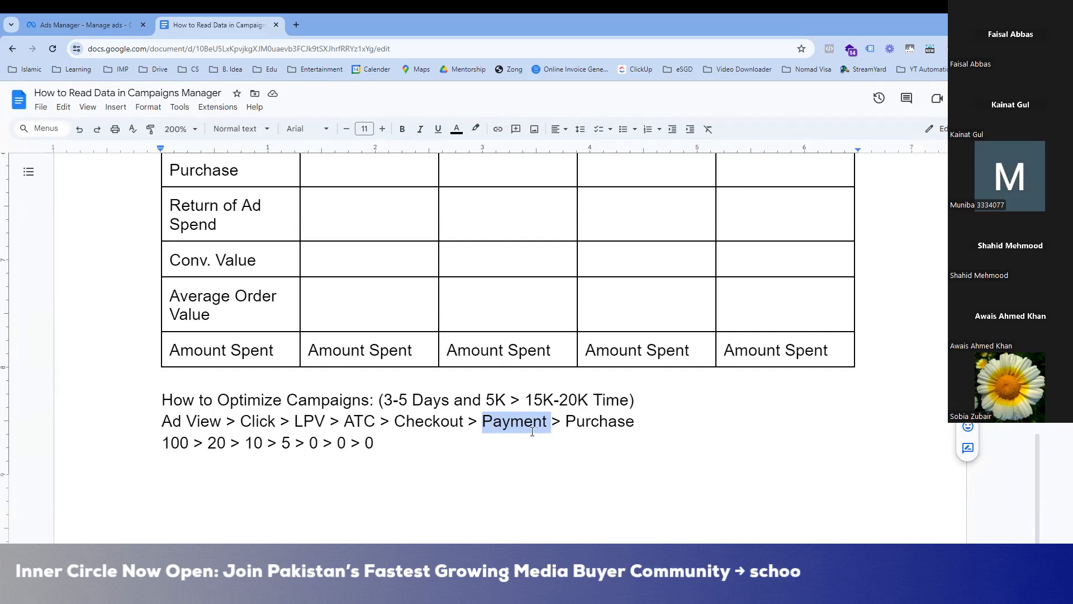
{"action": "scroll", "coordinate": [521, 430], "scroll_direction": "up", "scroll_amount": 5}
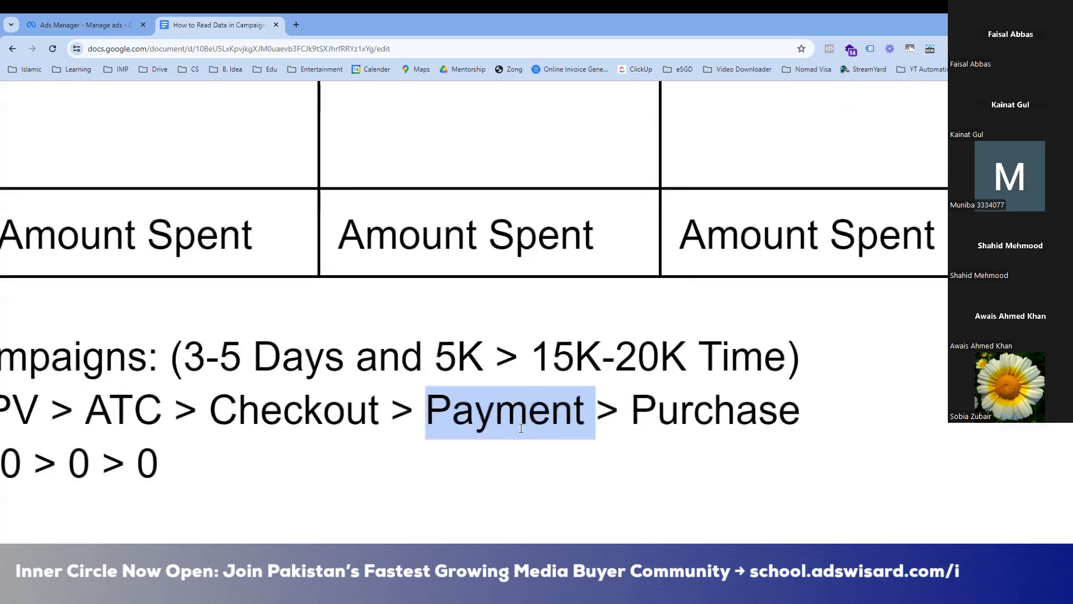
{"action": "left_click", "coordinate": [527, 425]}
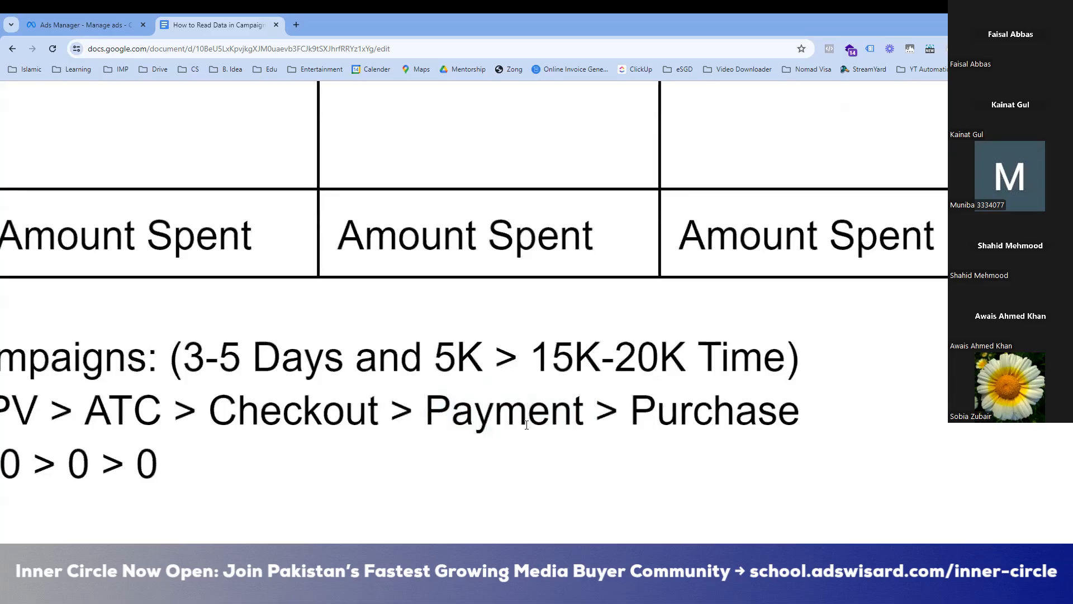
{"action": "scroll", "coordinate": [528, 425], "scroll_direction": "down", "scroll_amount": 5}
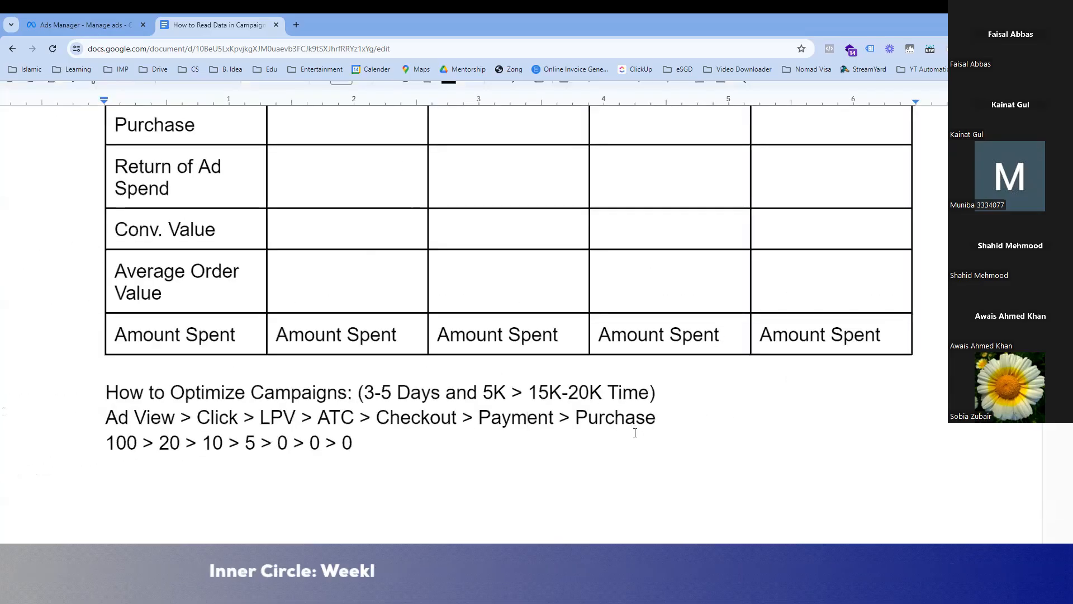
Change the Click stage in the funnel sequence to "Ad Click" and highlight the Ad View and Ad Click stages
{"action": "left_click_drag", "start_coordinate": [260, 423], "coordinate": [657, 426]}
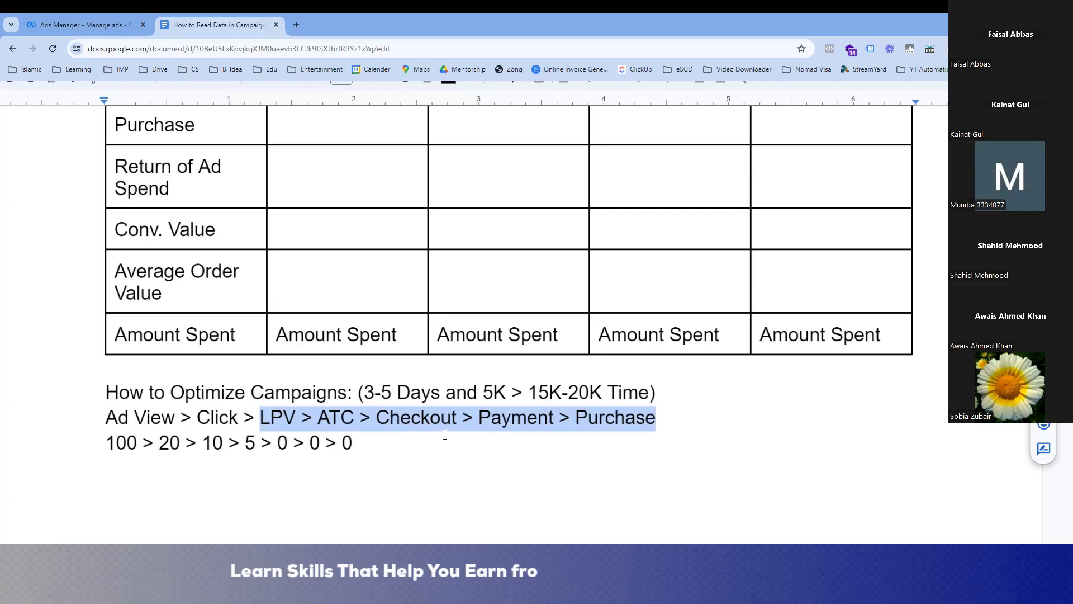
{"action": "left_click_drag", "start_coordinate": [105, 418], "coordinate": [240, 418]}
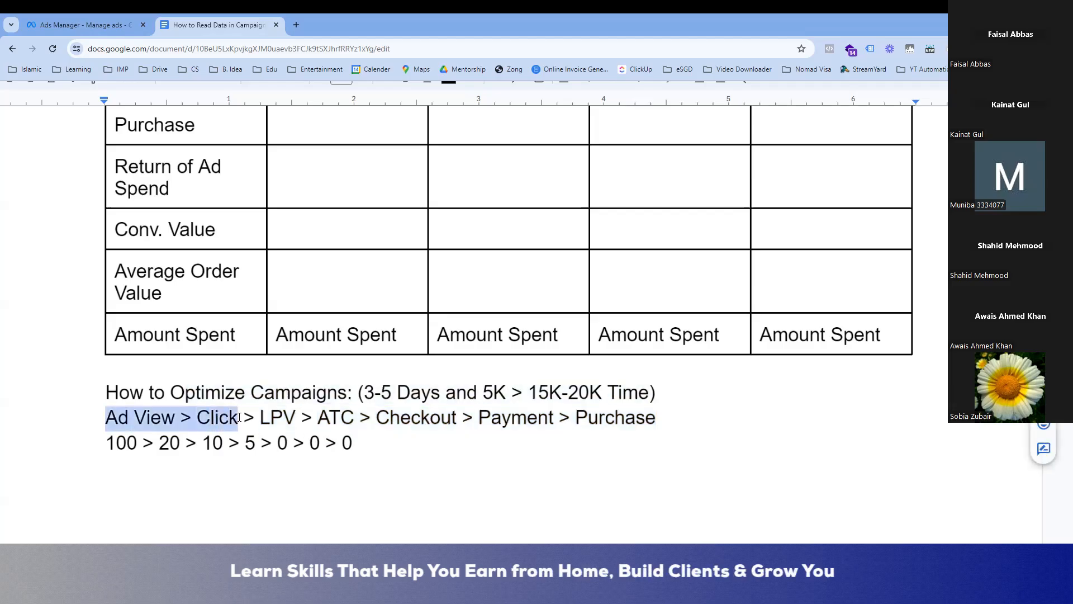
{"action": "left_click", "coordinate": [194, 415]}
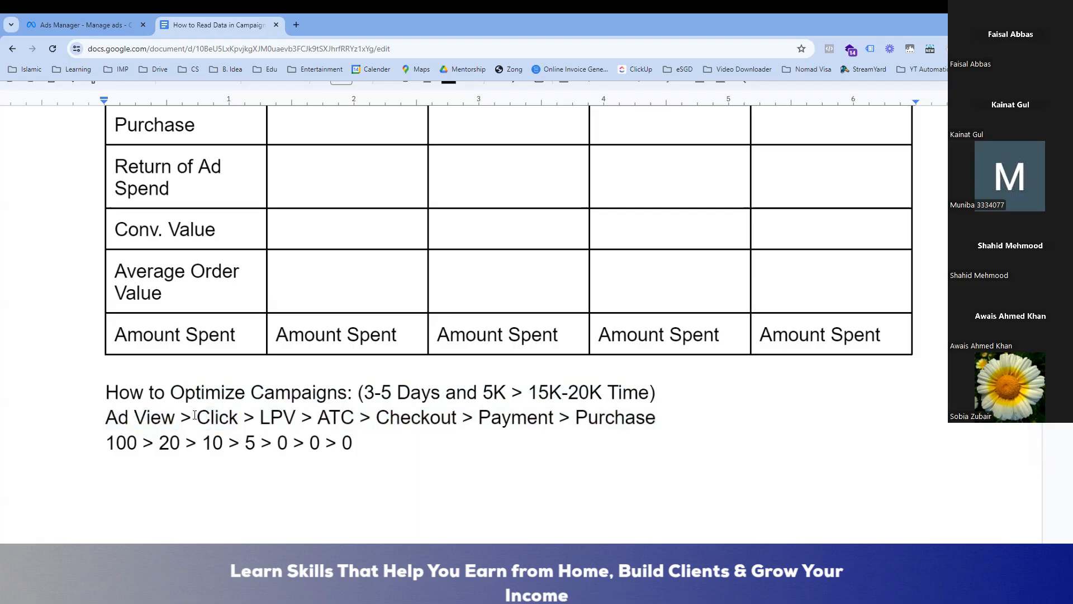
{"action": "type", "text": "Ad"}
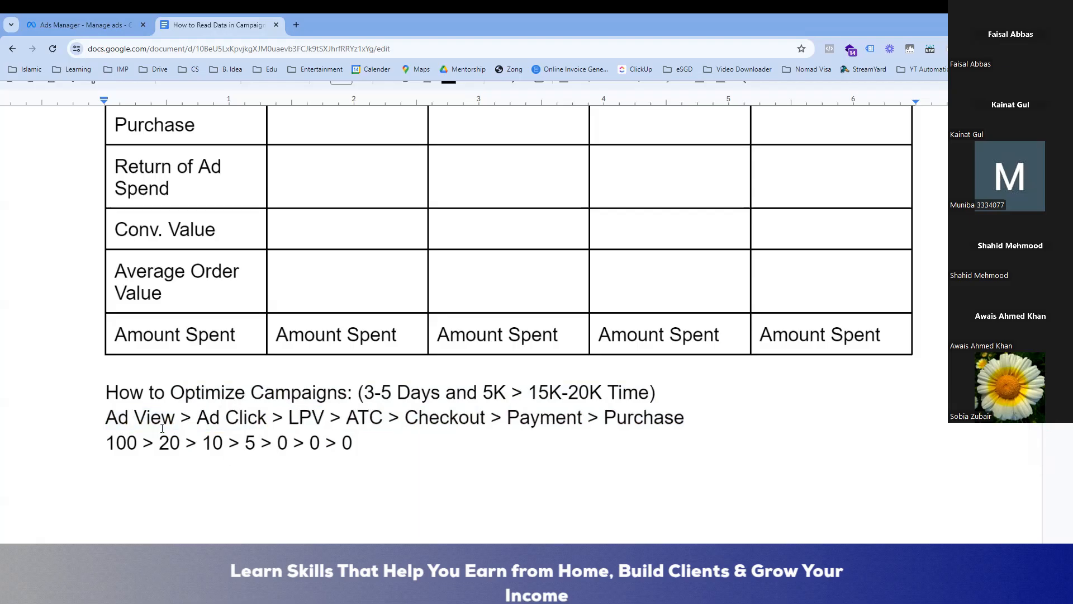
{"action": "left_click_drag", "start_coordinate": [105, 418], "coordinate": [266, 428]}
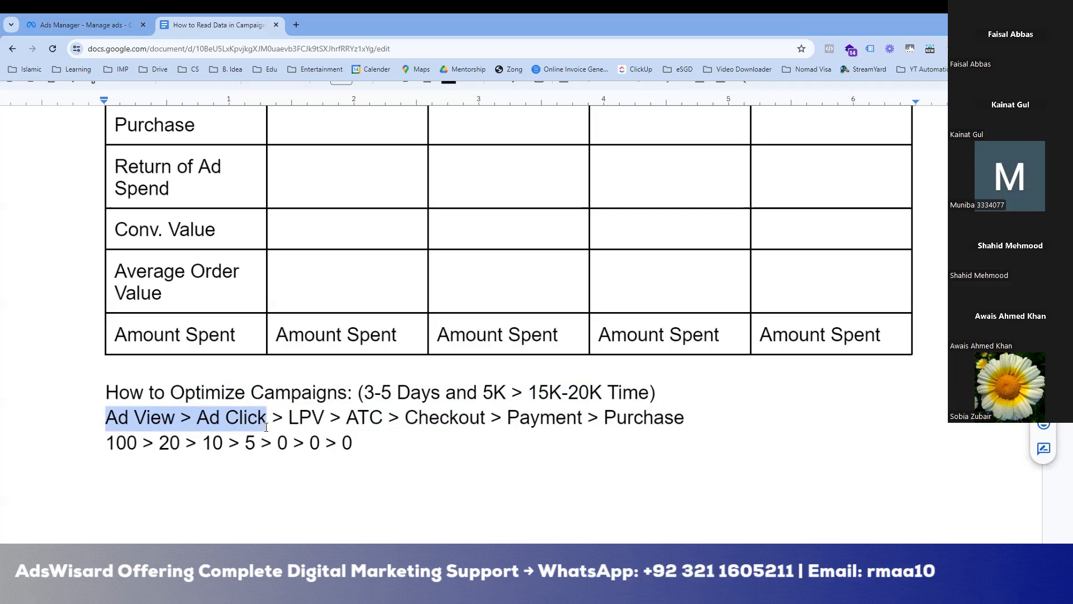
Switch to Ads Manager and open the column customization for the current custom column preset
{"action": "left_click", "coordinate": [77, 26]}
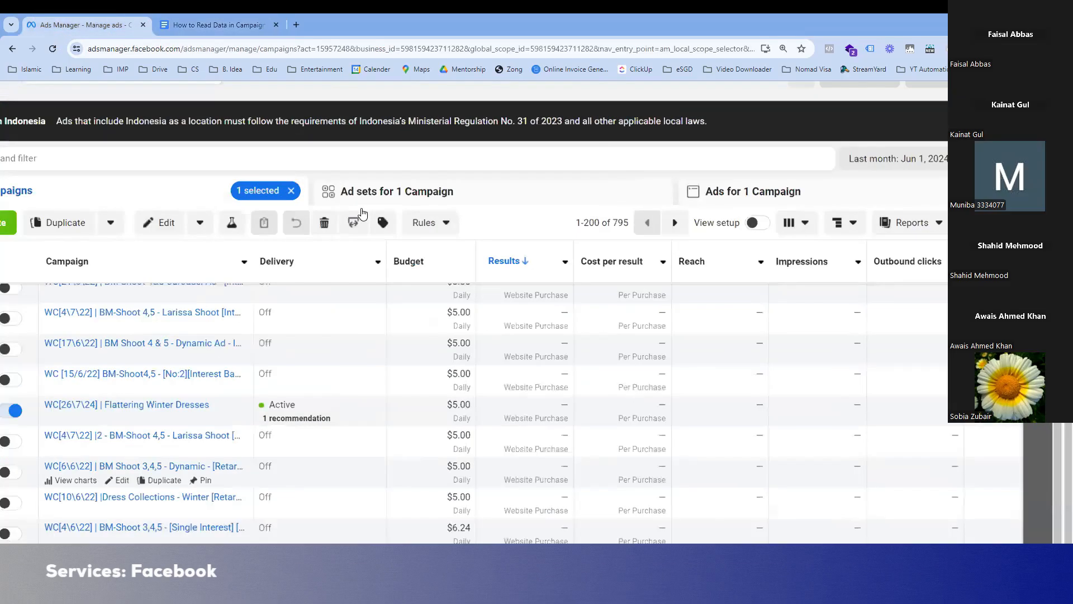
{"action": "left_click", "coordinate": [818, 223]}
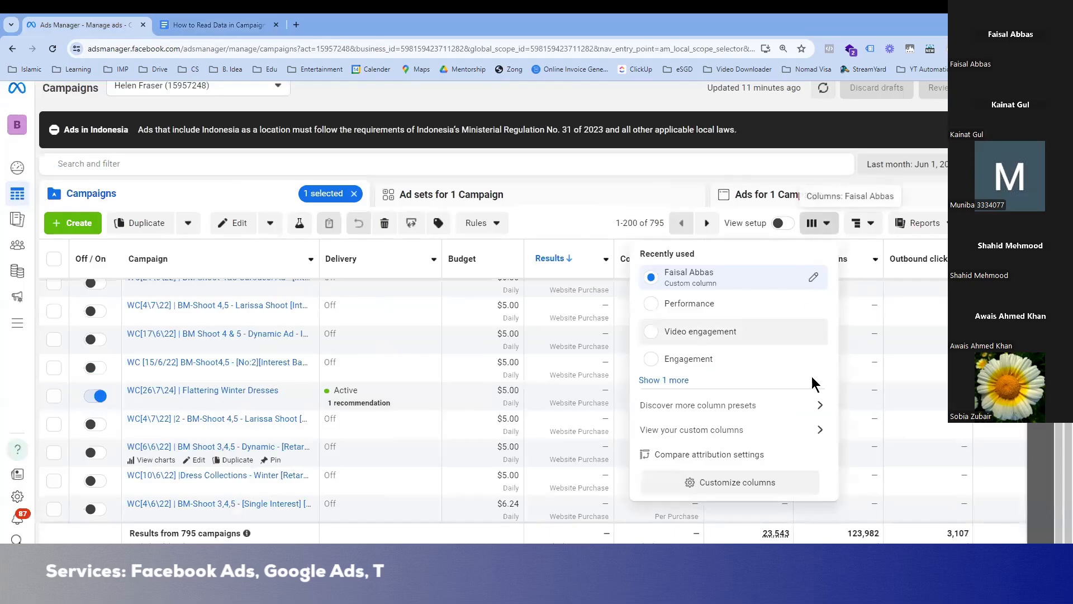
{"action": "left_click", "coordinate": [764, 483]}
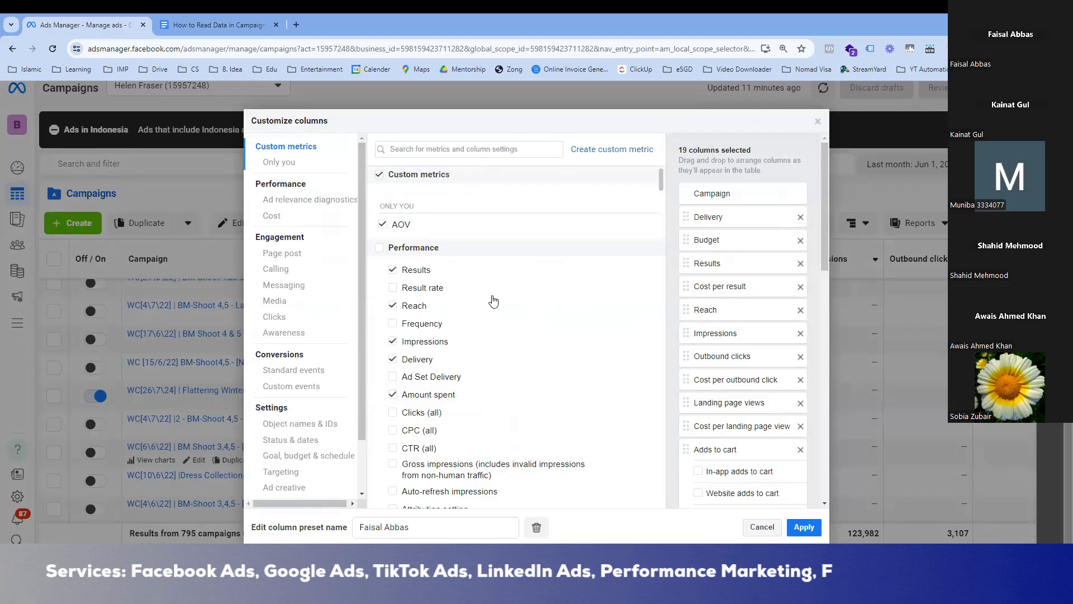
Add the Quality ranking, Engagement rate ranking and Conversion rate ranking metrics to the columns and apply the preset
{"action": "scroll", "coordinate": [499, 367], "scroll_direction": "down", "scroll_amount": 4}
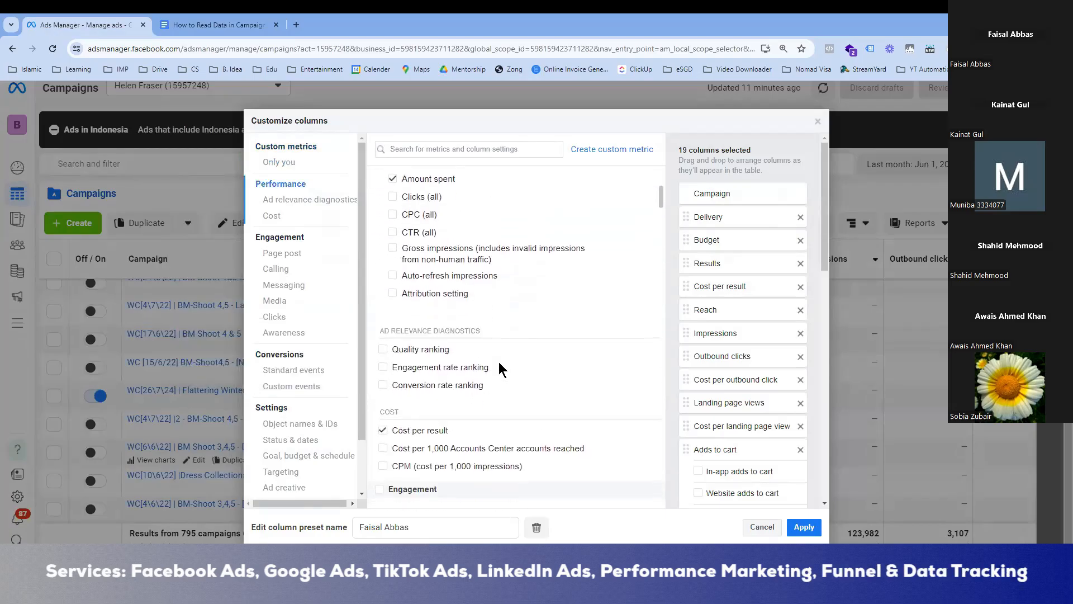
{"action": "left_click", "coordinate": [384, 350]}
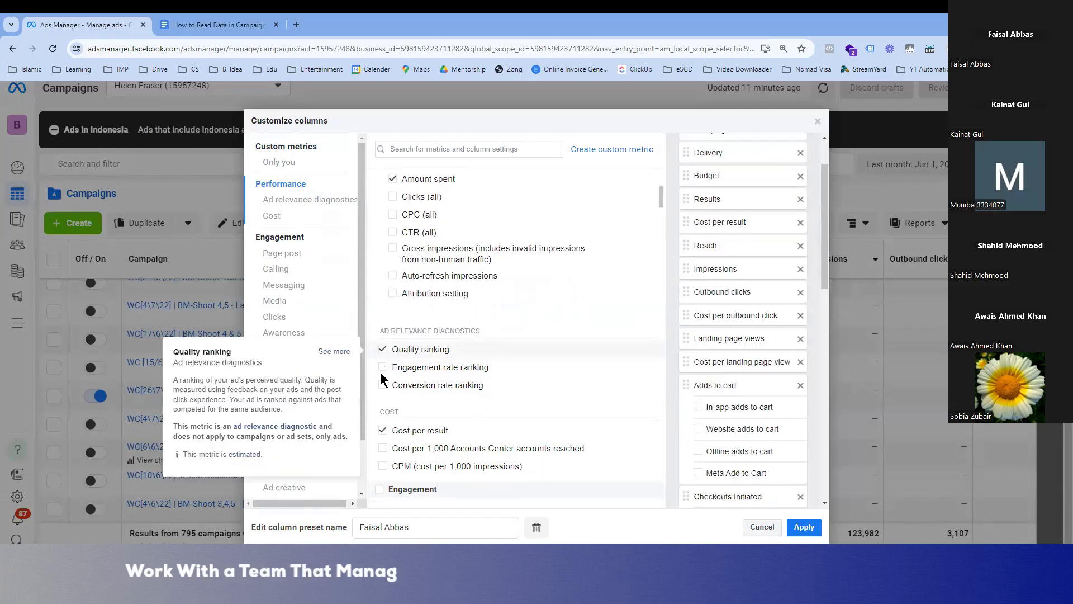
{"action": "left_click", "coordinate": [383, 368]}
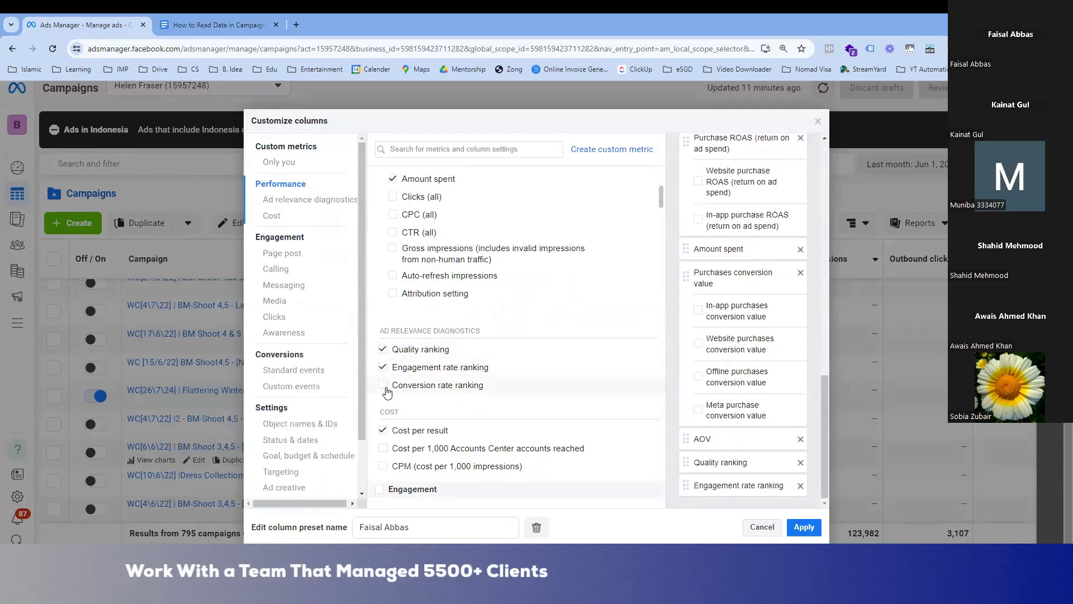
{"action": "left_click", "coordinate": [384, 387]}
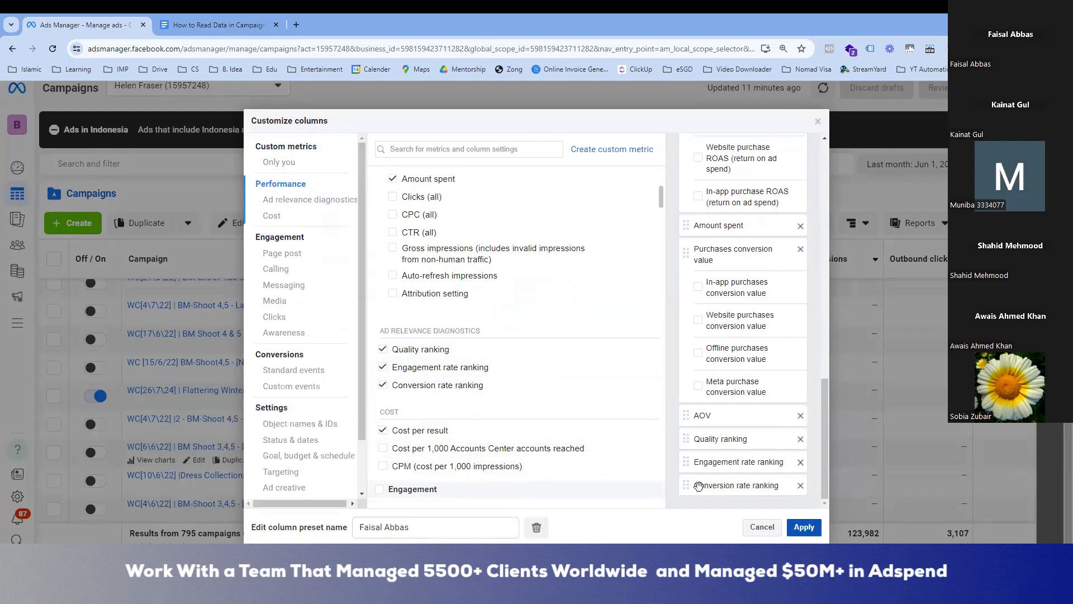
{"action": "mouse_move", "coordinate": [506, 394]}
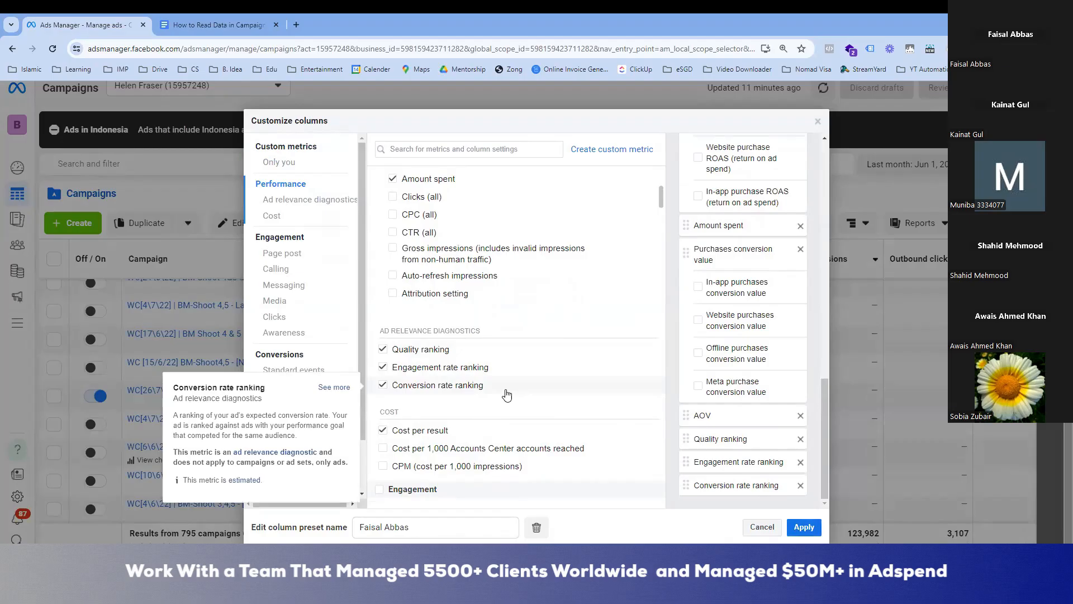
{"action": "scroll", "coordinate": [480, 347], "scroll_direction": "up", "scroll_amount": 2}
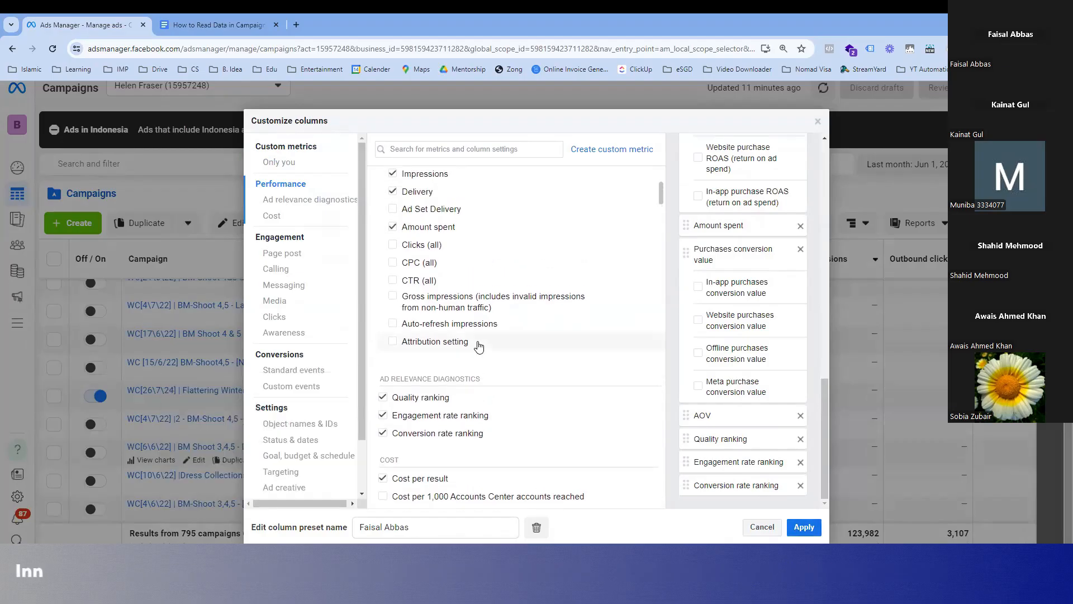
{"action": "scroll", "coordinate": [479, 346], "scroll_direction": "down", "scroll_amount": 2}
{"action": "scroll", "coordinate": [463, 352], "scroll_direction": "up", "scroll_amount": 2}
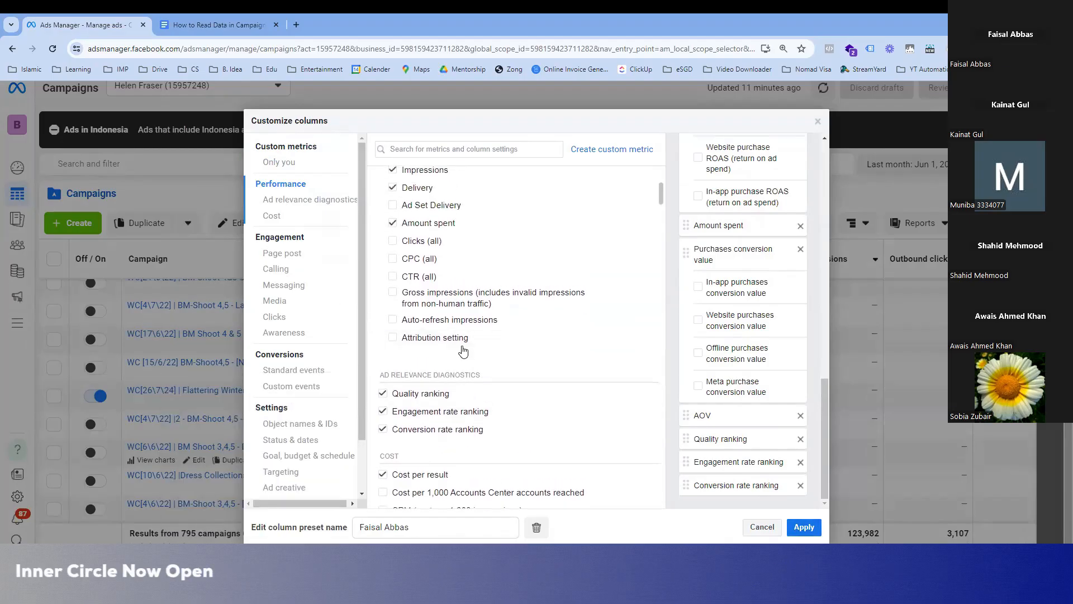
{"action": "scroll", "coordinate": [467, 426], "scroll_direction": "down", "scroll_amount": 1}
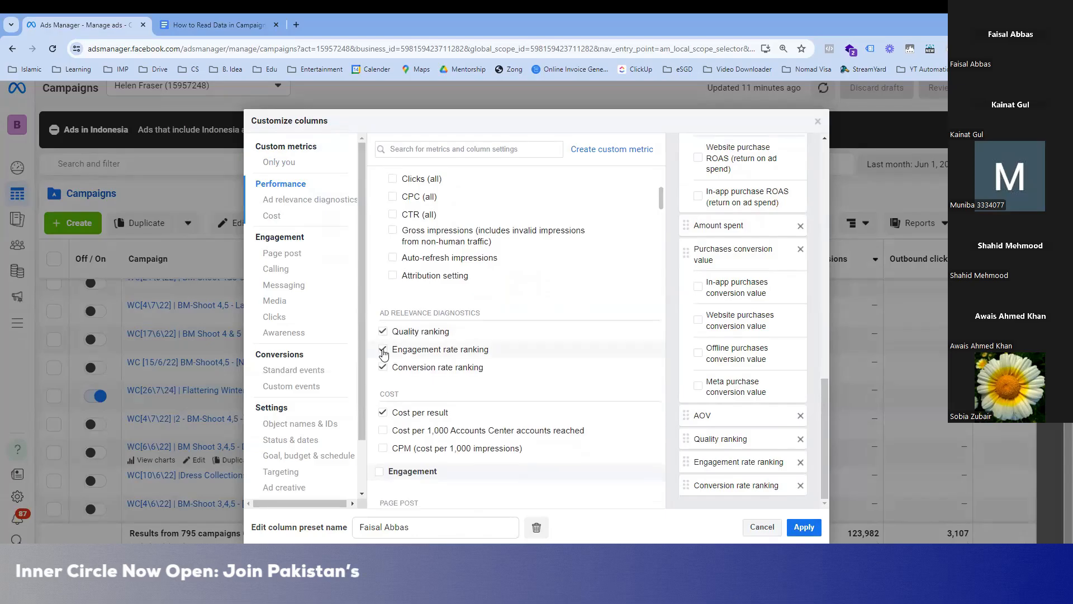
{"action": "left_click", "coordinate": [804, 531]}
{"action": "left_click", "coordinate": [703, 291]}
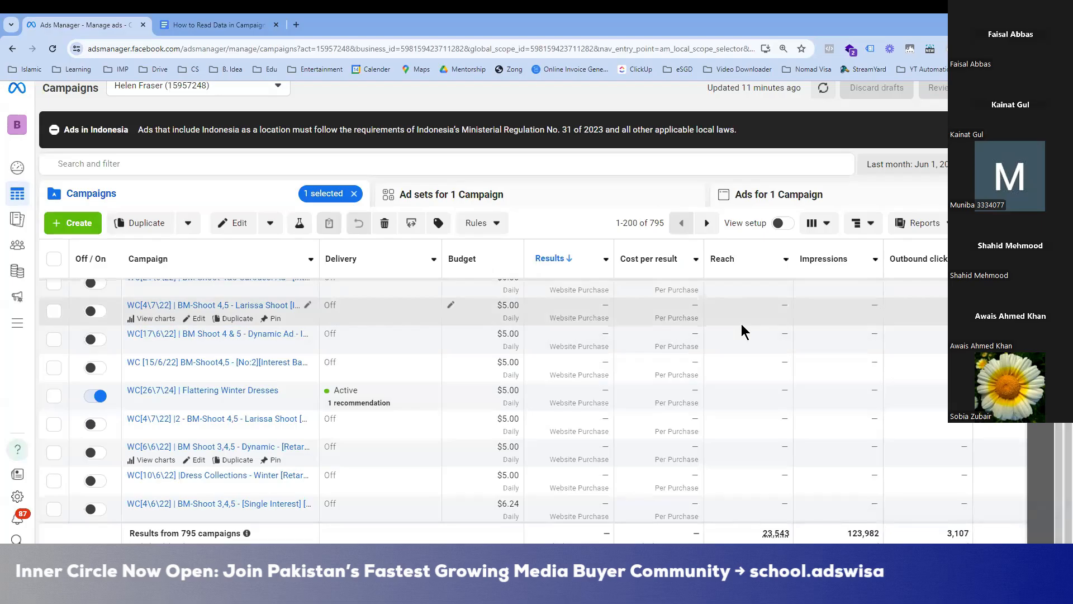
Replace the selected campaign with WC[17\5\24] | Autumn Collection Sunshine and show its ads with the ad relevance ranking columns in view
{"action": "left_click", "coordinate": [763, 196]}
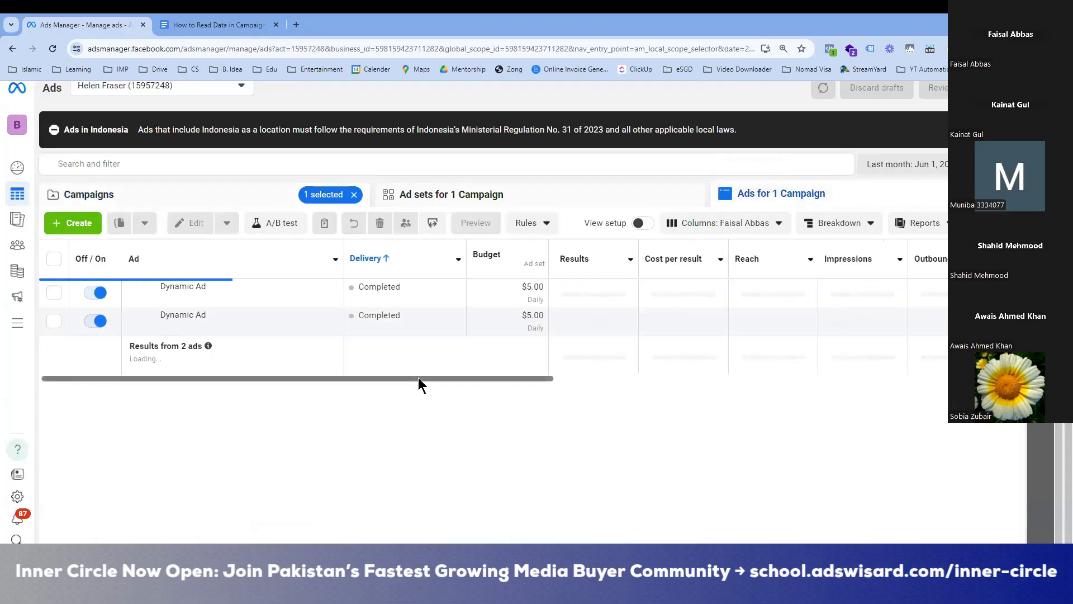
{"action": "left_click", "coordinate": [355, 195]}
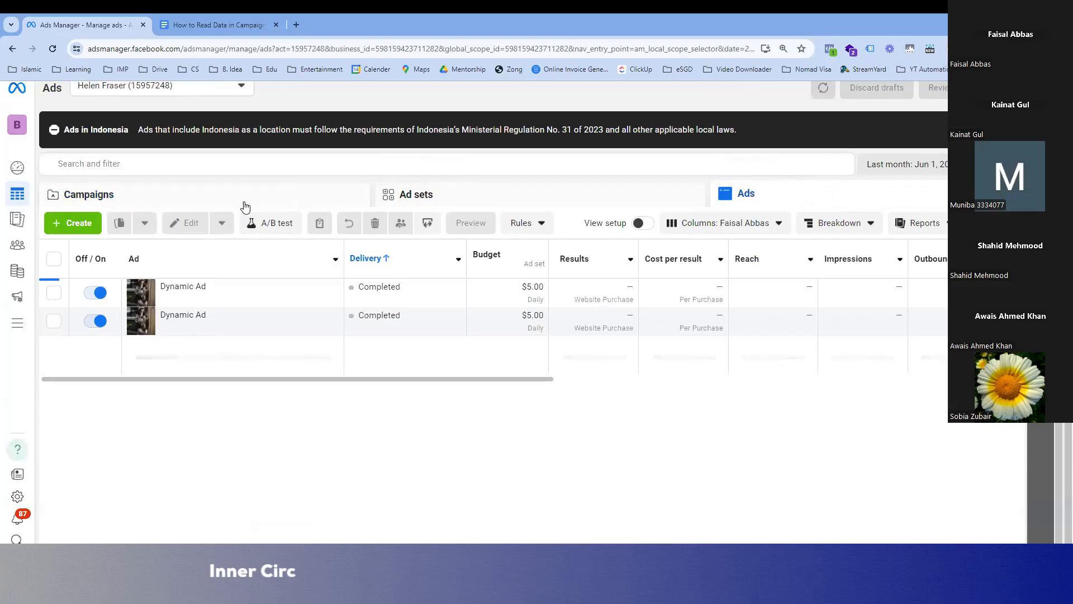
{"action": "left_click", "coordinate": [248, 200]}
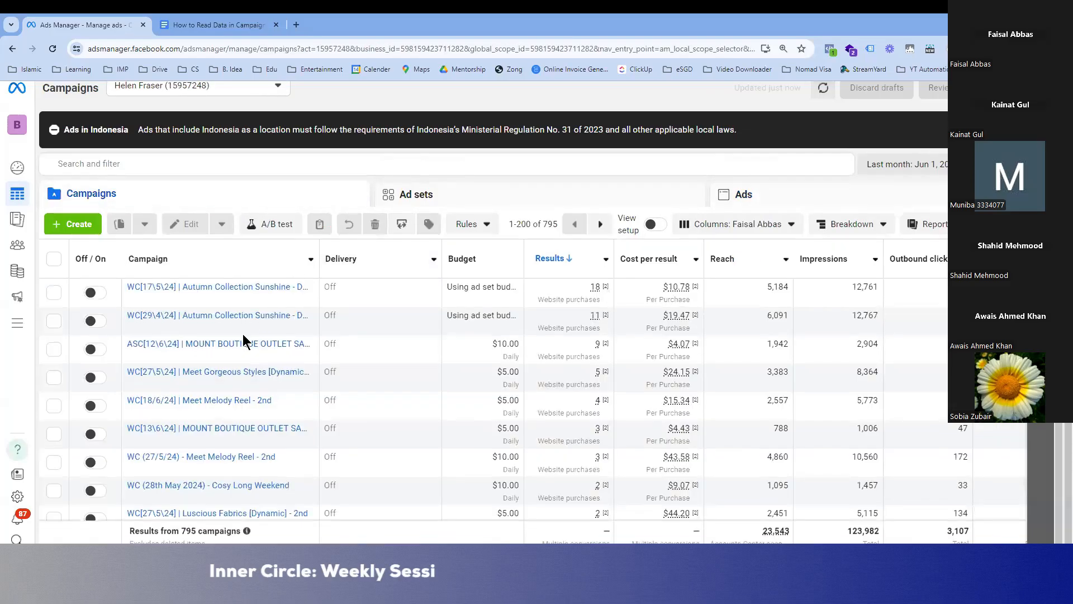
{"action": "left_click", "coordinate": [54, 292]}
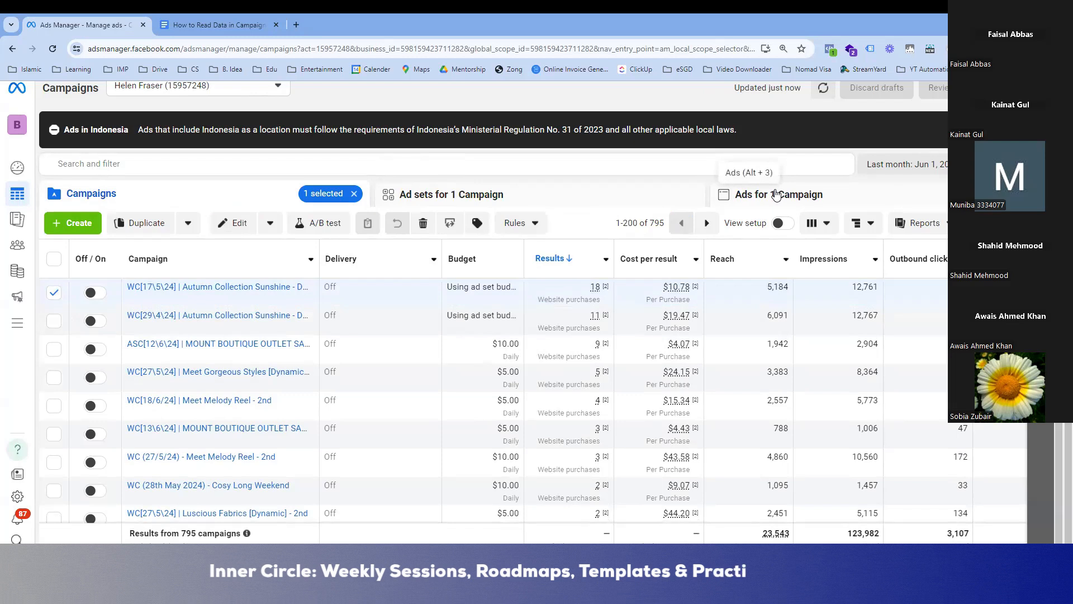
{"action": "left_click", "coordinate": [797, 201]}
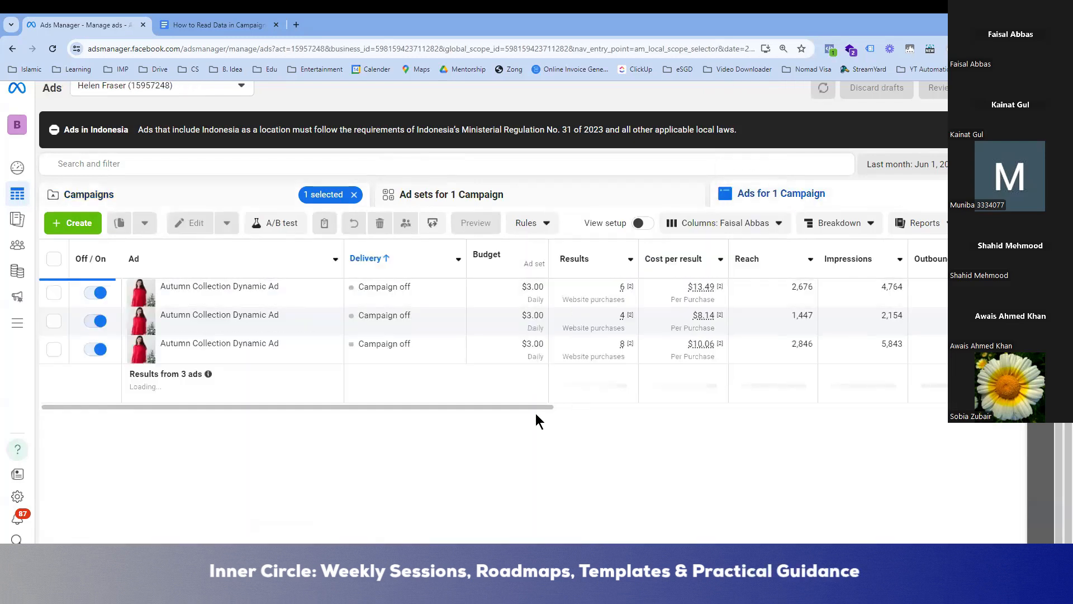
{"action": "left_click_drag", "start_coordinate": [519, 405], "coordinate": [925, 408]}
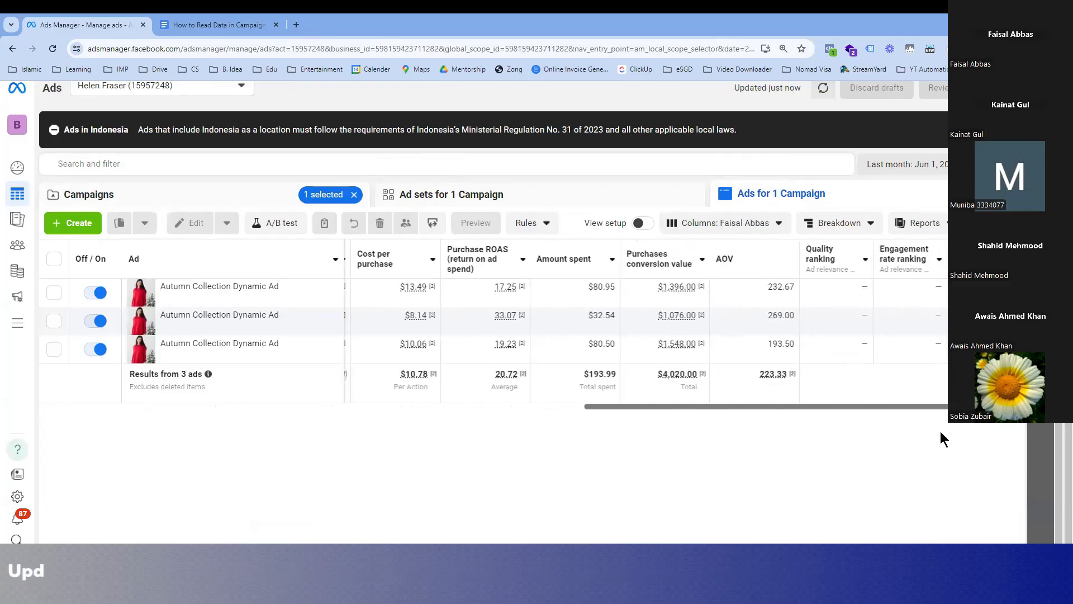
Set the reporting date range to Maximum and list all ads without the campaign filter
{"action": "left_click", "coordinate": [915, 171]}
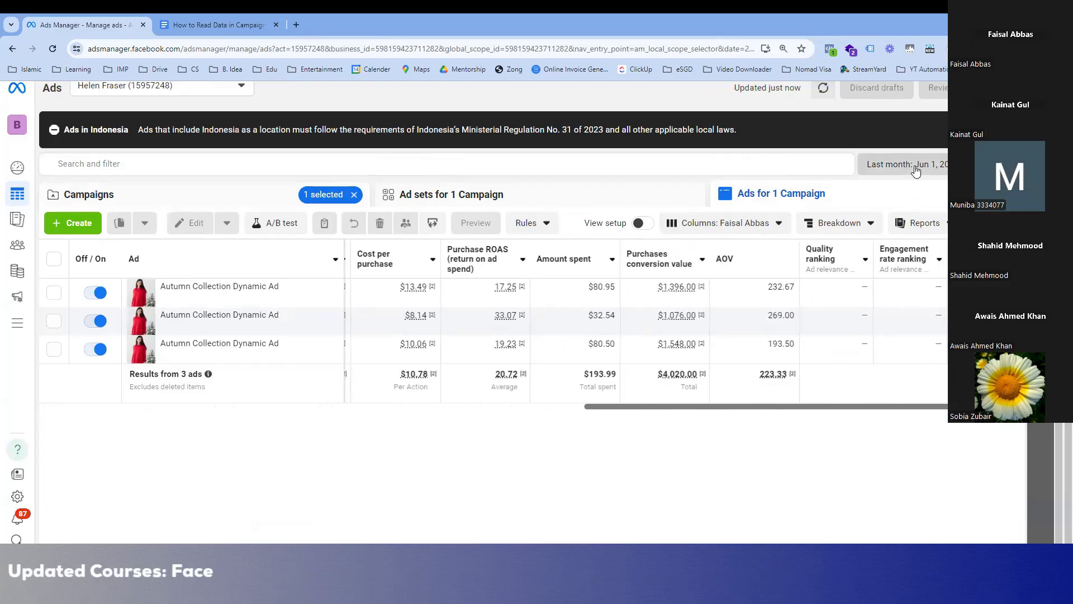
{"action": "left_click", "coordinate": [908, 371]}
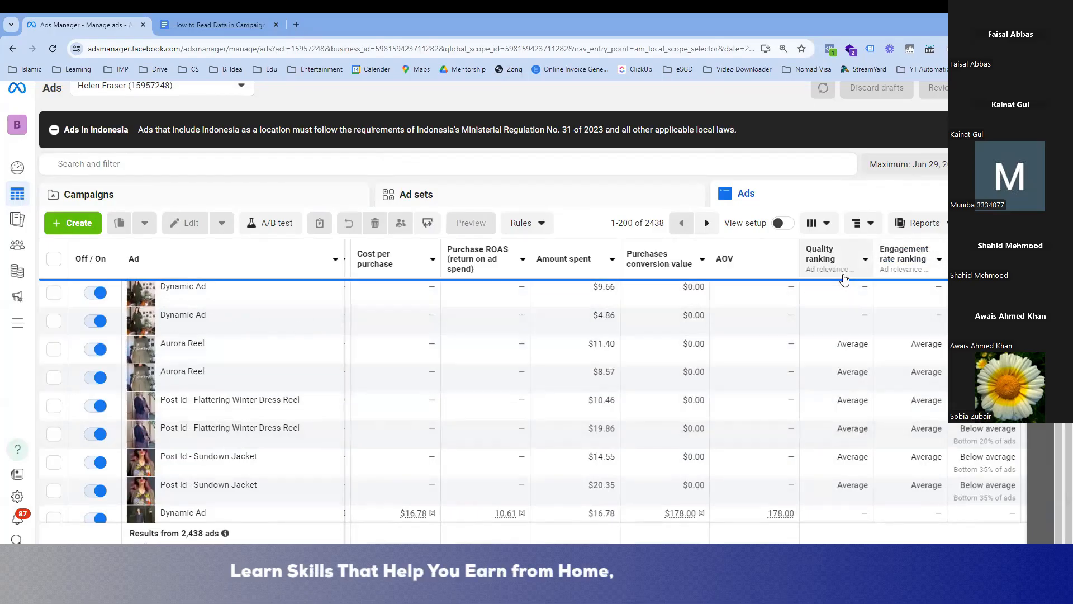
{"action": "left_click", "coordinate": [906, 334]}
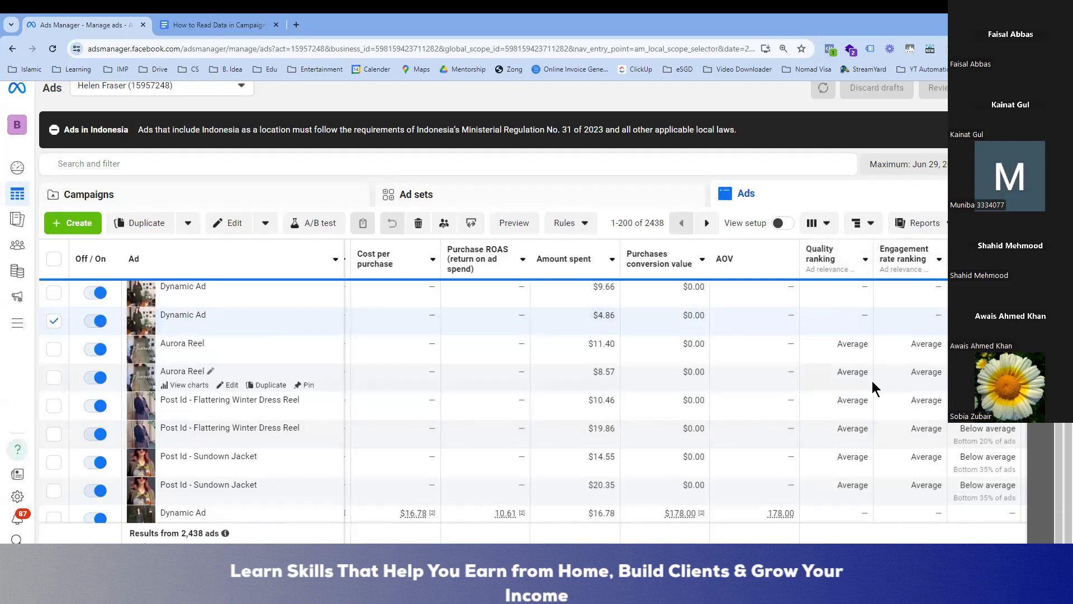
Examine the Quality ranking, Engagement rate ranking and Conversion rate ranking columns for the ads near the start of the list
{"action": "scroll", "coordinate": [875, 386], "scroll_direction": "down", "scroll_amount": 1}
{"action": "scroll", "coordinate": [875, 388], "scroll_direction": "down", "scroll_amount": 1}
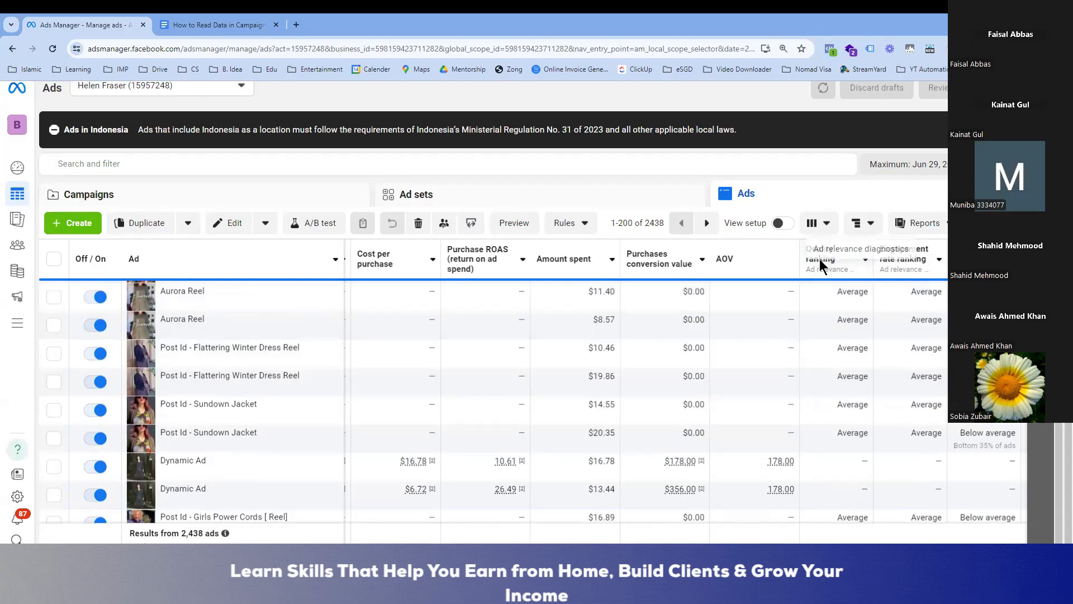
{"action": "mouse_move", "coordinate": [819, 259]}
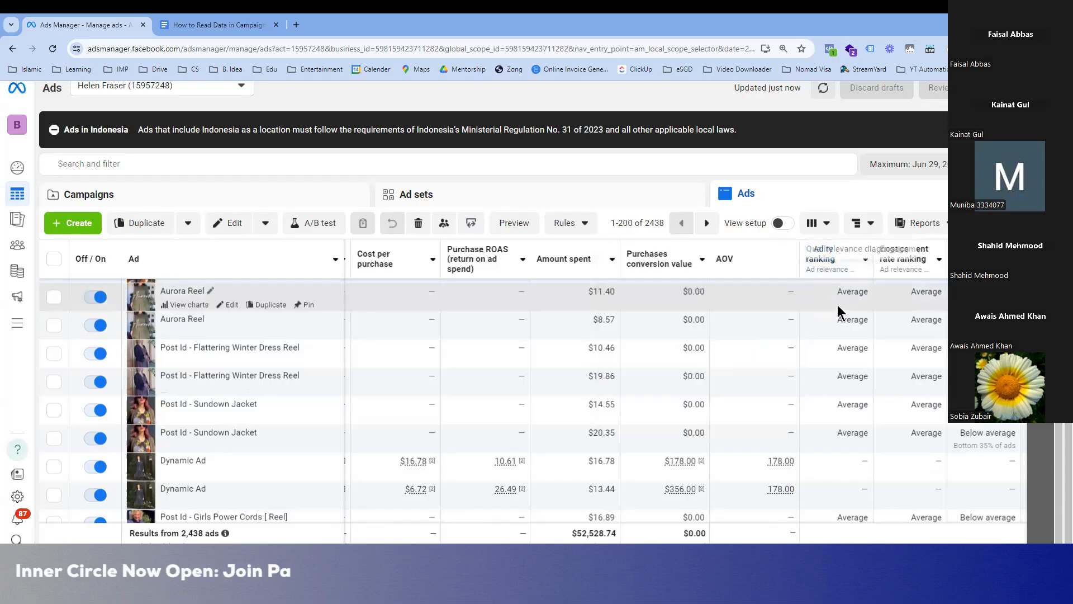
{"action": "scroll", "coordinate": [848, 428], "scroll_direction": "down", "scroll_amount": 3}
{"action": "scroll", "coordinate": [849, 428], "scroll_direction": "down", "scroll_amount": 3}
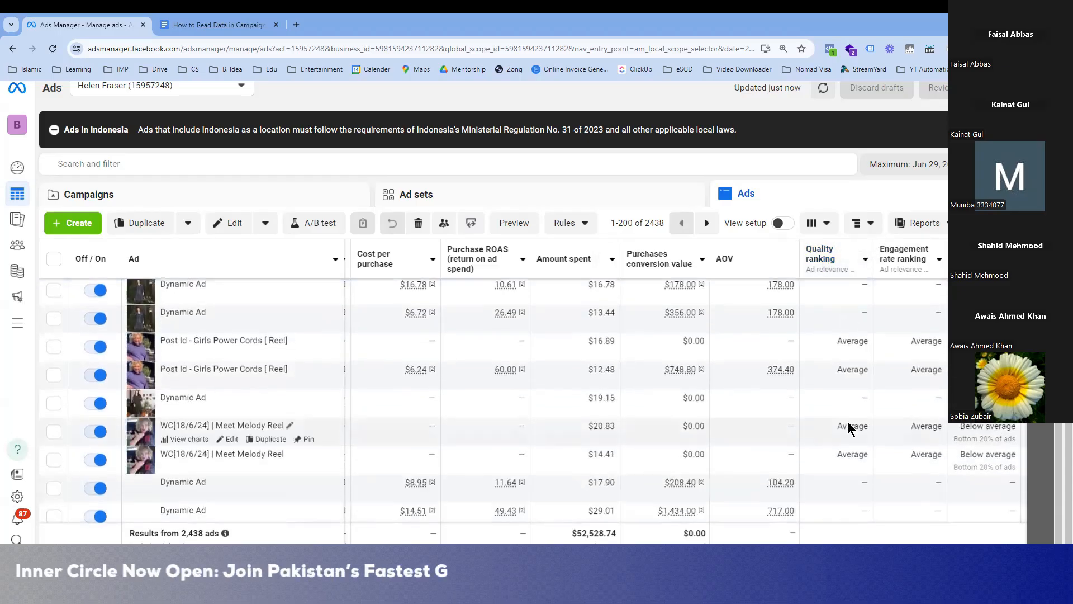
{"action": "scroll", "coordinate": [849, 427], "scroll_direction": "up", "scroll_amount": 6}
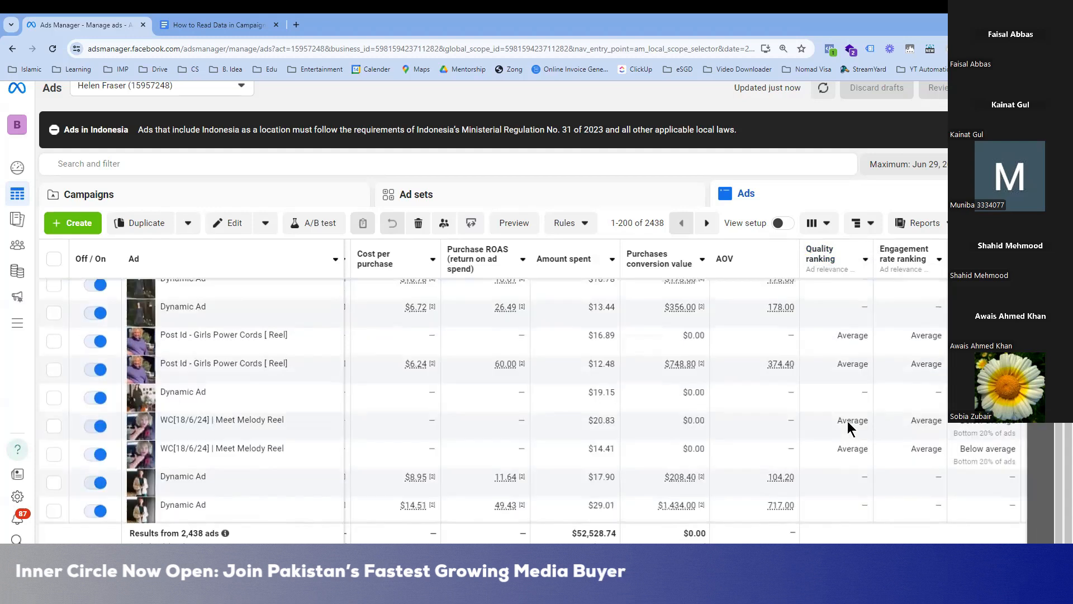
{"action": "scroll", "coordinate": [849, 432], "scroll_direction": "up", "scroll_amount": 1}
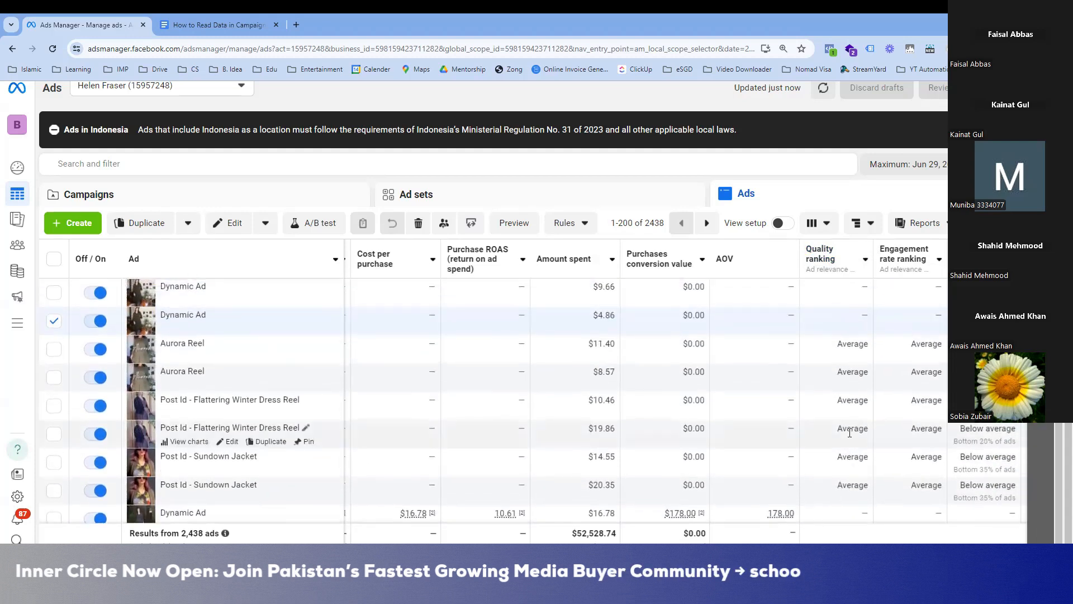
{"action": "scroll", "coordinate": [848, 432], "scroll_direction": "down", "scroll_amount": 1}
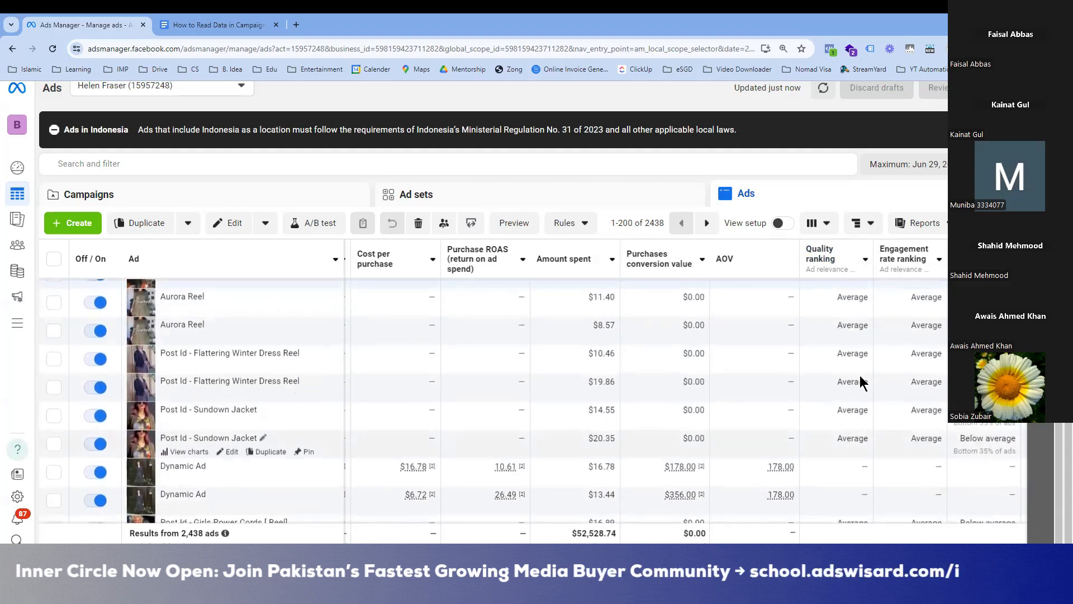
{"action": "mouse_move", "coordinate": [909, 258]}
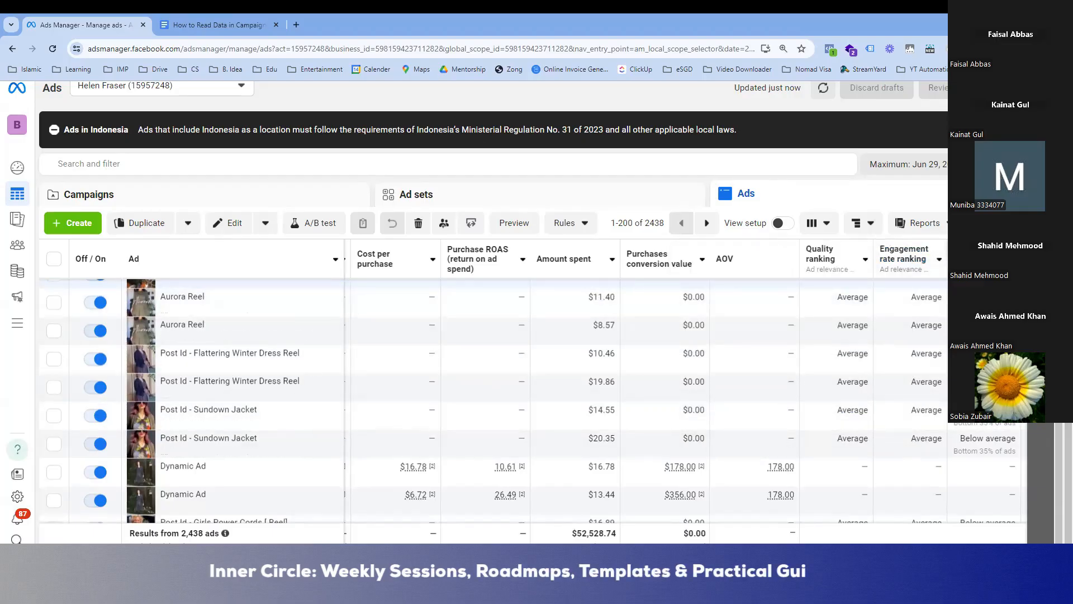
{"action": "mouse_move", "coordinate": [984, 257]}
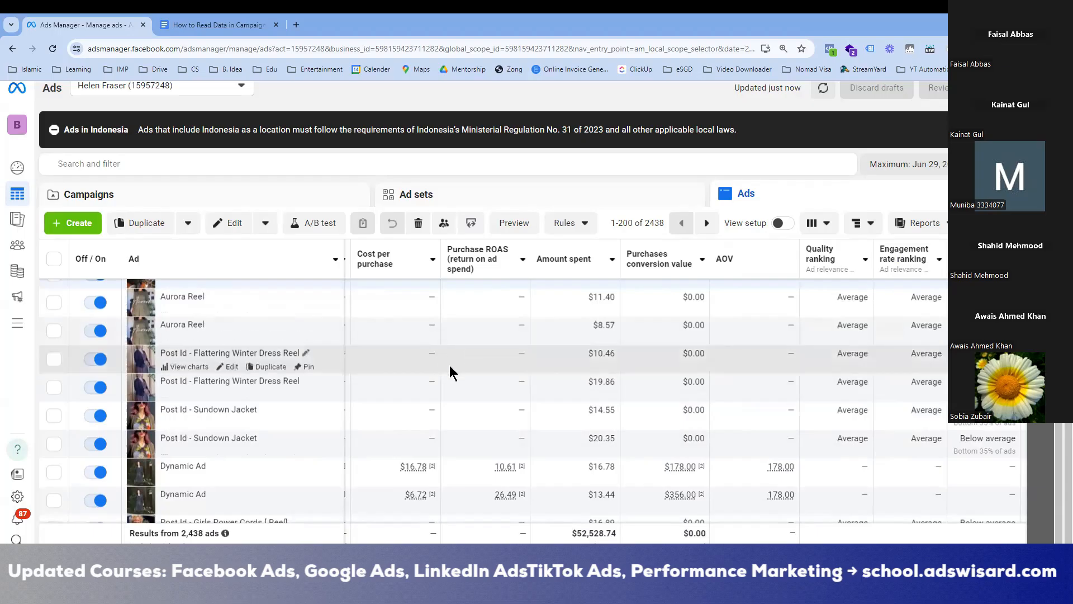
Look through the ads further down the list to compare their quality, engagement rate and conversion rate rankings
{"action": "scroll", "coordinate": [451, 361], "scroll_direction": "down", "scroll_amount": 5}
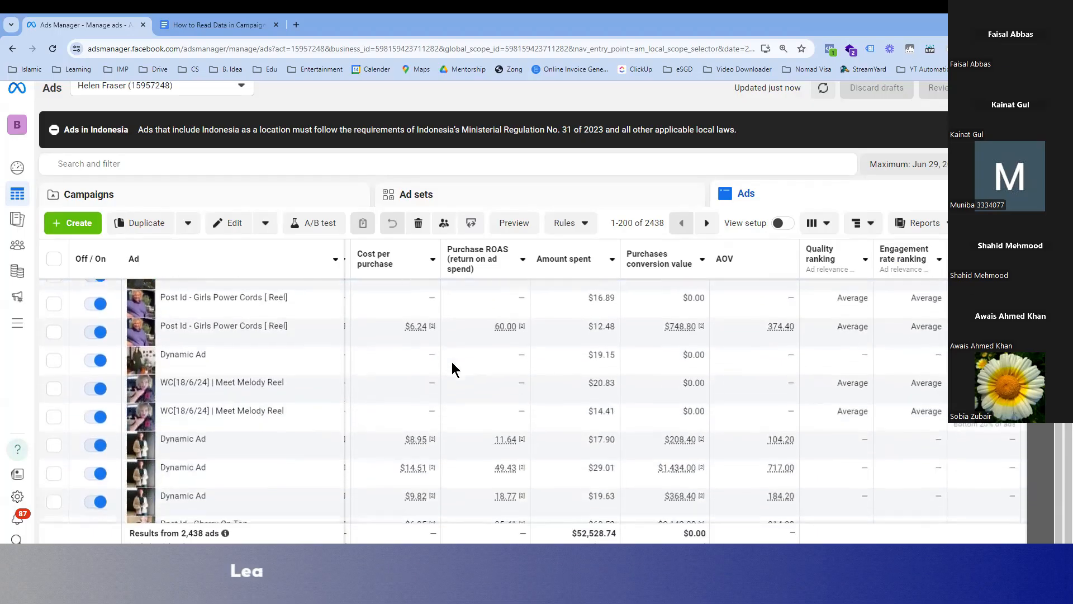
{"action": "scroll", "coordinate": [453, 362], "scroll_direction": "down", "scroll_amount": 10}
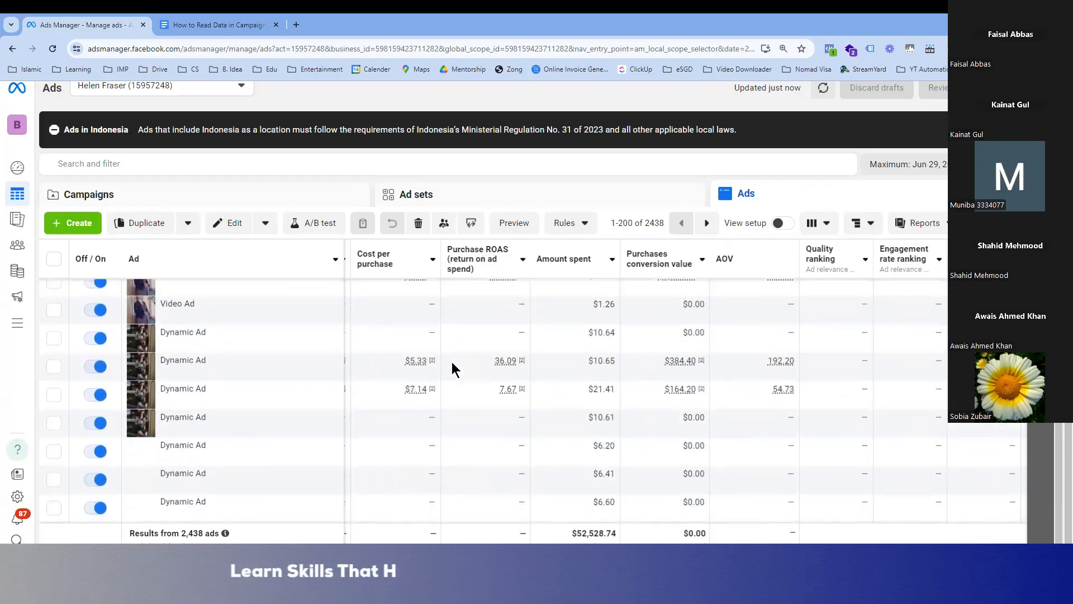
{"action": "scroll", "coordinate": [451, 361], "scroll_direction": "down", "scroll_amount": 6}
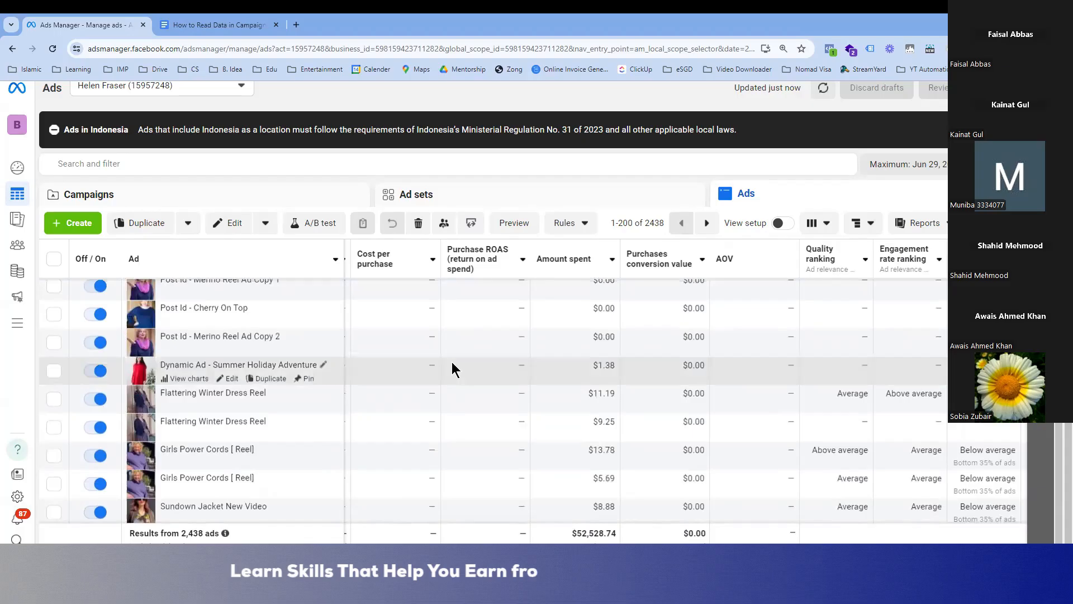
{"action": "scroll", "coordinate": [452, 361], "scroll_direction": "down", "scroll_amount": 4}
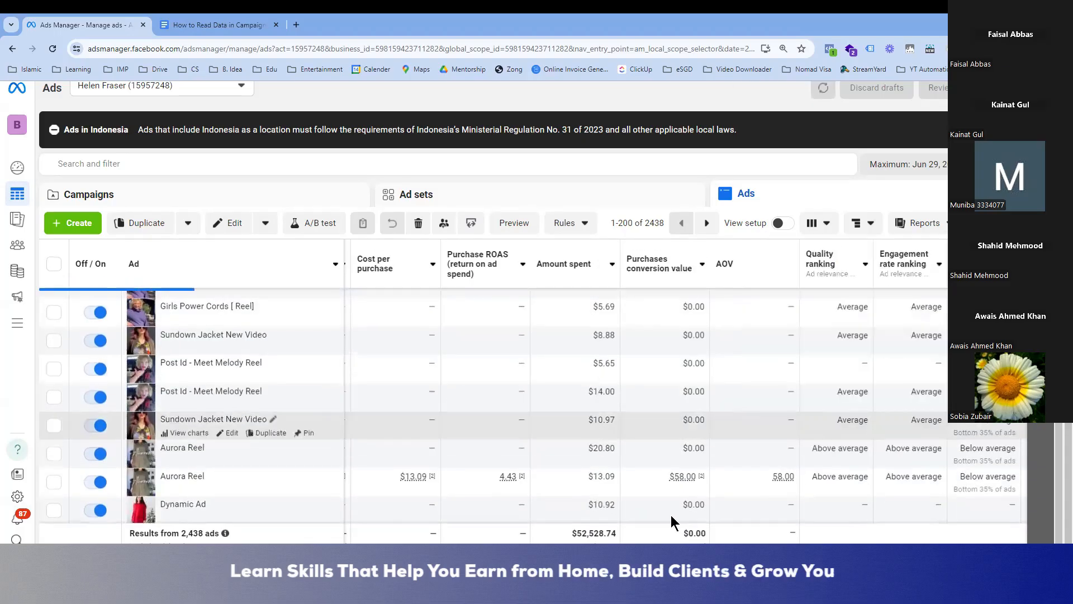
{"action": "scroll", "coordinate": [693, 395], "scroll_direction": "down", "scroll_amount": 15}
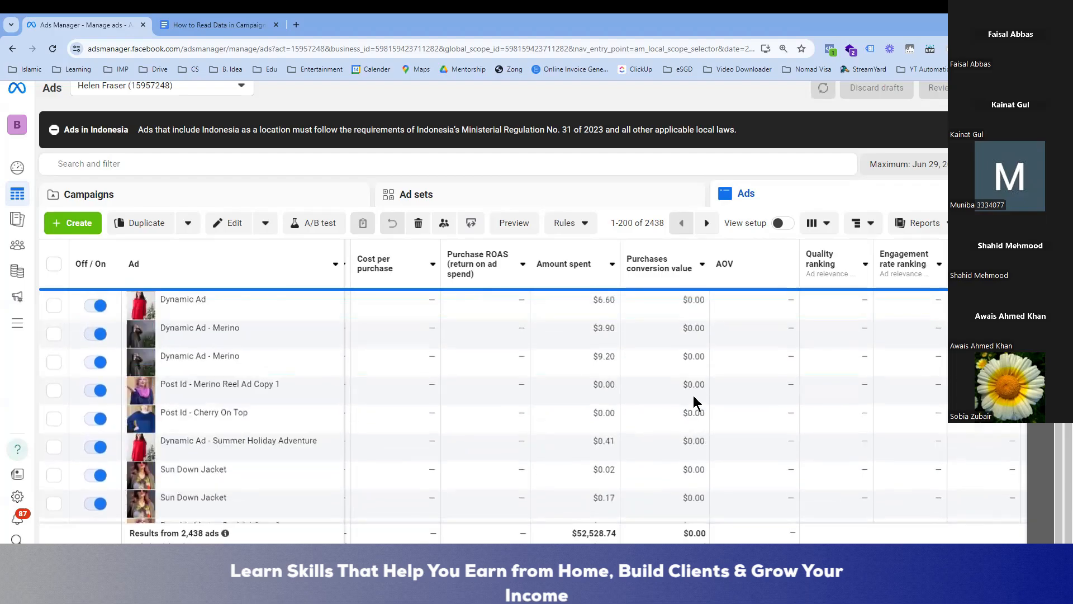
{"action": "scroll", "coordinate": [693, 395], "scroll_direction": "down", "scroll_amount": 5}
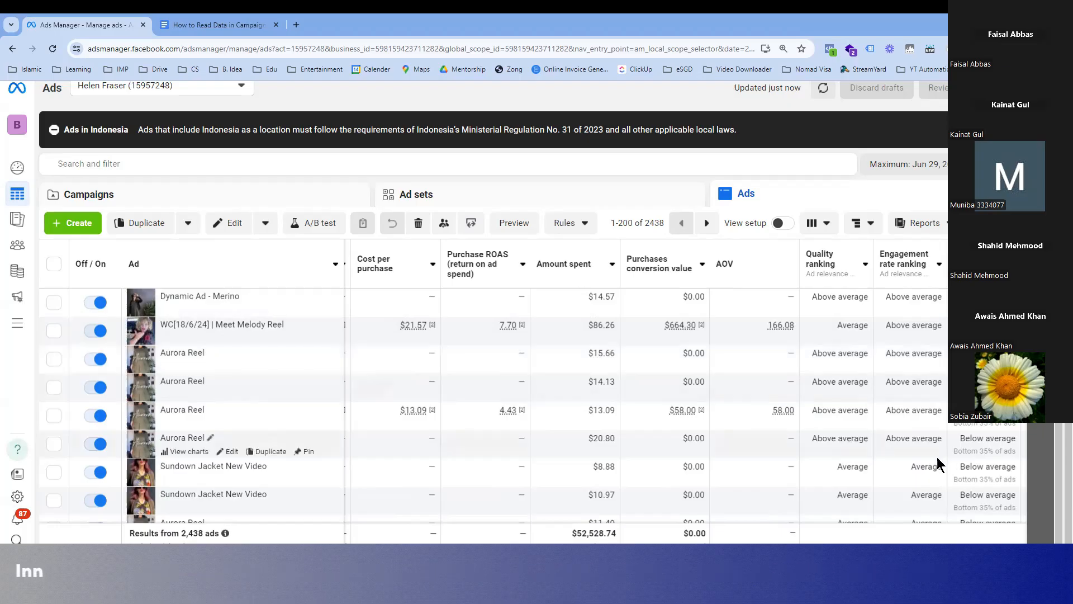
Switch to the How to Read Data in Campaign document in Google Docs and add the heading "Ad Testing:" below the campaign optimization notes
{"action": "scroll", "coordinate": [895, 492], "scroll_direction": "down", "scroll_amount": 3}
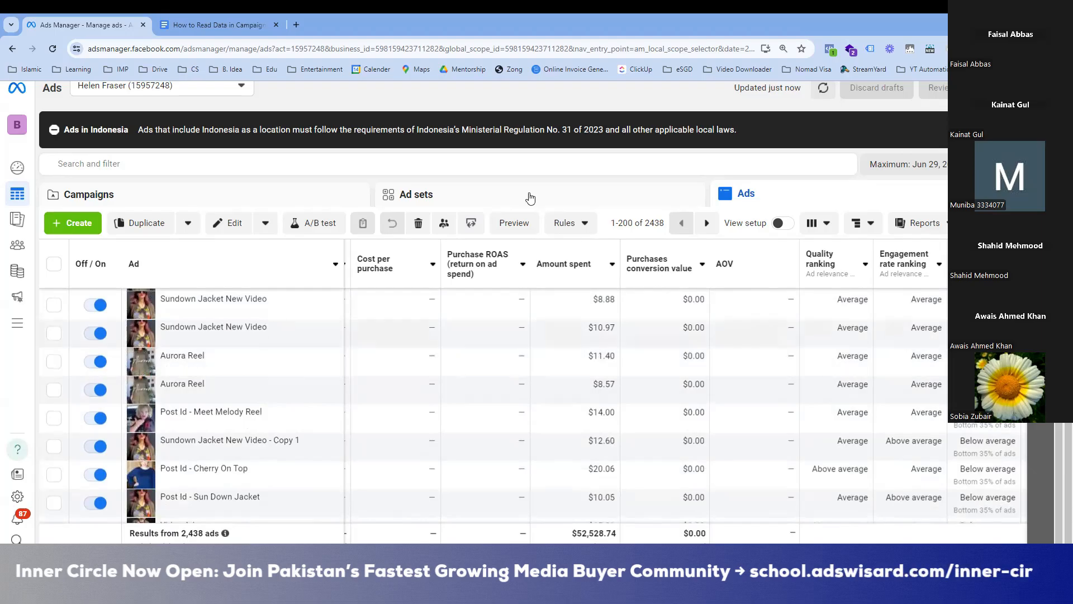
{"action": "left_click", "coordinate": [222, 21]}
{"action": "scroll", "coordinate": [358, 346], "scroll_direction": "down", "scroll_amount": 1}
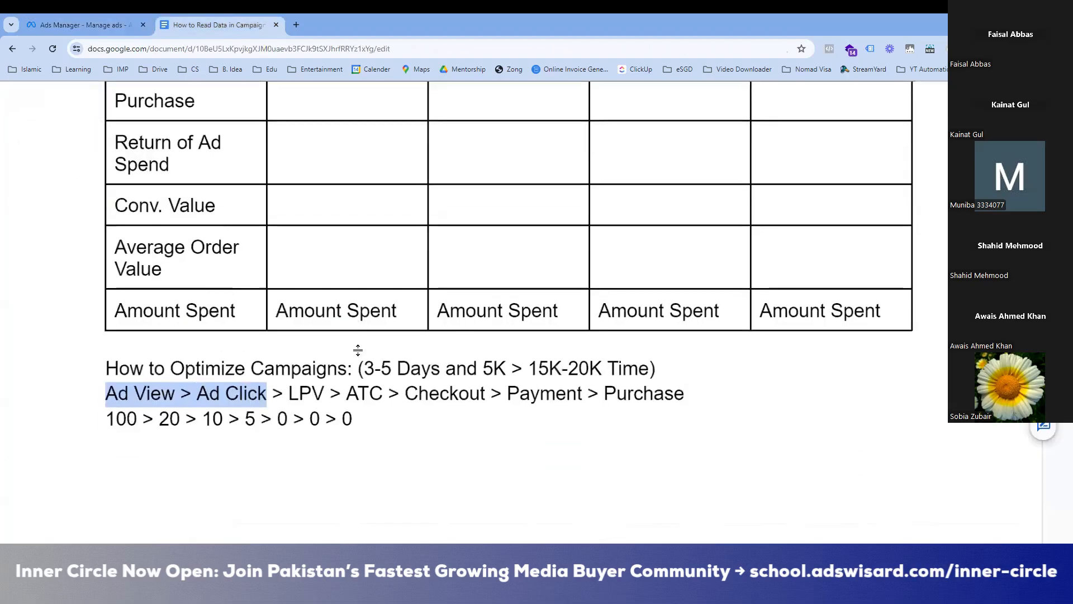
{"action": "left_click", "coordinate": [445, 450]}
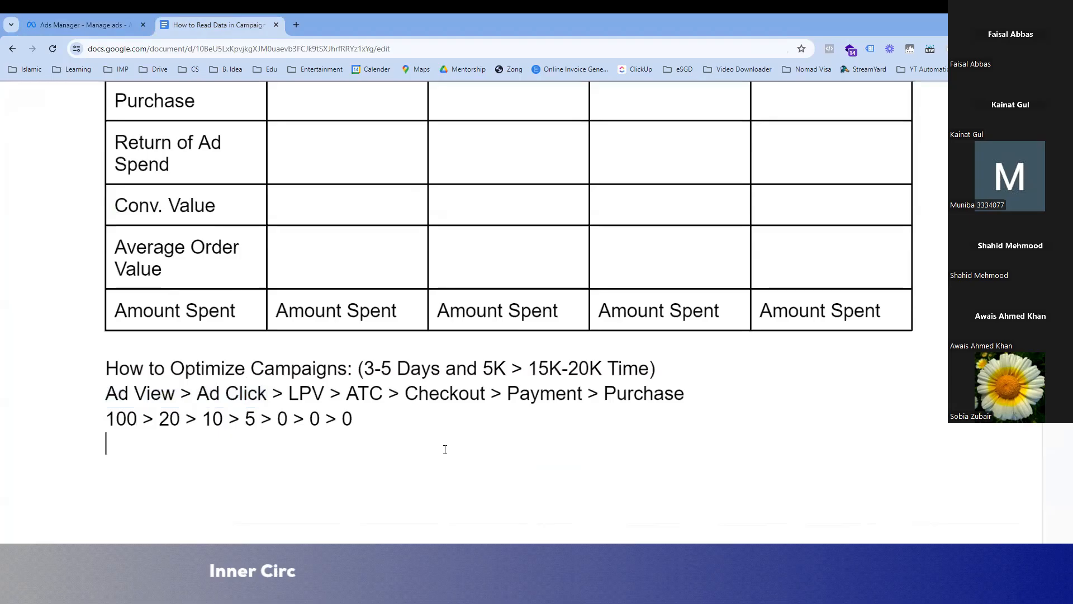
{"action": "scroll", "coordinate": [445, 449], "scroll_direction": "down", "scroll_amount": 3}
{"action": "scroll", "coordinate": [384, 345], "scroll_direction": "down", "scroll_amount": 1}
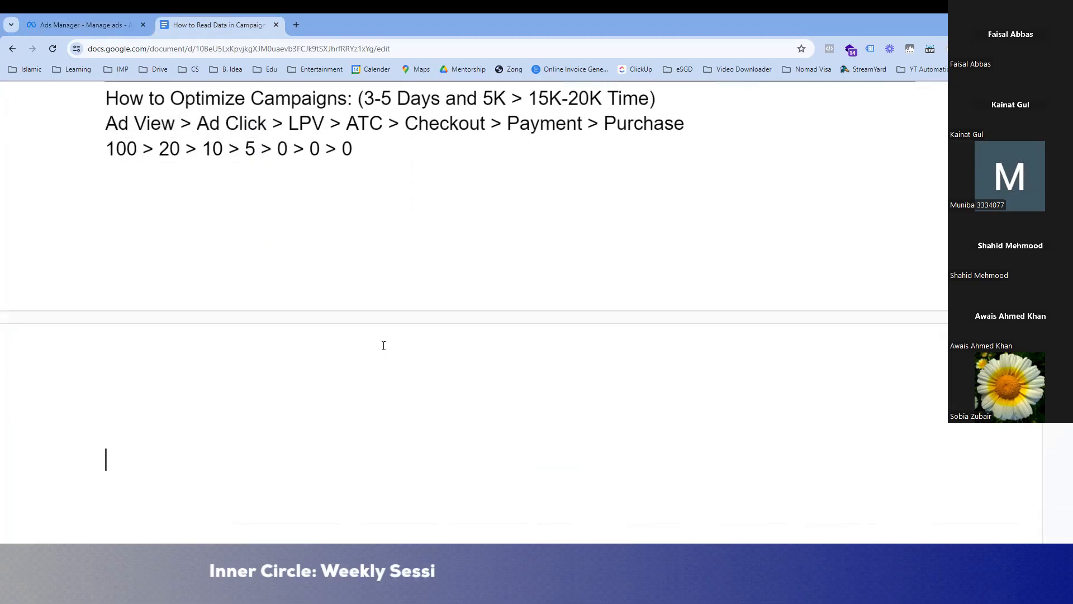
{"action": "type", "text": "Ad Testing:"}
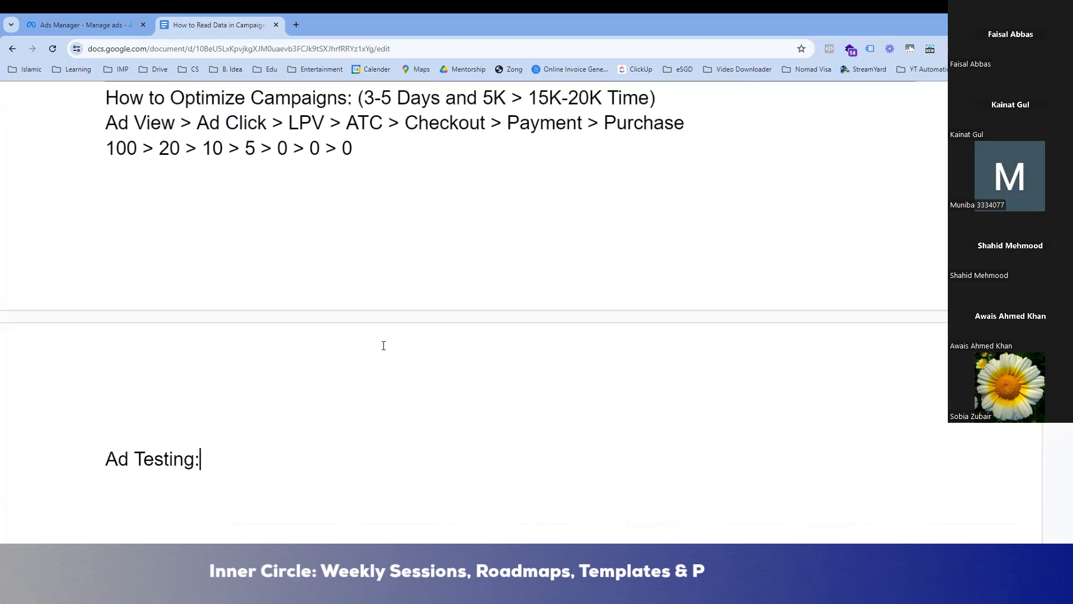
{"action": "key", "text": "Return"}
{"action": "scroll", "coordinate": [383, 346], "scroll_direction": "down", "scroll_amount": 3}
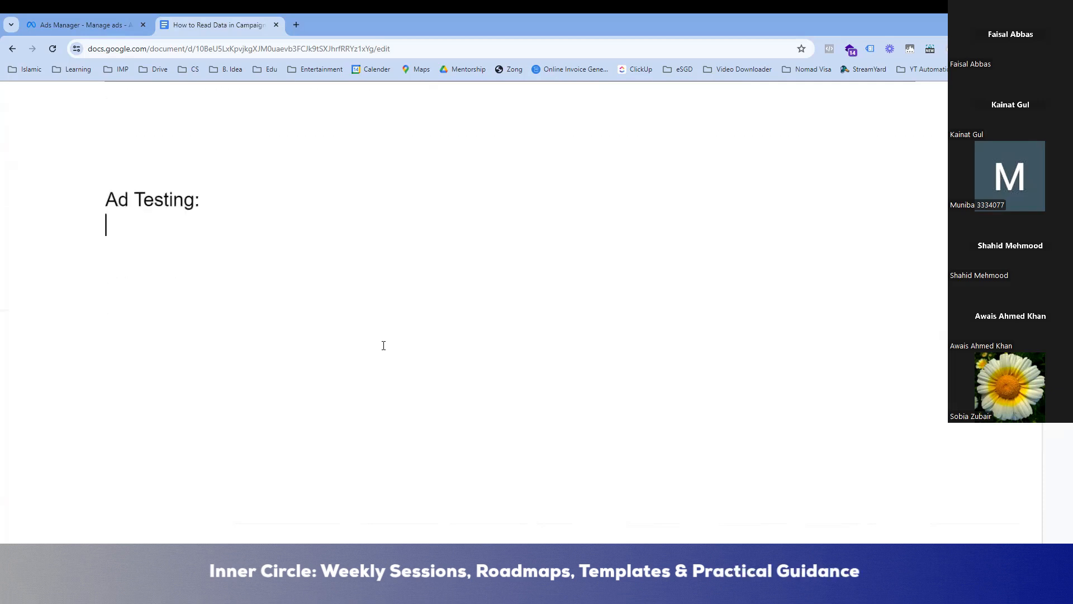
List "Conversion Rate Ranking" and "Engagement Rate Ranking" on separate lines under the Ad Testing heading
{"action": "type", "text": "Conversion Rate R"}
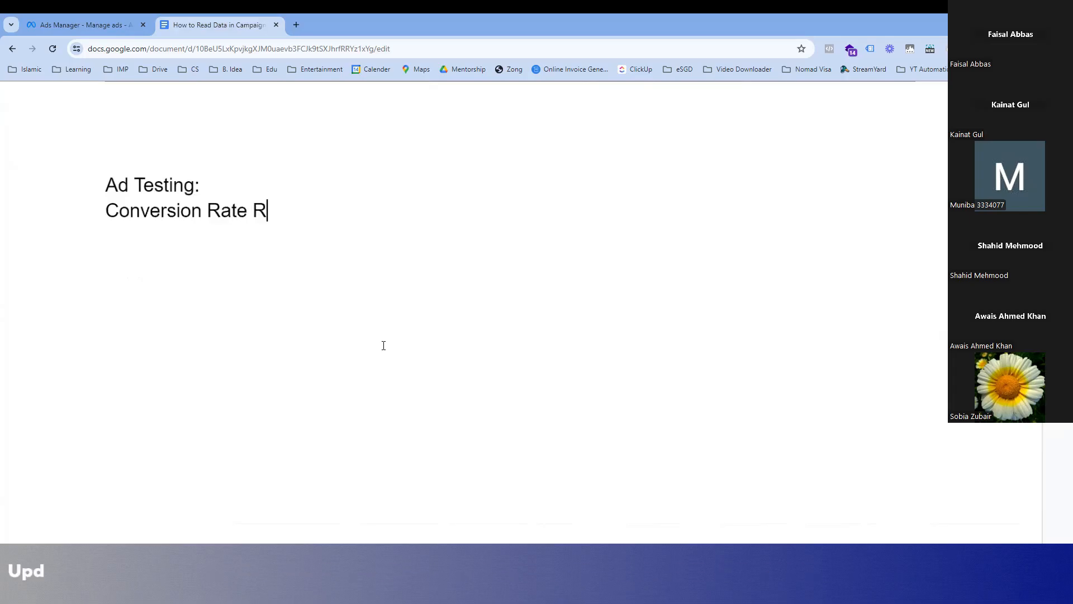
{"action": "type", "text": "anking"}
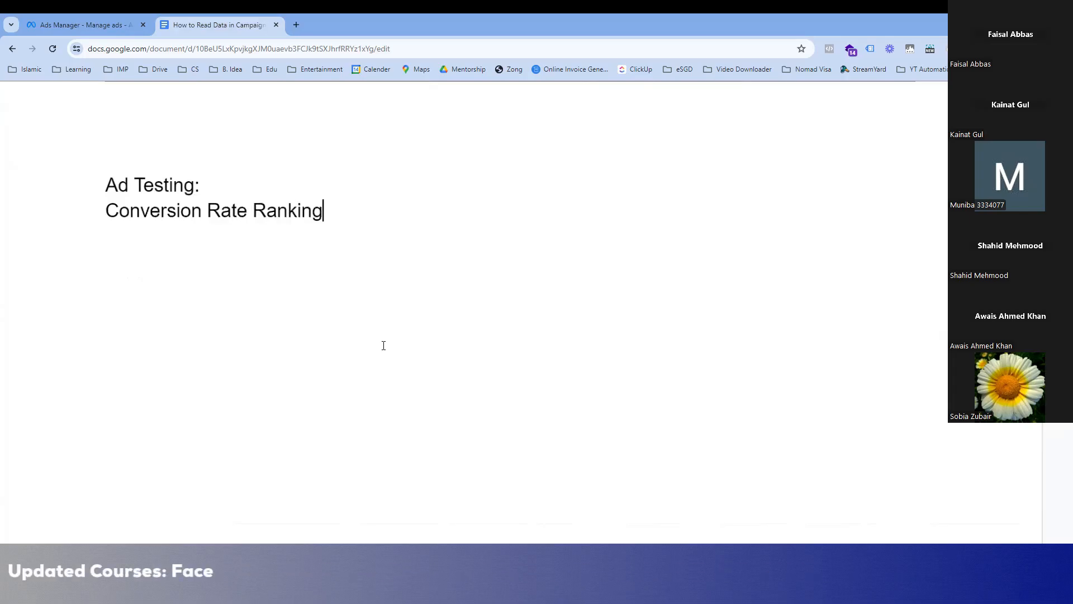
{"action": "key", "text": "Return"}
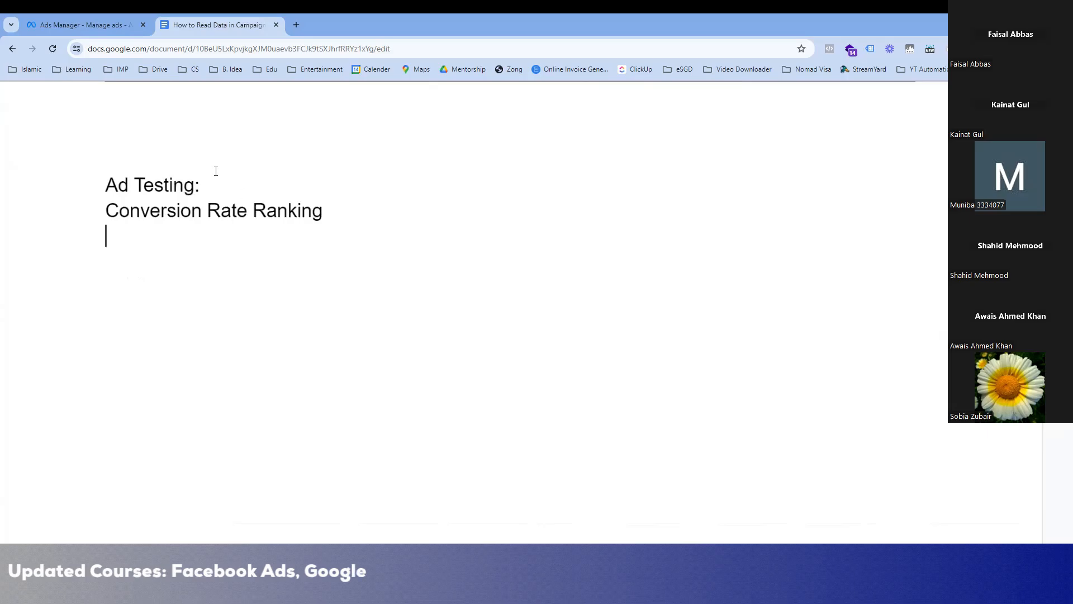
{"action": "left_click", "coordinate": [101, 21]}
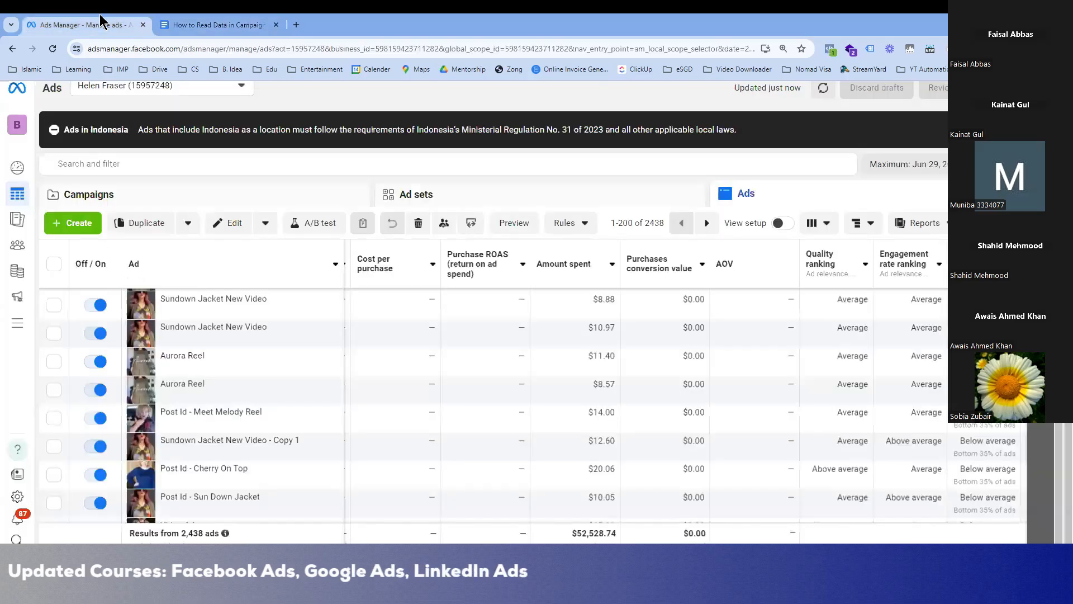
{"action": "left_click", "coordinate": [173, 23]}
{"action": "key", "text": "Return"}
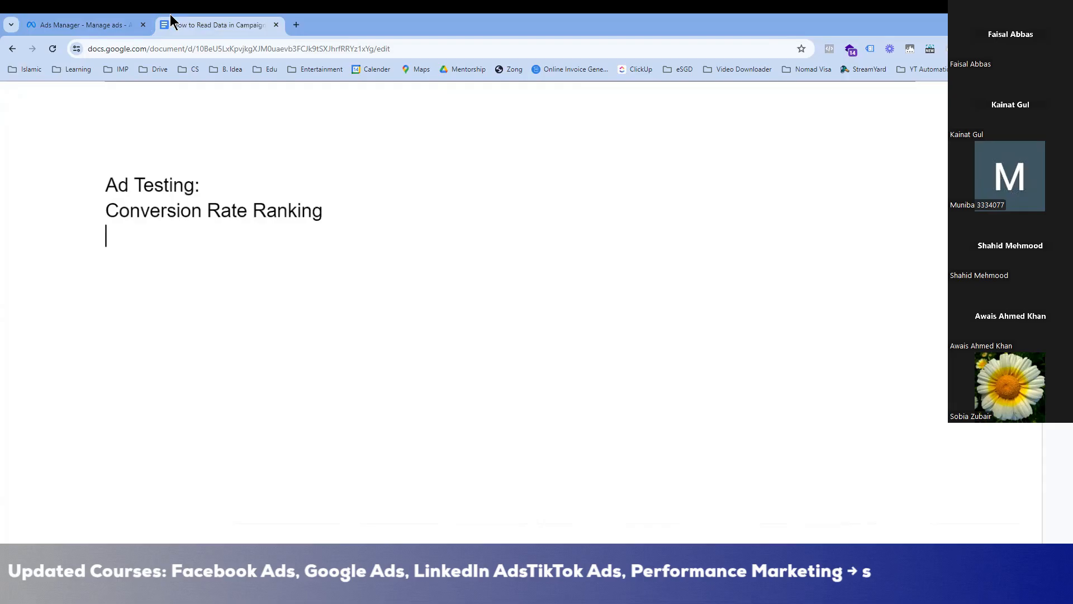
{"action": "type", "text": "Engagement Ra"}
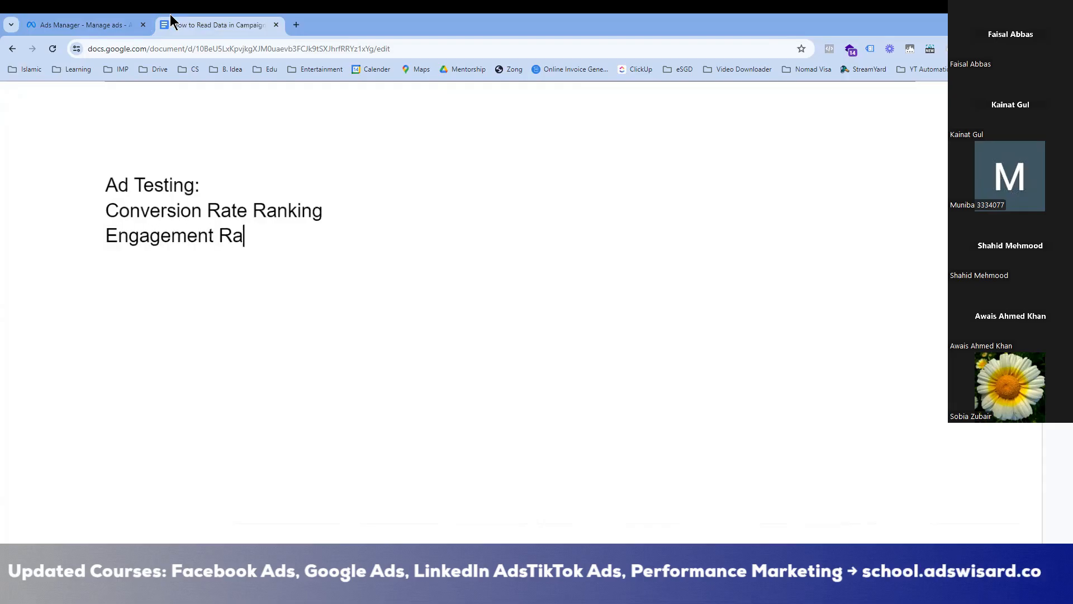
{"action": "type", "text": "te Ranking "}
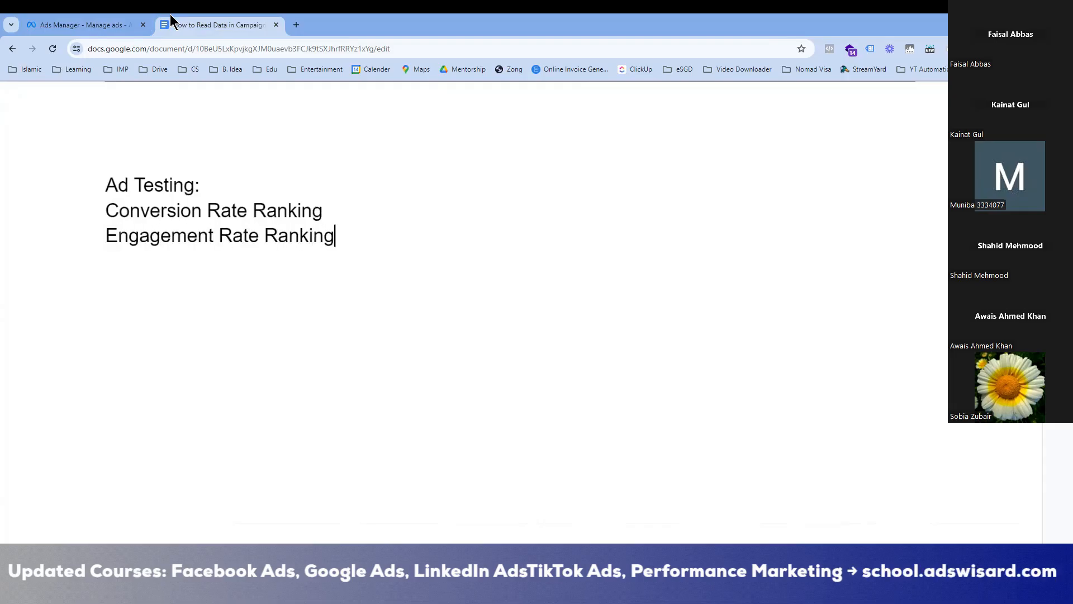
Add the lines "Quality Ranking" and "Thumb Stop Ratio" to the Ad Testing list
{"action": "type", "text": "Quality RAnd"}
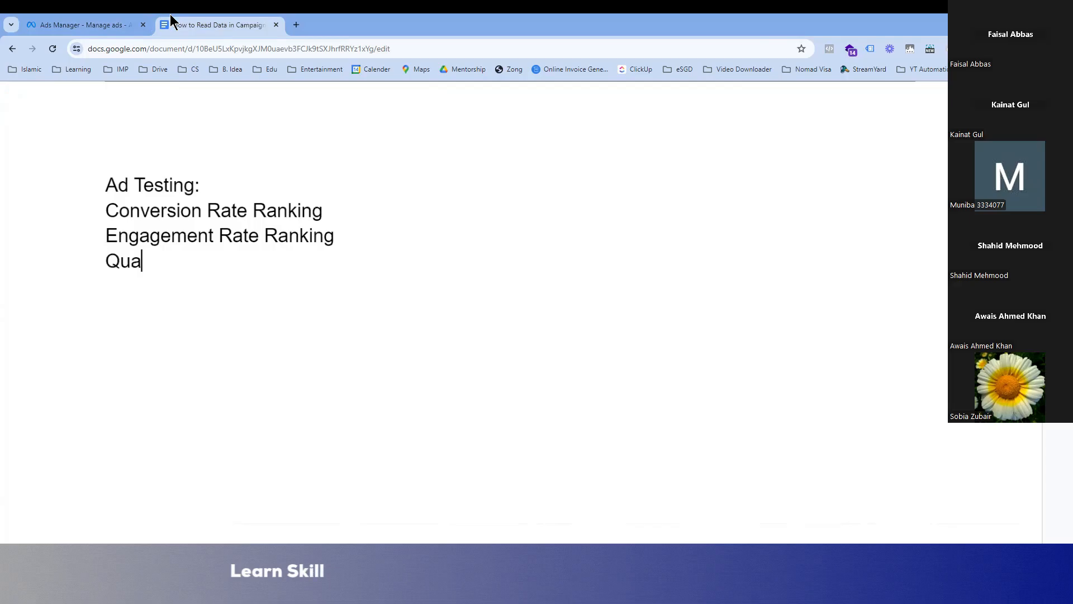
{"action": "key", "text": "BackSpace"}
{"action": "key", "text": "BackSpace"}
{"action": "key", "text": "BackSpace"}
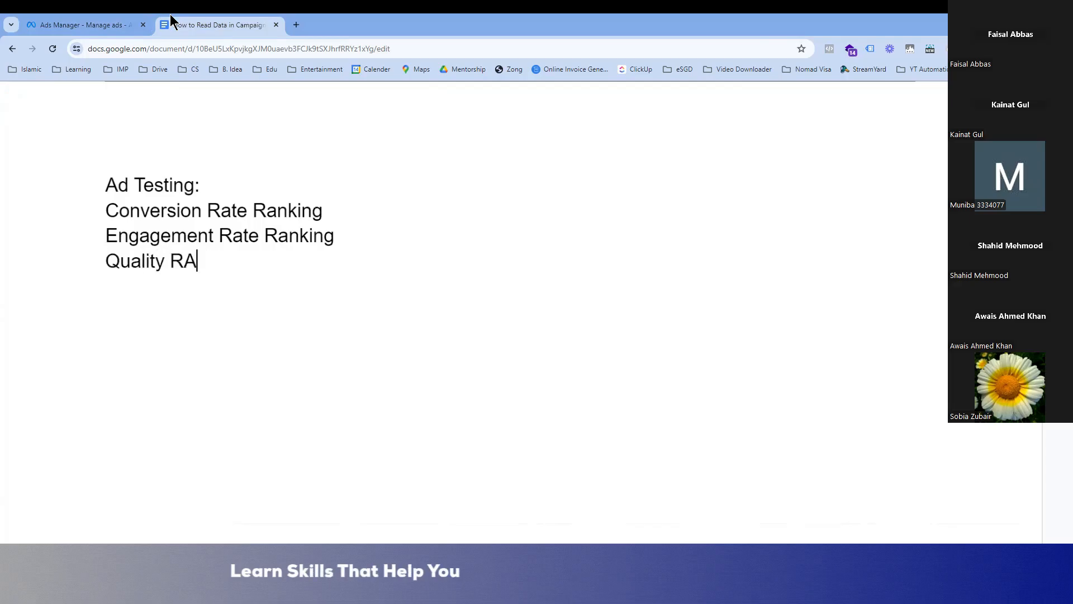
{"action": "type", "text": "nak"}
{"action": "key", "text": "BackSpace"}
{"action": "key", "text": "BackSpace"}
{"action": "key", "text": "BackSpace"}
{"action": "type", "text": "anking"}
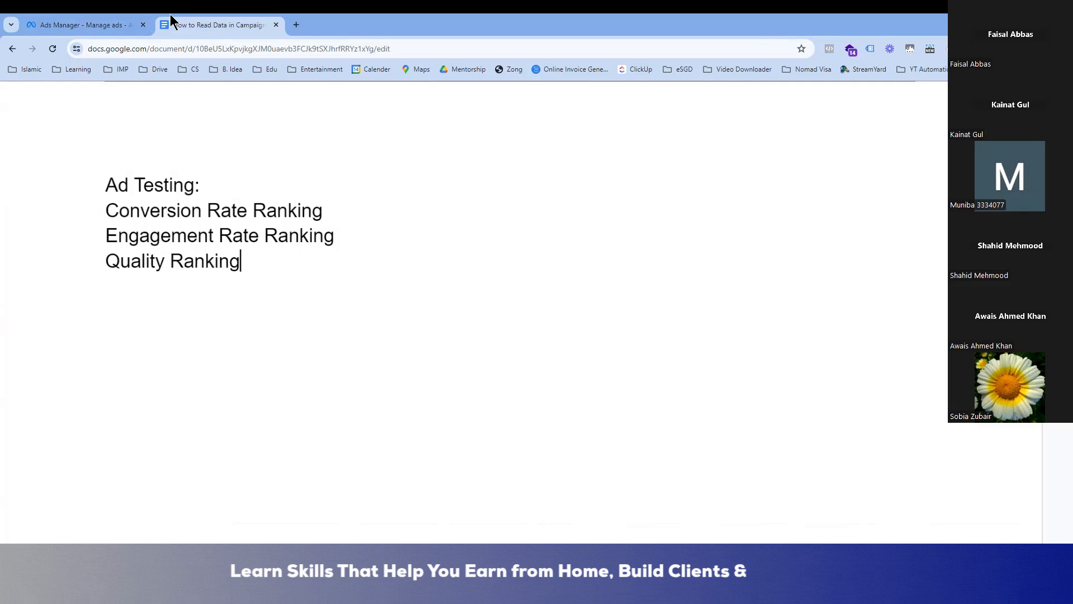
{"action": "key", "text": "Return"}
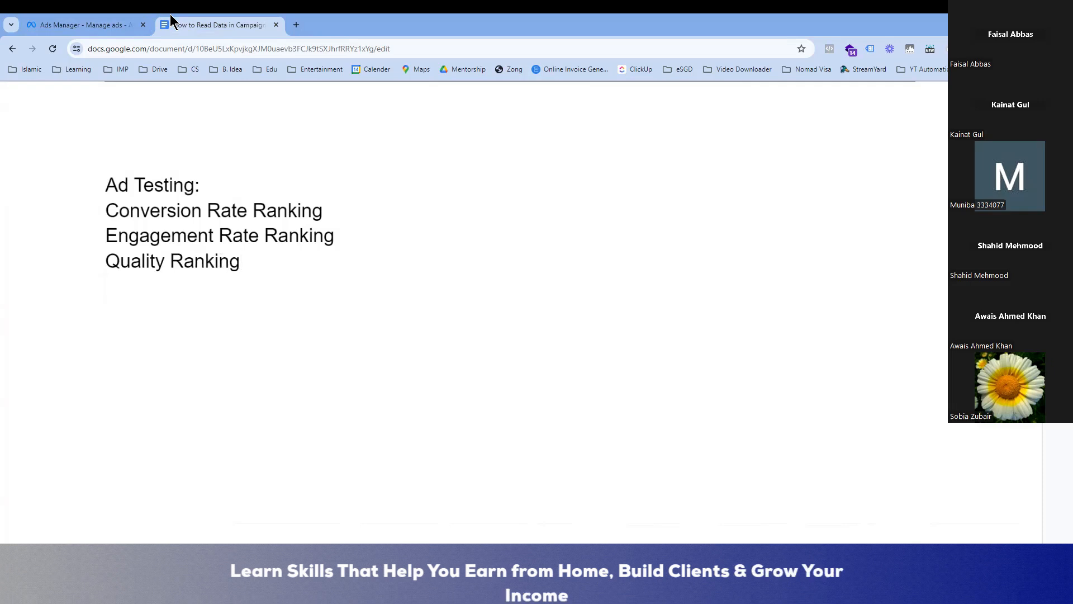
{"action": "type", "text": "Thumb Stop"}
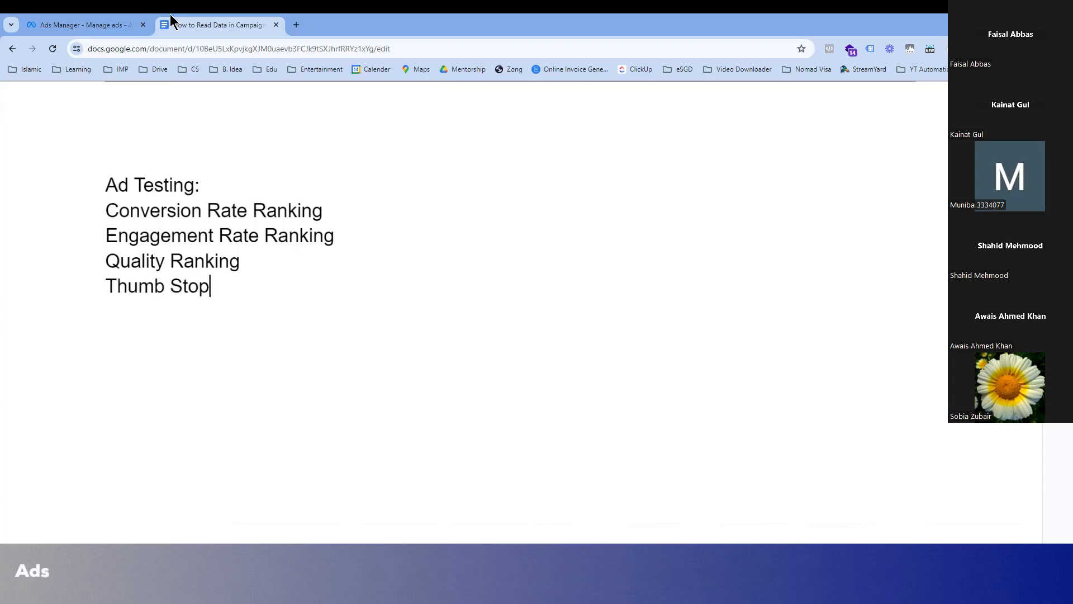
{"action": "type", "text": " Ratio"}
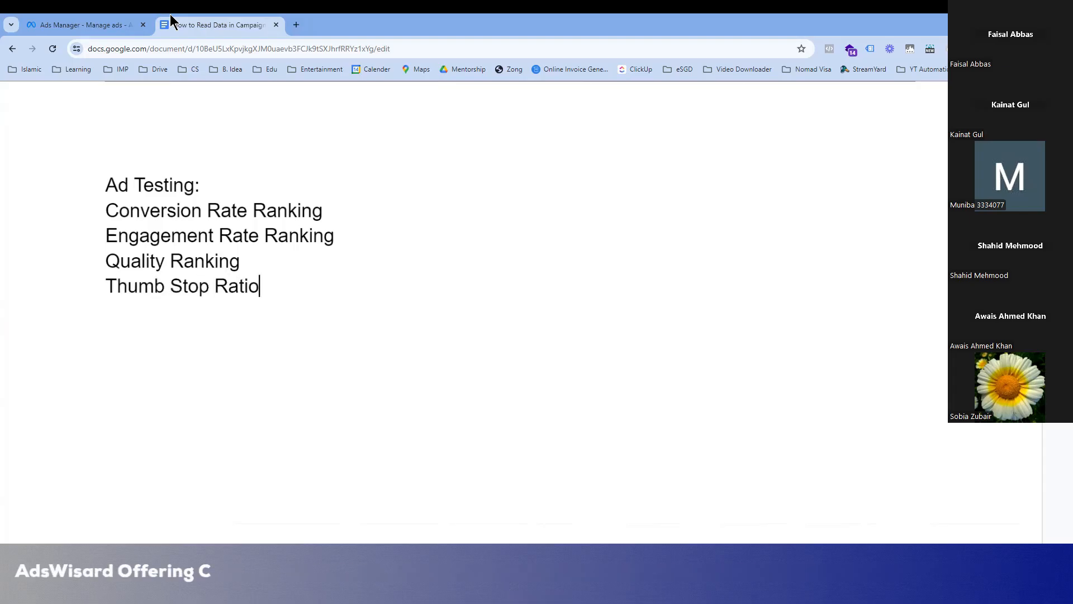
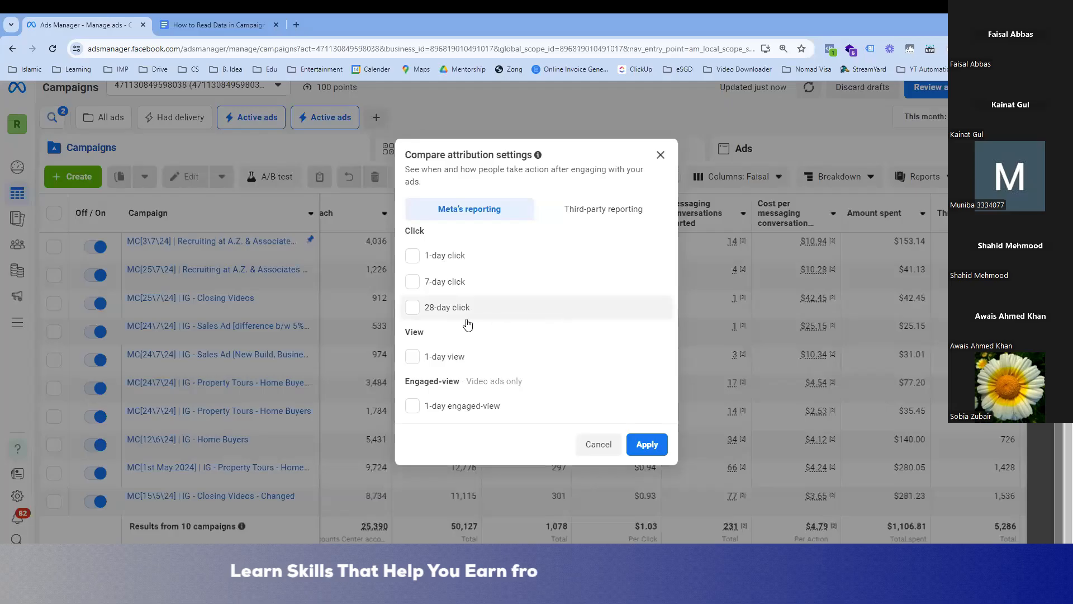
Compare attribution settings in Ads Manager using 7-day click with First conversion as the conversion count, and apply them to the campaign table
{"action": "mouse_move", "coordinate": [470, 315]}
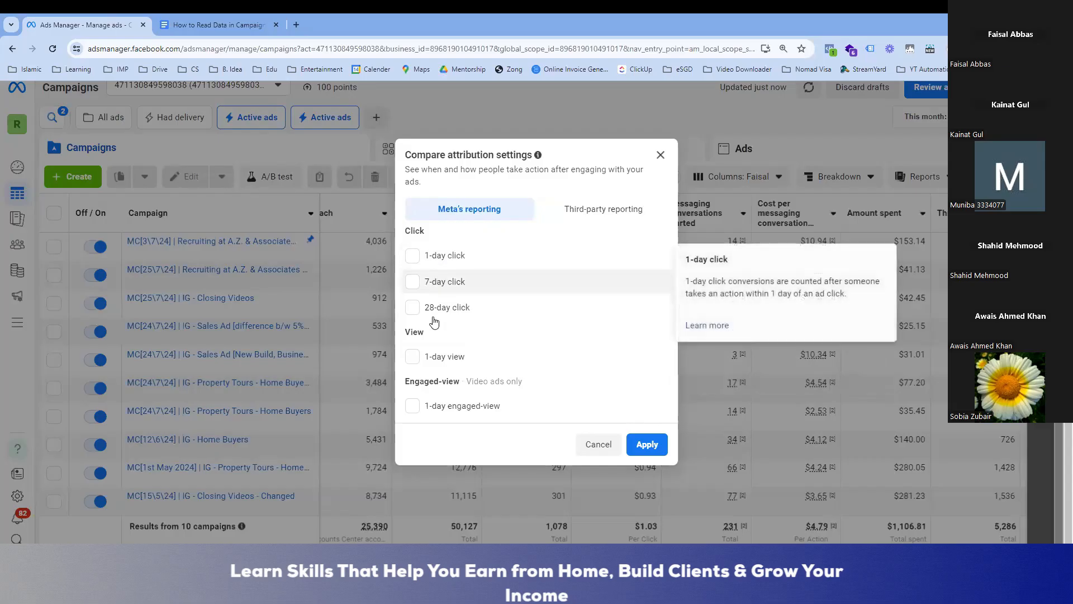
{"action": "left_click", "coordinate": [414, 282]}
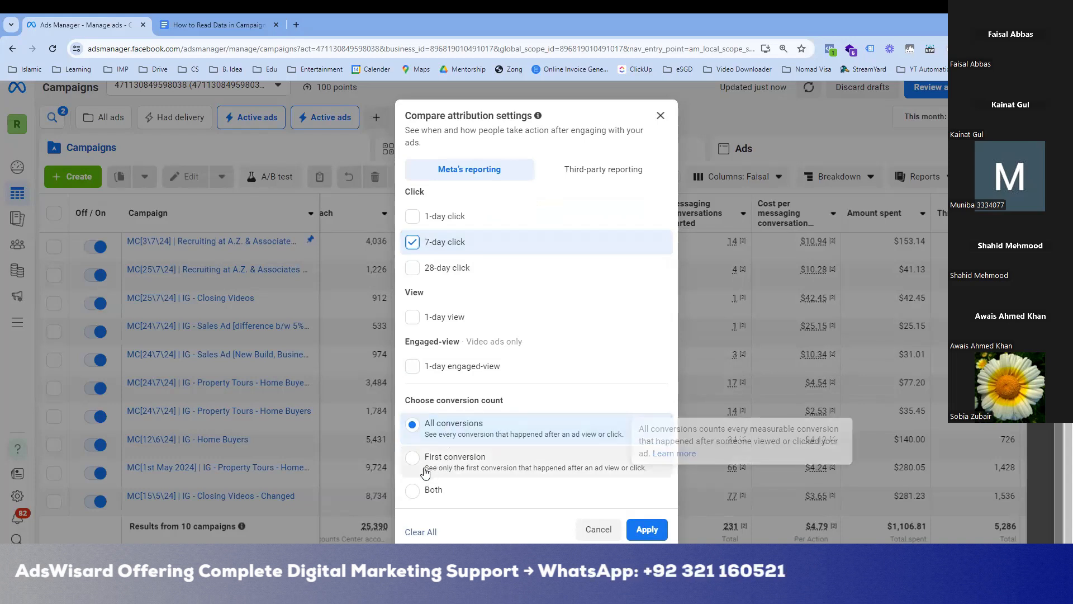
{"action": "left_click", "coordinate": [414, 458]}
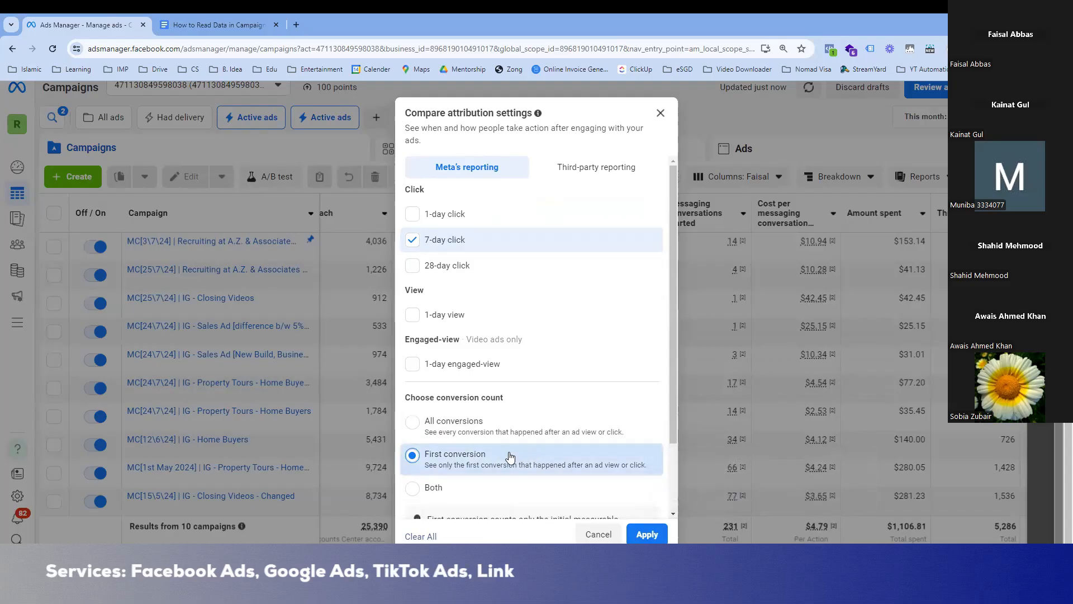
{"action": "mouse_move", "coordinate": [447, 462]}
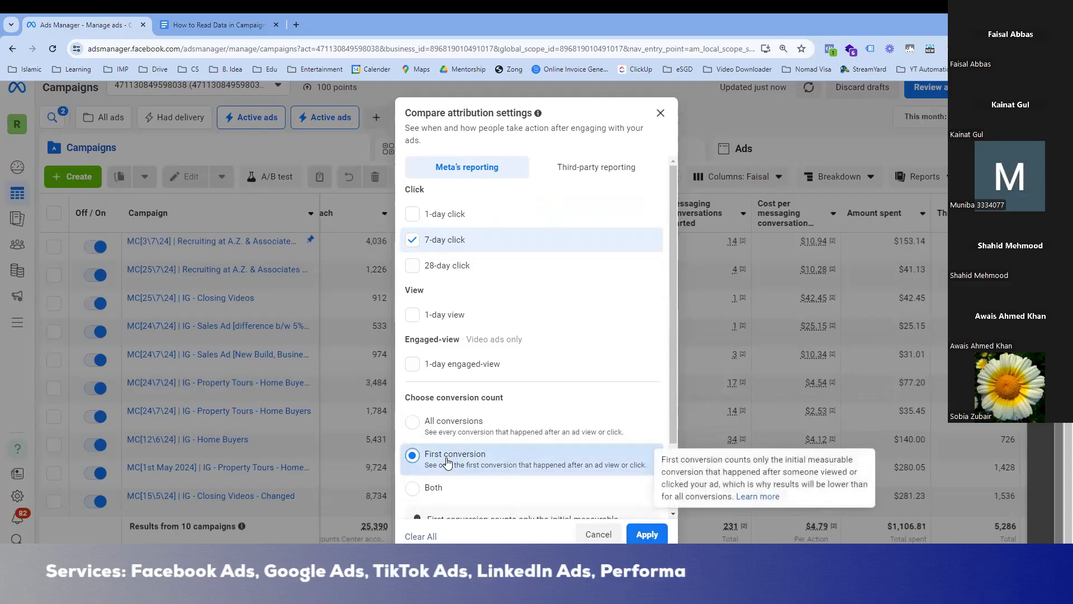
{"action": "scroll", "coordinate": [609, 376], "scroll_direction": "down", "scroll_amount": 1}
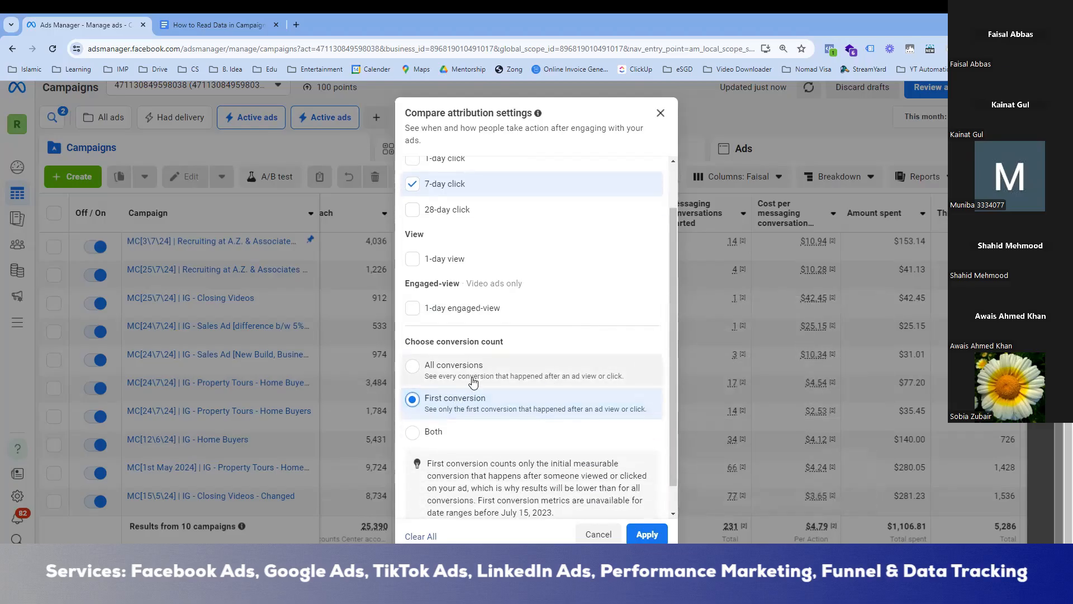
{"action": "mouse_move", "coordinate": [474, 382]}
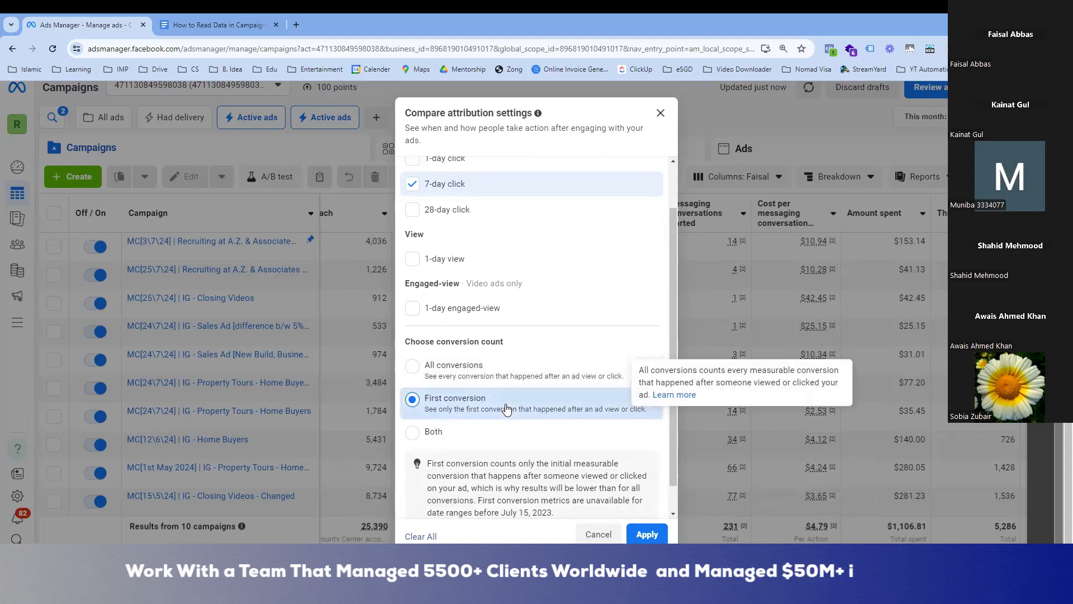
{"action": "mouse_move", "coordinate": [505, 410]}
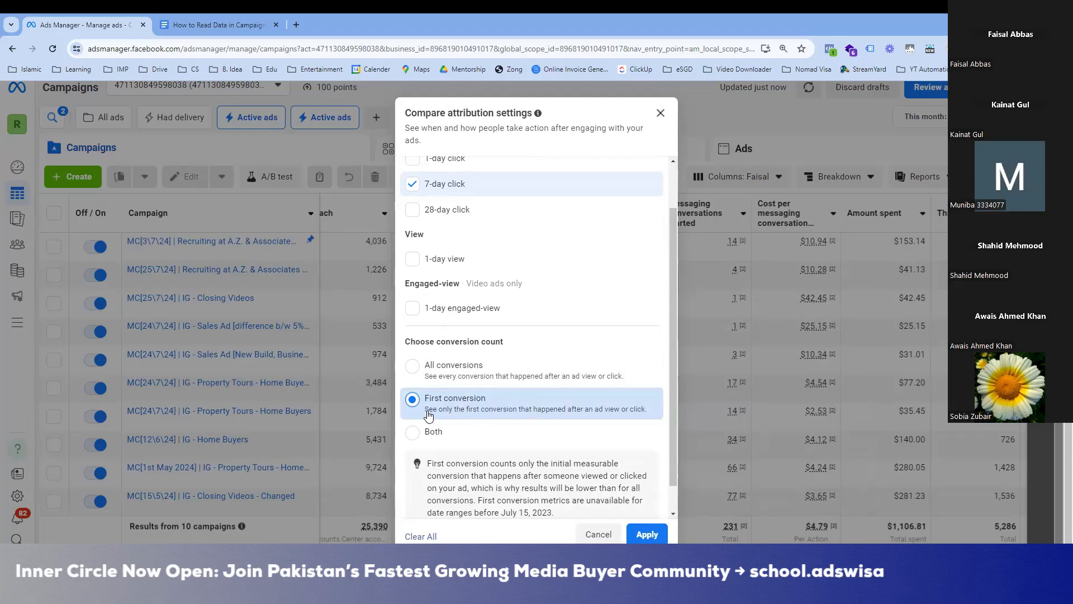
{"action": "left_click", "coordinate": [648, 535]}
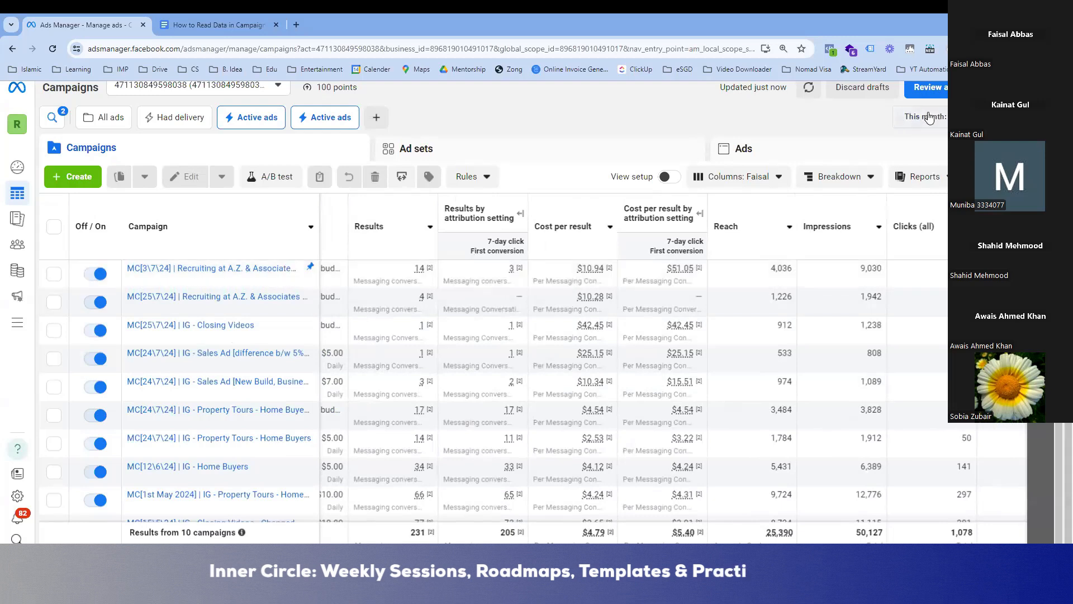
Select the pinned MC[3\7\24] recruiting campaign and compare its results with its 7-day click first-conversion results
{"action": "left_click", "coordinate": [54, 274]}
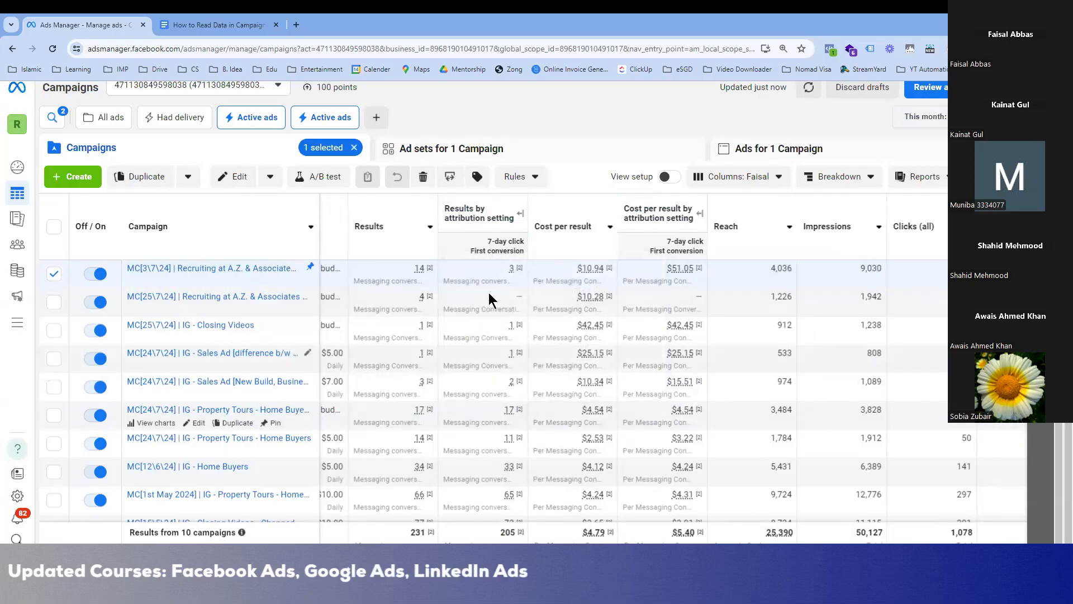
{"action": "mouse_move", "coordinate": [504, 277]}
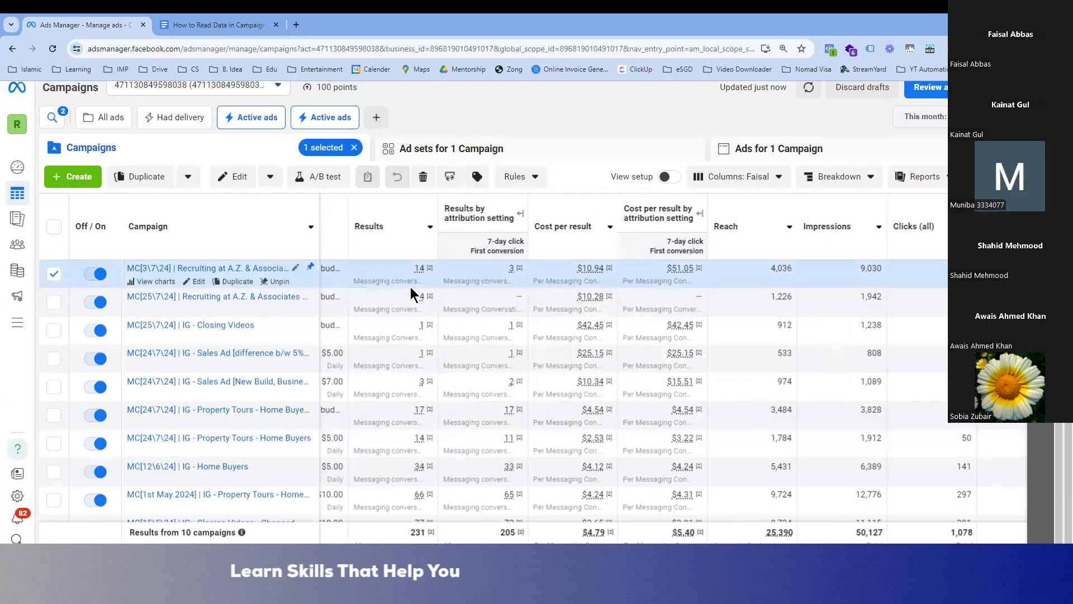
Select only the 24/7/24 IG - Property Tours campaign that uses an ad set budget, and examine its attribution results
{"action": "mouse_move", "coordinate": [412, 293]}
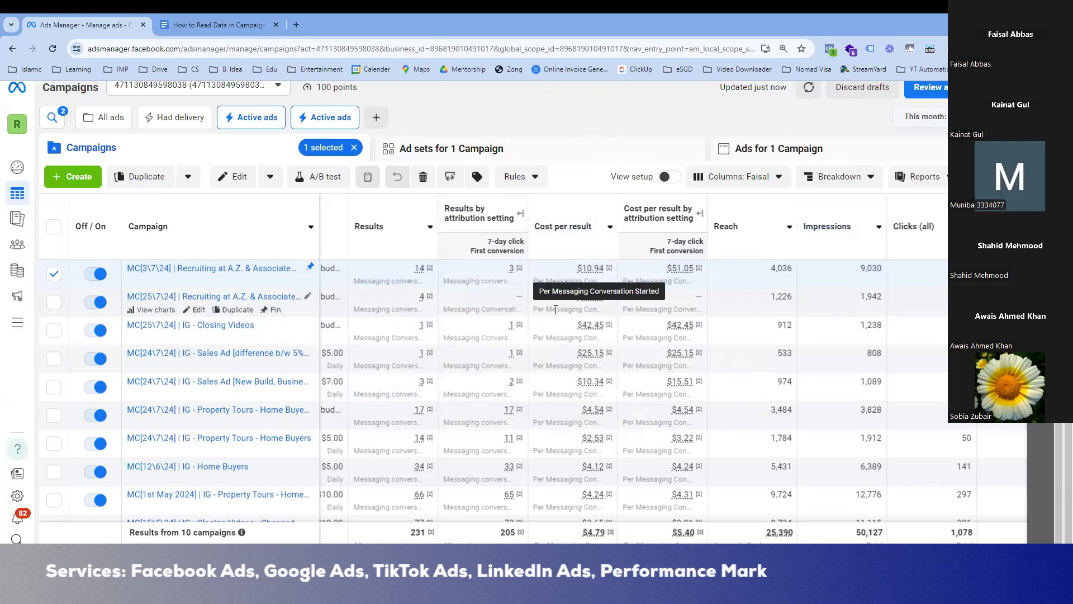
{"action": "mouse_move", "coordinate": [528, 312]}
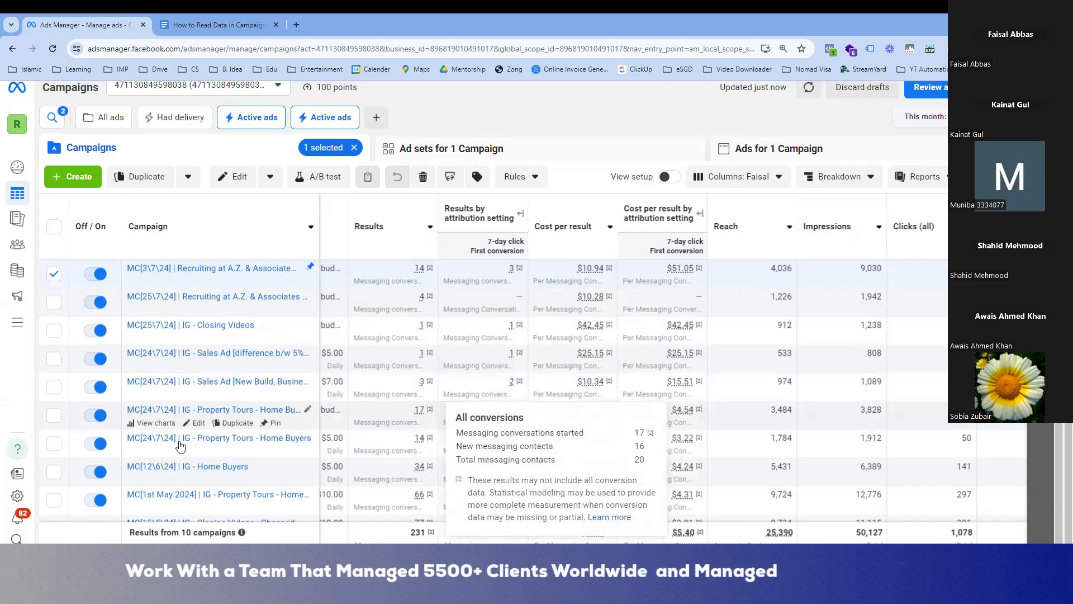
{"action": "left_click", "coordinate": [55, 415]}
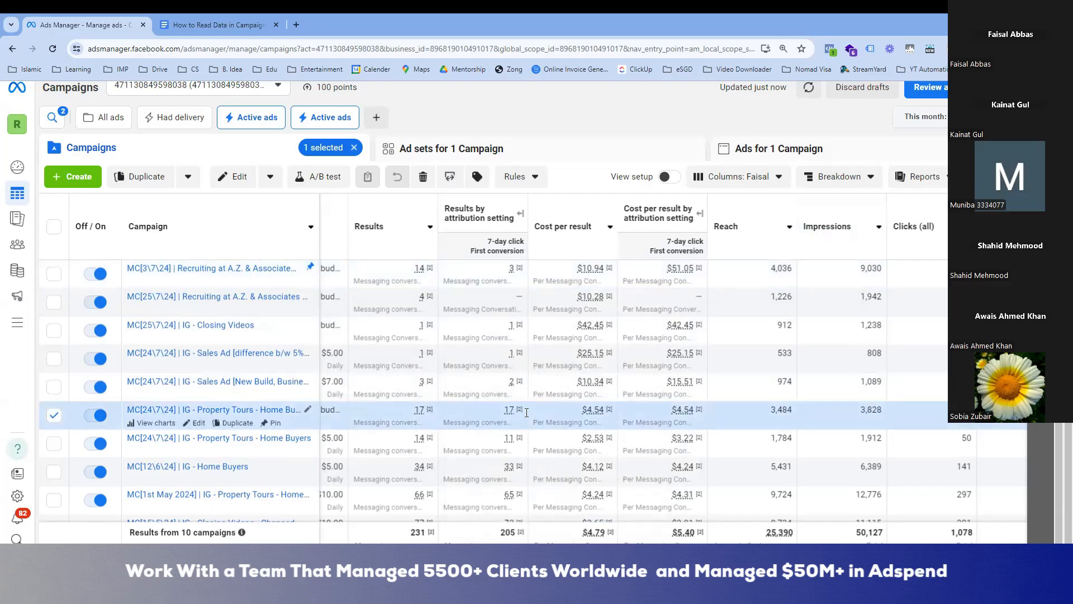
{"action": "mouse_move", "coordinate": [523, 413]}
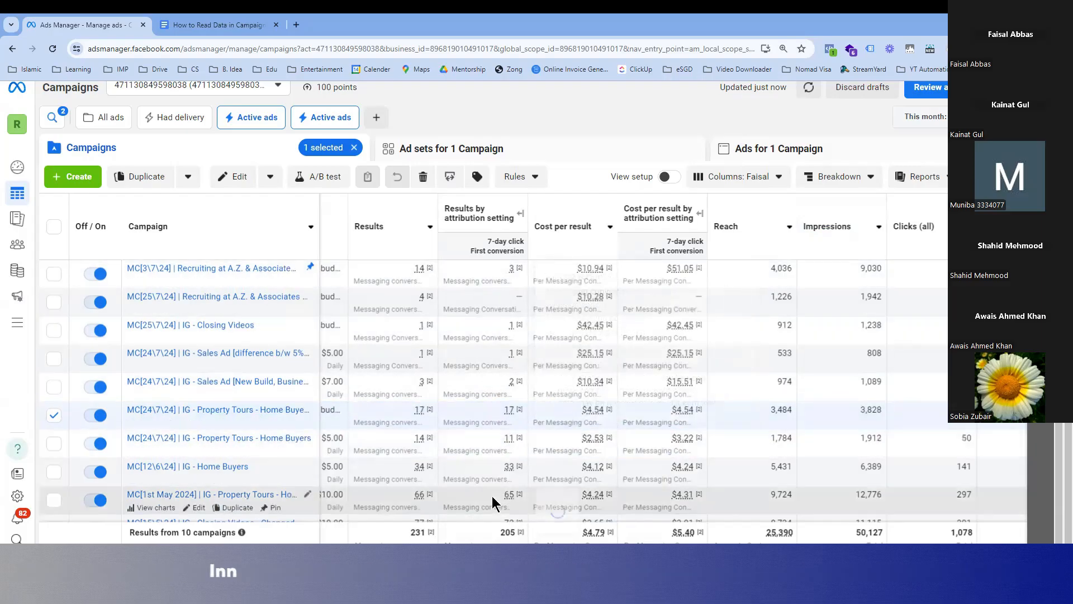
Review the campaigns' budget, results, cost per result, reach, impressions and clicks columns
{"action": "scroll", "coordinate": [492, 495], "scroll_direction": "down", "scroll_amount": 1}
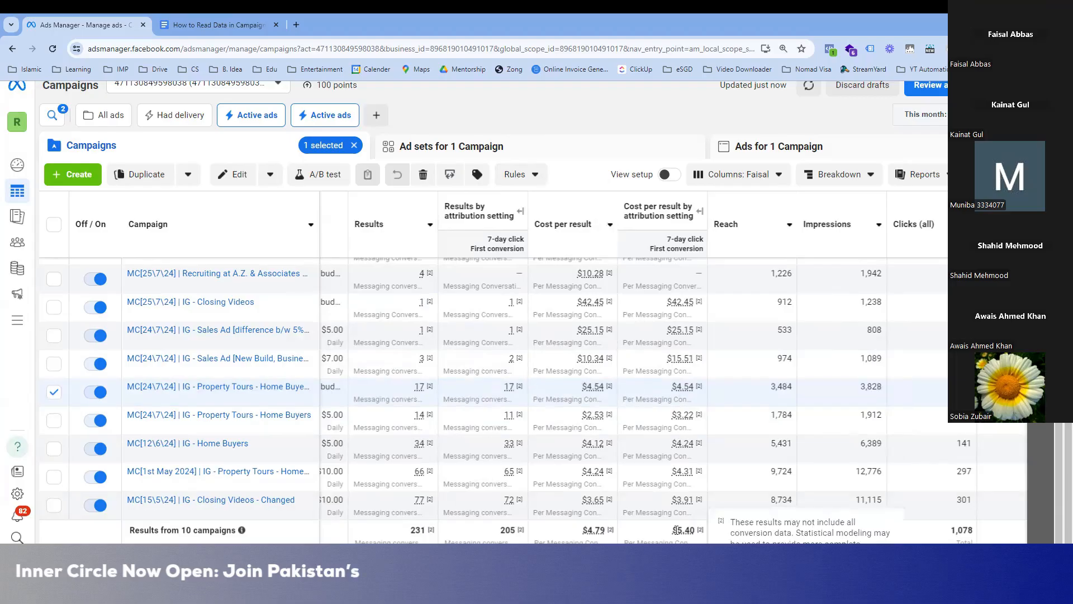
{"action": "scroll", "coordinate": [632, 386], "scroll_direction": "left", "scroll_amount": 3}
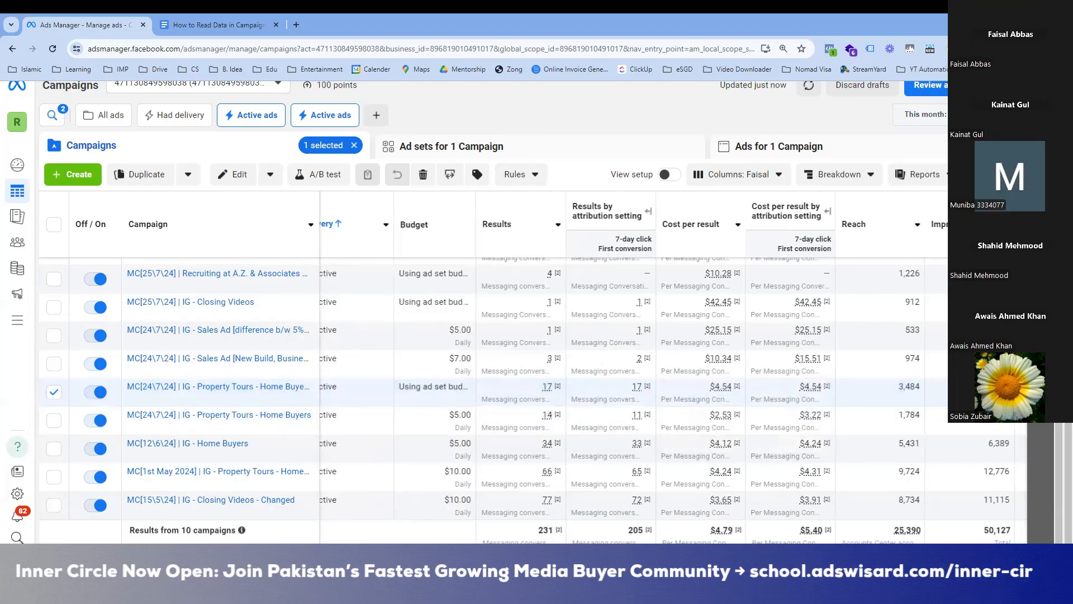
{"action": "scroll", "coordinate": [670, 367], "scroll_direction": "left", "scroll_amount": 1}
{"action": "scroll", "coordinate": [671, 367], "scroll_direction": "right", "scroll_amount": 3}
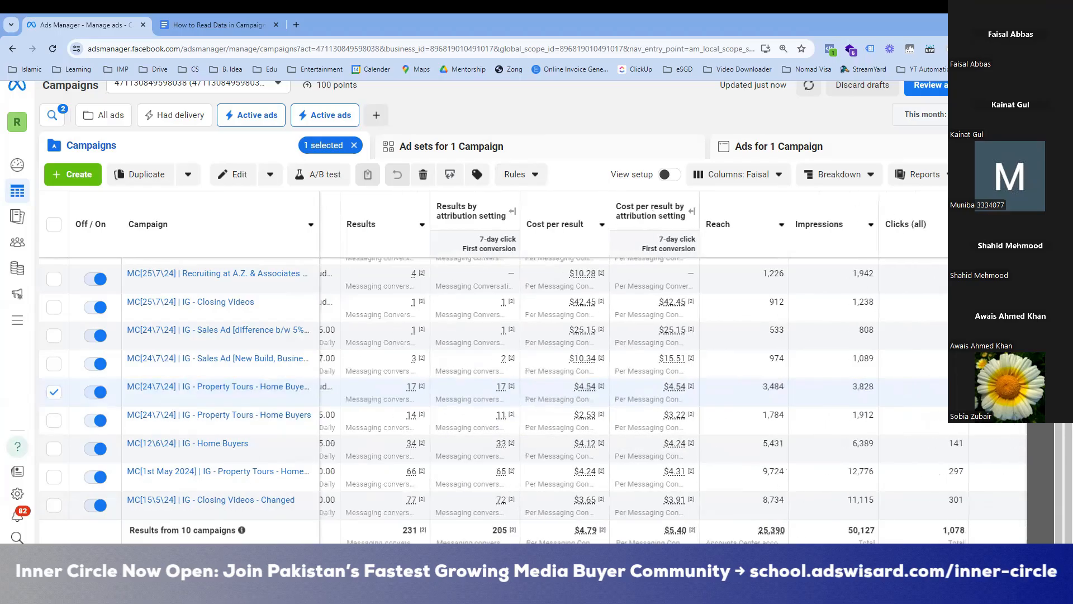
{"action": "scroll", "coordinate": [671, 367], "scroll_direction": "right", "scroll_amount": 4}
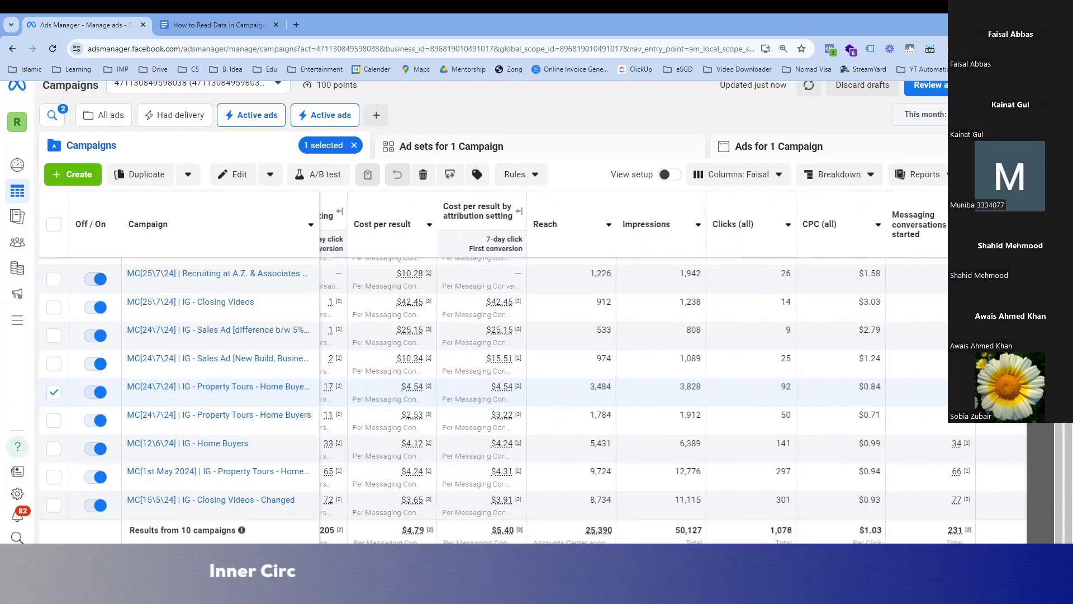
Switch to the How to Read Data in Campaigns Manager document and review its necessary columns and funnel columns table
{"action": "left_click", "coordinate": [234, 22]}
{"action": "scroll", "coordinate": [584, 410], "scroll_direction": "up", "scroll_amount": 15}
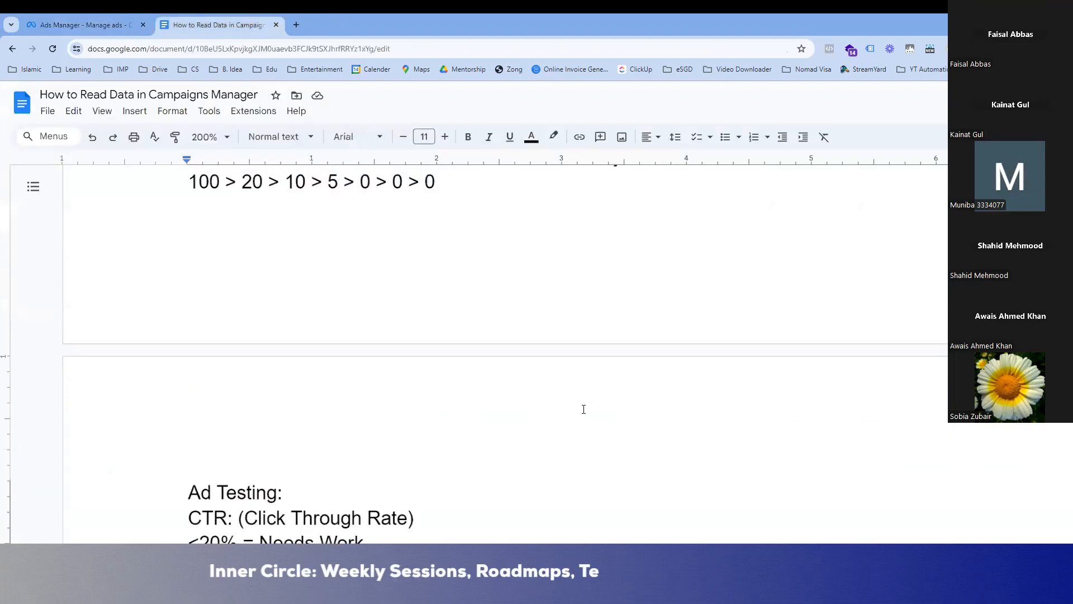
{"action": "scroll", "coordinate": [584, 409], "scroll_direction": "up", "scroll_amount": 3}
{"action": "scroll", "coordinate": [584, 408], "scroll_direction": "down", "scroll_amount": 5}
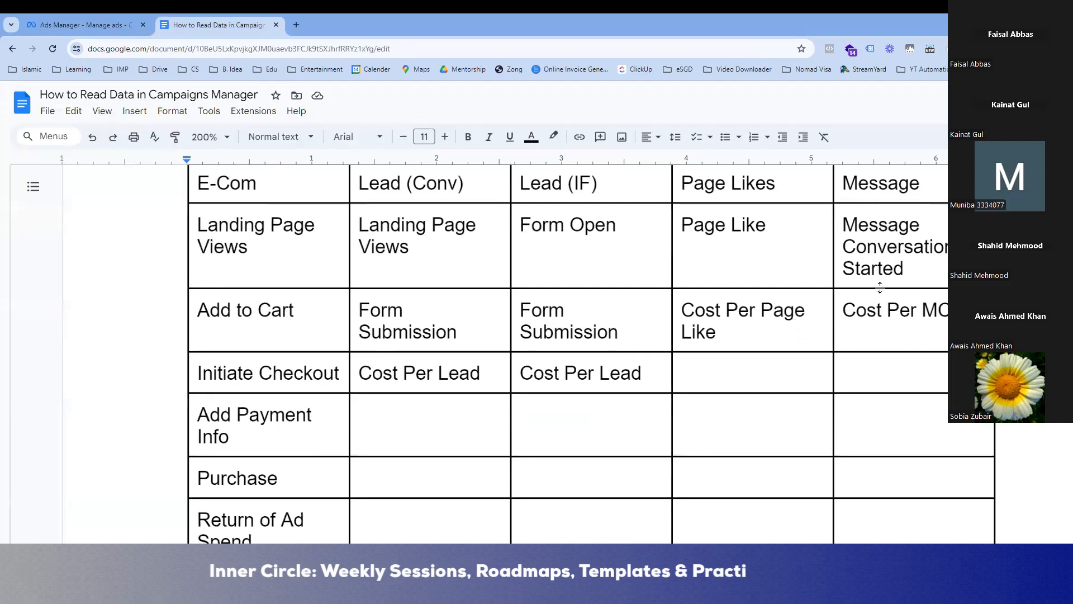
{"action": "scroll", "coordinate": [259, 341], "scroll_direction": "up", "scroll_amount": 5}
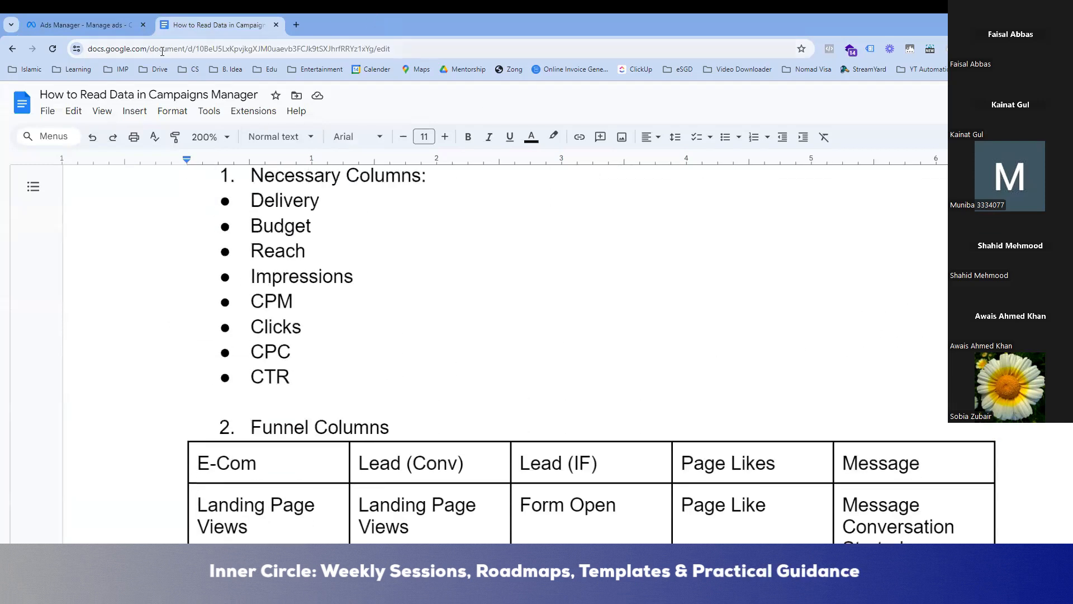
Return to Ads Manager and examine the messaging, amount spent and ThruPlays columns, including the definitions of ThruPlays and Cost per ThruPlay
{"action": "left_click", "coordinate": [45, 22]}
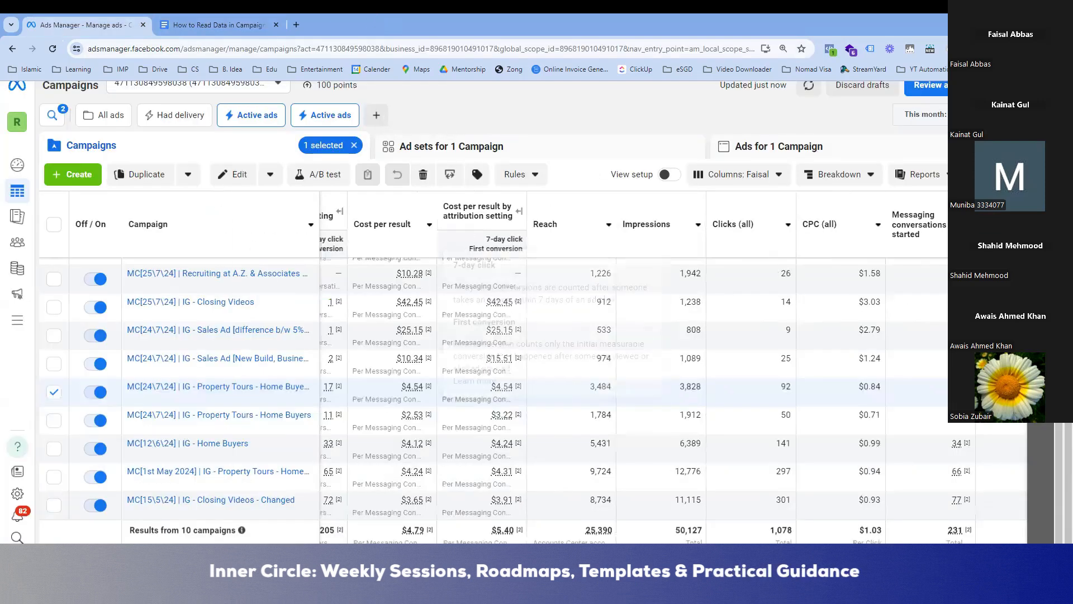
{"action": "scroll", "coordinate": [671, 364], "scroll_direction": "left", "scroll_amount": 5}
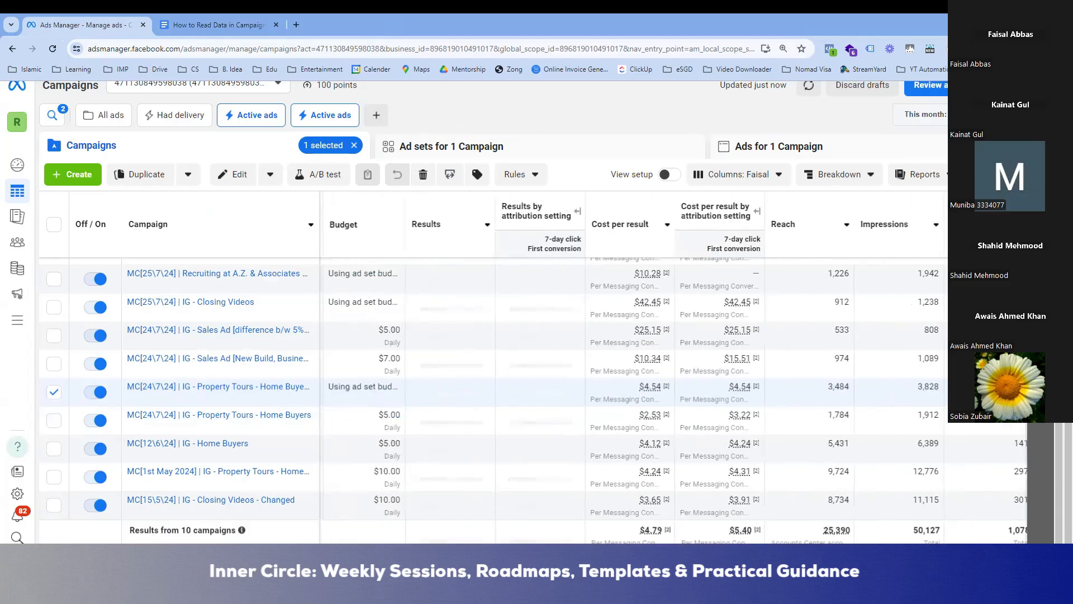
{"action": "scroll", "coordinate": [671, 363], "scroll_direction": "right", "scroll_amount": 5}
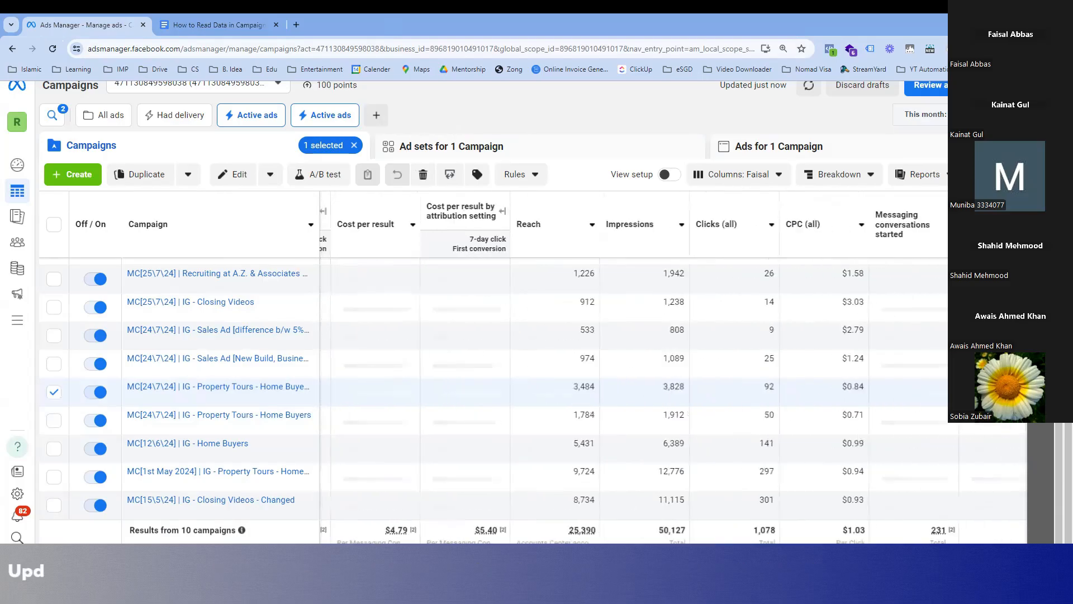
{"action": "scroll", "coordinate": [671, 364], "scroll_direction": "right", "scroll_amount": 2}
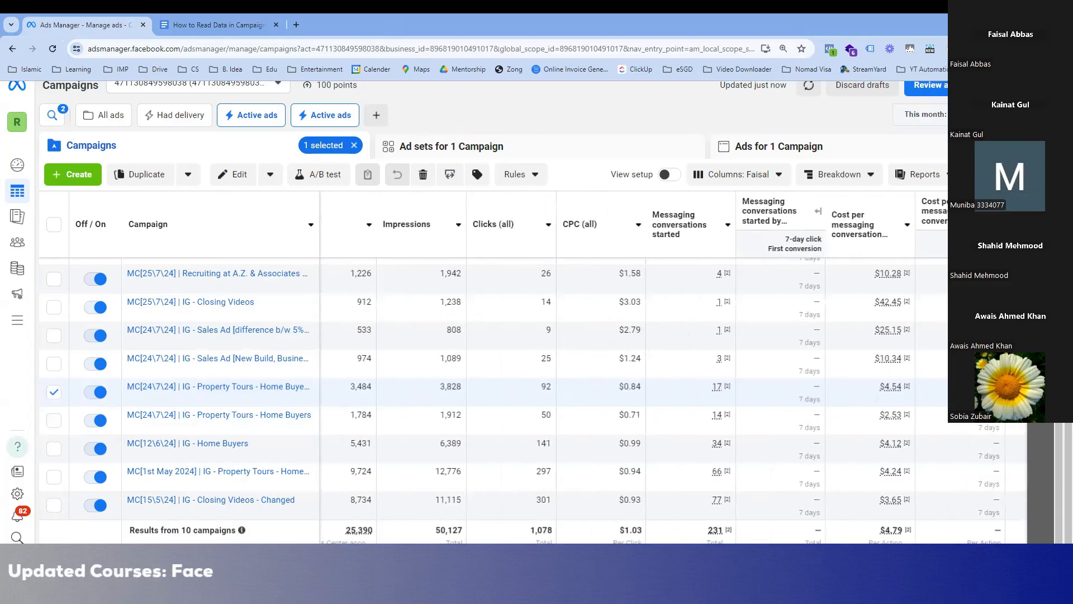
{"action": "scroll", "coordinate": [671, 364], "scroll_direction": "right", "scroll_amount": 2}
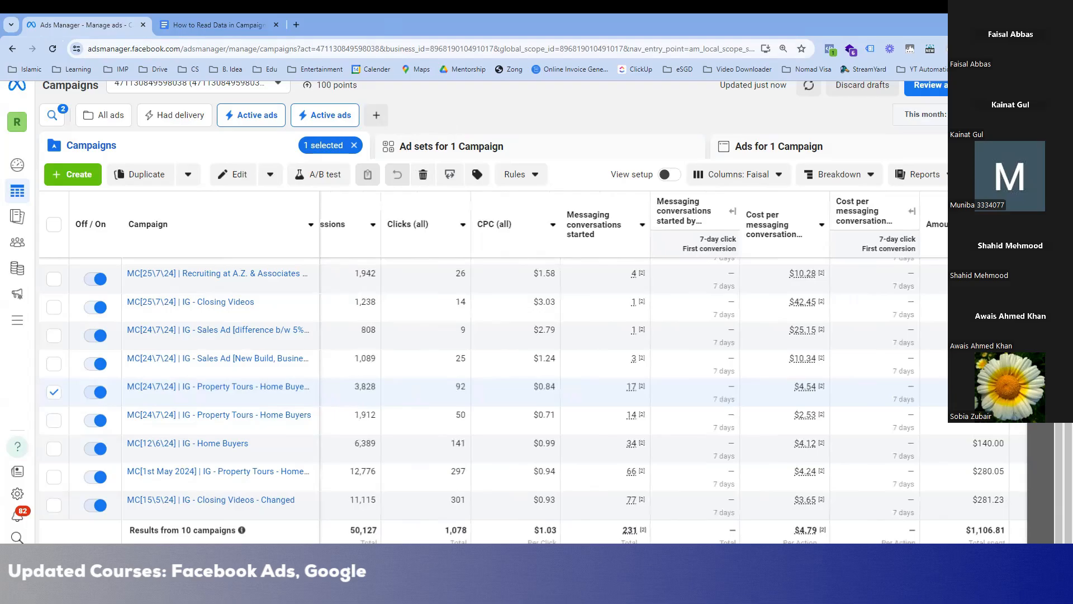
{"action": "scroll", "coordinate": [671, 386], "scroll_direction": "right", "scroll_amount": 3}
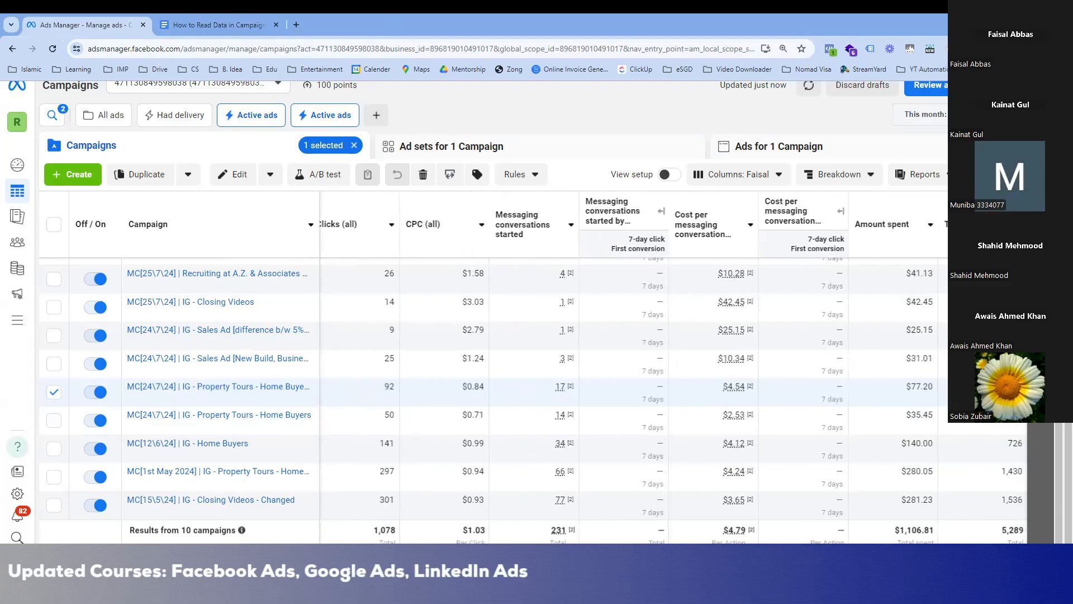
{"action": "scroll", "coordinate": [671, 385], "scroll_direction": "right", "scroll_amount": 1}
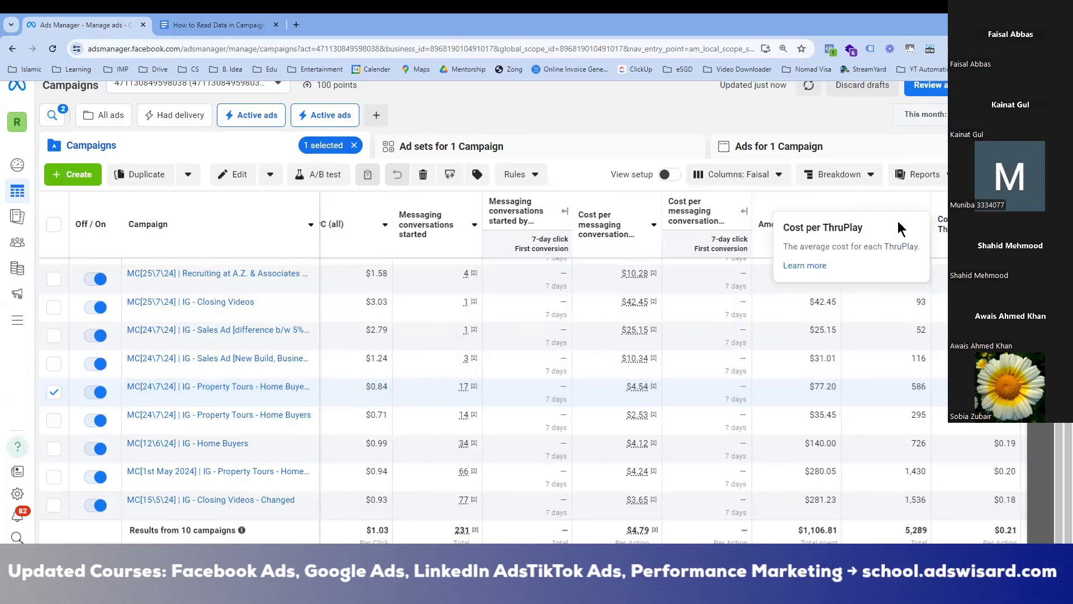
{"action": "mouse_move", "coordinate": [933, 237]}
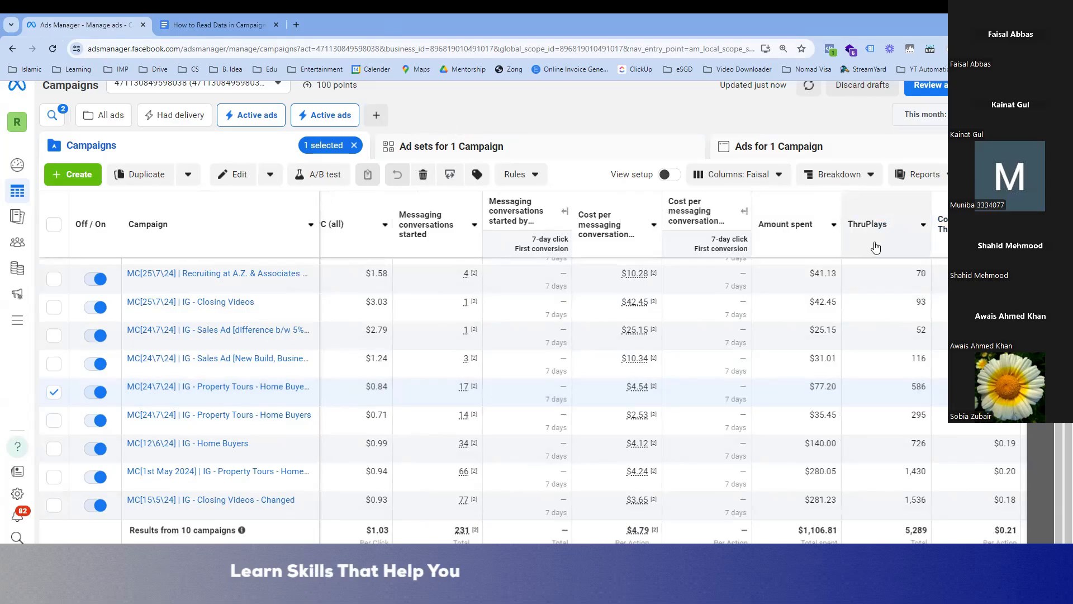
{"action": "mouse_move", "coordinate": [866, 233]}
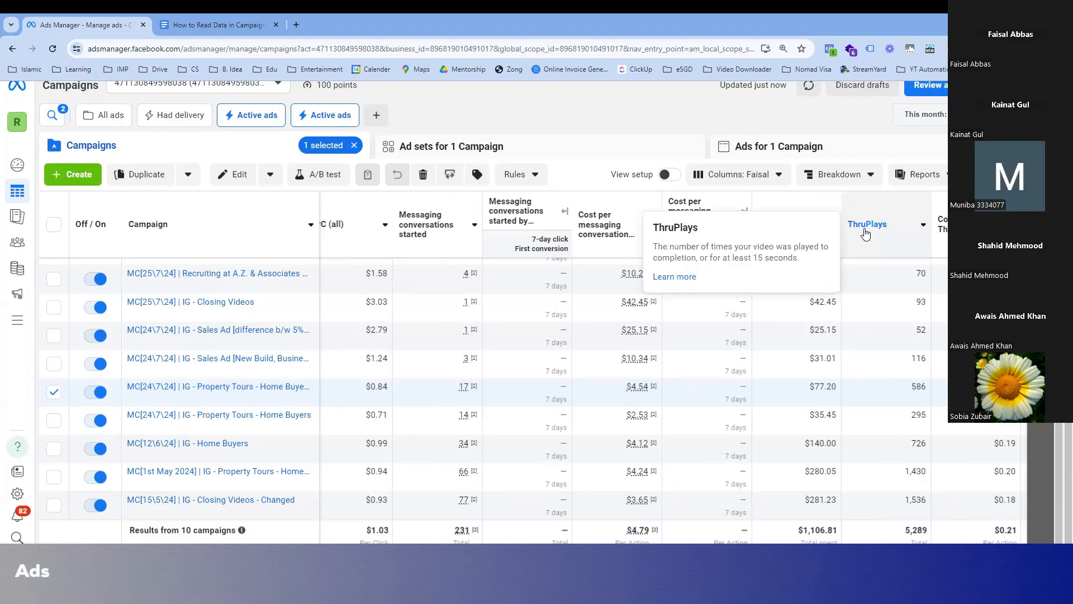
{"action": "left_click_drag", "start_coordinate": [671, 555], "coordinate": [441, 555]}
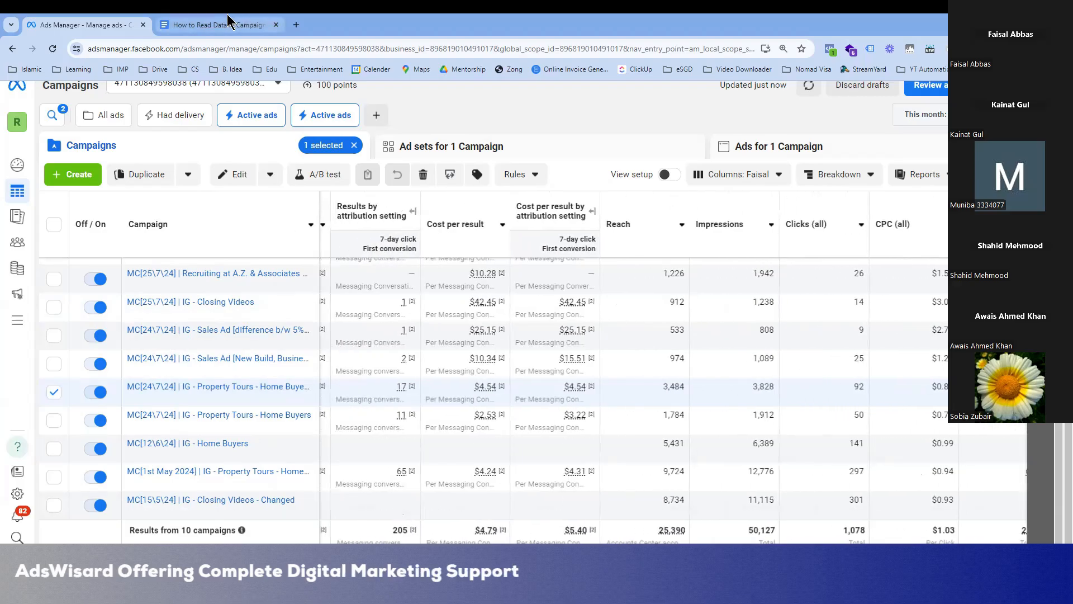
Switch to the How to Read Data in Campaigns Manager document and add a "Scale:" heading below Attribution, separated by a blank line
{"action": "left_click", "coordinate": [242, 21]}
{"action": "scroll", "coordinate": [438, 469], "scroll_direction": "down", "scroll_amount": 9}
{"action": "scroll", "coordinate": [439, 467], "scroll_direction": "down", "scroll_amount": 10}
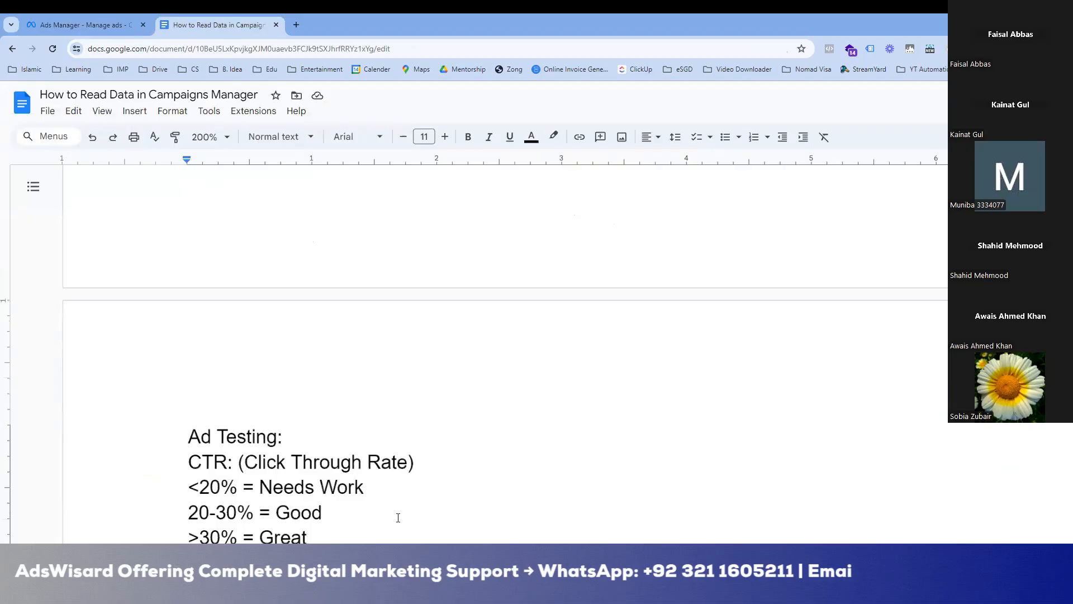
{"action": "scroll", "coordinate": [398, 513], "scroll_direction": "down", "scroll_amount": 4}
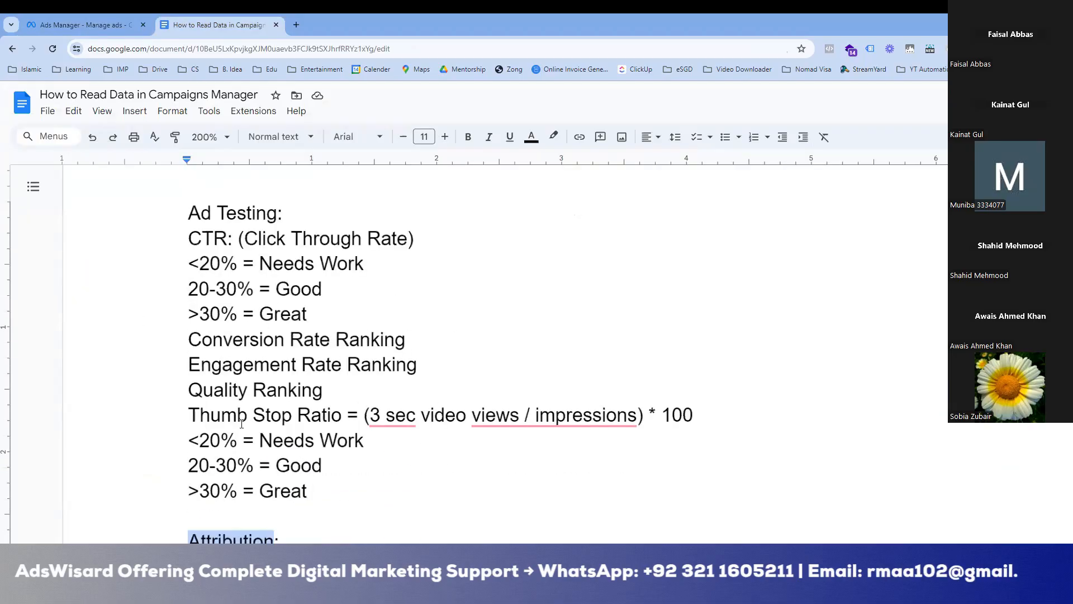
{"action": "scroll", "coordinate": [369, 487], "scroll_direction": "down", "scroll_amount": 4}
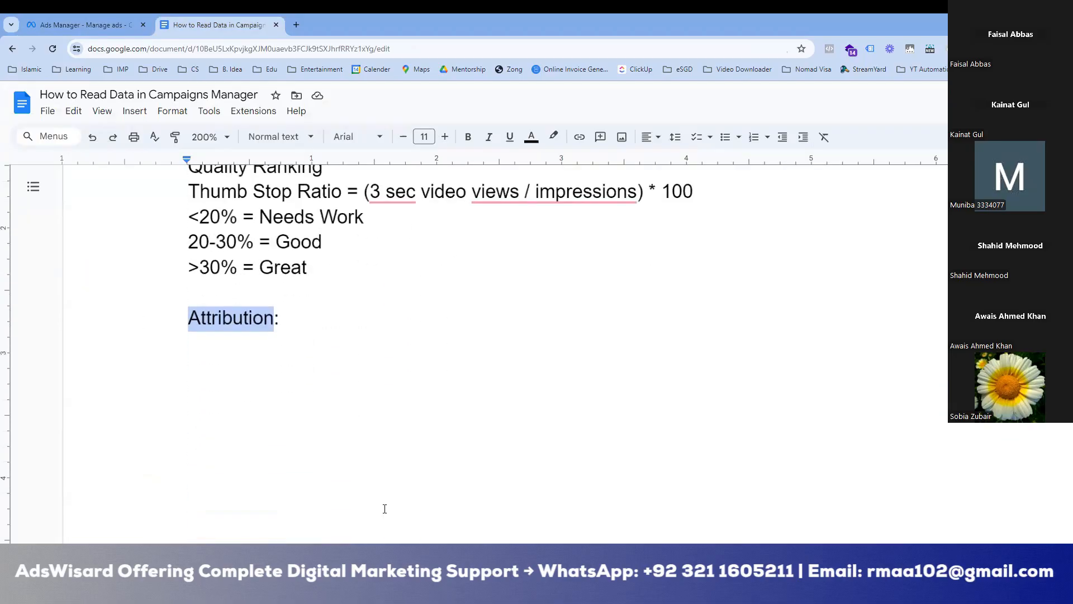
{"action": "left_click", "coordinate": [402, 291]}
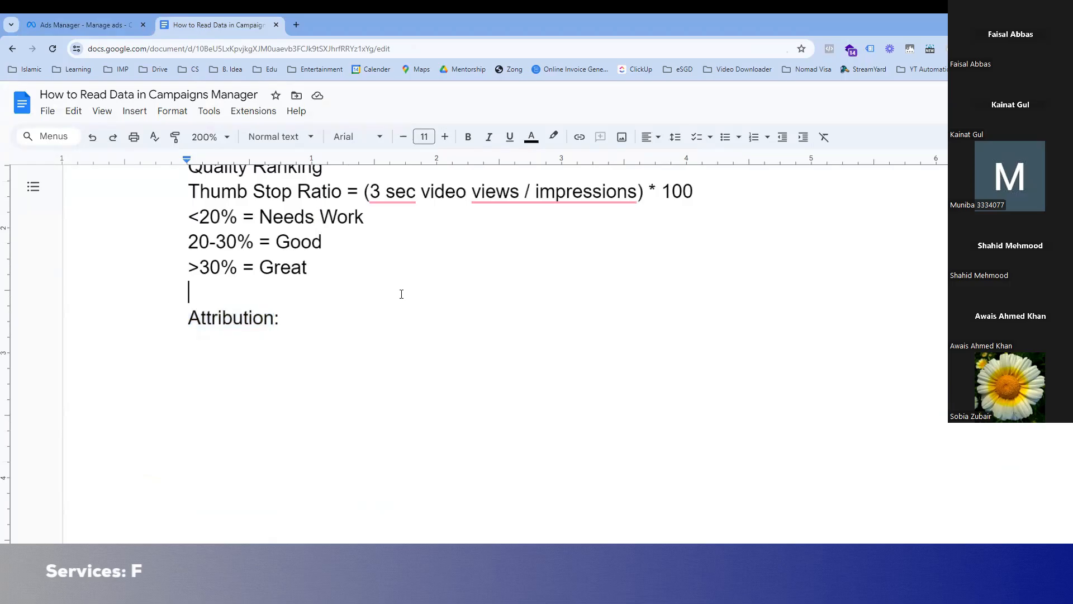
{"action": "left_click", "coordinate": [619, 320]}
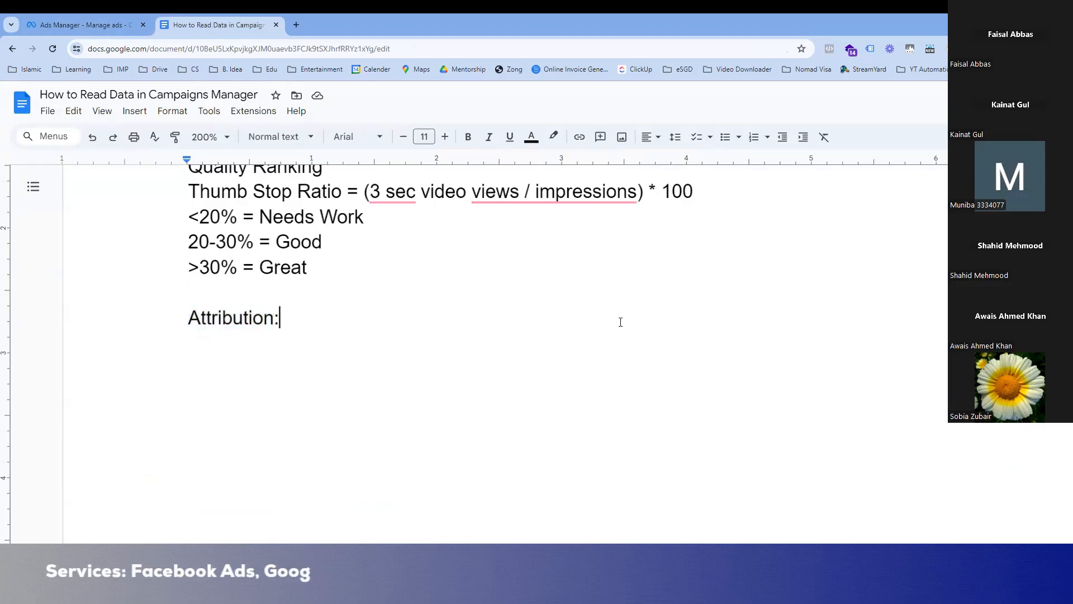
{"action": "key", "text": "Return"}
{"action": "key", "text": "Return"}
{"action": "type", "text": "Scali"}
{"action": "key", "text": "BackSpace"}
{"action": "type", "text": "e:"}
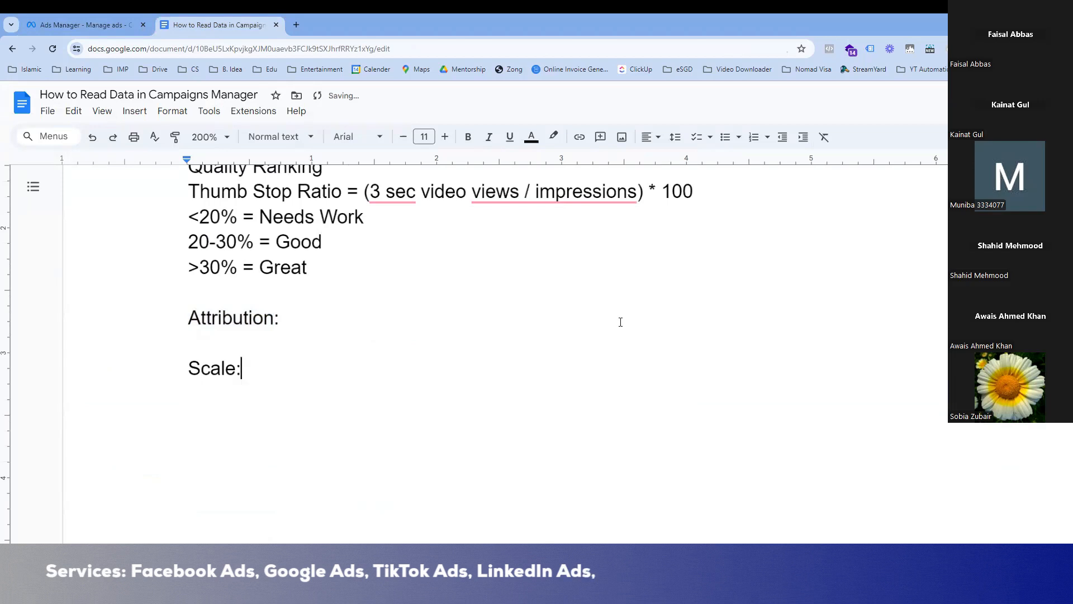
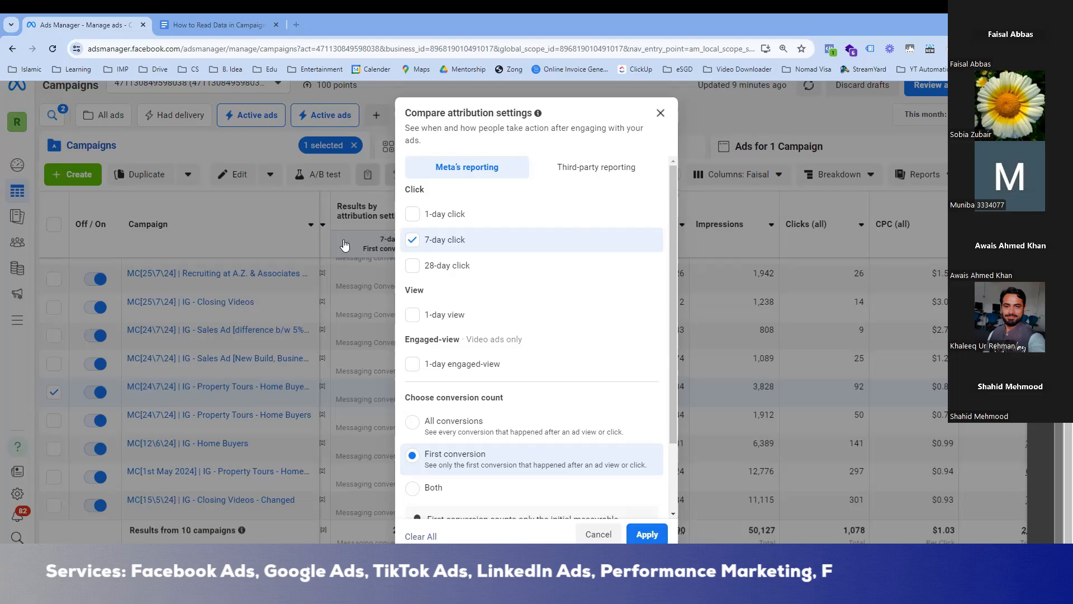
Dismiss the attribution comparison settings without applying them and highlight the "Insight Based Campaign" line in the Google Docs document
{"action": "left_click", "coordinate": [665, 113]}
{"action": "left_click", "coordinate": [185, 24]}
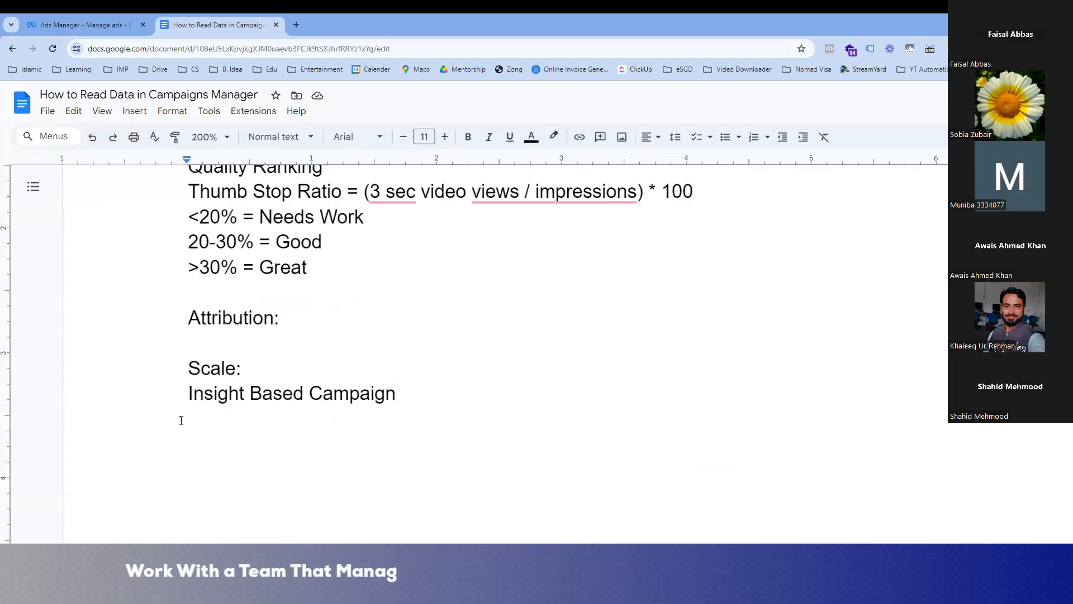
{"action": "left_click_drag", "start_coordinate": [188, 391], "coordinate": [397, 391]}
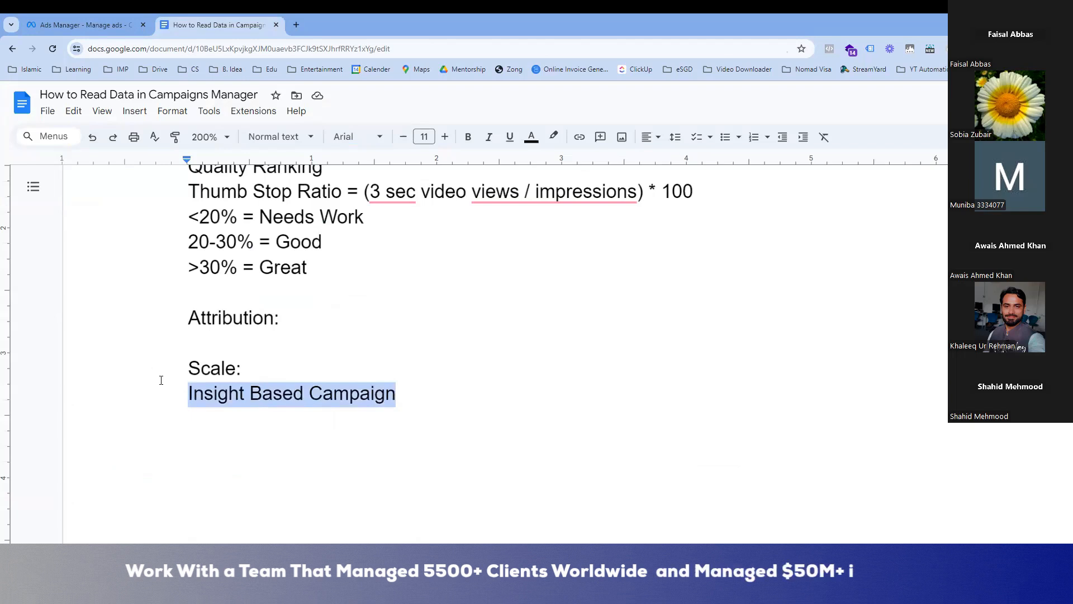
Add "Horizontal Scaling" and "Vertical Scaling" as separate lines directly below "Scale:" and highlight the "Insight Based Campaign" line
{"action": "left_click", "coordinate": [263, 366]}
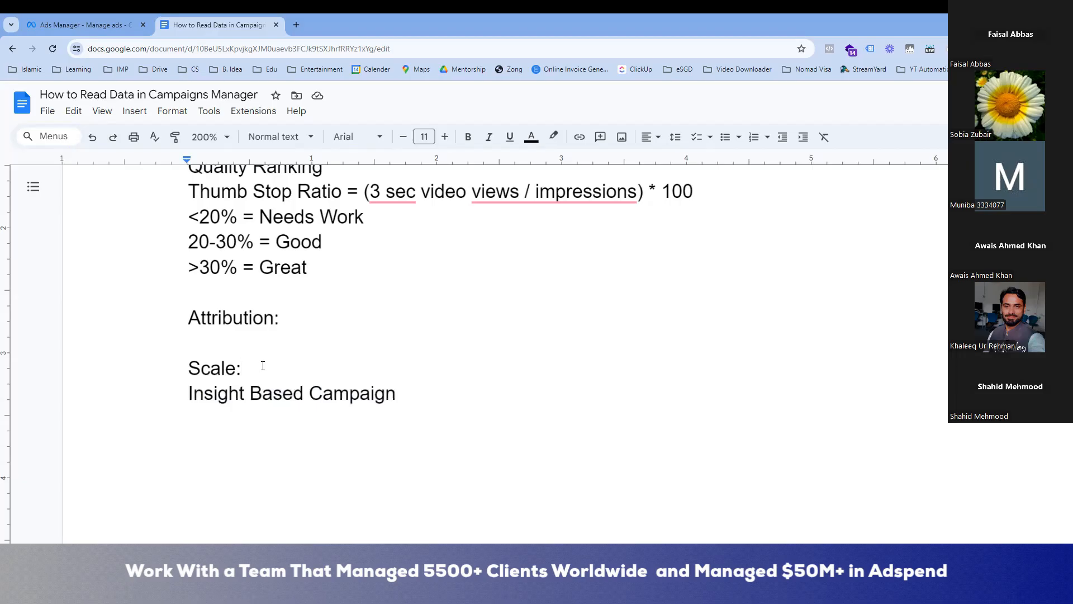
{"action": "key", "text": "Return"}
{"action": "type", "text": "H"}
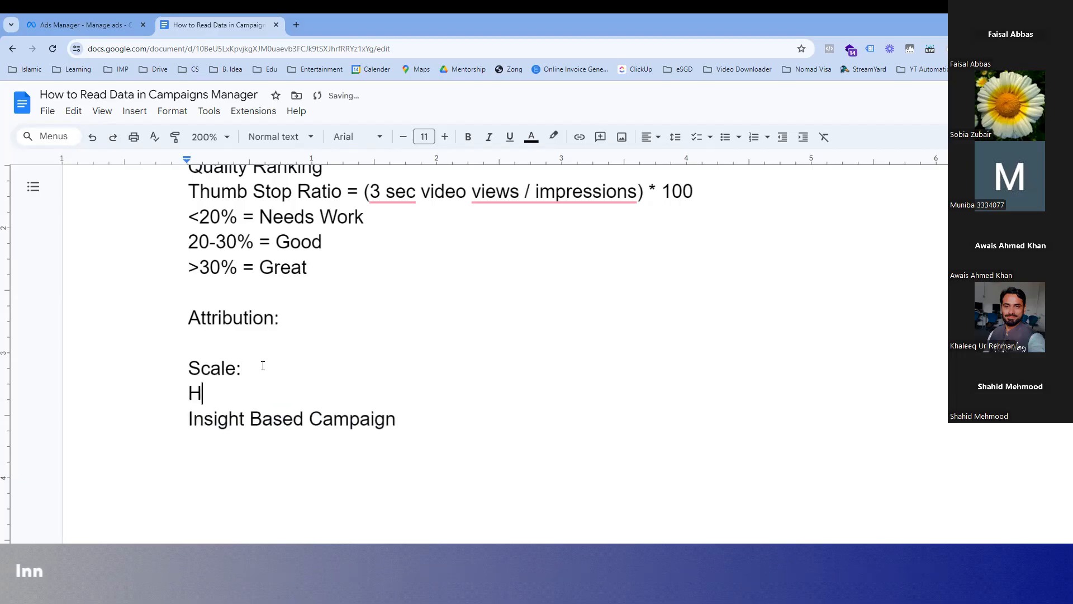
{"action": "type", "text": "orizo"}
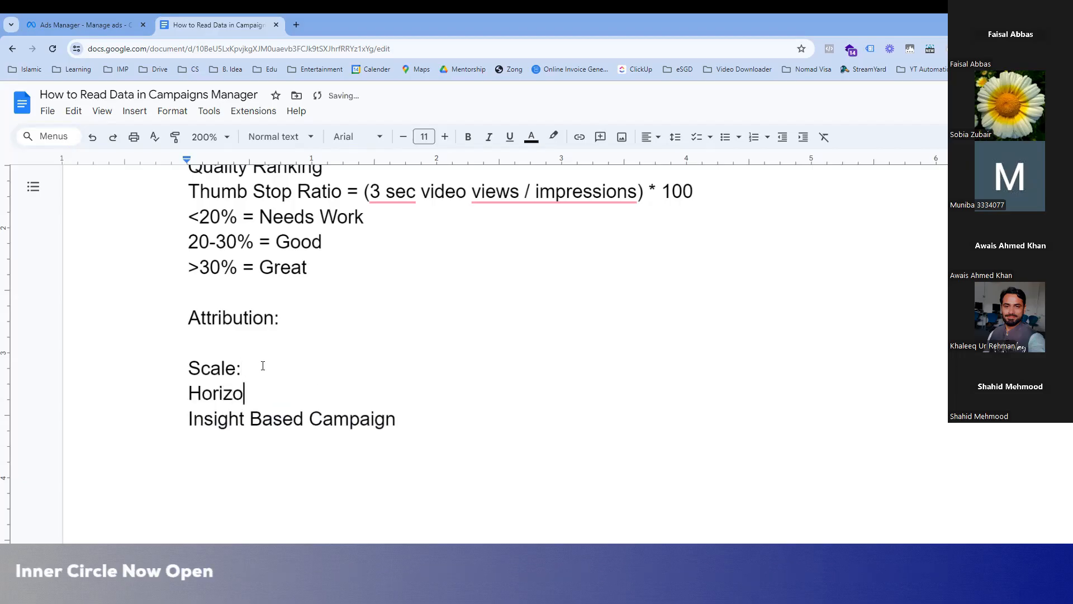
{"action": "type", "text": "ntal Scaling"}
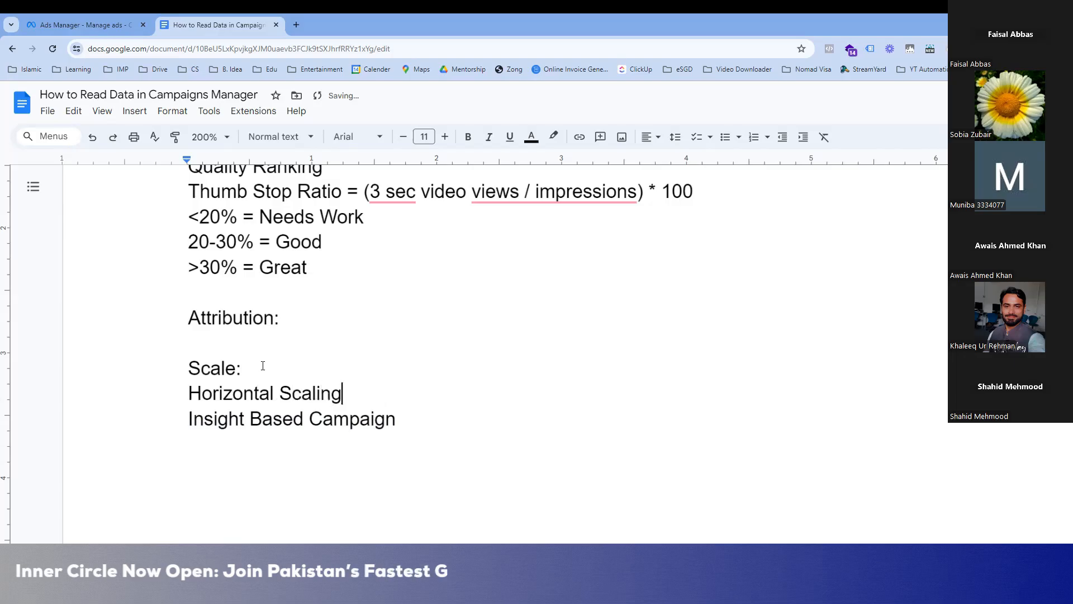
{"action": "key", "text": "Return"}
{"action": "type", "text": "Ver"}
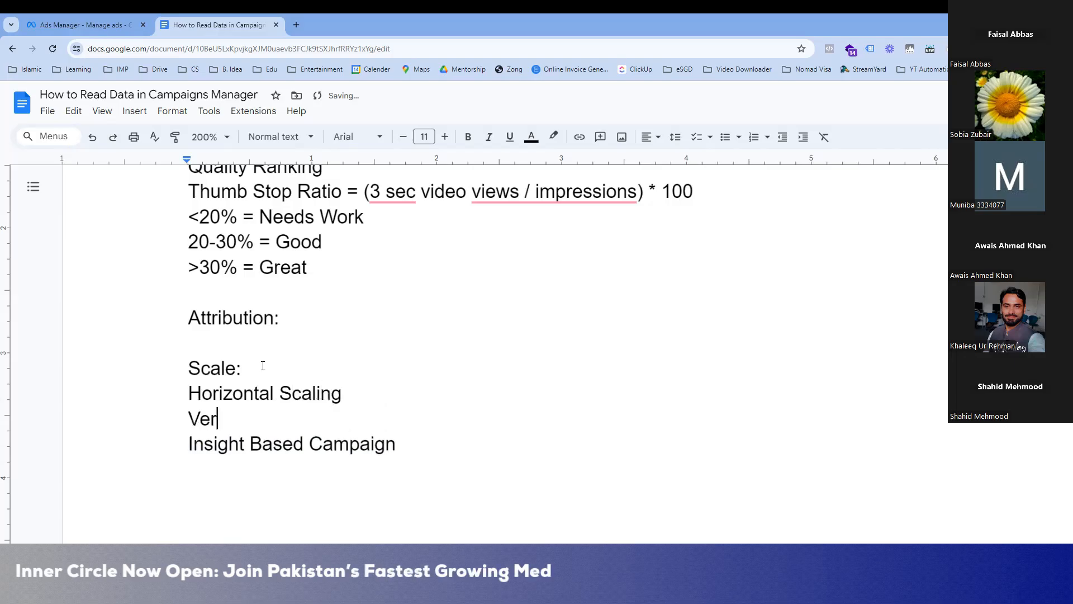
{"action": "type", "text": "tical Scaling"}
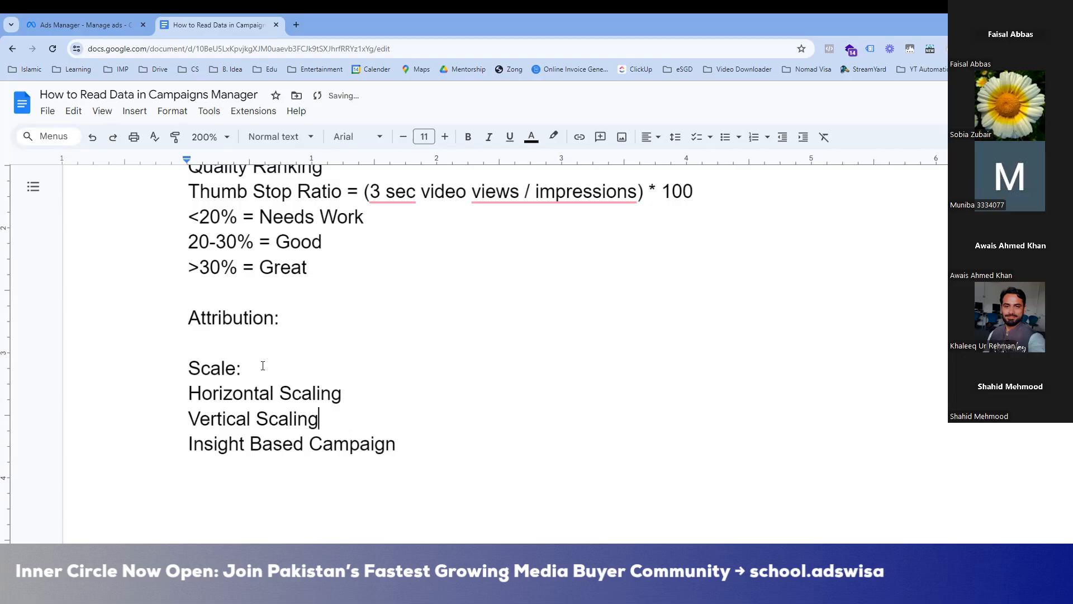
{"action": "left_click", "coordinate": [402, 452]}
{"action": "left_click_drag", "start_coordinate": [403, 452], "coordinate": [133, 449]}
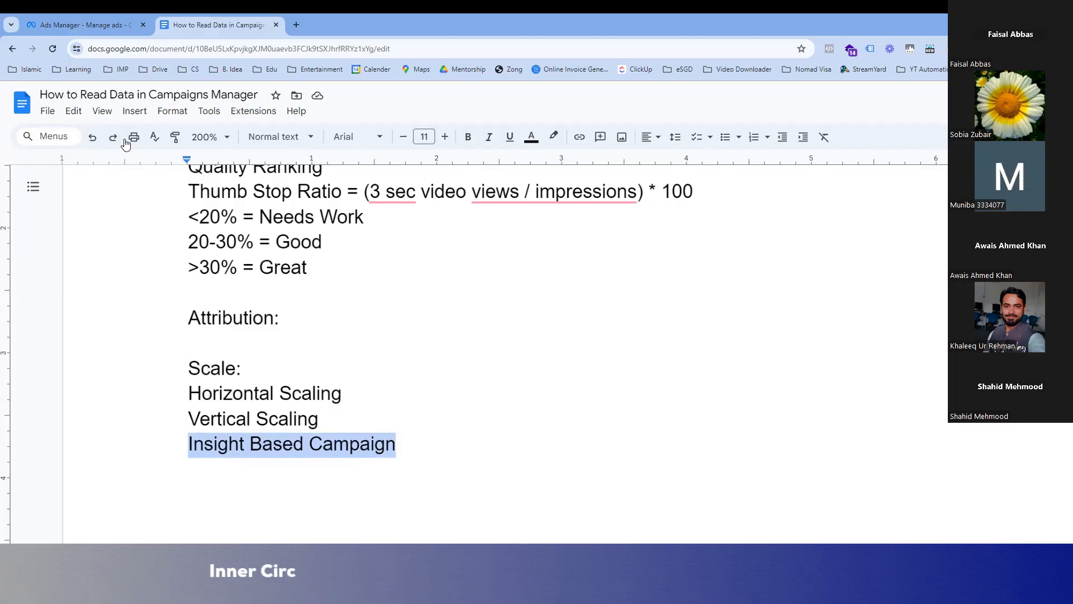
Switch to Ads Manager and create a new ads report from the campaigns view
{"action": "left_click", "coordinate": [115, 27]}
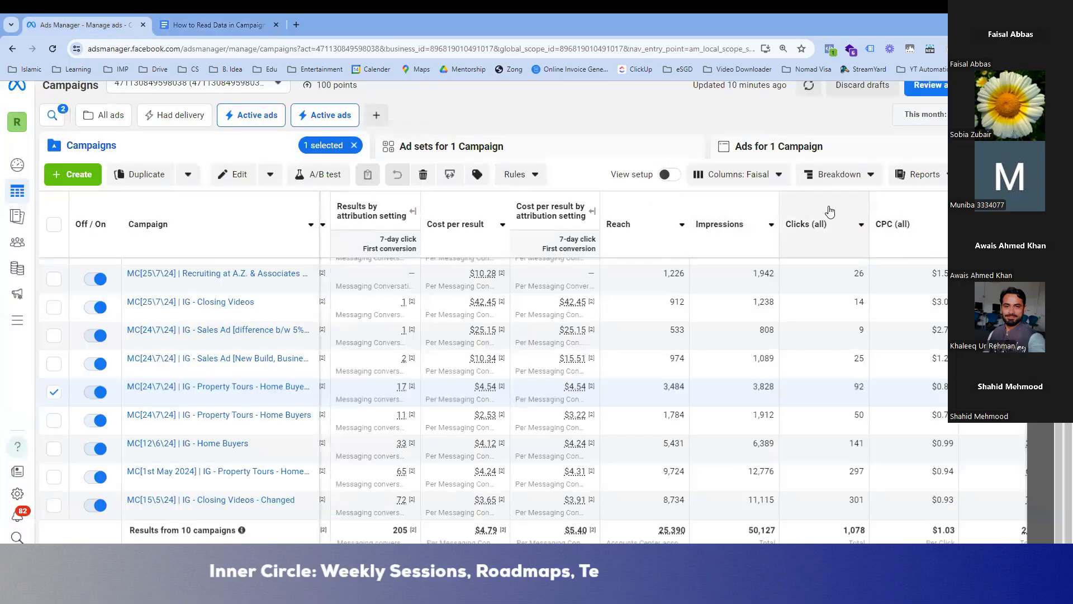
{"action": "left_click", "coordinate": [930, 175]}
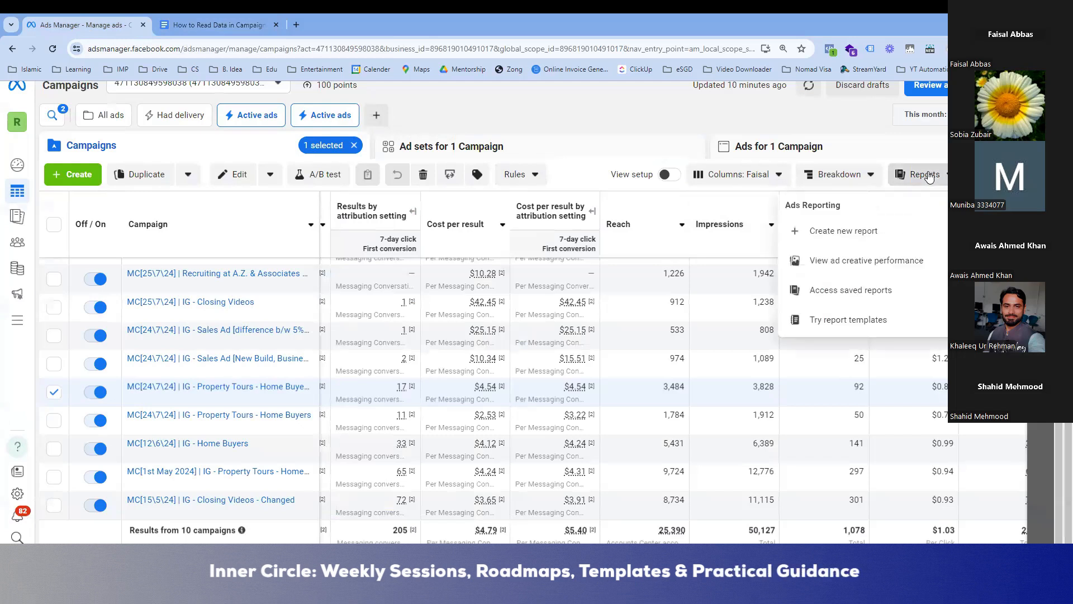
{"action": "left_click", "coordinate": [852, 242]}
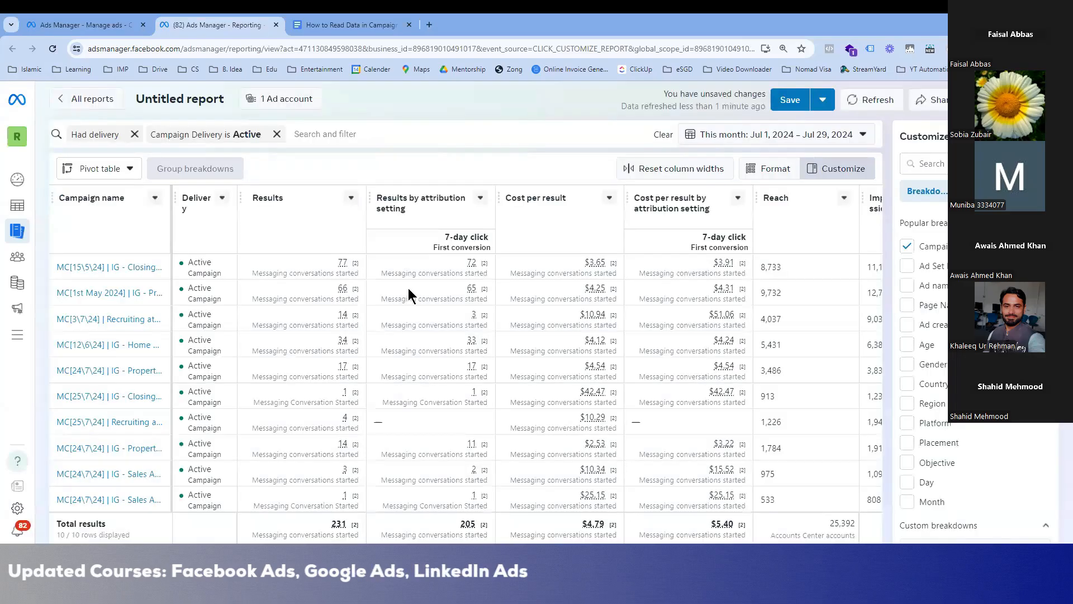
Remove the Delivery, Results and Cost per result columns from the report, including their attribution setting columns
{"action": "left_click", "coordinate": [222, 197]}
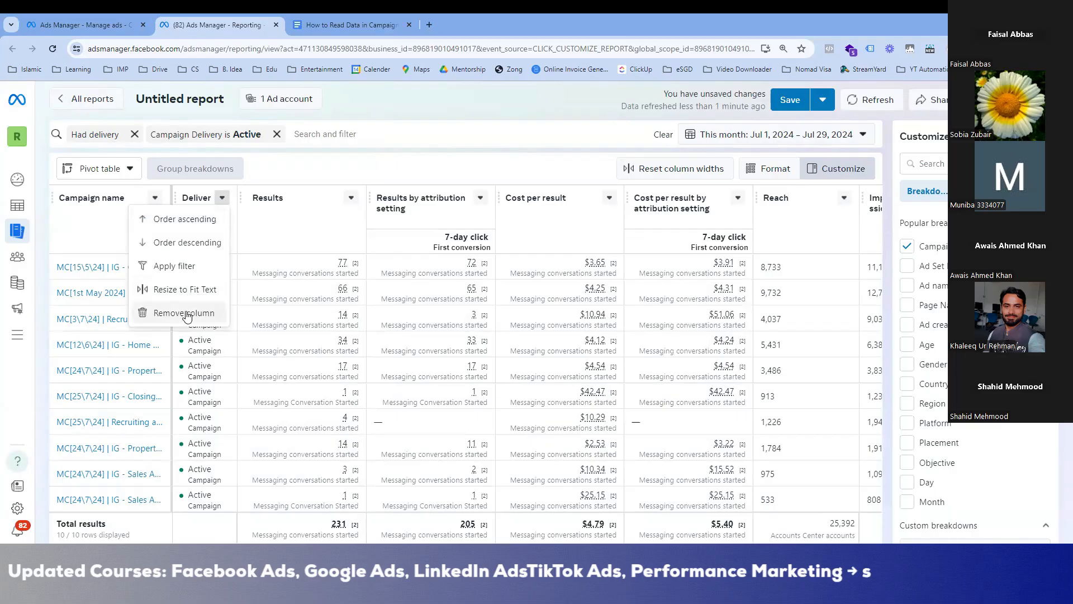
{"action": "left_click", "coordinate": [186, 312]}
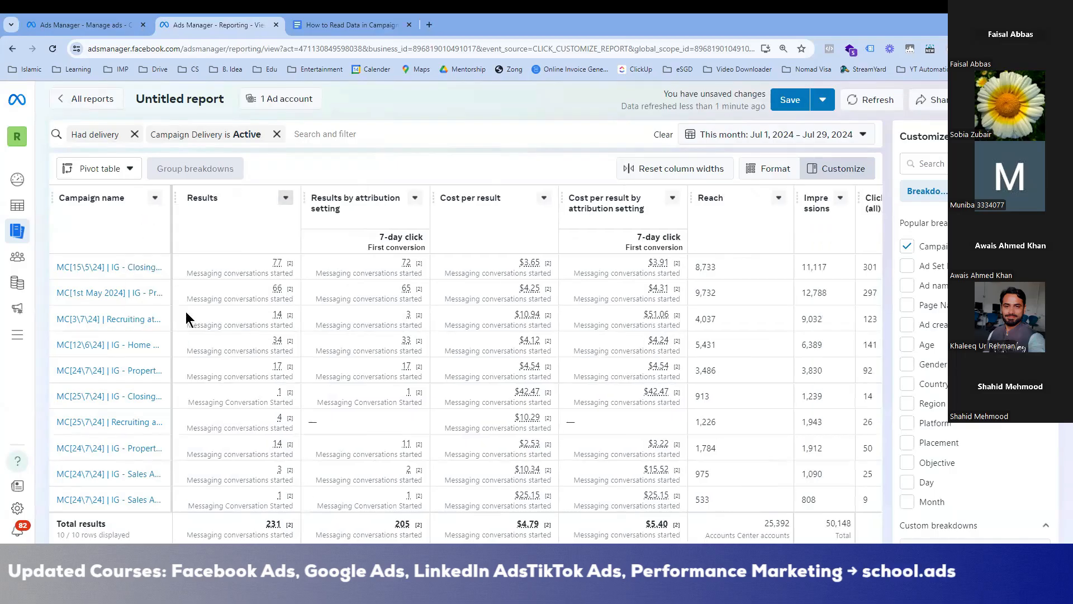
{"action": "left_click", "coordinate": [415, 199]}
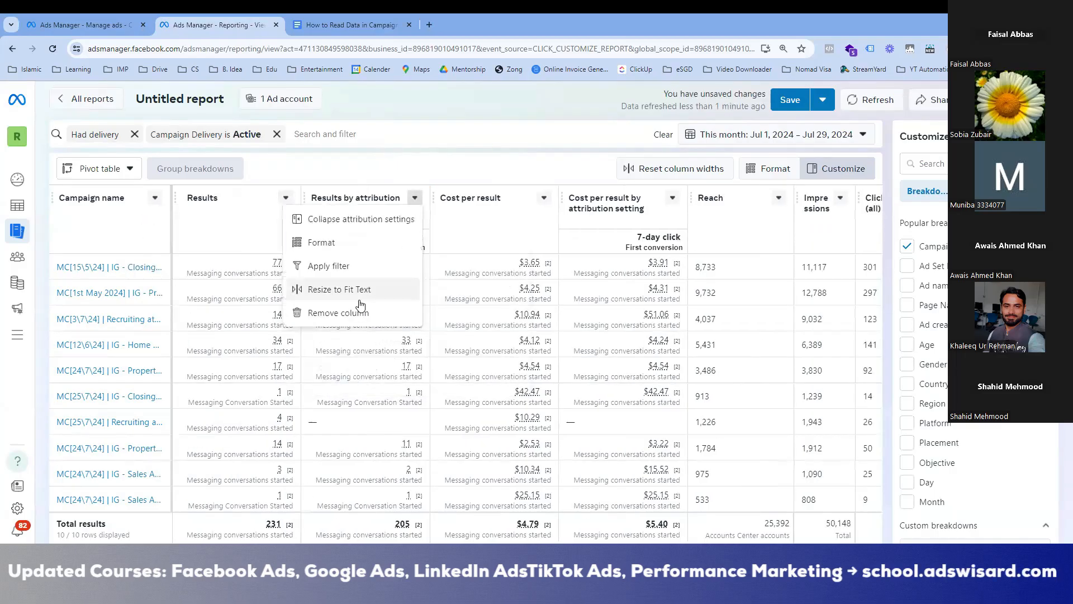
{"action": "left_click", "coordinate": [353, 312]}
{"action": "left_click", "coordinate": [419, 200]}
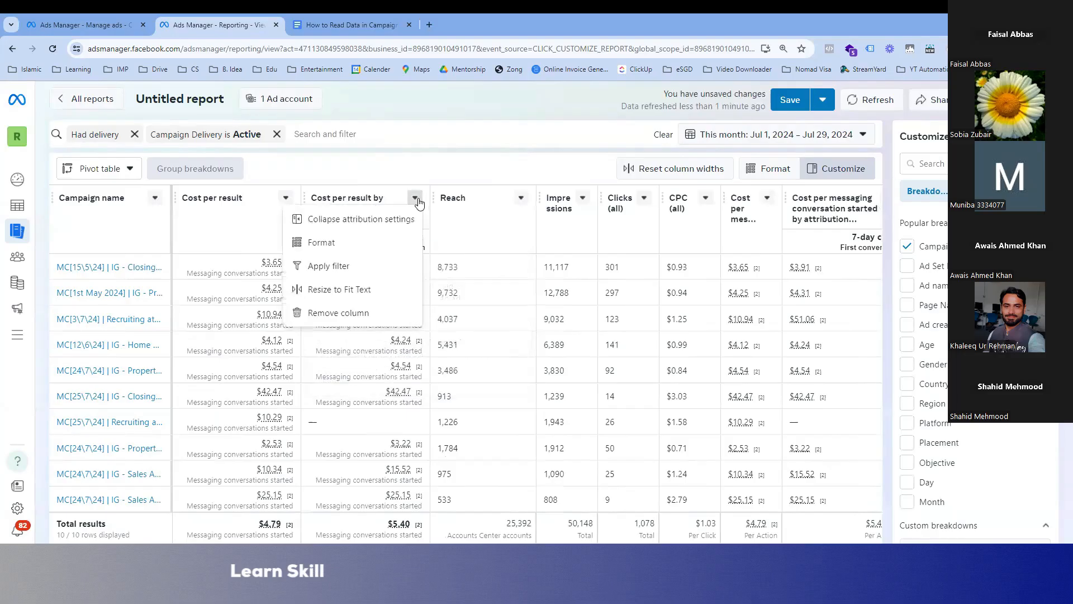
{"action": "left_click", "coordinate": [388, 312]}
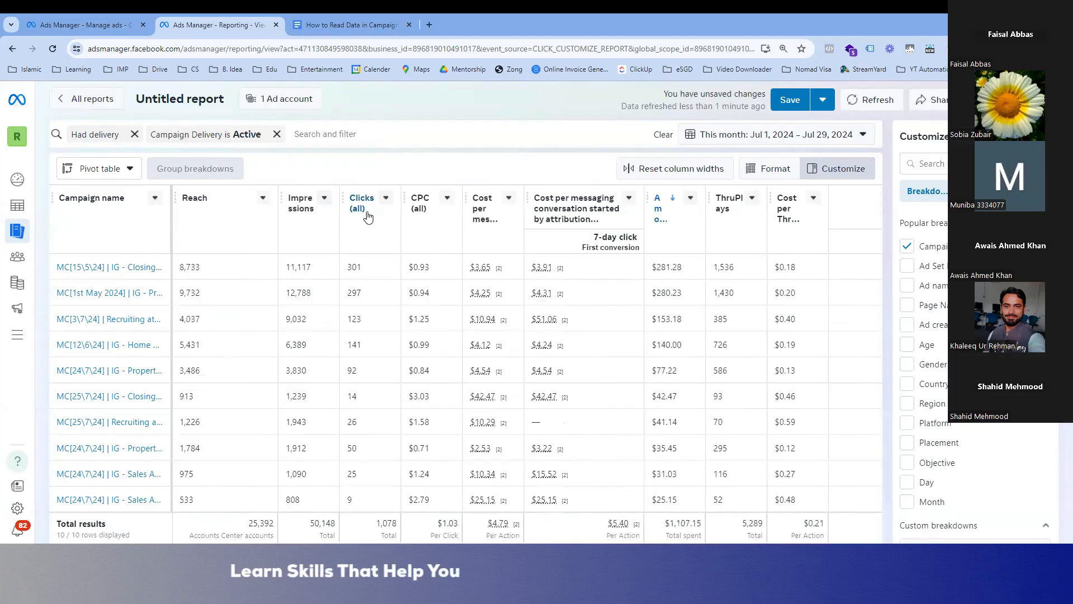
Remove the Cost per ThruPlay, ThruPlays and cost per messaging conversation columns, and widen the remaining metric columns to show their full headings
{"action": "left_click", "coordinate": [814, 198]}
{"action": "left_click", "coordinate": [758, 361]}
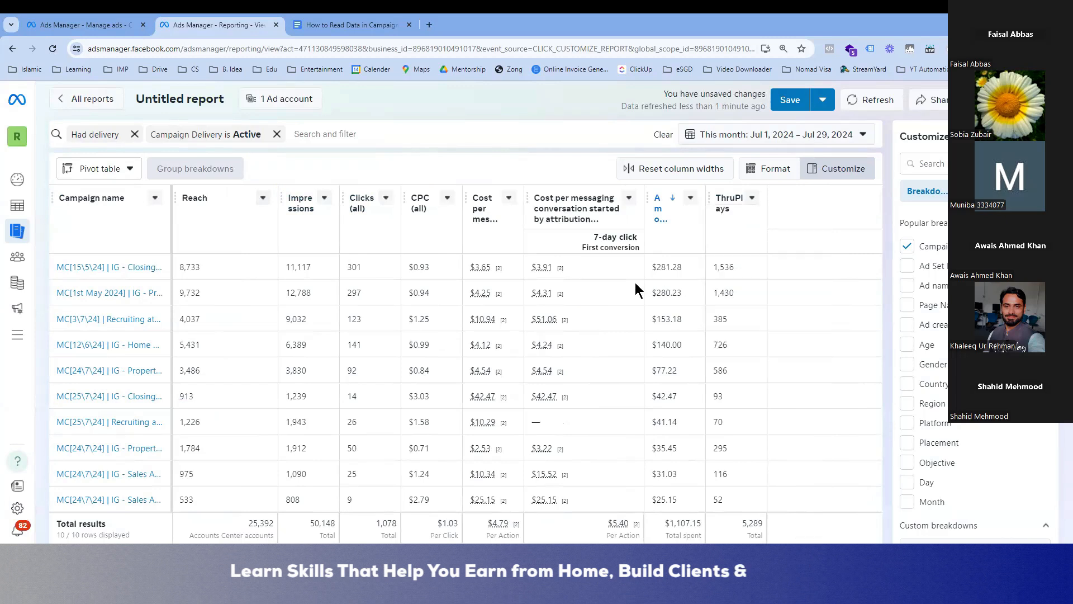
{"action": "left_click", "coordinate": [752, 198]}
{"action": "left_click", "coordinate": [709, 360]}
{"action": "left_click", "coordinate": [691, 199]}
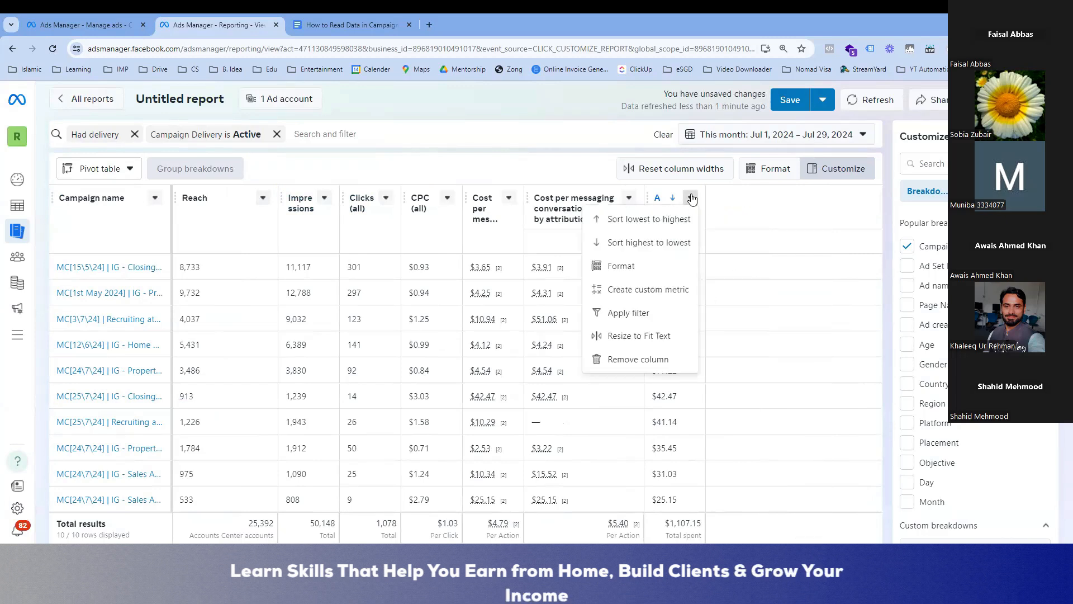
{"action": "left_click", "coordinate": [527, 130]}
{"action": "left_click", "coordinate": [565, 103]}
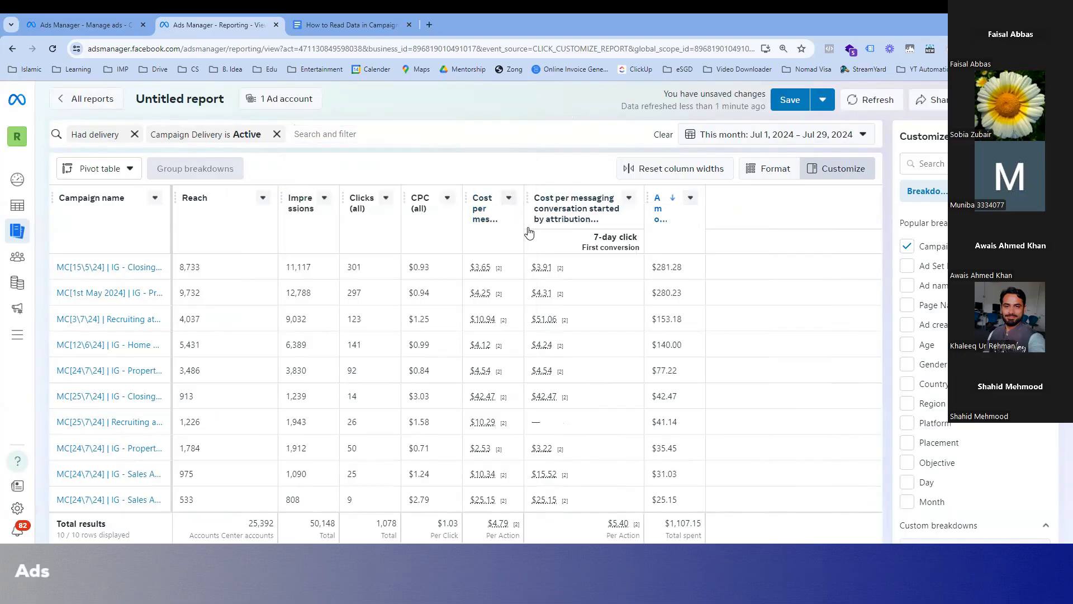
{"action": "left_click", "coordinate": [626, 201]}
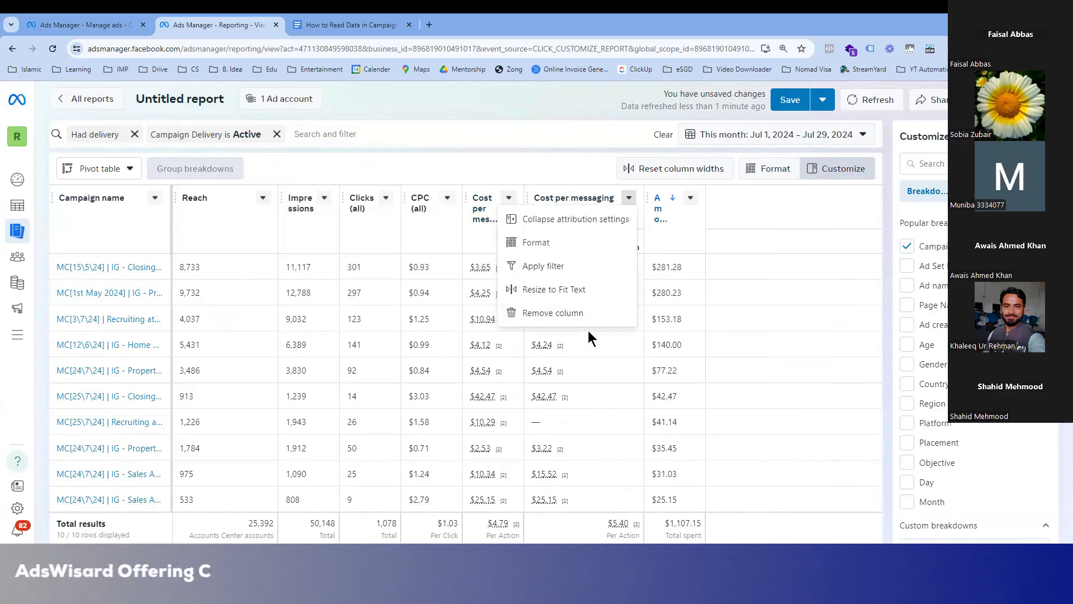
{"action": "left_click", "coordinate": [585, 314]}
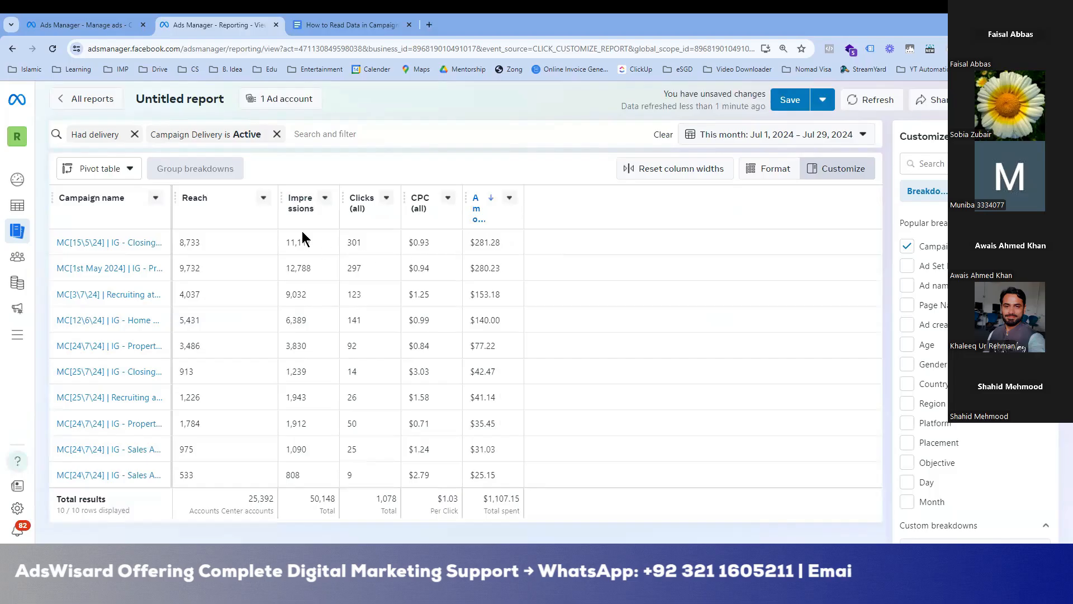
{"action": "left_click_drag", "start_coordinate": [345, 195], "coordinate": [667, 198]}
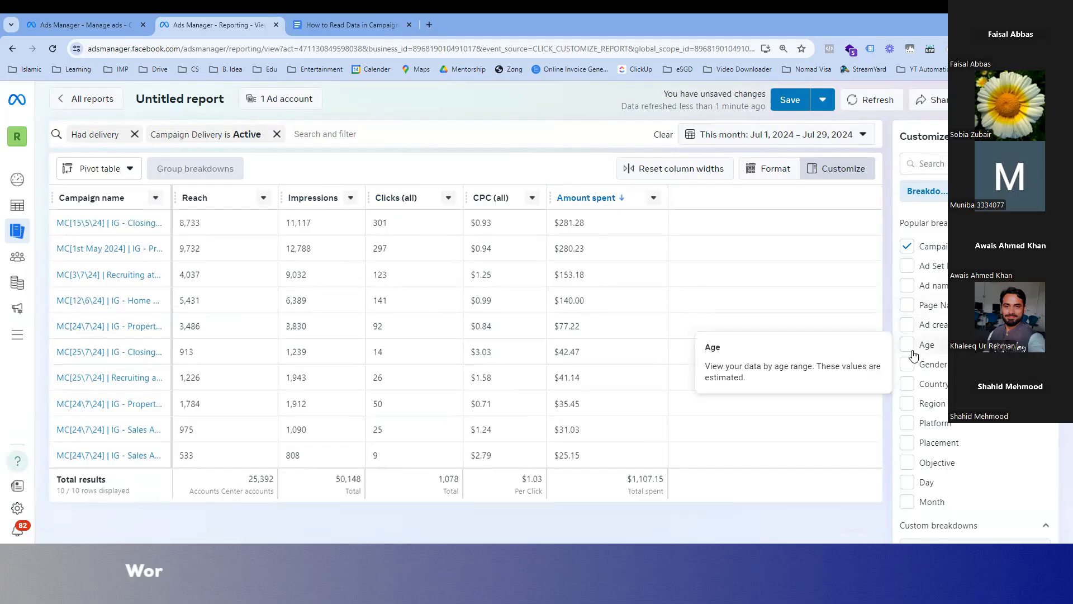
Replace the Campaign name breakdown with Age and sort the report by Clicks (all) from highest to lowest
{"action": "left_click", "coordinate": [156, 198]}
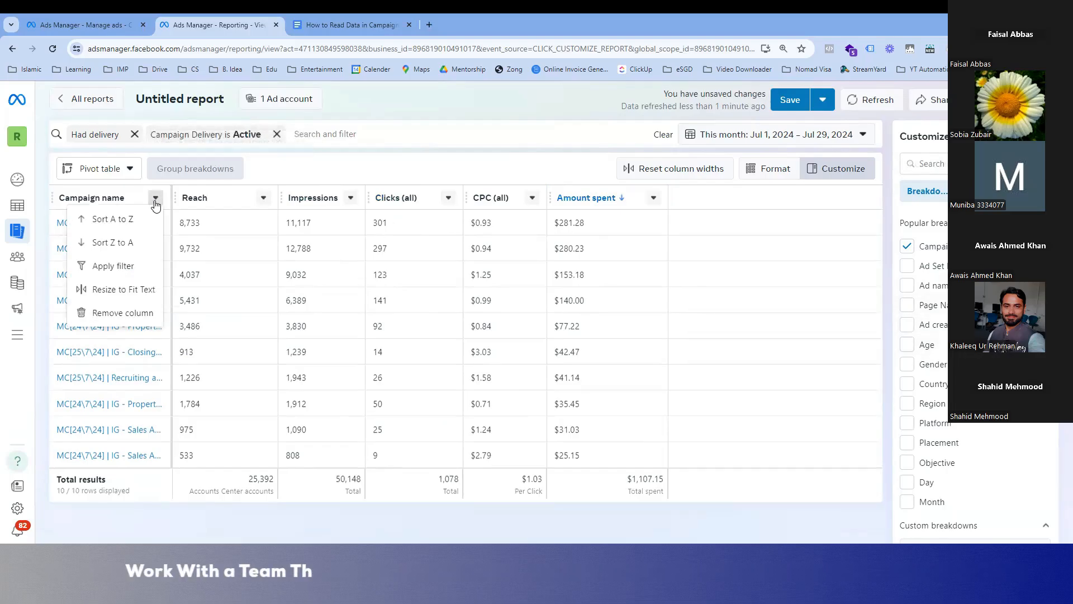
{"action": "left_click", "coordinate": [149, 311]}
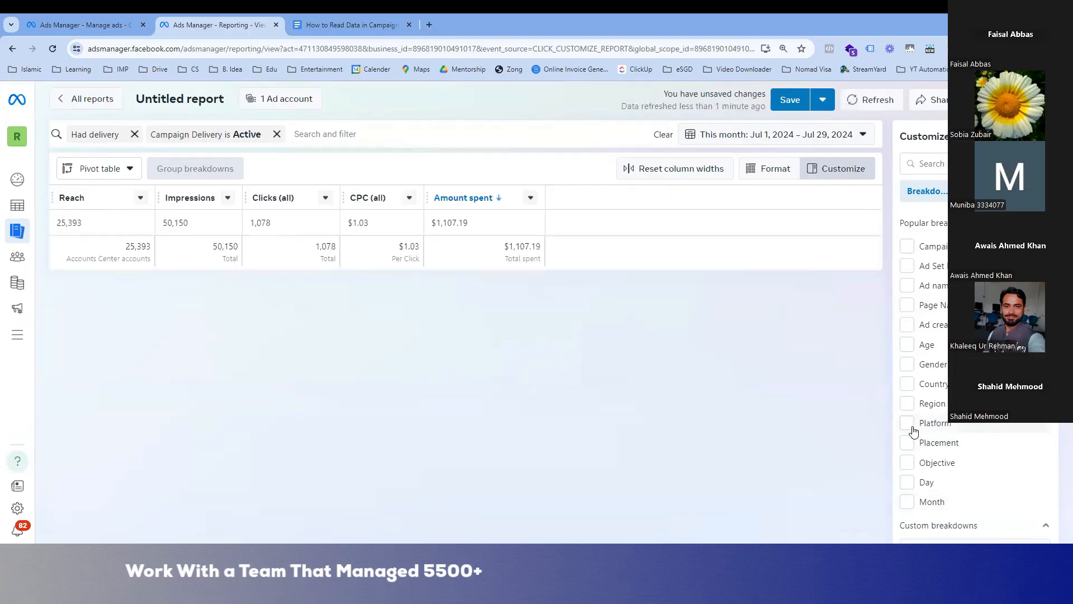
{"action": "left_click", "coordinate": [908, 345]}
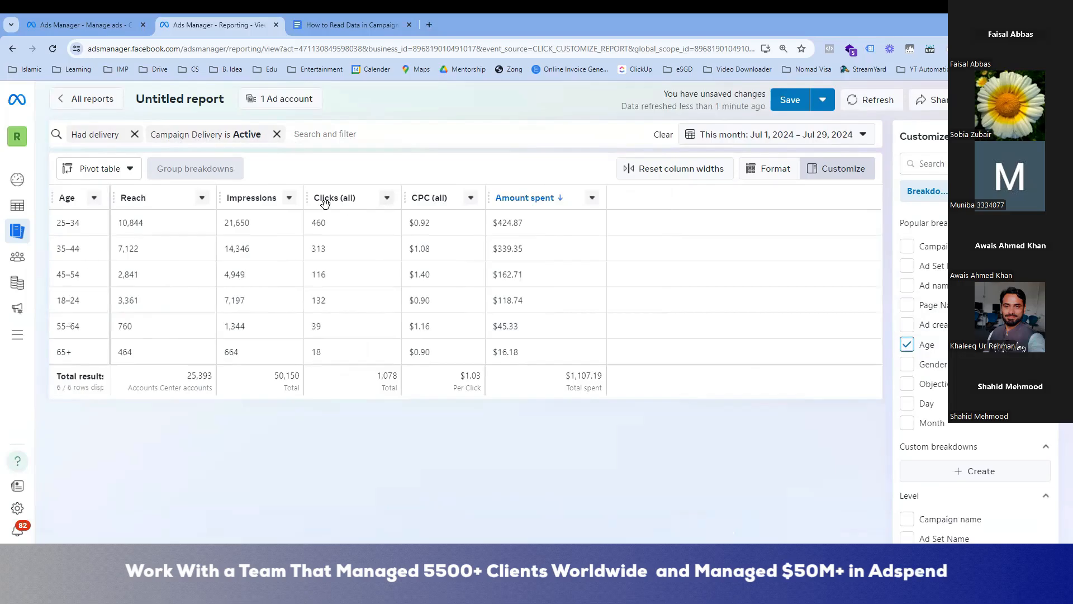
{"action": "left_click", "coordinate": [347, 199]}
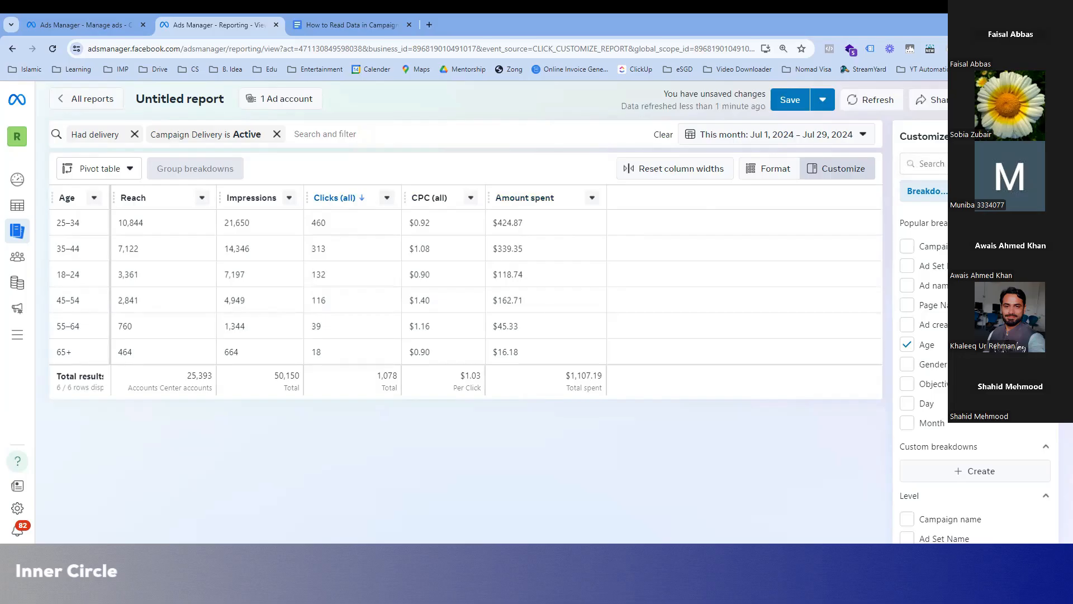
Search the report's available metrics for "mess", clear the search and return to the list of breakdowns
{"action": "left_click", "coordinate": [1004, 191]}
{"action": "type", "text": "mess"}
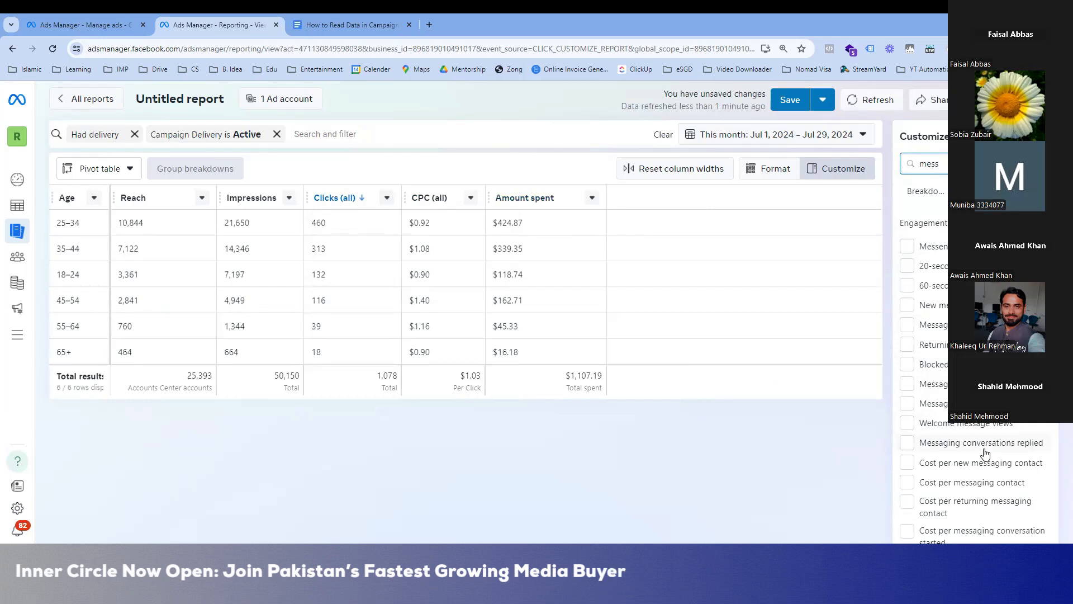
{"action": "mouse_move", "coordinate": [984, 451]}
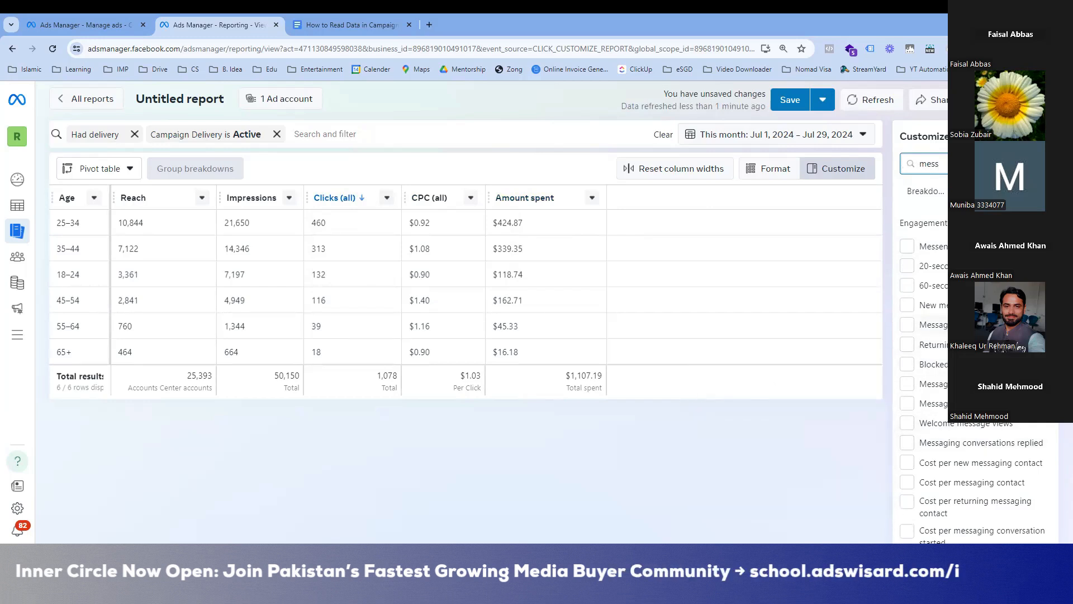
{"action": "key", "text": "BackSpace"}
{"action": "key", "text": "BackSpace"}
{"action": "key", "text": "BackSpace"}
{"action": "key", "text": "BackSpace"}
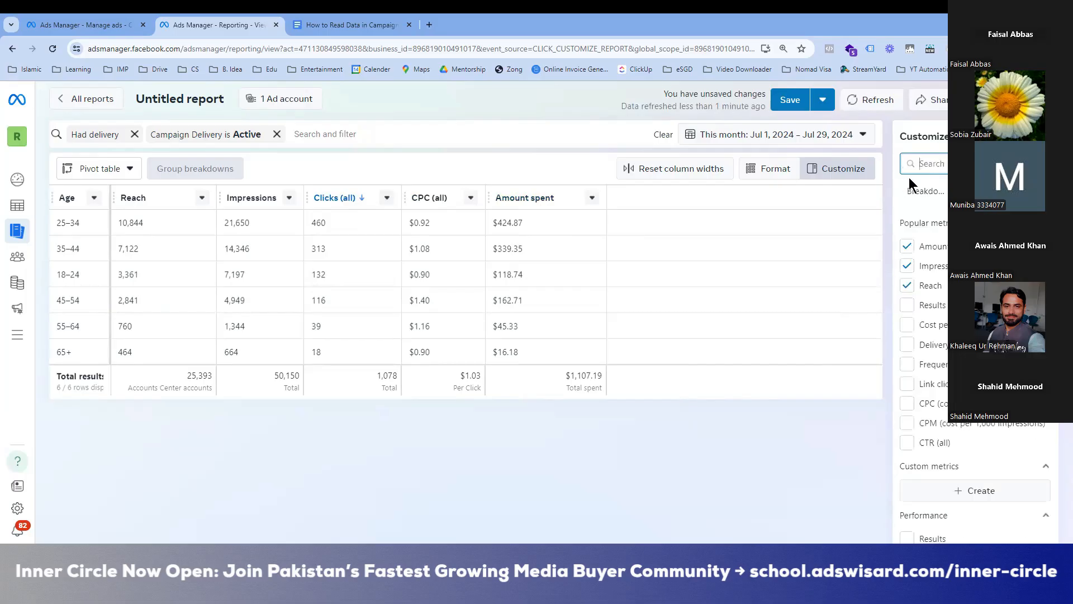
{"action": "left_click", "coordinate": [925, 190]}
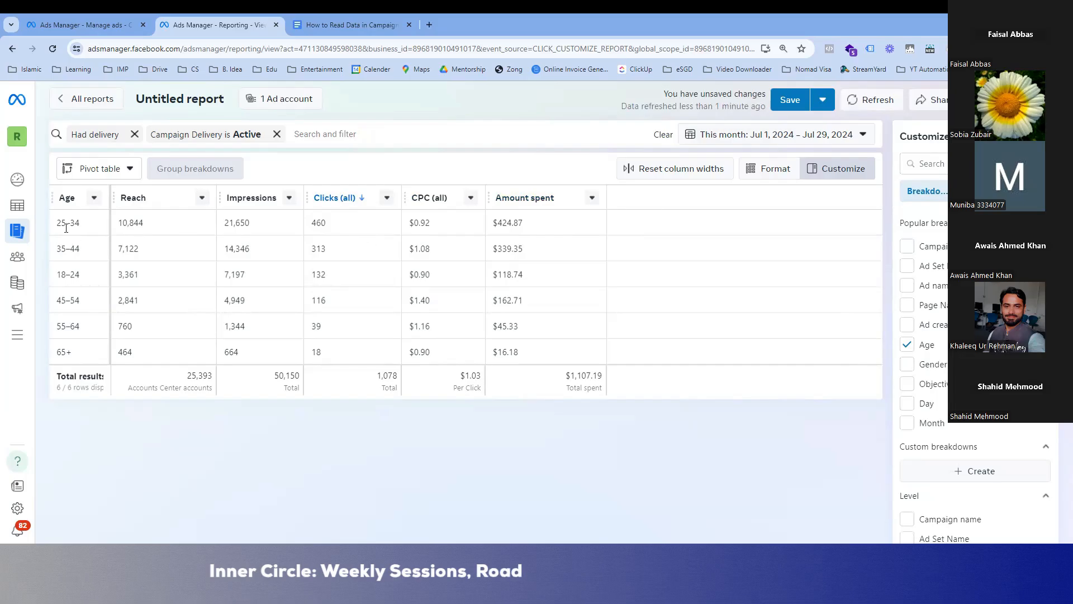
Highlight the 25–34 age group in the report to examine its performance
{"action": "left_click_drag", "start_coordinate": [56, 222], "coordinate": [79, 224]}
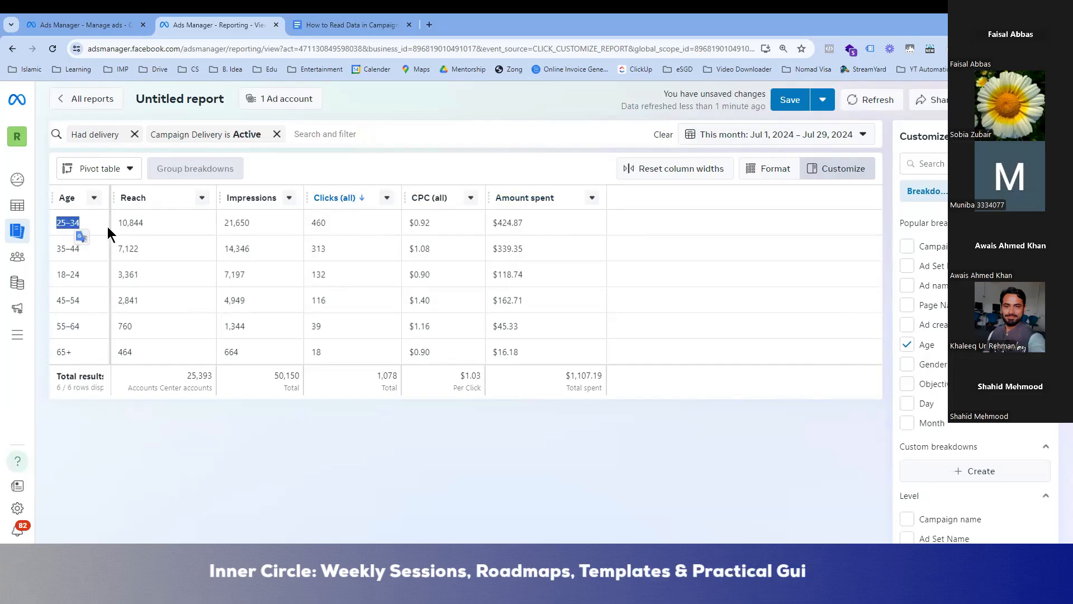
{"action": "left_click", "coordinate": [226, 481]}
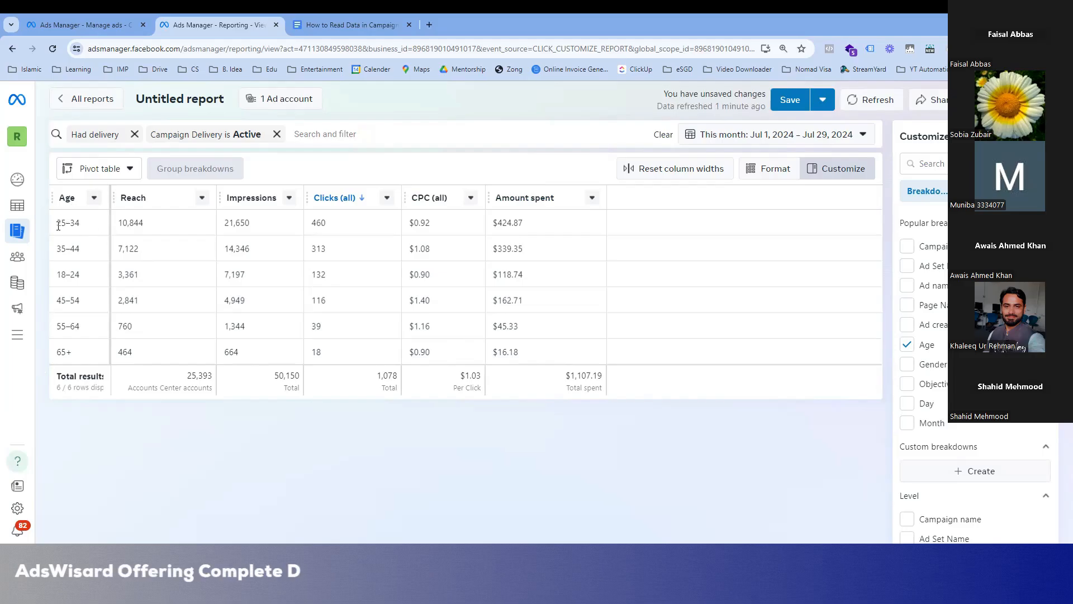
{"action": "left_click_drag", "start_coordinate": [59, 226], "coordinate": [81, 224]}
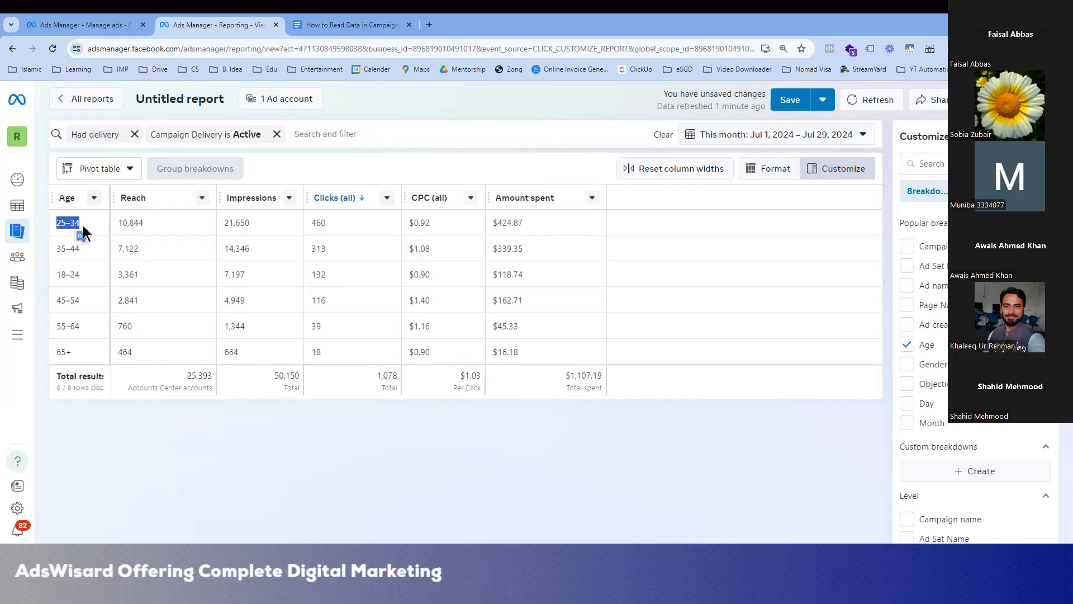
Switch the report breakdown from Age to Gender and compare the male and female values for Clicks (all)
{"action": "left_click", "coordinate": [907, 351]}
{"action": "left_click", "coordinate": [907, 366]}
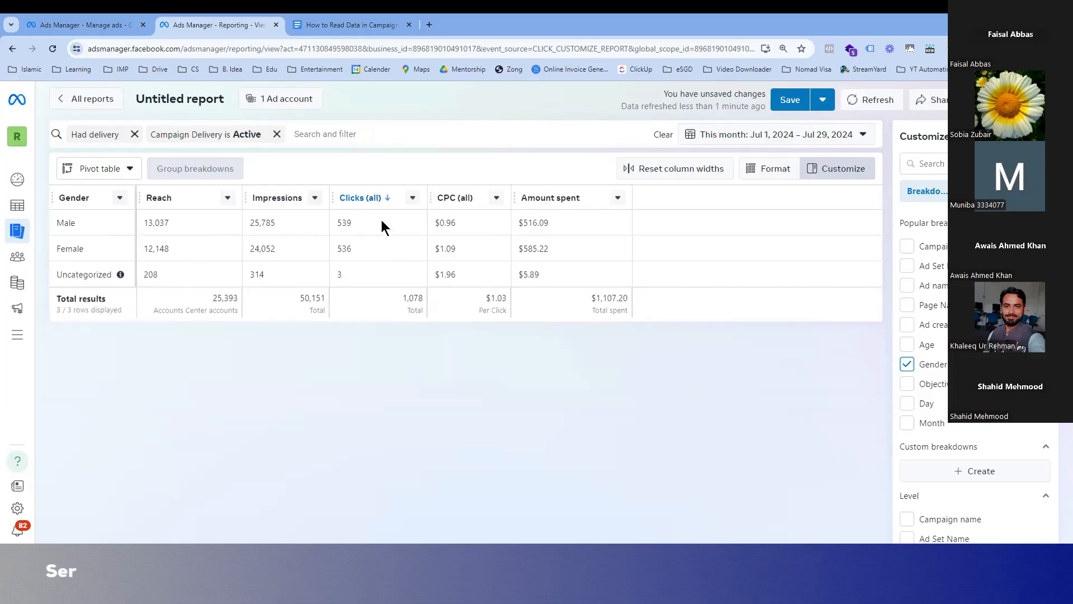
{"action": "double_click", "coordinate": [351, 225]}
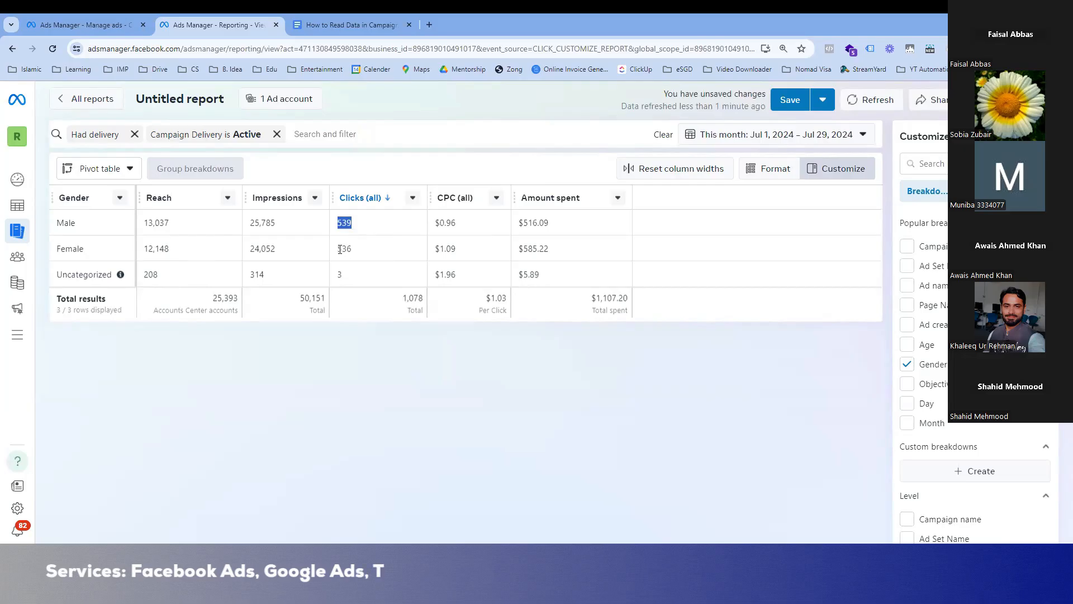
{"action": "left_click_drag", "start_coordinate": [342, 250], "coordinate": [376, 248]}
{"action": "left_click", "coordinate": [373, 324]}
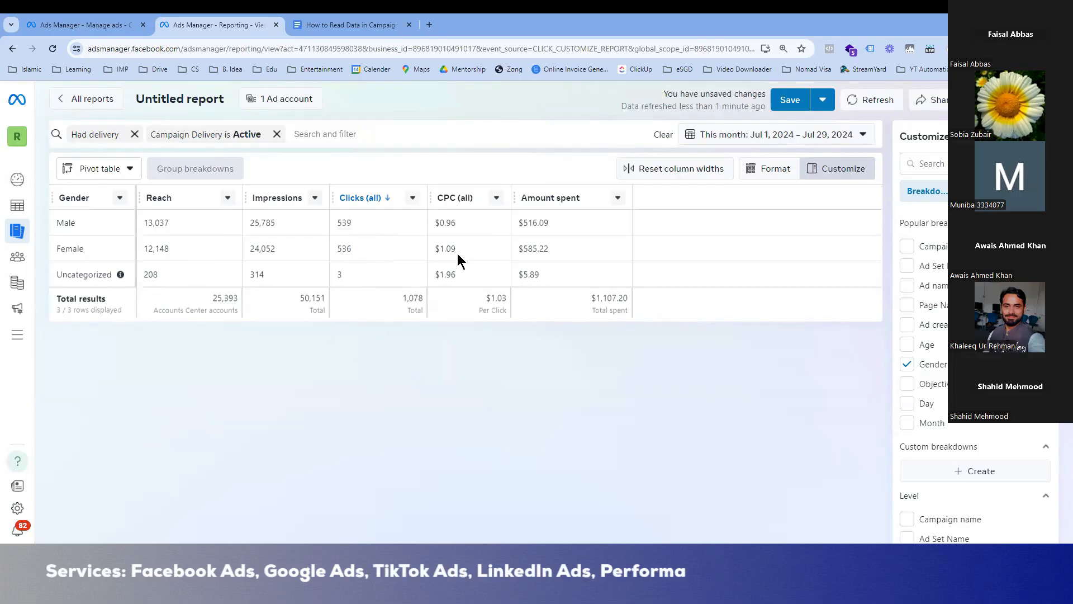
Highlight the Female row's CPC (all) value to compare it with the Male row
{"action": "left_click_drag", "start_coordinate": [457, 252], "coordinate": [441, 251]}
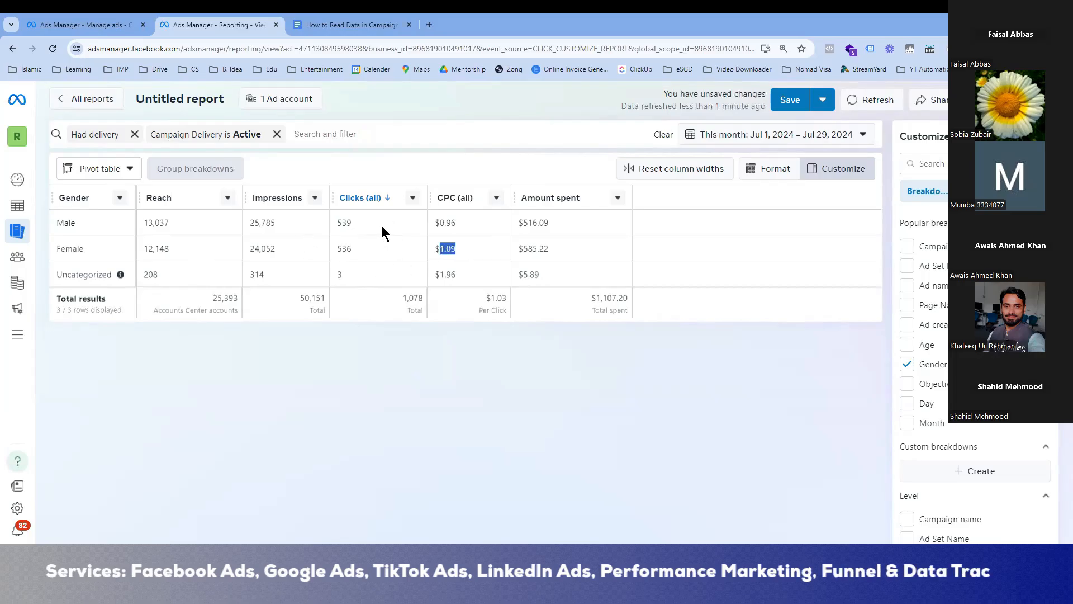
{"action": "left_click", "coordinate": [352, 218]}
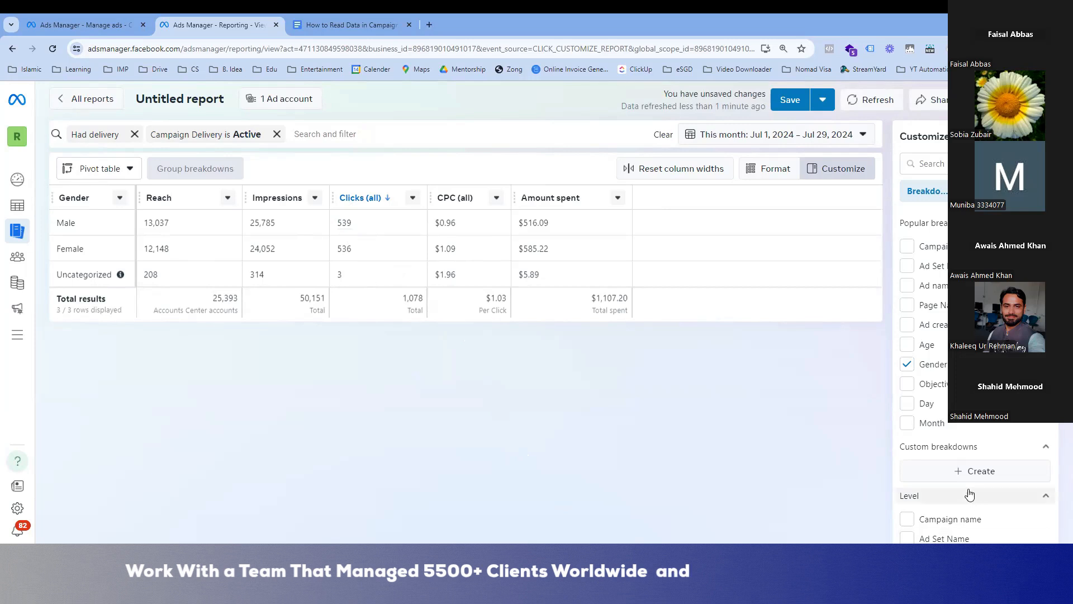
Switch the report breakdown from Gender to Region and highlight the Arizona entry
{"action": "left_click", "coordinate": [908, 364]}
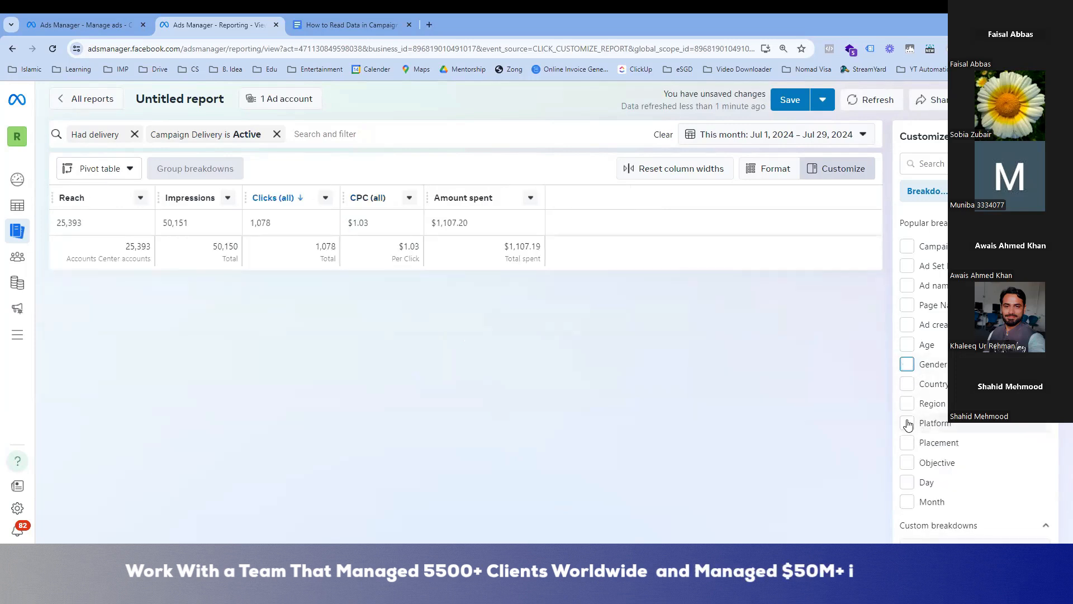
{"action": "left_click", "coordinate": [907, 404]}
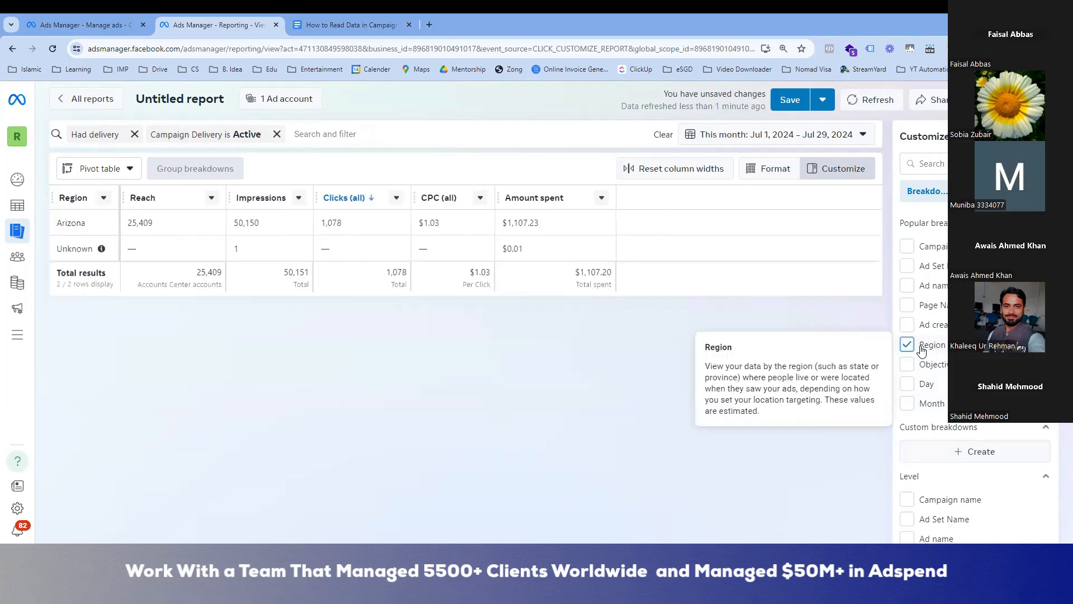
{"action": "left_click_drag", "start_coordinate": [58, 223], "coordinate": [76, 223]}
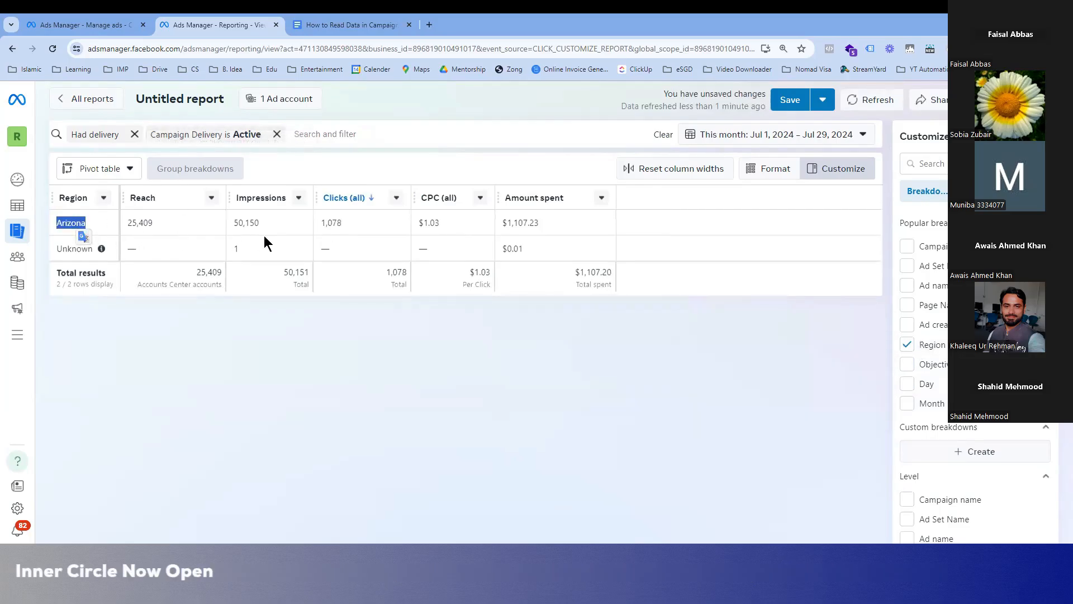
Replace the Region breakdown with Platform to view its results, and replace Platform with Placement
{"action": "left_click", "coordinate": [908, 345]}
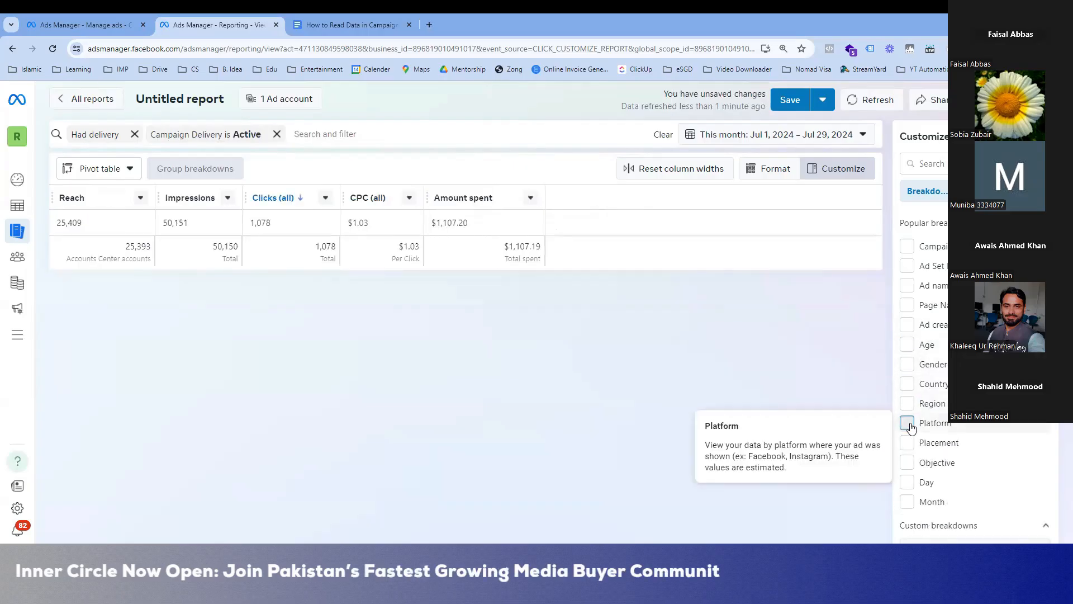
{"action": "left_click", "coordinate": [910, 425]}
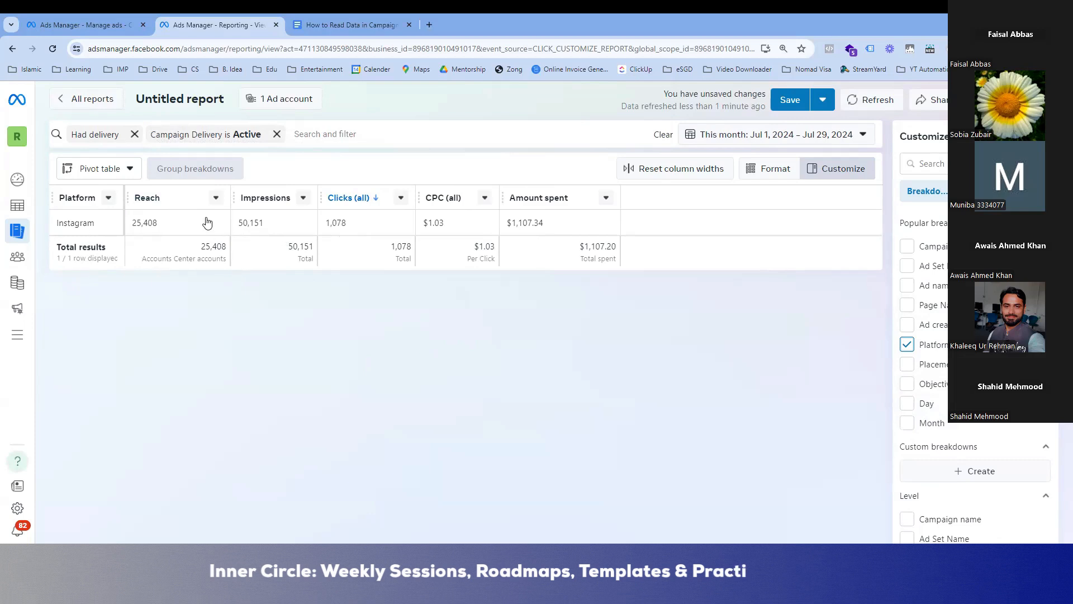
{"action": "left_click", "coordinate": [908, 346]}
{"action": "left_click", "coordinate": [909, 441]}
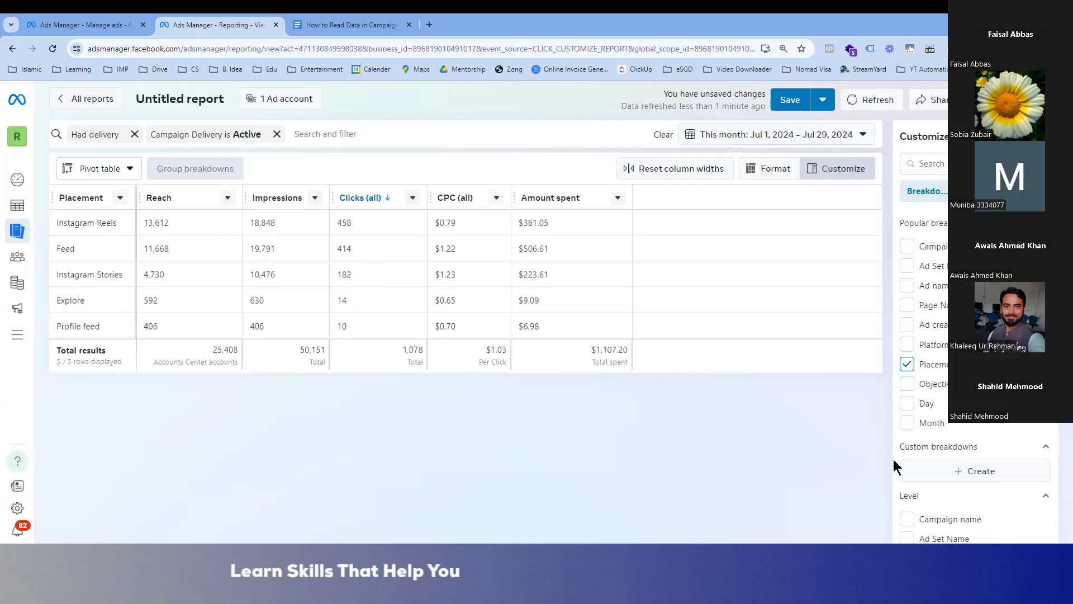
Switch the report breakdown from Placement to Day and look through the daily results
{"action": "left_click", "coordinate": [907, 364]}
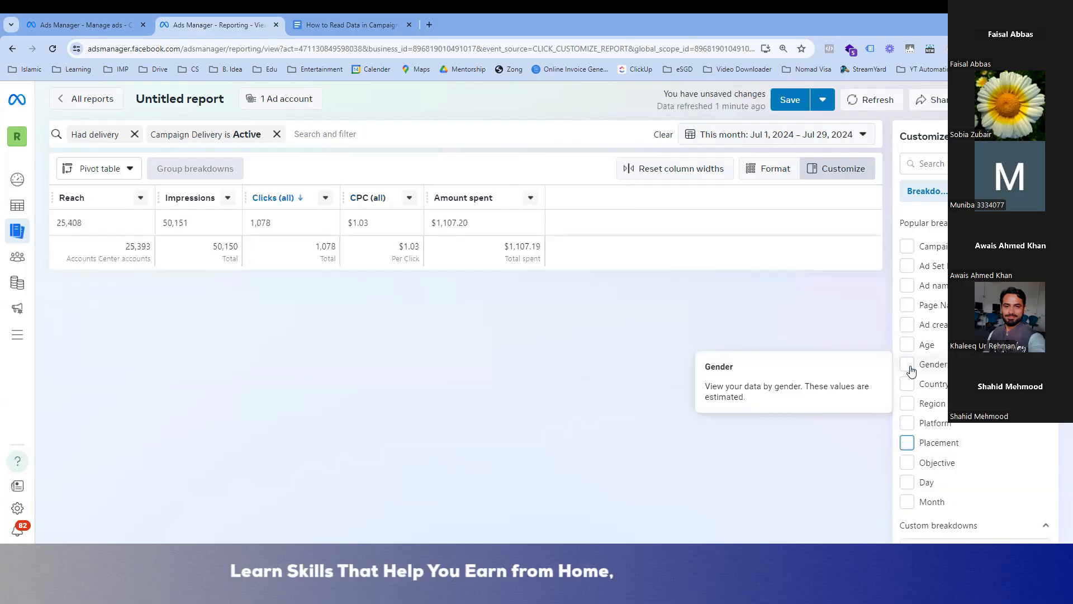
{"action": "left_click", "coordinate": [909, 487]}
{"action": "scroll", "coordinate": [419, 296], "scroll_direction": "down", "scroll_amount": 5}
{"action": "scroll", "coordinate": [416, 302], "scroll_direction": "up", "scroll_amount": 5}
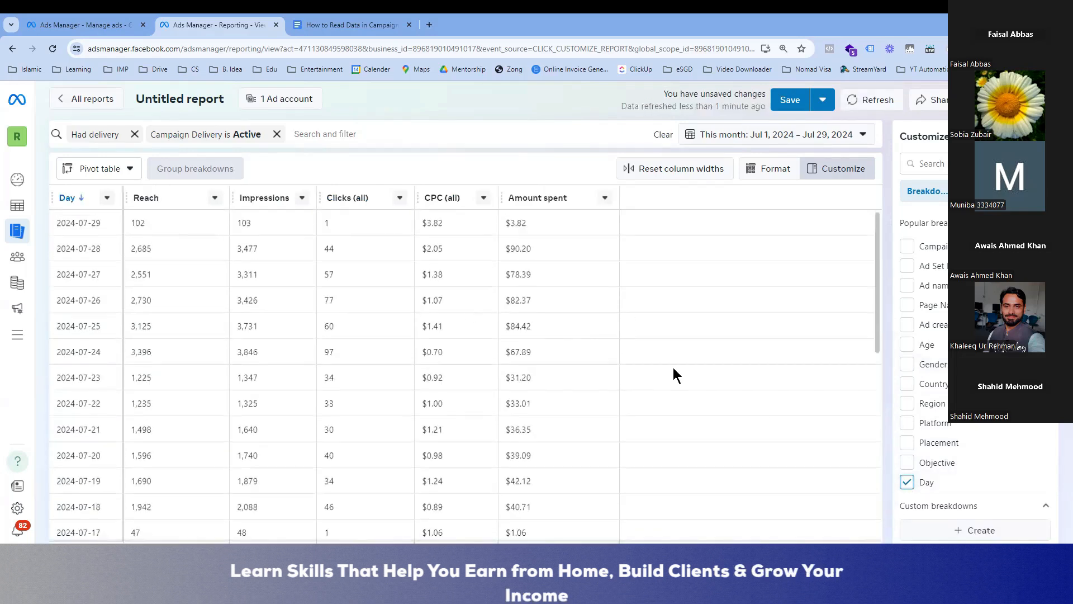
View the report by Month instead of Day, and clear the Month breakdown again
{"action": "left_click", "coordinate": [907, 482]}
{"action": "left_click", "coordinate": [907, 506]}
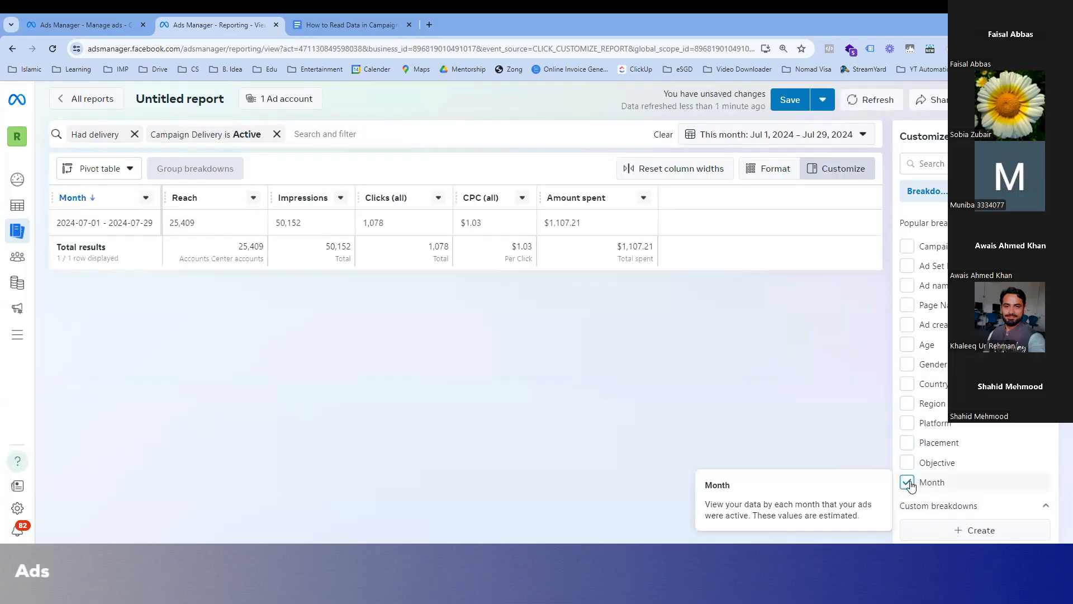
{"action": "left_click", "coordinate": [907, 482]}
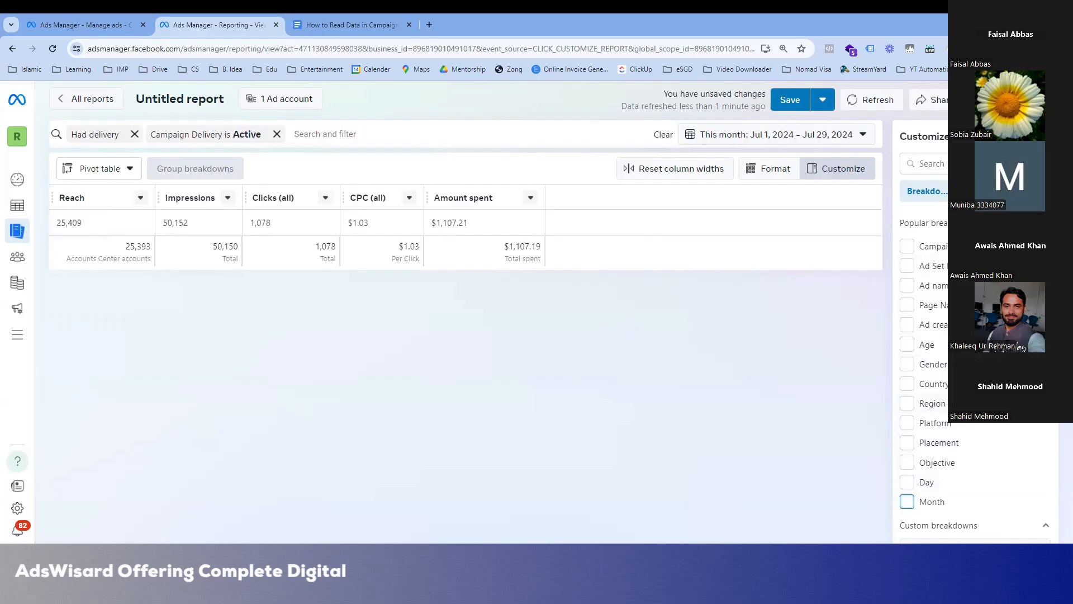
Look through the Level, Time and Delivery breakdowns and break the report down by Impression device
{"action": "scroll", "coordinate": [999, 424], "scroll_direction": "down", "scroll_amount": 4}
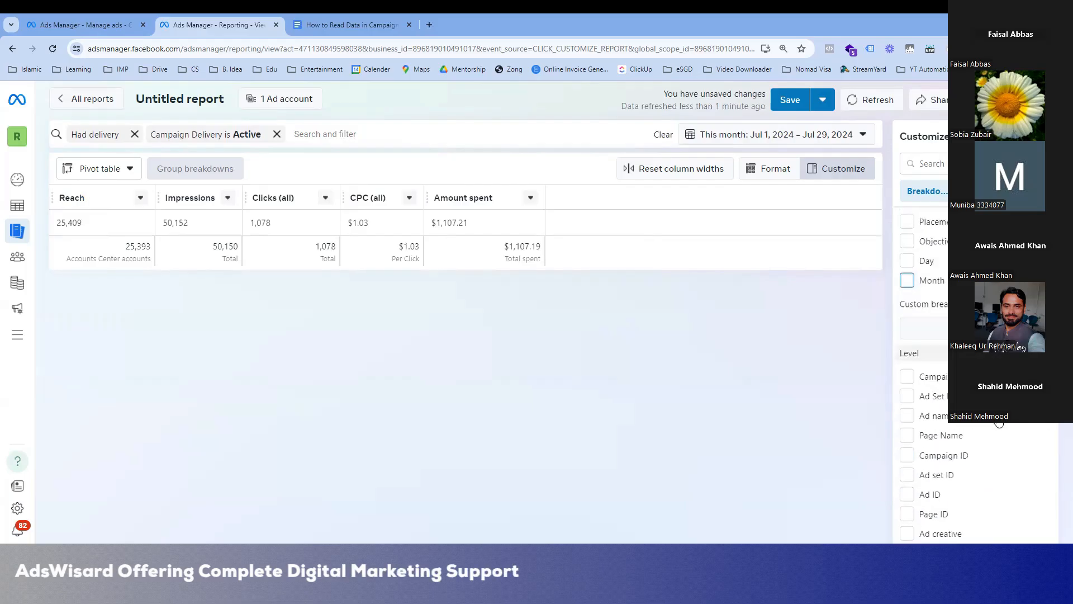
{"action": "scroll", "coordinate": [999, 423], "scroll_direction": "down", "scroll_amount": 4}
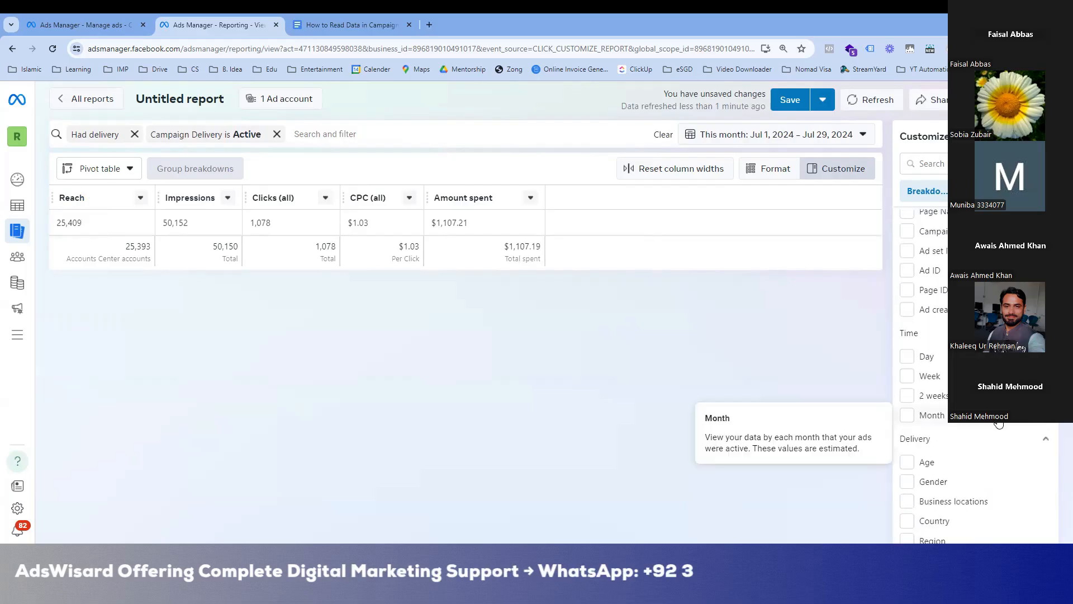
{"action": "scroll", "coordinate": [1000, 423], "scroll_direction": "down", "scroll_amount": 2}
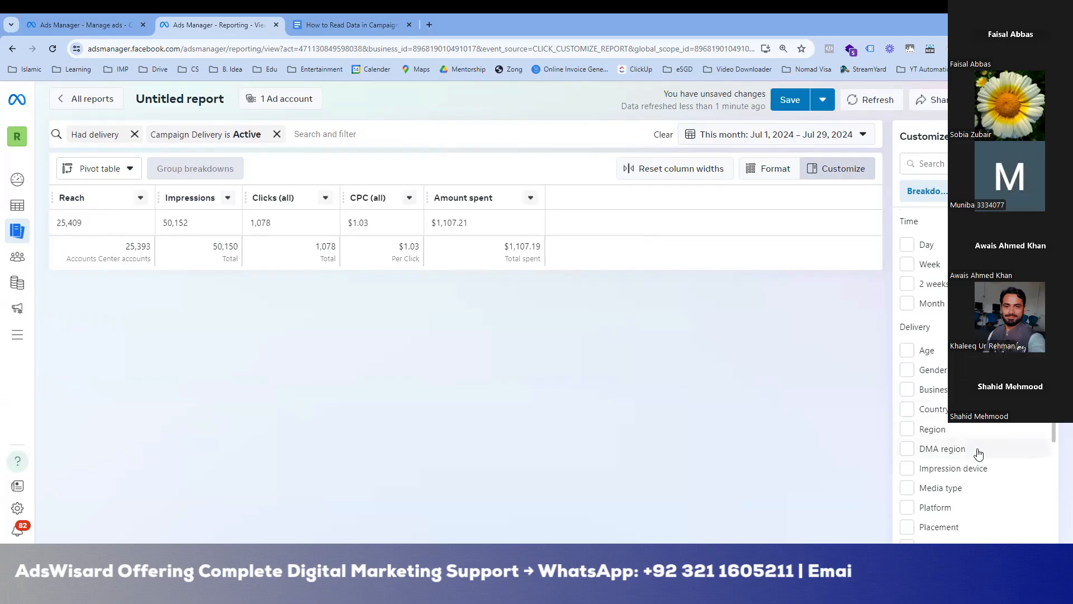
{"action": "scroll", "coordinate": [1009, 468], "scroll_direction": "down", "scroll_amount": 1}
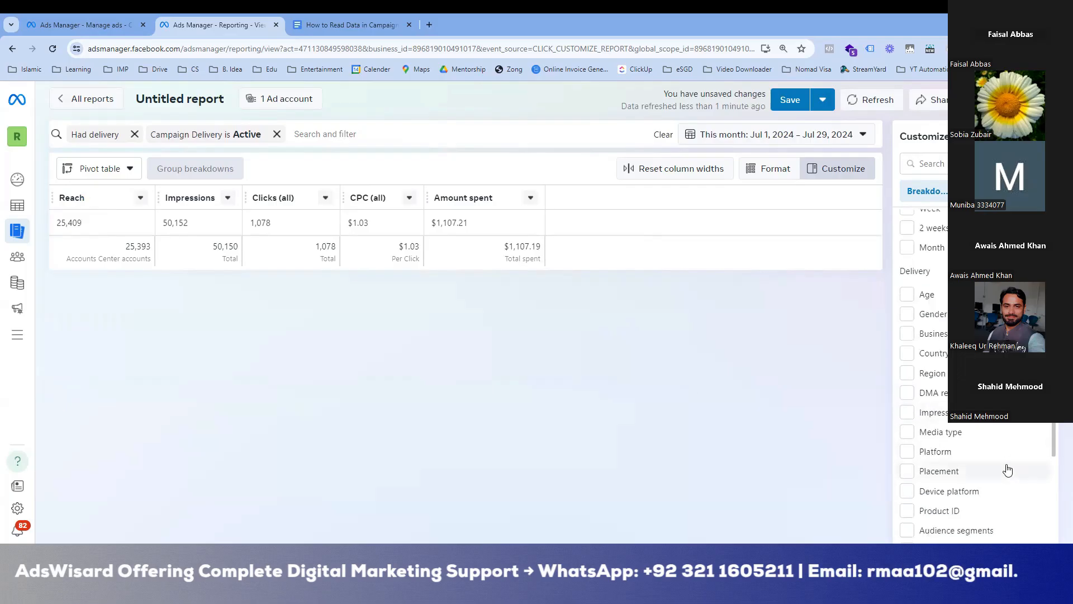
{"action": "left_click", "coordinate": [906, 413]}
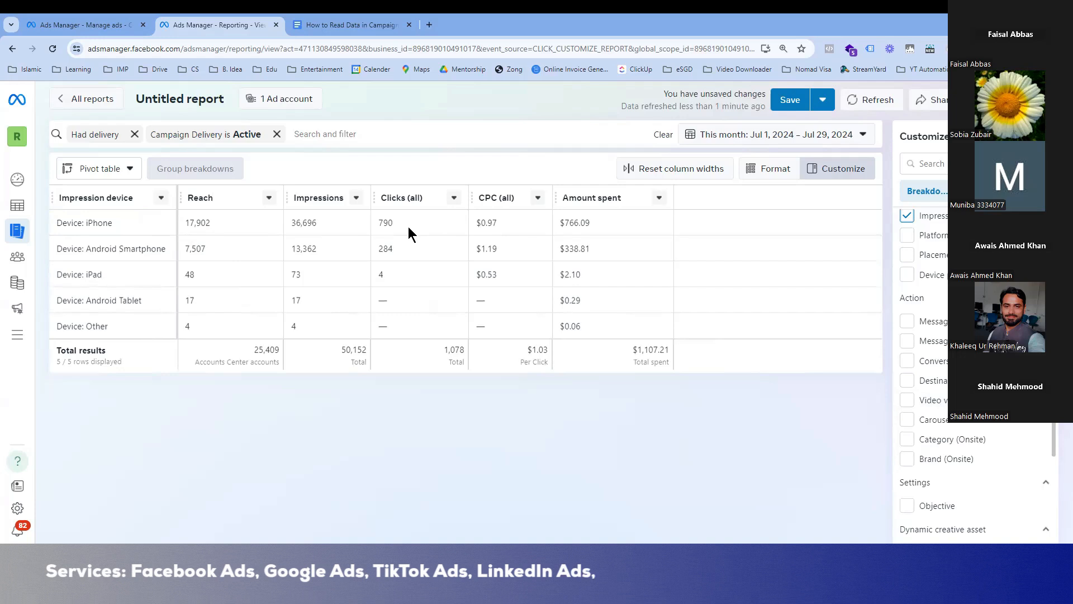
Highlight the Clicks (all) and CPC (all) values for iPhone and Android Smartphone to compare the two devices
{"action": "left_click_drag", "start_coordinate": [394, 223], "coordinate": [382, 222]}
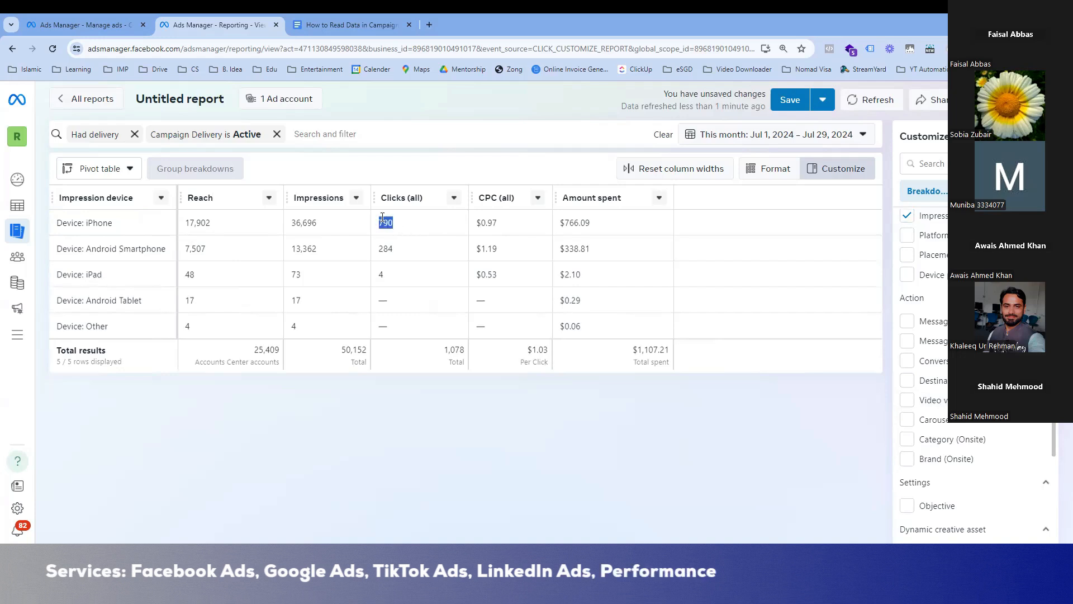
{"action": "left_click", "coordinate": [501, 223]}
{"action": "left_click_drag", "start_coordinate": [500, 223], "coordinate": [482, 223]}
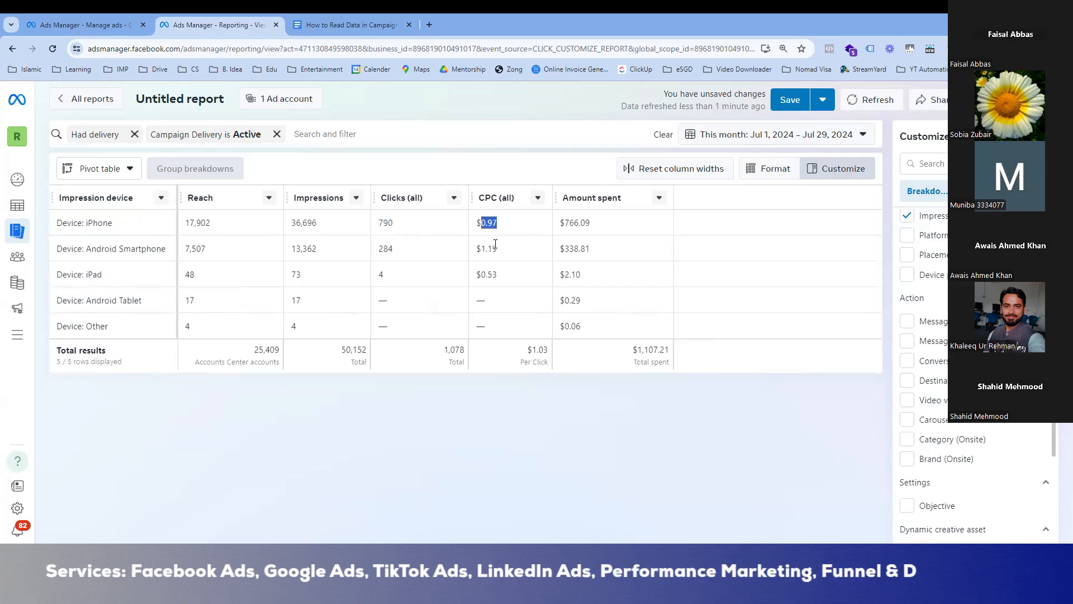
{"action": "left_click", "coordinate": [281, 431]}
{"action": "left_click_drag", "start_coordinate": [380, 250], "coordinate": [394, 250]}
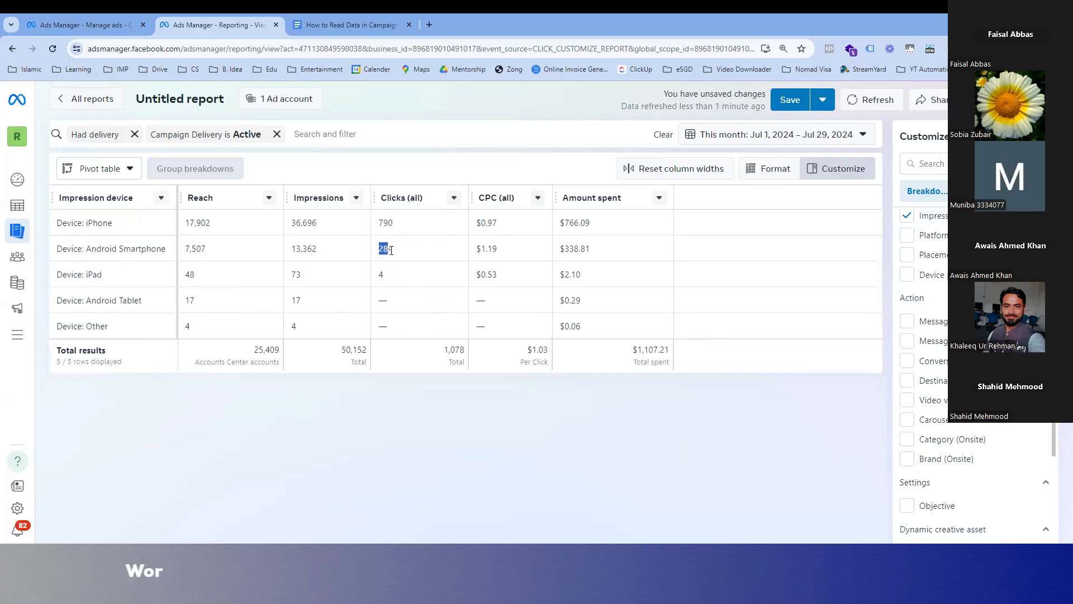
{"action": "left_click_drag", "start_coordinate": [497, 249], "coordinate": [483, 252]}
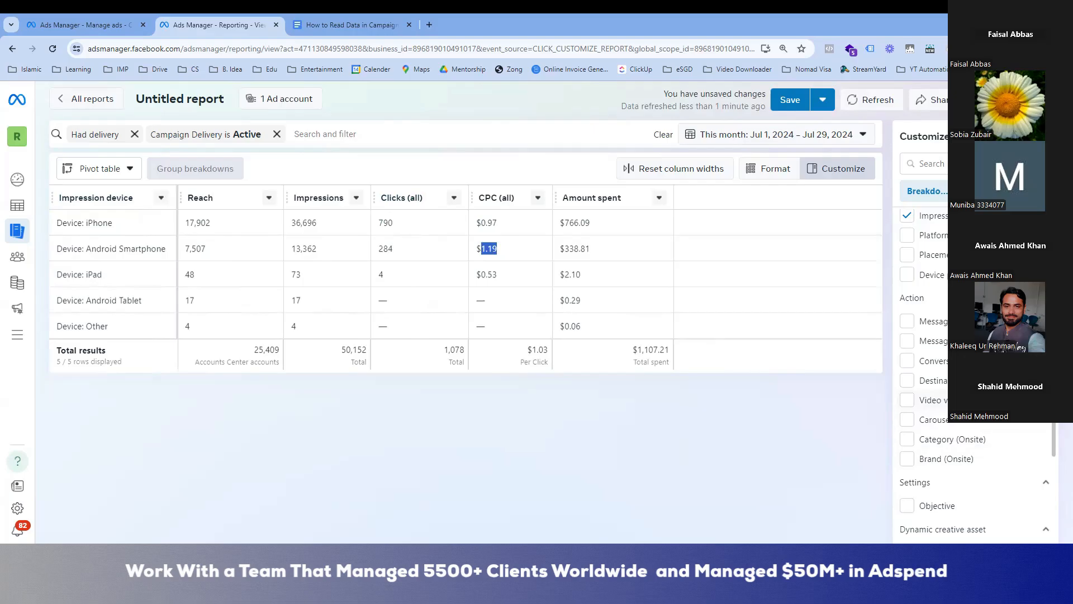
Replace the Impression device breakdown with Media type, view the result and clear Media type again
{"action": "left_click", "coordinate": [906, 215]}
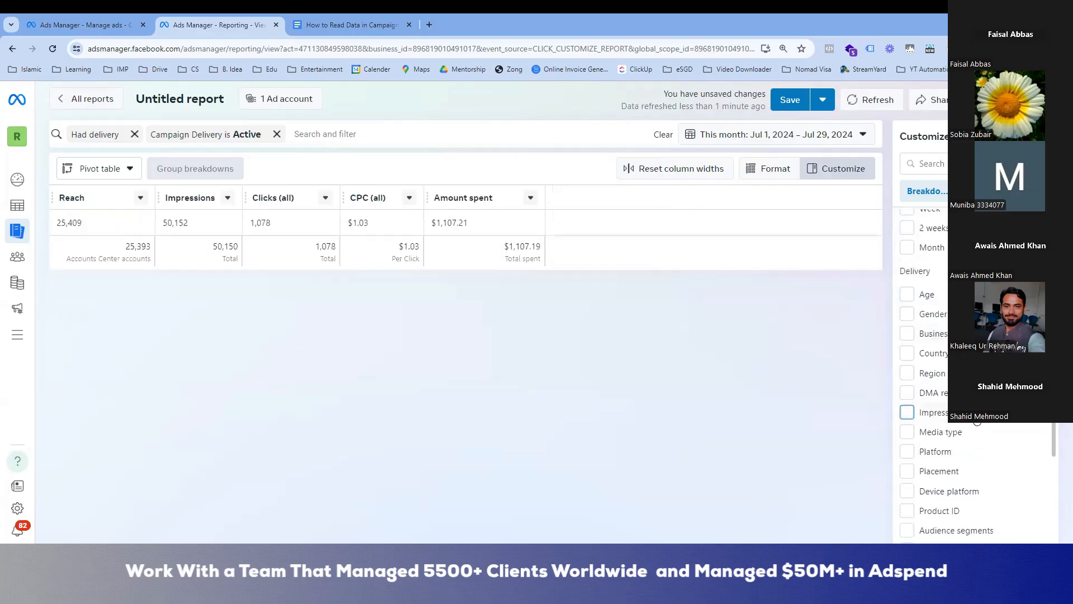
{"action": "left_click", "coordinate": [909, 440]}
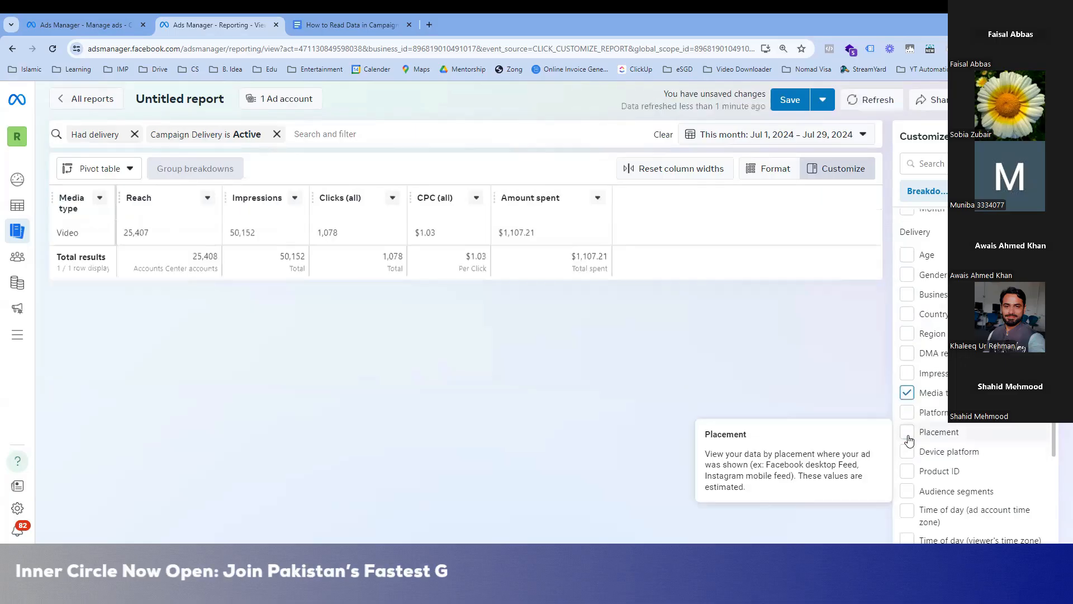
{"action": "left_click", "coordinate": [907, 393]}
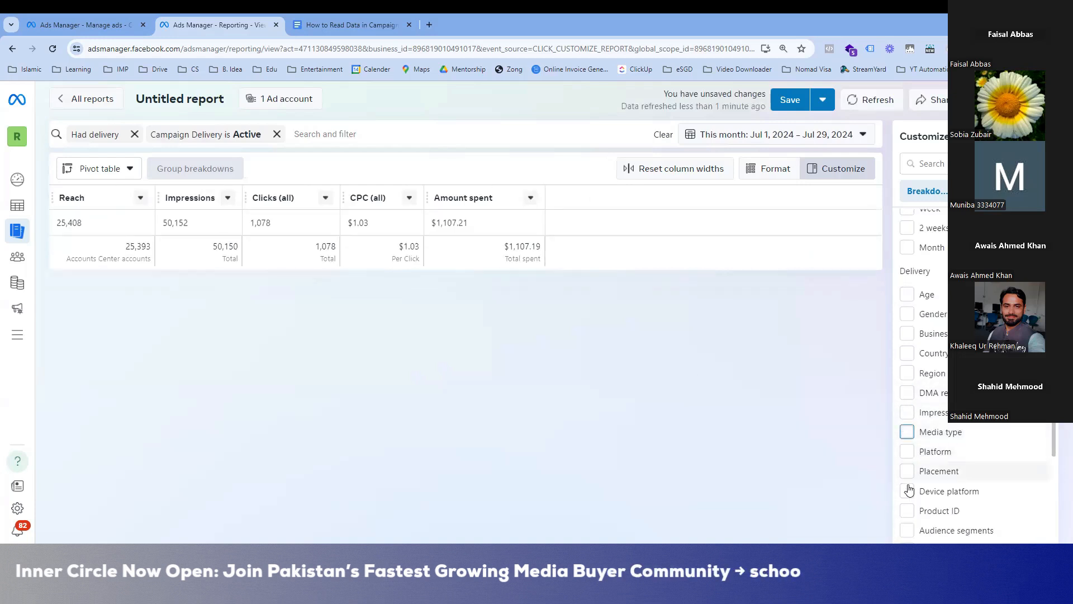
Break the report down by Time of day (ad account time zone) and widen that column to show its full heading
{"action": "scroll", "coordinate": [918, 501], "scroll_direction": "down", "scroll_amount": 2}
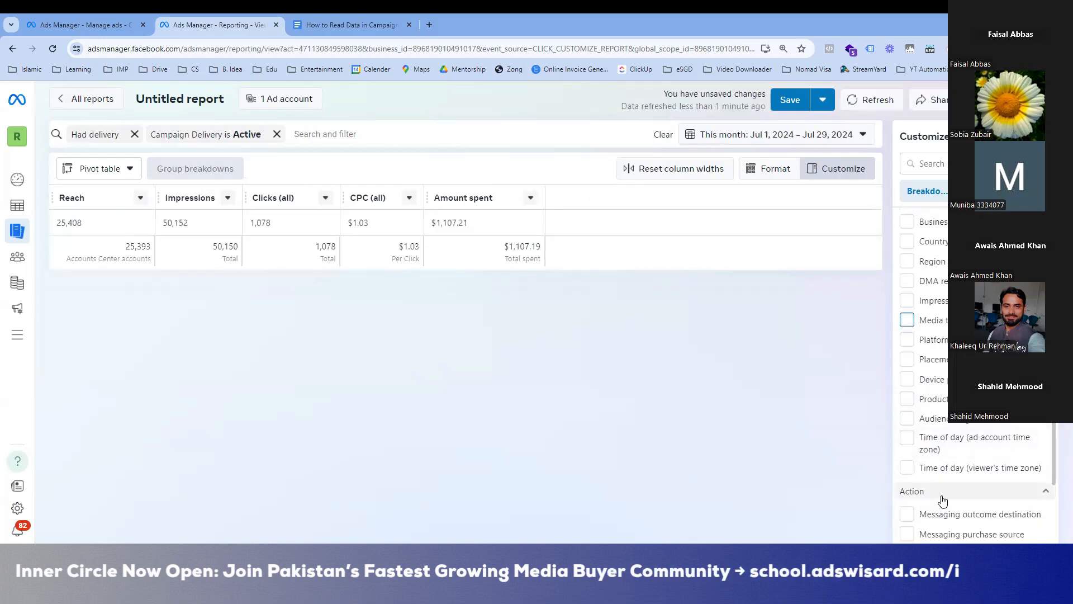
{"action": "scroll", "coordinate": [943, 499], "scroll_direction": "down", "scroll_amount": 1}
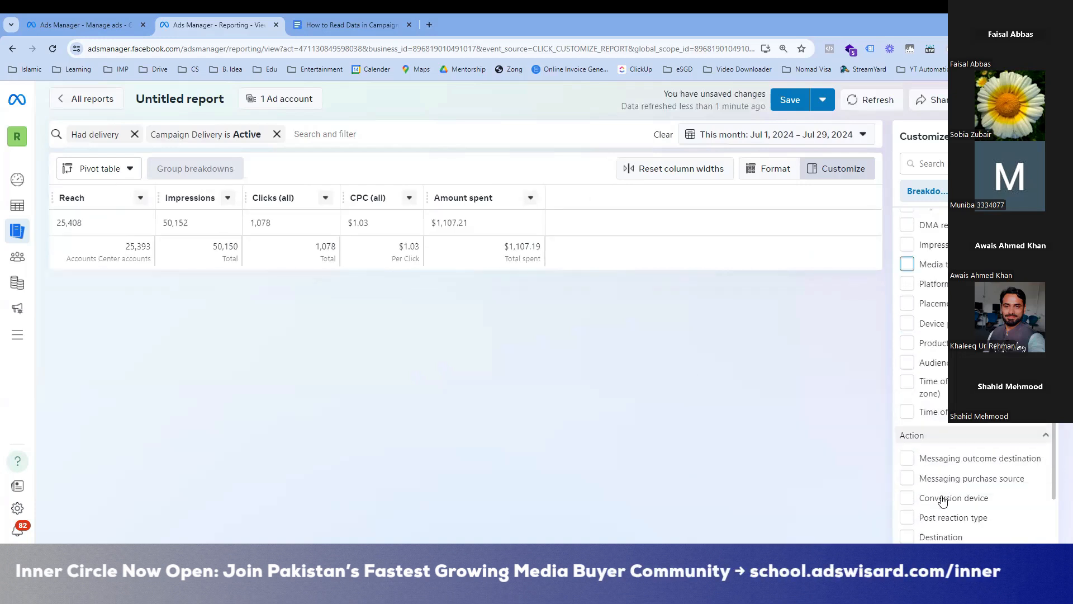
{"action": "left_click", "coordinate": [908, 385]}
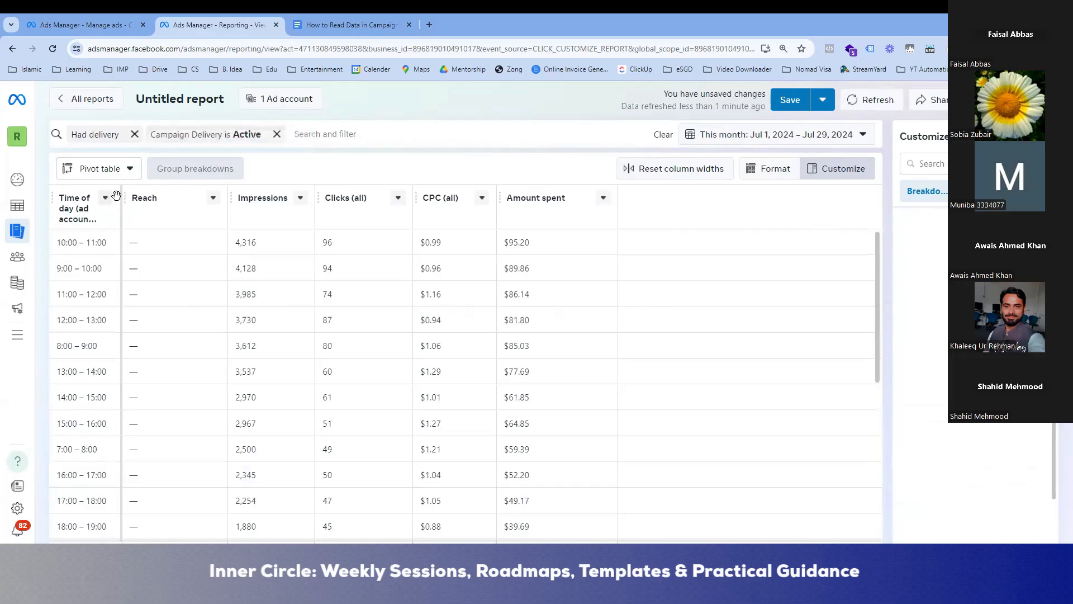
{"action": "left_click_drag", "start_coordinate": [122, 207], "coordinate": [207, 207]}
Sort the report by Clicks (all) from highest to lowest and highlight the 10:00 – 11:00 time slot
{"action": "left_click", "coordinate": [432, 200]}
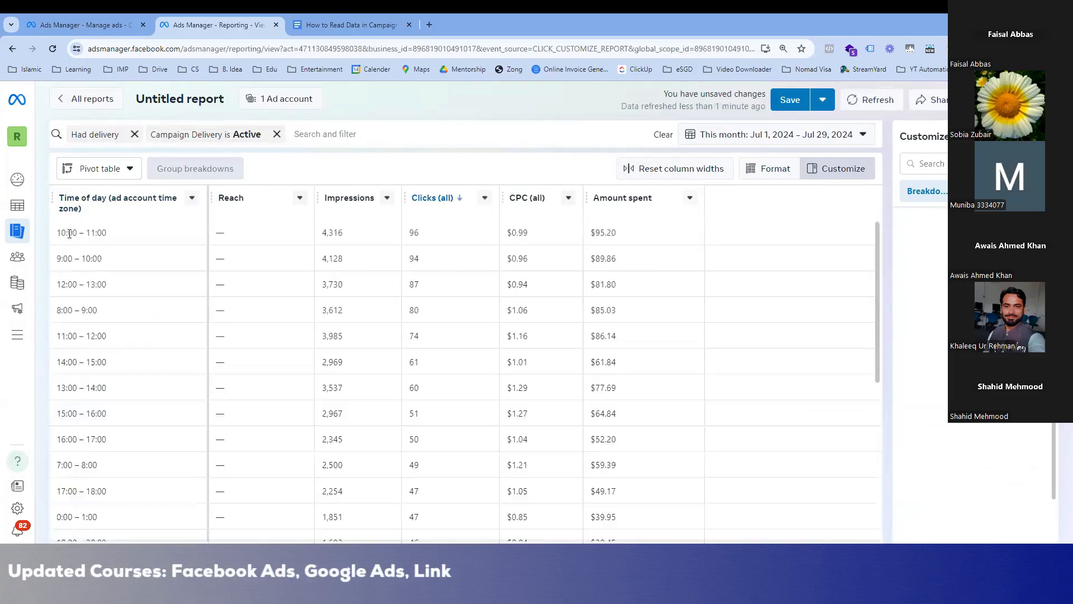
{"action": "left_click_drag", "start_coordinate": [56, 234], "coordinate": [117, 234]}
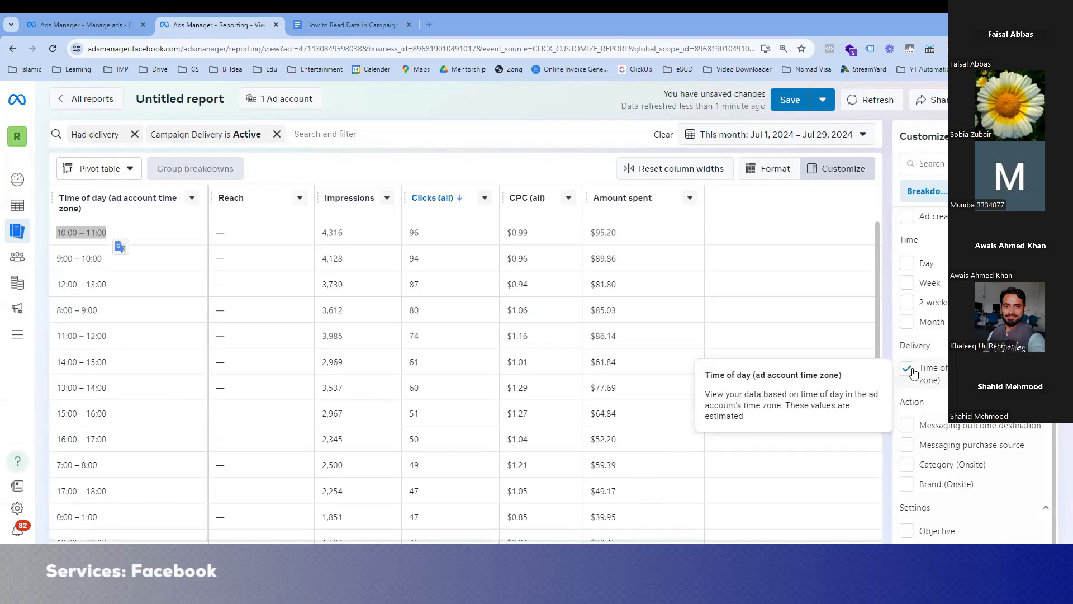
Replace the time-of-day breakdown with Image, video and slideshow from the dynamic creative assets, view the result and clear it again
{"action": "left_click", "coordinate": [914, 373]}
{"action": "scroll", "coordinate": [928, 413], "scroll_direction": "down", "scroll_amount": 5}
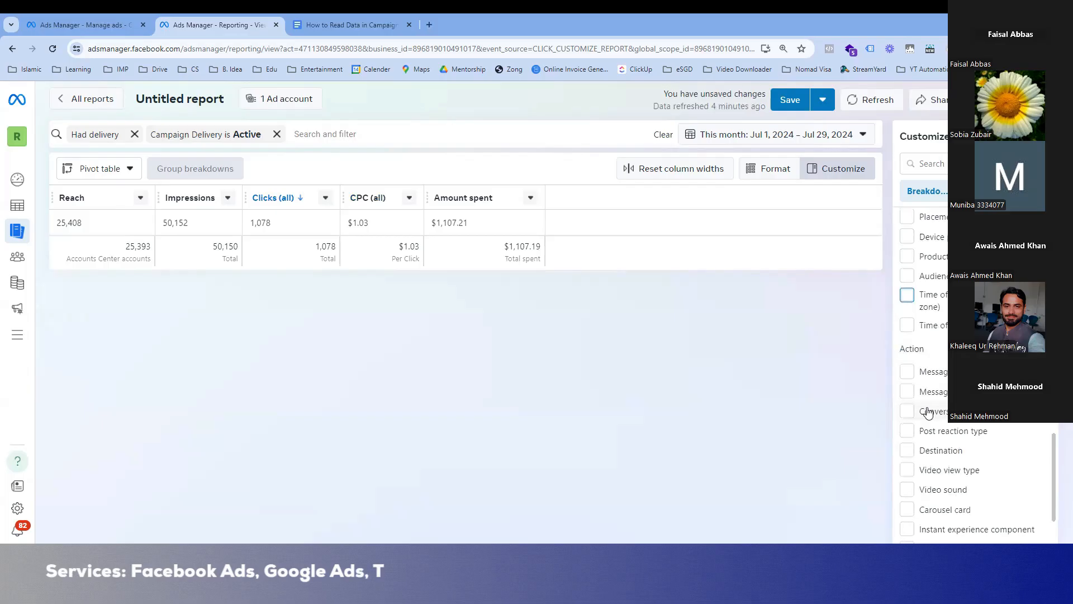
{"action": "scroll", "coordinate": [928, 413], "scroll_direction": "down", "scroll_amount": 2}
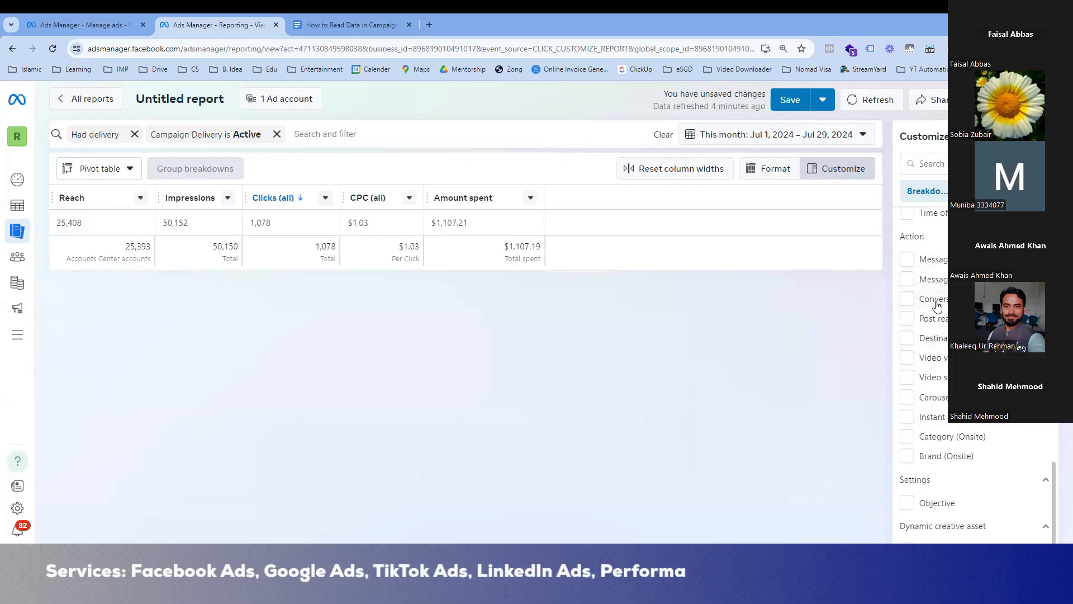
{"action": "mouse_move", "coordinate": [938, 307]}
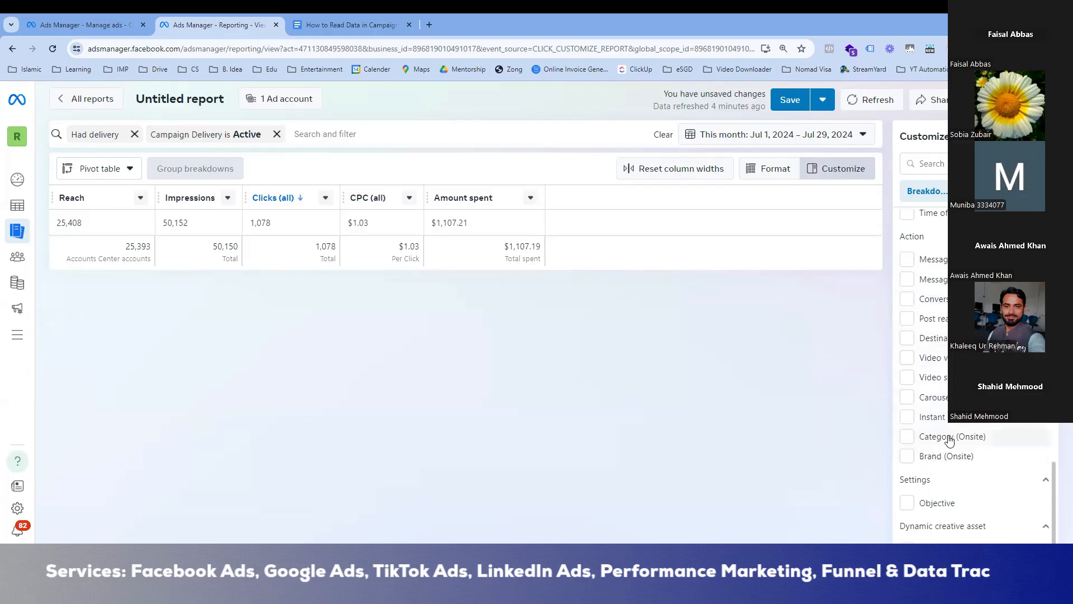
{"action": "scroll", "coordinate": [949, 442], "scroll_direction": "down", "scroll_amount": 2}
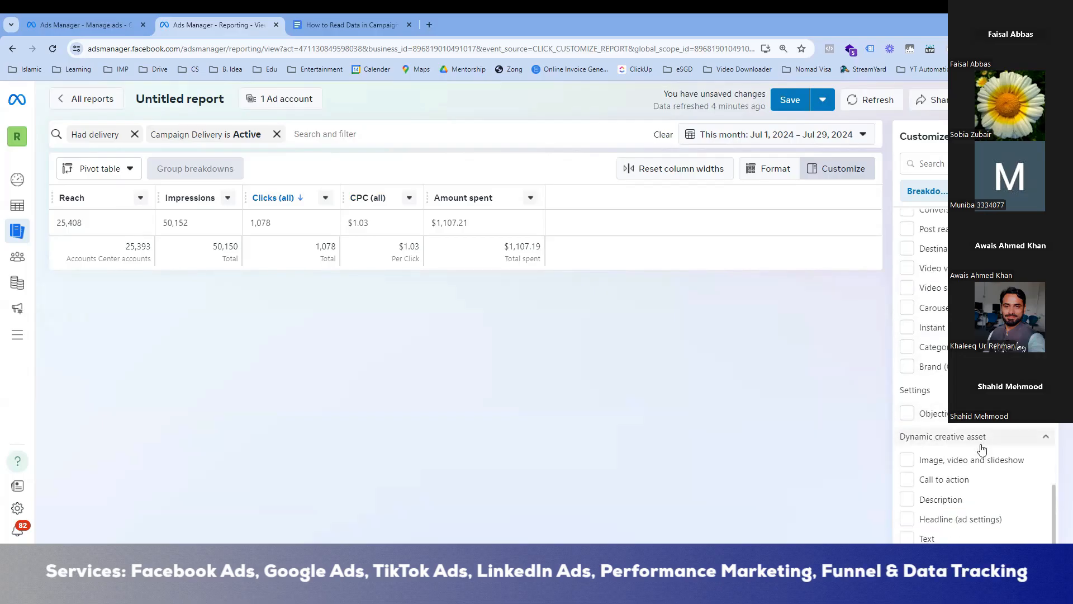
{"action": "left_click", "coordinate": [908, 461]}
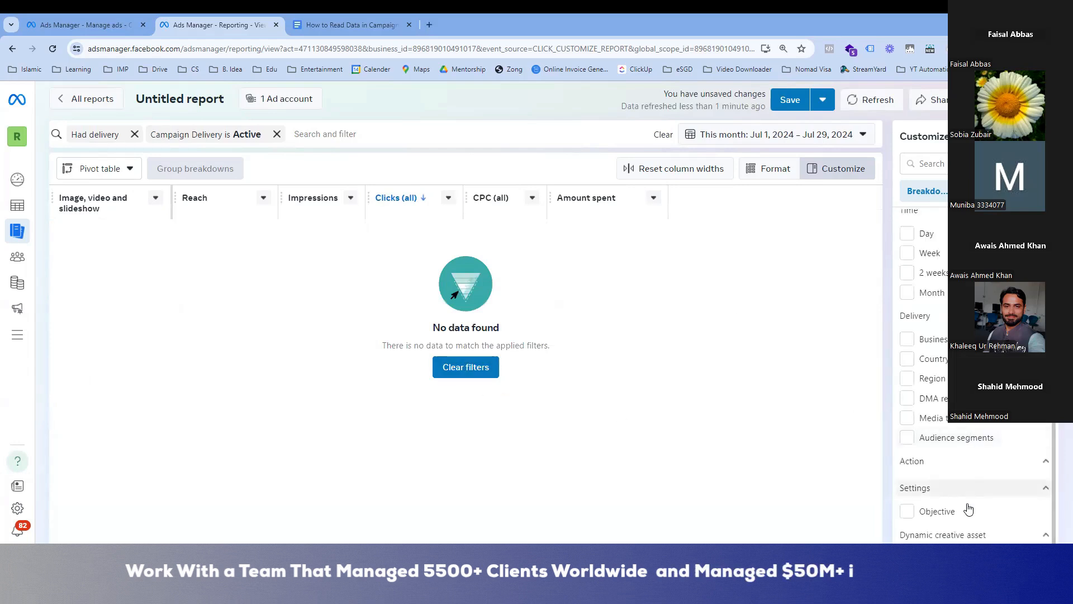
{"action": "scroll", "coordinate": [956, 523], "scroll_direction": "down", "scroll_amount": 10}
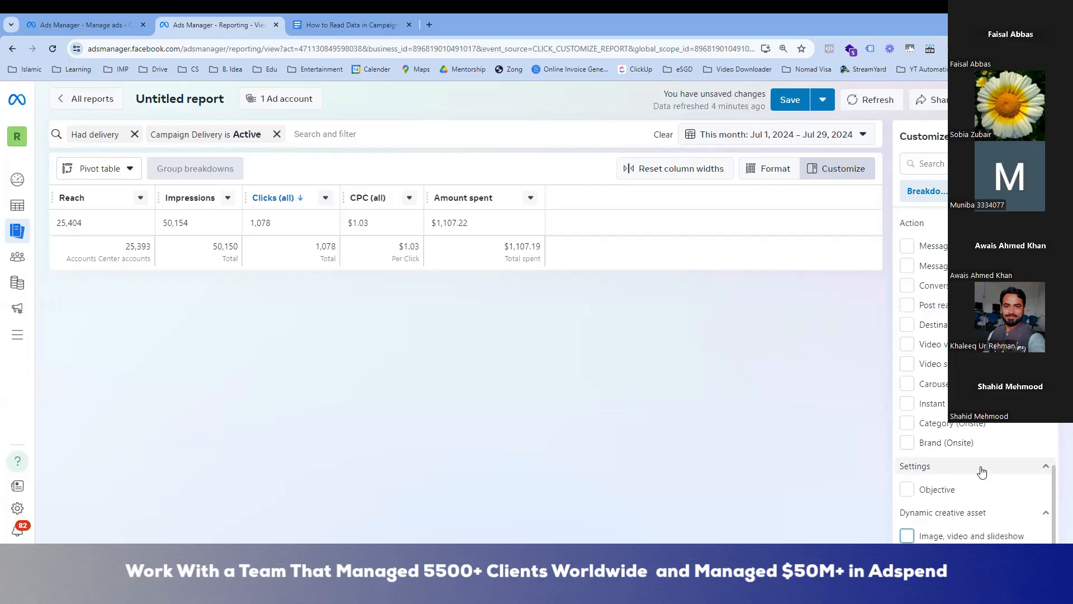
Break the report down by Call to action from the dynamic creative assets, view the result and clear that breakdown again
{"action": "left_click", "coordinate": [983, 473]}
{"action": "left_click", "coordinate": [951, 479]}
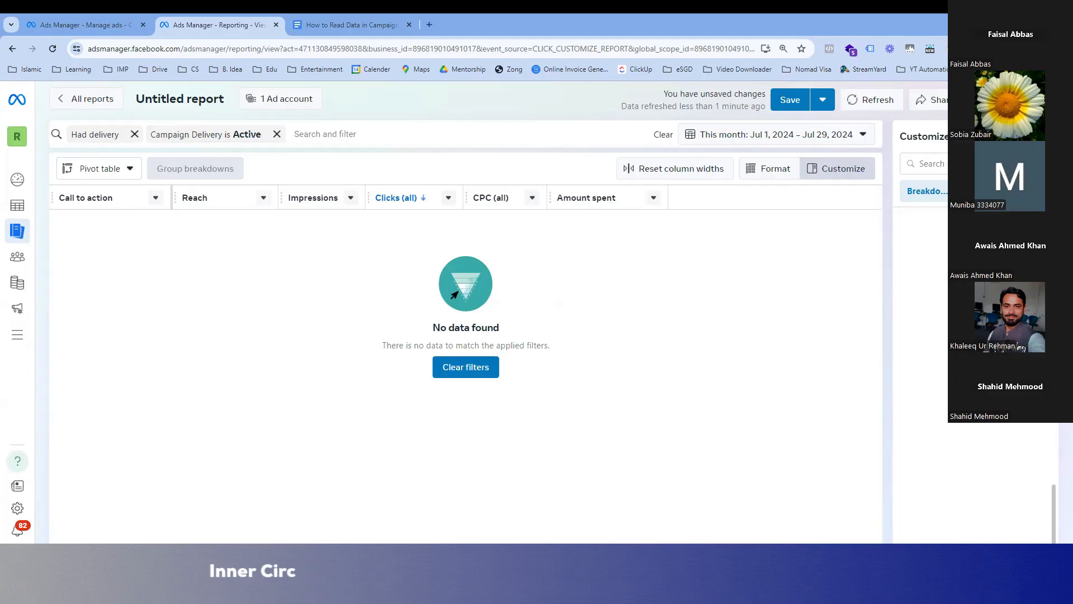
{"action": "scroll", "coordinate": [1016, 478], "scroll_direction": "down", "scroll_amount": 5}
{"action": "left_click", "coordinate": [978, 515]}
{"action": "scroll", "coordinate": [980, 515], "scroll_direction": "down", "scroll_amount": 4}
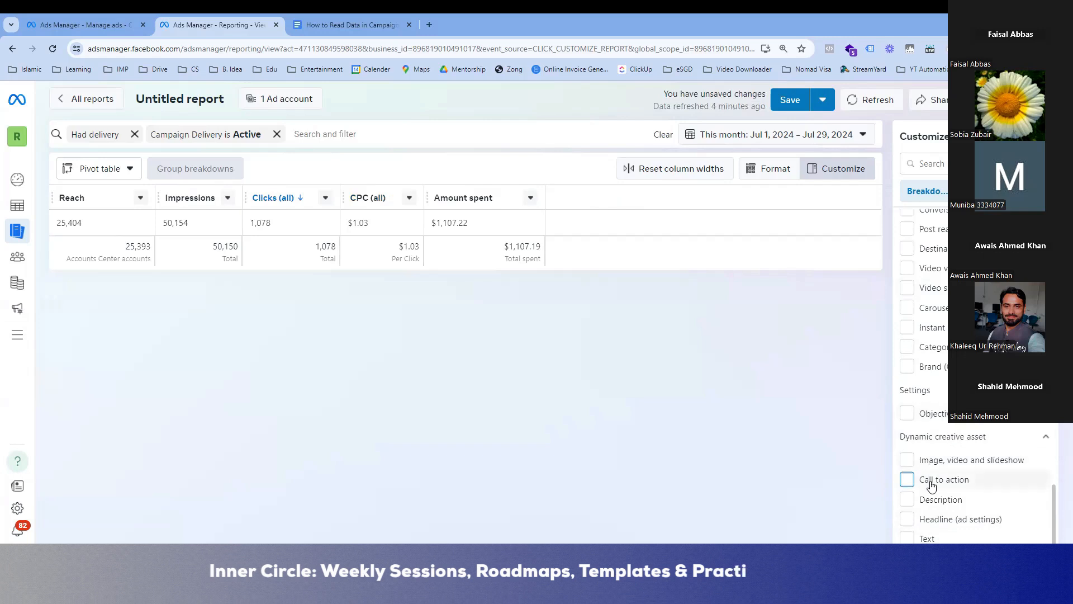
{"action": "scroll", "coordinate": [945, 456], "scroll_direction": "up", "scroll_amount": 1}
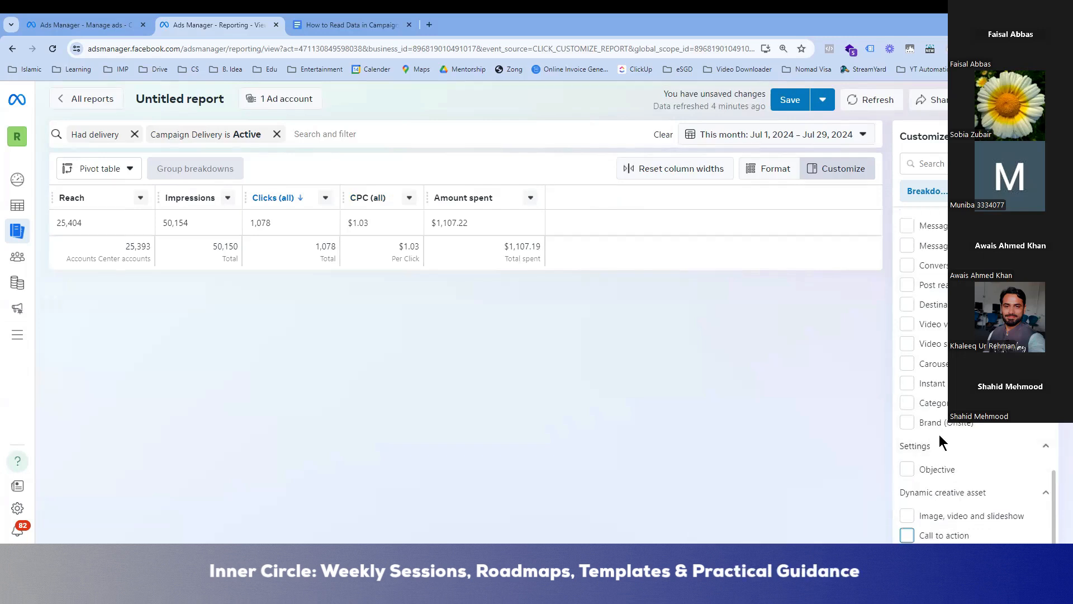
{"action": "scroll", "coordinate": [939, 450], "scroll_direction": "up", "scroll_amount": 1}
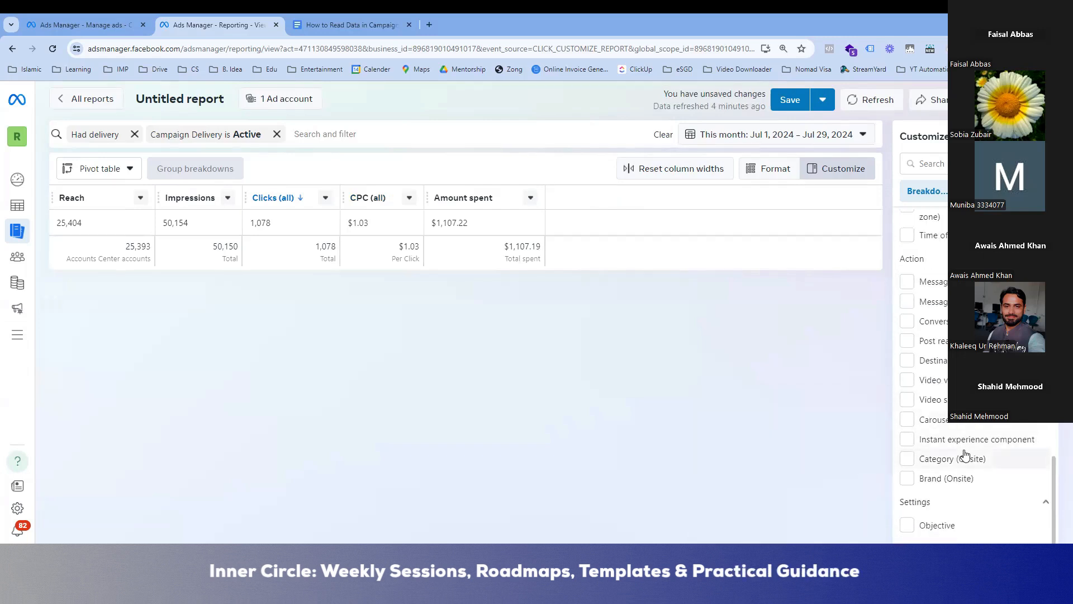
{"action": "scroll", "coordinate": [951, 427], "scroll_direction": "up", "scroll_amount": 1}
{"action": "scroll", "coordinate": [950, 426], "scroll_direction": "up", "scroll_amount": 10}
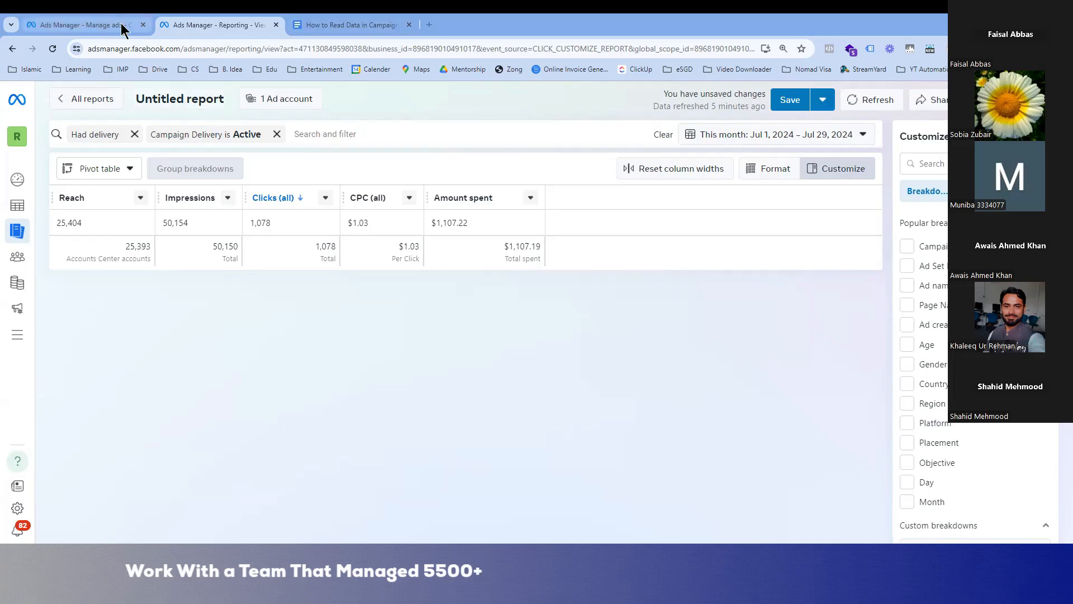
Switch to the Google Docs notes "How to Read Data in Campaigns Manager" and add a colon after "Vertical Scaling"
{"action": "left_click", "coordinate": [352, 25]}
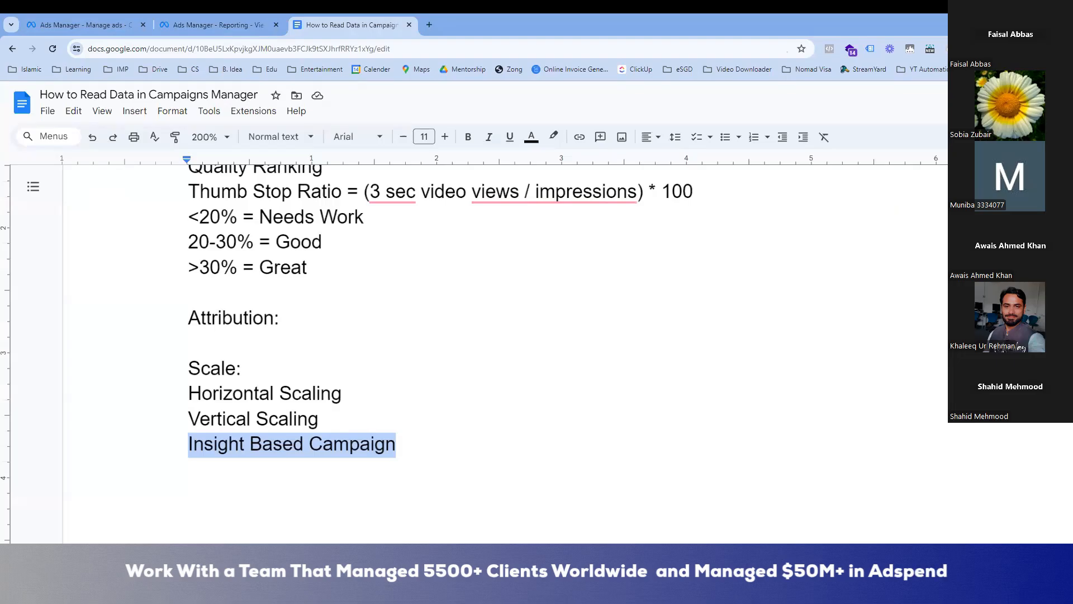
{"action": "left_click", "coordinate": [327, 419]}
{"action": "type", "text": ":"}
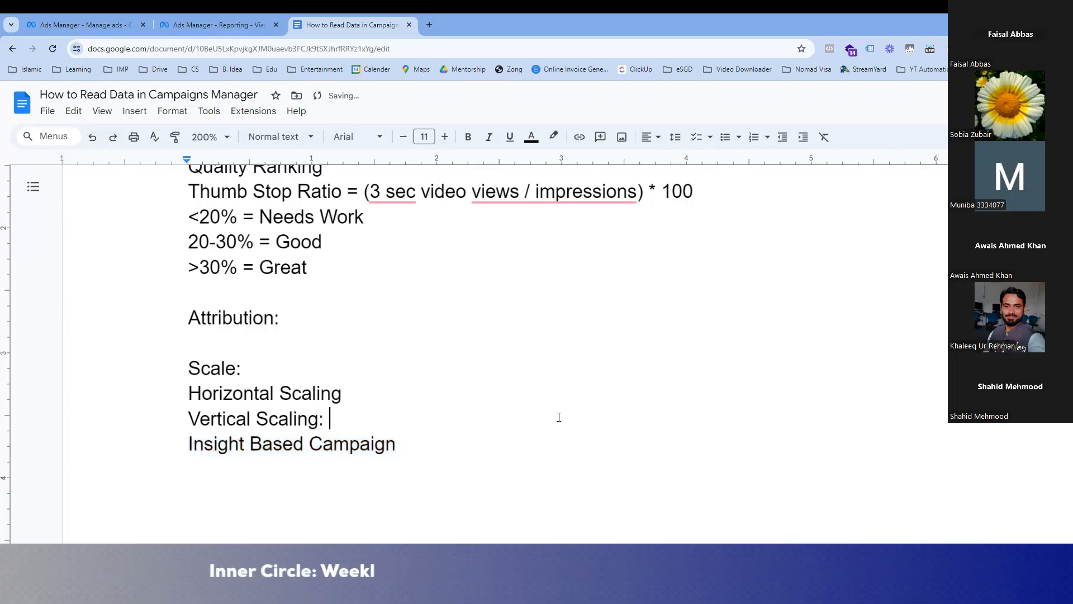
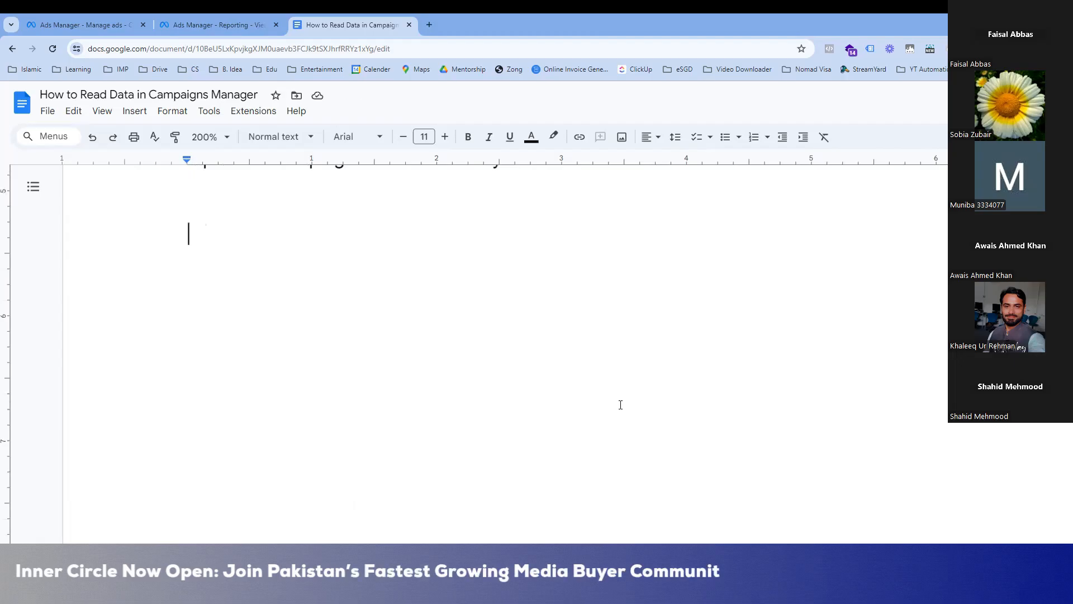
Add an "Ad Account:" heading at the end of the notes with a numbered first item "Never Use Your Own Ad Account"
{"action": "type", "text": "Ad"}
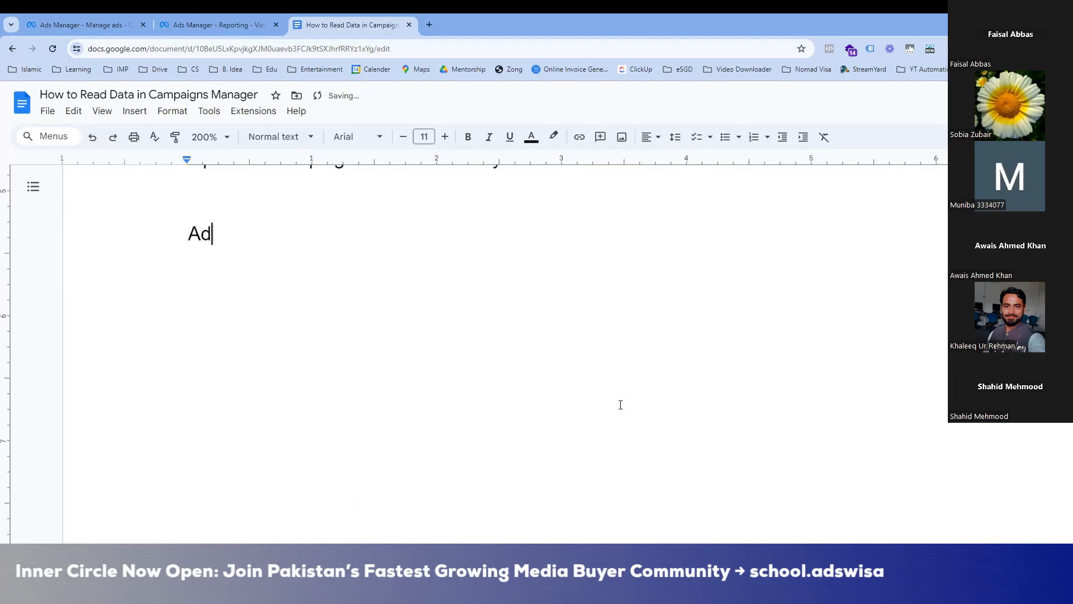
{"action": "type", "text": " Account:"}
{"action": "key", "text": "Return"}
{"action": "type", "text": "`1. N"}
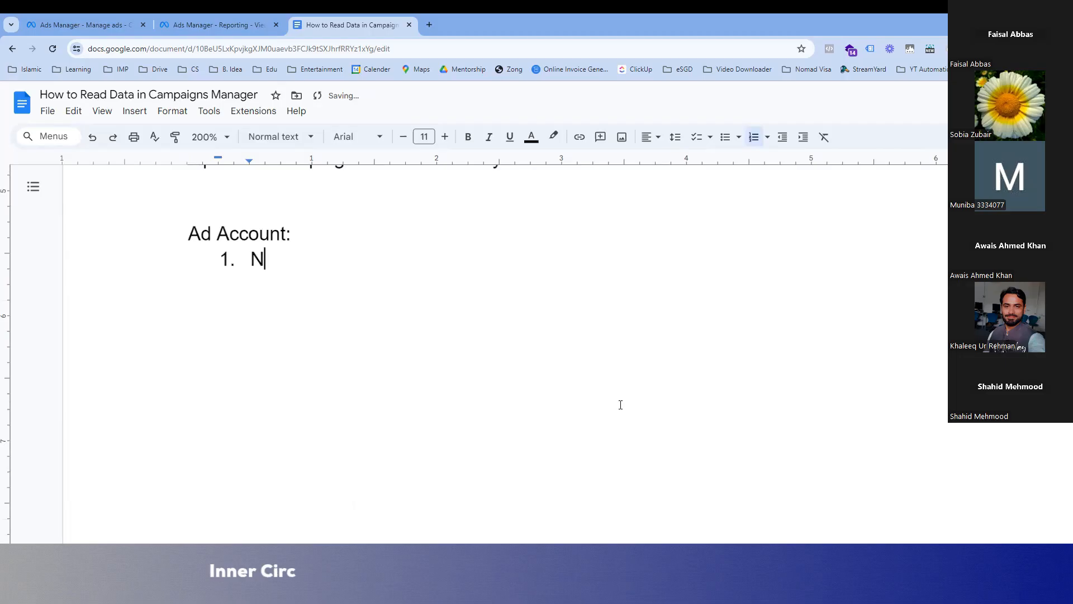
{"action": "type", "text": "ever Use Y"}
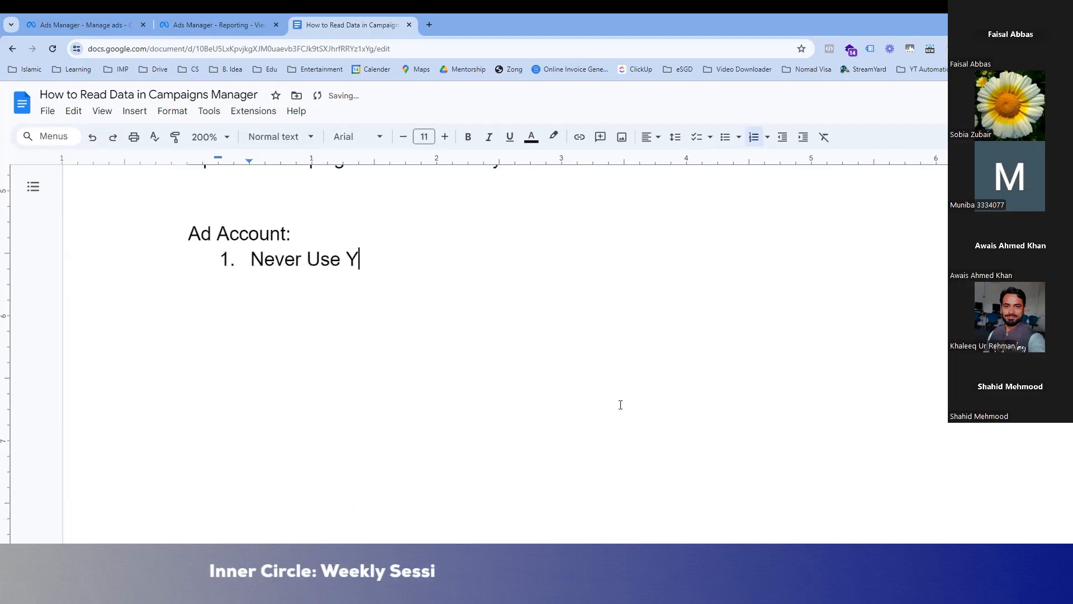
{"action": "type", "text": "our Own A"}
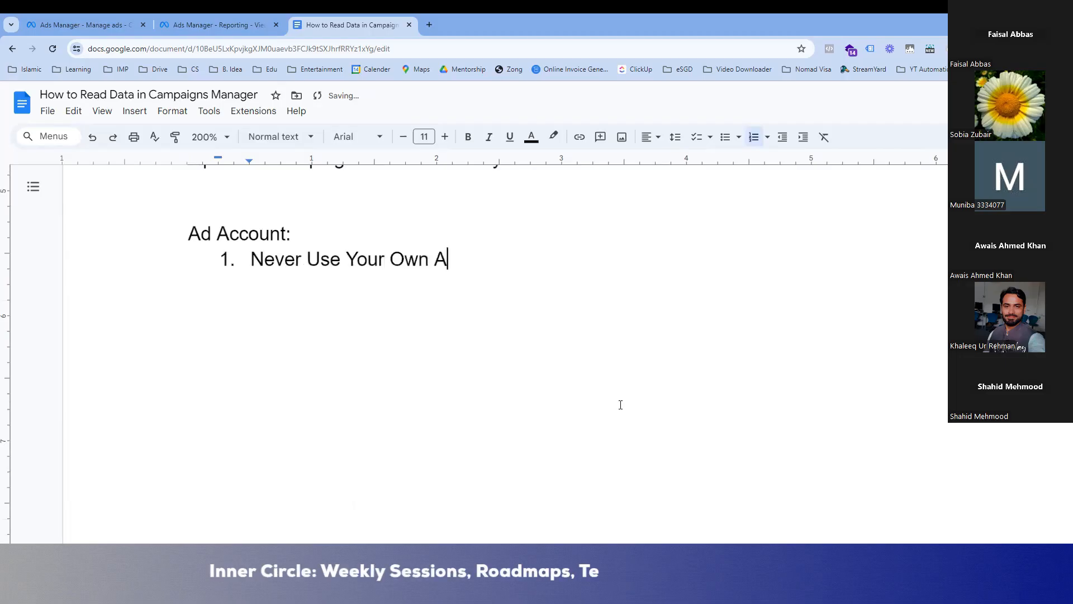
{"action": "type", "text": "d Account"}
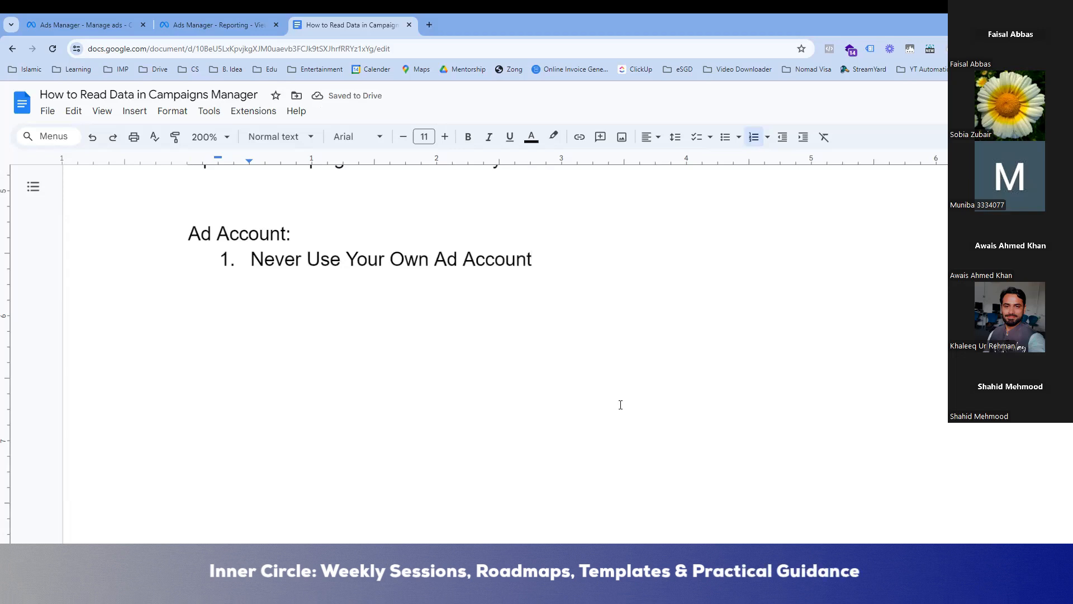
Add the lettered sub-items "Hackers", "Frauds" and "Spammers" under "Never Use Your Own Ad Account"
{"action": "key", "text": "Return"}
{"action": "key", "text": "Tab"}
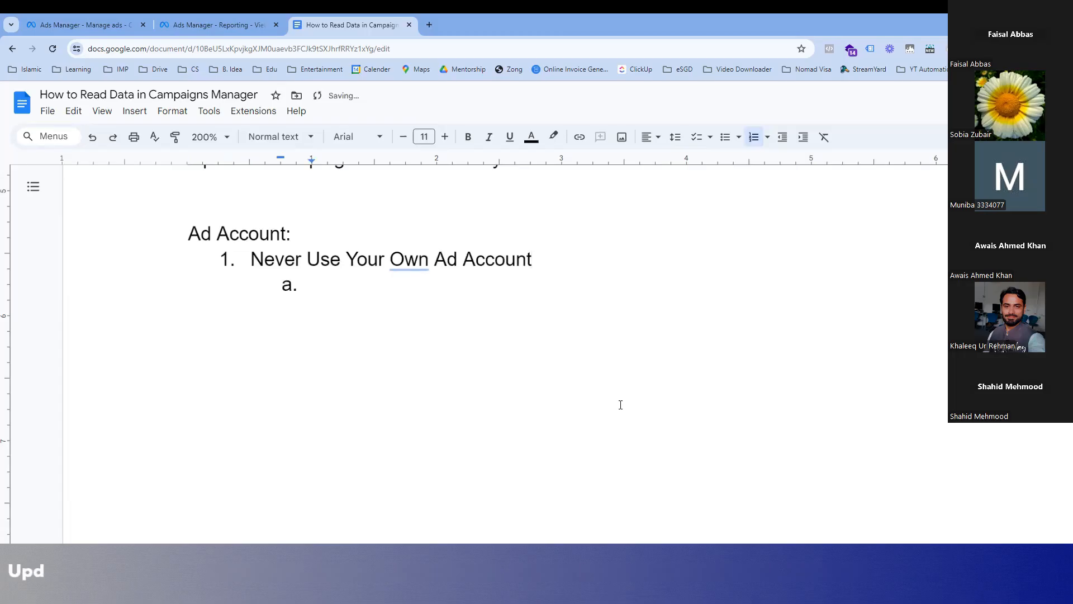
{"action": "type", "text": "Hackers"}
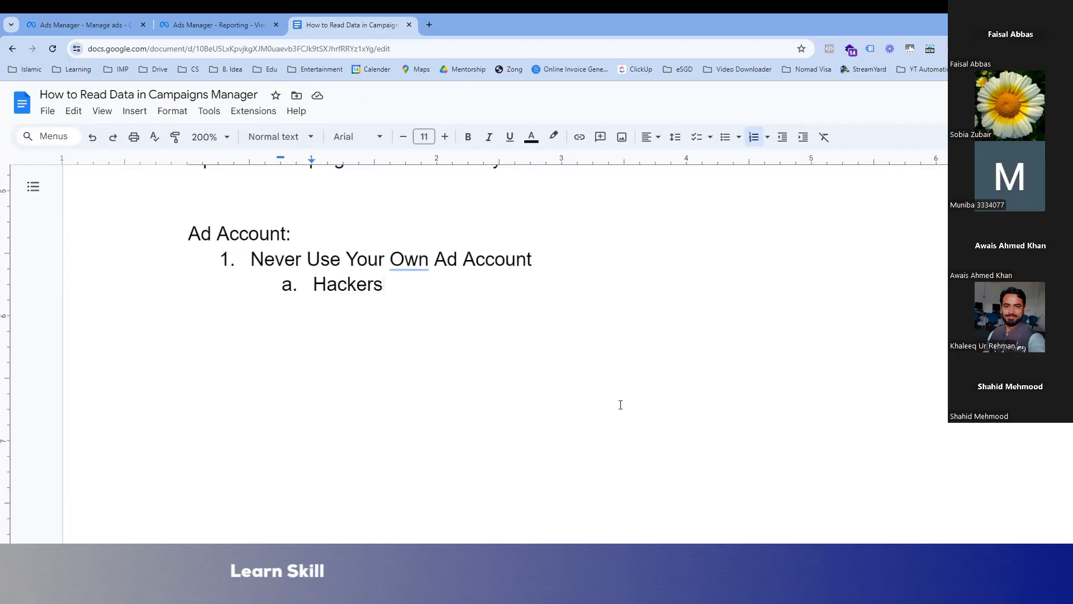
{"action": "key", "text": "Return"}
{"action": "type", "text": "Fra"}
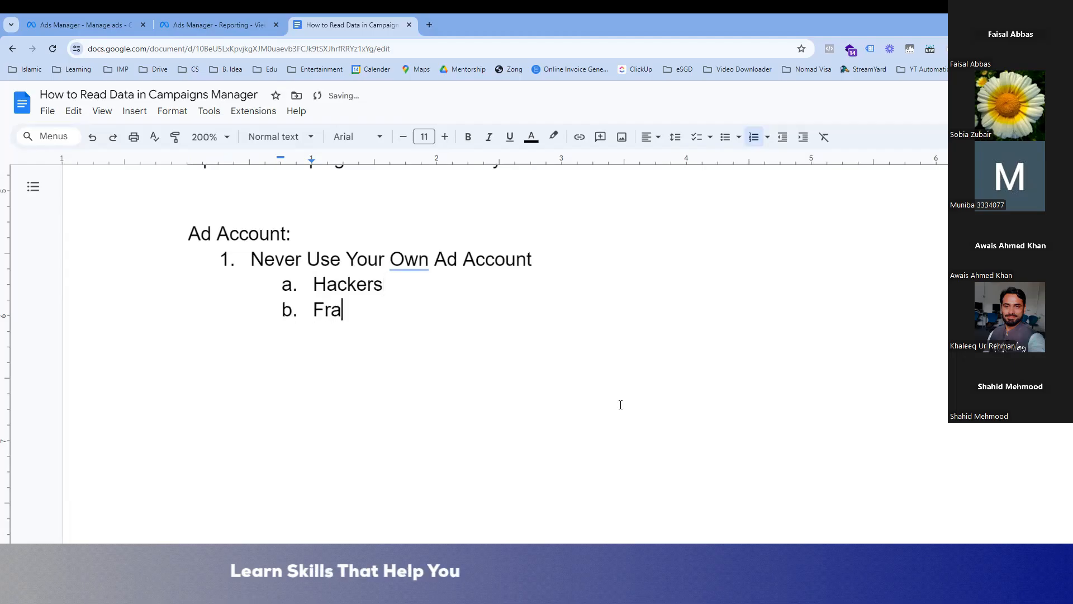
{"action": "type", "text": "uds"}
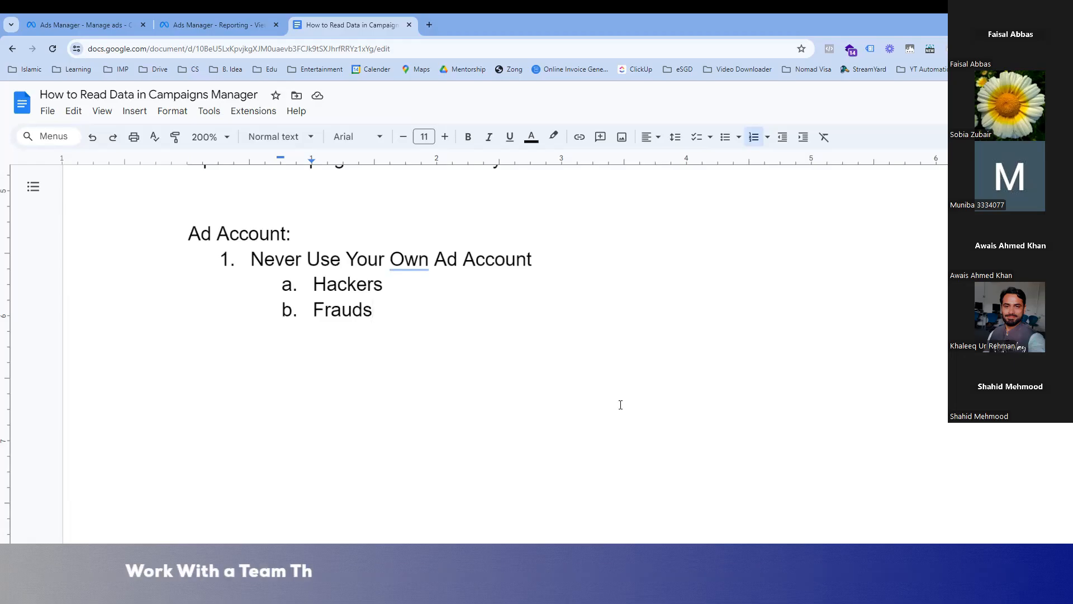
{"action": "key", "text": "Return"}
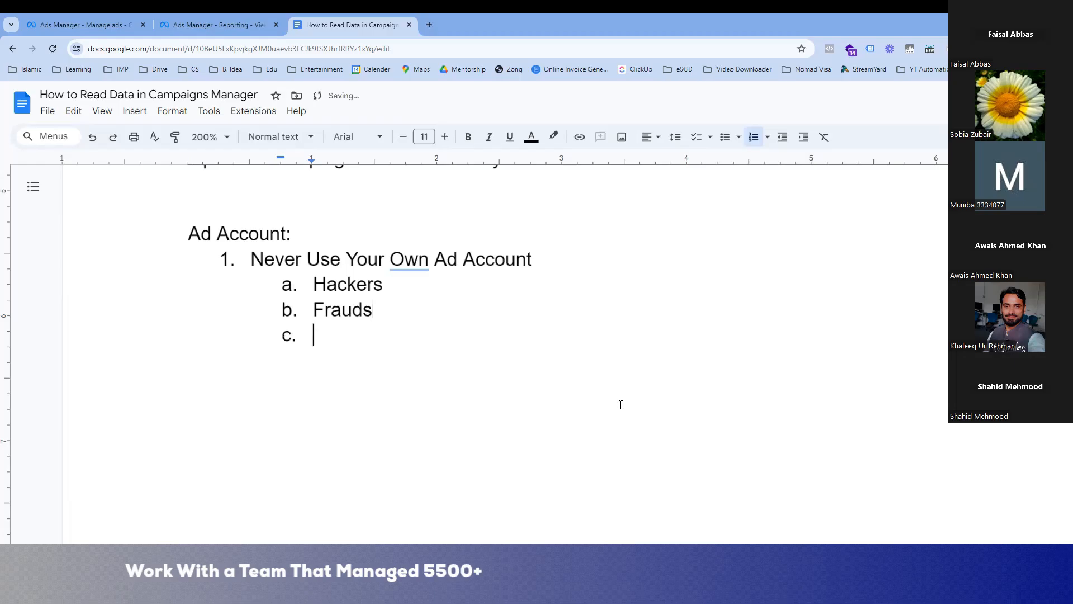
{"action": "type", "text": "Spame"}
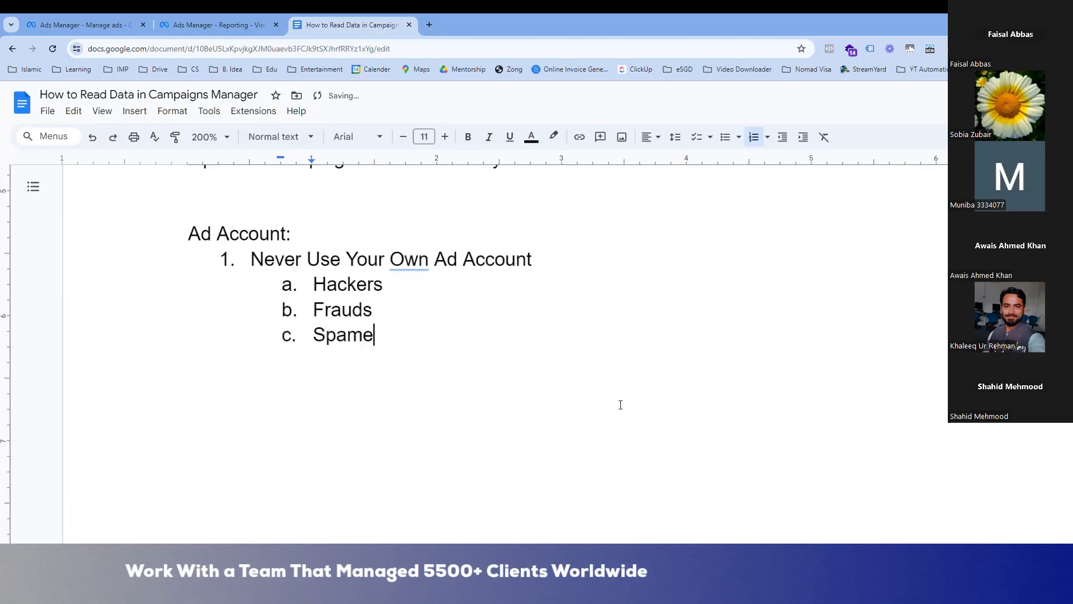
{"action": "key", "text": "BackSpace"}
{"action": "type", "text": "mers"}
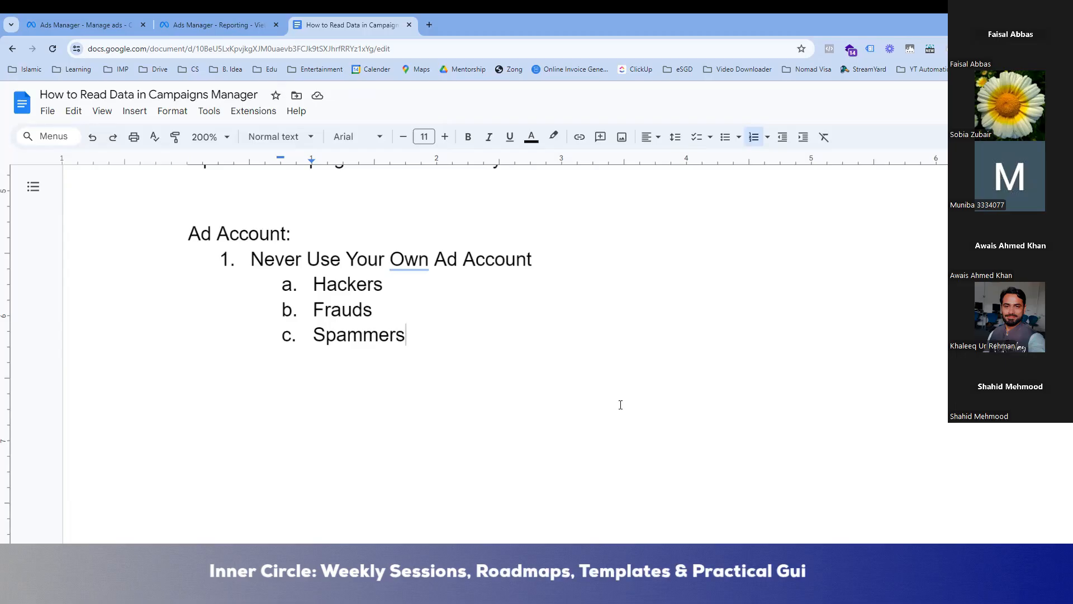
Add a second main numbered item reading "In case you want to use your own account" below the Spammers sub-item
{"action": "key", "text": "Return"}
{"action": "key", "text": "shift+Tab"}
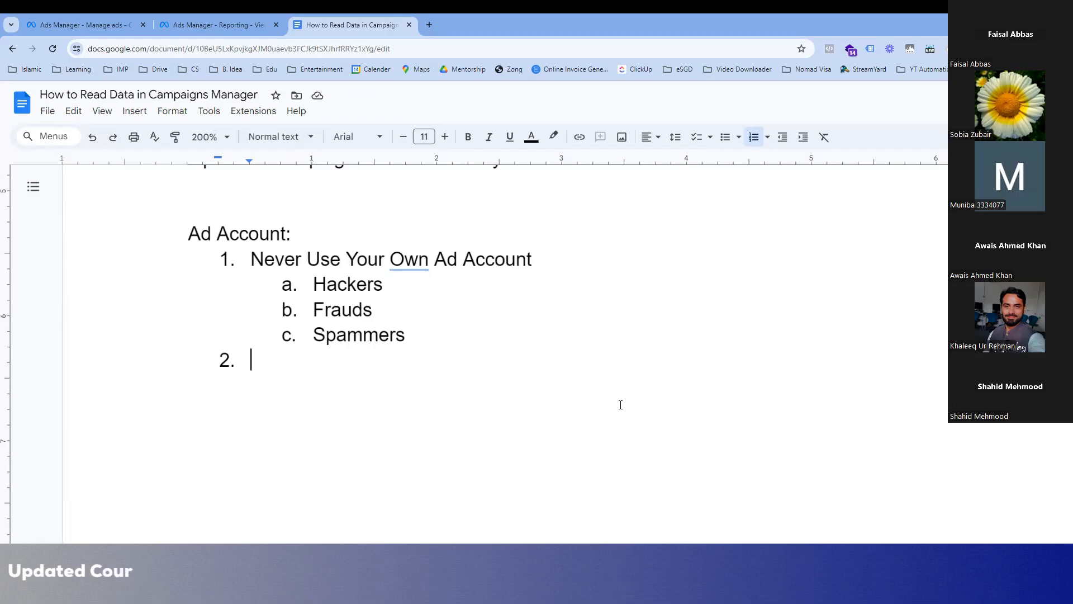
{"action": "type", "text": "In case you"}
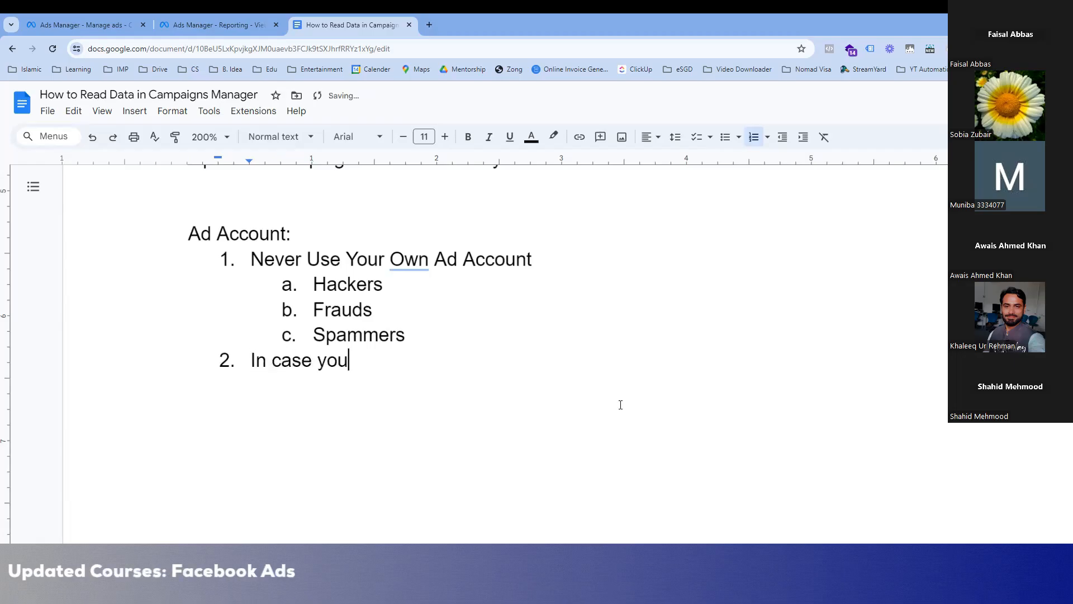
{"action": "type", "text": " want to"}
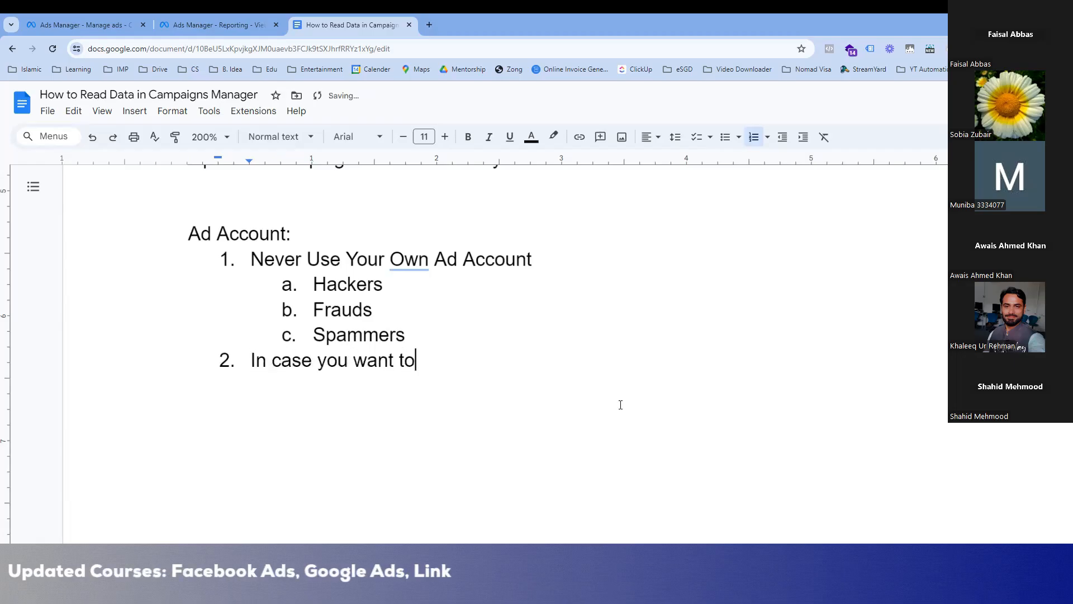
{"action": "type", "text": " use your ad"}
{"action": "key", "text": "BackSpace"}
{"action": "key", "text": "BackSpace"}
{"action": "type", "text": "own acco"}
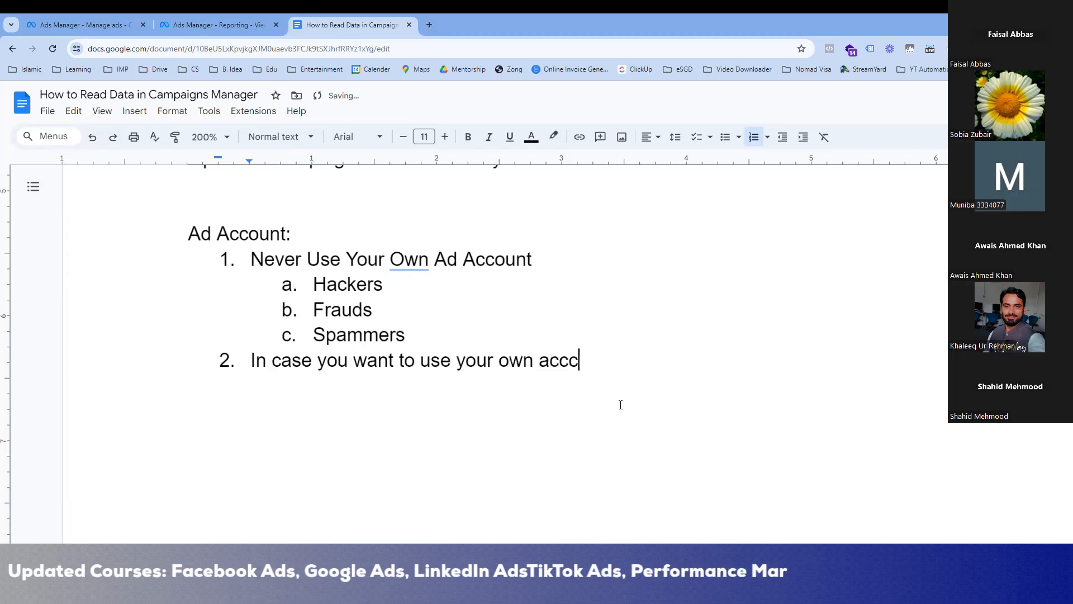
{"action": "type", "text": "unt"}
Add the sub-item "Never use your personal account" under the second numbered item
{"action": "key", "text": "Return"}
{"action": "key", "text": "Tab"}
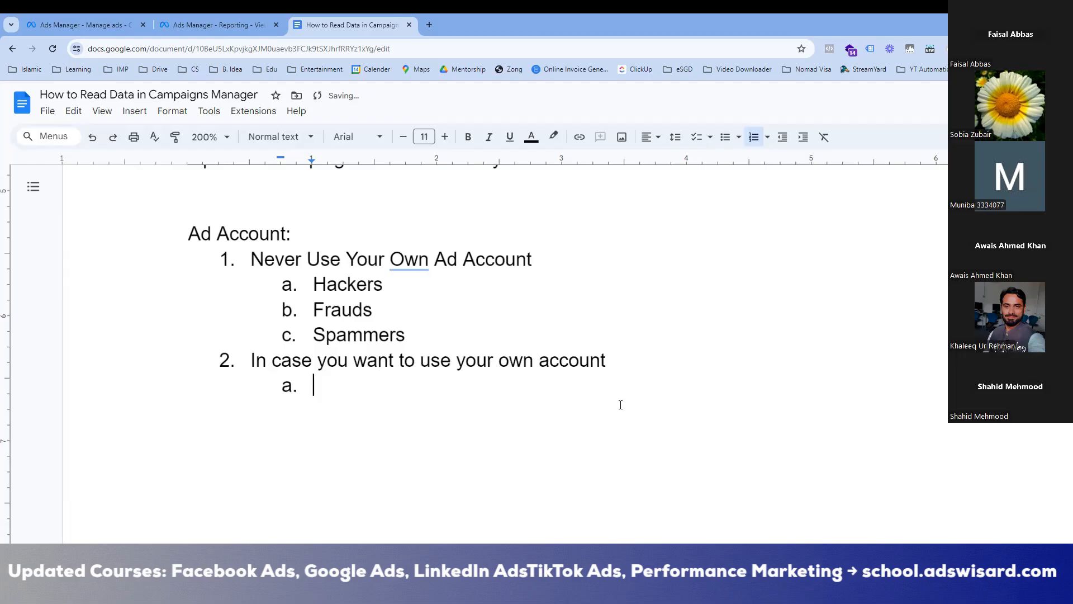
{"action": "type", "text": "Never ue"}
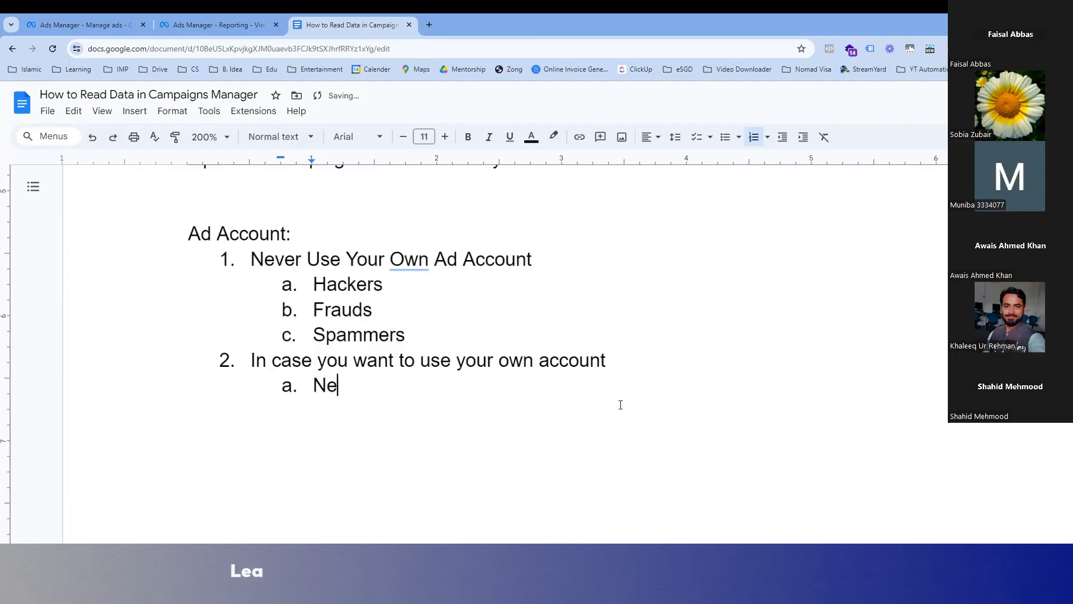
{"action": "key", "text": "BackSpace"}
{"action": "key", "text": "BackSpace"}
{"action": "type", "text": "s"}
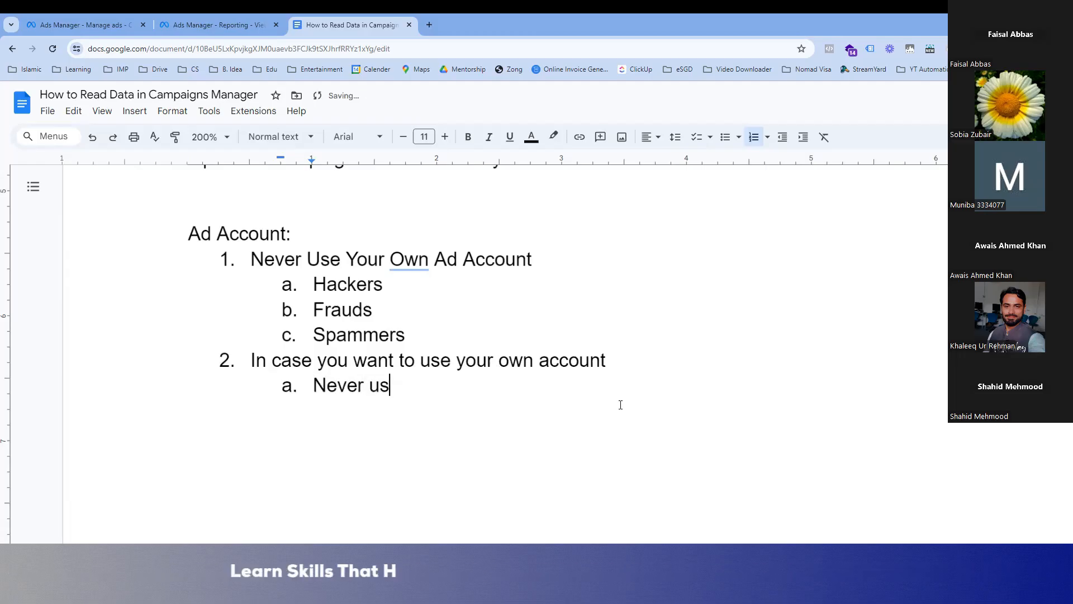
{"action": "type", "text": "e your personal account"}
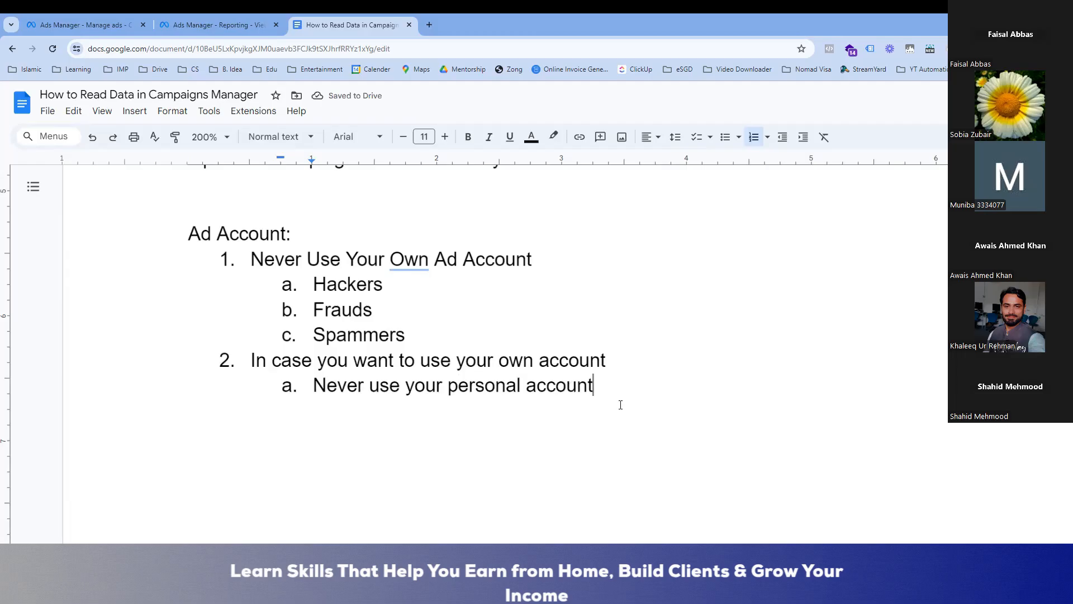
Add a second sub-item "Never use your primary business manager account" below the personal account one
{"action": "key", "text": "Return"}
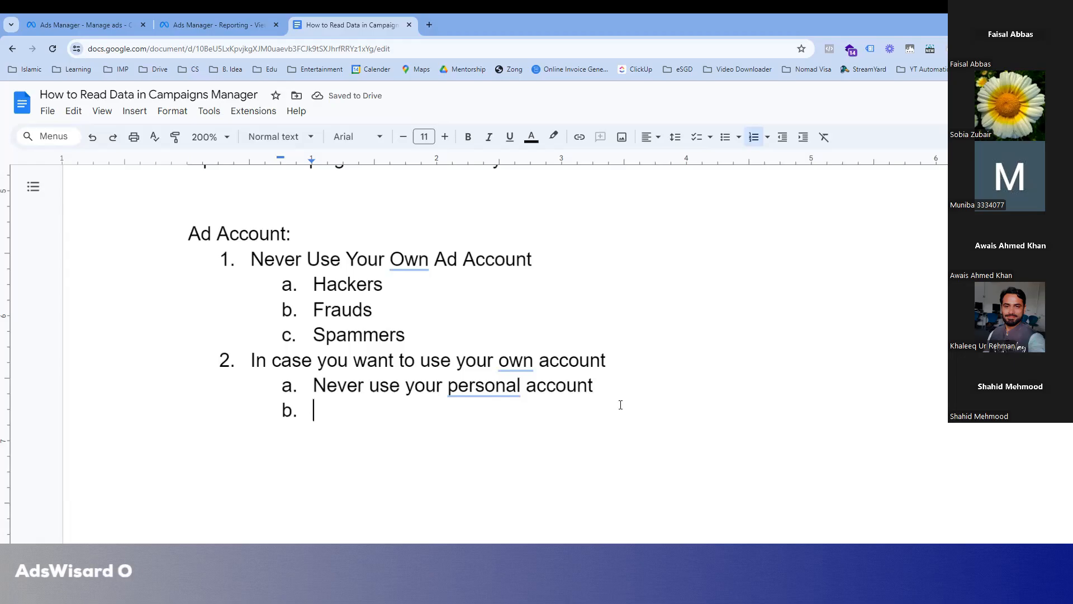
{"action": "type", "text": "Never "}
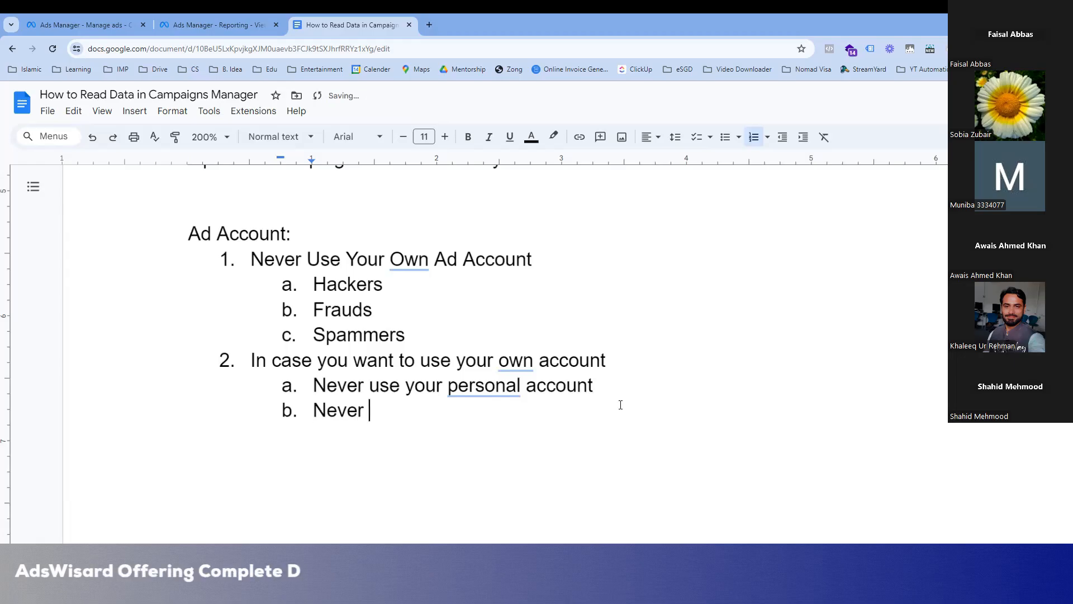
{"action": "type", "text": "use your primary"}
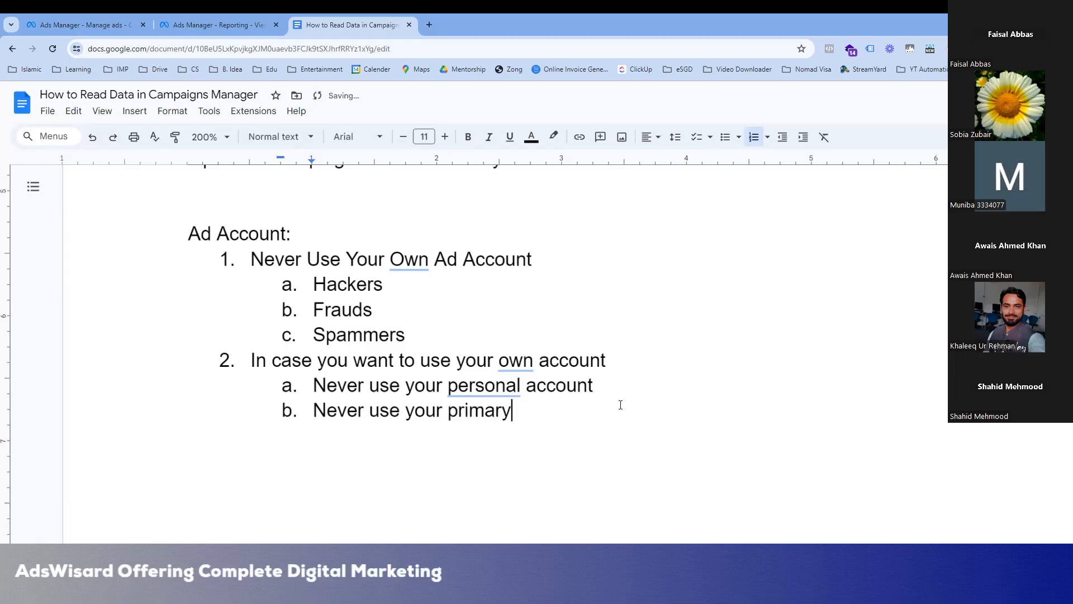
{"action": "type", "text": " business maan"}
{"action": "type", "text": "ger"}
{"action": "key", "text": "BackSpace"}
{"action": "key", "text": "BackSpace"}
{"action": "key", "text": "BackSpace"}
{"action": "key", "text": "BackSpace"}
{"action": "key", "text": "BackSpace"}
{"action": "type", "text": "nager account"}
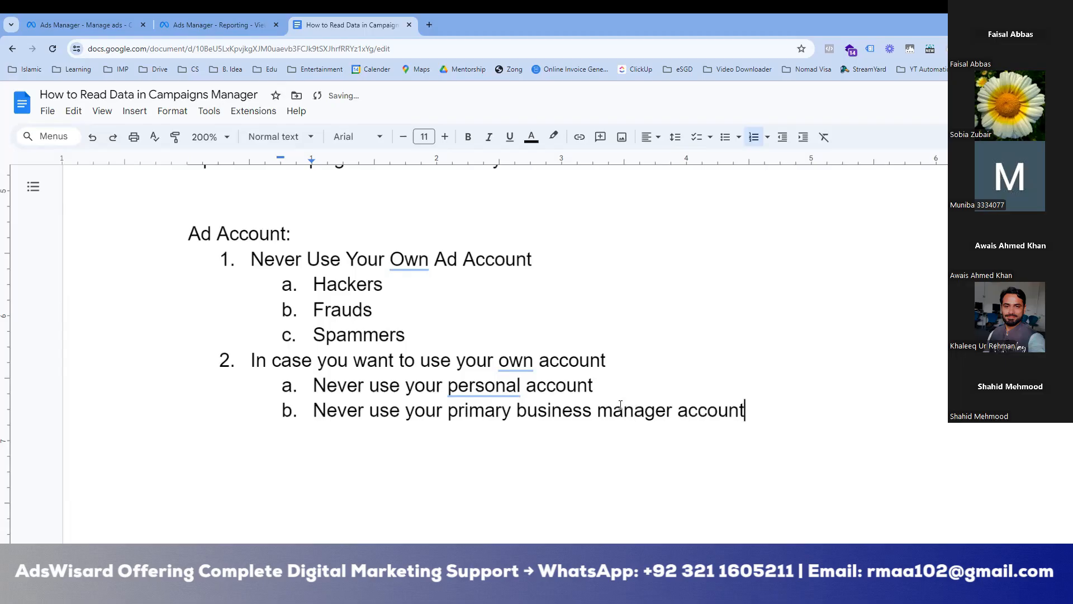
Add a third sub-item "Create new business manager" to the list about using your own account
{"action": "key", "text": "Return"}
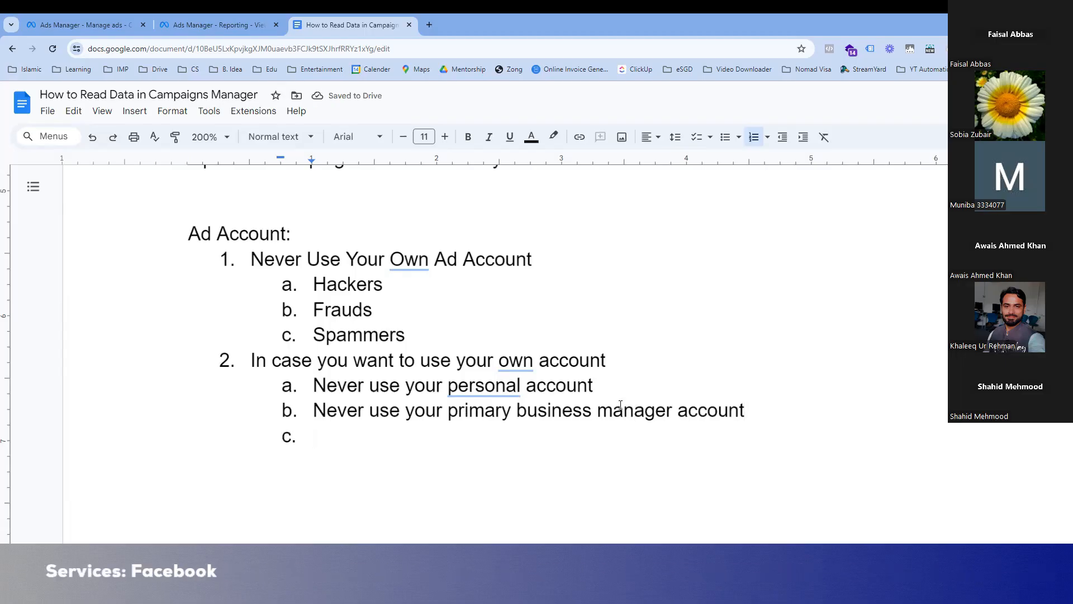
{"action": "type", "text": "Create new business maager"}
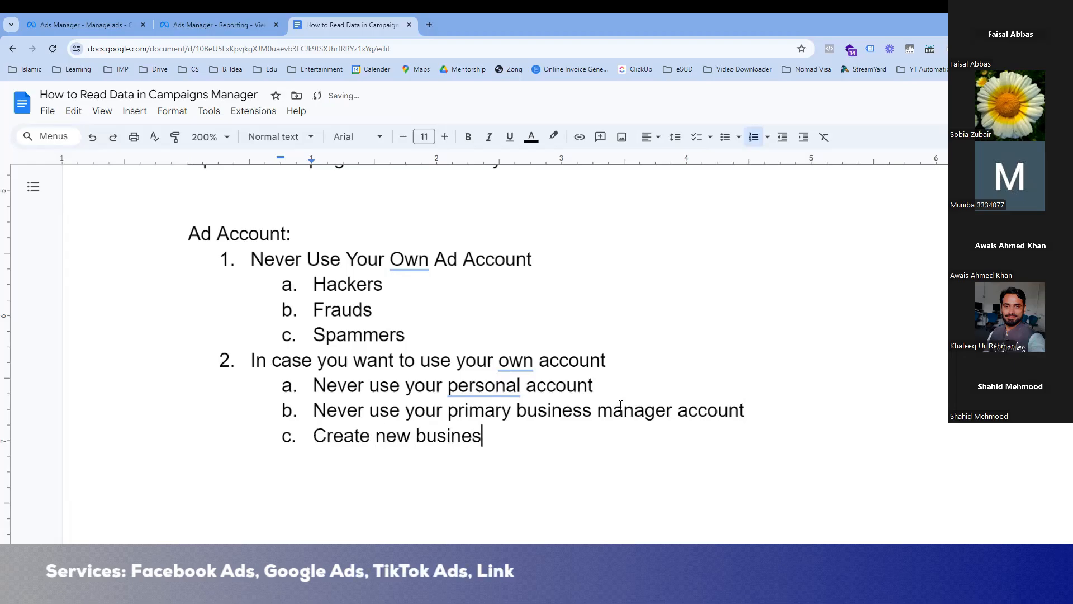
{"action": "key", "text": "BackSpace"}
{"action": "key", "text": "BackSpace"}
{"action": "key", "text": "BackSpace"}
{"action": "key", "text": "BackSpace"}
{"action": "type", "text": "nager"}
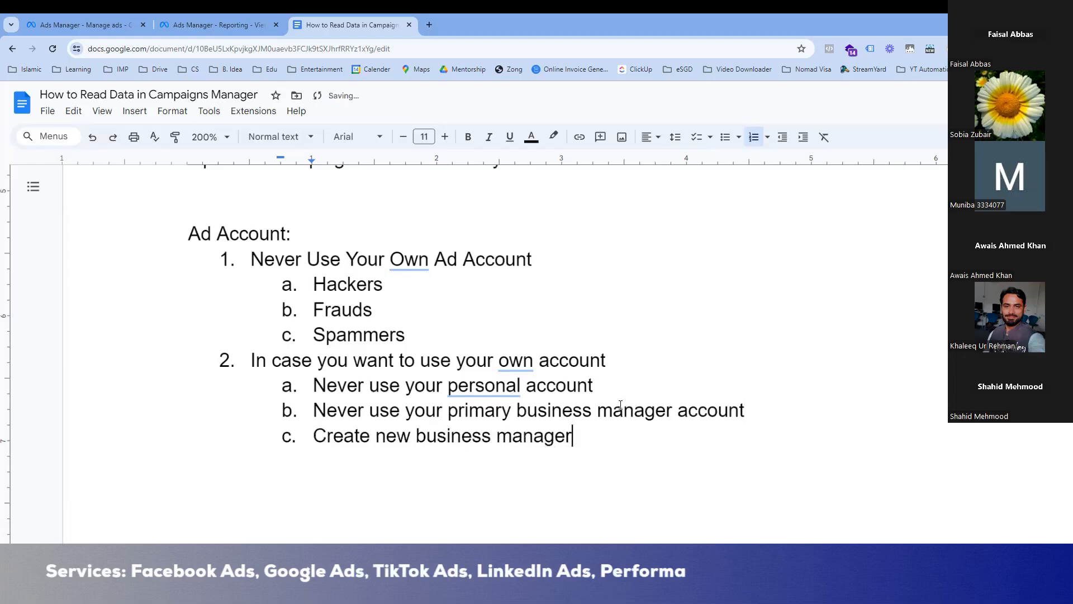
Extend the third sub-item under the own-account point with "account > ad account" and start a new line below it
{"action": "type", "text": " account > ad ac"}
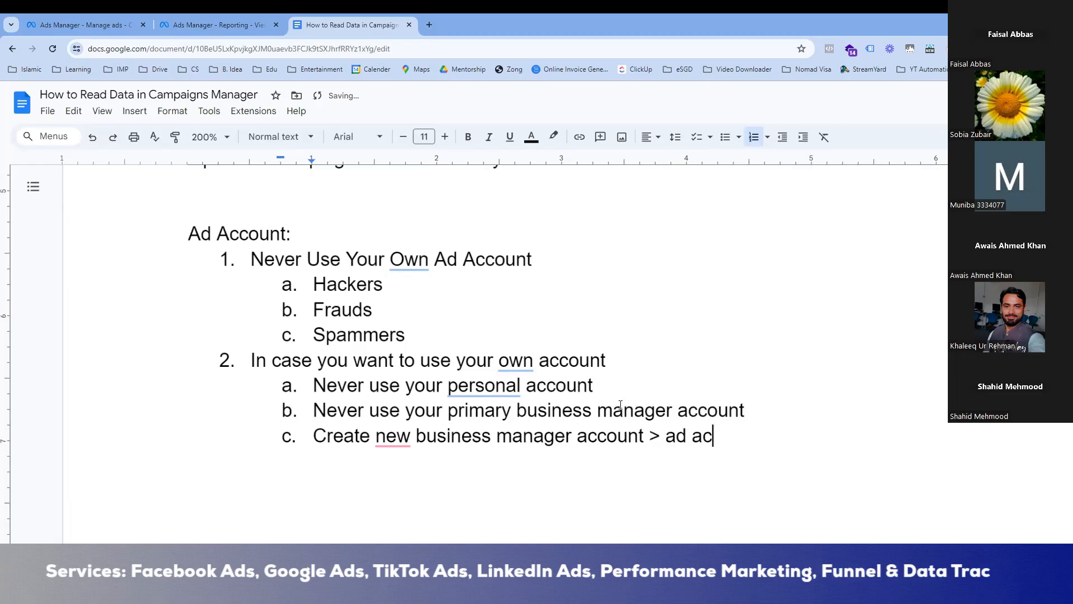
{"action": "type", "text": "count"}
{"action": "key", "text": "Return"}
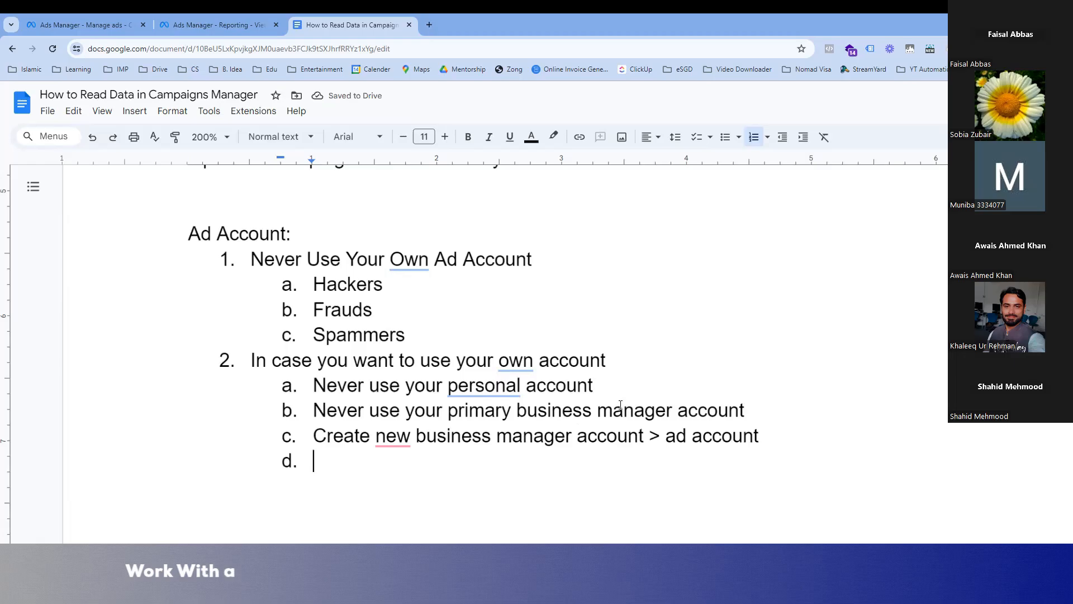
Add the nested item "Client Method Client (Recommended)" one level below the new business manager sub-item
{"action": "key", "text": "Tab"}
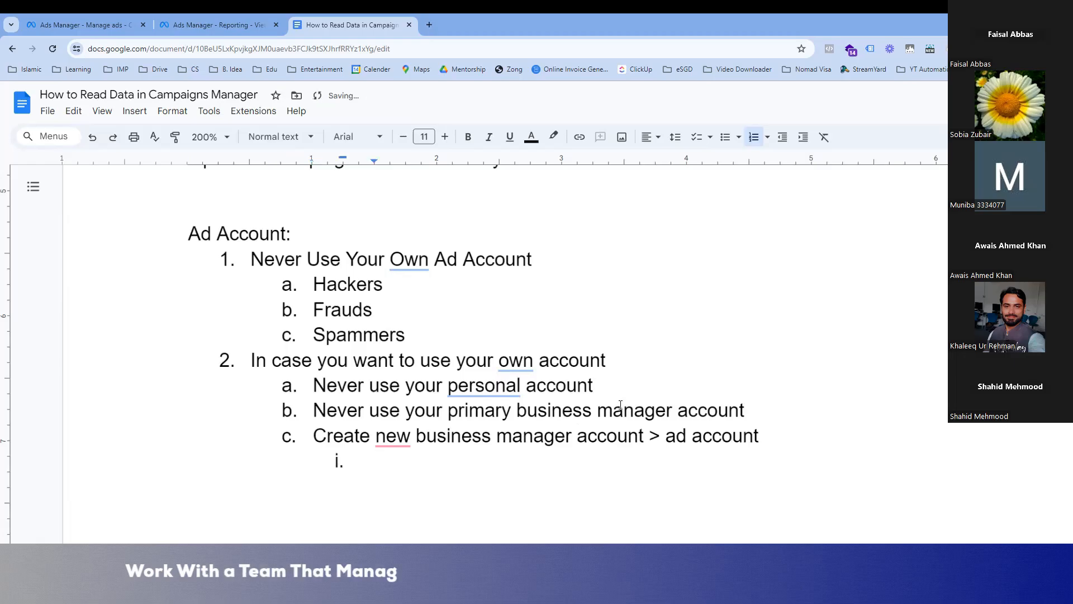
{"action": "type", "text": "Cli"}
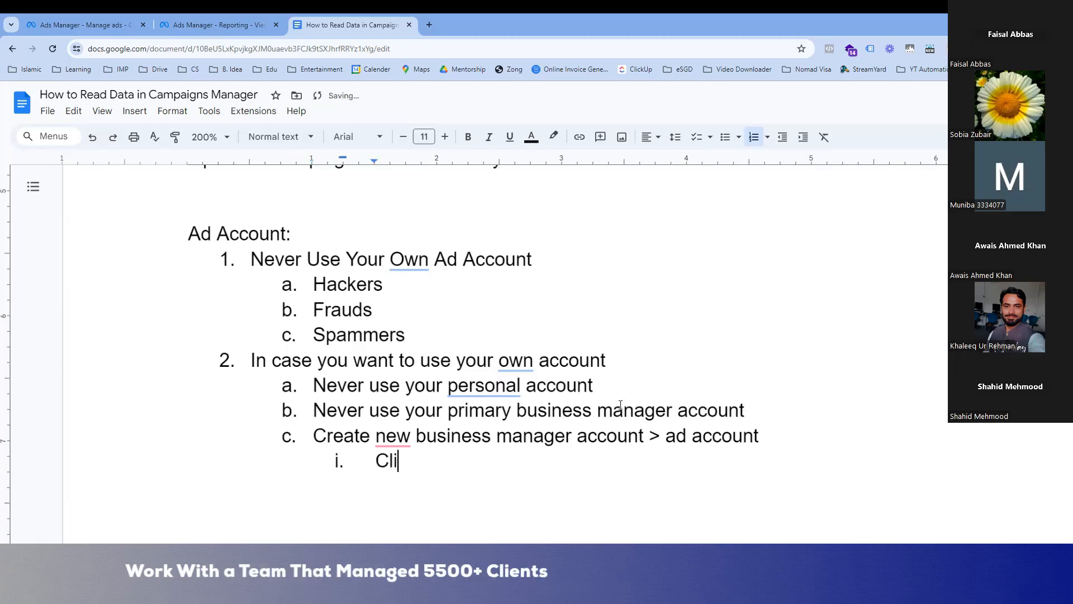
{"action": "type", "text": "ent Method"}
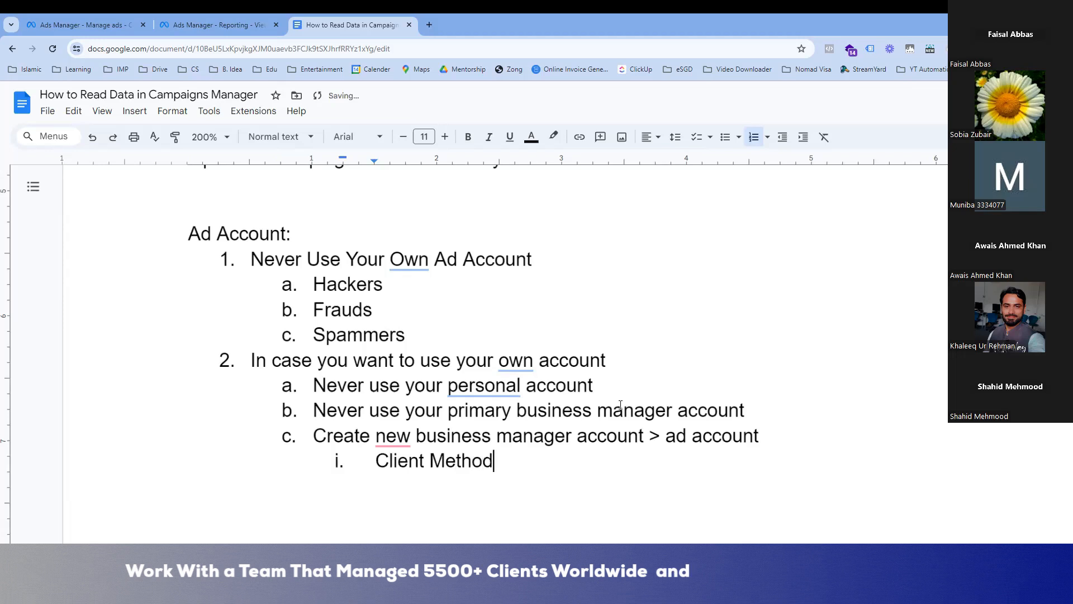
{"action": "type", "text": " Clien"}
{"action": "type", "text": "t"}
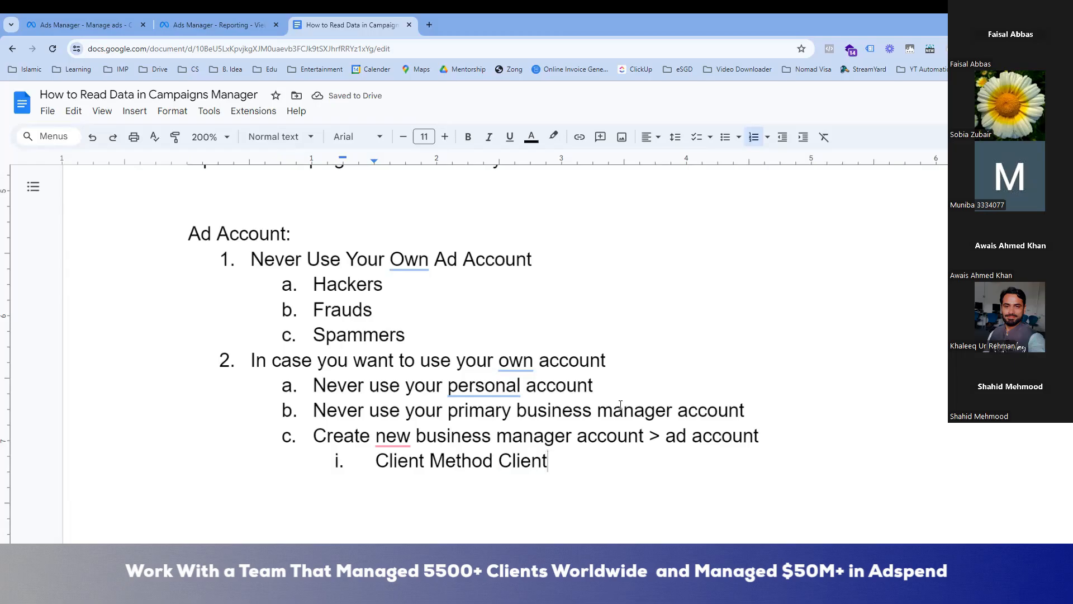
{"action": "scroll", "coordinate": [569, 400], "scroll_direction": "down", "scroll_amount": 1}
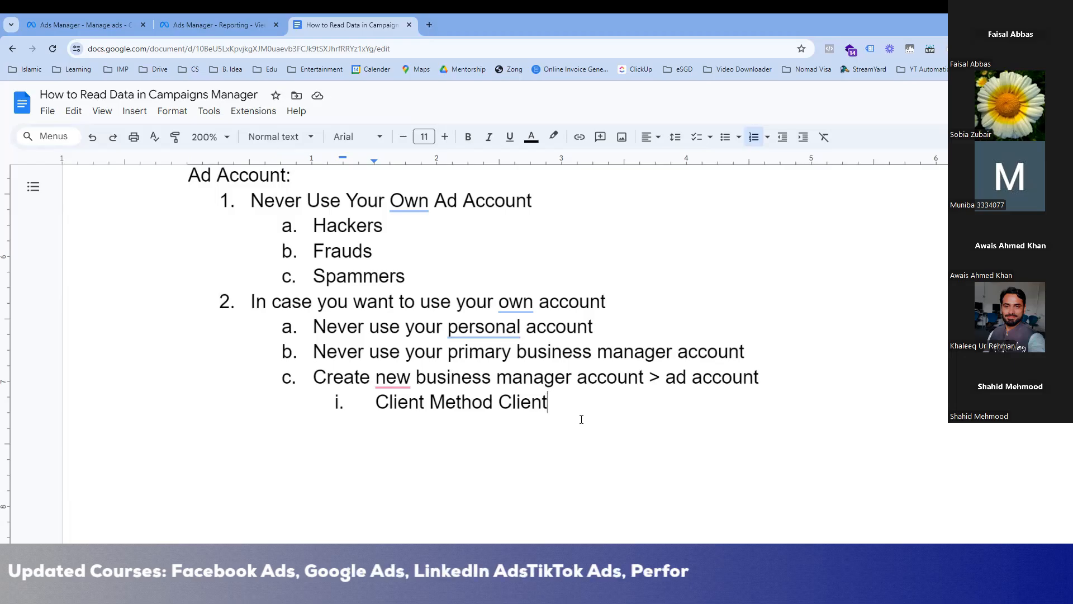
{"action": "type", "text": "("}
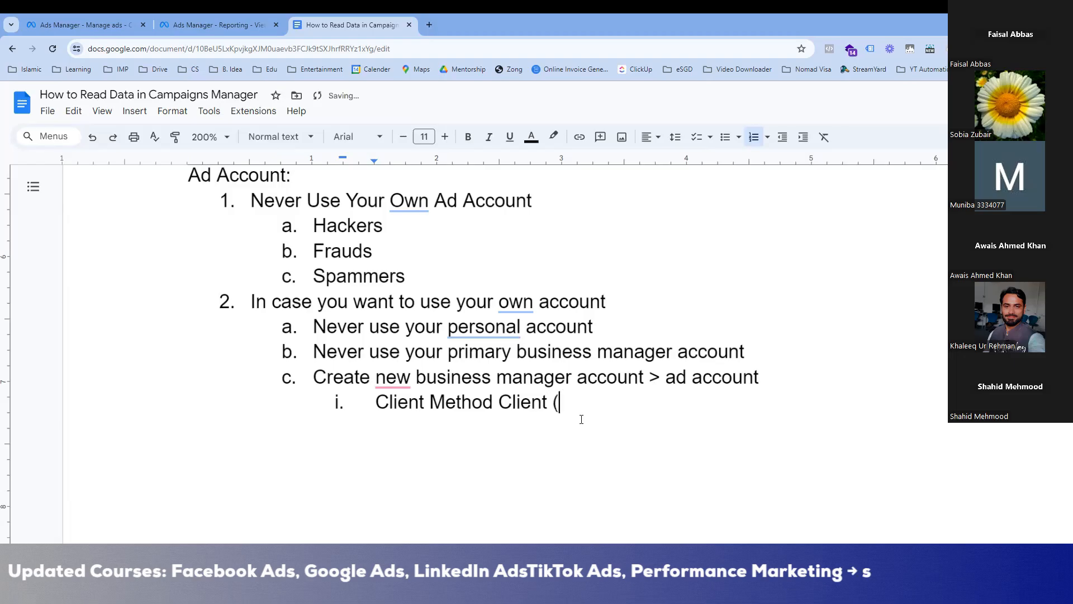
{"action": "type", "text": "Recommended)"}
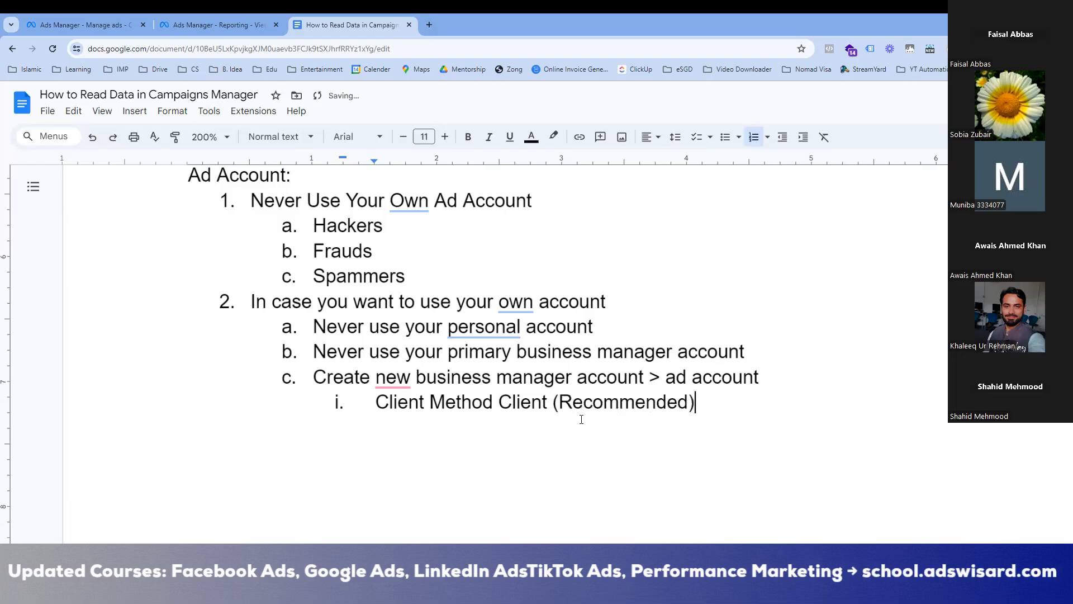
Start a second nested item with "Your" and insert "Payment" between "Client" and "Method" in the first nested item
{"action": "key", "text": "Return"}
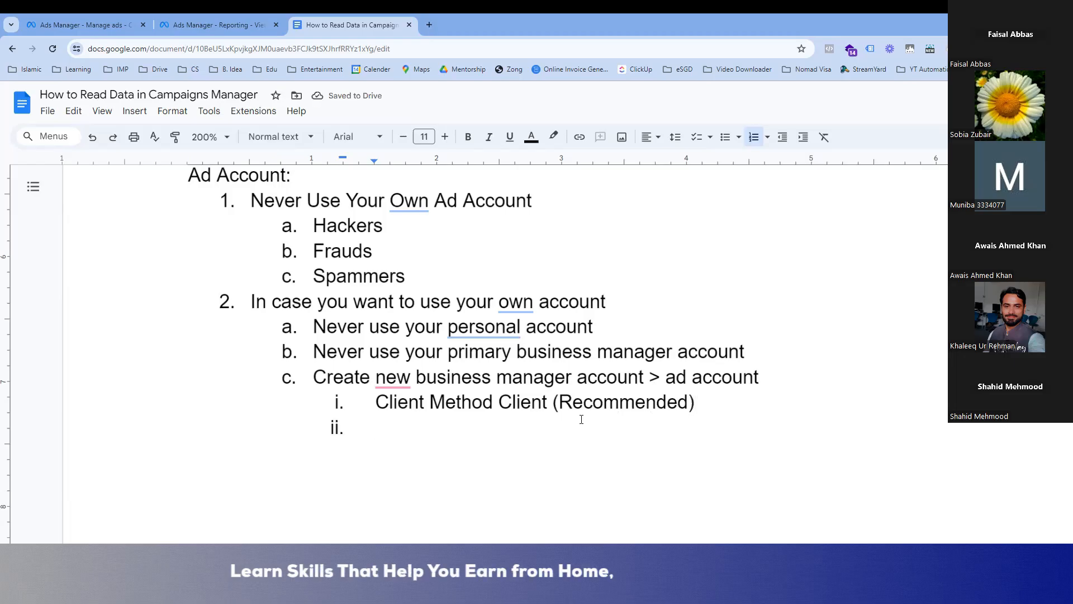
{"action": "type", "text": "Your"}
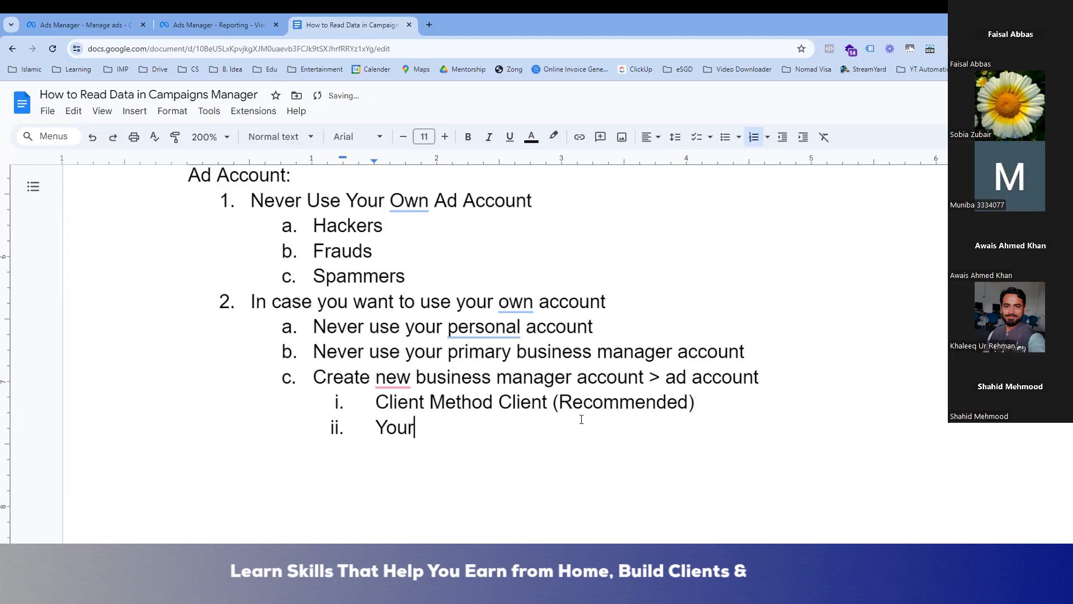
{"action": "key", "text": "Up"}
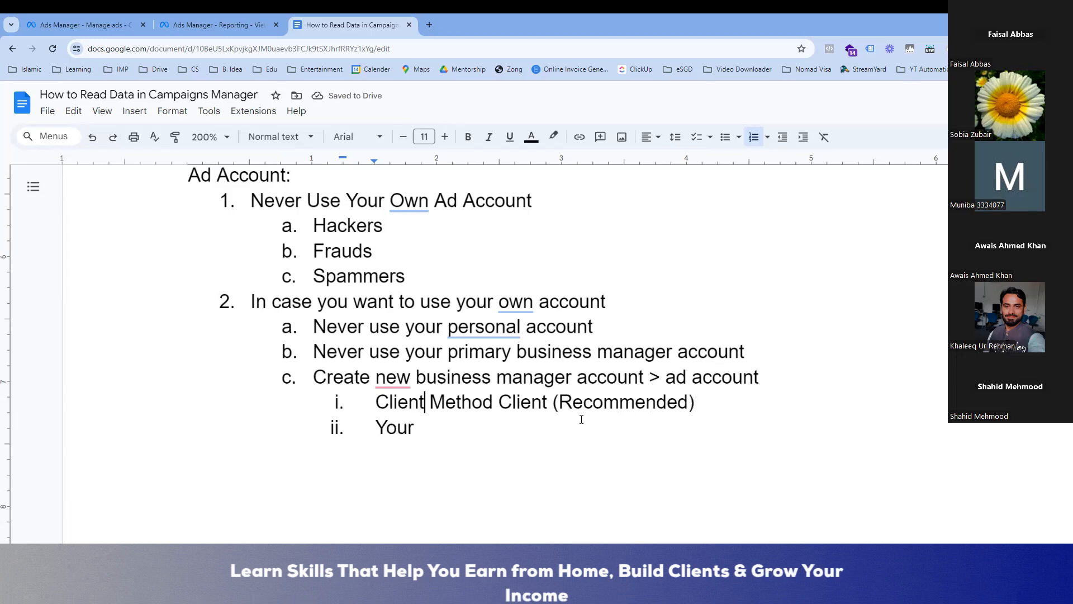
{"action": "type", "text": "Payment "}
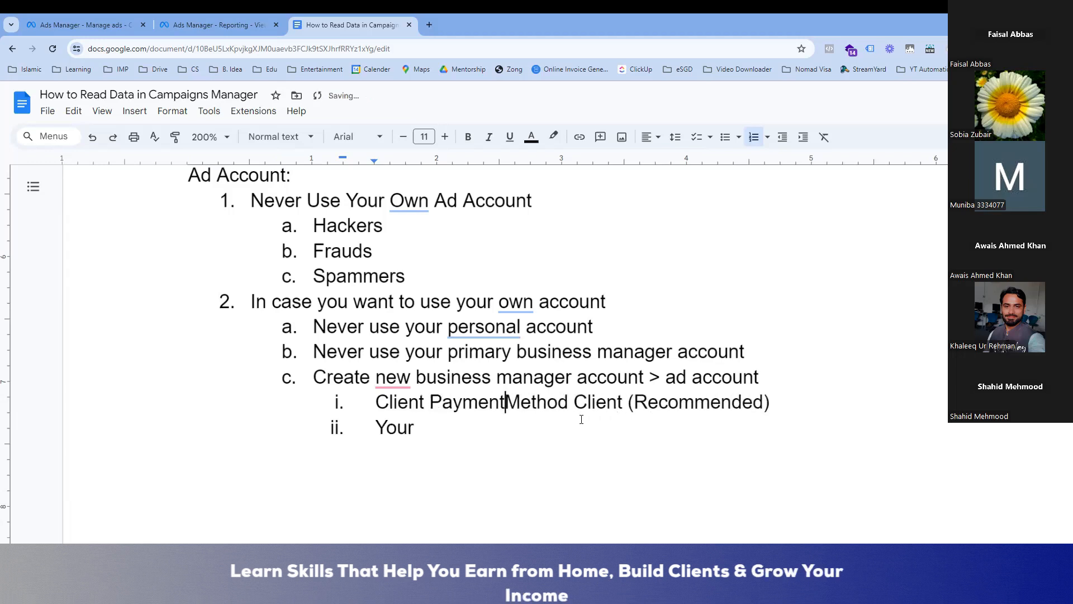
Complete the second nested item so it reads "Your Payment Method (Non Recommeded)"
{"action": "type", "text": " Pay"}
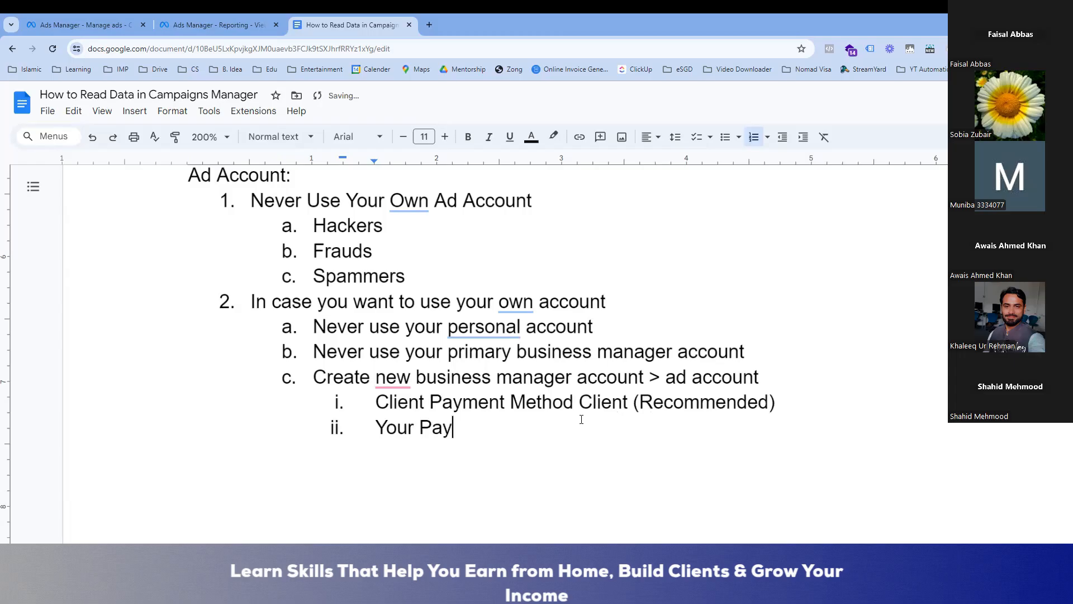
{"action": "type", "text": "ment meth"}
{"action": "key", "text": "BackSpace"}
{"action": "key", "text": "BackSpace"}
{"action": "key", "text": "BackSpace"}
{"action": "key", "text": "BackSpace"}
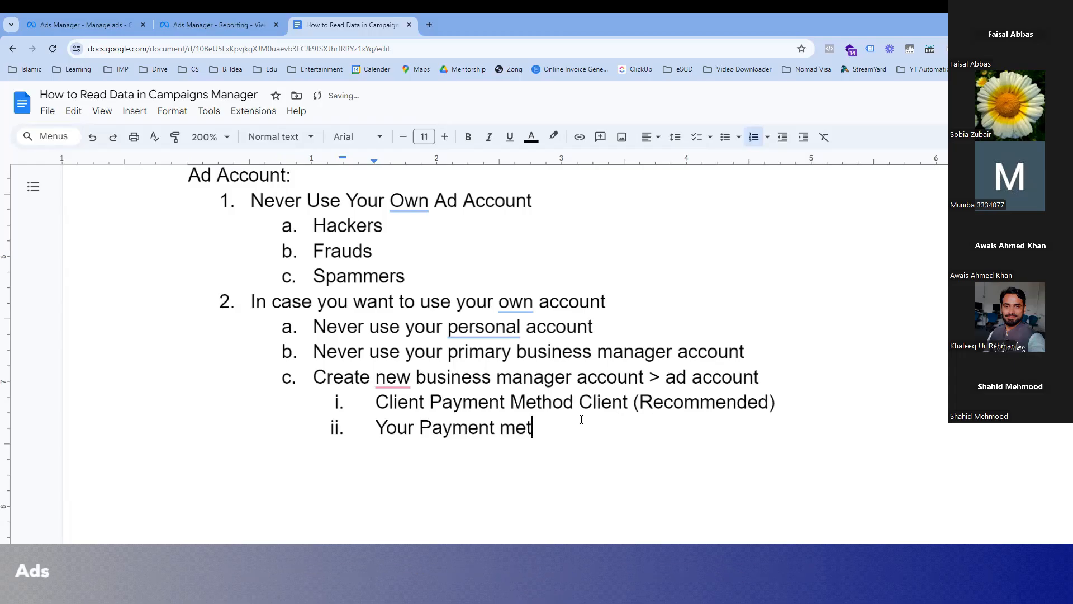
{"action": "type", "text": "Meth"}
{"action": "key", "text": "BackSpace"}
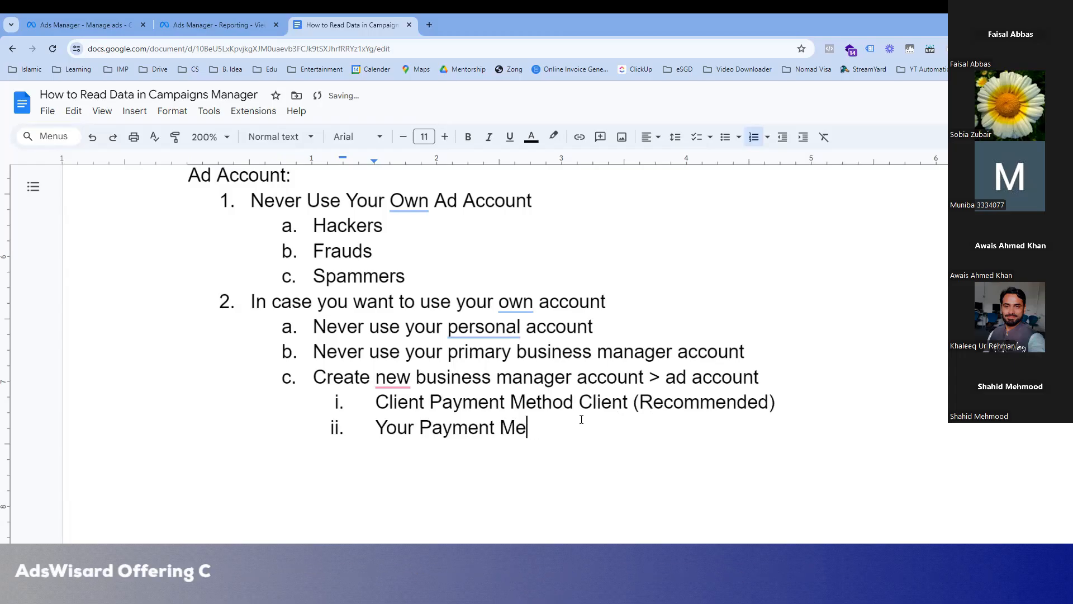
{"action": "type", "text": "thod"}
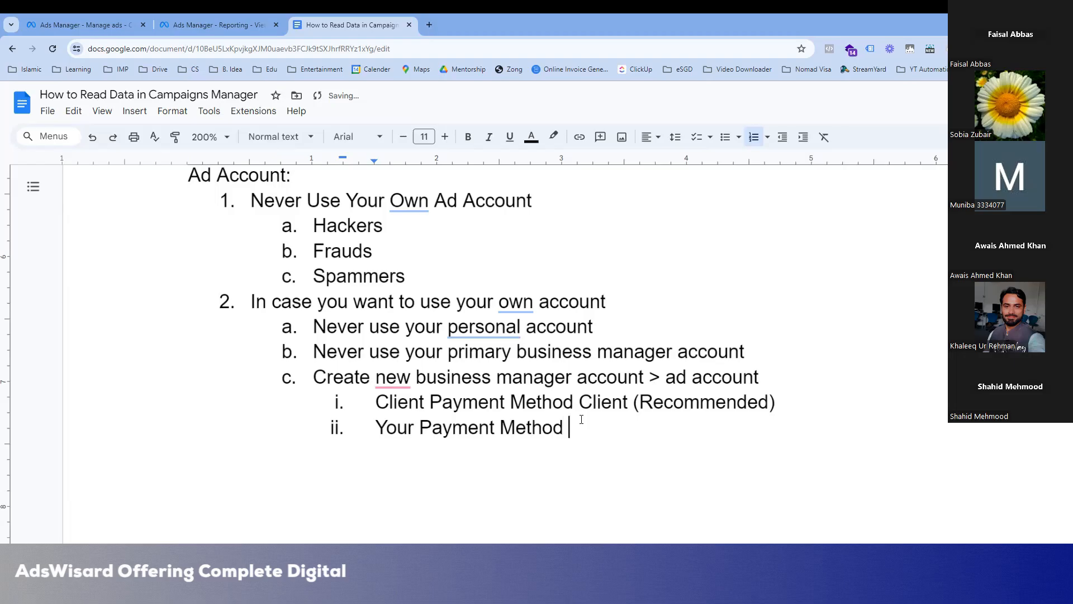
{"action": "type", "text": " ("}
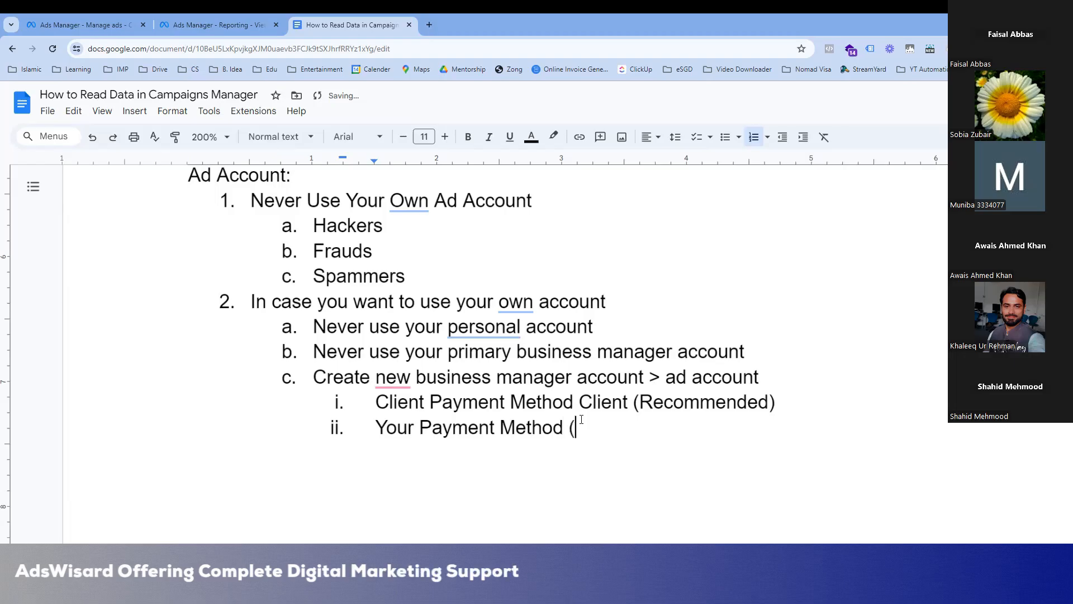
{"action": "type", "text": "Non R"}
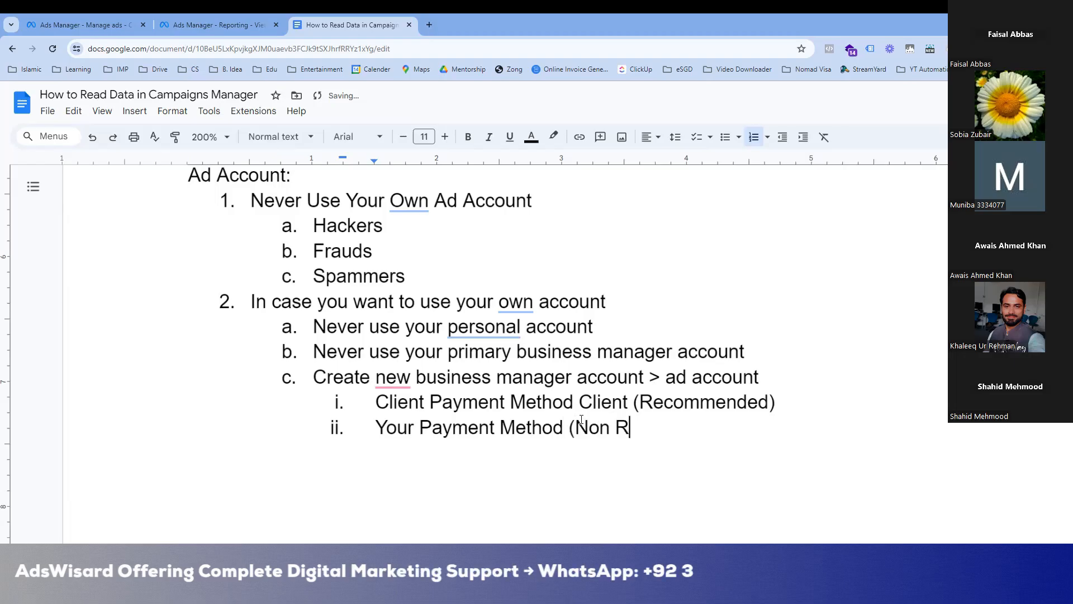
{"action": "type", "text": "ecommeded)"}
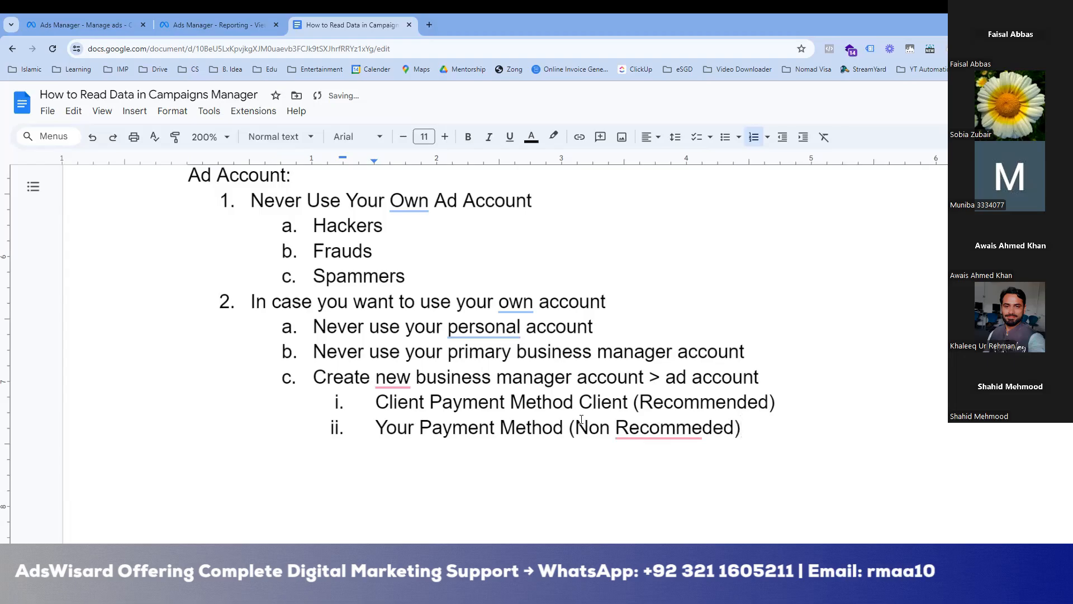
Add the indented item "Advance Payment (10K > 12-13K)" under Your Payment Method and highlight its two amounts in turn
{"action": "key", "text": "Return"}
{"action": "key", "text": "Tab"}
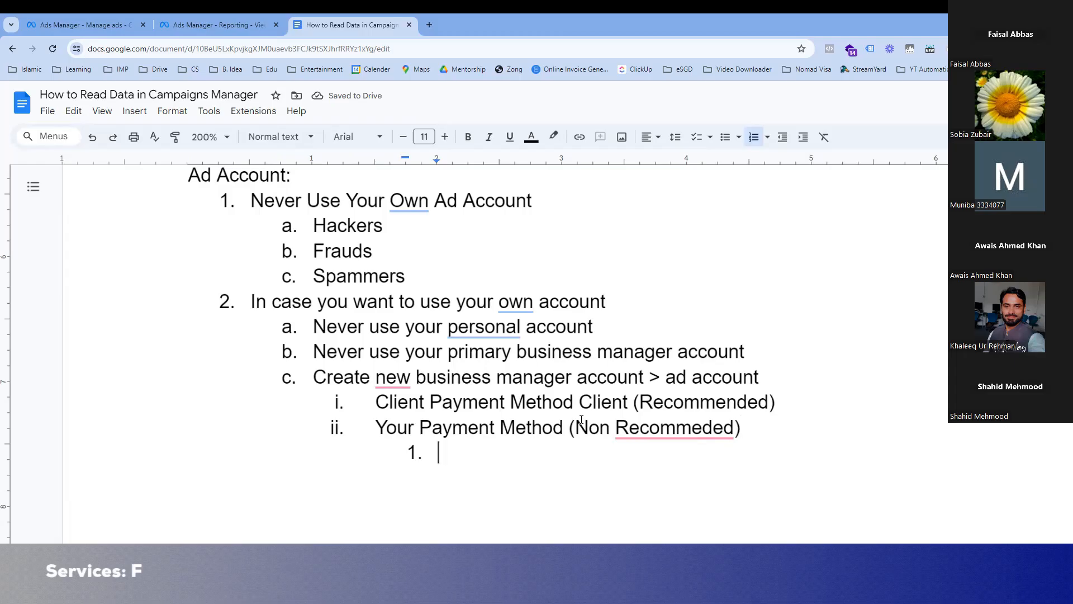
{"action": "type", "text": "Advance "}
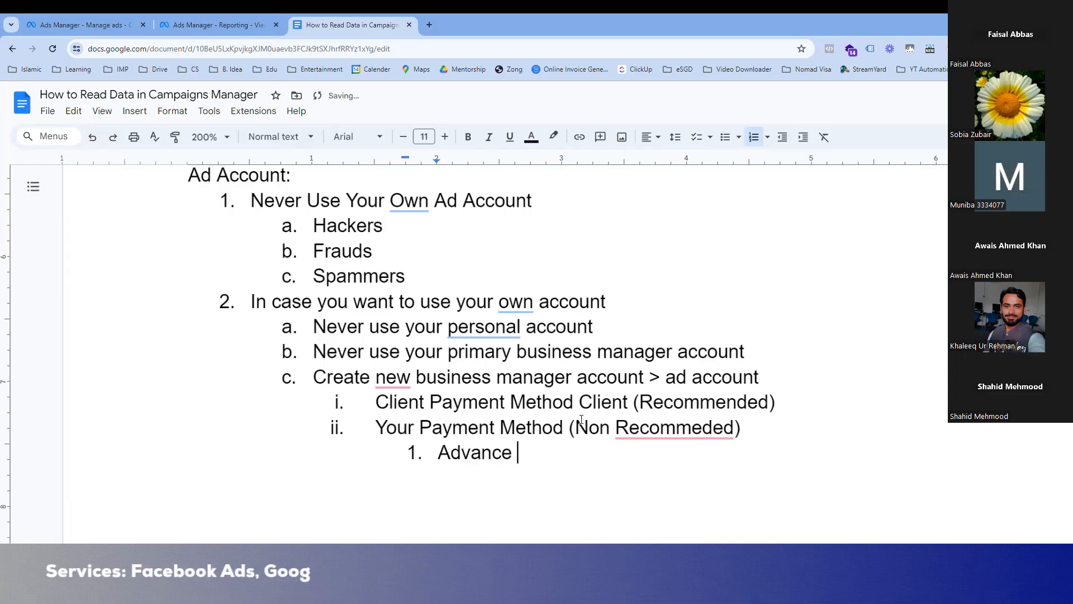
{"action": "type", "text": "Payment"}
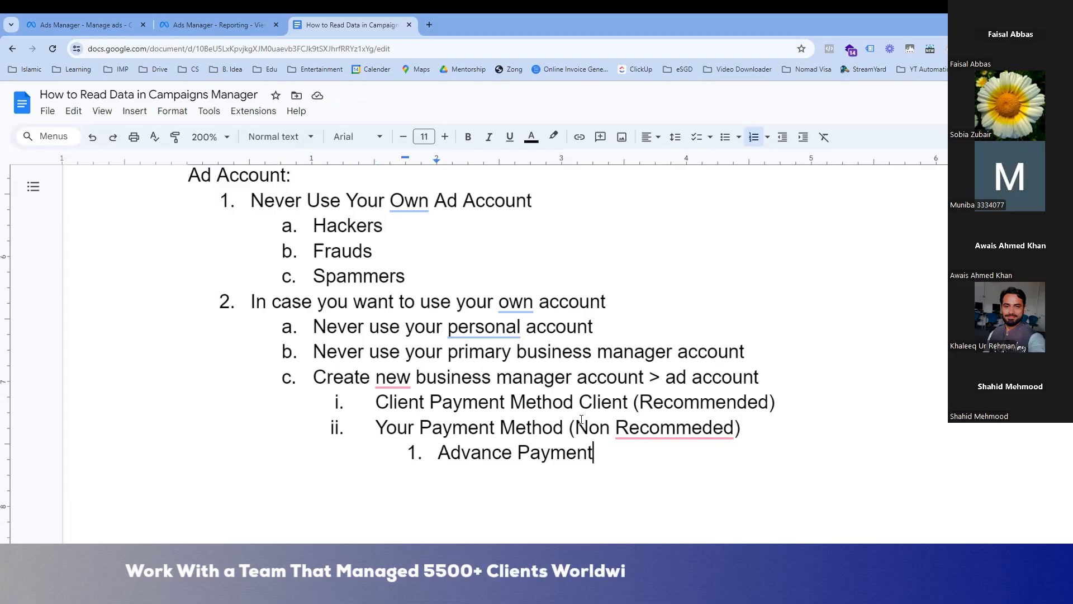
{"action": "type", "text": "(1)K"}
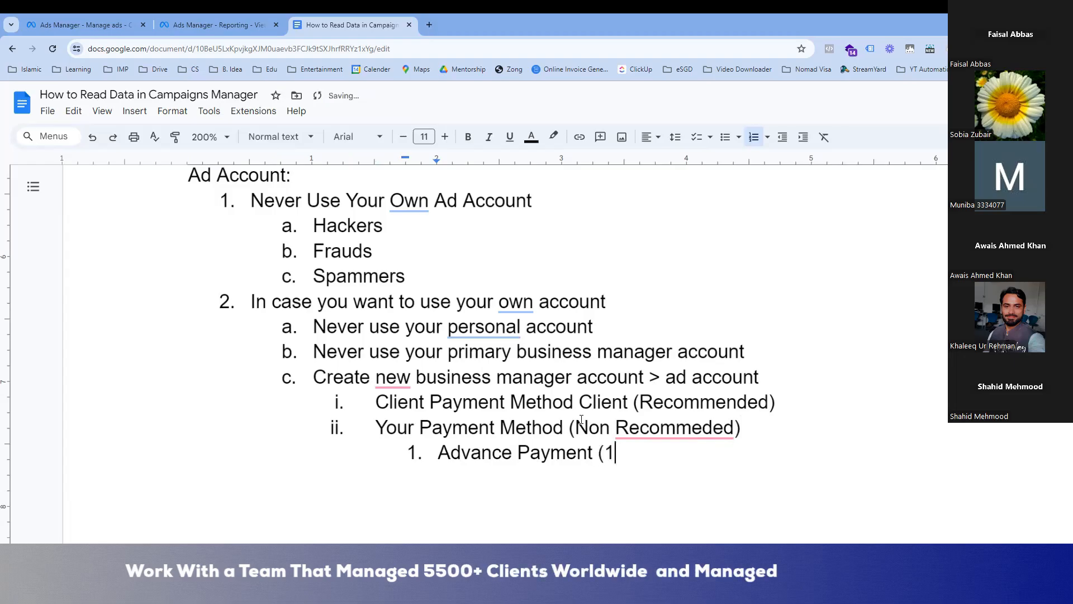
{"action": "key", "text": "BackSpace"}
{"action": "key", "text": "BackSpace"}
{"action": "type", "text": "0K"}
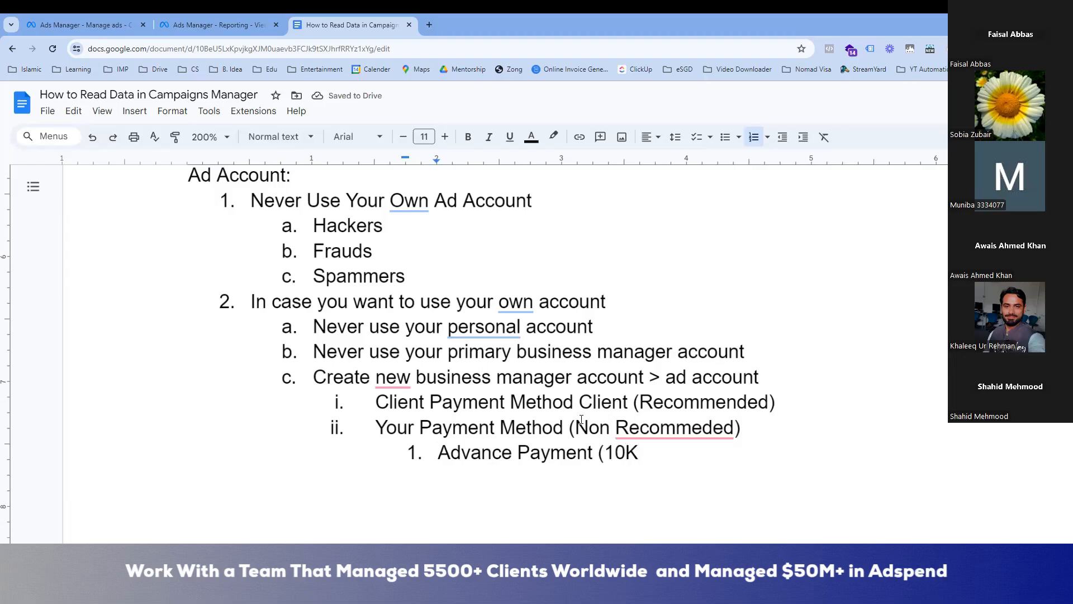
{"action": "type", "text": "> "}
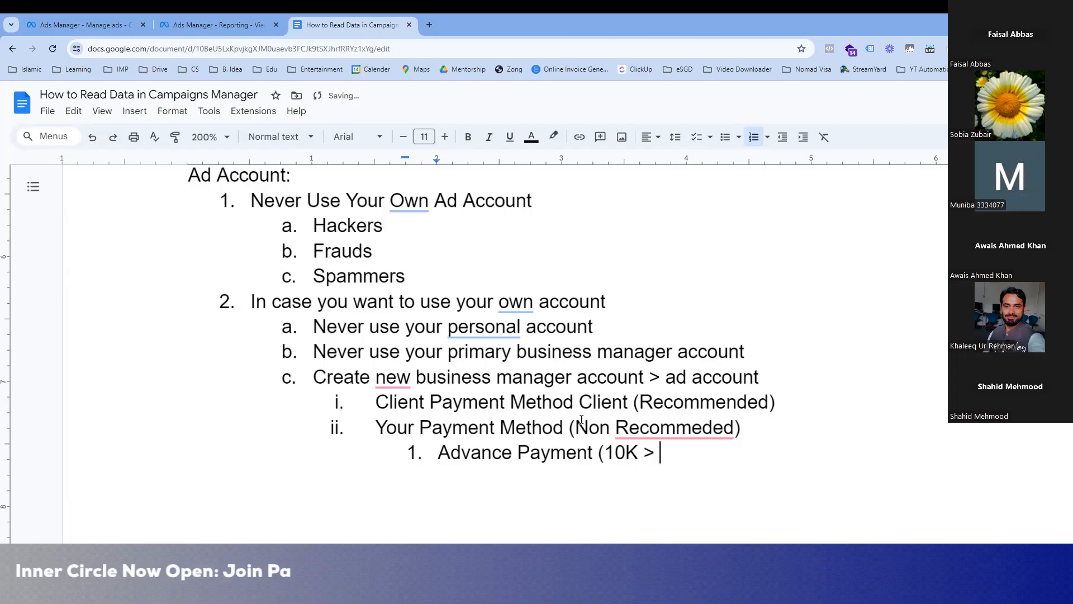
{"action": "type", "text": "12-1"}
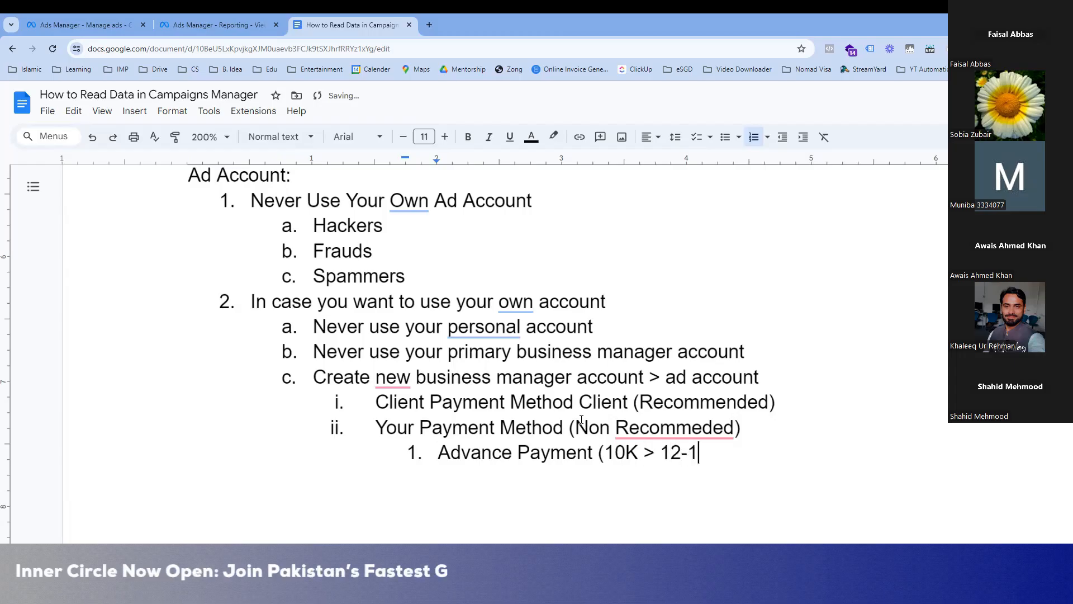
{"action": "type", "text": "3K)"}
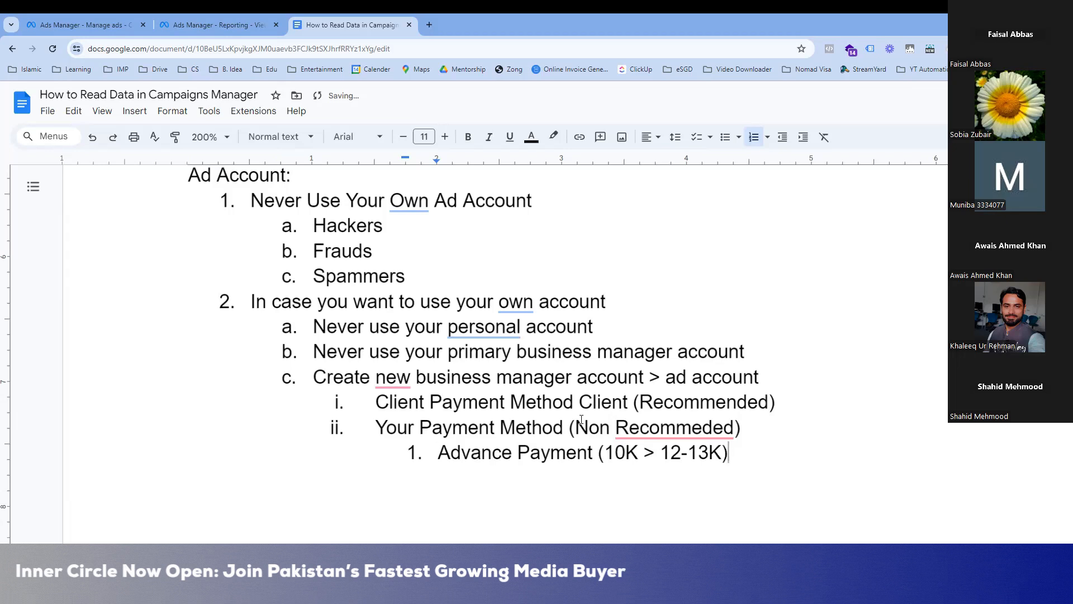
{"action": "left_click_drag", "start_coordinate": [604, 454], "coordinate": [637, 455]}
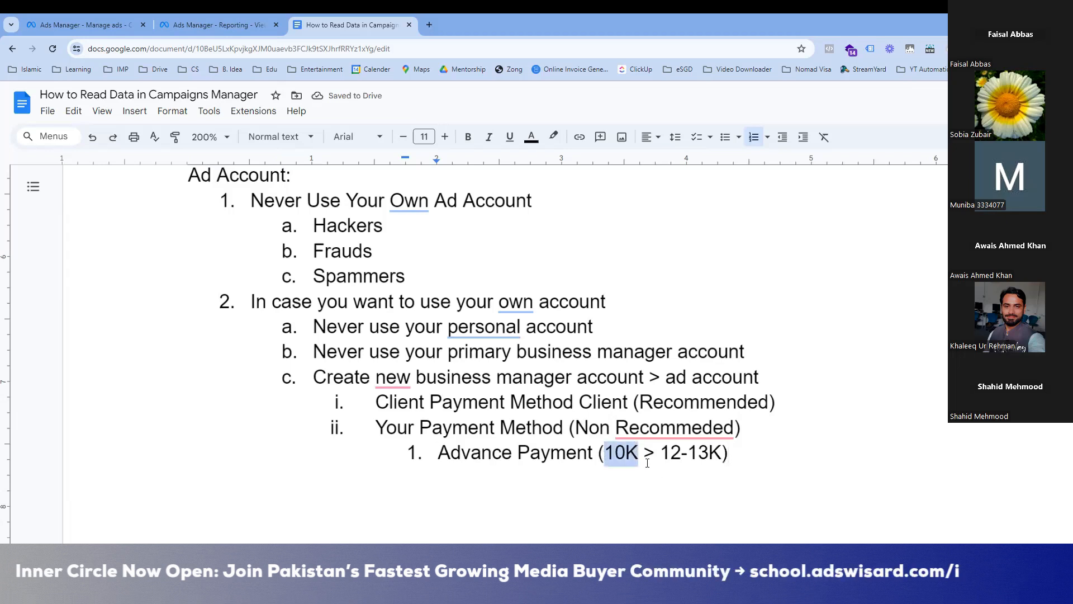
{"action": "left_click_drag", "start_coordinate": [662, 453], "coordinate": [725, 452]}
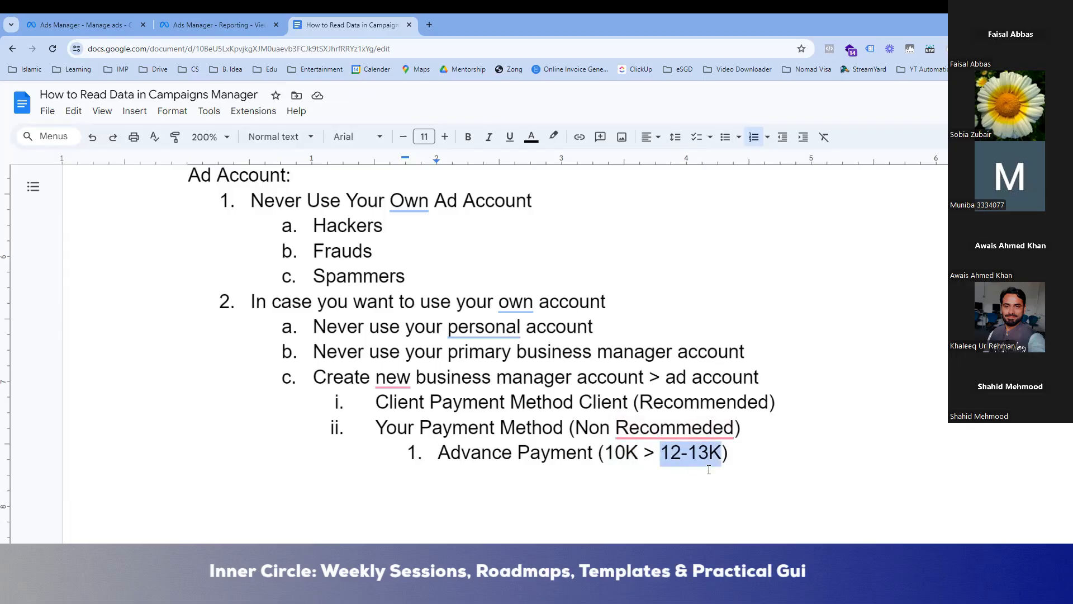
Correct the bracketed note in the Your Payment Method item to "Non-Recommended", fixing its spelling and adding the hyphen
{"action": "left_click", "coordinate": [671, 428]}
{"action": "left_click", "coordinate": [672, 457]}
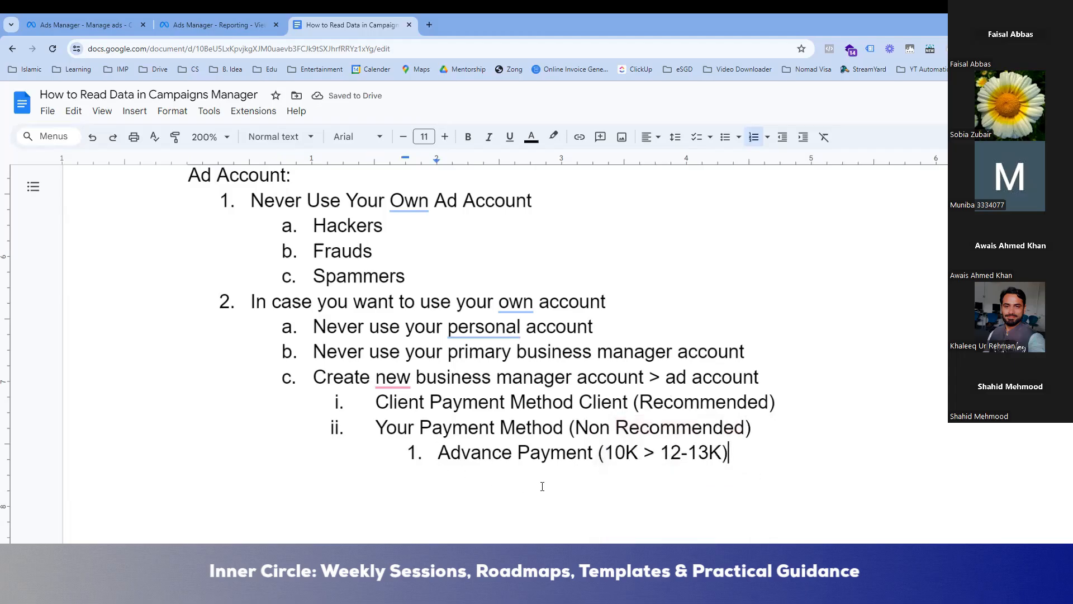
{"action": "left_click_drag", "start_coordinate": [615, 453], "coordinate": [654, 454]}
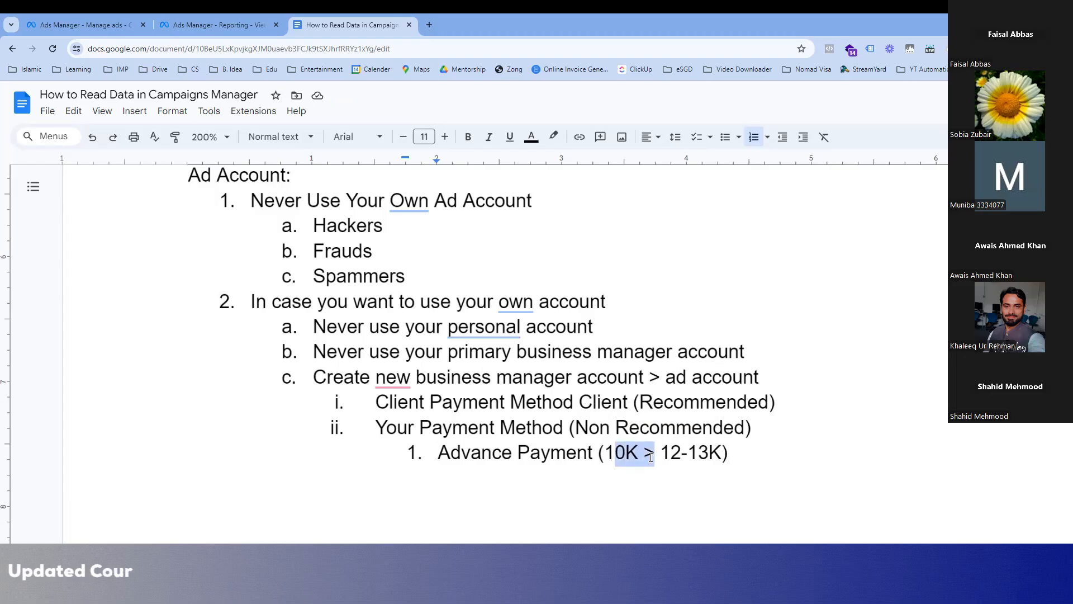
{"action": "left_click", "coordinate": [638, 454]}
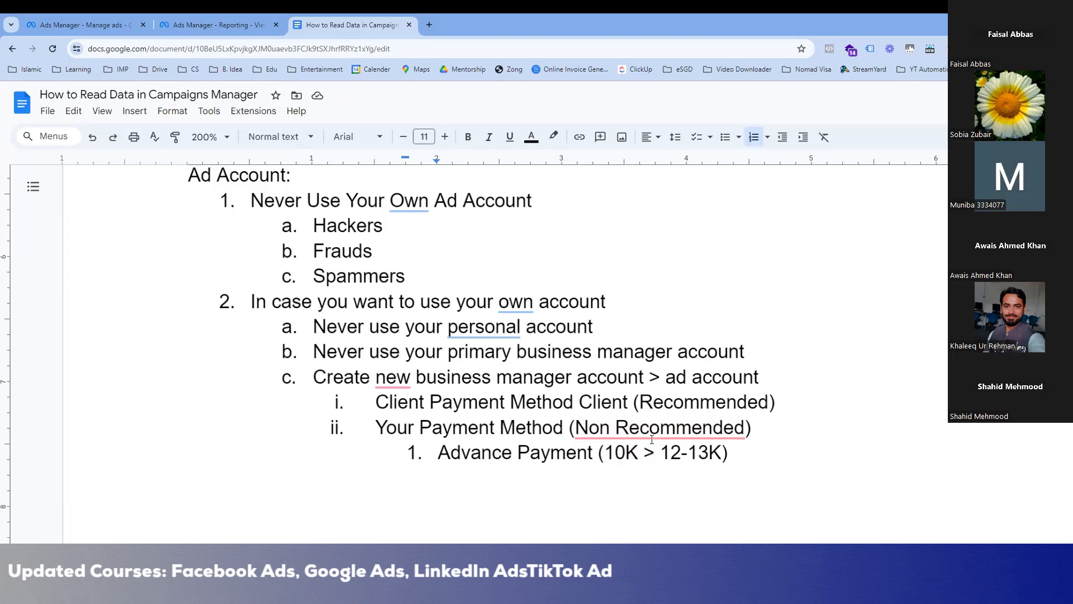
{"action": "mouse_move", "coordinate": [650, 432]}
{"action": "left_click", "coordinate": [604, 471]}
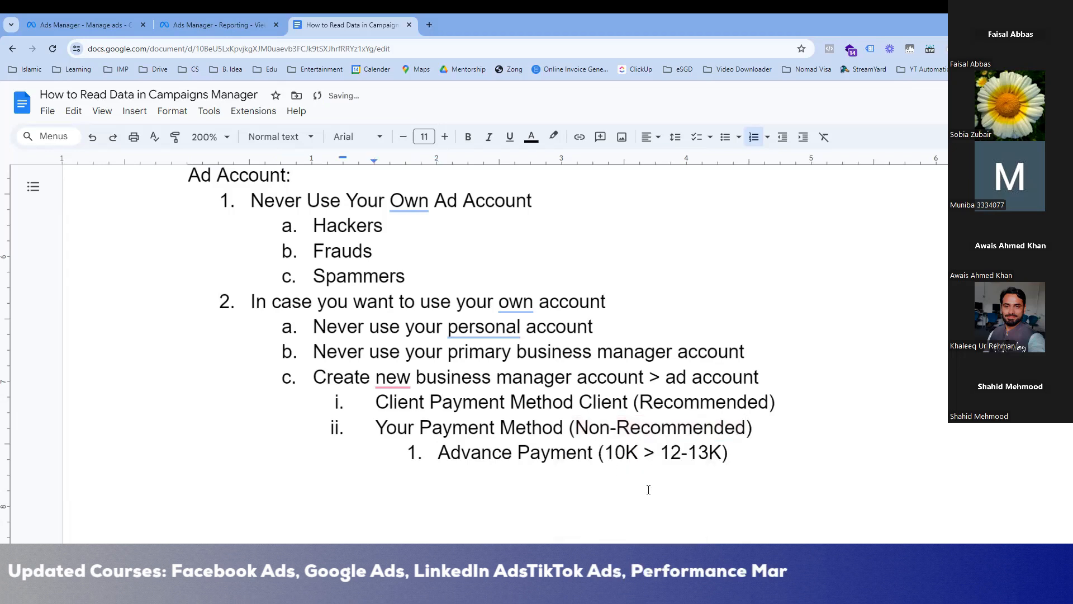
Correct "new" to "a new" in the business manager item, and add "Service Fee" as the second item below Advance Payment
{"action": "mouse_move", "coordinate": [393, 378]}
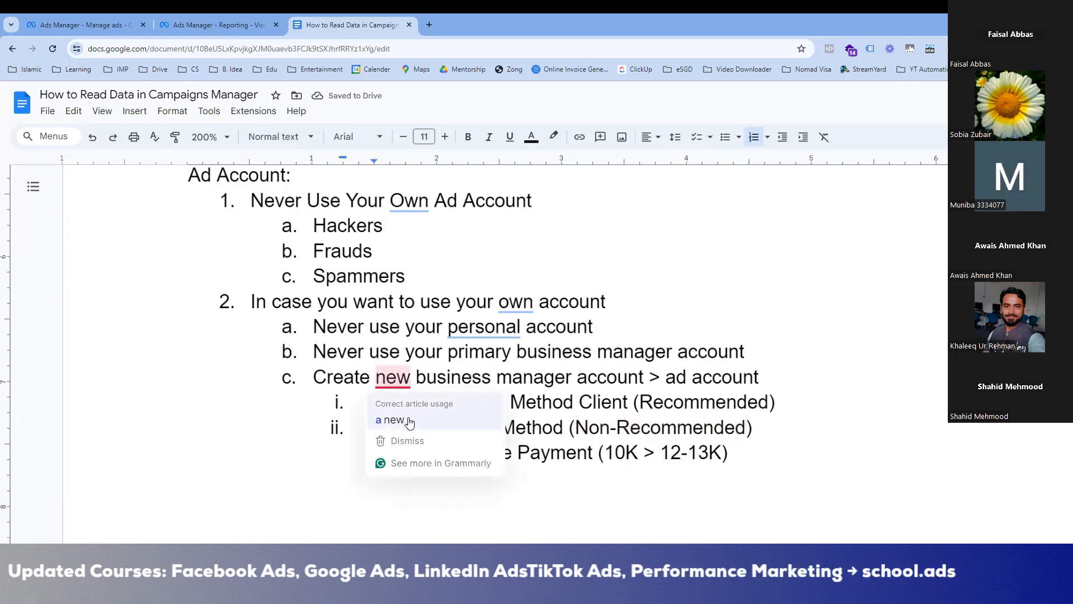
{"action": "left_click", "coordinate": [410, 419]}
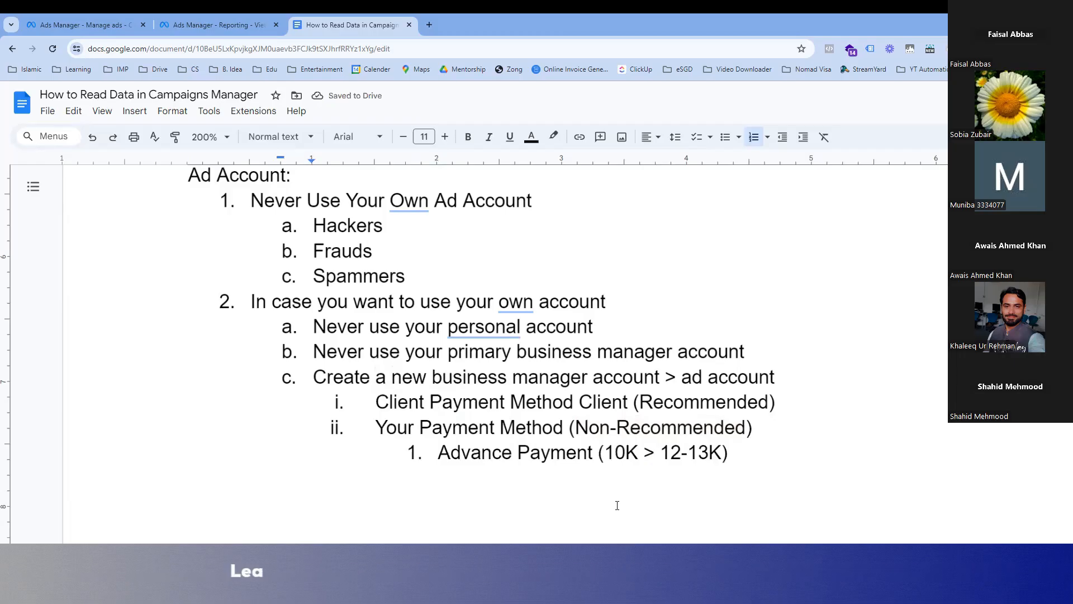
{"action": "left_click", "coordinate": [753, 453]}
{"action": "key", "text": "Return"}
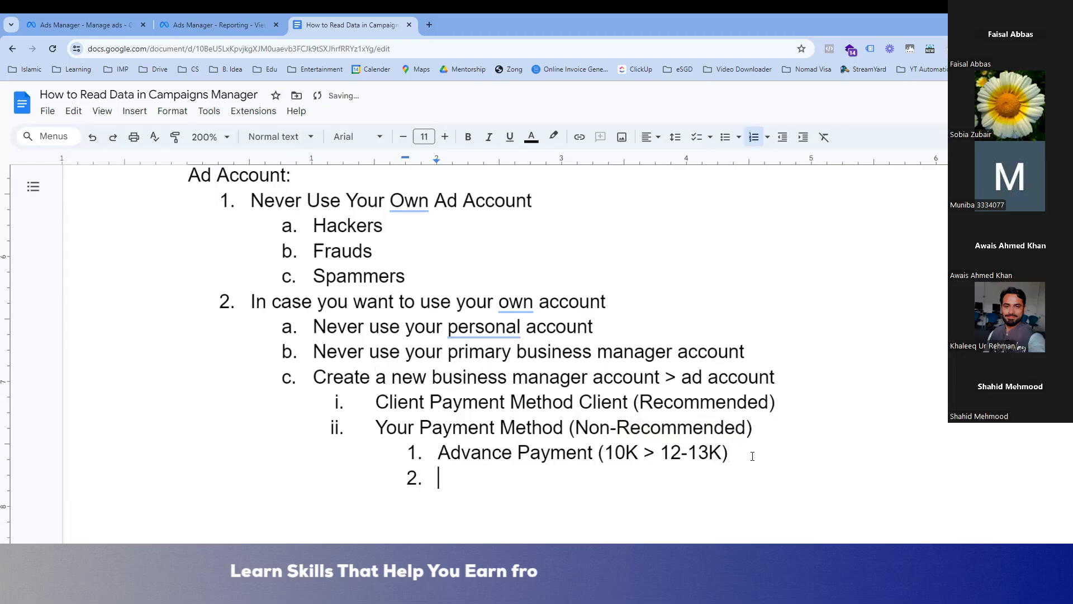
{"action": "type", "text": "Service Free"}
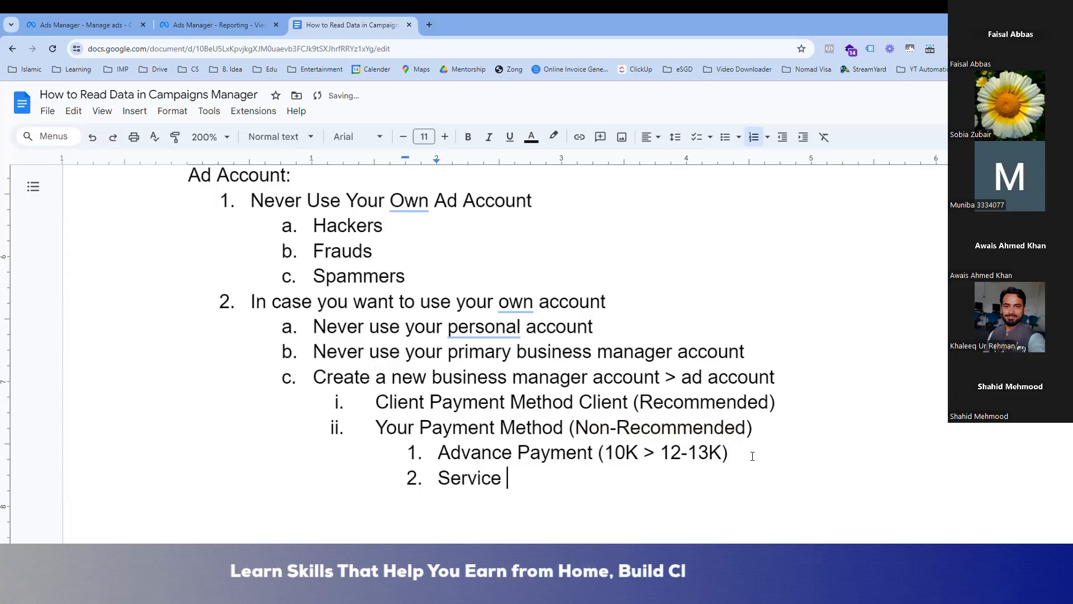
{"action": "key", "text": "BackSpace"}
{"action": "key", "text": "BackSpace"}
{"action": "key", "text": "BackSpace"}
{"action": "type", "text": "ee"}
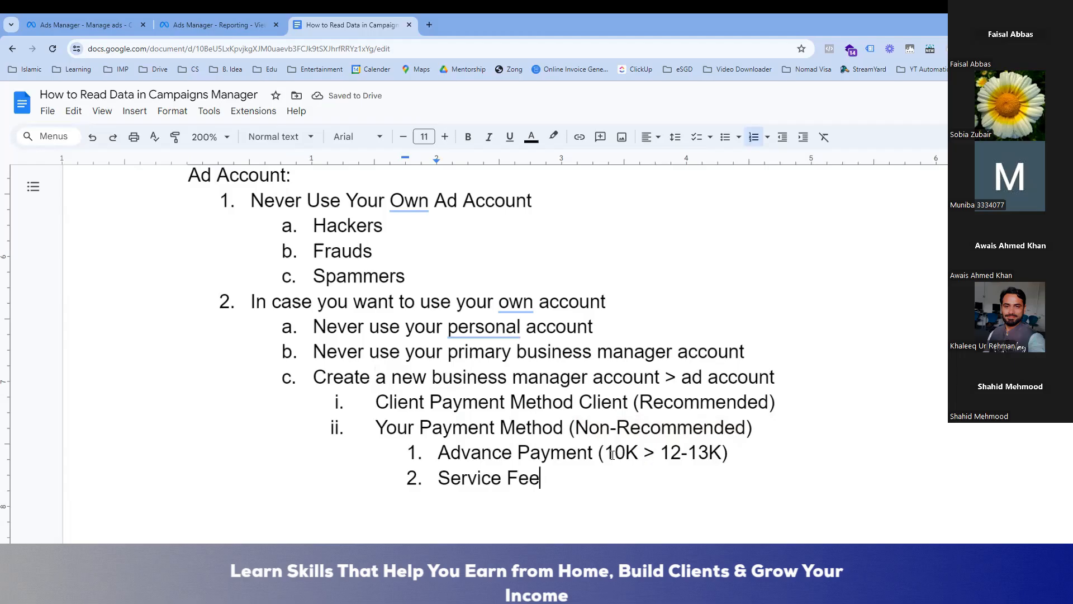
Highlight the Advance Payment amounts, and the block from the new business manager account item down to Service Fee
{"action": "left_click_drag", "start_coordinate": [612, 454], "coordinate": [711, 454]}
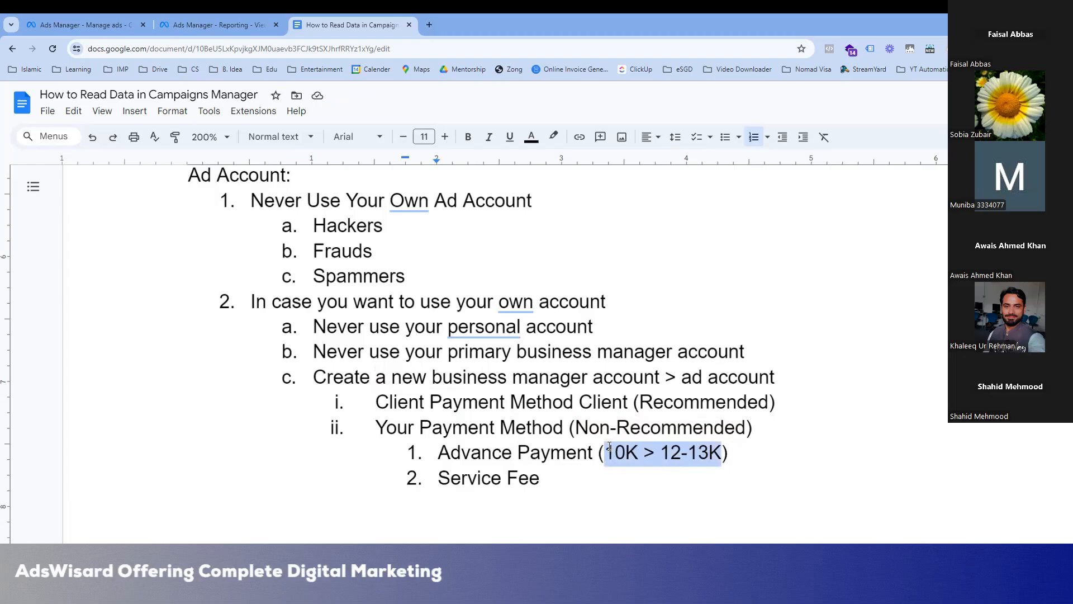
{"action": "left_click", "coordinate": [594, 472]}
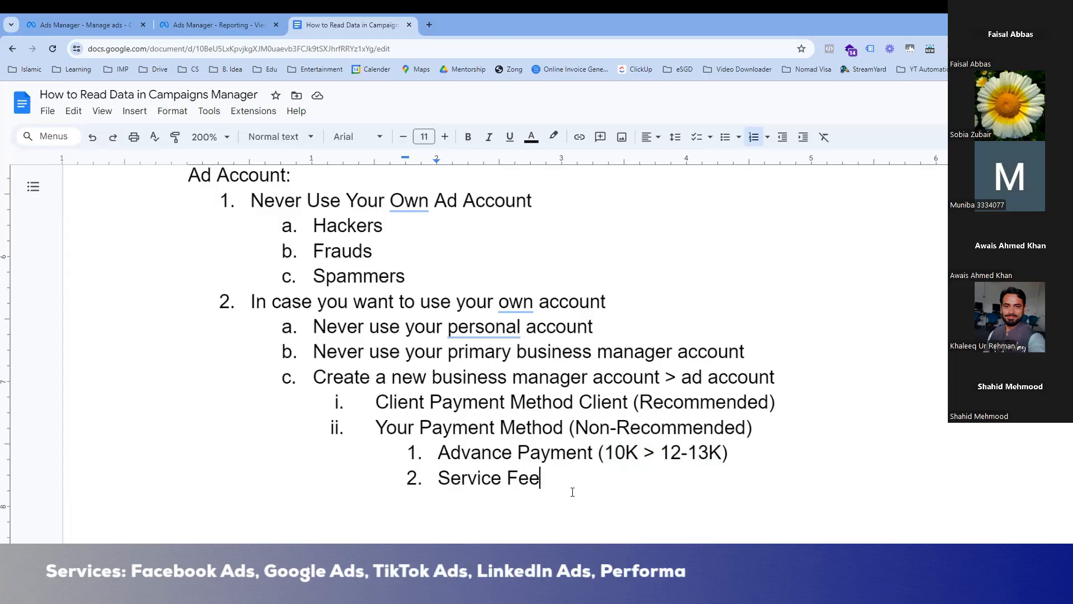
{"action": "left_click_drag", "start_coordinate": [553, 479], "coordinate": [314, 370]}
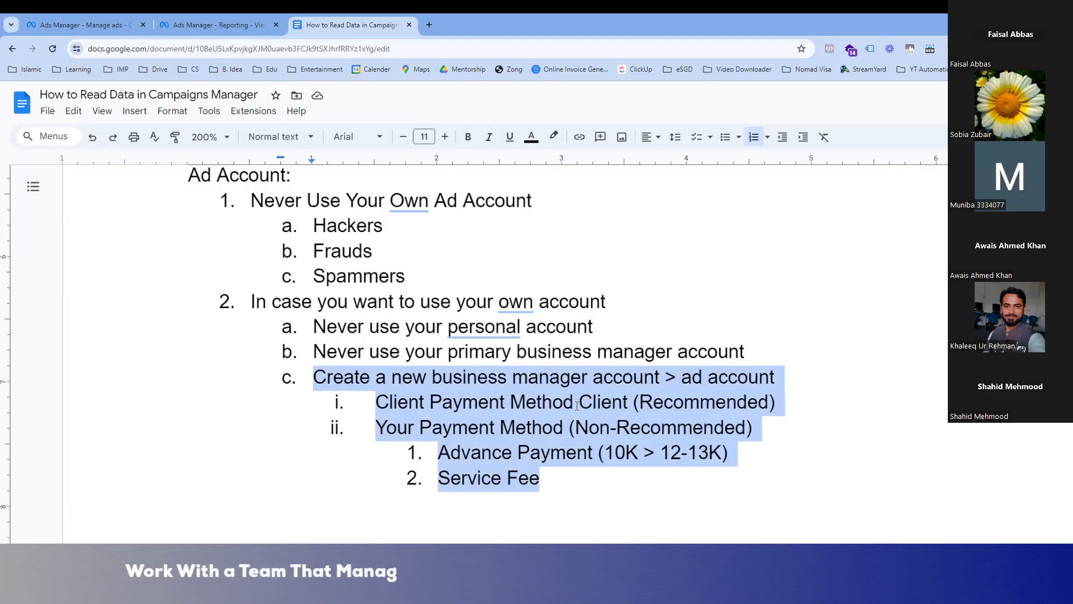
{"action": "left_click", "coordinate": [540, 405]}
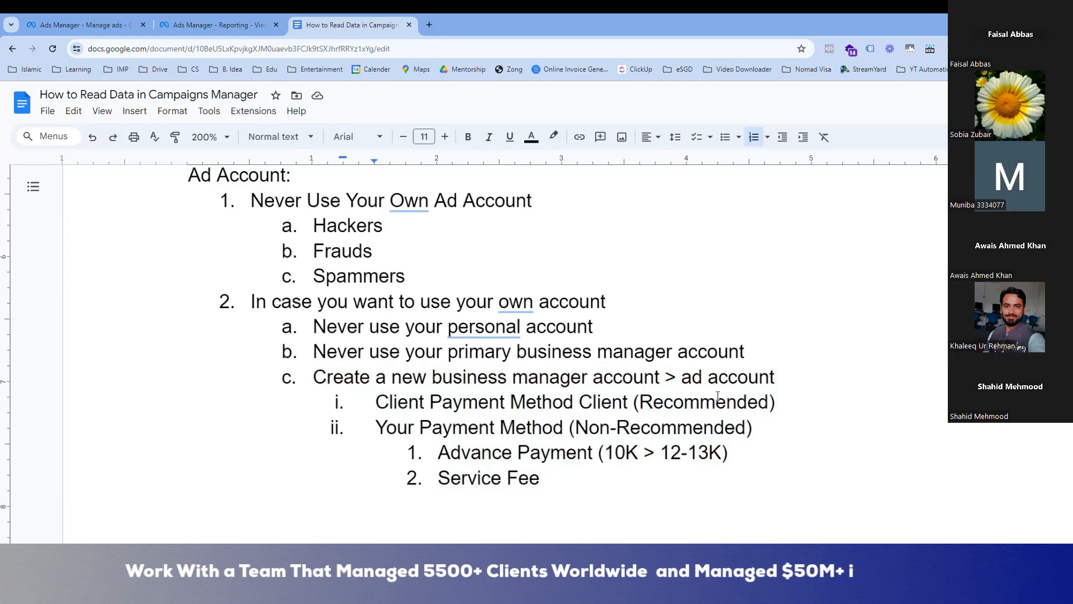
Append "(renting)" to the new business manager account item and set the higher Advance Payment amount to 15K
{"action": "type", "text": "(renting)"}
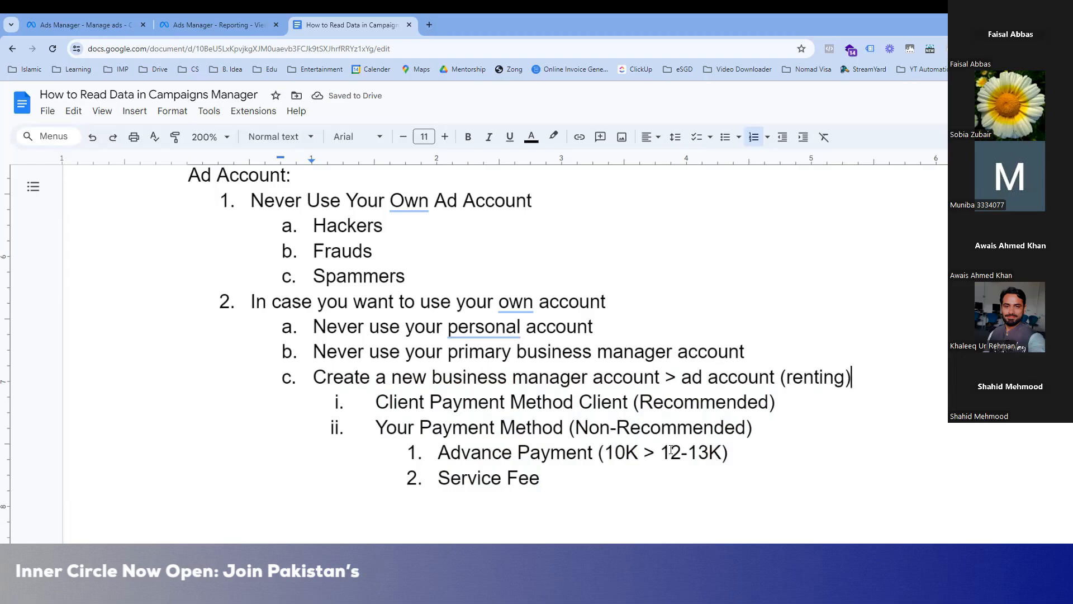
{"action": "left_click_drag", "start_coordinate": [670, 451], "coordinate": [709, 455]}
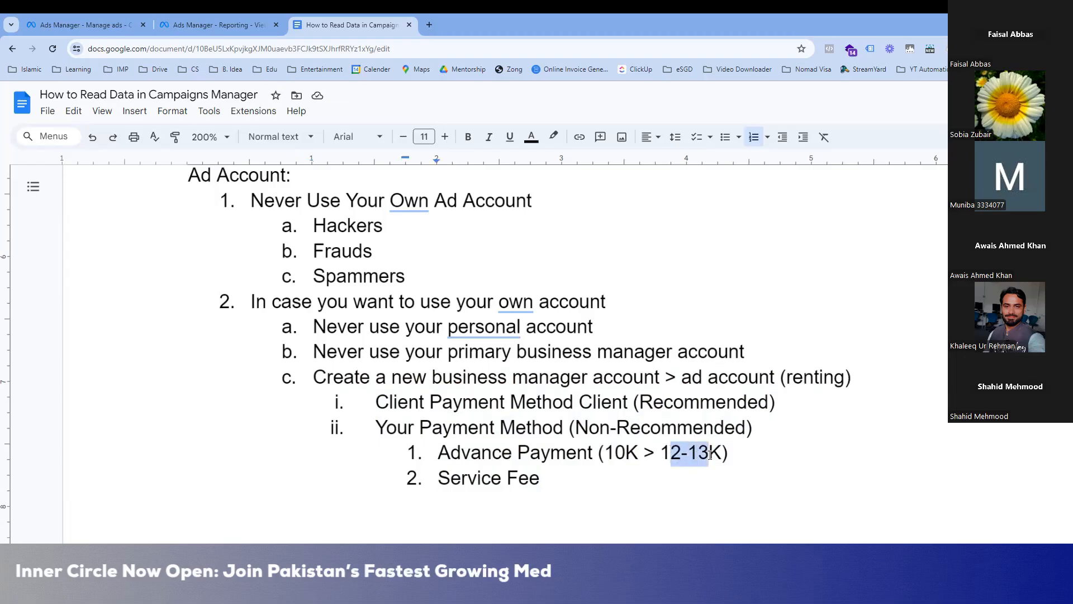
{"action": "type", "text": "5"}
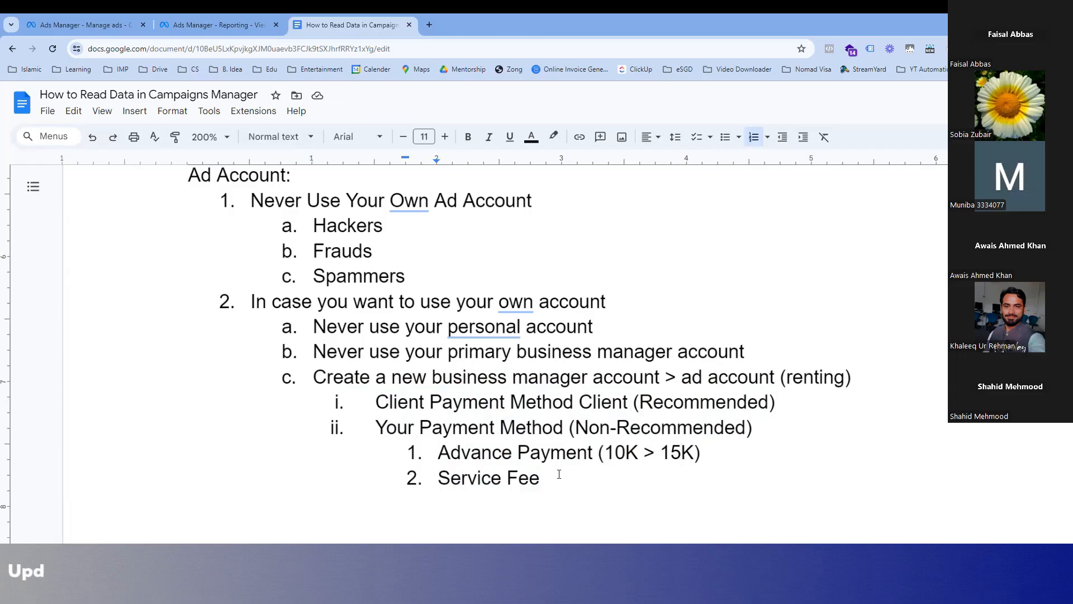
{"action": "left_click_drag", "start_coordinate": [555, 472], "coordinate": [312, 377]}
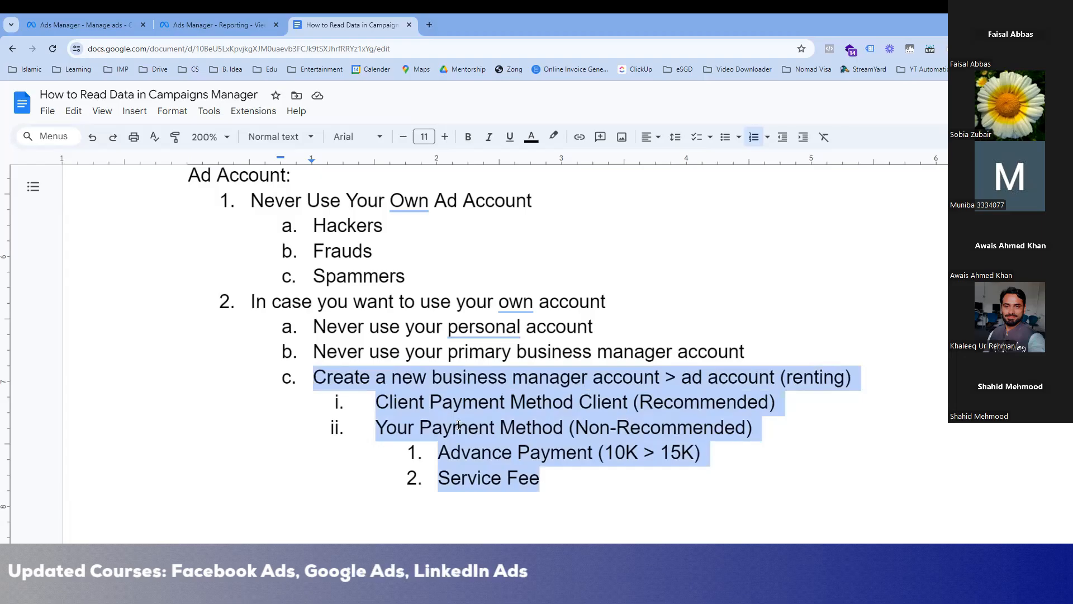
{"action": "left_click", "coordinate": [731, 457]}
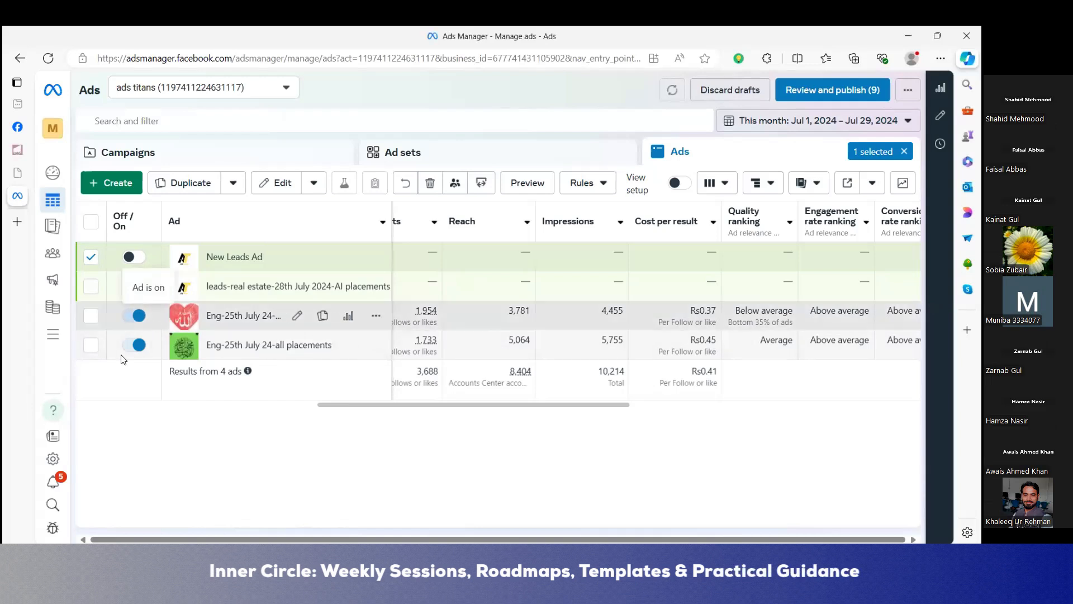
In Meta Ads Manager, turn off both "Eng-25th July 24-all placements" ads and dismiss the publishing notification
{"action": "left_click", "coordinate": [134, 316]}
{"action": "left_click", "coordinate": [103, 318]}
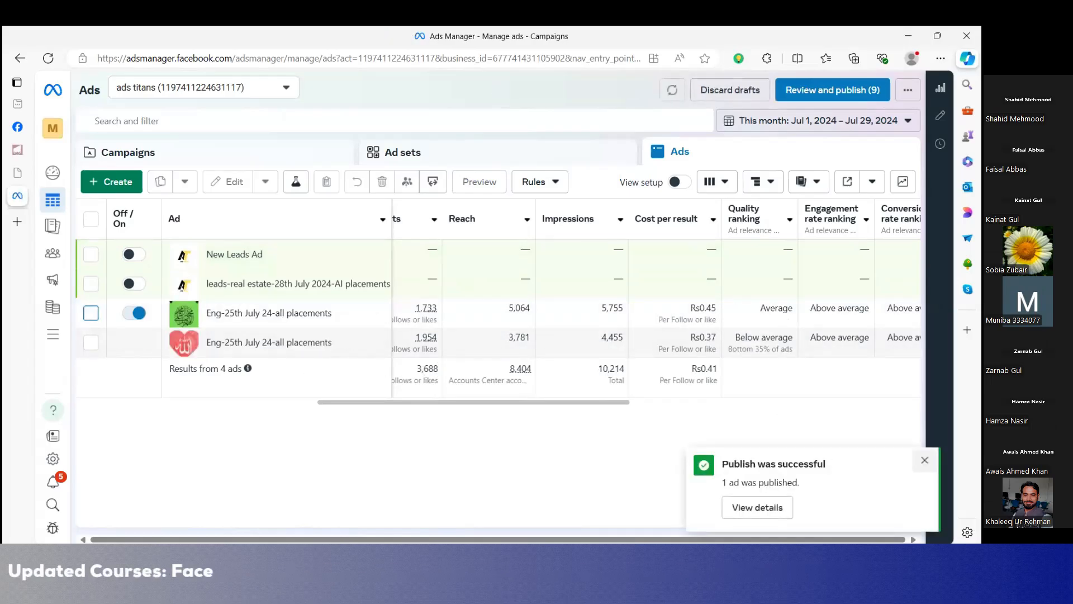
{"action": "left_click", "coordinate": [925, 459]}
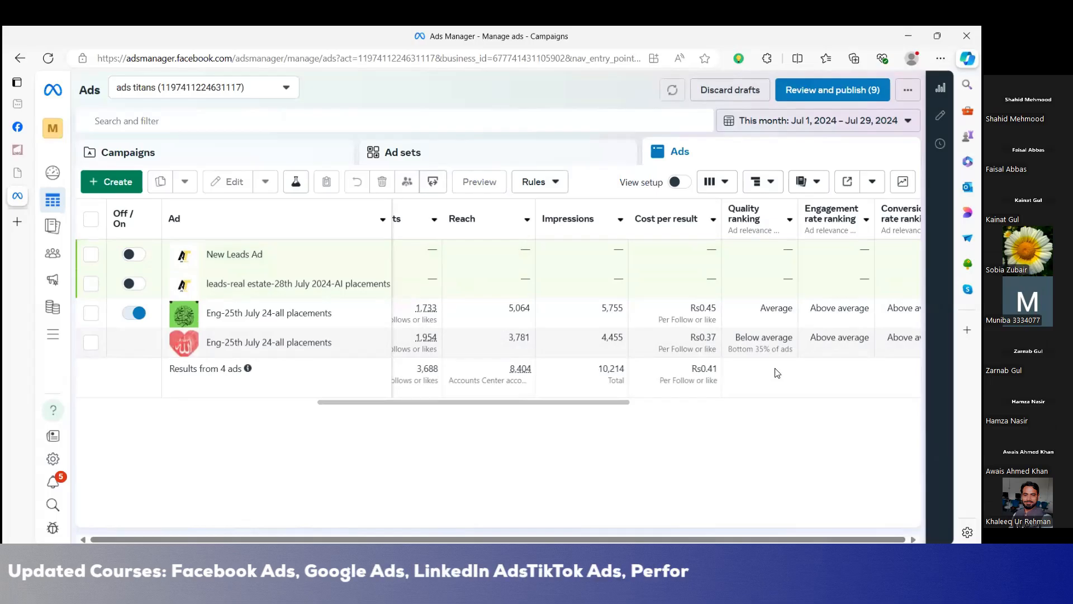
{"action": "left_click", "coordinate": [127, 315]}
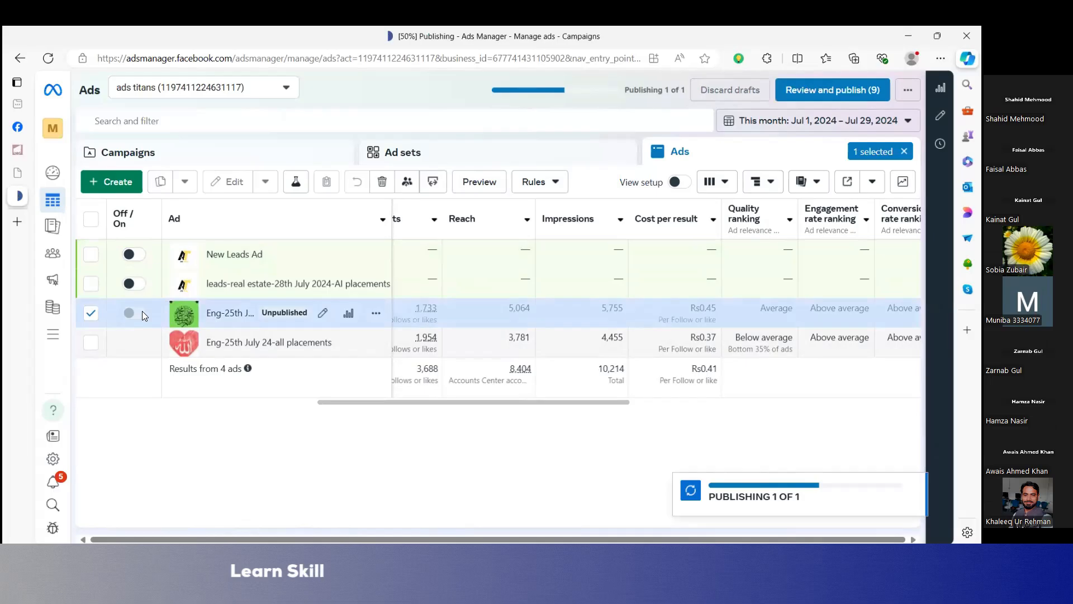
{"action": "left_click", "coordinate": [97, 322]}
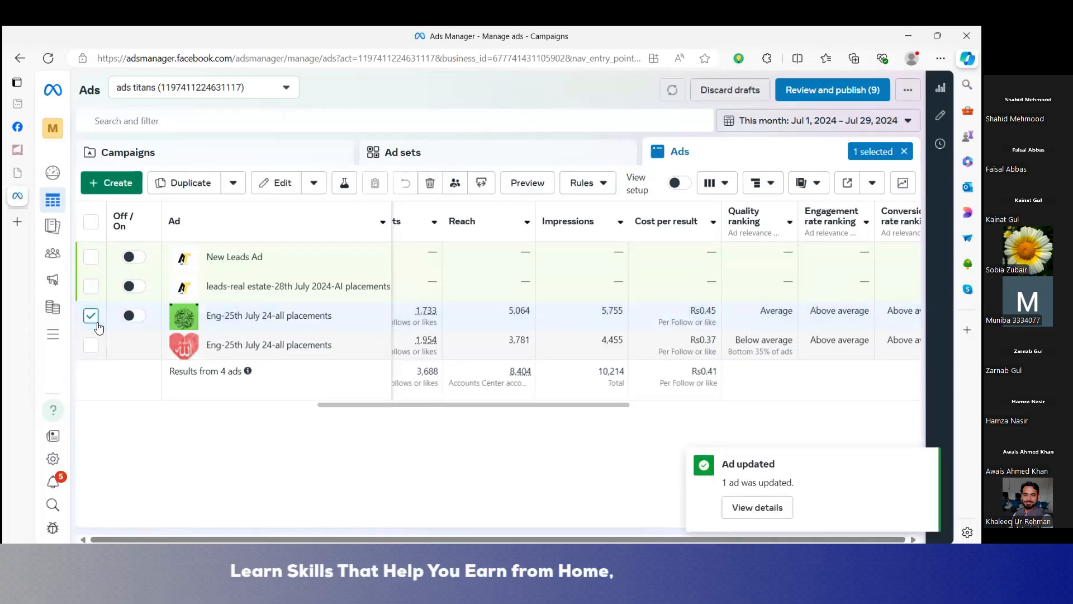
{"action": "left_click", "coordinate": [135, 315]}
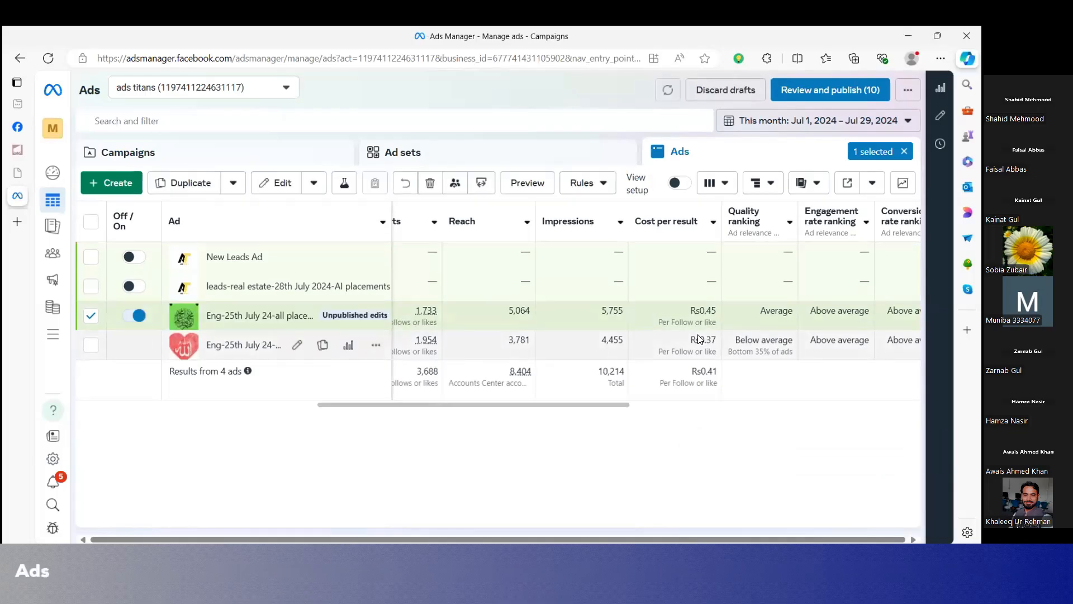
{"action": "scroll", "coordinate": [700, 339], "scroll_direction": "right", "scroll_amount": 5}
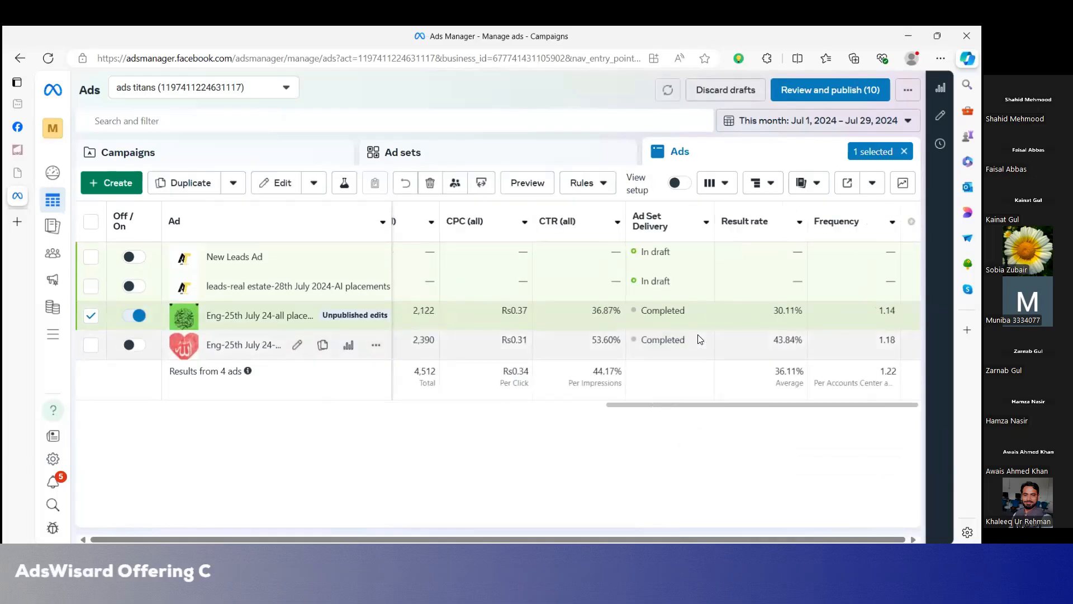
{"action": "scroll", "coordinate": [698, 338], "scroll_direction": "left", "scroll_amount": 6}
{"action": "scroll", "coordinate": [699, 335], "scroll_direction": "left", "scroll_amount": 8}
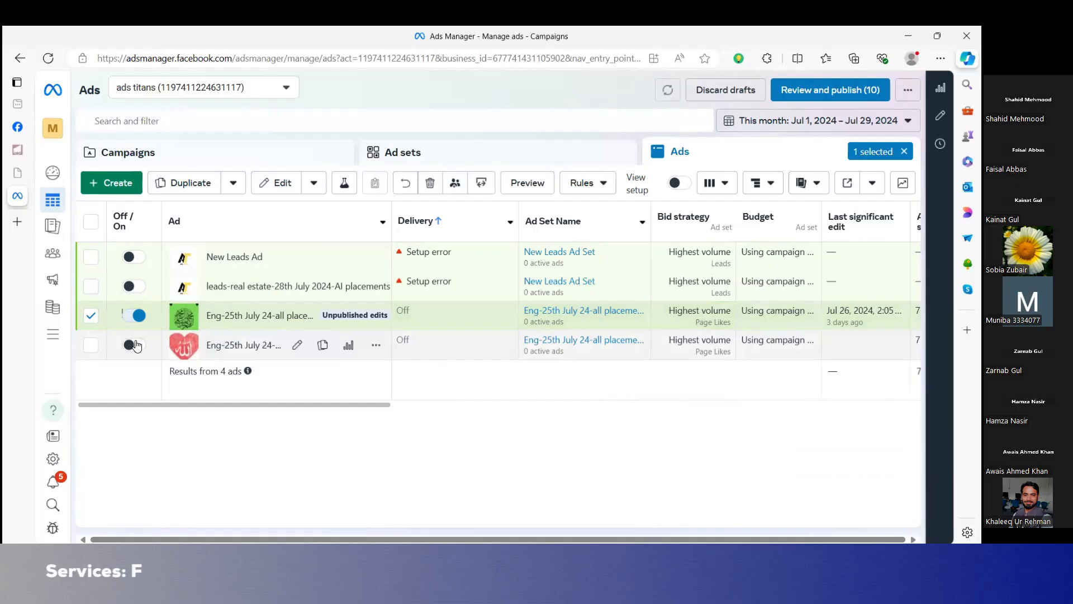
{"action": "left_click", "coordinate": [134, 315]}
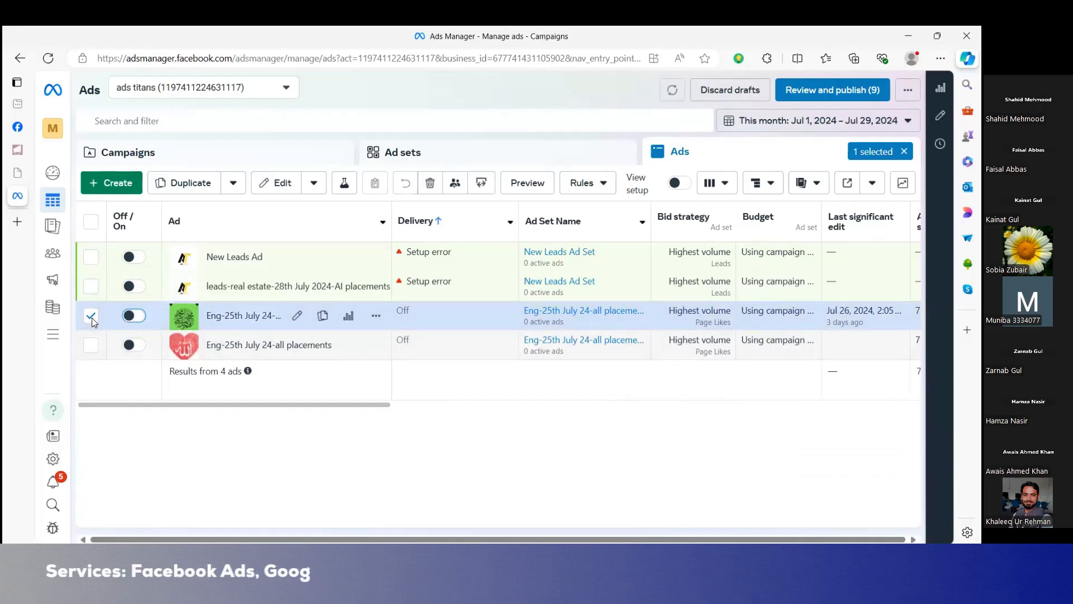
Clear the ad selection and compare the ads across the delivery, results, cost, ranking and click columns
{"action": "left_click", "coordinate": [91, 316]}
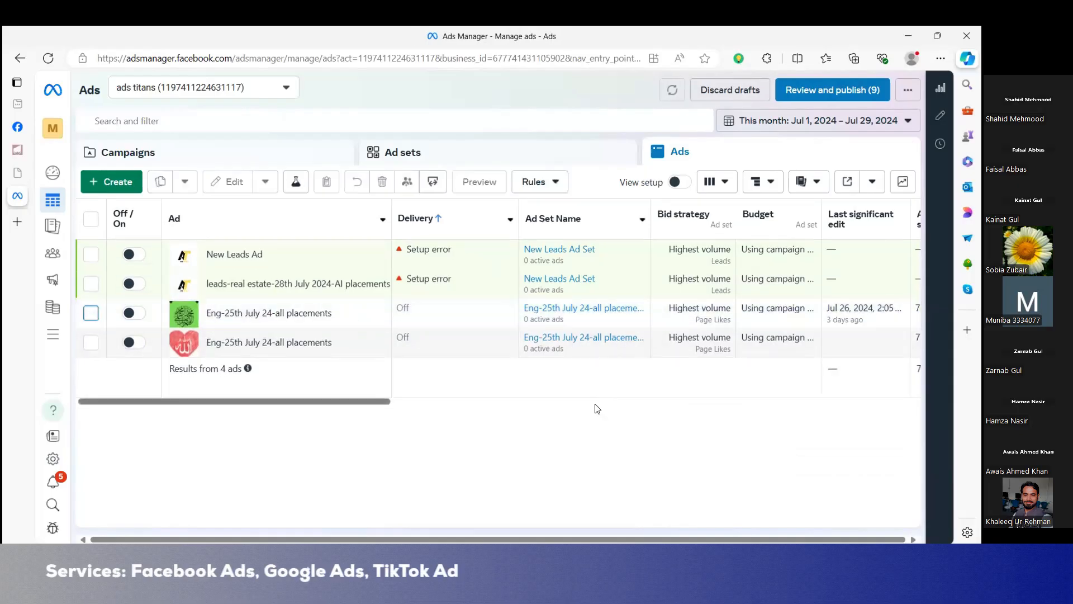
{"action": "scroll", "coordinate": [650, 357], "scroll_direction": "right", "scroll_amount": 5}
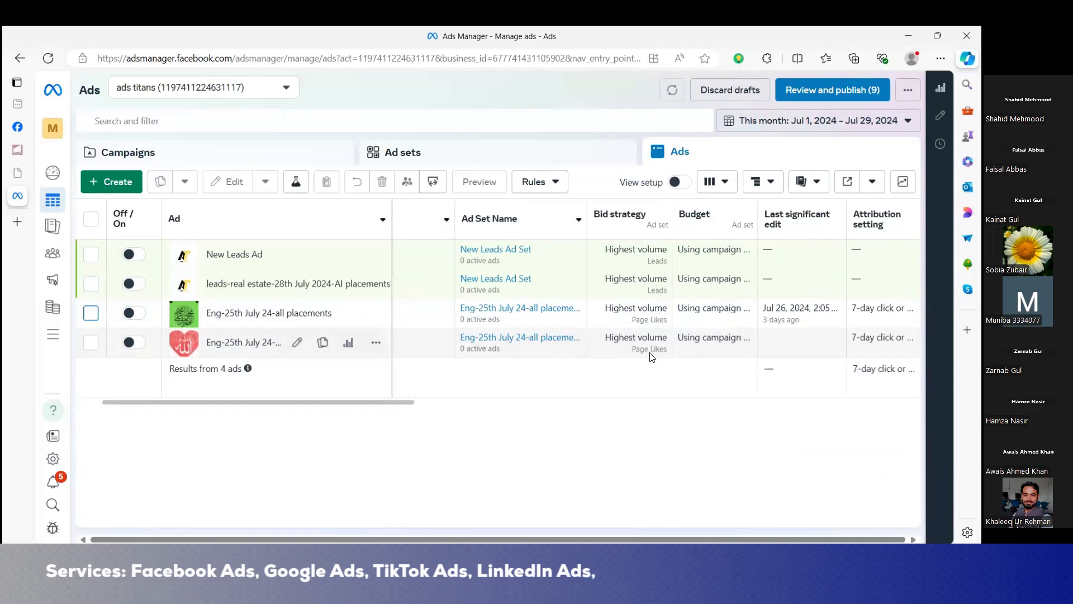
{"action": "scroll", "coordinate": [650, 357], "scroll_direction": "right", "scroll_amount": 5}
{"action": "scroll", "coordinate": [650, 356], "scroll_direction": "right", "scroll_amount": 10}
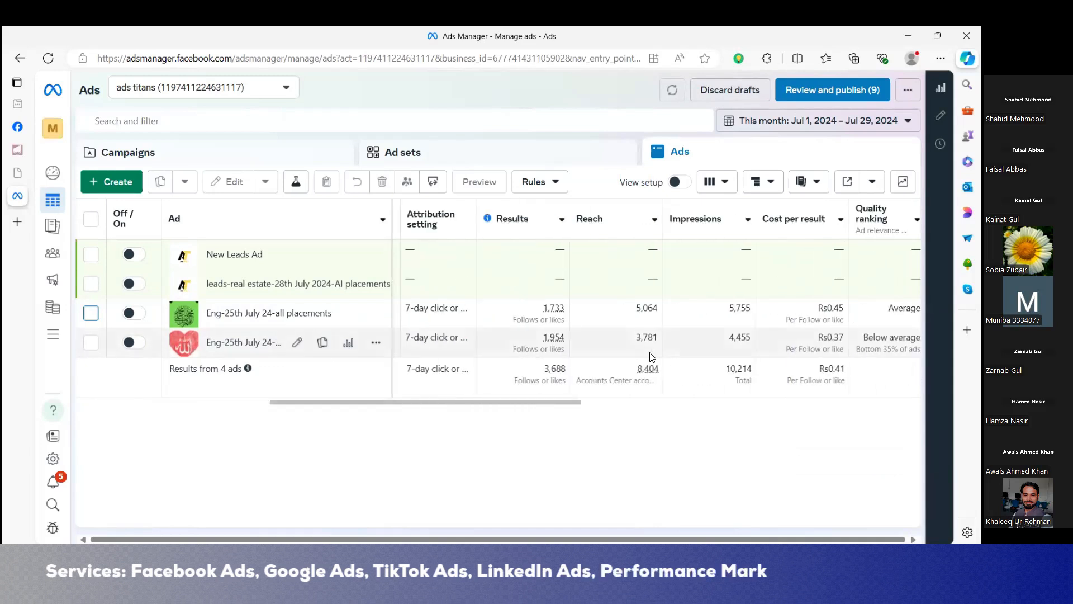
{"action": "scroll", "coordinate": [650, 357], "scroll_direction": "right", "scroll_amount": 2}
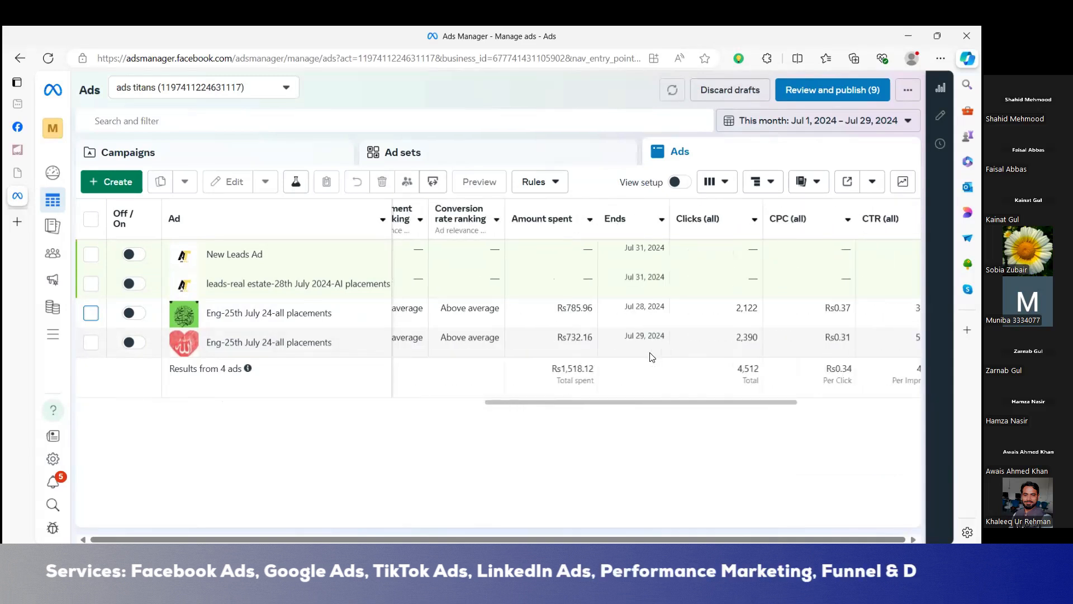
{"action": "scroll", "coordinate": [580, 373], "scroll_direction": "left", "scroll_amount": 10}
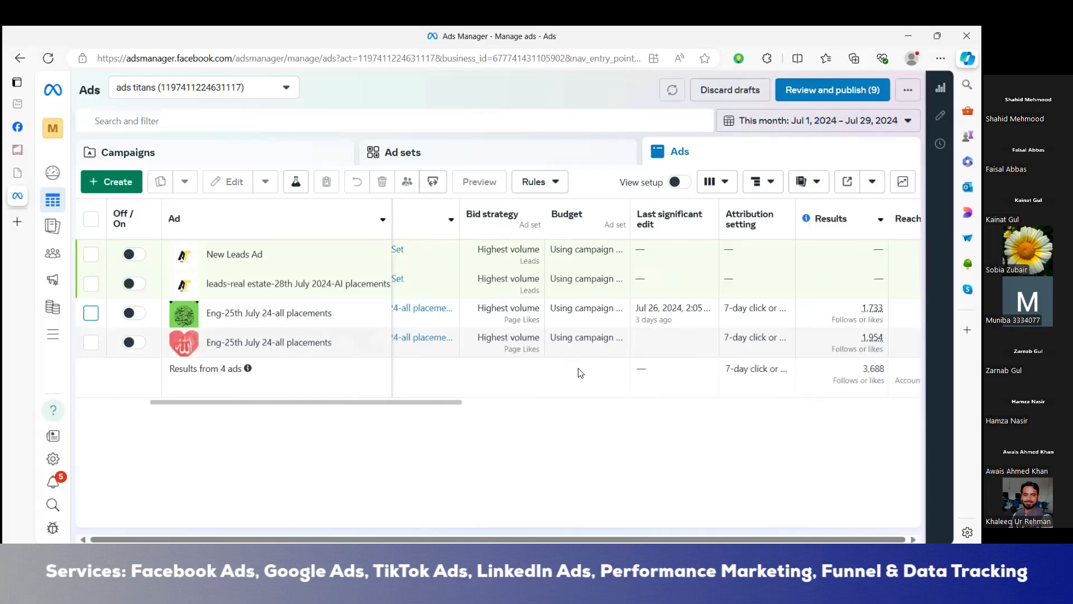
{"action": "scroll", "coordinate": [580, 373], "scroll_direction": "left", "scroll_amount": 2}
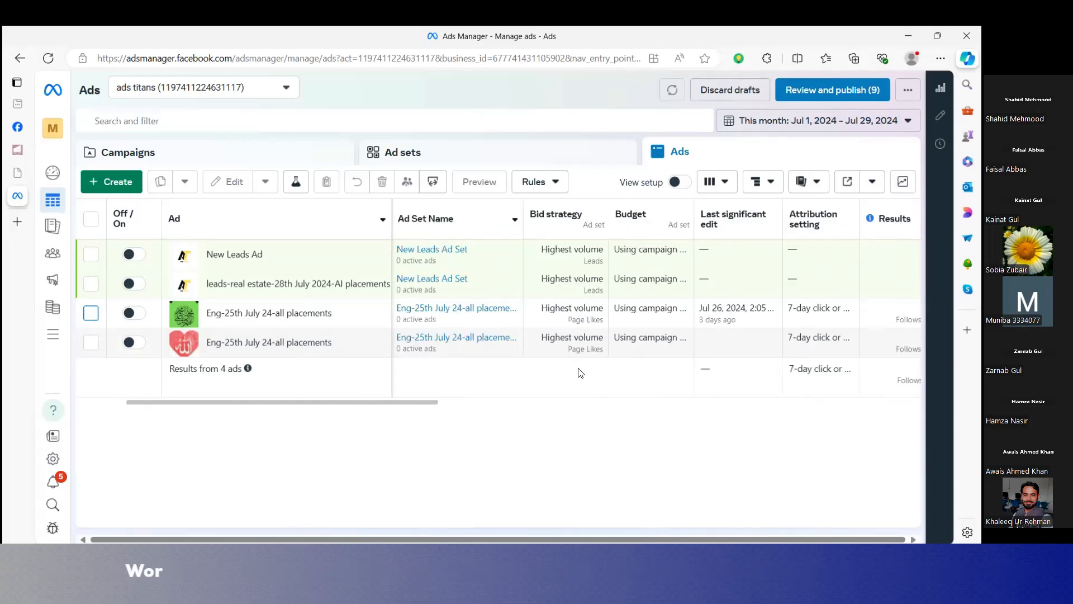
{"action": "scroll", "coordinate": [580, 372], "scroll_direction": "left", "scroll_amount": 2}
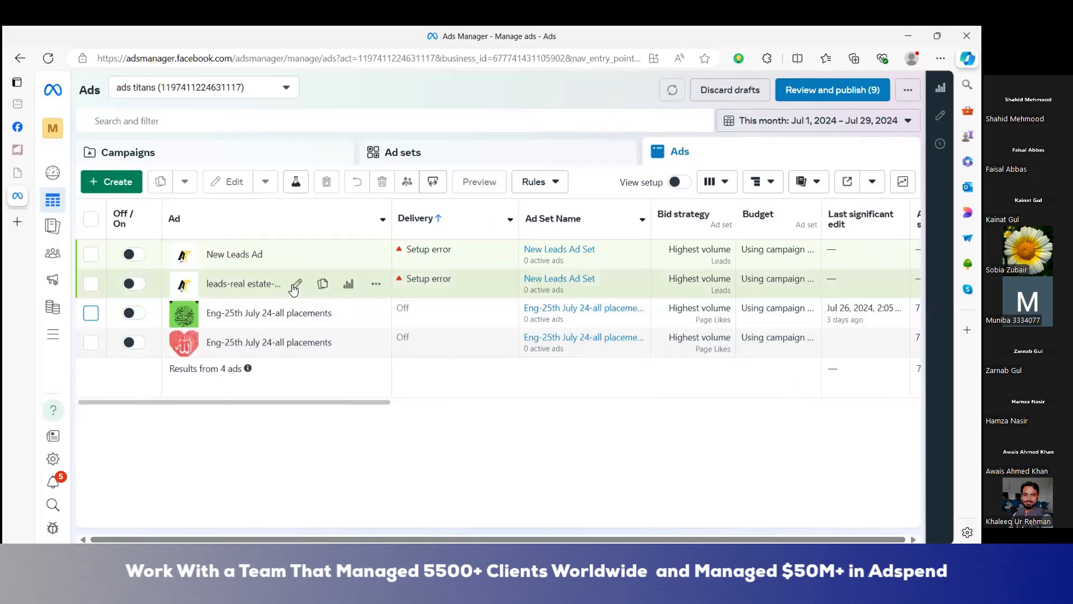
Open the draft leads-real estate ad for editing and examine its campaign's special ad category, objective and budget settings
{"action": "left_click", "coordinate": [295, 285]}
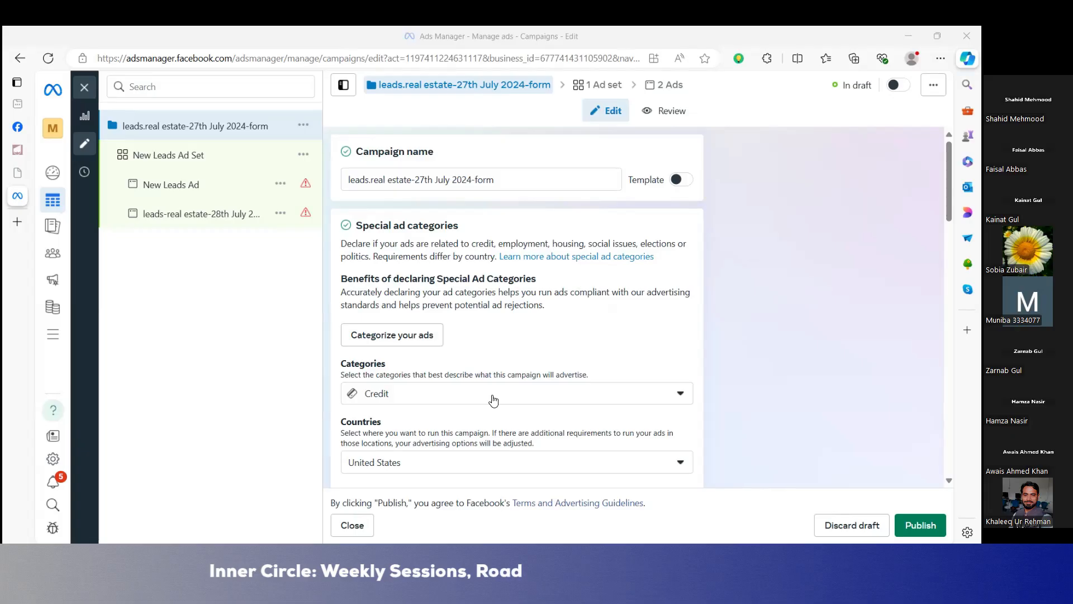
{"action": "scroll", "coordinate": [493, 400], "scroll_direction": "down", "scroll_amount": 1}
{"action": "scroll", "coordinate": [493, 400], "scroll_direction": "down", "scroll_amount": 4}
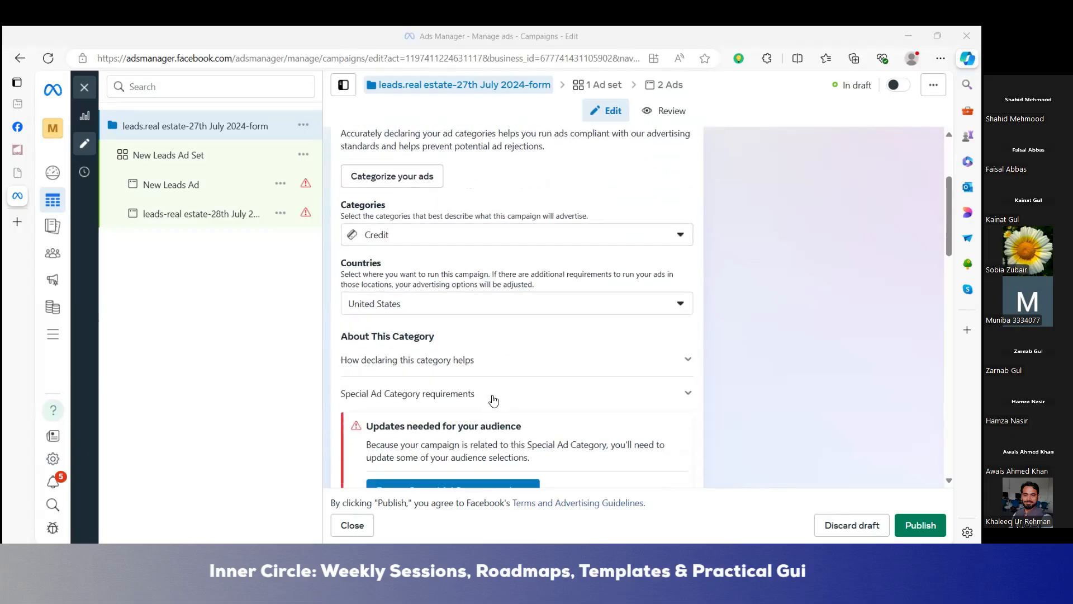
{"action": "scroll", "coordinate": [493, 400], "scroll_direction": "up", "scroll_amount": 2}
{"action": "scroll", "coordinate": [494, 400], "scroll_direction": "up", "scroll_amount": 1}
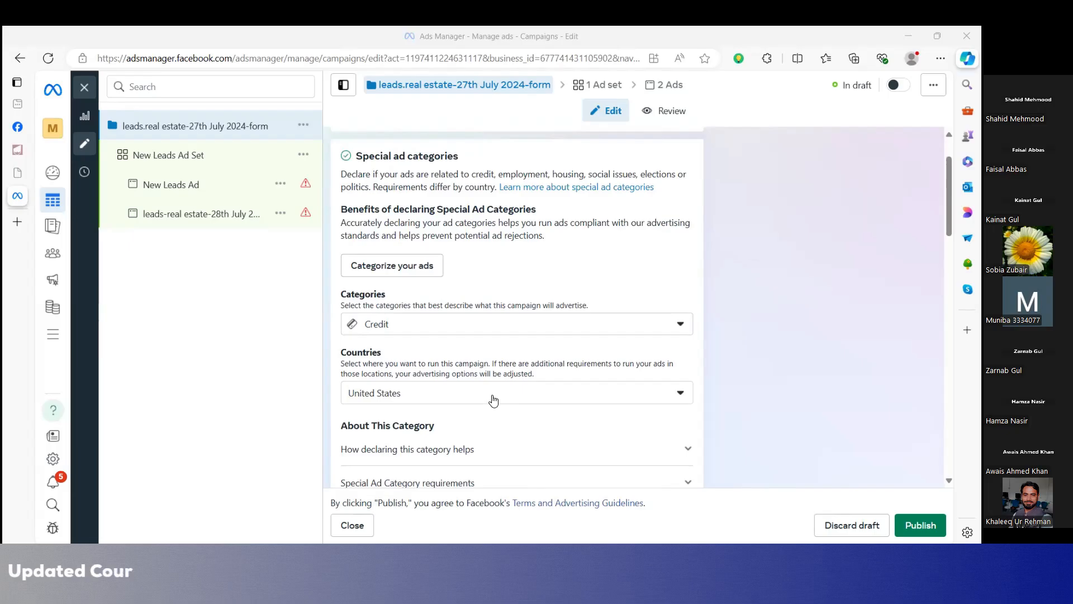
{"action": "scroll", "coordinate": [493, 400], "scroll_direction": "down", "scroll_amount": 2}
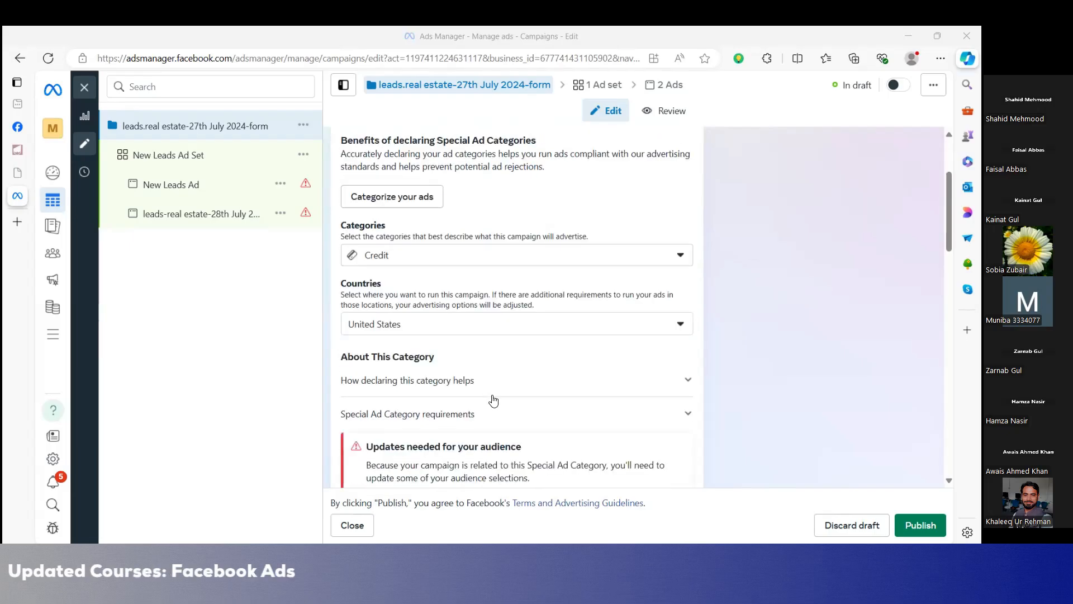
{"action": "scroll", "coordinate": [505, 311], "scroll_direction": "down", "scroll_amount": 2}
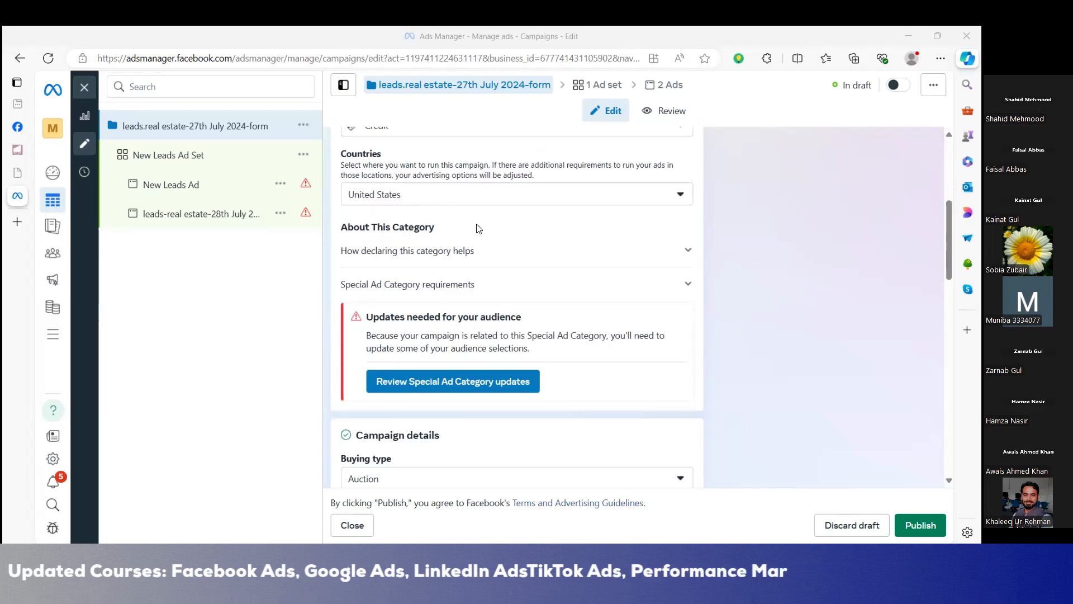
{"action": "scroll", "coordinate": [478, 229], "scroll_direction": "down", "scroll_amount": 8}
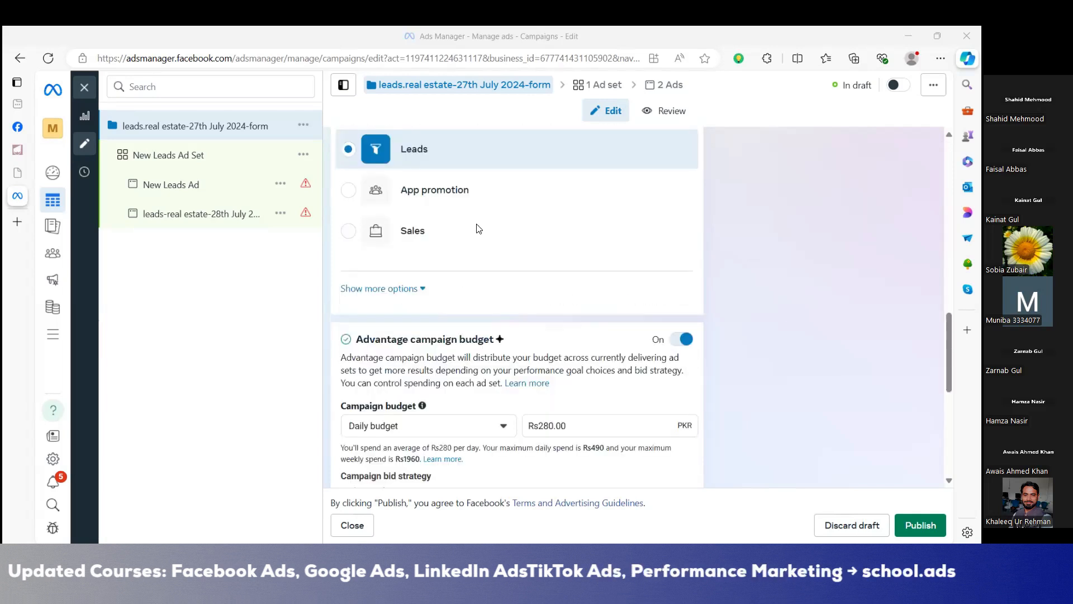
Examine the campaign's Leads objective, Advantage campaign budget, budget scheduling and A/B test settings
{"action": "scroll", "coordinate": [429, 314], "scroll_direction": "up", "scroll_amount": 4}
{"action": "scroll", "coordinate": [430, 316], "scroll_direction": "down", "scroll_amount": 1}
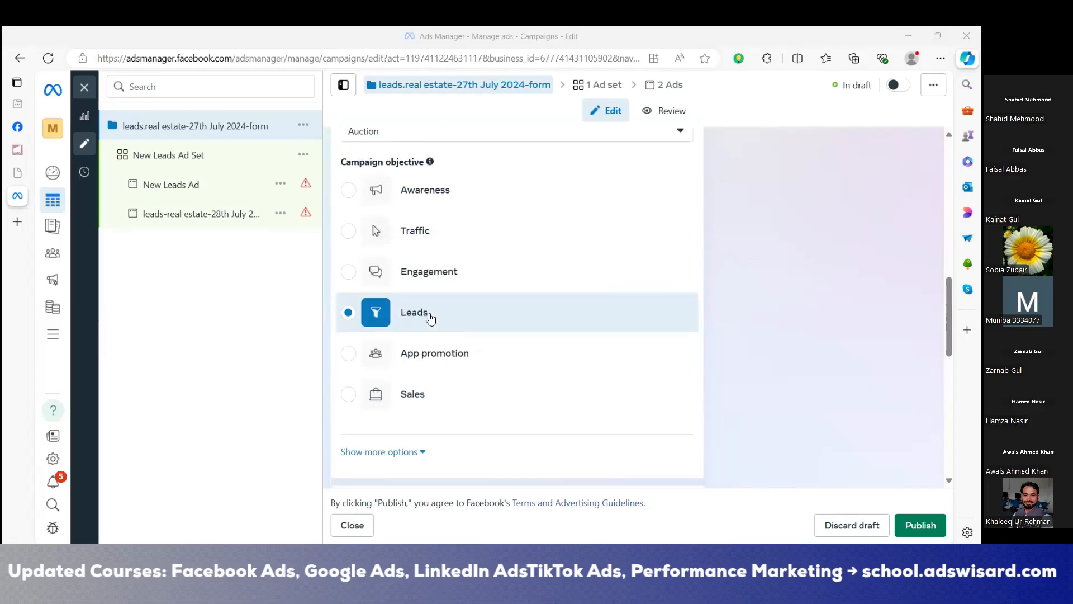
{"action": "scroll", "coordinate": [430, 318], "scroll_direction": "down", "scroll_amount": 1}
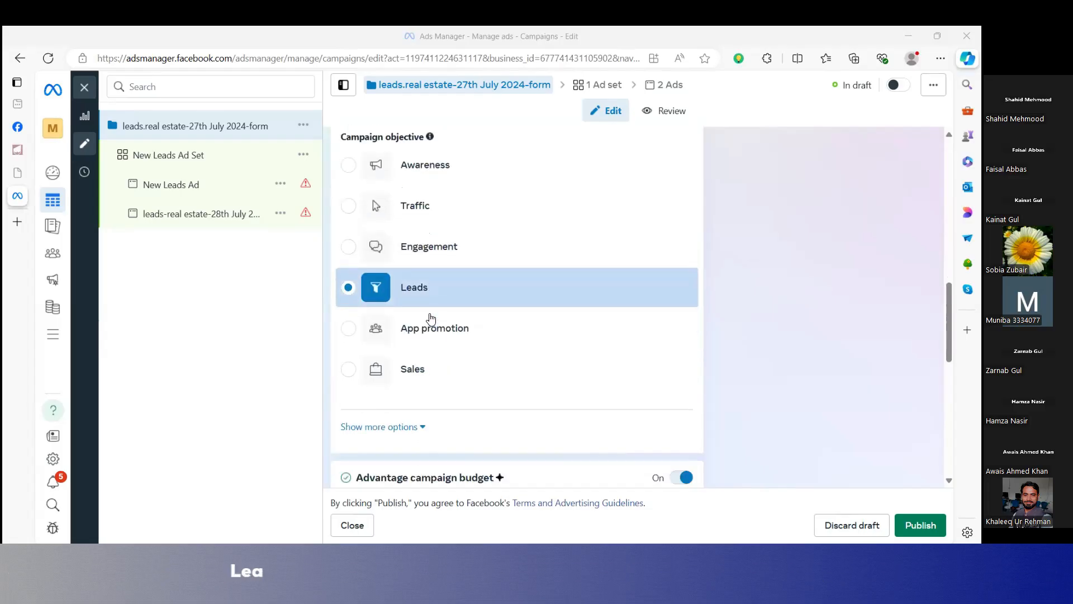
{"action": "scroll", "coordinate": [431, 318], "scroll_direction": "down", "scroll_amount": 5}
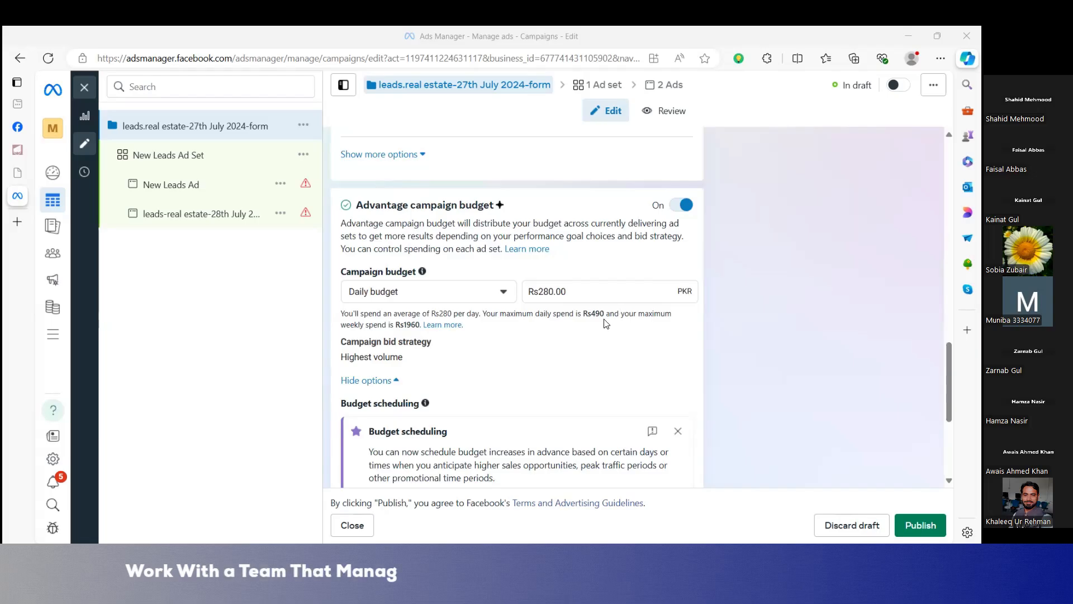
{"action": "scroll", "coordinate": [606, 323], "scroll_direction": "down", "scroll_amount": 4}
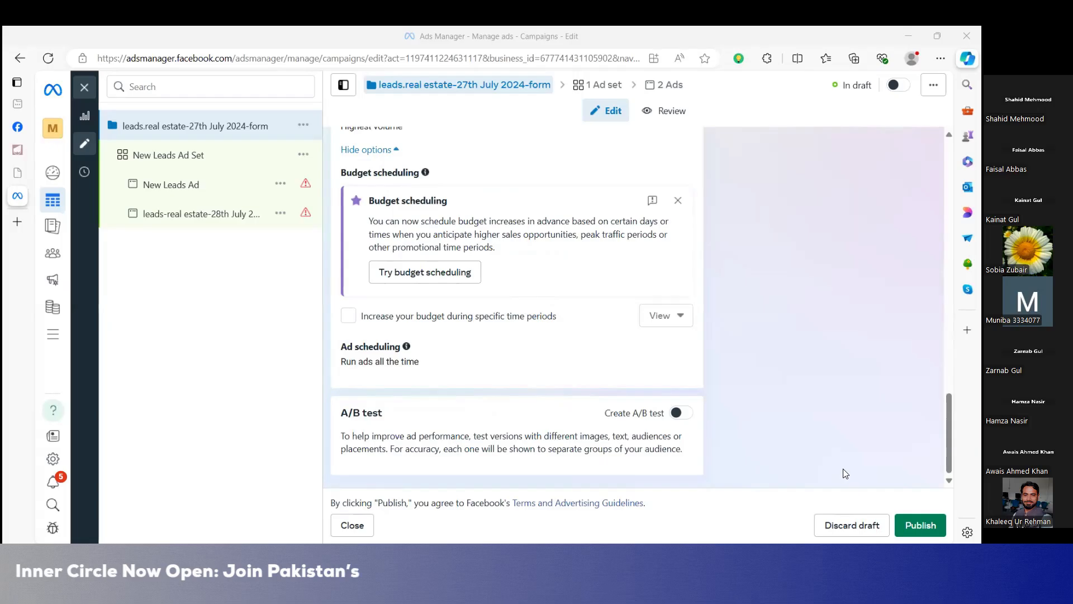
Open the New Leads Ad Set for editing and change its conversion location to Instant forms
{"action": "left_click", "coordinate": [178, 162]}
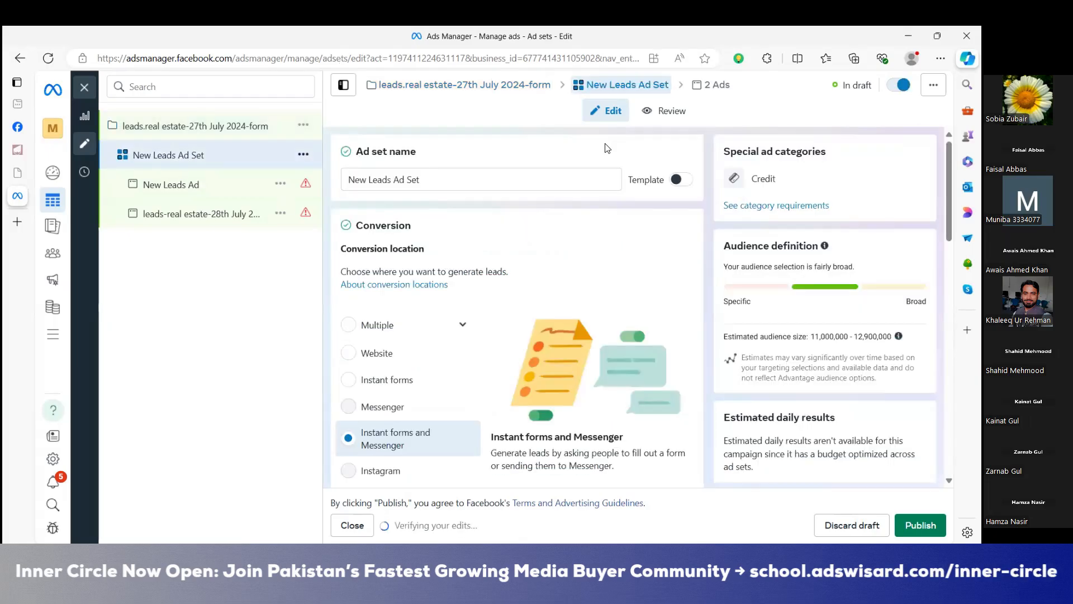
{"action": "scroll", "coordinate": [608, 149], "scroll_direction": "down", "scroll_amount": 1}
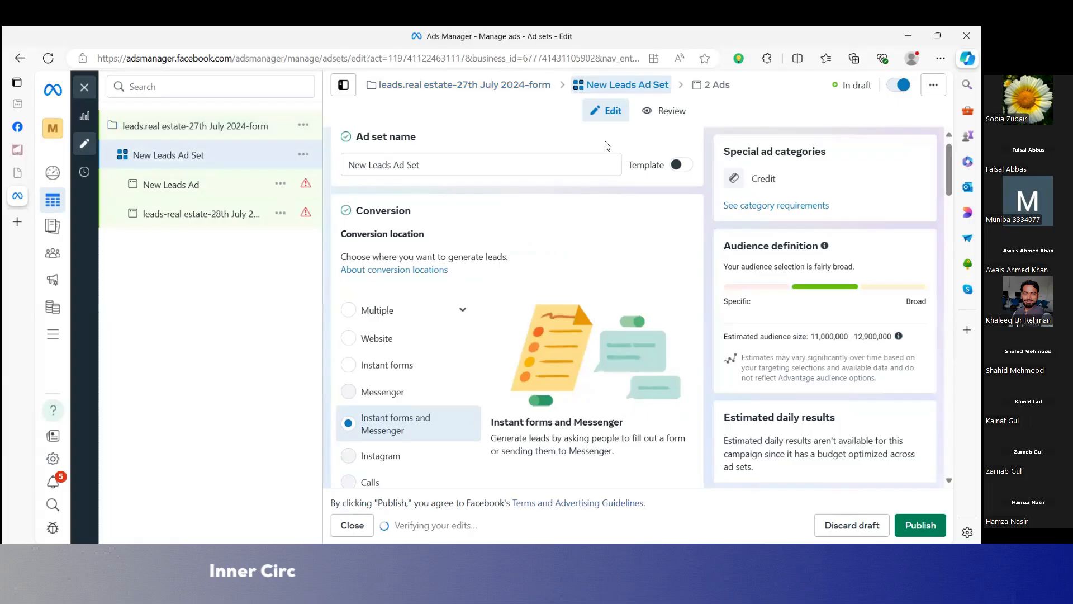
{"action": "scroll", "coordinate": [510, 443], "scroll_direction": "down", "scroll_amount": 1}
{"action": "scroll", "coordinate": [509, 443], "scroll_direction": "down", "scroll_amount": 4}
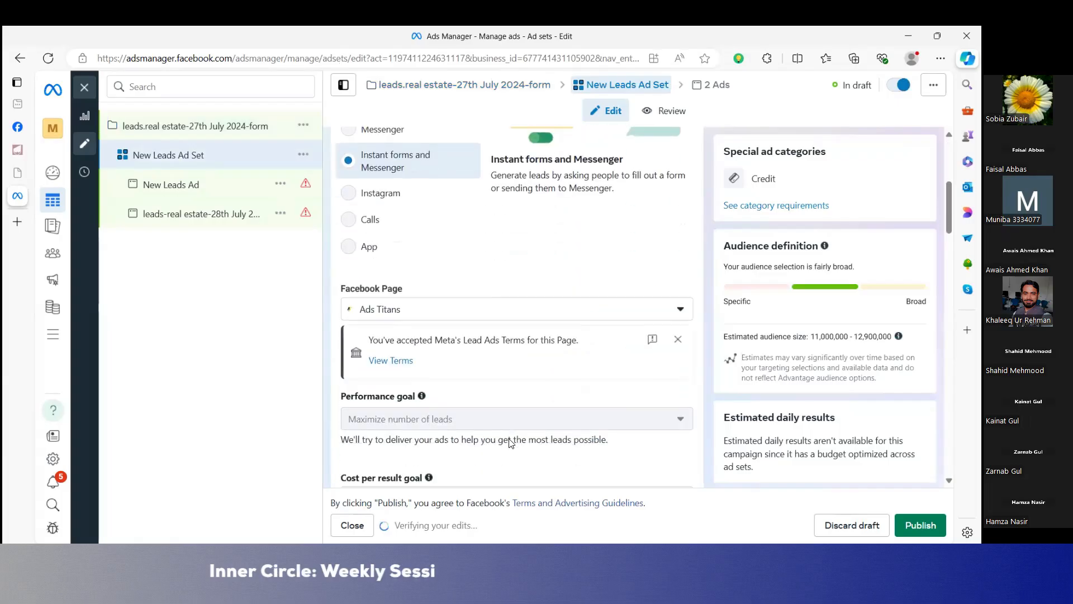
{"action": "scroll", "coordinate": [510, 443], "scroll_direction": "up", "scroll_amount": 1}
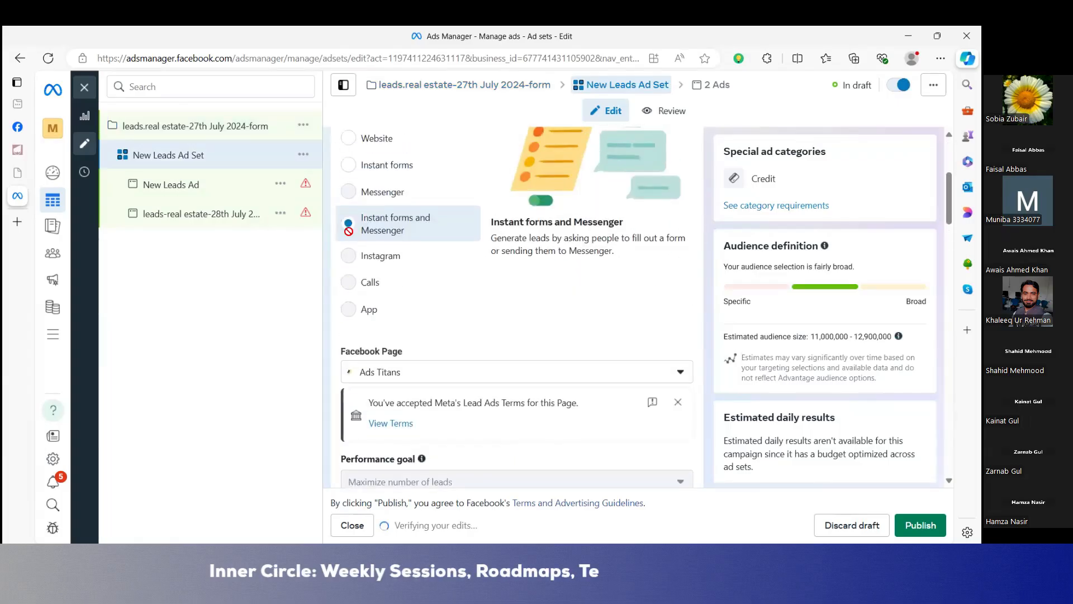
{"action": "scroll", "coordinate": [349, 190], "scroll_direction": "down", "scroll_amount": 3}
{"action": "scroll", "coordinate": [348, 182], "scroll_direction": "up", "scroll_amount": 3}
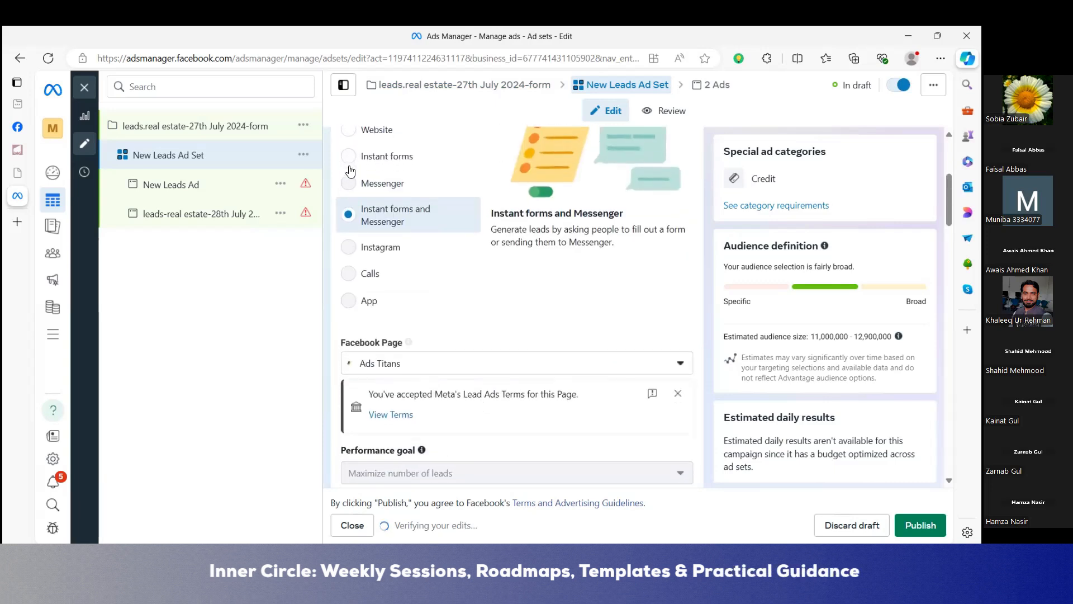
{"action": "left_click", "coordinate": [386, 161]}
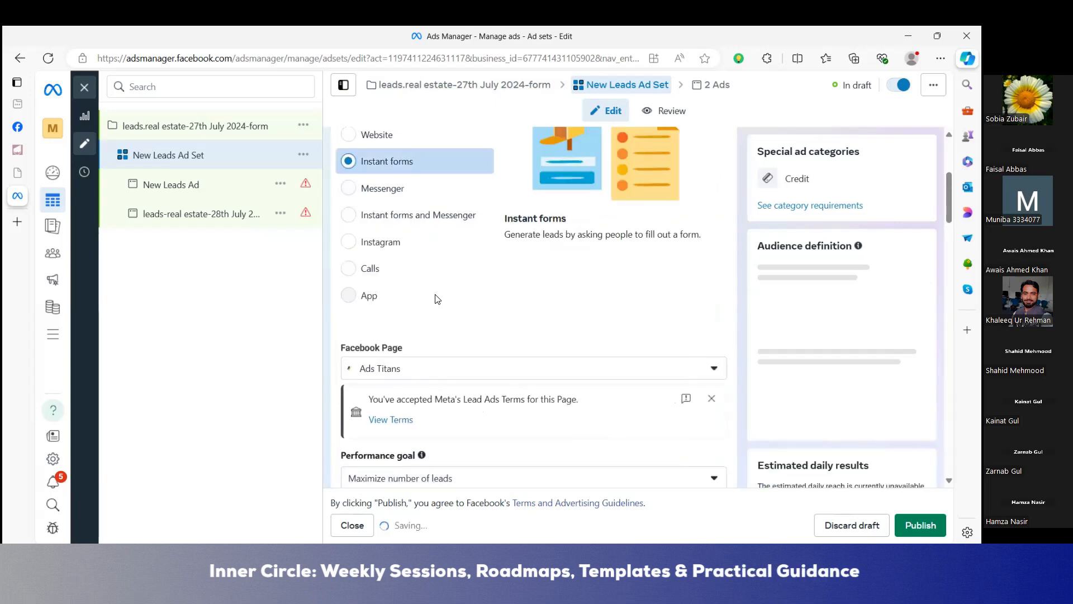
Examine the ad set's Facebook Page, cost per result goal and available performance goal options
{"action": "scroll", "coordinate": [526, 260], "scroll_direction": "down", "scroll_amount": 3}
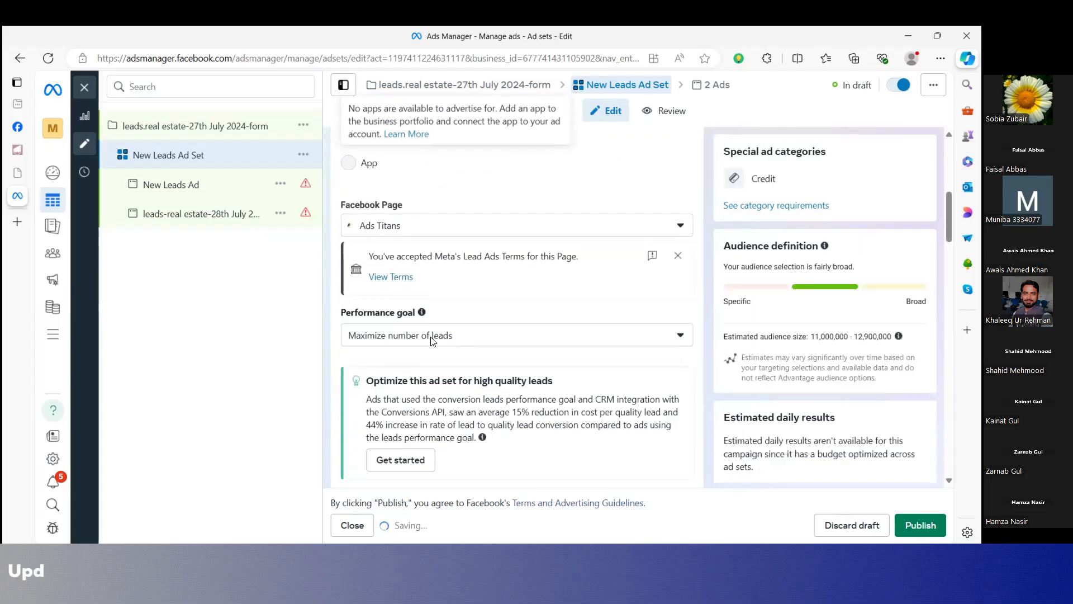
{"action": "scroll", "coordinate": [431, 339], "scroll_direction": "down", "scroll_amount": 3}
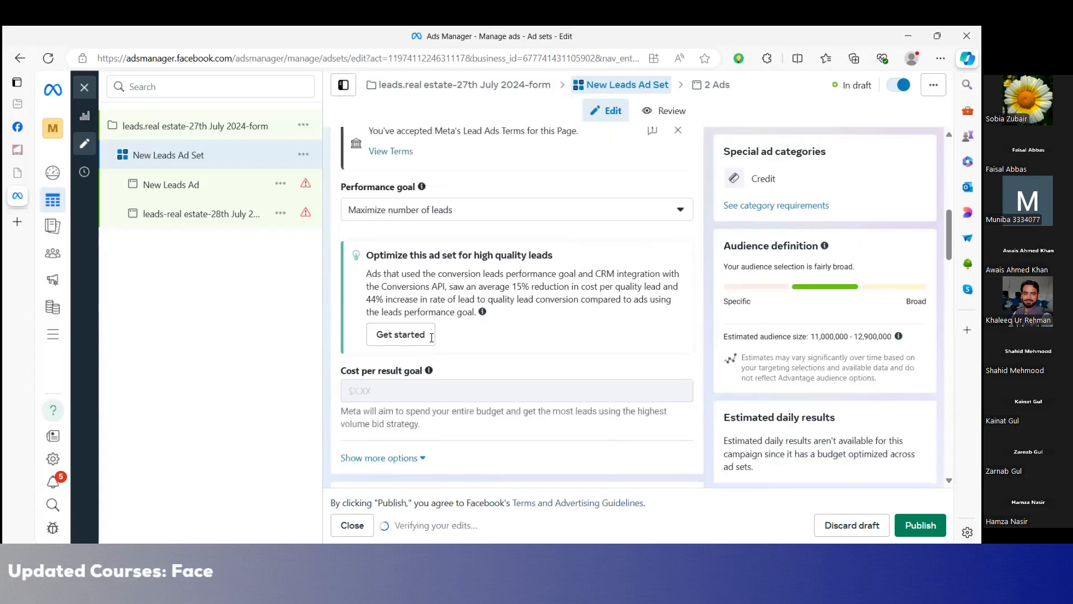
{"action": "scroll", "coordinate": [432, 341], "scroll_direction": "up", "scroll_amount": 1}
{"action": "scroll", "coordinate": [434, 338], "scroll_direction": "down", "scroll_amount": 1}
{"action": "scroll", "coordinate": [456, 224], "scroll_direction": "down", "scroll_amount": 1}
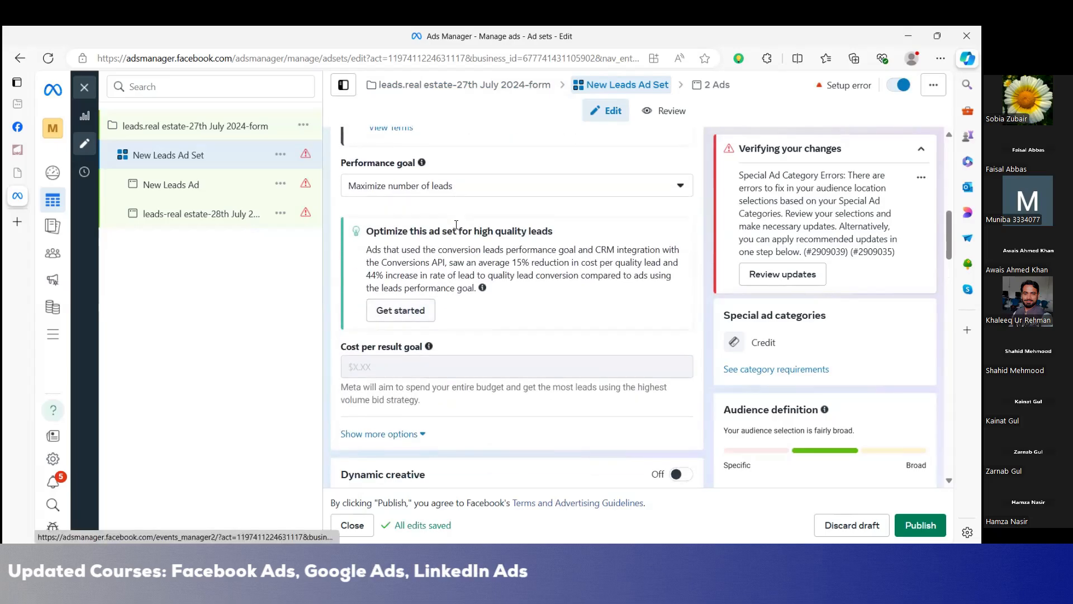
{"action": "scroll", "coordinate": [665, 190], "scroll_direction": "down", "scroll_amount": 2}
{"action": "scroll", "coordinate": [683, 179], "scroll_direction": "down", "scroll_amount": 1}
{"action": "scroll", "coordinate": [683, 179], "scroll_direction": "up", "scroll_amount": 2}
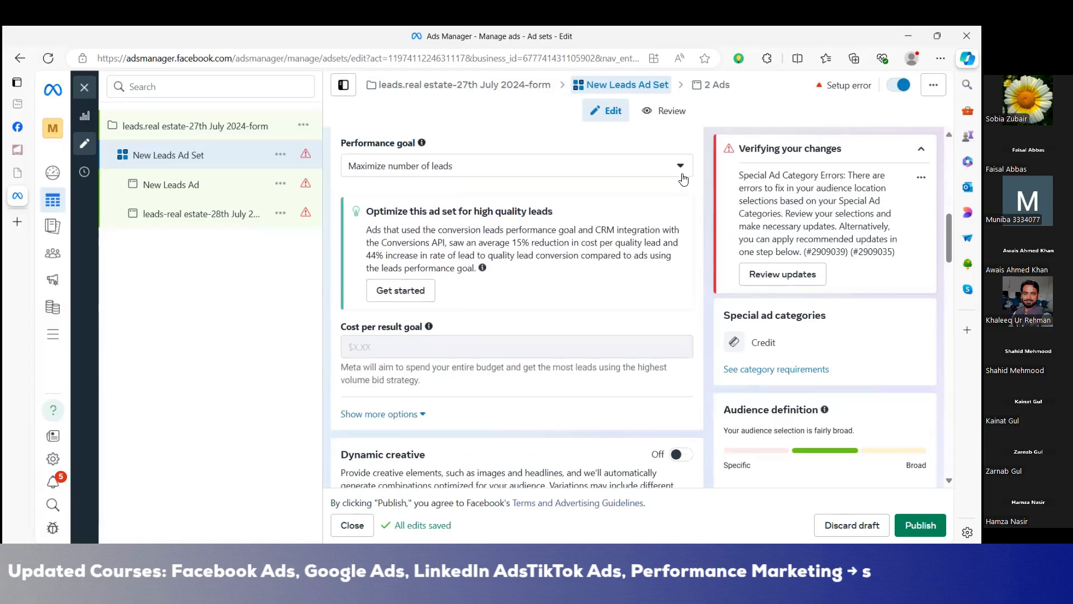
{"action": "left_click", "coordinate": [681, 171]}
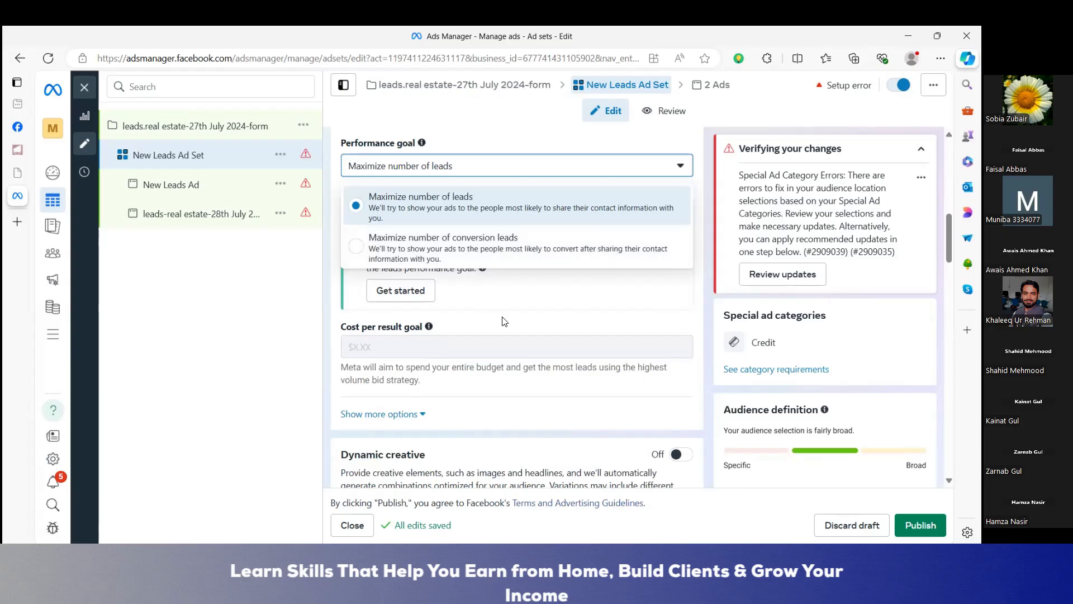
Review the ad set's dynamic creative, budget and schedule, custom audience and location settings
{"action": "scroll", "coordinate": [537, 305], "scroll_direction": "down", "scroll_amount": 4}
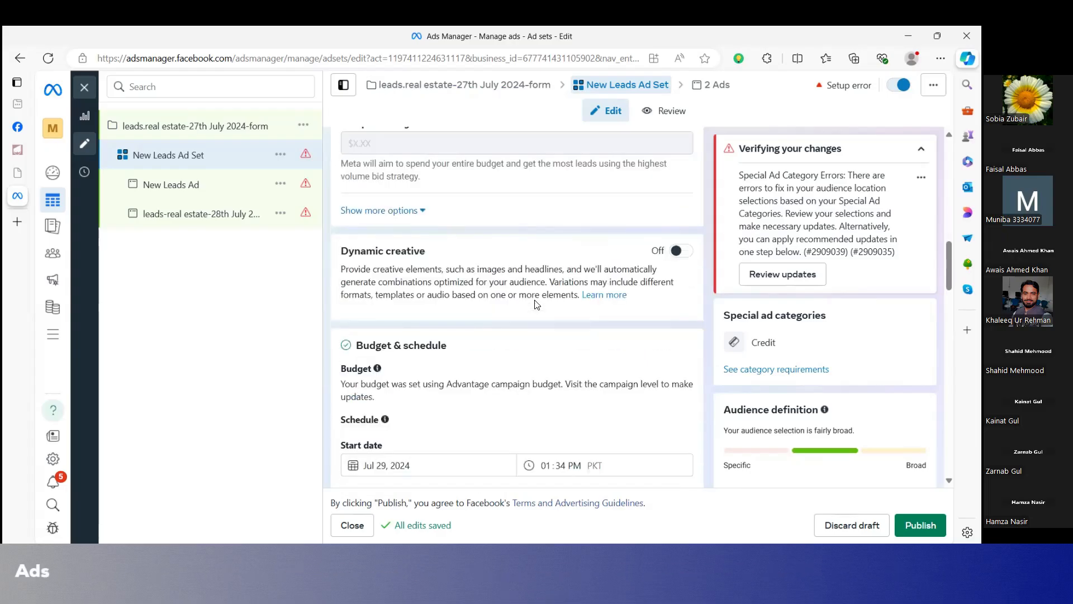
{"action": "scroll", "coordinate": [537, 305], "scroll_direction": "down", "scroll_amount": 8}
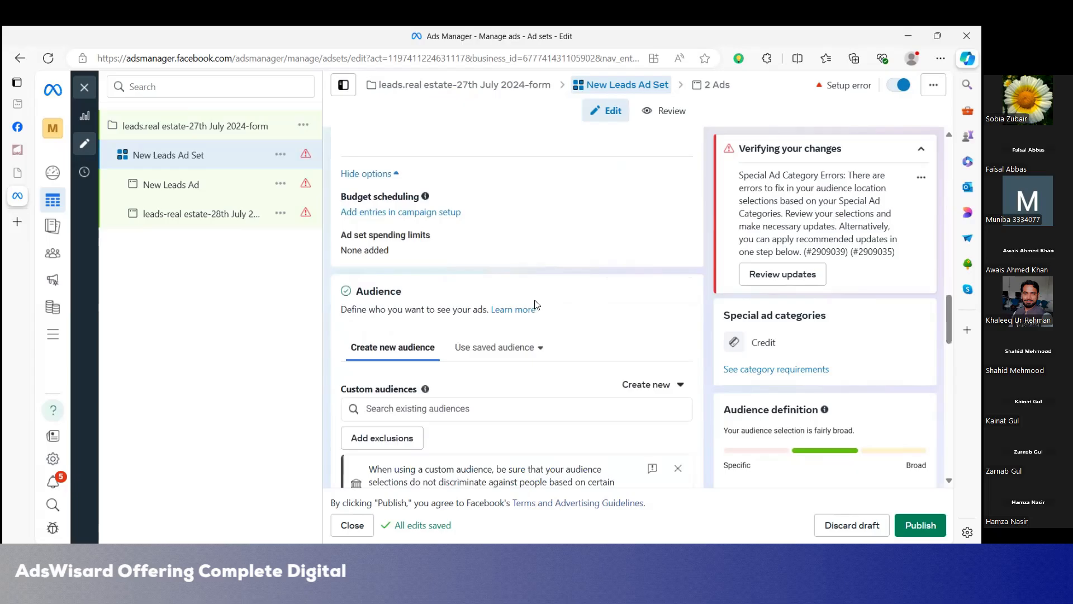
{"action": "scroll", "coordinate": [537, 305], "scroll_direction": "down", "scroll_amount": 6}
{"action": "scroll", "coordinate": [537, 305], "scroll_direction": "up", "scroll_amount": 1}
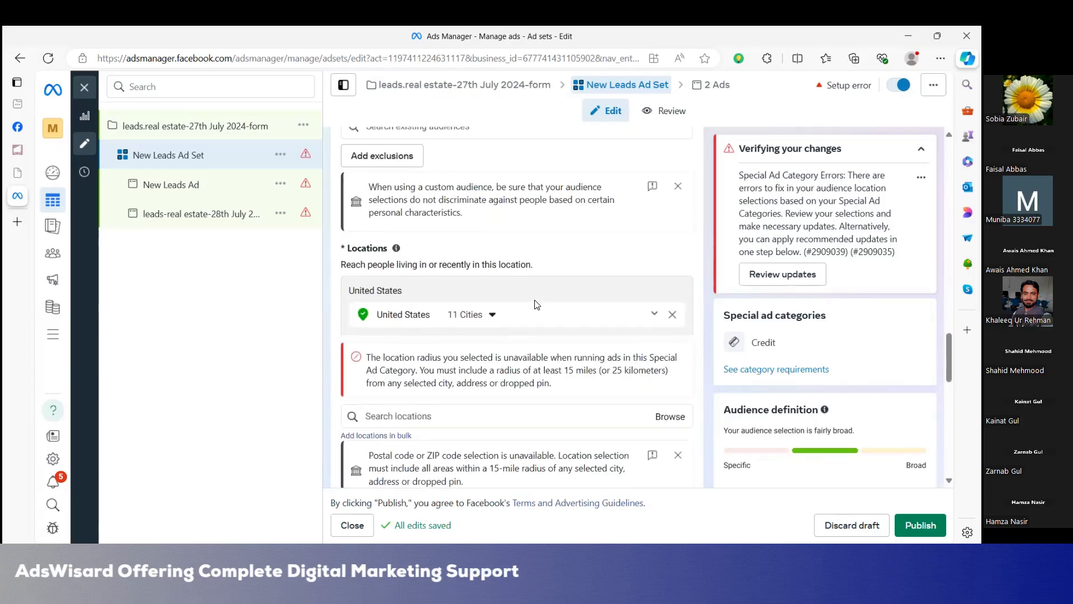
{"action": "scroll", "coordinate": [536, 304], "scroll_direction": "up", "scroll_amount": 1}
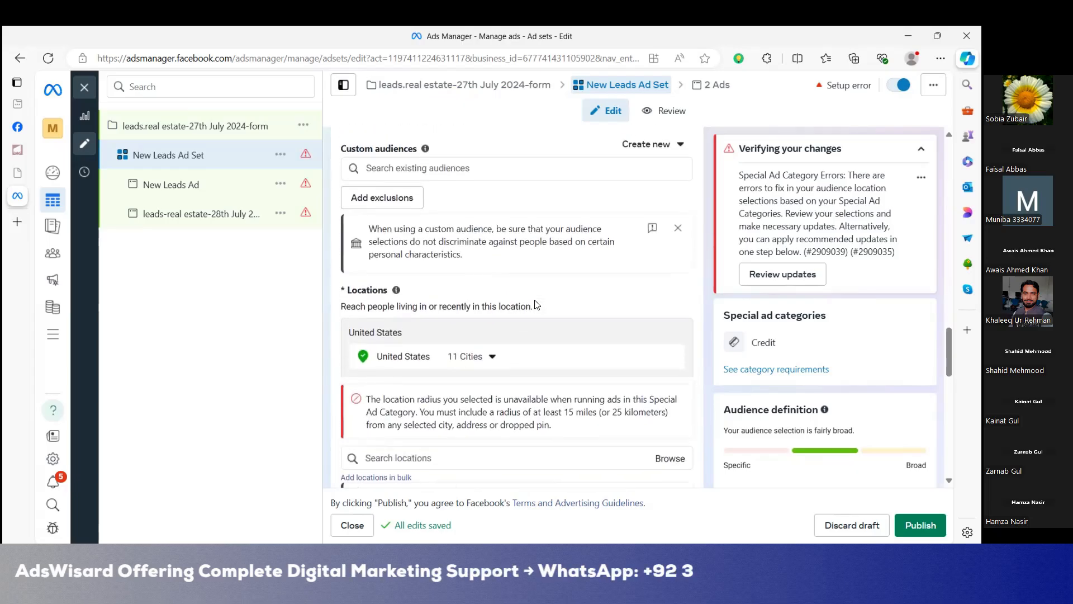
Inspect the population range and full list of United States cities included in the ad set's location targeting
{"action": "scroll", "coordinate": [537, 305], "scroll_direction": "down", "scroll_amount": 2}
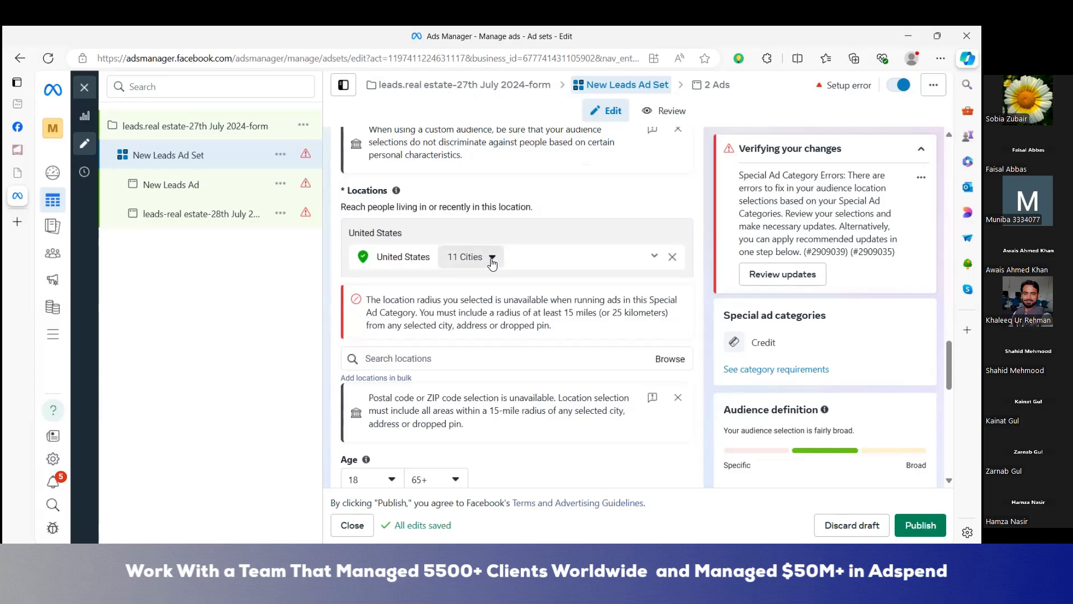
{"action": "left_click", "coordinate": [492, 258]}
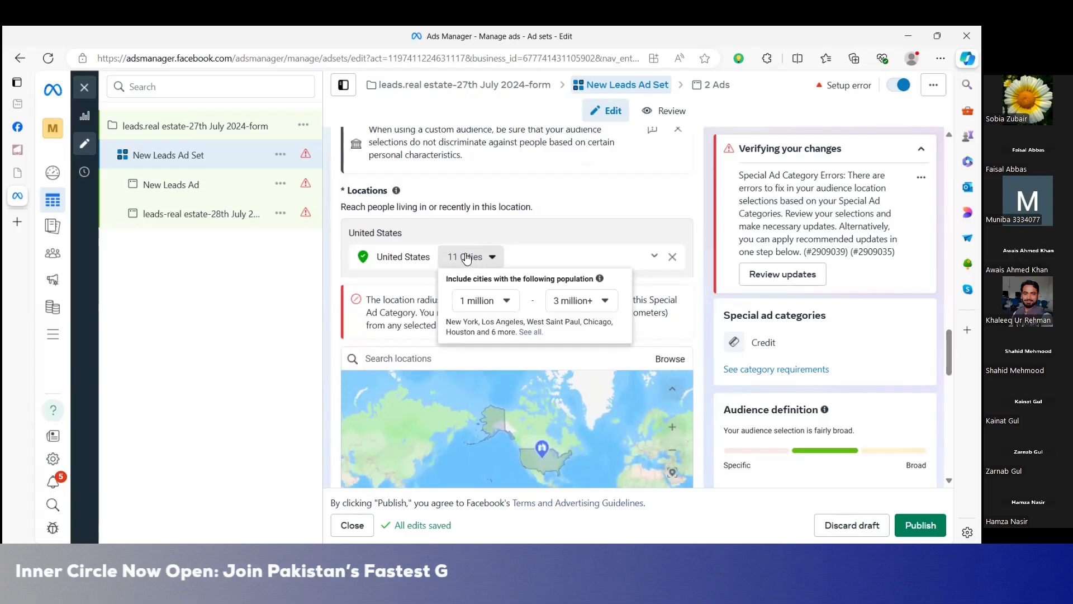
{"action": "left_click", "coordinate": [467, 259]}
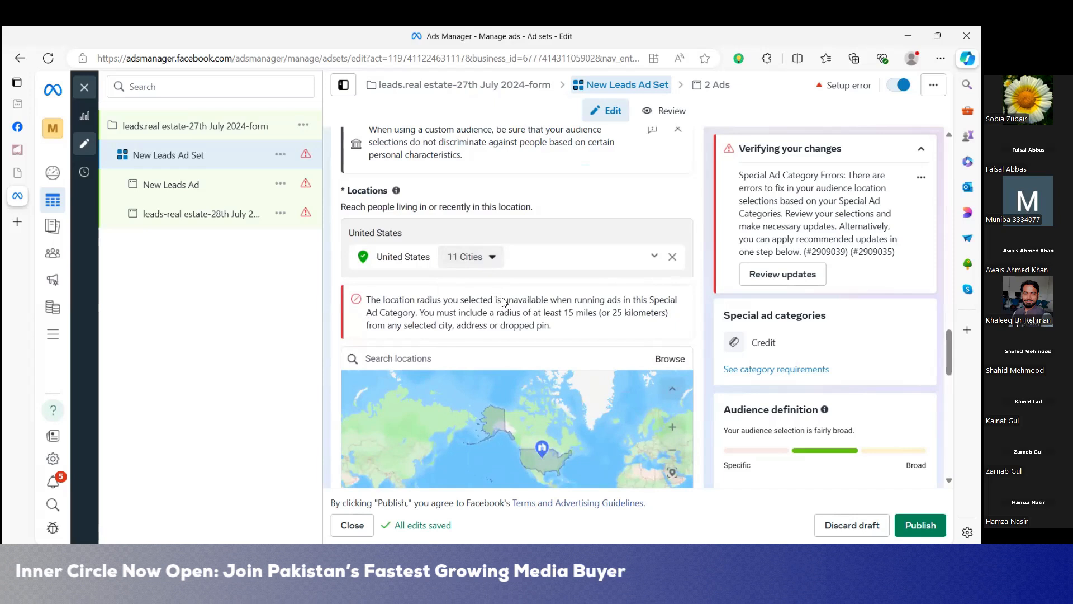
{"action": "left_click", "coordinate": [490, 264]}
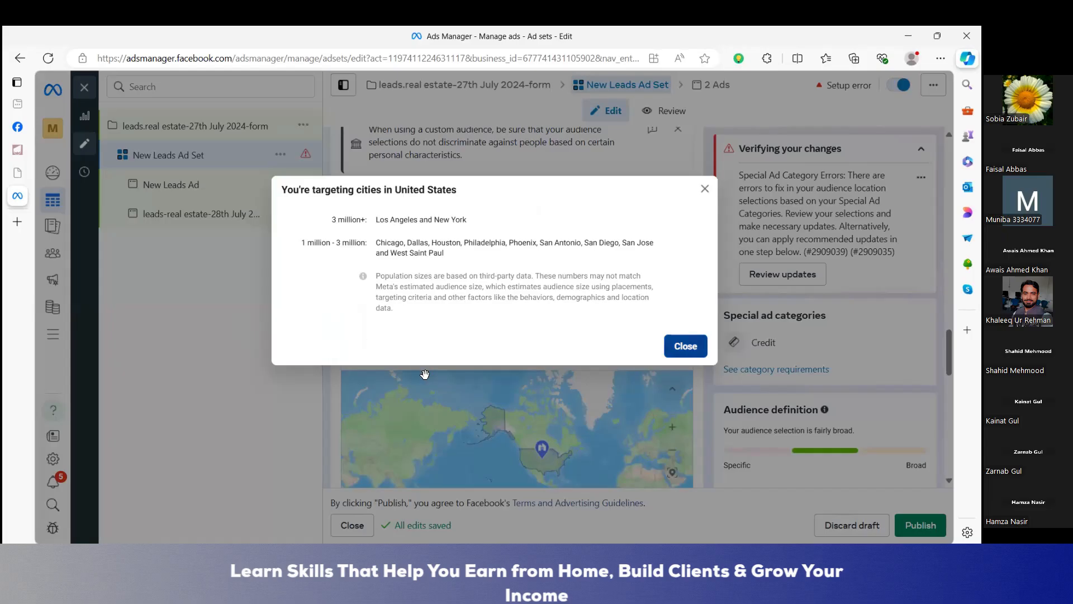
{"action": "key", "text": "Escape"}
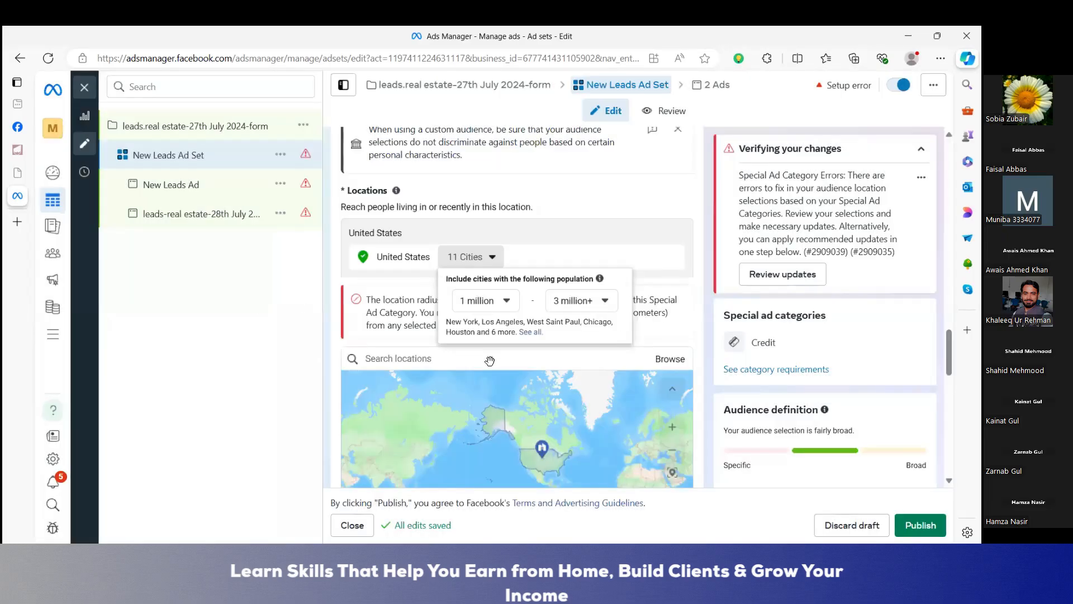
{"action": "scroll", "coordinate": [547, 391], "scroll_direction": "down", "scroll_amount": 1}
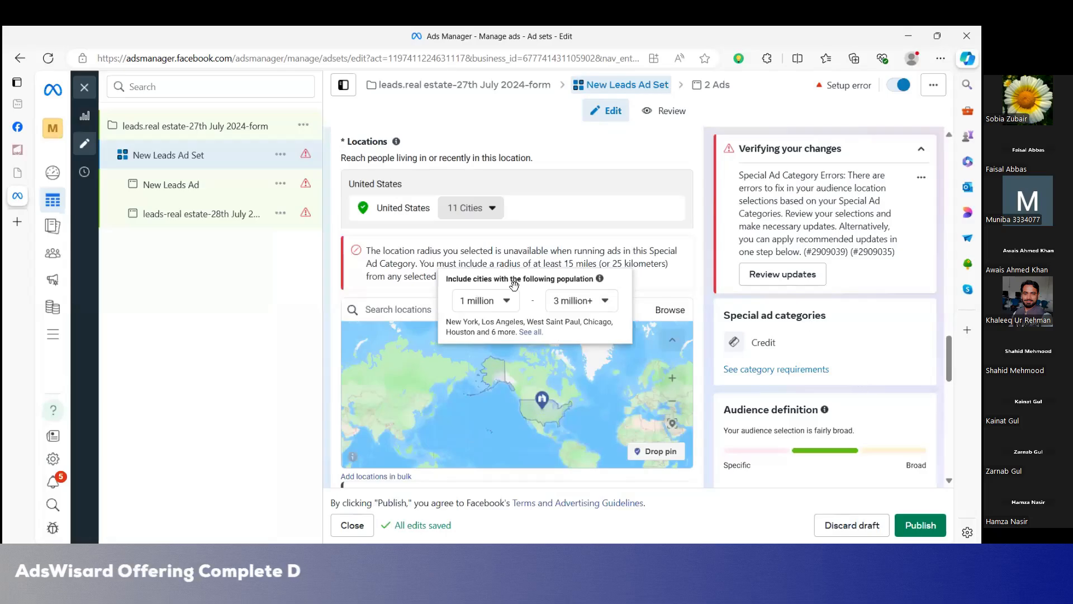
{"action": "scroll", "coordinate": [522, 231], "scroll_direction": "down", "scroll_amount": 1}
{"action": "left_click_drag", "start_coordinate": [522, 231], "coordinate": [521, 226]}
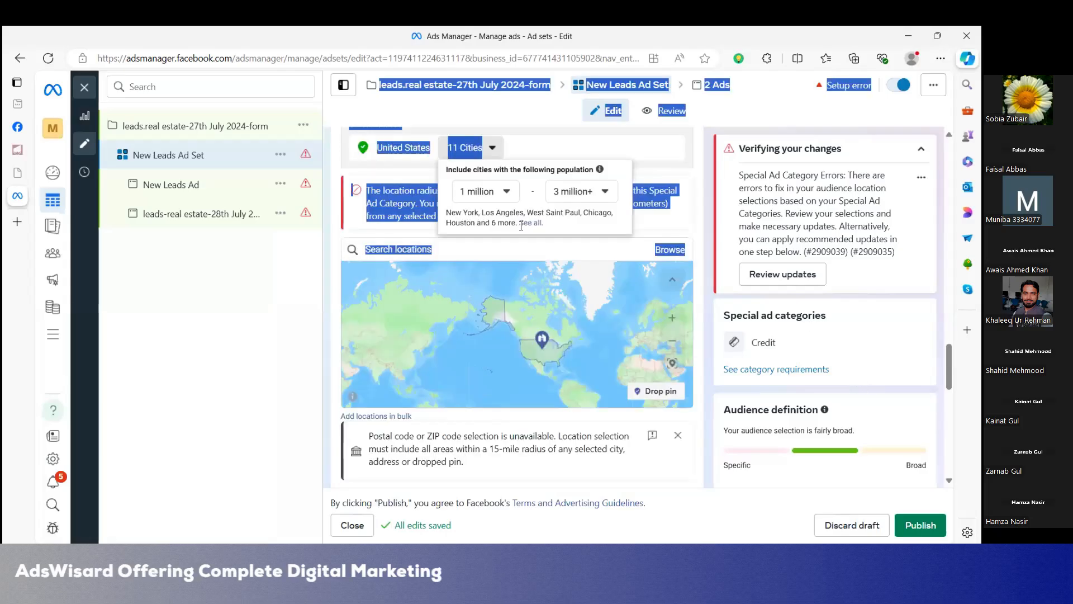
{"action": "left_click", "coordinate": [509, 225]}
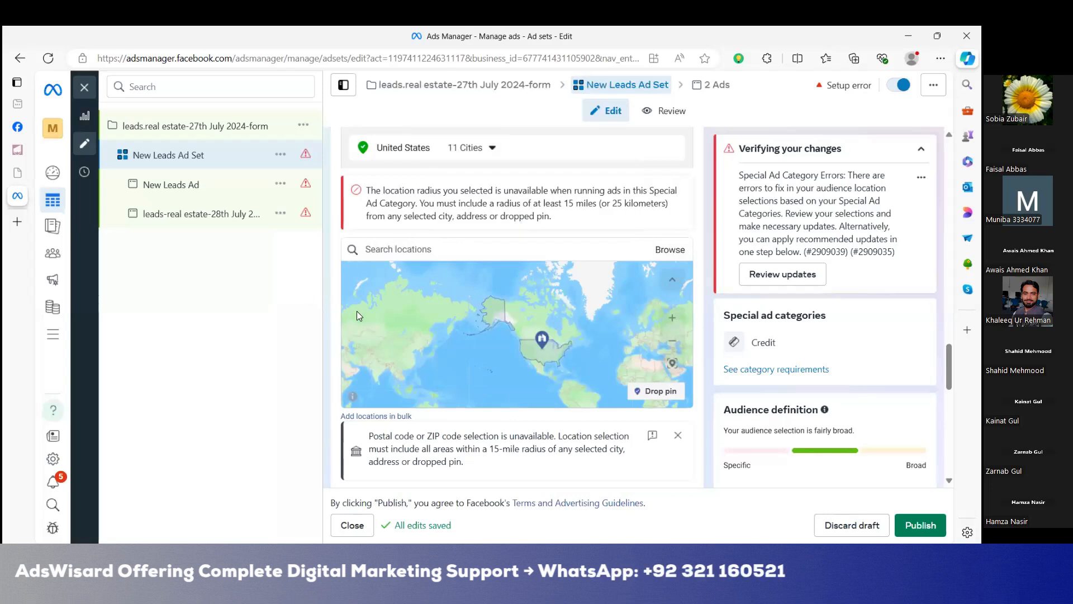
Examine the audience's age and gender settings and look through the interests included in its detailed targeting
{"action": "scroll", "coordinate": [393, 333], "scroll_direction": "down", "scroll_amount": 5}
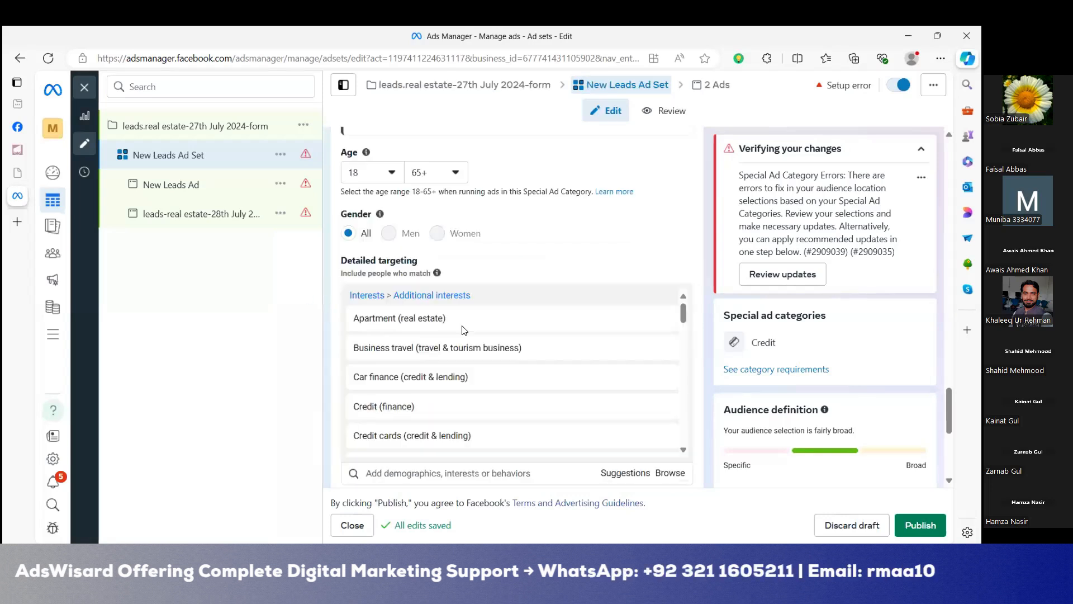
{"action": "scroll", "coordinate": [466, 329], "scroll_direction": "up", "scroll_amount": 1}
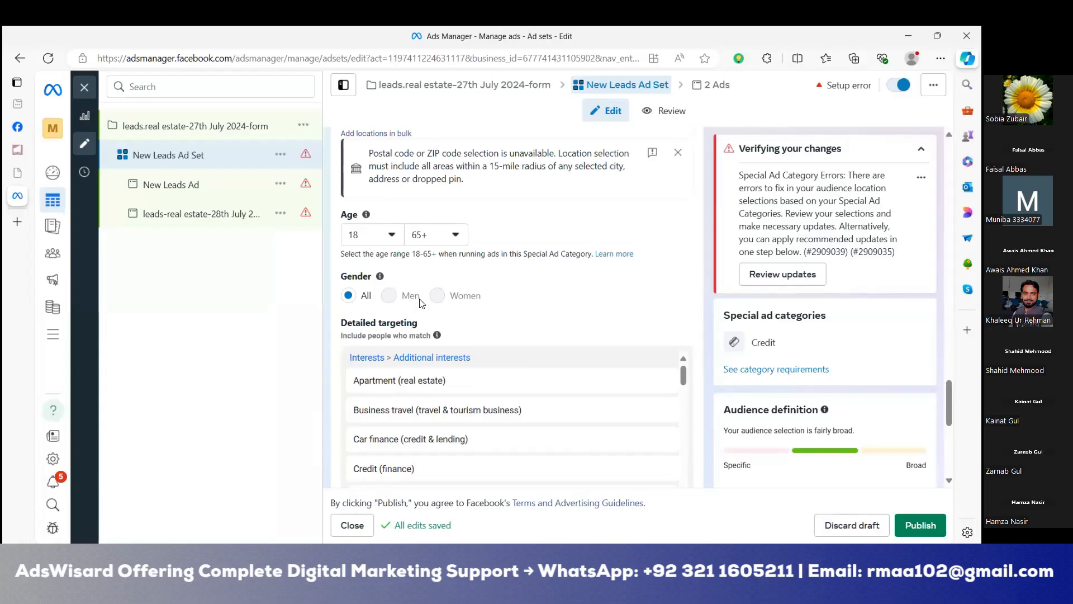
{"action": "scroll", "coordinate": [441, 299], "scroll_direction": "down", "scroll_amount": 2}
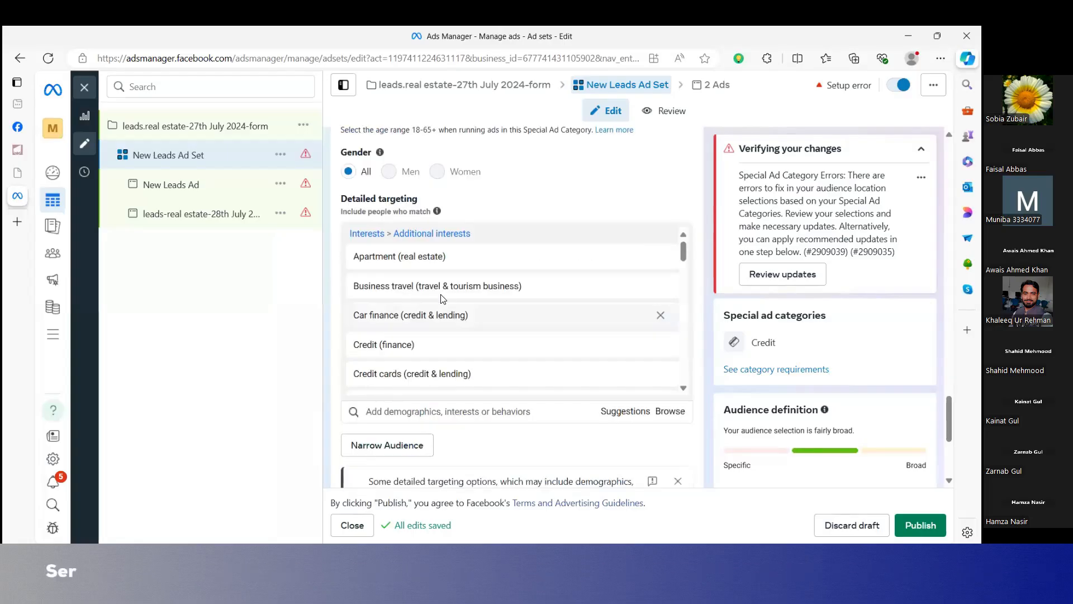
{"action": "mouse_move", "coordinate": [450, 289]}
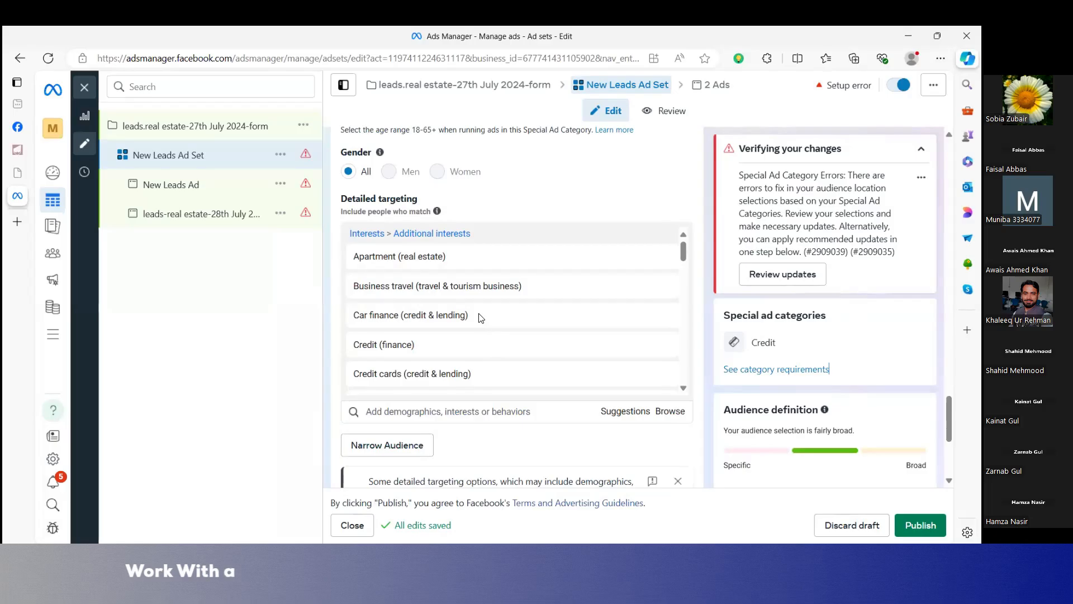
{"action": "mouse_move", "coordinate": [482, 318]}
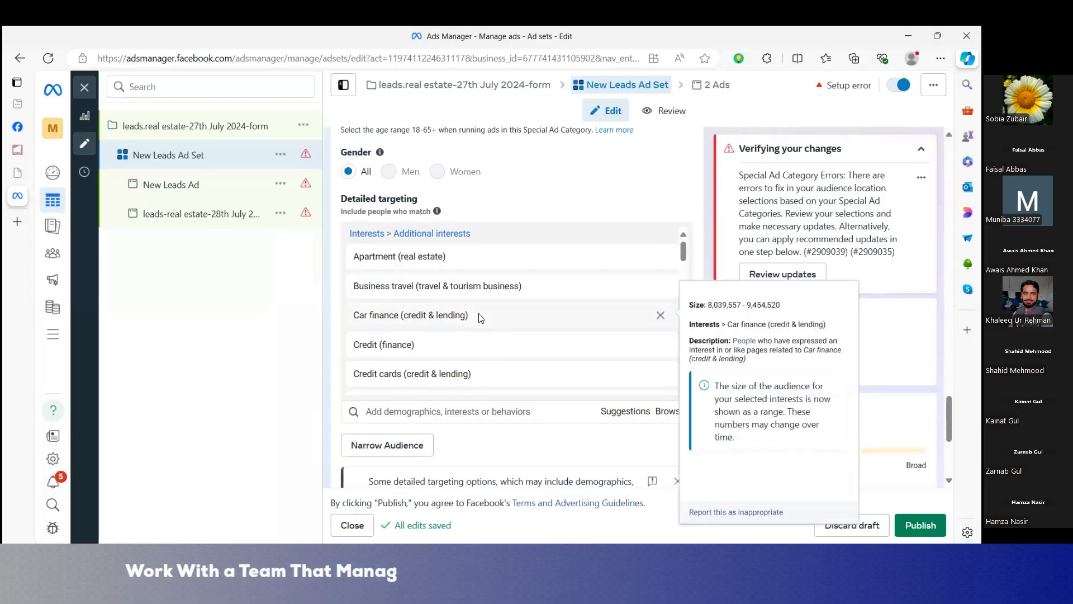
{"action": "scroll", "coordinate": [481, 318], "scroll_direction": "down", "scroll_amount": 1}
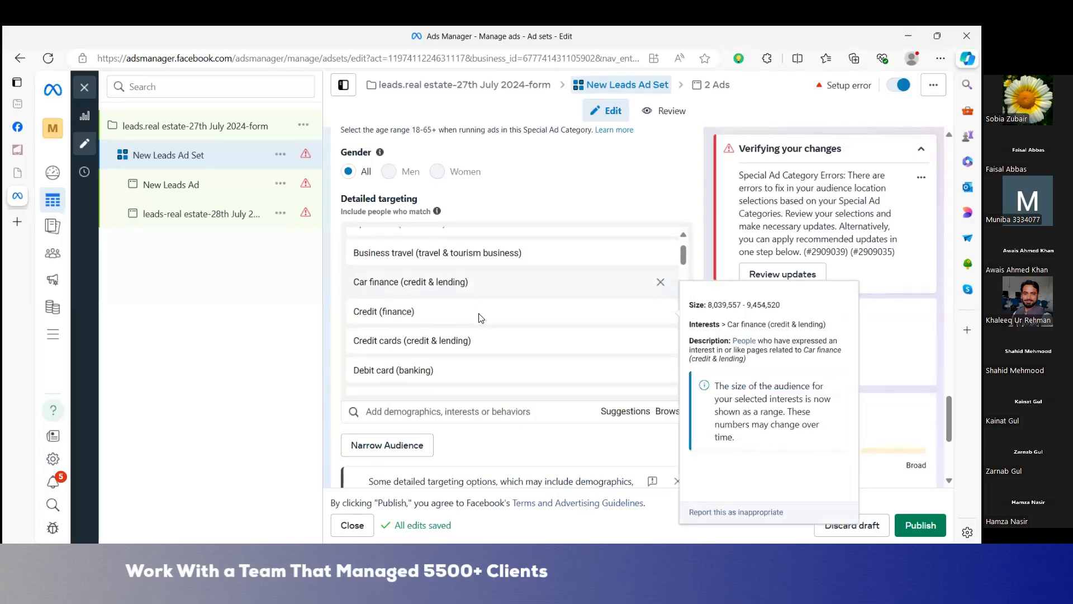
{"action": "scroll", "coordinate": [481, 318], "scroll_direction": "down", "scroll_amount": 3}
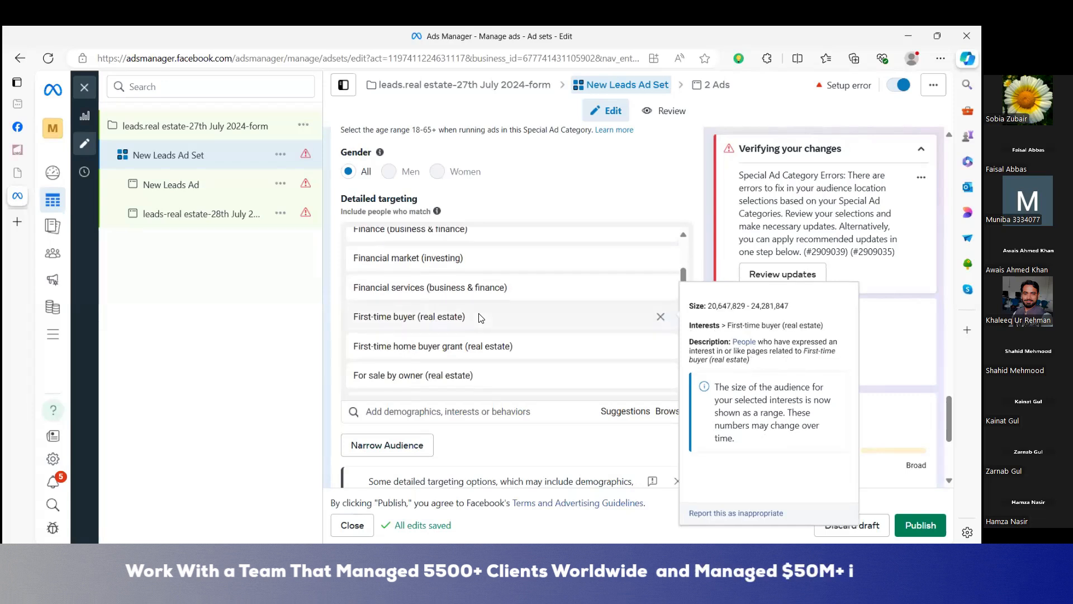
{"action": "scroll", "coordinate": [482, 318], "scroll_direction": "down", "scroll_amount": 2}
{"action": "scroll", "coordinate": [482, 318], "scroll_direction": "up", "scroll_amount": 4}
{"action": "scroll", "coordinate": [481, 318], "scroll_direction": "up", "scroll_amount": 3}
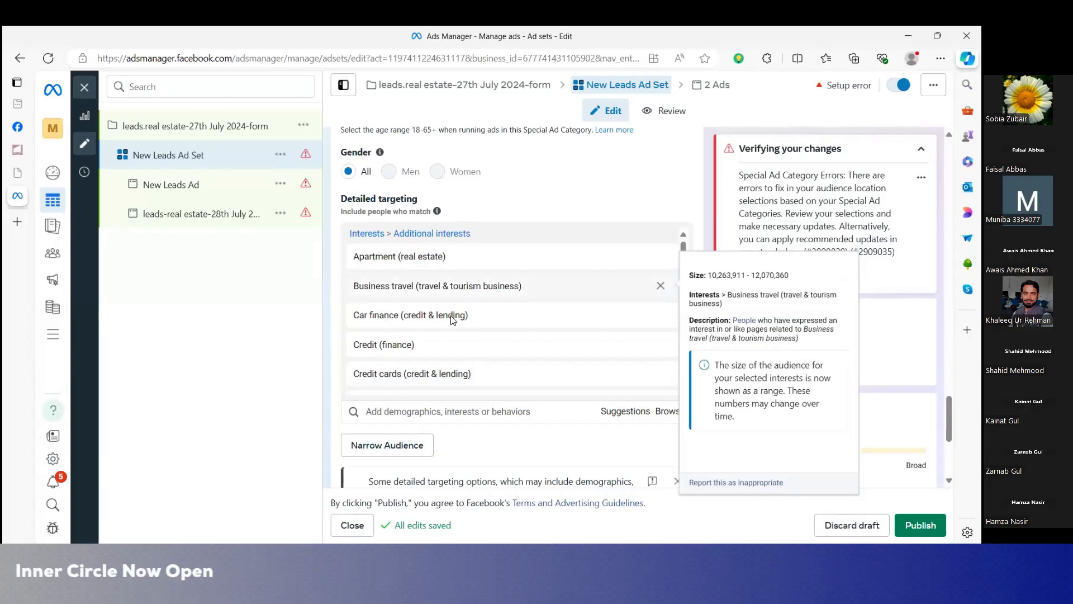
Read through the detailed targeting list from the travel and credit interests down to the last real estate entries
{"action": "scroll", "coordinate": [423, 309], "scroll_direction": "down", "scroll_amount": 1}
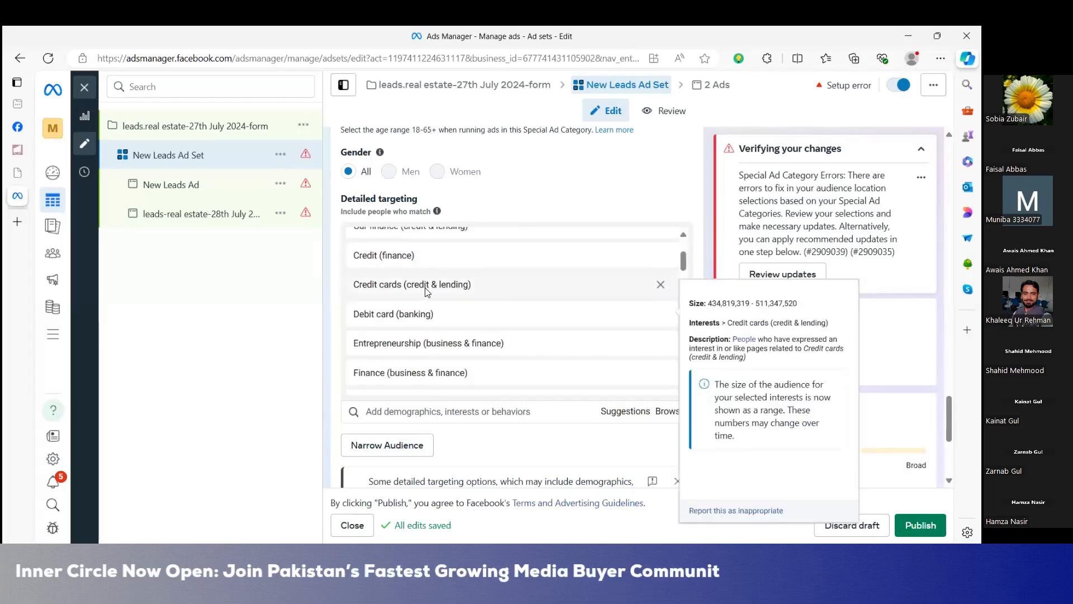
{"action": "scroll", "coordinate": [416, 296], "scroll_direction": "down", "scroll_amount": 1}
{"action": "scroll", "coordinate": [411, 266], "scroll_direction": "down", "scroll_amount": 1}
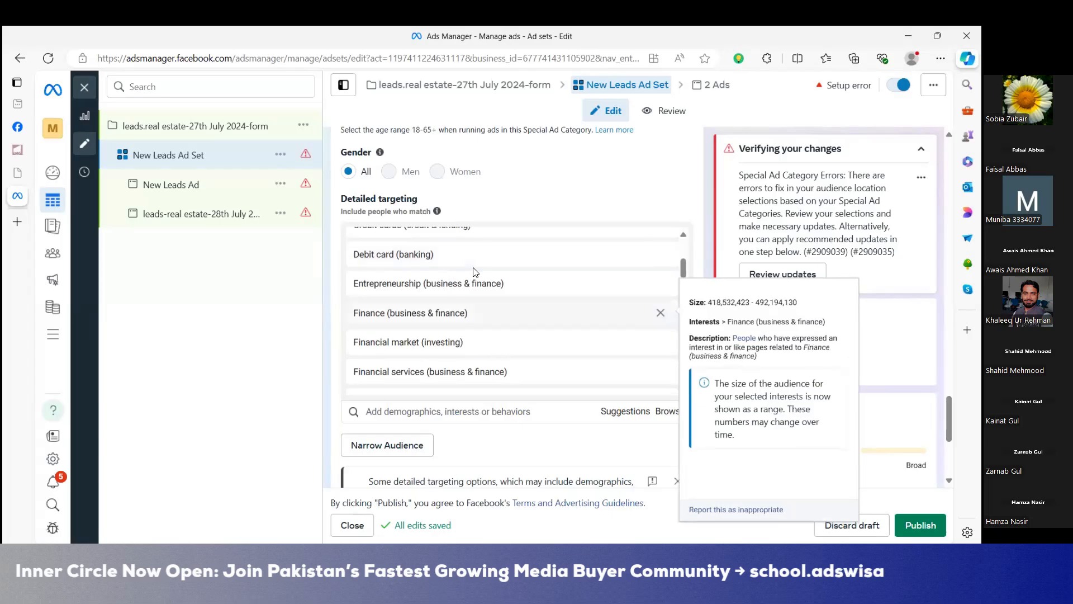
{"action": "scroll", "coordinate": [474, 272], "scroll_direction": "down", "scroll_amount": 1}
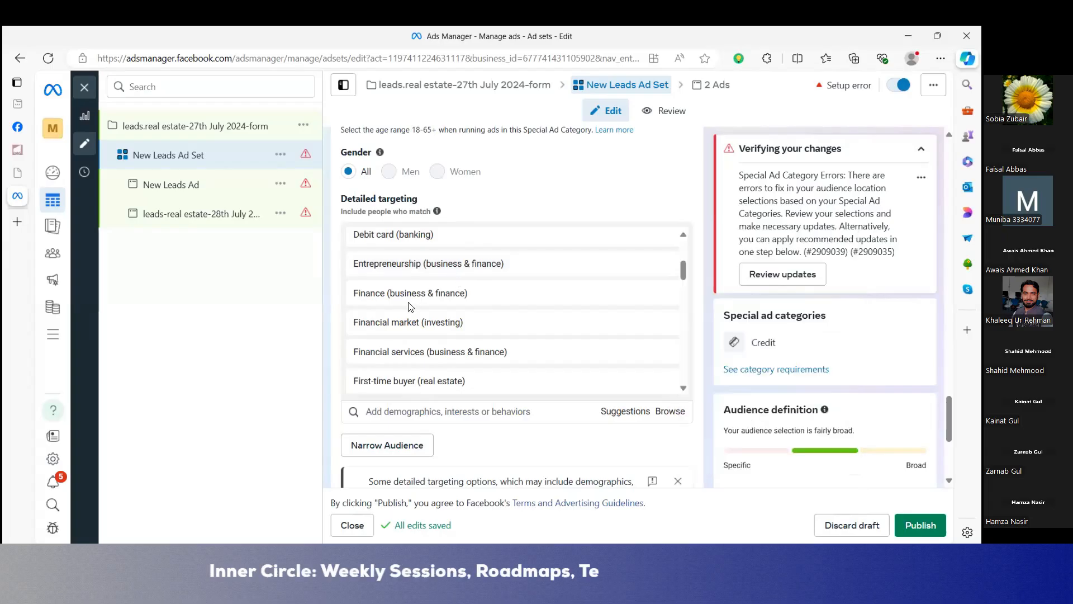
{"action": "mouse_move", "coordinate": [411, 306]}
{"action": "scroll", "coordinate": [411, 306], "scroll_direction": "down", "scroll_amount": 3}
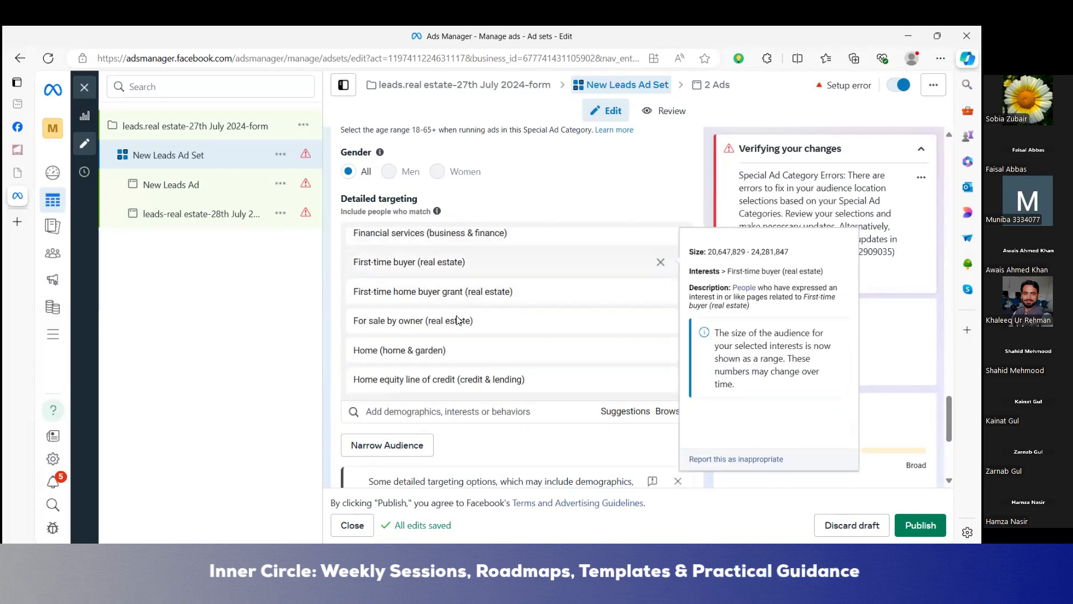
{"action": "scroll", "coordinate": [453, 316], "scroll_direction": "down", "scroll_amount": 2}
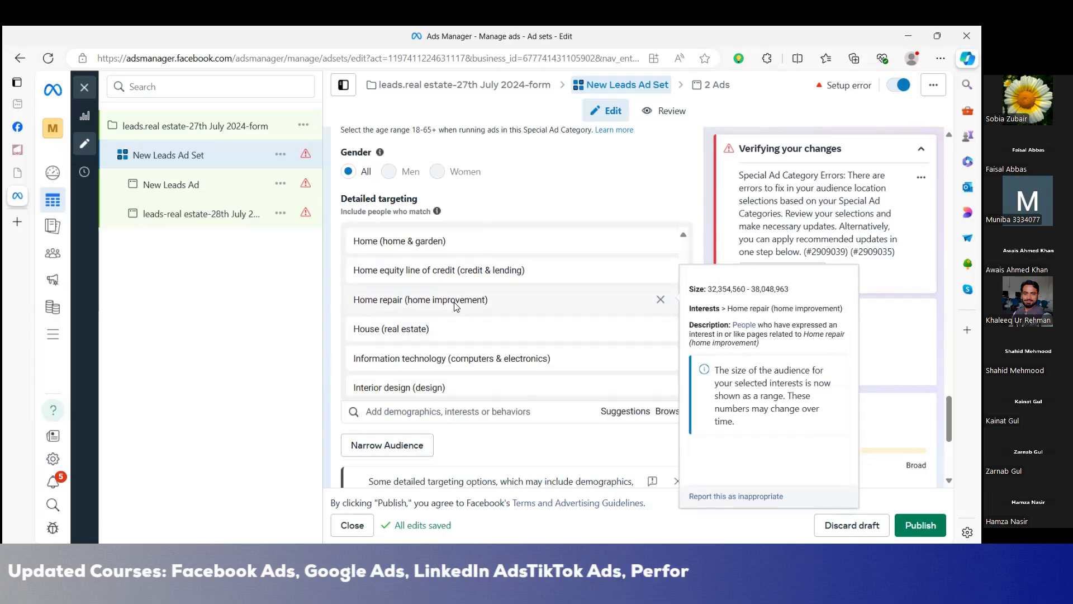
{"action": "scroll", "coordinate": [454, 304], "scroll_direction": "down", "scroll_amount": 3}
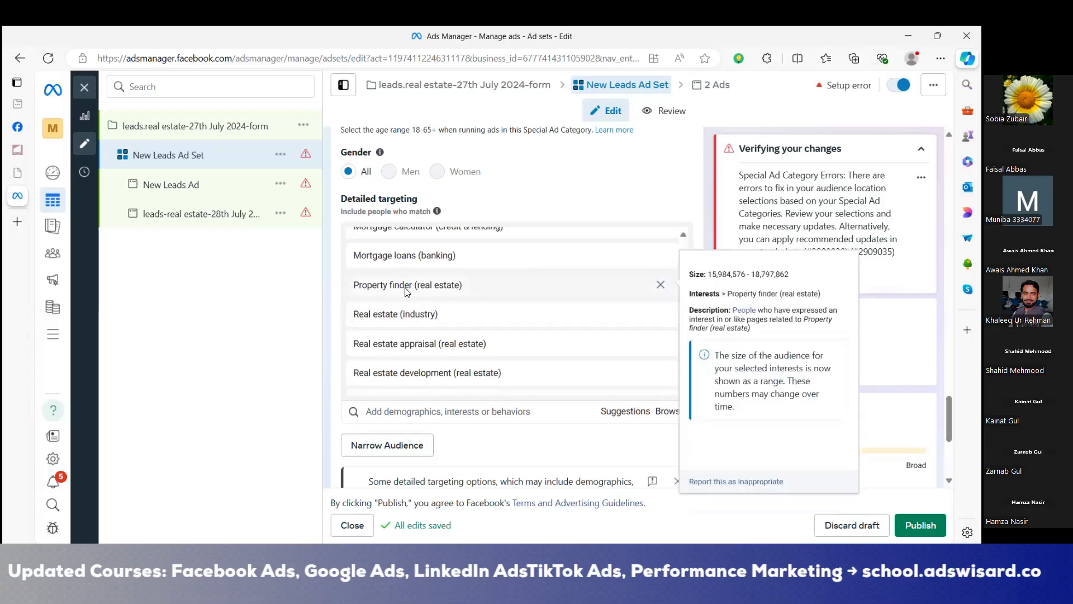
{"action": "scroll", "coordinate": [406, 289], "scroll_direction": "down", "scroll_amount": 3}
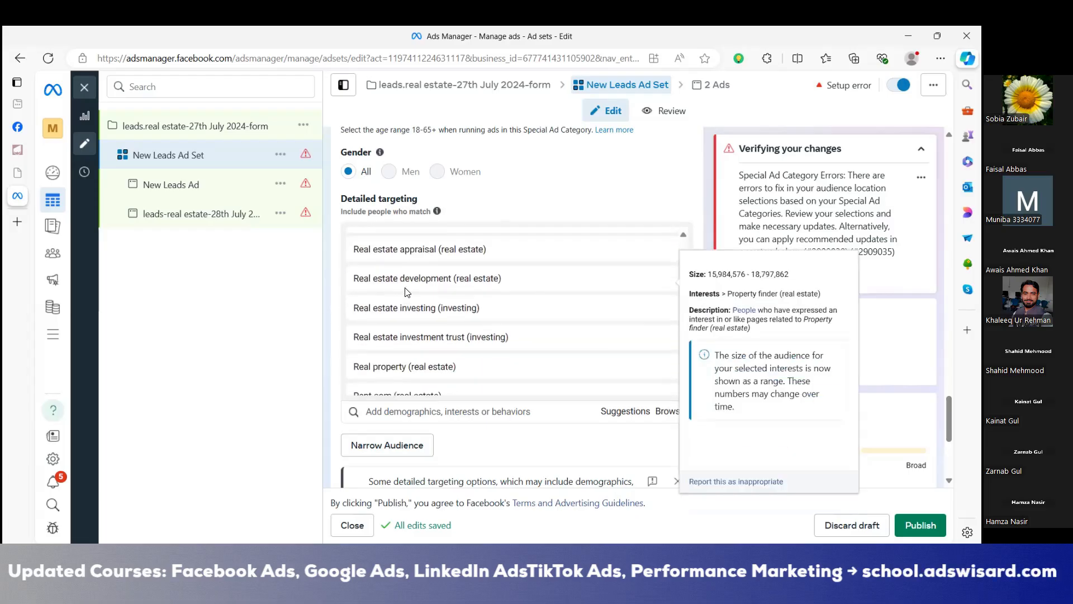
{"action": "scroll", "coordinate": [406, 290], "scroll_direction": "down", "scroll_amount": 3}
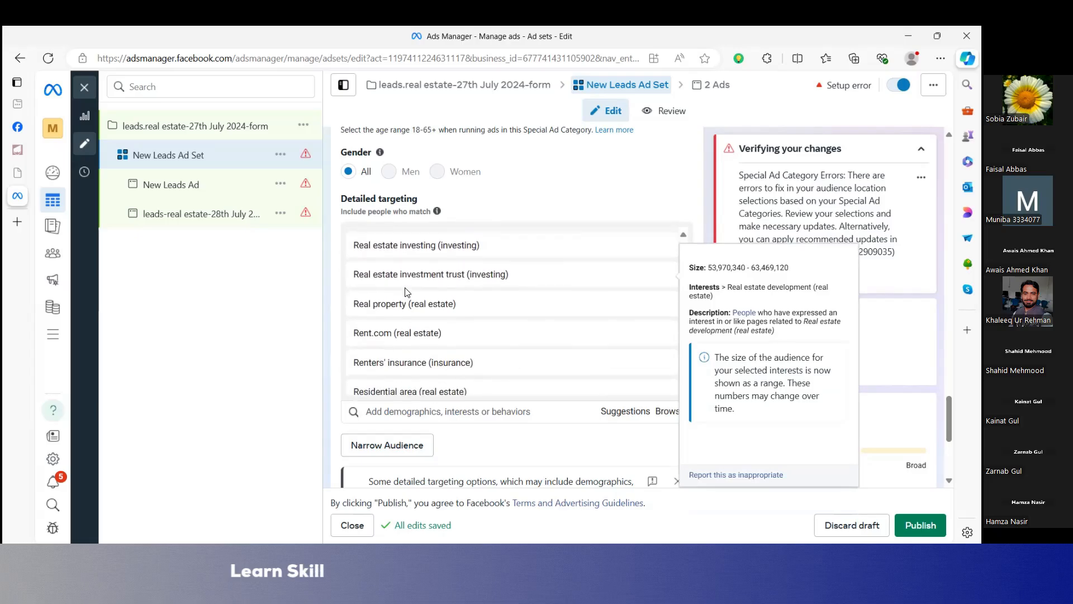
{"action": "scroll", "coordinate": [406, 291], "scroll_direction": "down", "scroll_amount": 1}
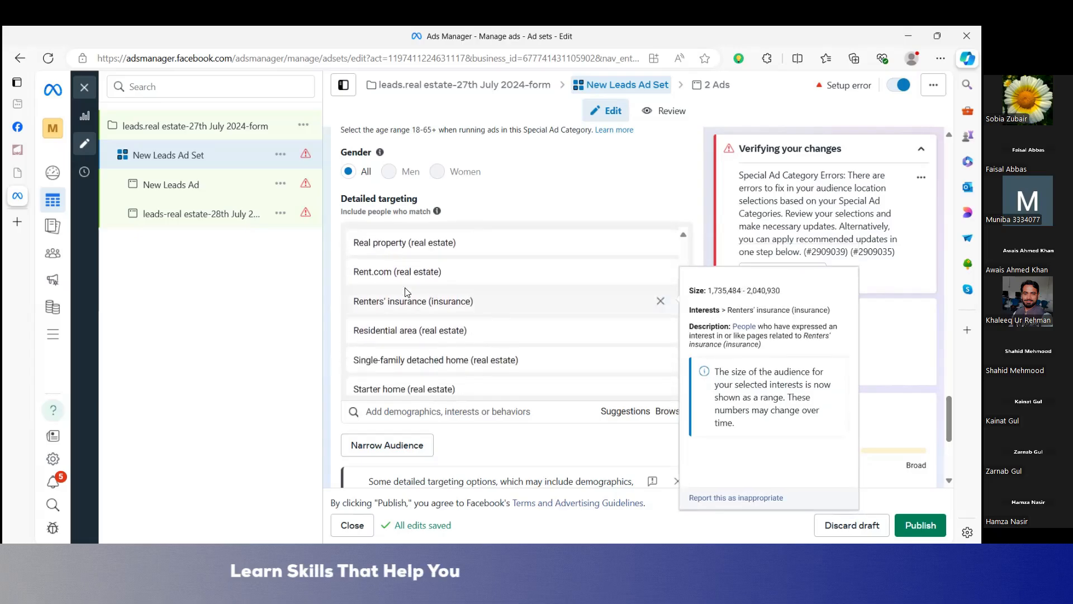
{"action": "scroll", "coordinate": [406, 292], "scroll_direction": "down", "scroll_amount": 2}
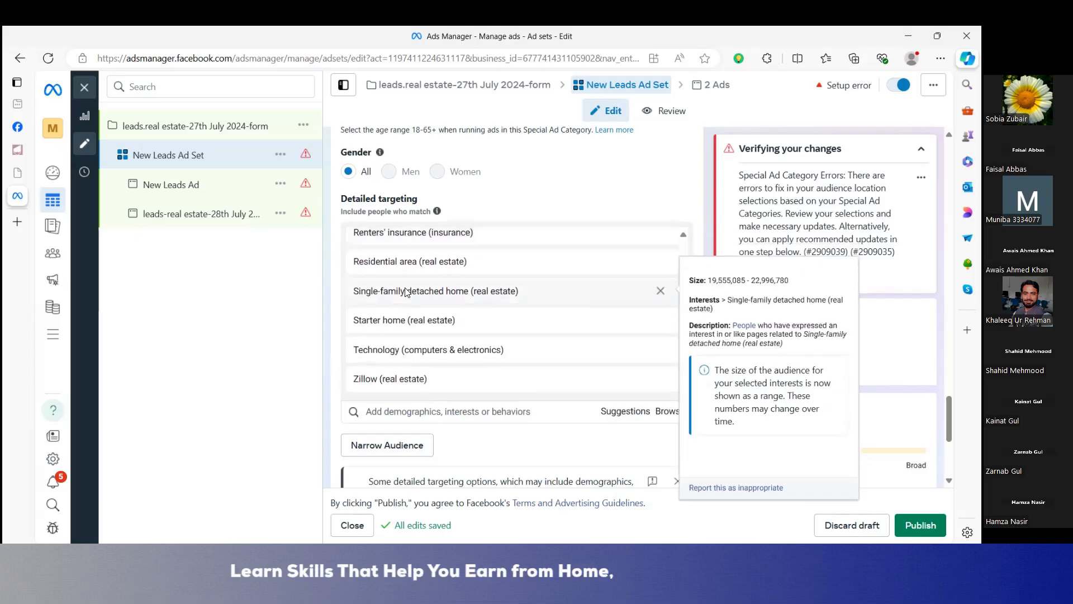
{"action": "scroll", "coordinate": [408, 293], "scroll_direction": "down", "scroll_amount": 2}
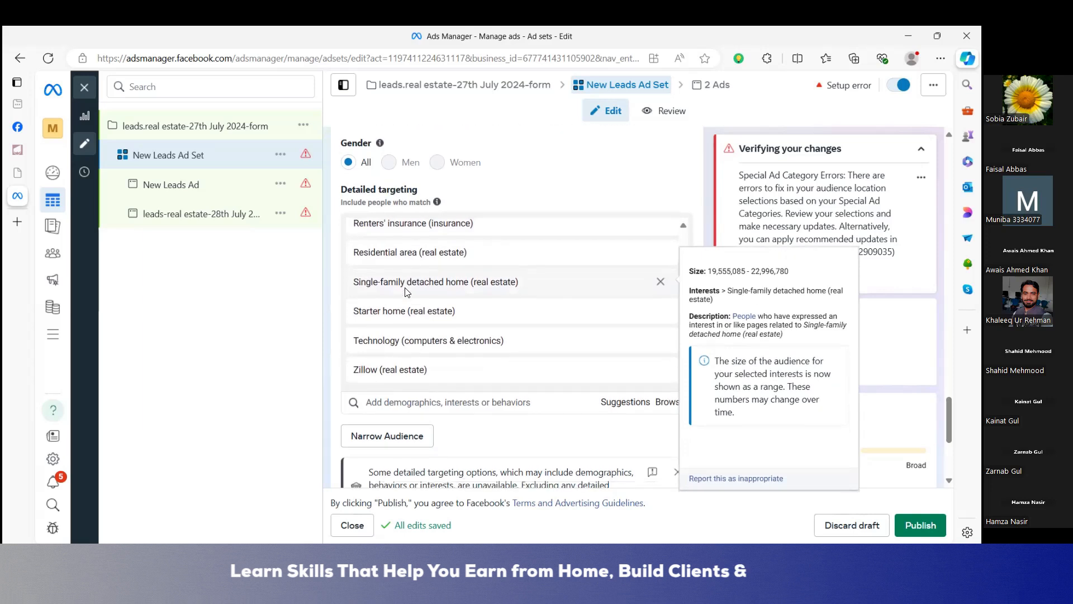
{"action": "scroll", "coordinate": [416, 299], "scroll_direction": "down", "scroll_amount": 1}
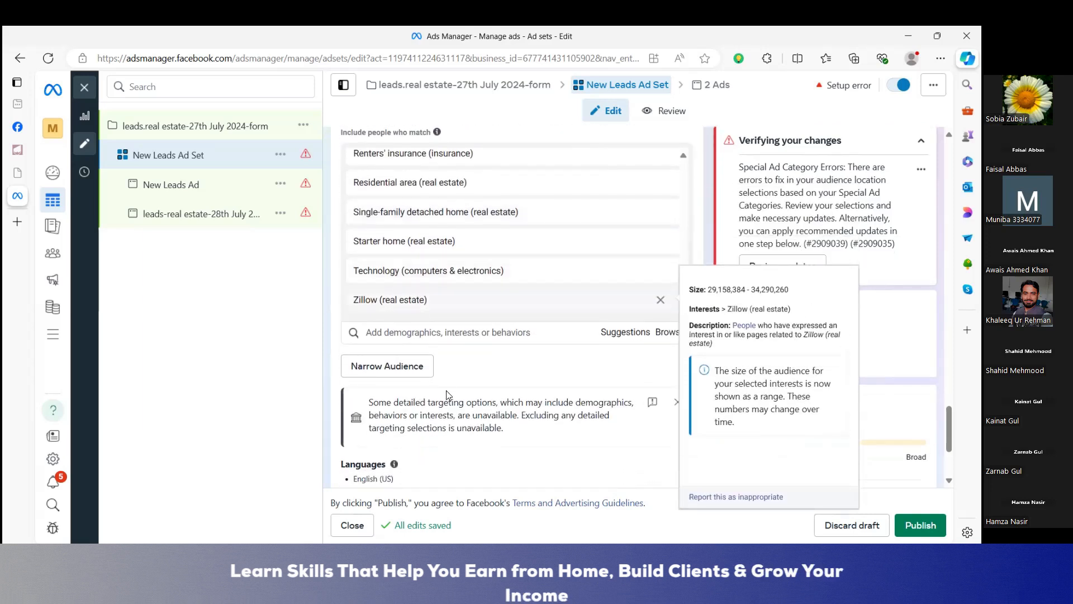
Remove English (US) from the ad set's language targeting
{"action": "scroll", "coordinate": [416, 352], "scroll_direction": "down", "scroll_amount": 5}
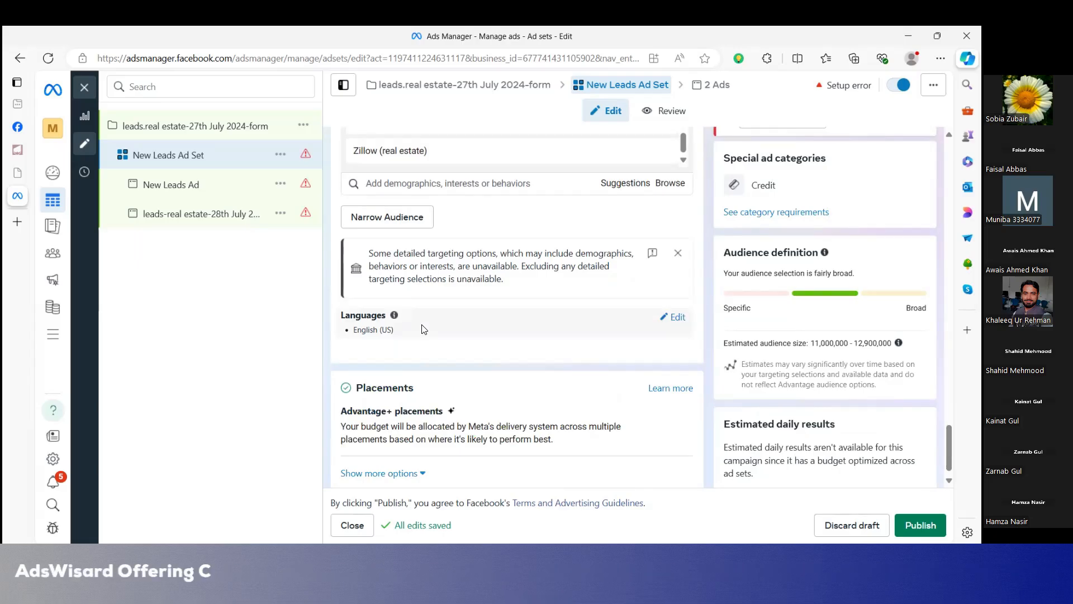
{"action": "left_click", "coordinate": [677, 317]}
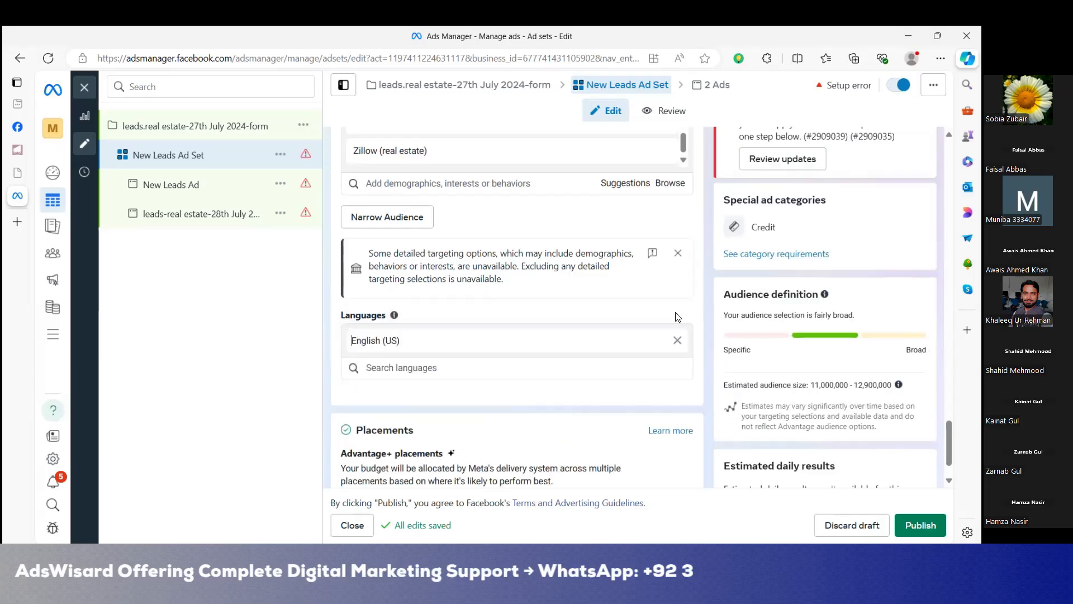
{"action": "left_click", "coordinate": [678, 343]}
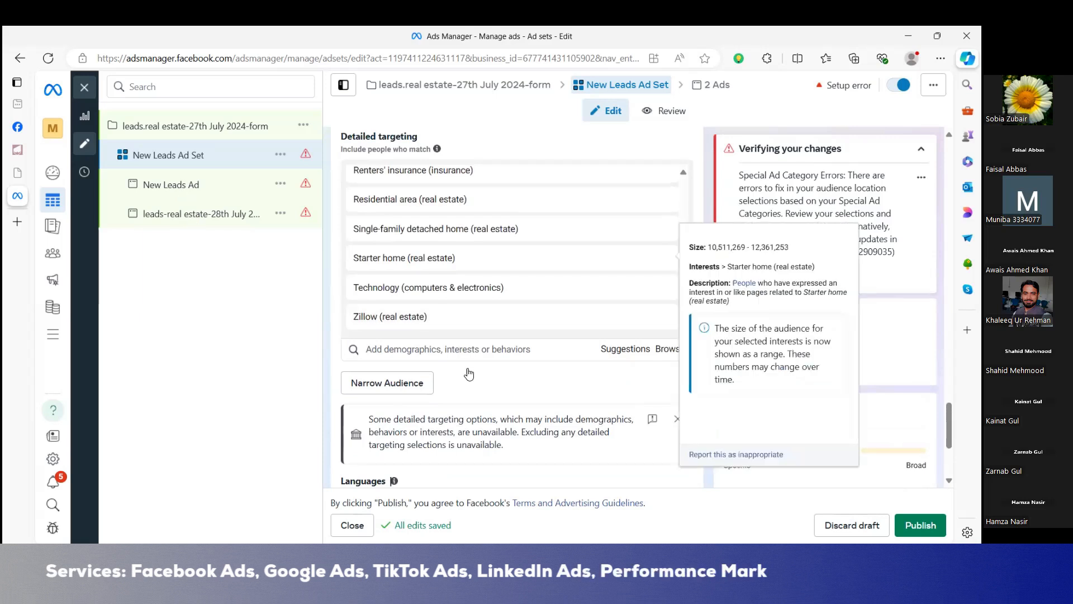
Review the leads-real estate-28th July 2024 ad and the New Leads Ad, including the latter's creative, instant form and tracking settings
{"action": "left_click", "coordinate": [202, 214]}
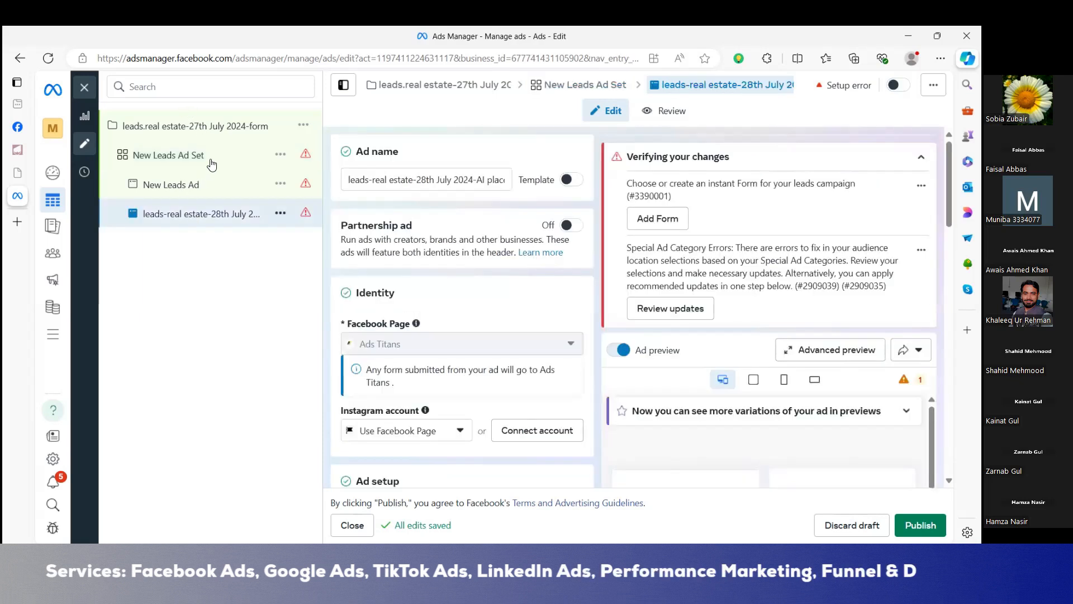
{"action": "left_click", "coordinate": [210, 184]}
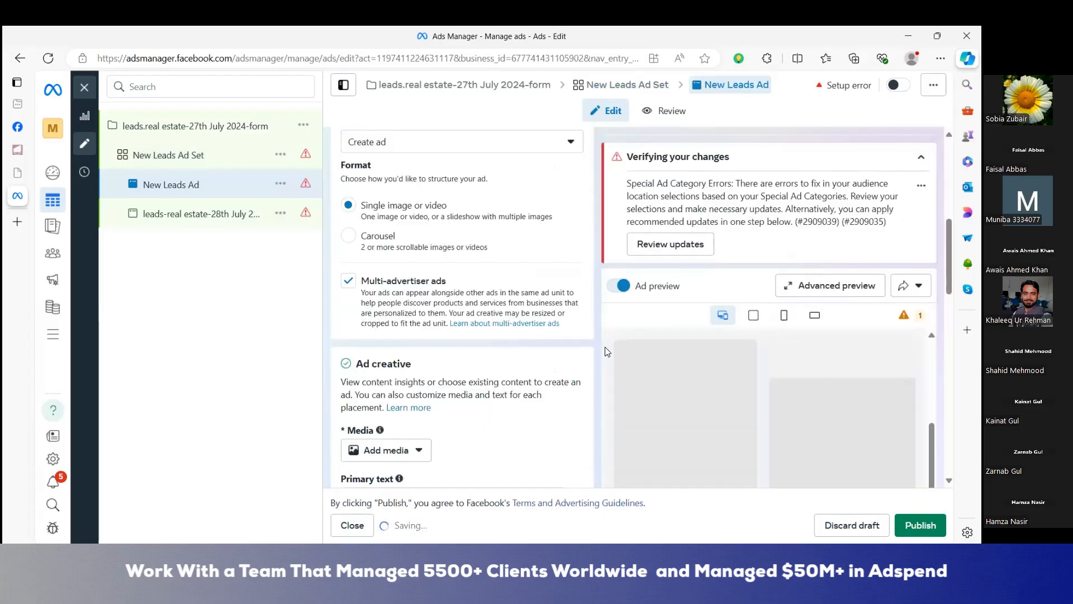
{"action": "scroll", "coordinate": [510, 355], "scroll_direction": "down", "scroll_amount": 10}
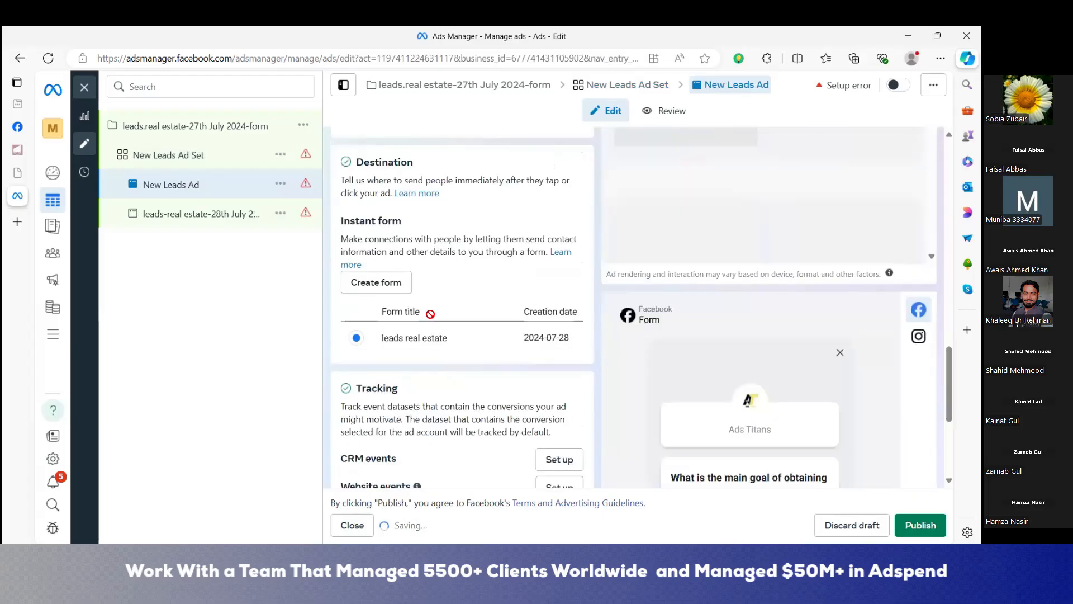
{"action": "scroll", "coordinate": [430, 313], "scroll_direction": "down", "scroll_amount": 2}
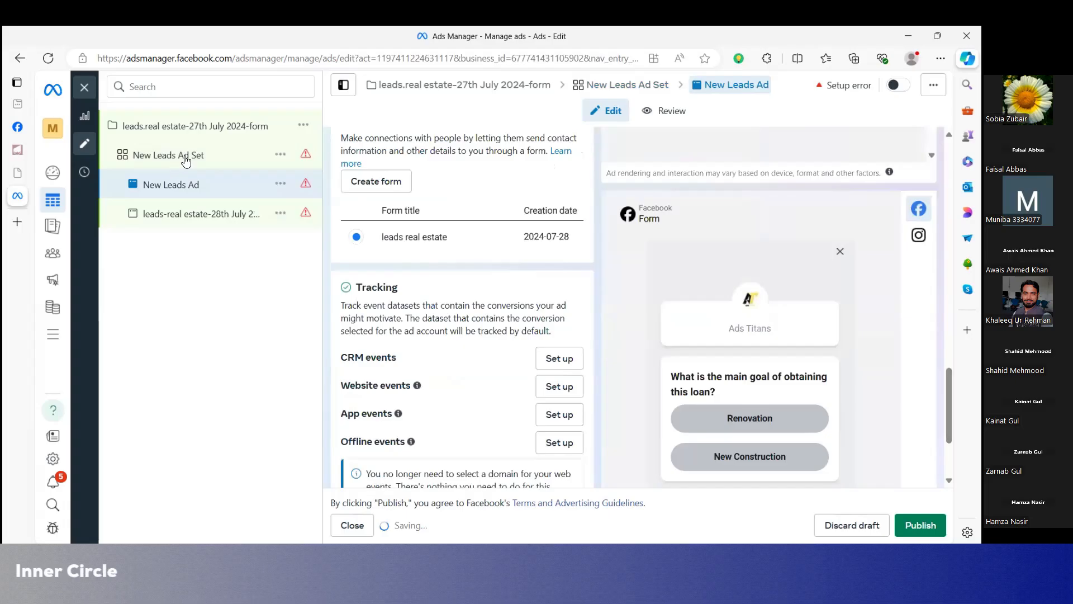
{"action": "scroll", "coordinate": [481, 346], "scroll_direction": "down", "scroll_amount": 1}
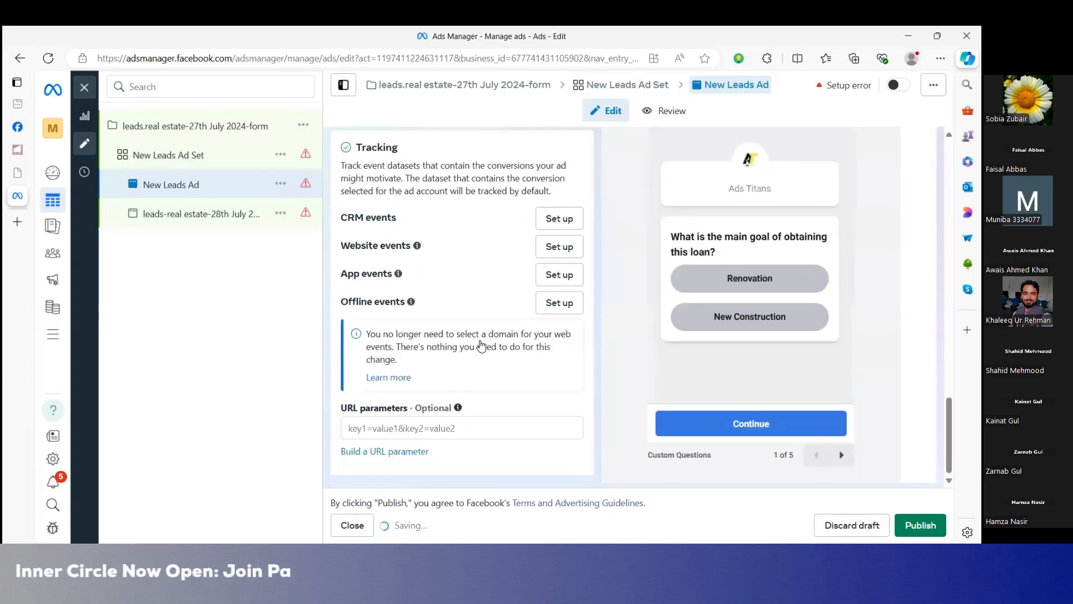
{"action": "scroll", "coordinate": [481, 345], "scroll_direction": "up", "scroll_amount": 10}
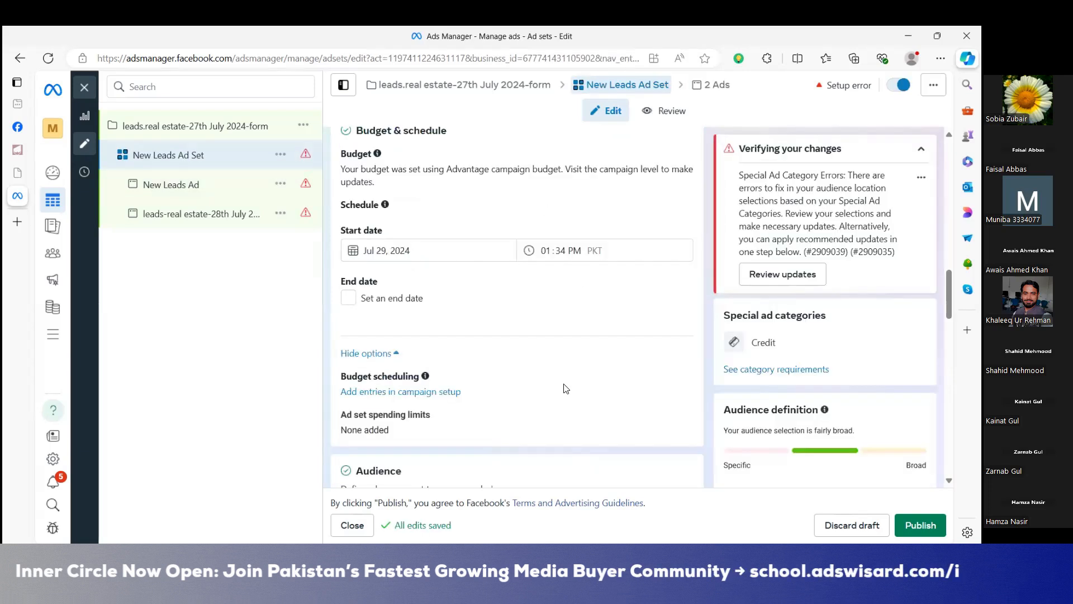
Return to New Leads Ad Set and switch its placements from Advantage+ to Manual placements
{"action": "scroll", "coordinate": [563, 388], "scroll_direction": "down", "scroll_amount": 5}
{"action": "scroll", "coordinate": [567, 370], "scroll_direction": "down", "scroll_amount": 4}
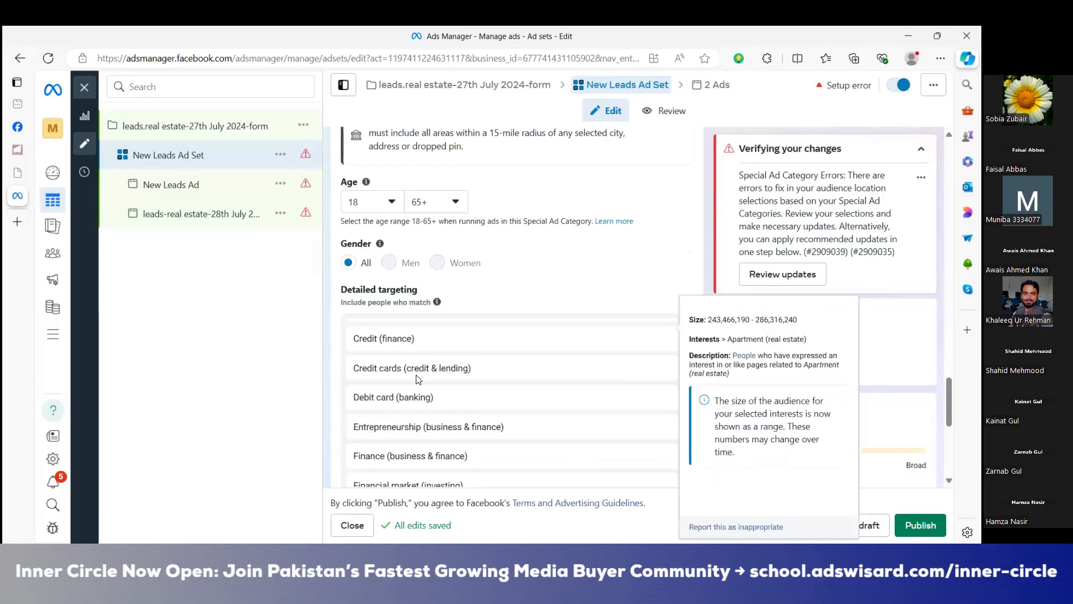
{"action": "scroll", "coordinate": [531, 410], "scroll_direction": "down", "scroll_amount": 5}
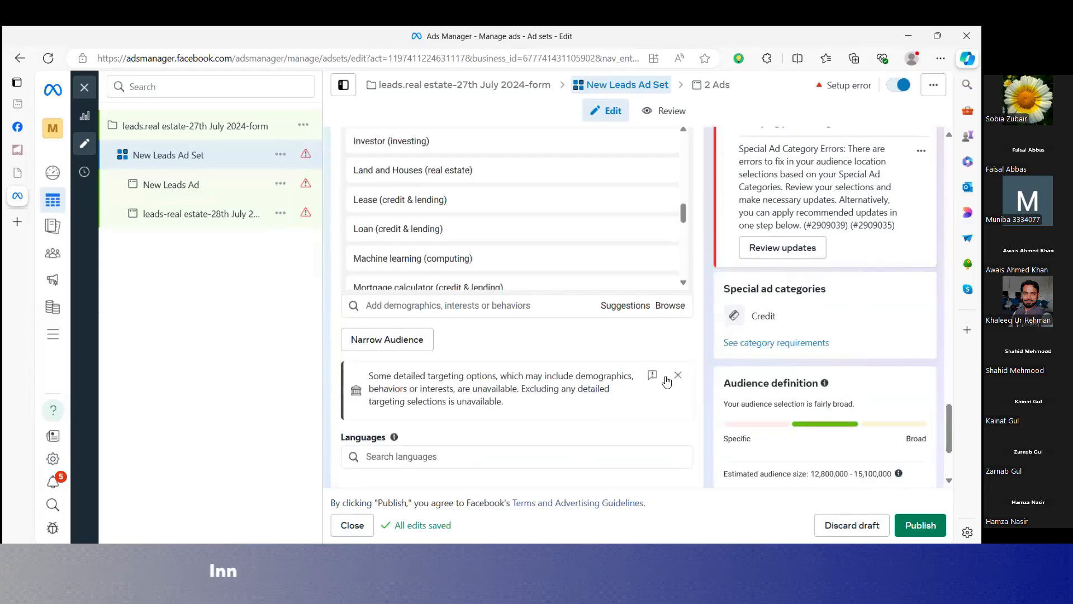
{"action": "scroll", "coordinate": [671, 372], "scroll_direction": "down", "scroll_amount": 3}
{"action": "left_click", "coordinate": [676, 399]}
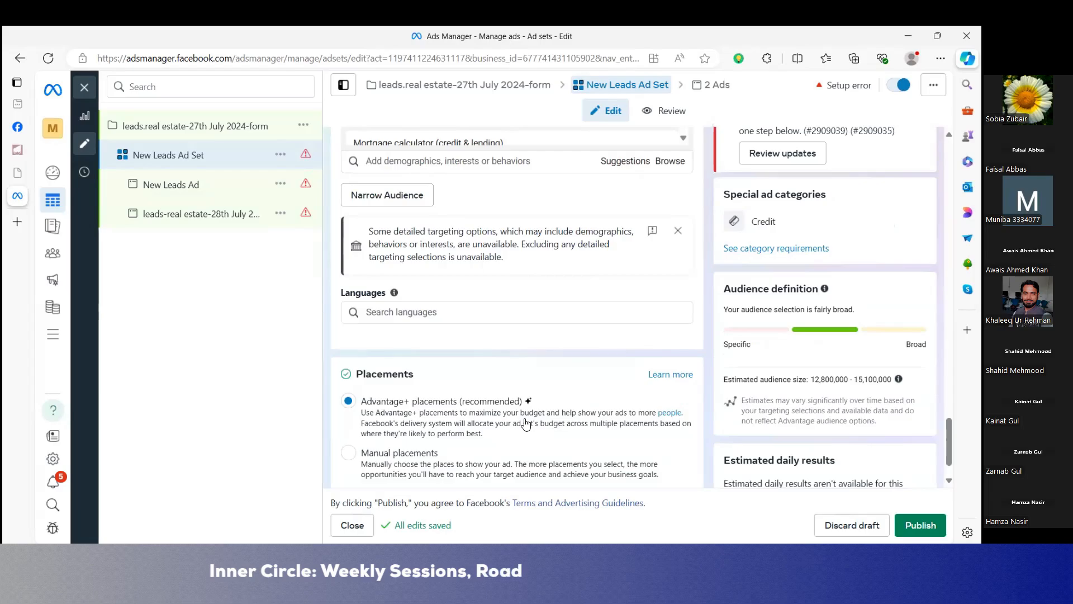
{"action": "scroll", "coordinate": [525, 423], "scroll_direction": "down", "scroll_amount": 1}
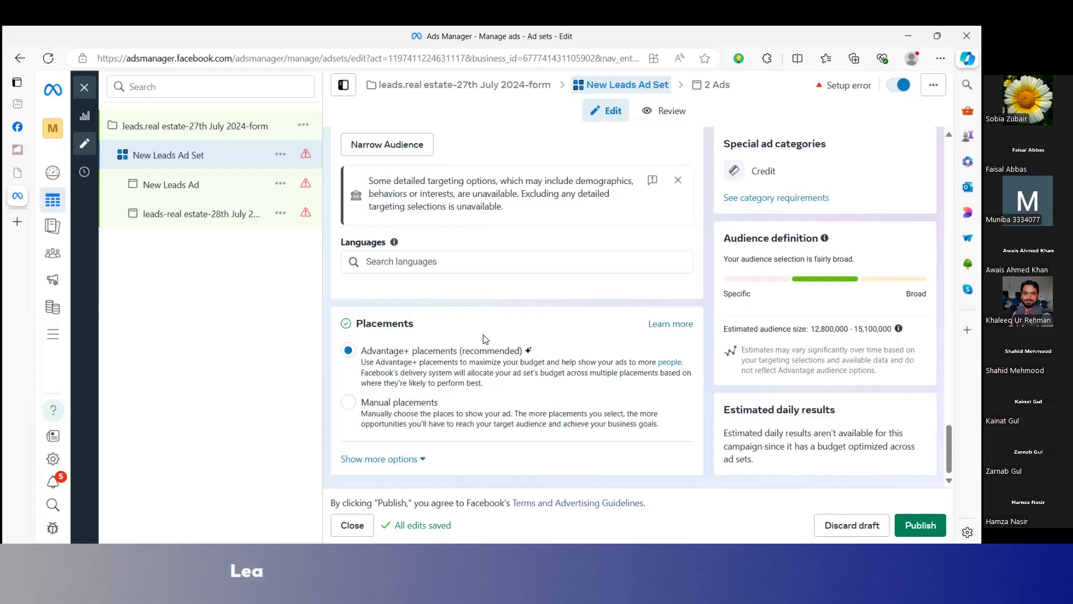
{"action": "scroll", "coordinate": [350, 349], "scroll_direction": "down", "scroll_amount": 5}
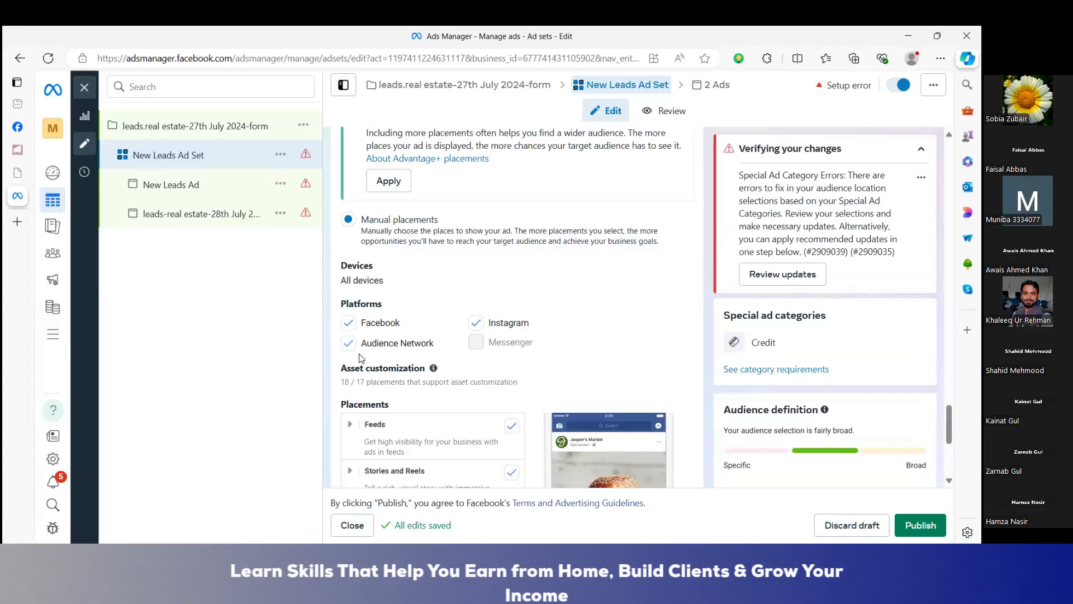
Limit the manual placements' devices to Desktop by excluding Mobile
{"action": "left_click", "coordinate": [410, 287]}
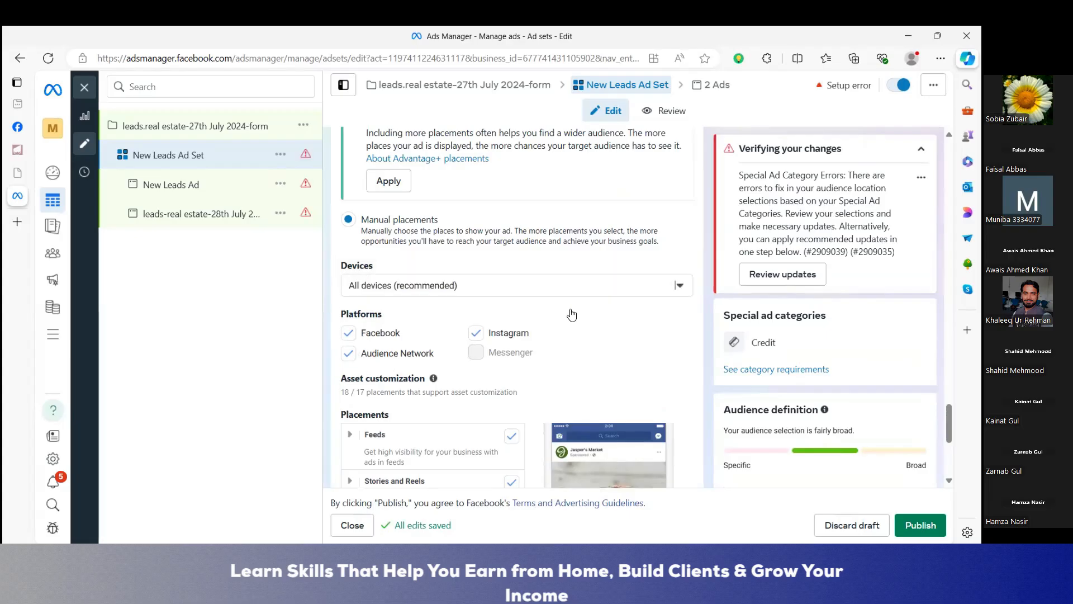
{"action": "left_click", "coordinate": [354, 335]}
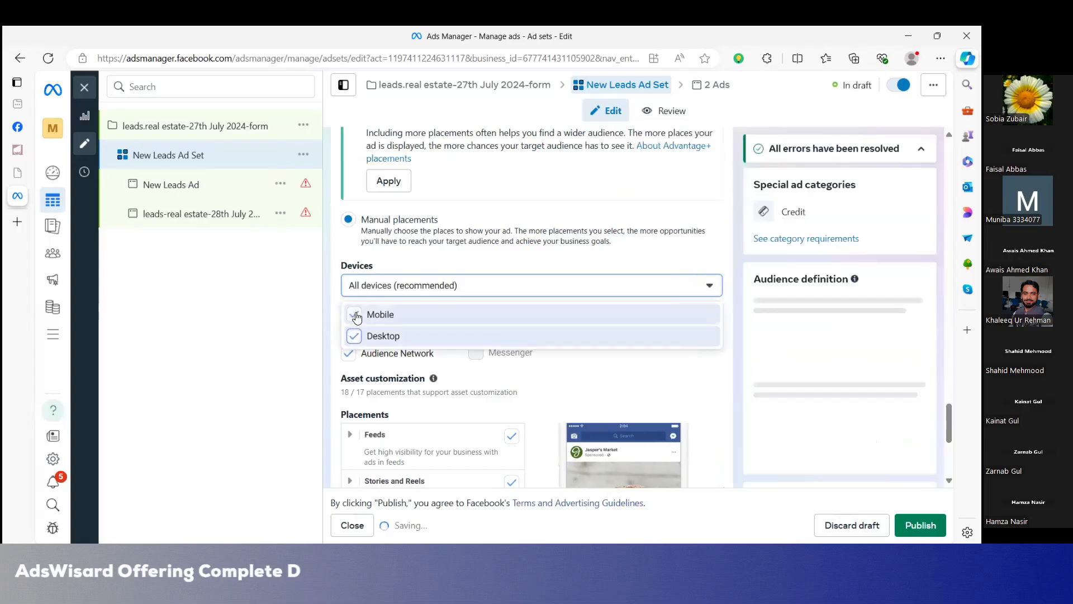
{"action": "left_click", "coordinate": [357, 316]}
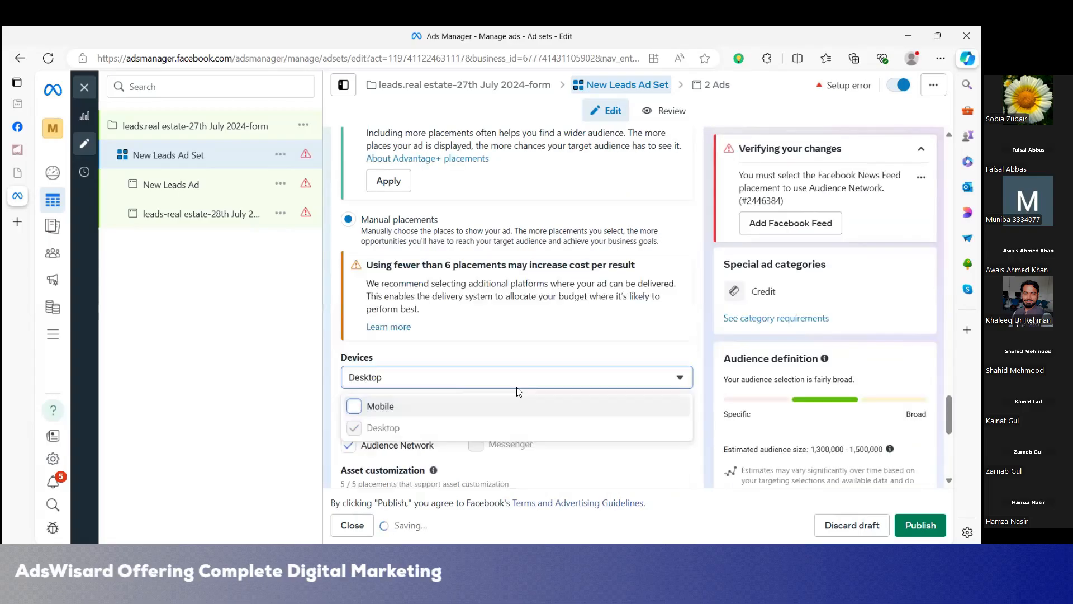
{"action": "scroll", "coordinate": [637, 253], "scroll_direction": "down", "scroll_amount": 3}
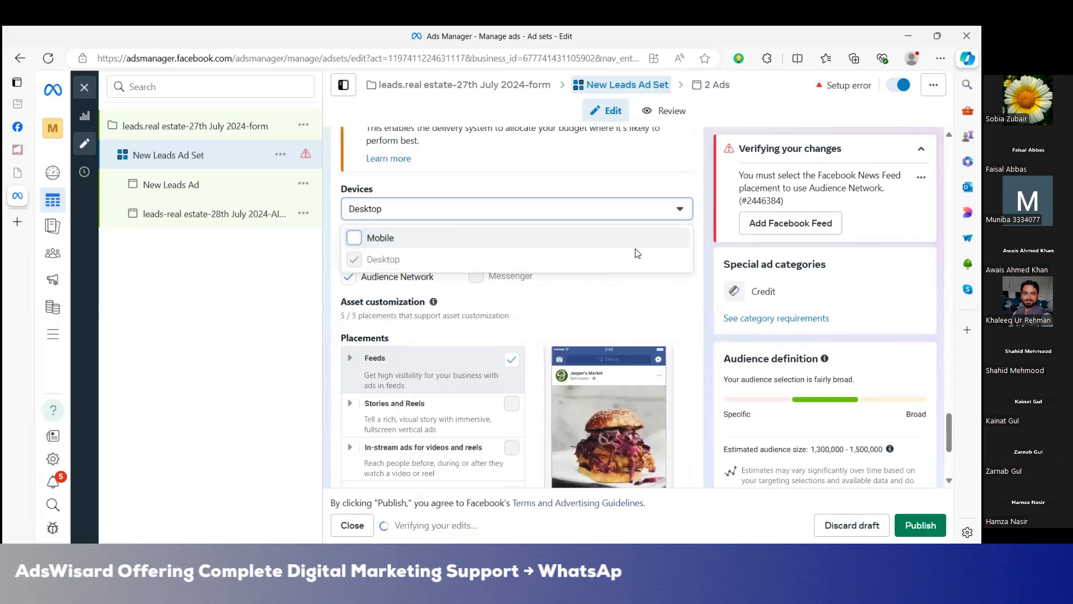
{"action": "left_click", "coordinate": [657, 162]}
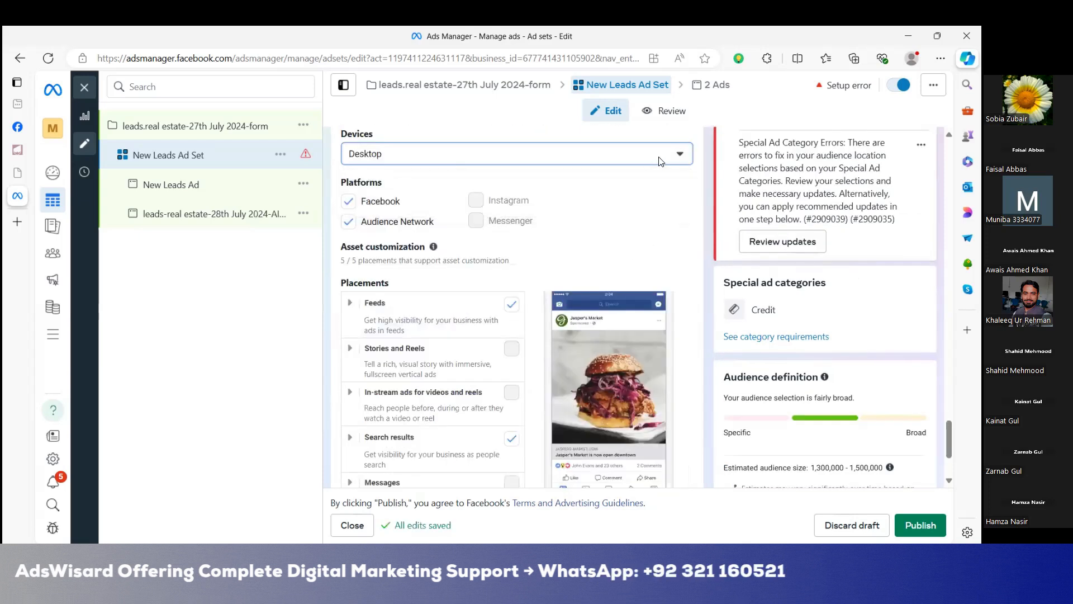
Include Mobile in the placement devices again, check the available placements, and exclude Desktop to target Mobile only
{"action": "left_click", "coordinate": [661, 161]}
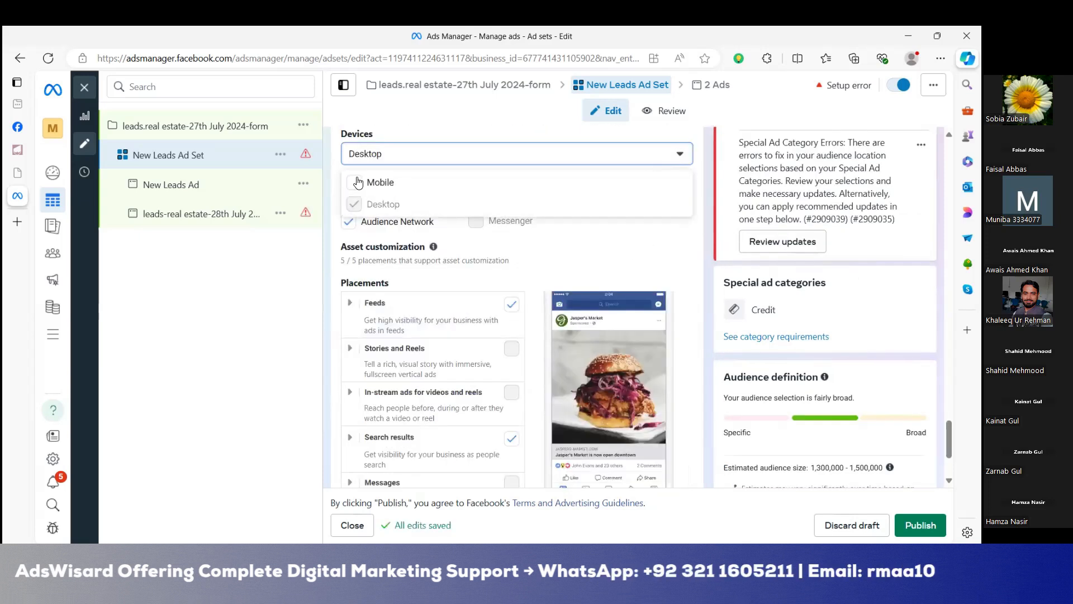
{"action": "left_click", "coordinate": [359, 183]}
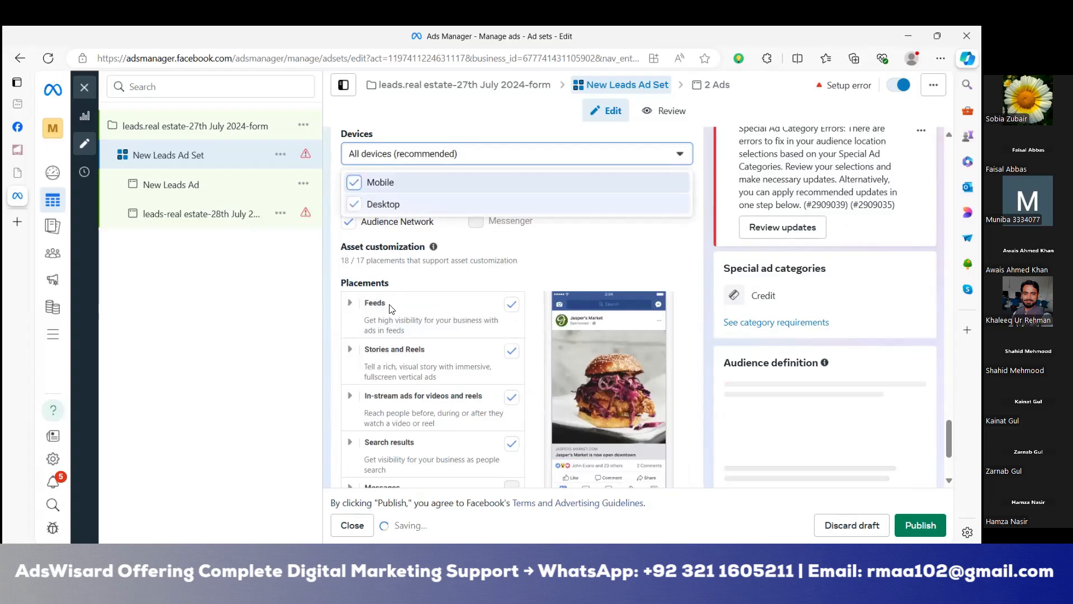
{"action": "scroll", "coordinate": [369, 321], "scroll_direction": "down", "scroll_amount": 2}
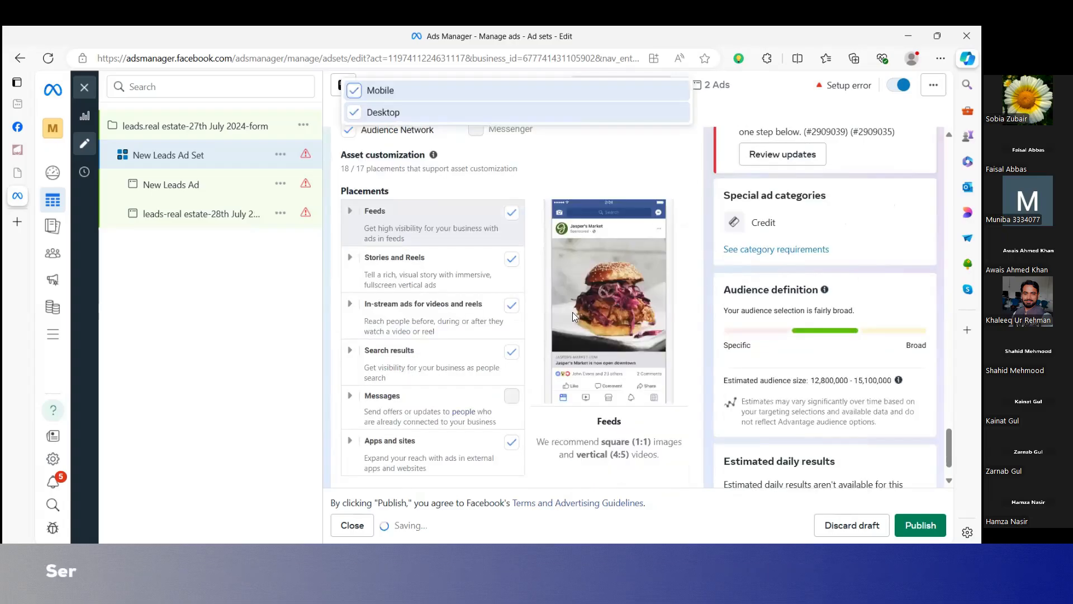
{"action": "scroll", "coordinate": [369, 358], "scroll_direction": "up", "scroll_amount": 5}
{"action": "left_click", "coordinate": [369, 358]}
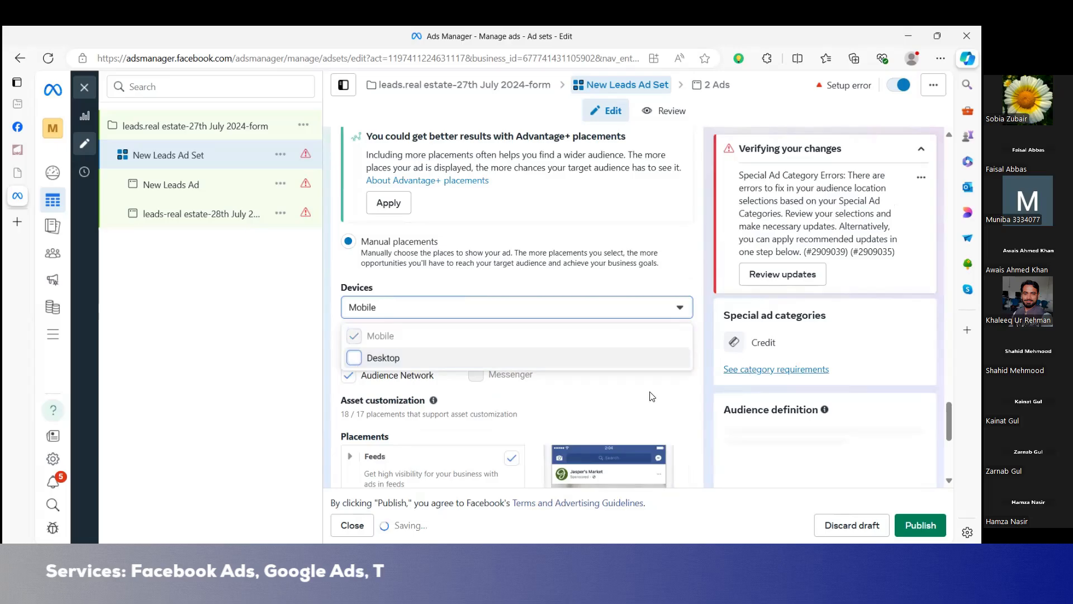
Close the device options and exclude Audience Network from the ad set's manual placement platforms
{"action": "left_click", "coordinate": [628, 395]}
{"action": "scroll", "coordinate": [447, 313], "scroll_direction": "down", "scroll_amount": 2}
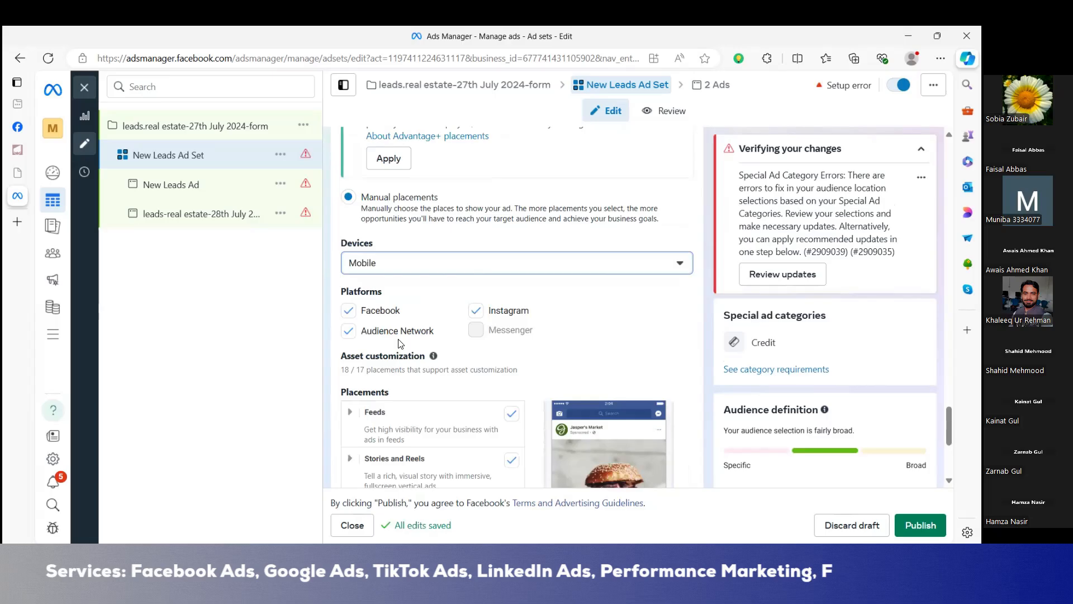
{"action": "left_click", "coordinate": [350, 332]}
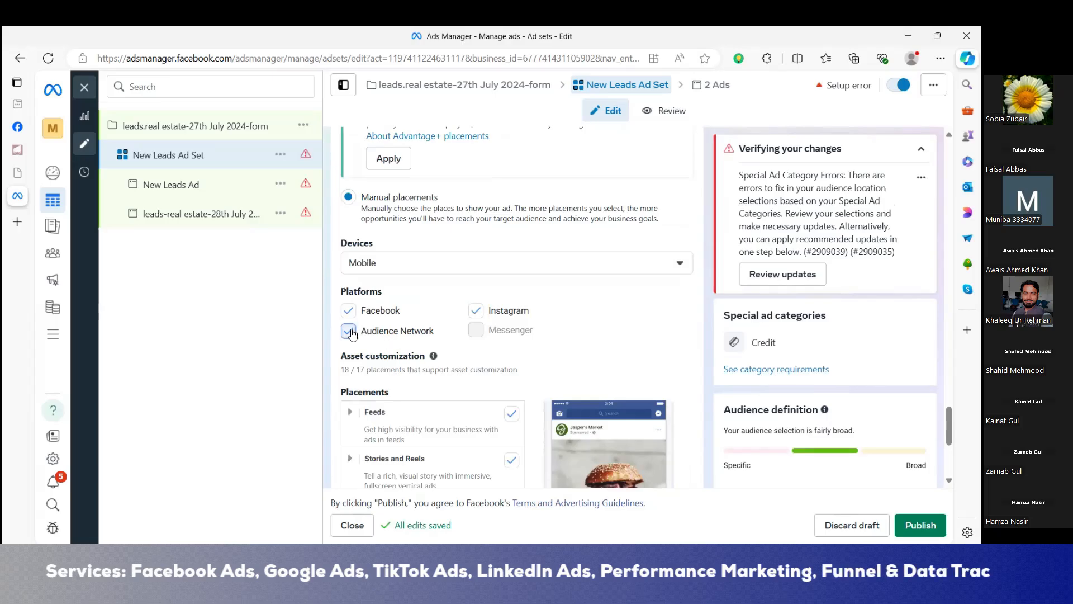
{"action": "left_click", "coordinate": [350, 332]}
{"action": "scroll", "coordinate": [452, 336], "scroll_direction": "down", "scroll_amount": 1}
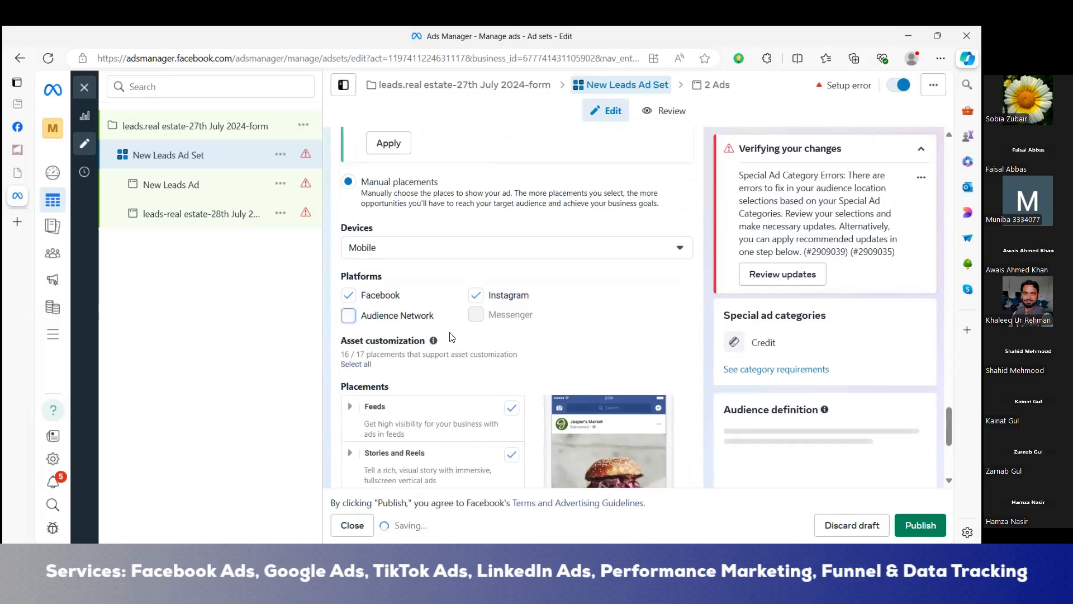
Expand the Feeds placements and exclude the Instagram profile feed
{"action": "scroll", "coordinate": [452, 336], "scroll_direction": "down", "scroll_amount": 3}
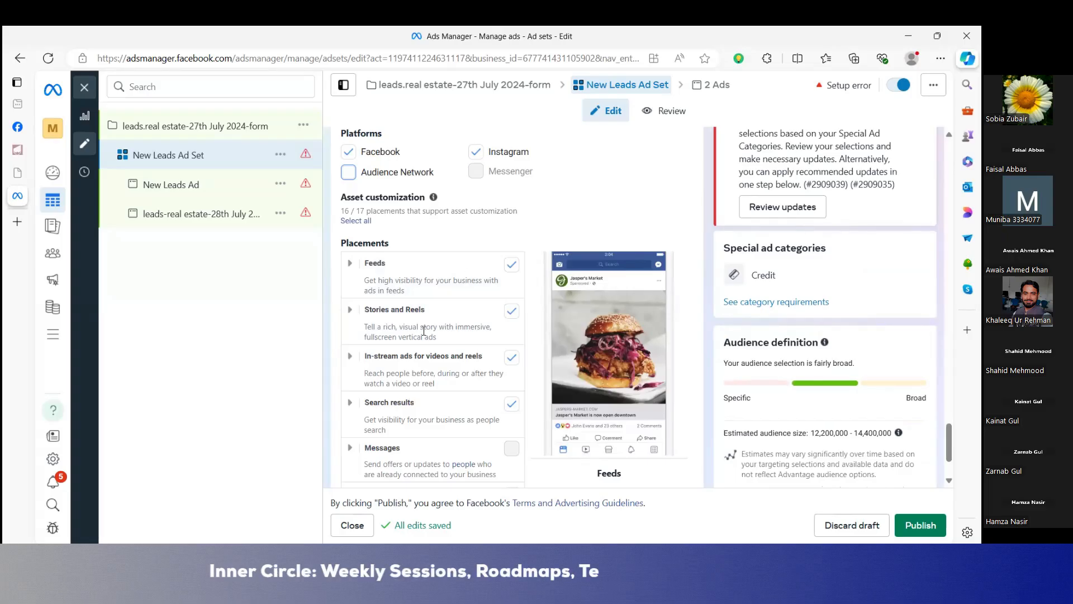
{"action": "left_click", "coordinate": [350, 264]}
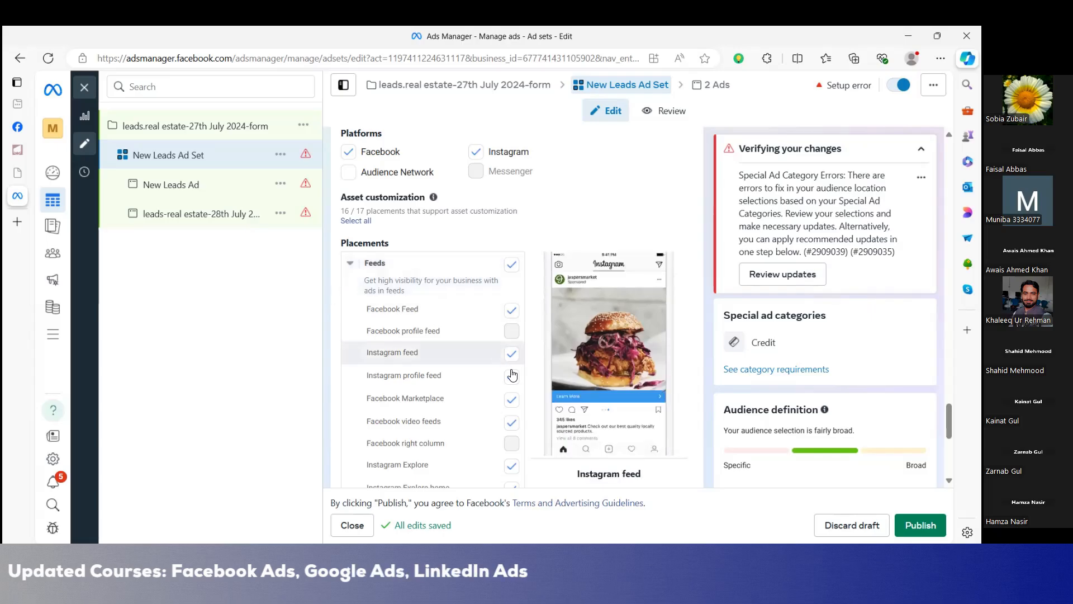
{"action": "left_click", "coordinate": [423, 384]}
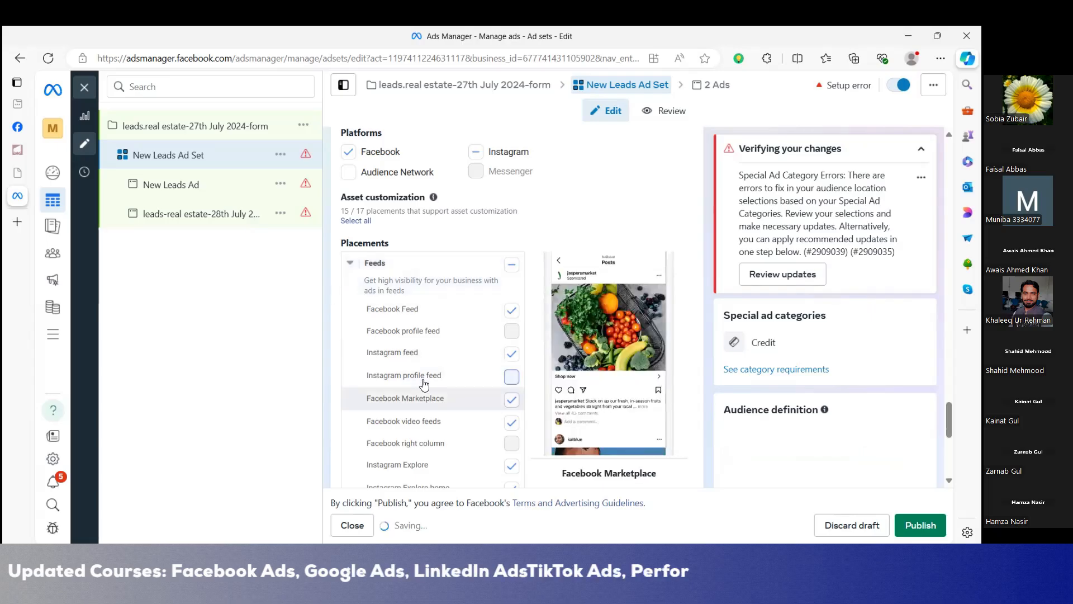
{"action": "left_click", "coordinate": [423, 399]}
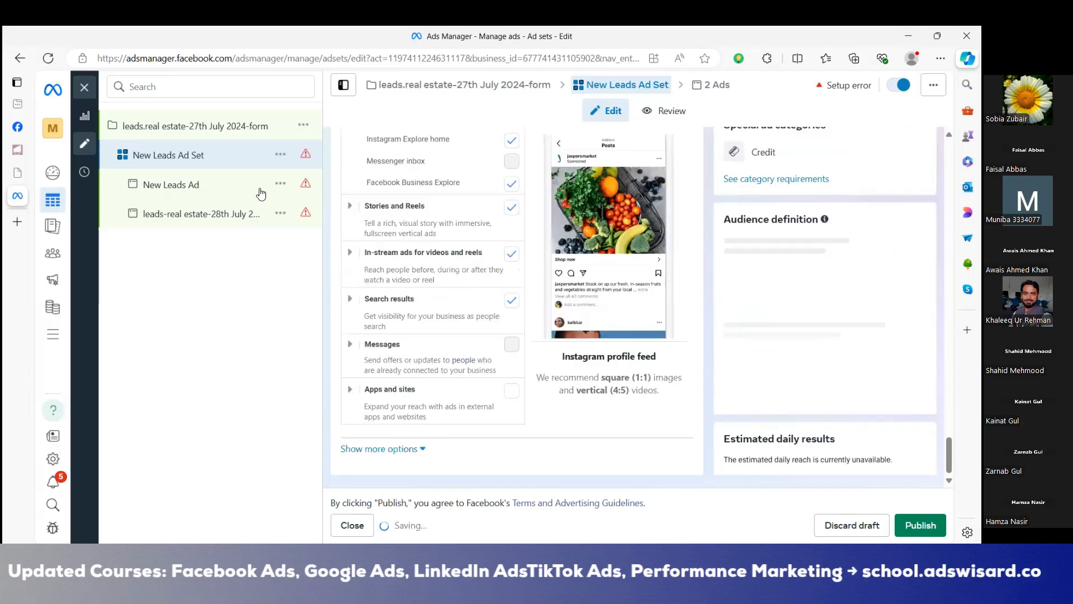
Open New Leads Ad and review its identity, ad setup, format and creative fields
{"action": "left_click", "coordinate": [245, 192]}
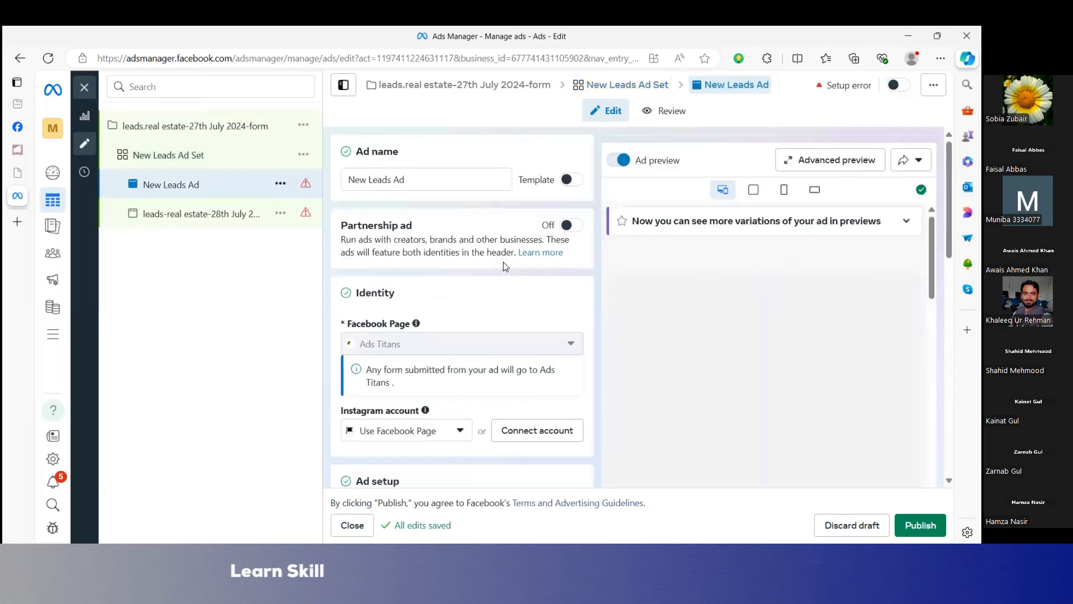
{"action": "scroll", "coordinate": [505, 267], "scroll_direction": "down", "scroll_amount": 5}
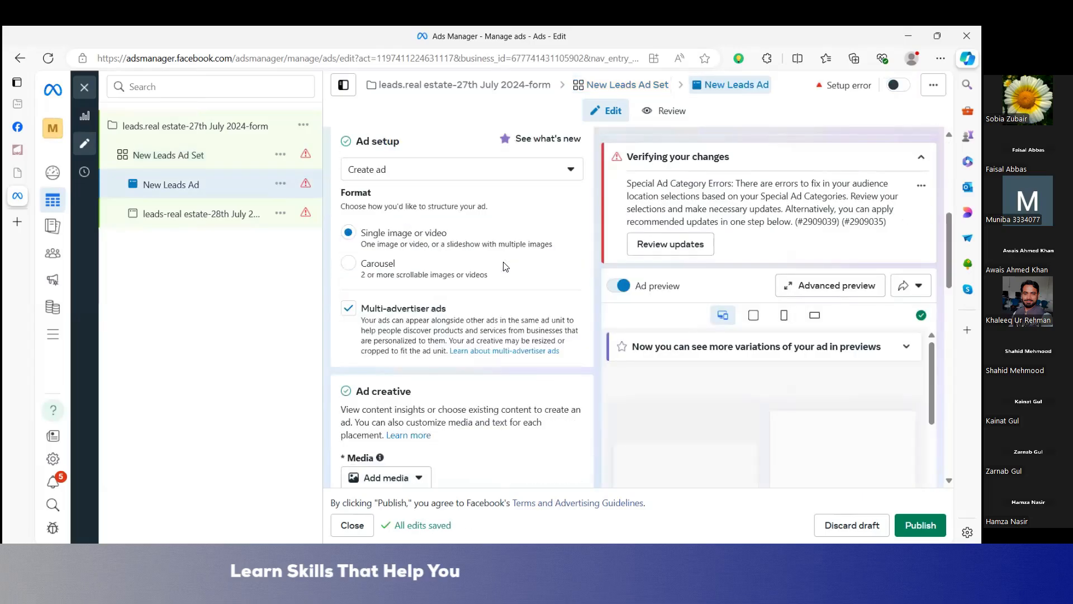
{"action": "scroll", "coordinate": [504, 266], "scroll_direction": "down", "scroll_amount": 3}
{"action": "scroll", "coordinate": [505, 266], "scroll_direction": "down", "scroll_amount": 2}
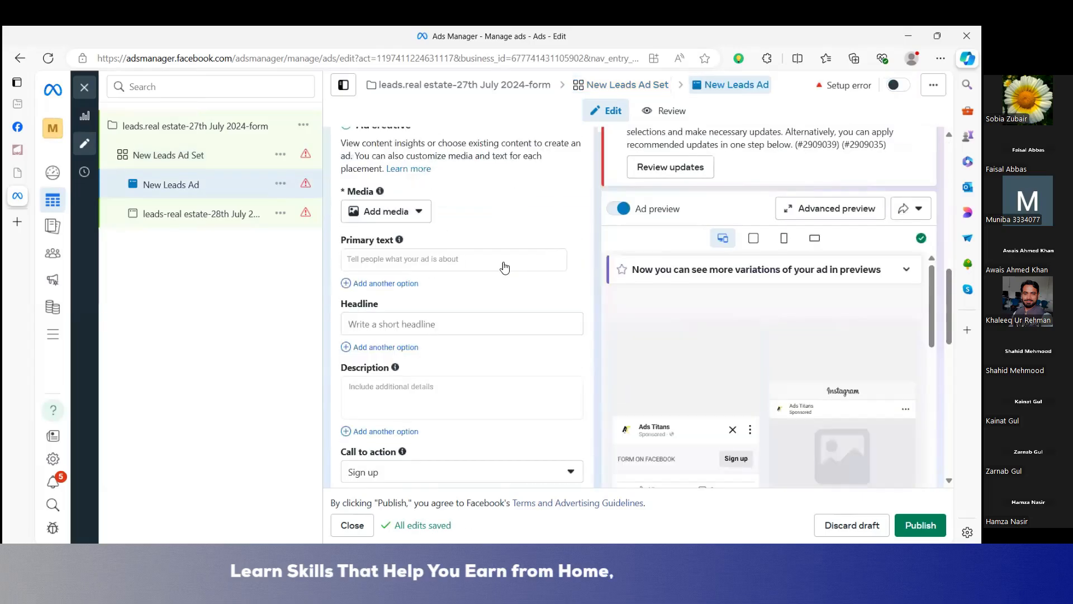
{"action": "scroll", "coordinate": [505, 267], "scroll_direction": "up", "scroll_amount": 3}
{"action": "scroll", "coordinate": [505, 266], "scroll_direction": "up", "scroll_amount": 2}
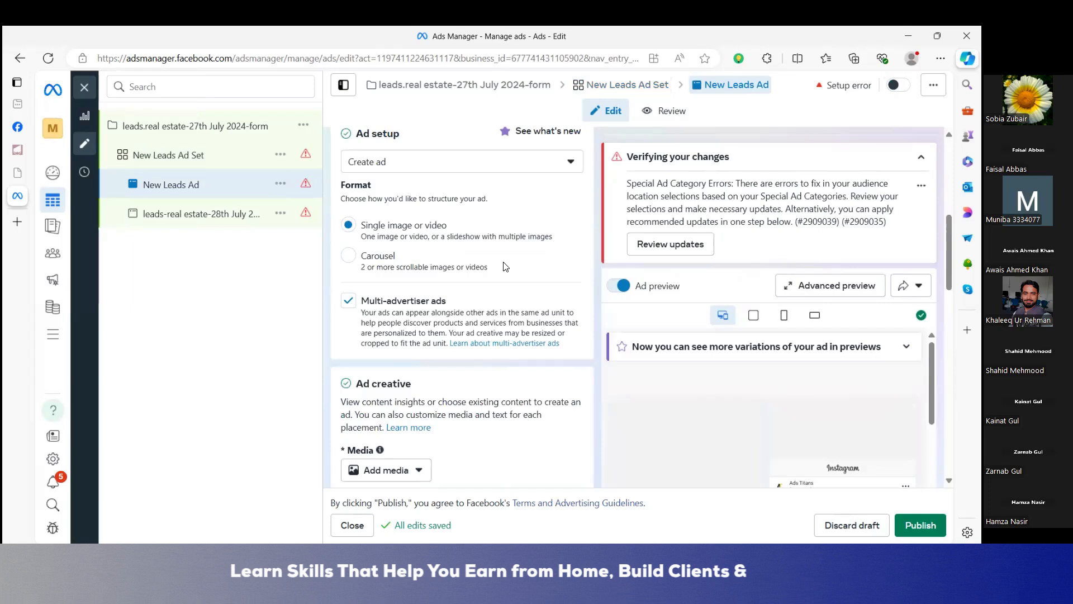
{"action": "scroll", "coordinate": [505, 267], "scroll_direction": "down", "scroll_amount": 4}
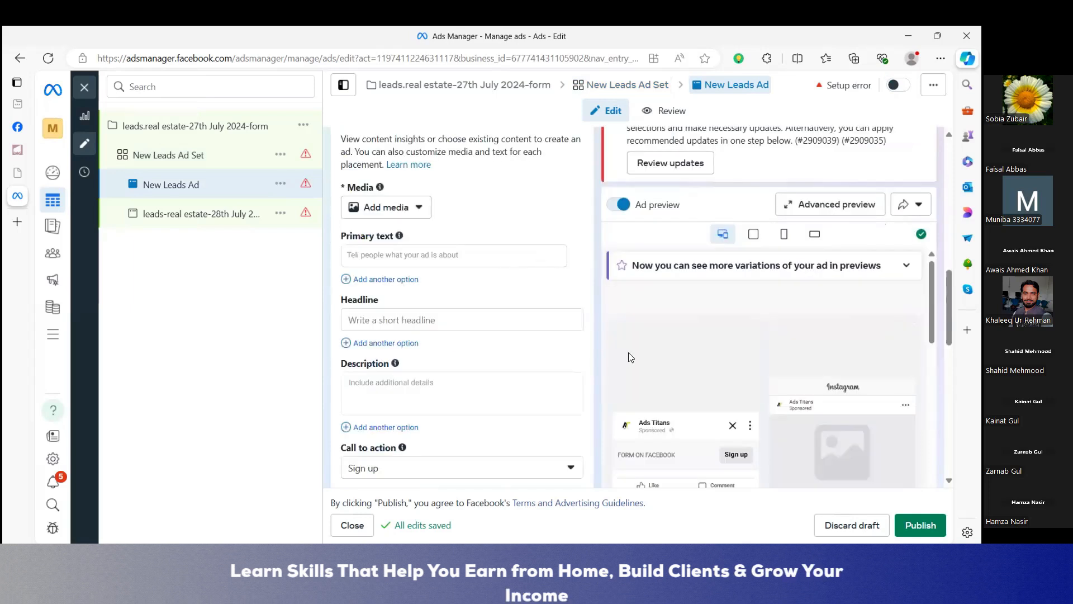
Go through the leads real estate instant form preview, from the custom questions to the closing message for leads
{"action": "scroll", "coordinate": [631, 358], "scroll_direction": "down", "scroll_amount": 10}
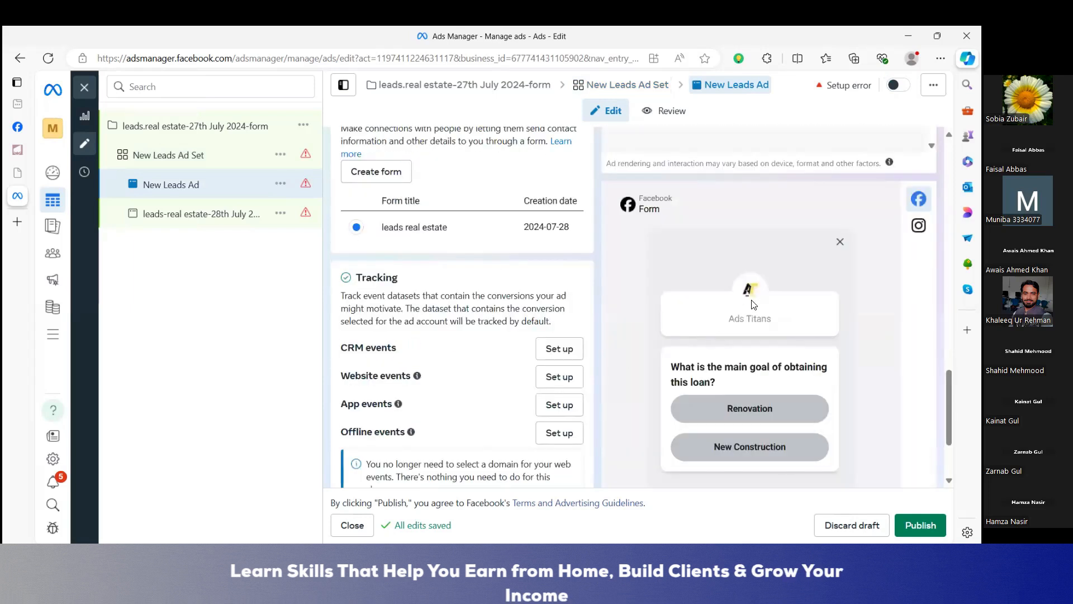
{"action": "scroll", "coordinate": [735, 325], "scroll_direction": "down", "scroll_amount": 2}
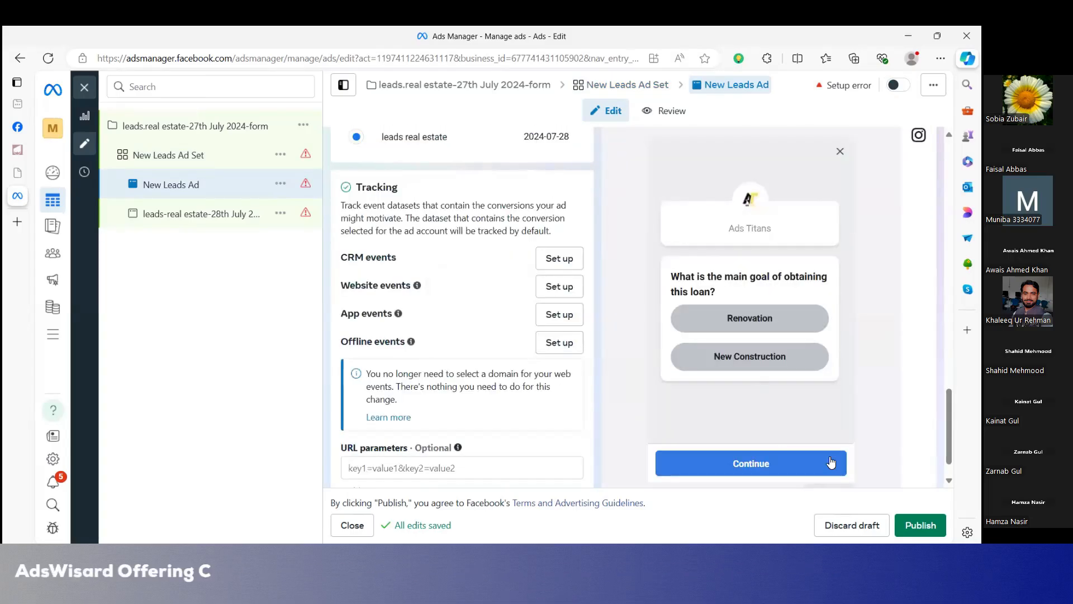
{"action": "scroll", "coordinate": [831, 463], "scroll_direction": "up", "scroll_amount": 1}
{"action": "scroll", "coordinate": [832, 463], "scroll_direction": "down", "scroll_amount": 2}
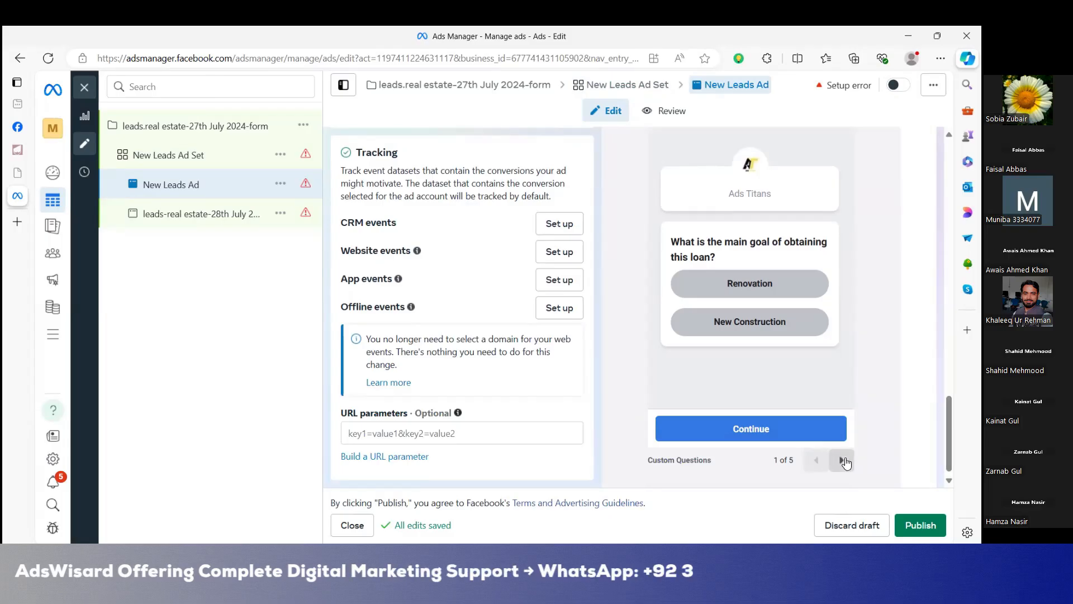
{"action": "left_click", "coordinate": [842, 460]}
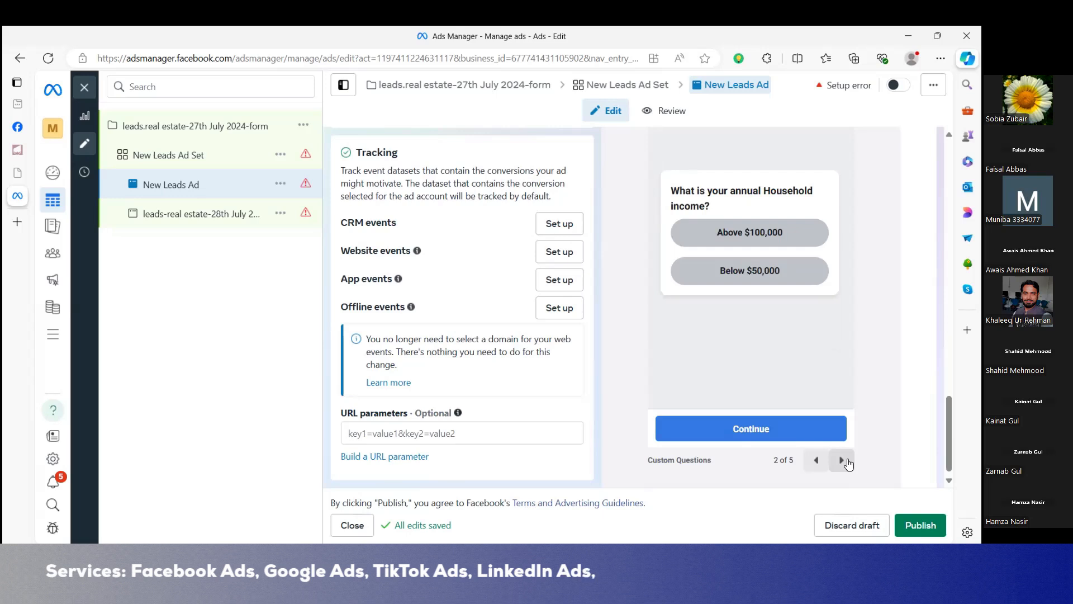
{"action": "left_click", "coordinate": [844, 460]}
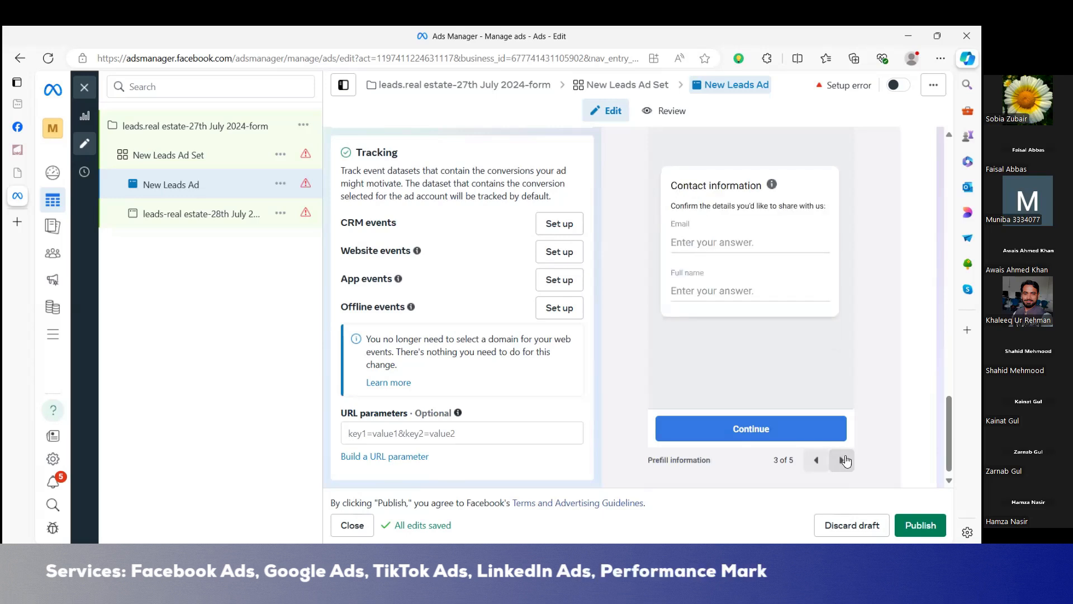
{"action": "left_click", "coordinate": [844, 459]}
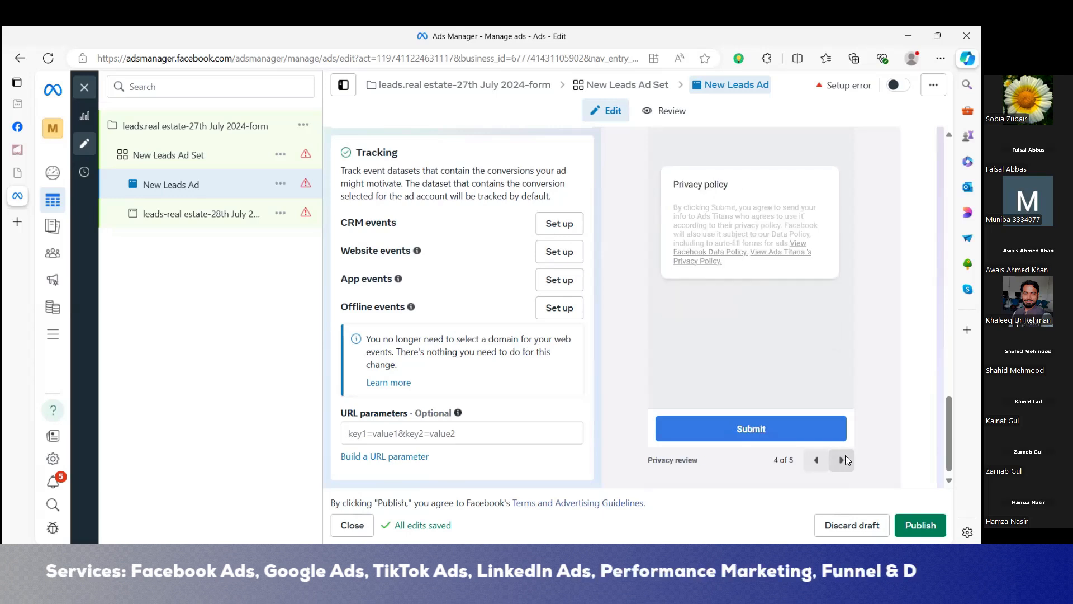
{"action": "left_click", "coordinate": [844, 459]}
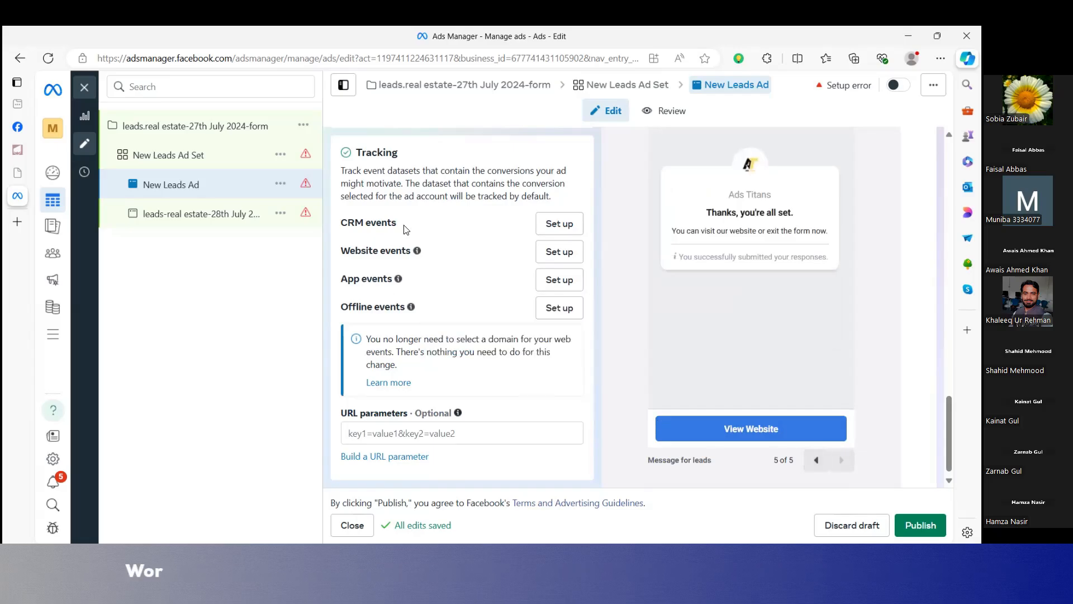
Recheck New Leads Ad's creative, and review the identity, instant form and ad setup of the leads-real estate-28th July 2024 ad
{"action": "scroll", "coordinate": [398, 277], "scroll_direction": "down", "scroll_amount": 1}
{"action": "scroll", "coordinate": [406, 230], "scroll_direction": "up", "scroll_amount": 10}
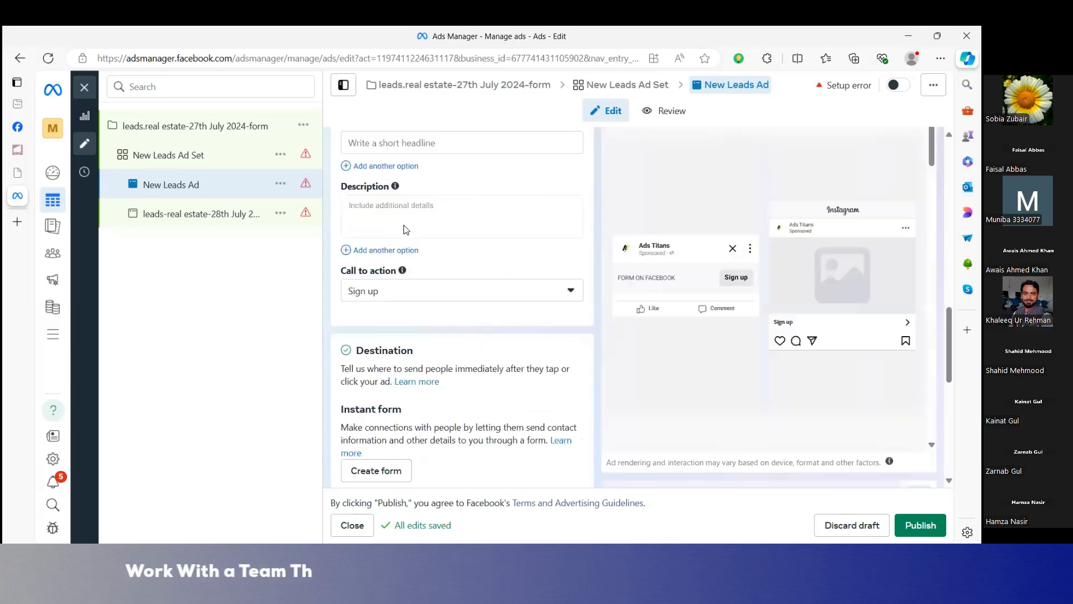
{"action": "scroll", "coordinate": [403, 223], "scroll_direction": "up", "scroll_amount": 3}
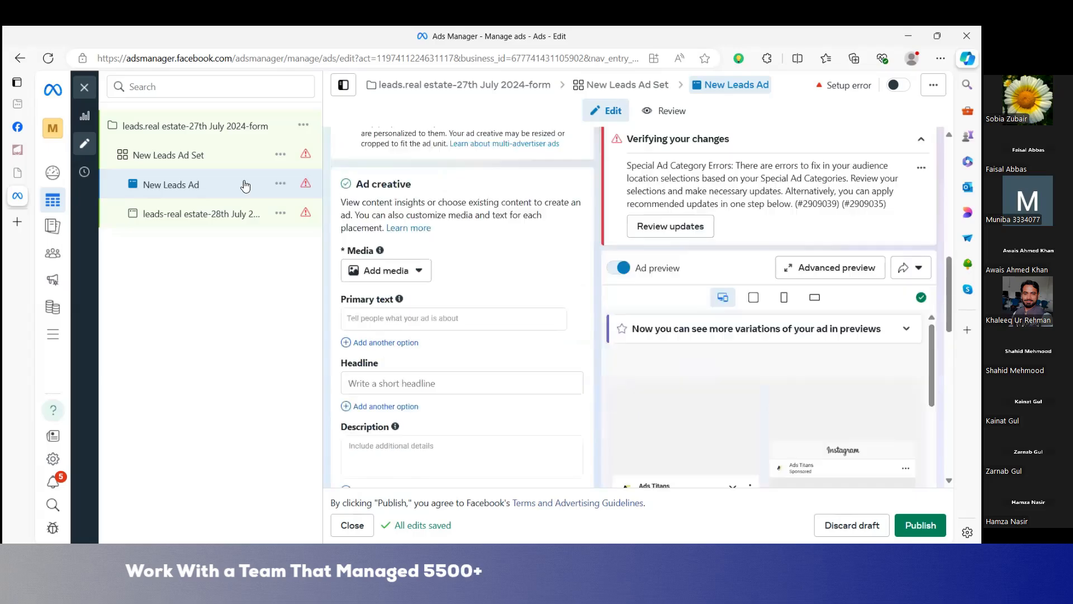
{"action": "scroll", "coordinate": [409, 228], "scroll_direction": "up", "scroll_amount": 7}
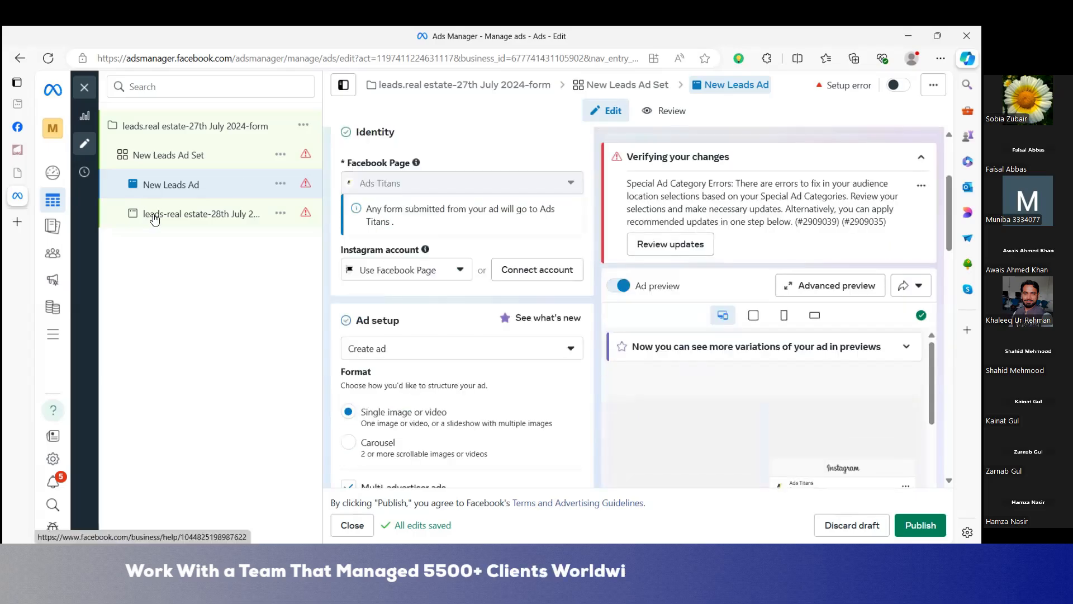
{"action": "scroll", "coordinate": [474, 243], "scroll_direction": "up", "scroll_amount": 2}
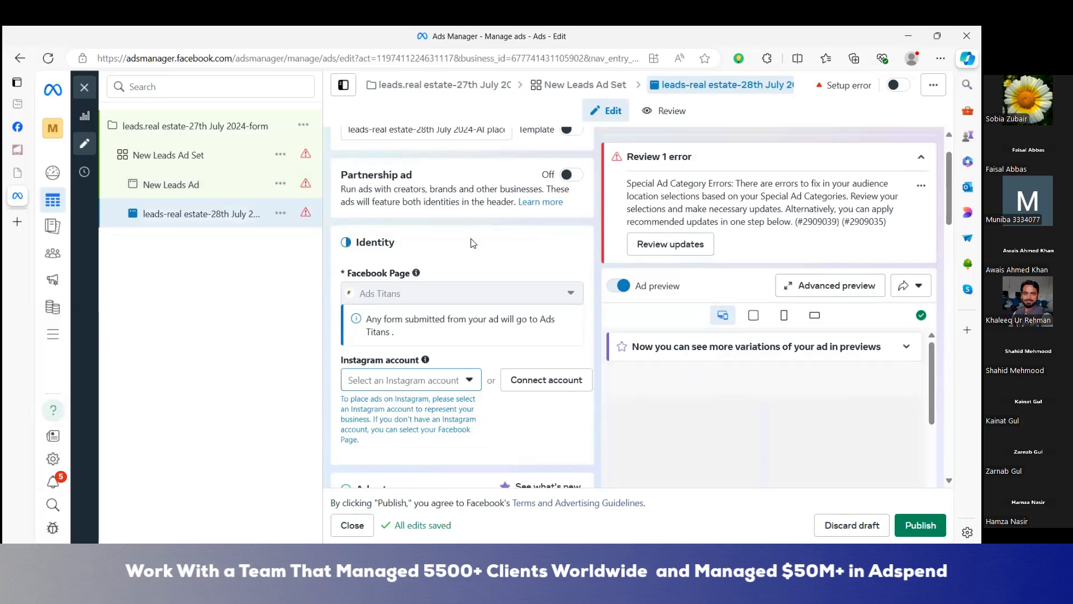
{"action": "scroll", "coordinate": [473, 243], "scroll_direction": "down", "scroll_amount": 10}
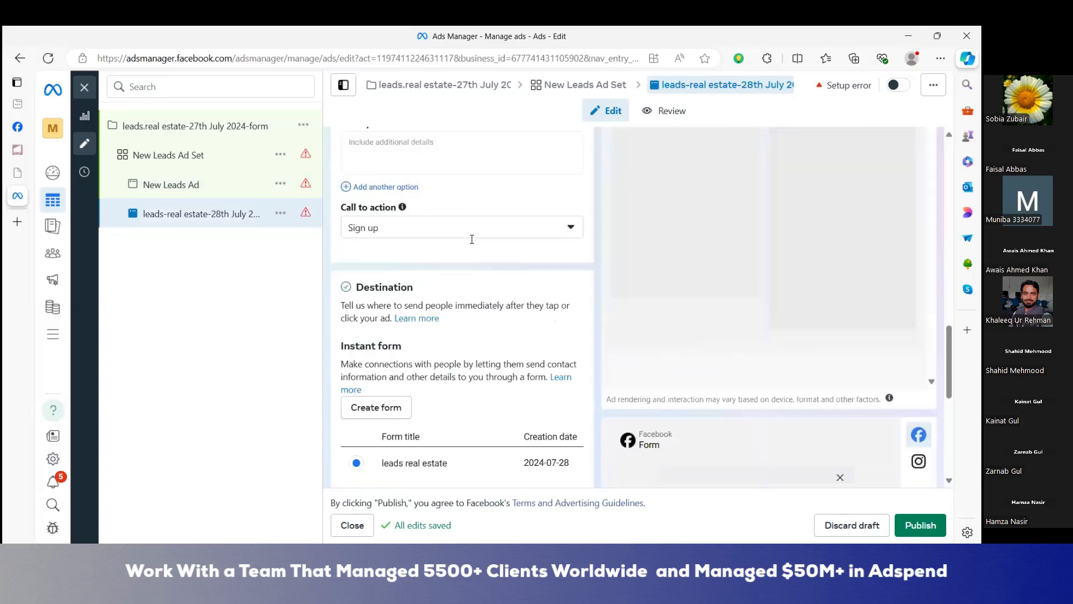
{"action": "scroll", "coordinate": [487, 246], "scroll_direction": "up", "scroll_amount": 2}
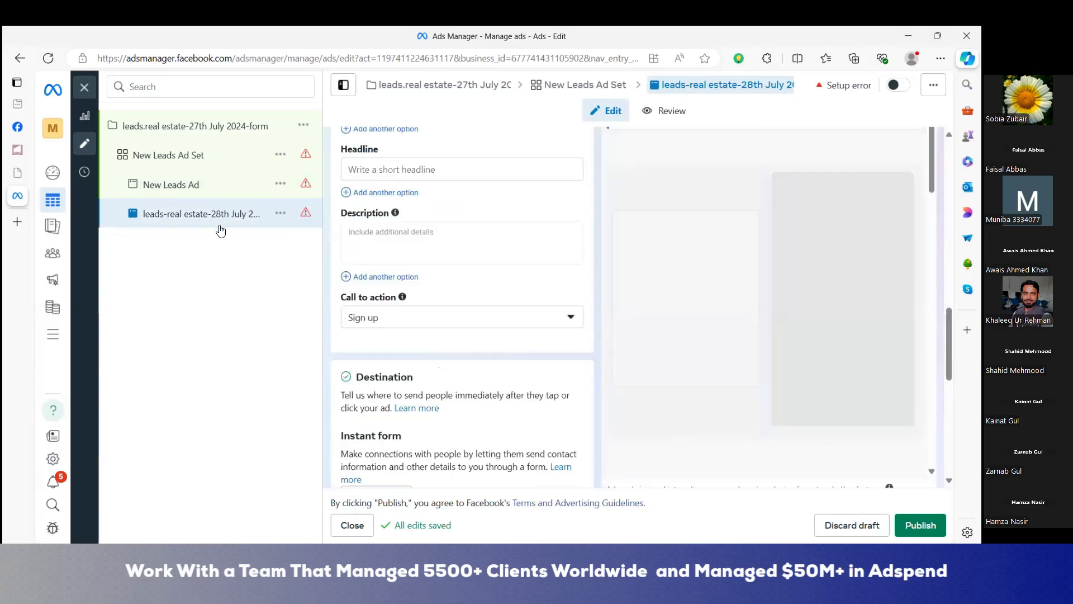
{"action": "scroll", "coordinate": [537, 270], "scroll_direction": "up", "scroll_amount": 8}
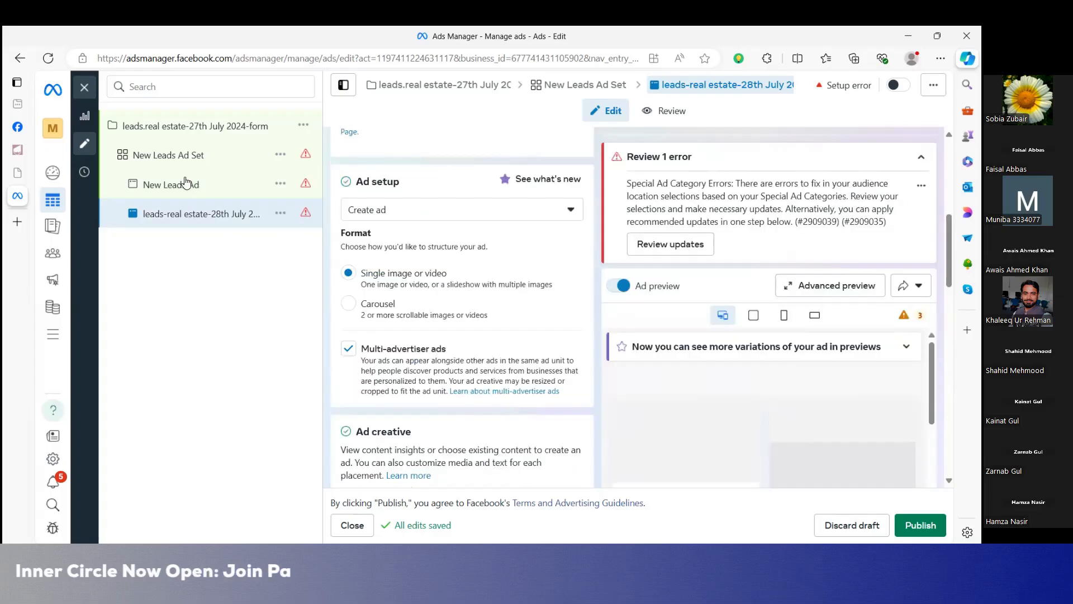
Leave the ad editor and return to the campaign's ads list
{"action": "left_click", "coordinate": [19, 62]}
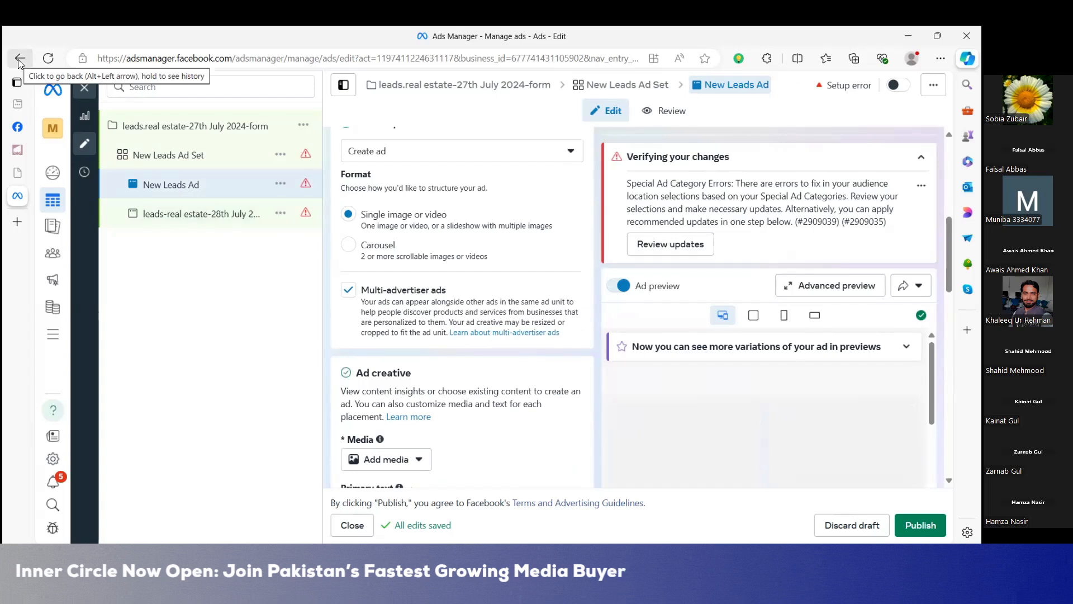
{"action": "left_click", "coordinate": [19, 62]}
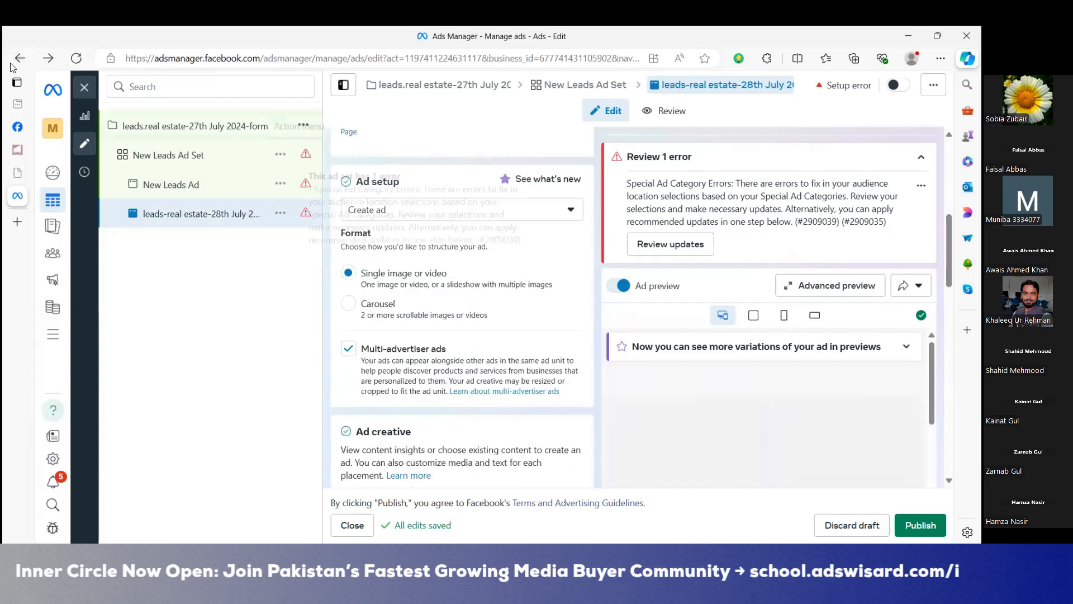
{"action": "left_click", "coordinate": [31, 62]}
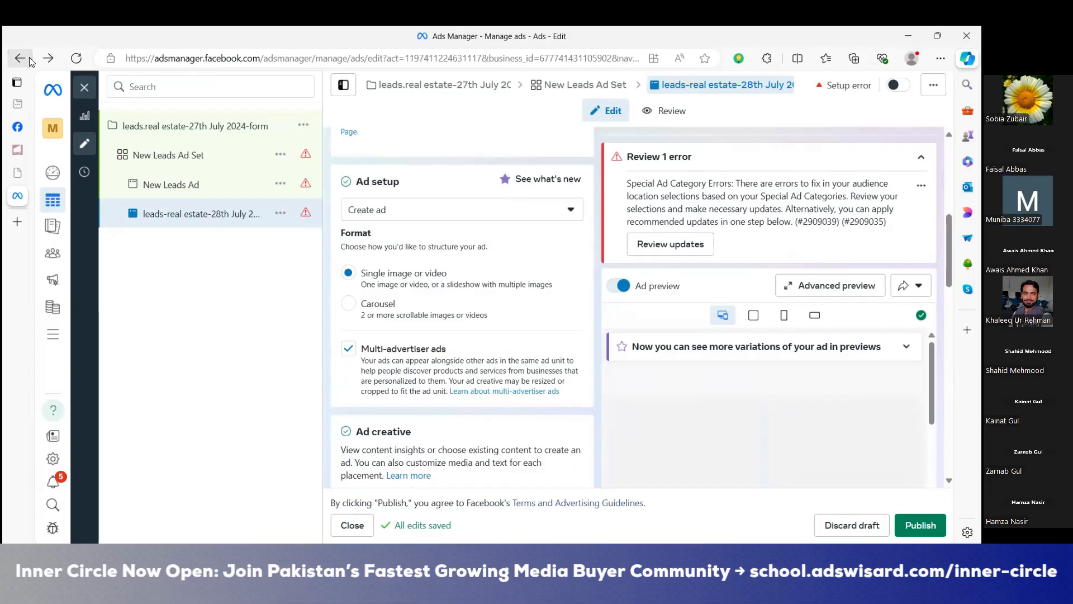
{"action": "left_click", "coordinate": [81, 90]}
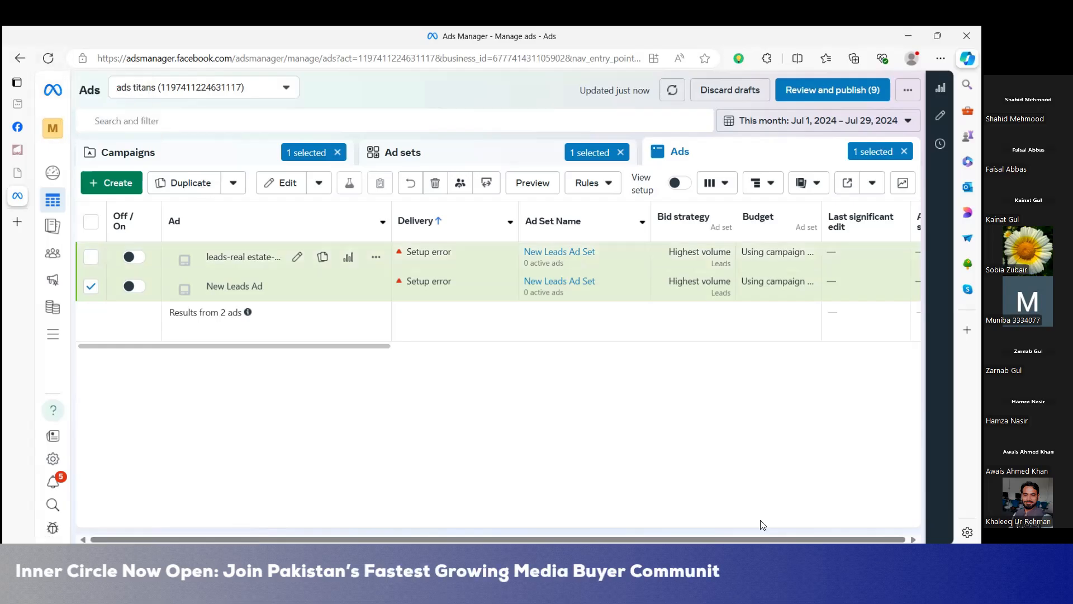
{"action": "mouse_move", "coordinate": [703, 559]}
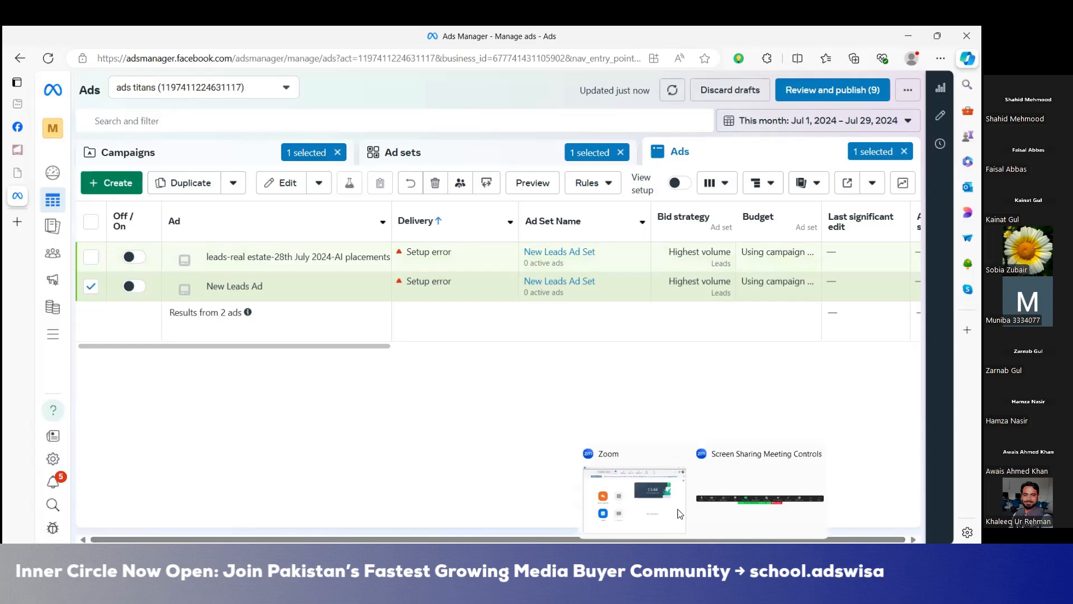
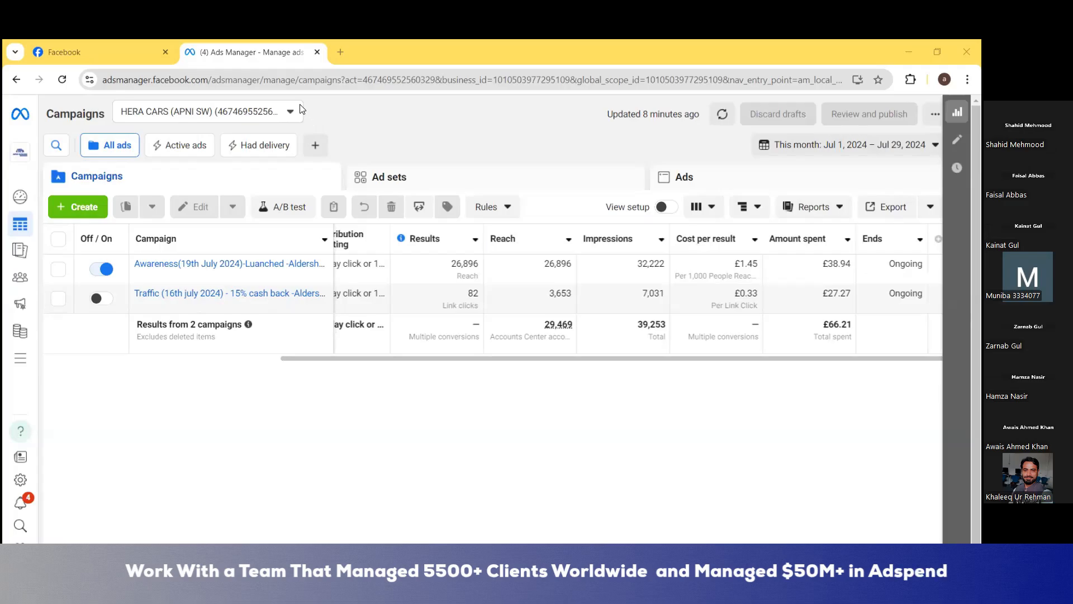
In the HERA CARS ad account, view the ad sets of the Awareness(19th July 2024) campaign and return to the campaigns list
{"action": "left_click", "coordinate": [259, 357]}
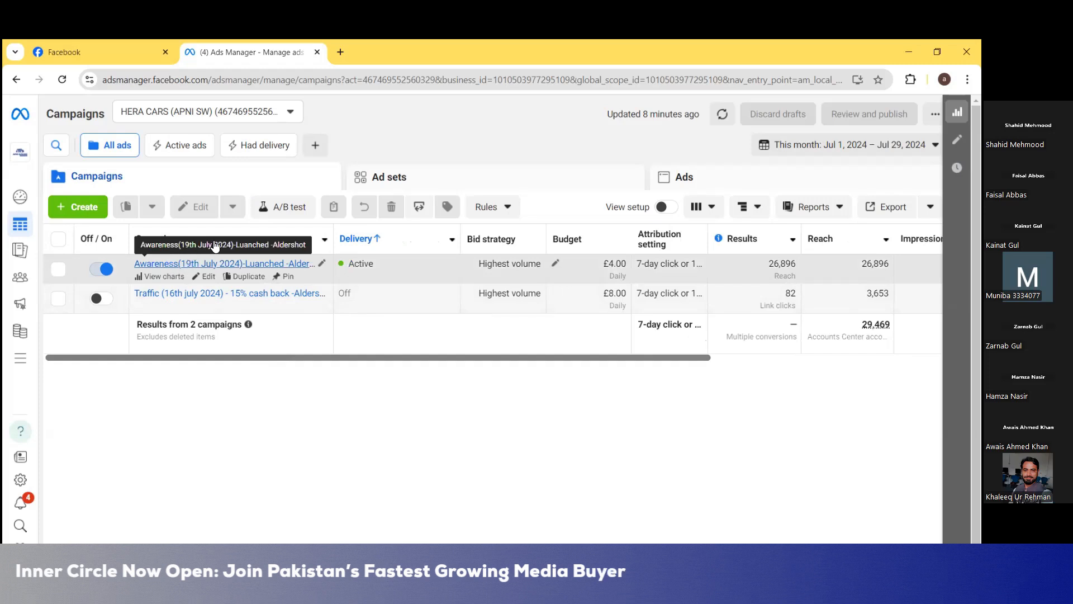
{"action": "left_click", "coordinate": [175, 264]}
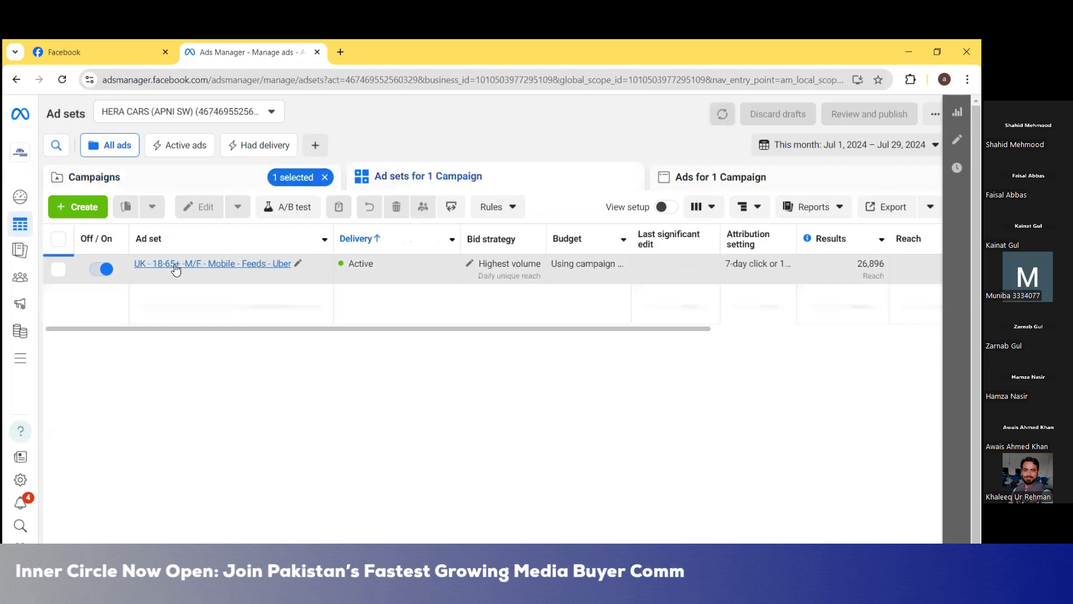
{"action": "left_click", "coordinate": [16, 80]}
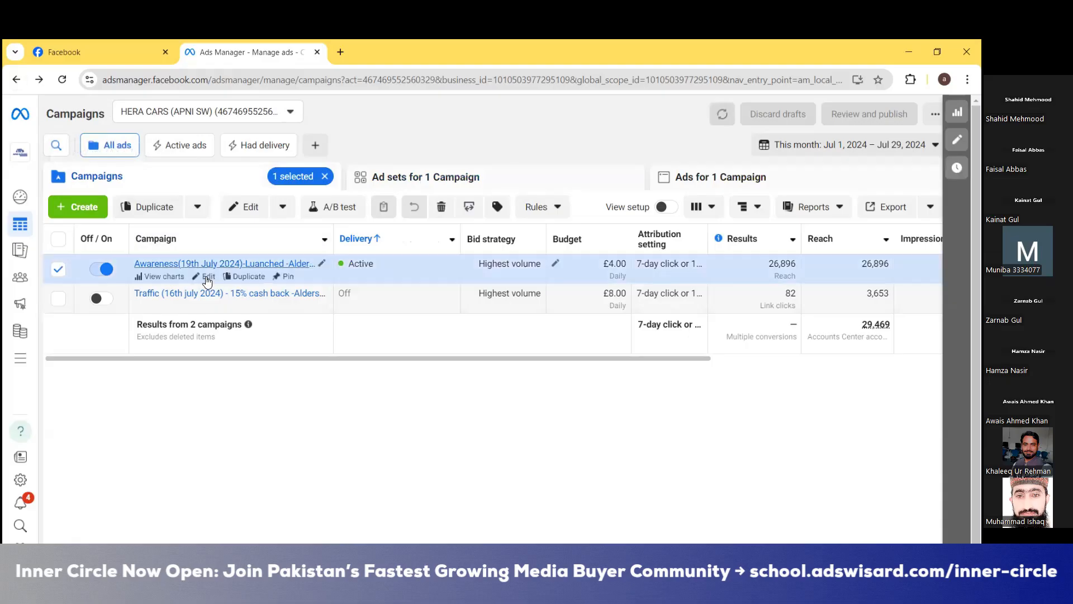
Open the Awareness(19th July 2024) campaign's editor and review its campaign details, Advantage campaign budget and scheduling settings
{"action": "left_click", "coordinate": [207, 277]}
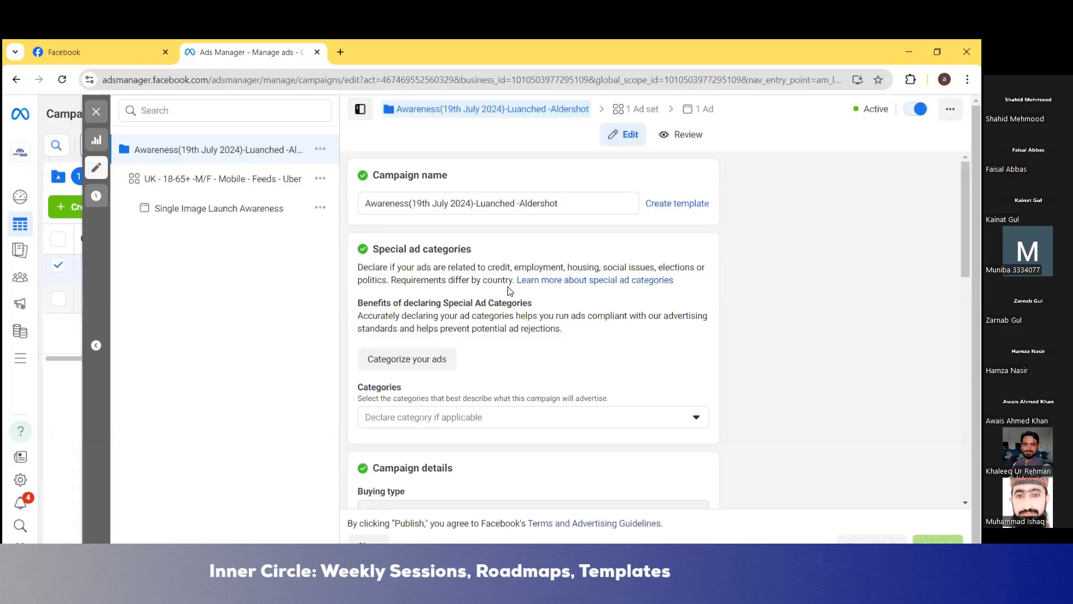
{"action": "scroll", "coordinate": [510, 291], "scroll_direction": "down", "scroll_amount": 3}
{"action": "scroll", "coordinate": [510, 291], "scroll_direction": "down", "scroll_amount": 1}
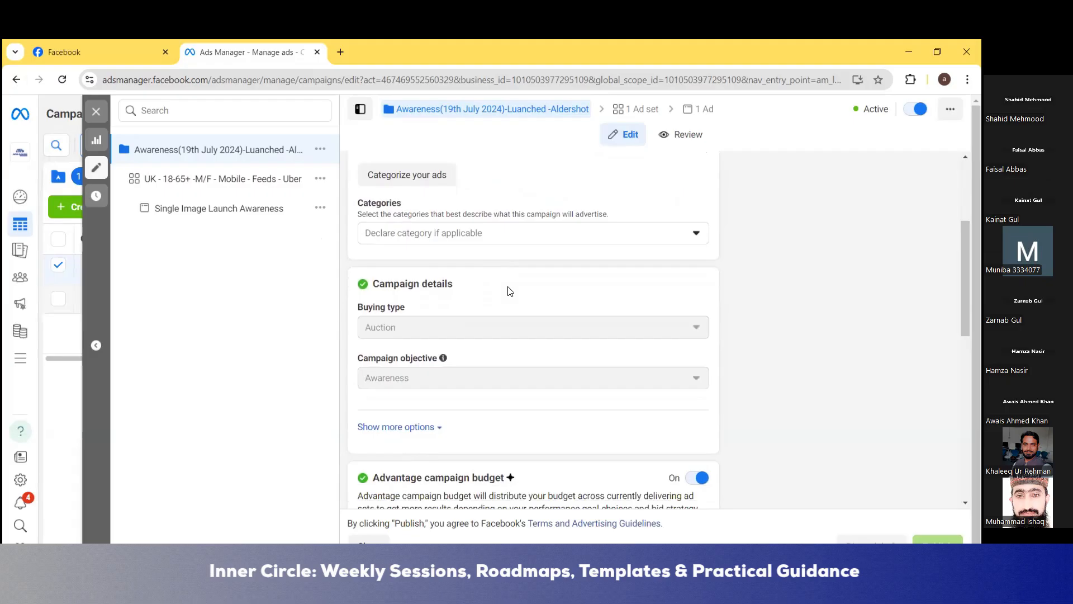
{"action": "scroll", "coordinate": [510, 291], "scroll_direction": "down", "scroll_amount": 3}
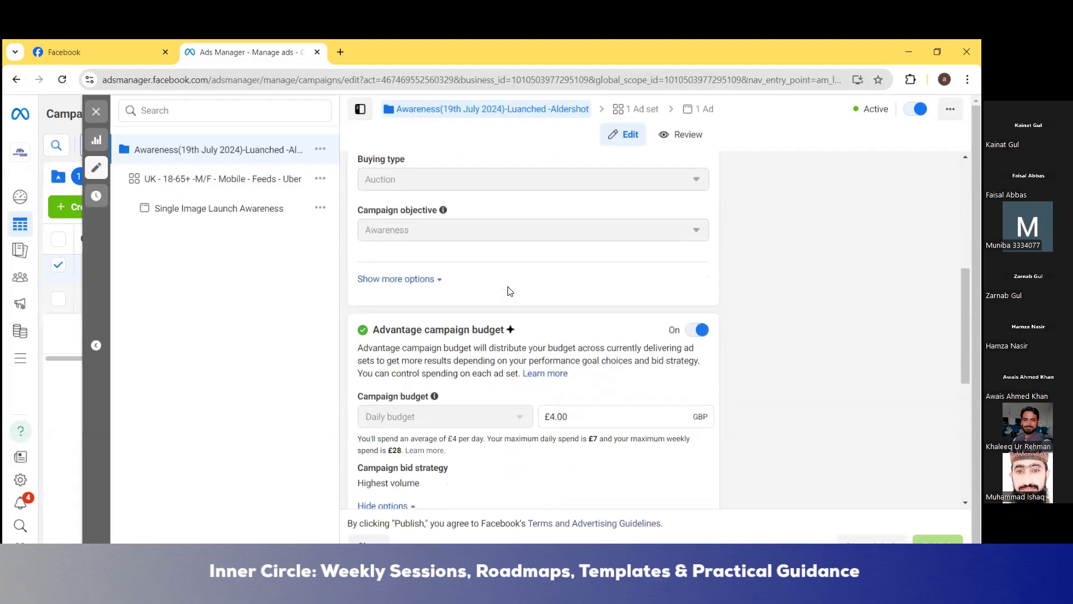
{"action": "scroll", "coordinate": [510, 291], "scroll_direction": "down", "scroll_amount": 1}
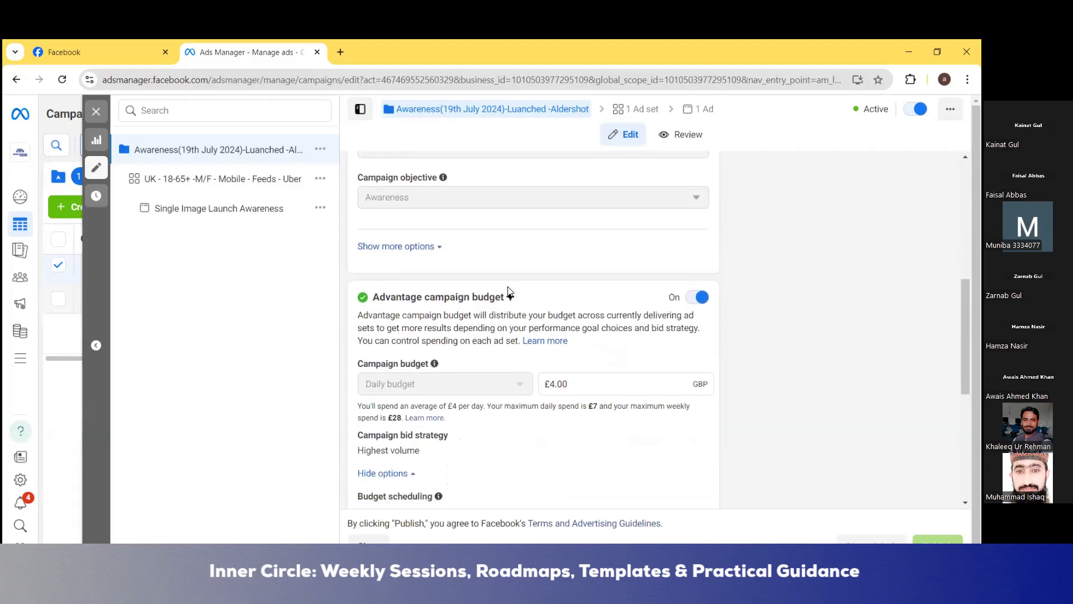
{"action": "scroll", "coordinate": [510, 290], "scroll_direction": "down", "scroll_amount": 2}
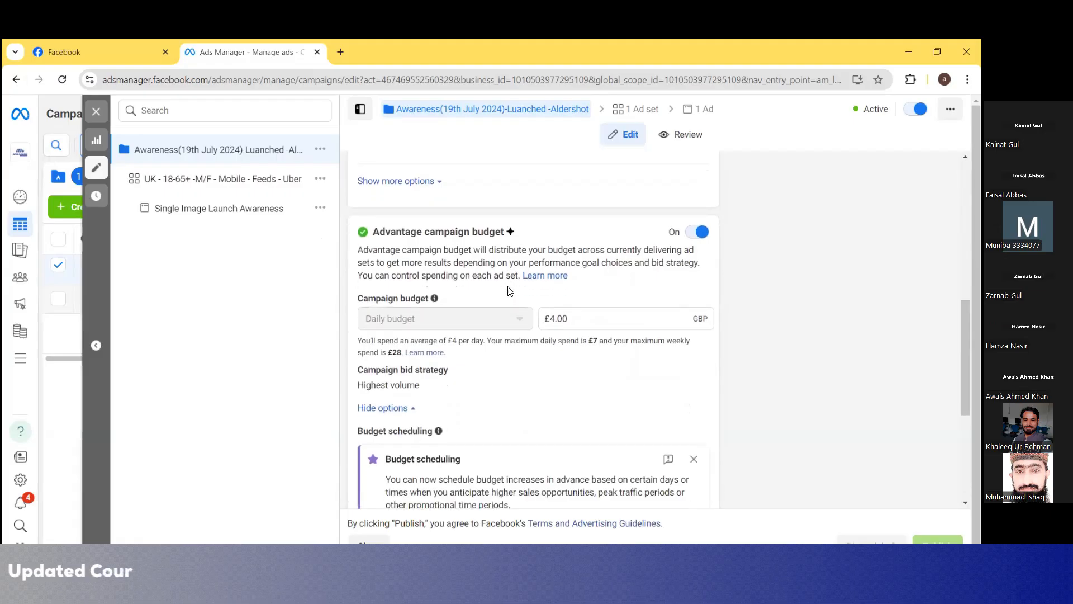
{"action": "scroll", "coordinate": [510, 290], "scroll_direction": "down", "scroll_amount": 1}
{"action": "scroll", "coordinate": [510, 291], "scroll_direction": "down", "scroll_amount": 1}
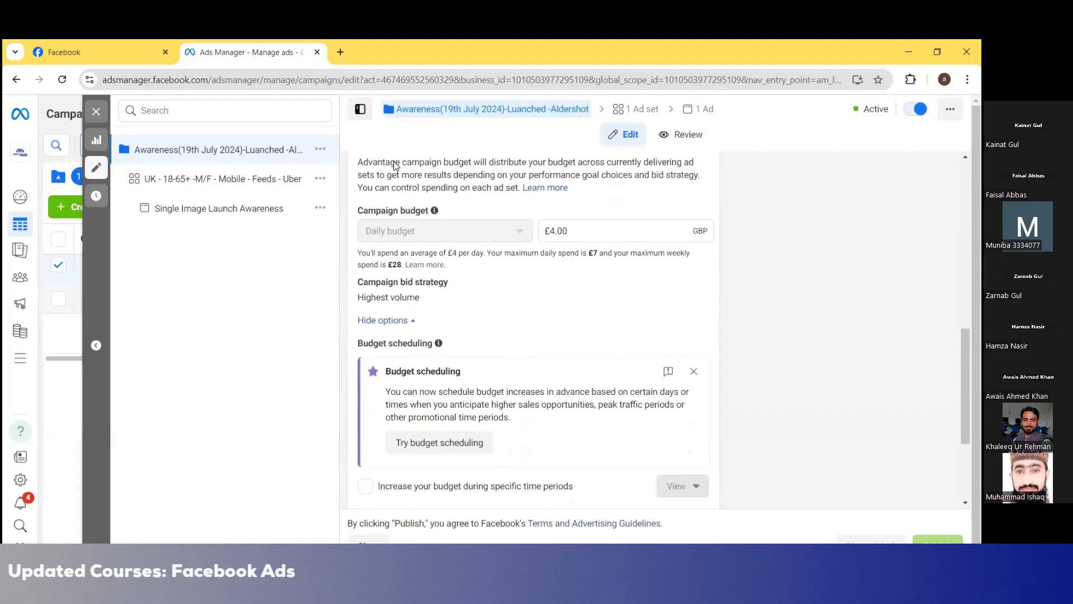
{"action": "scroll", "coordinate": [394, 166], "scroll_direction": "down", "scroll_amount": 2}
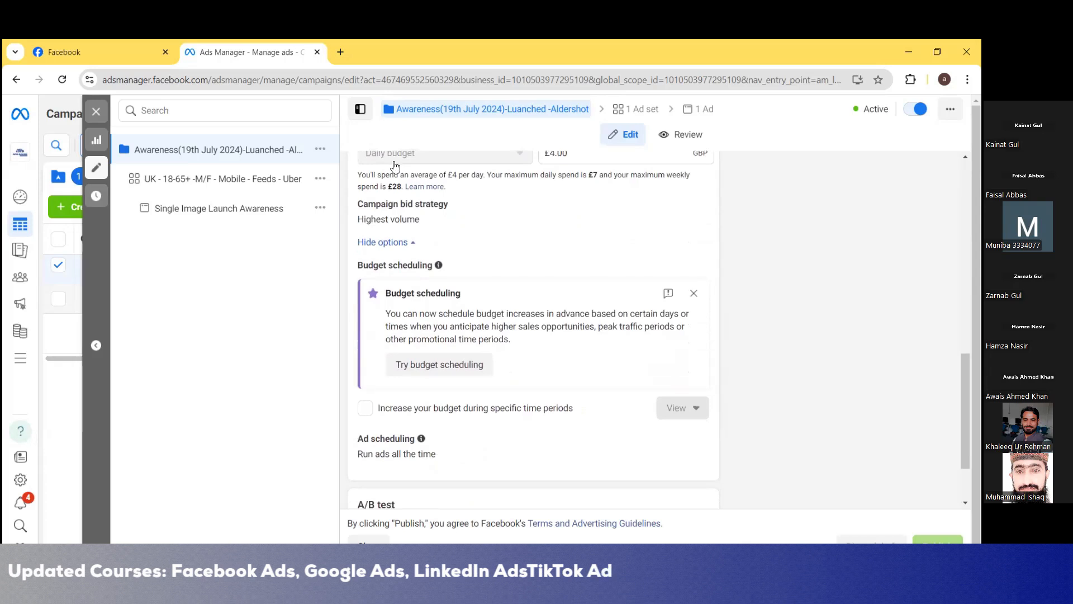
{"action": "scroll", "coordinate": [288, 131], "scroll_direction": "down", "scroll_amount": 1}
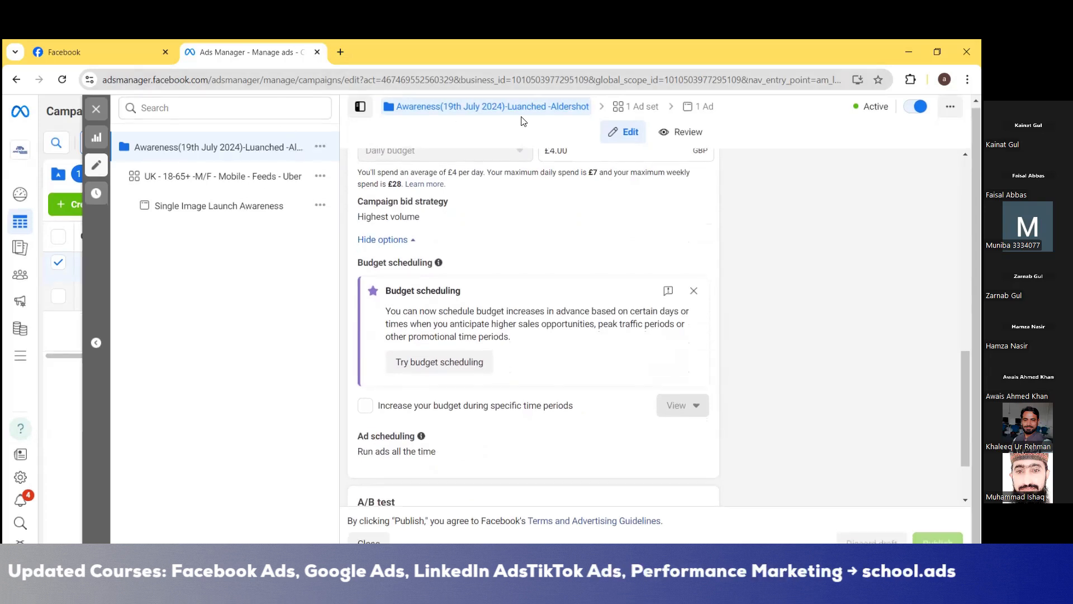
Open the campaign's ad set and examine its performance goal, dynamic creative, budget, schedule and spending limit settings
{"action": "left_click", "coordinate": [643, 112]}
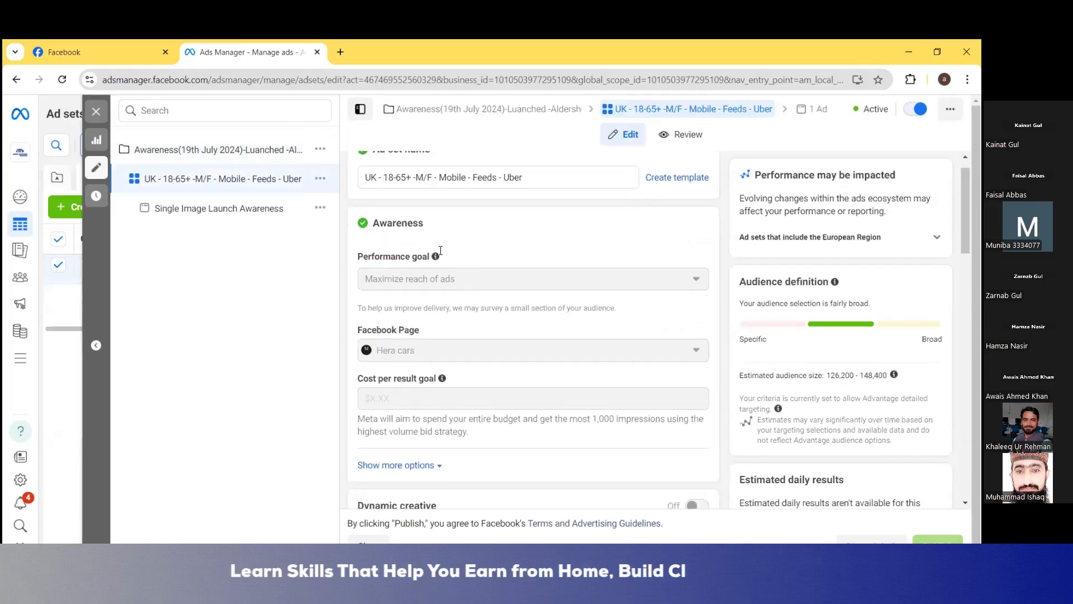
{"action": "scroll", "coordinate": [441, 251], "scroll_direction": "down", "scroll_amount": 2}
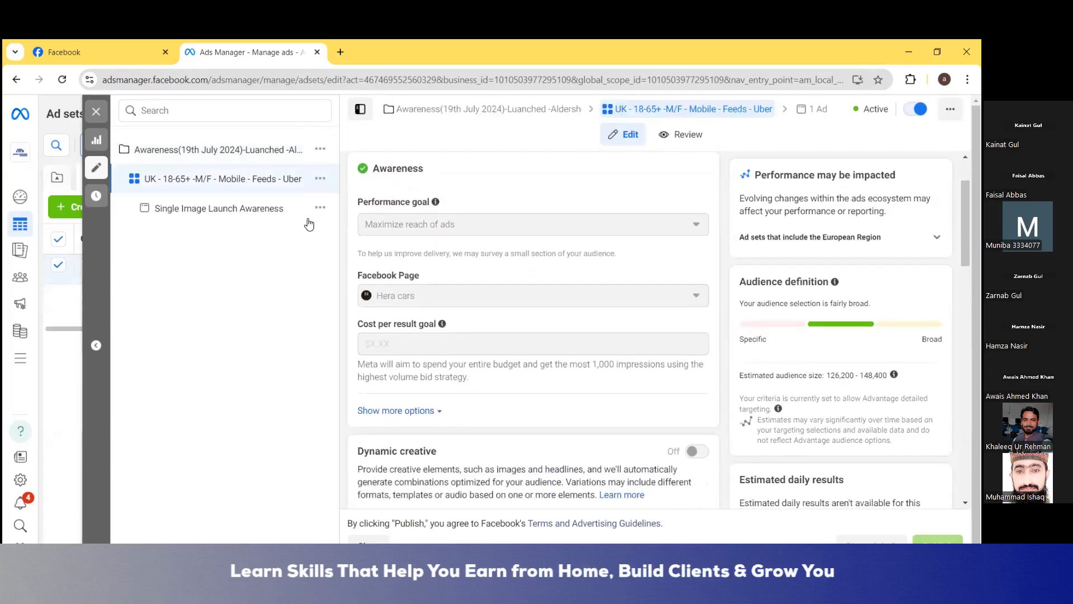
{"action": "scroll", "coordinate": [414, 321], "scroll_direction": "down", "scroll_amount": 2}
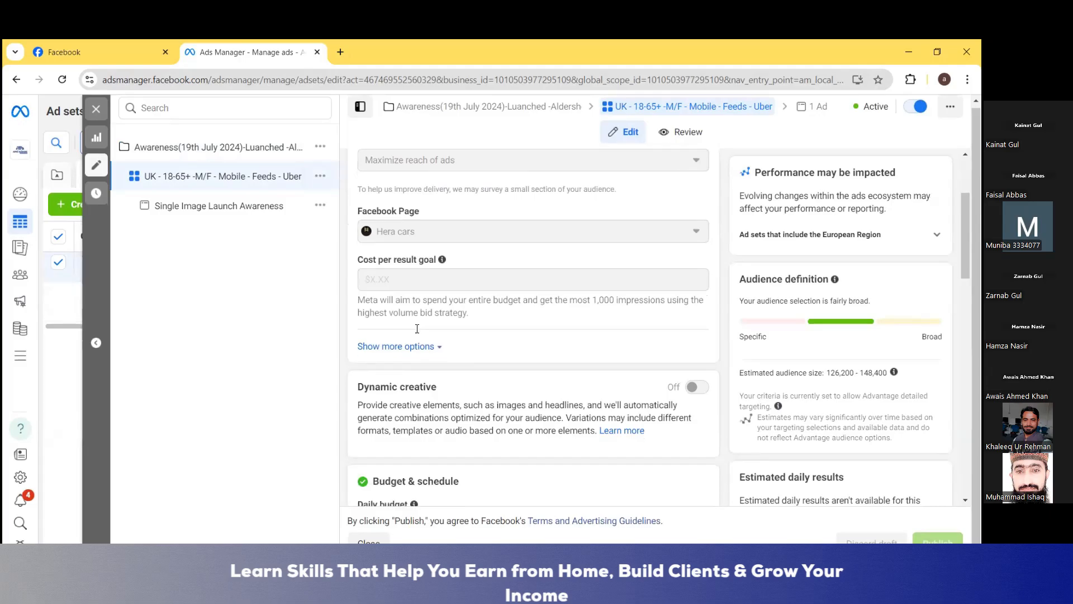
{"action": "scroll", "coordinate": [417, 328], "scroll_direction": "down", "scroll_amount": 1}
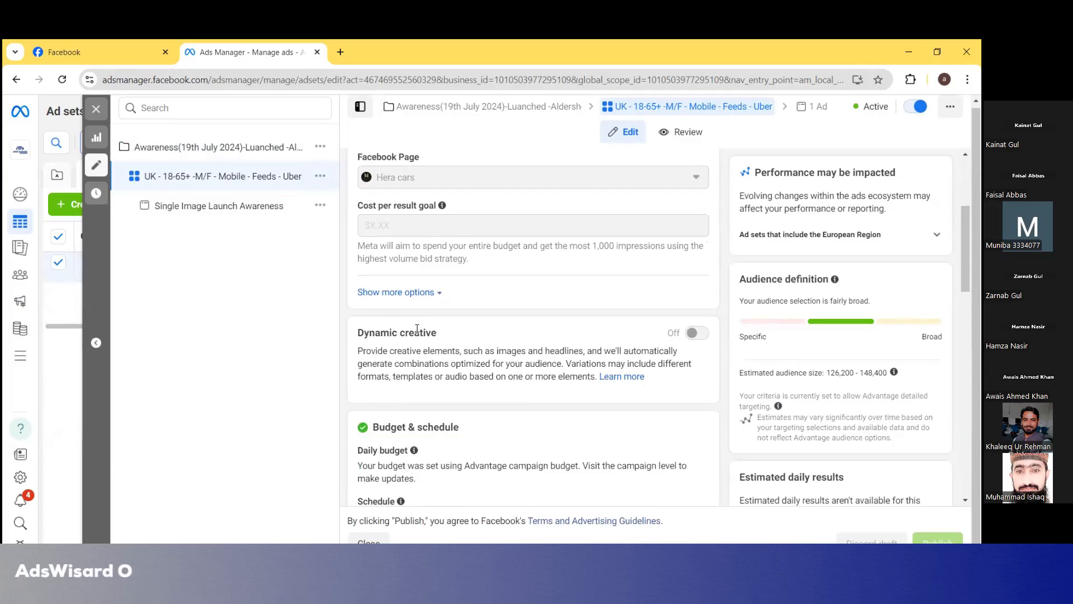
{"action": "scroll", "coordinate": [417, 329], "scroll_direction": "down", "scroll_amount": 2}
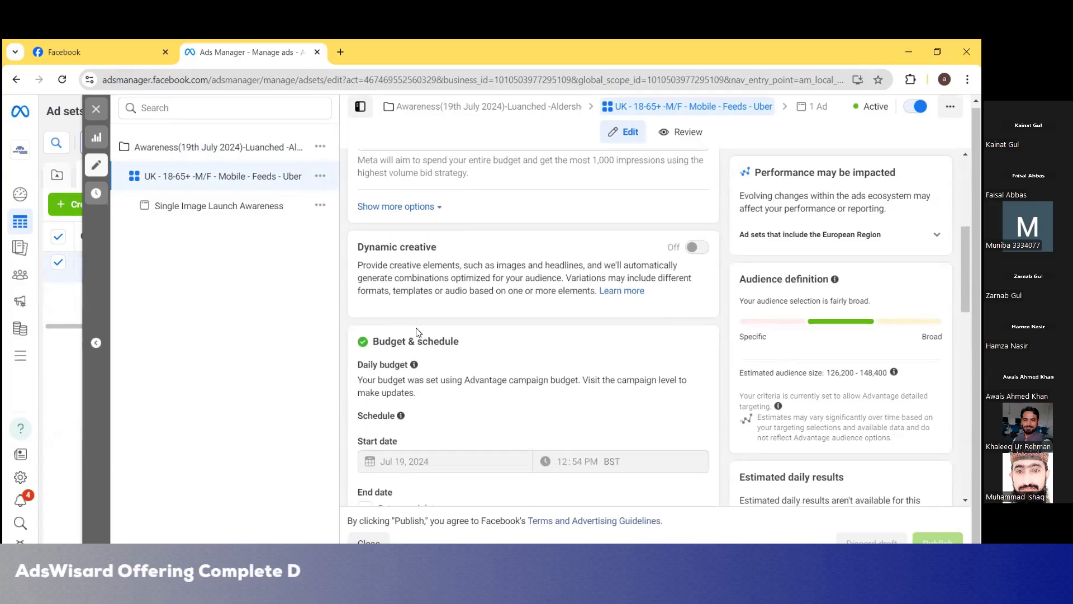
{"action": "scroll", "coordinate": [417, 331], "scroll_direction": "down", "scroll_amount": 2}
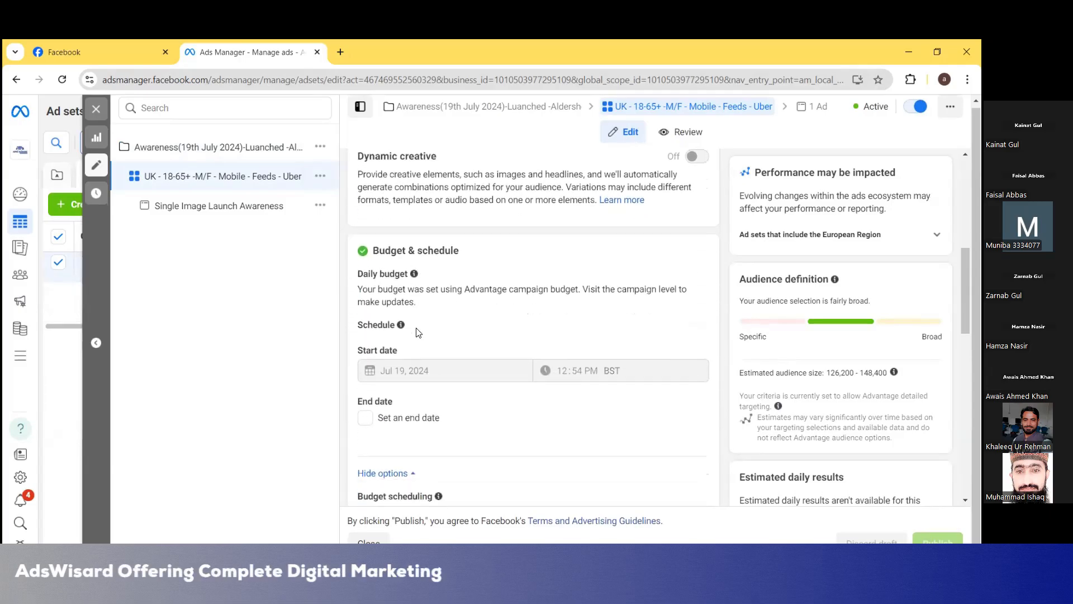
{"action": "scroll", "coordinate": [417, 332], "scroll_direction": "down", "scroll_amount": 2}
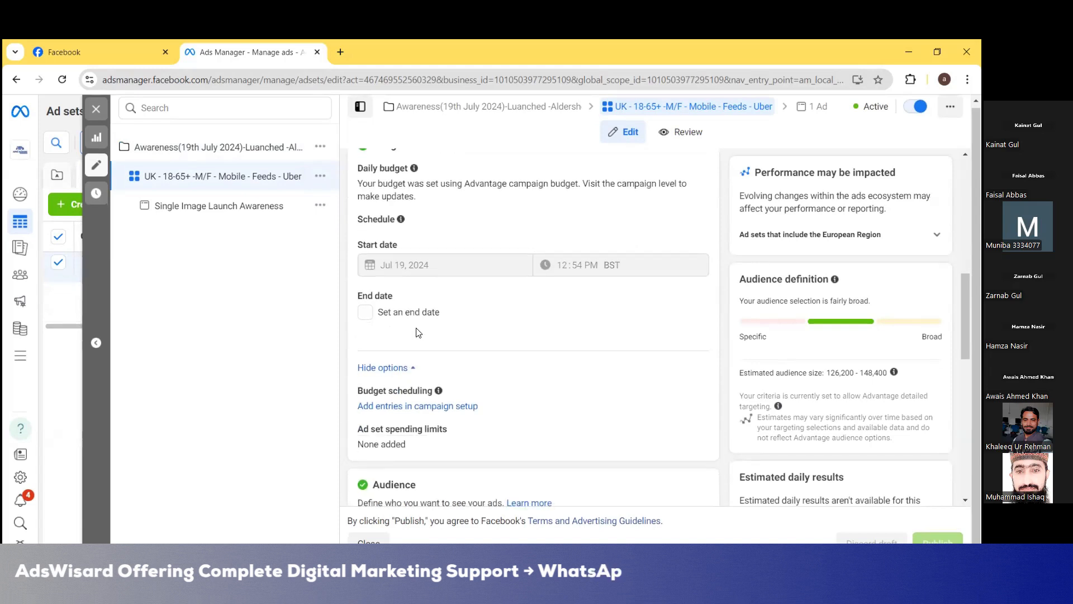
{"action": "scroll", "coordinate": [417, 333], "scroll_direction": "down", "scroll_amount": 1}
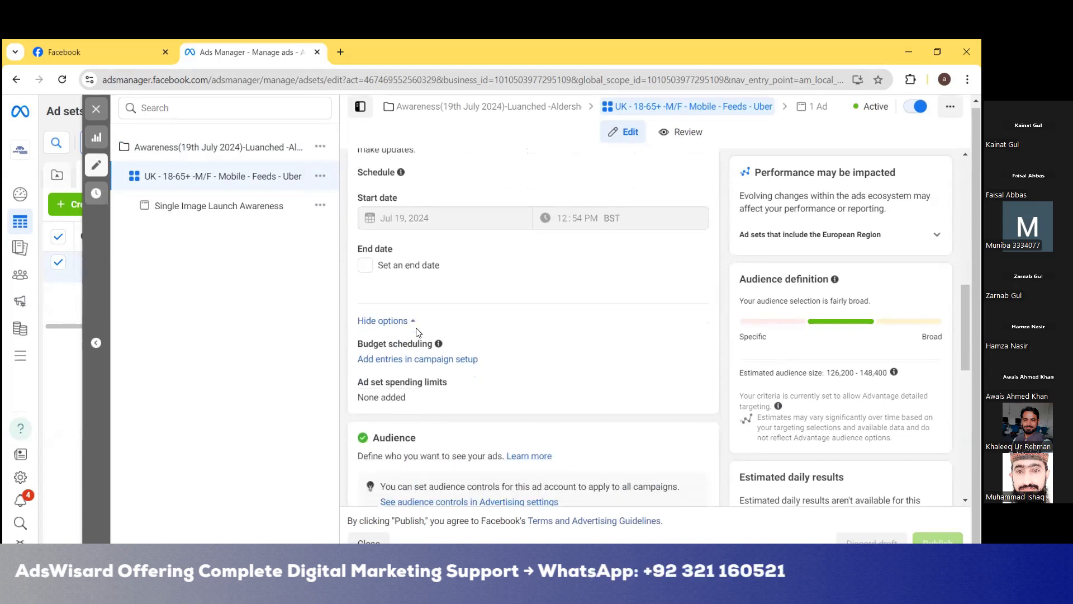
{"action": "scroll", "coordinate": [418, 332], "scroll_direction": "down", "scroll_amount": 1}
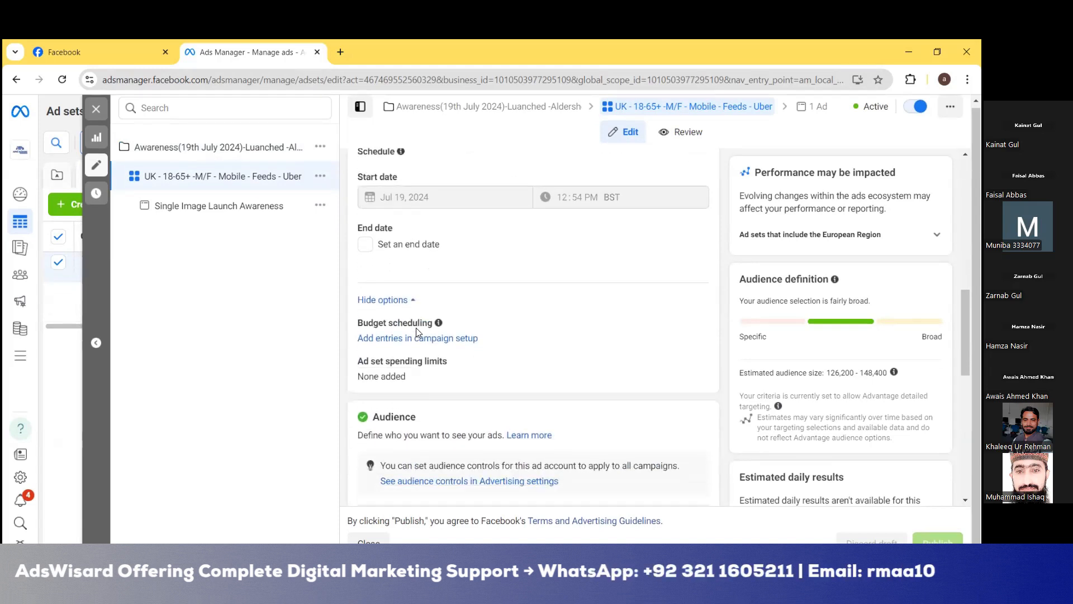
{"action": "scroll", "coordinate": [416, 329], "scroll_direction": "down", "scroll_amount": 1}
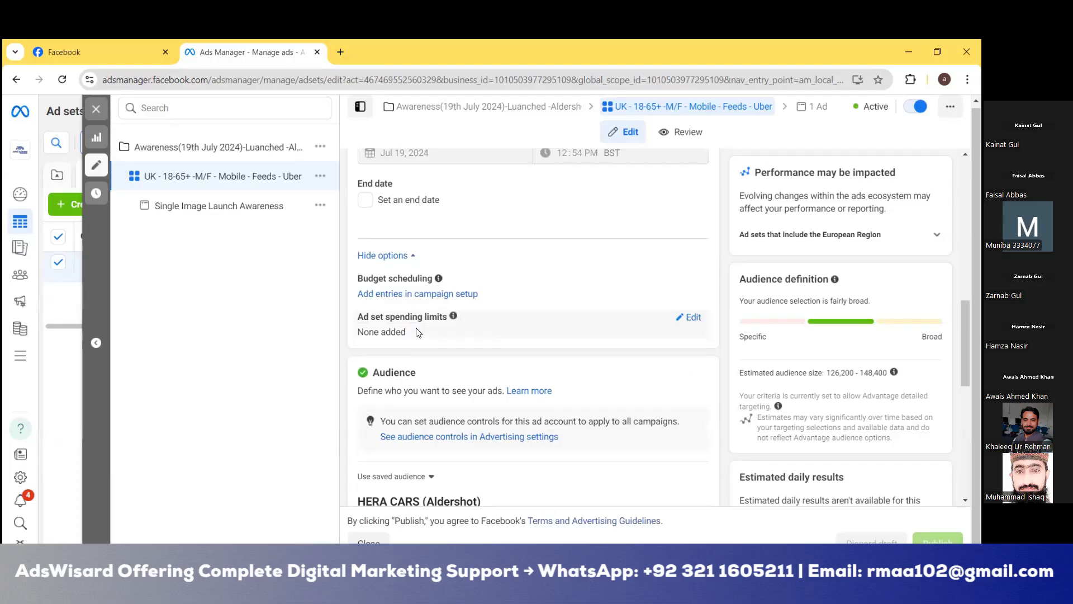
Review the ad set's saved HERA CARS (Aldershot) audience, including its location, minimum age and Advantage+ audience settings
{"action": "scroll", "coordinate": [417, 332], "scroll_direction": "down", "scroll_amount": 2}
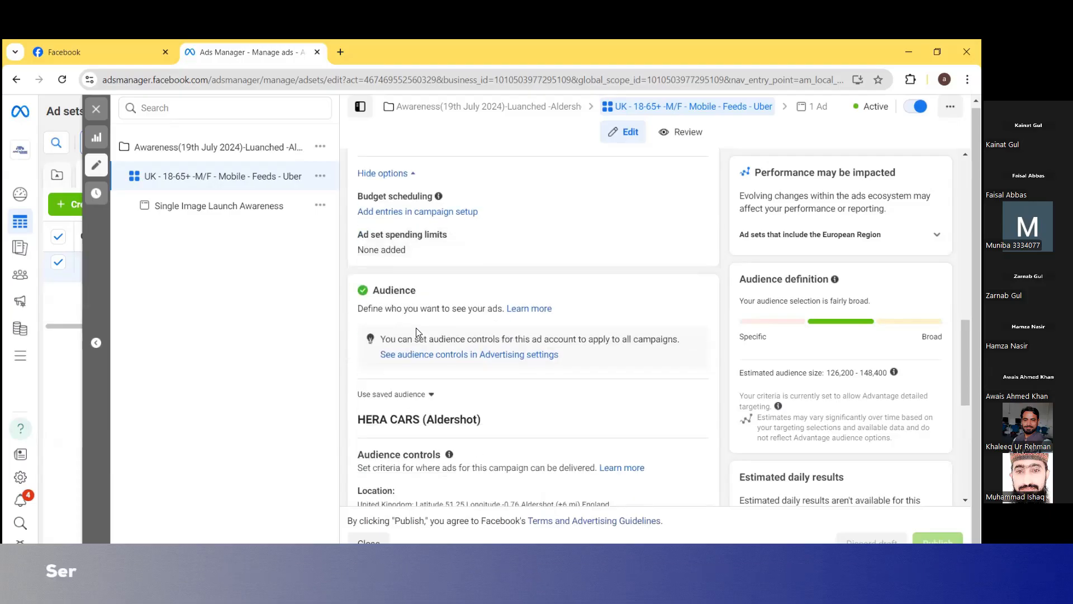
{"action": "scroll", "coordinate": [418, 332], "scroll_direction": "down", "scroll_amount": 3}
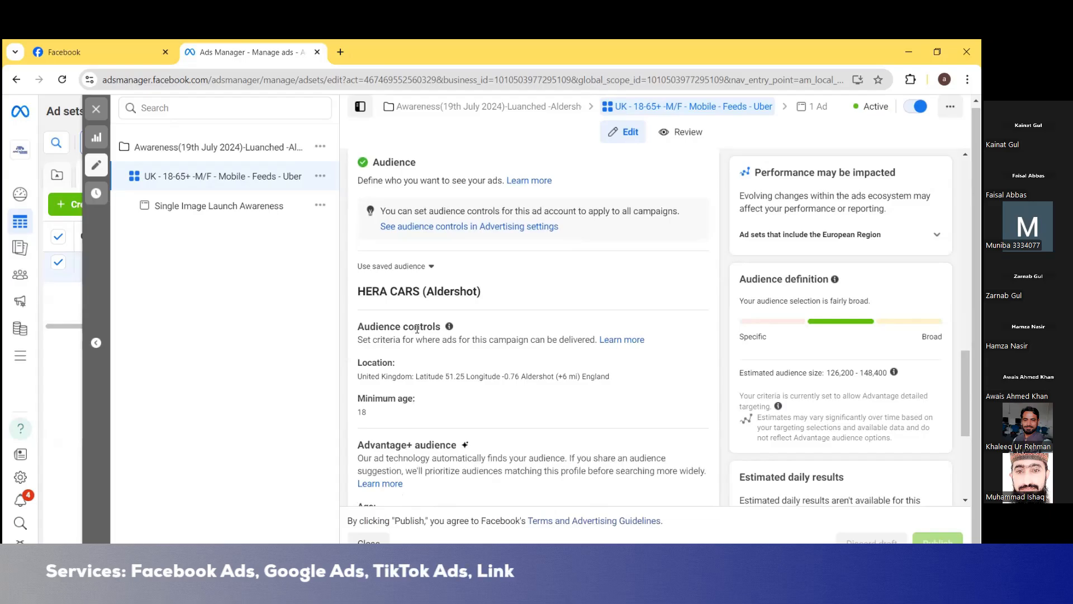
{"action": "scroll", "coordinate": [417, 329], "scroll_direction": "down", "scroll_amount": 1}
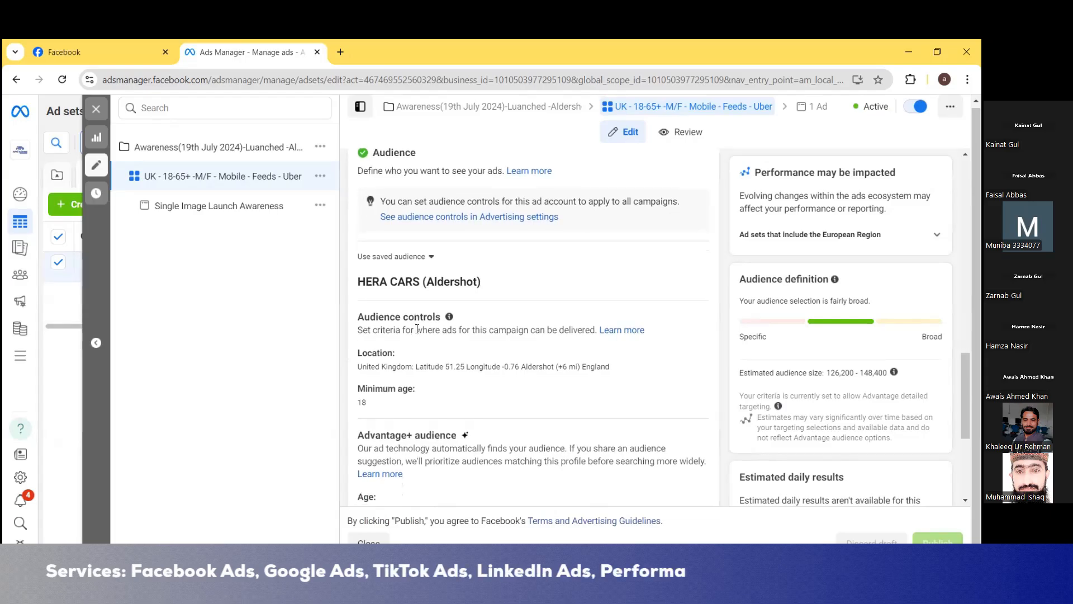
{"action": "scroll", "coordinate": [417, 329], "scroll_direction": "up", "scroll_amount": 1}
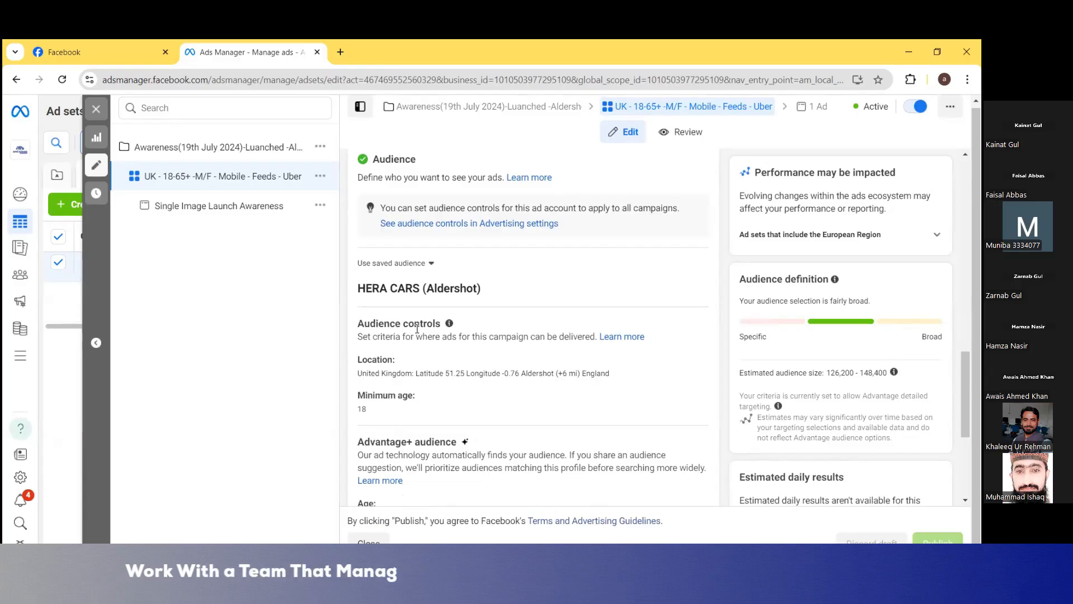
{"action": "scroll", "coordinate": [417, 329], "scroll_direction": "down", "scroll_amount": 3}
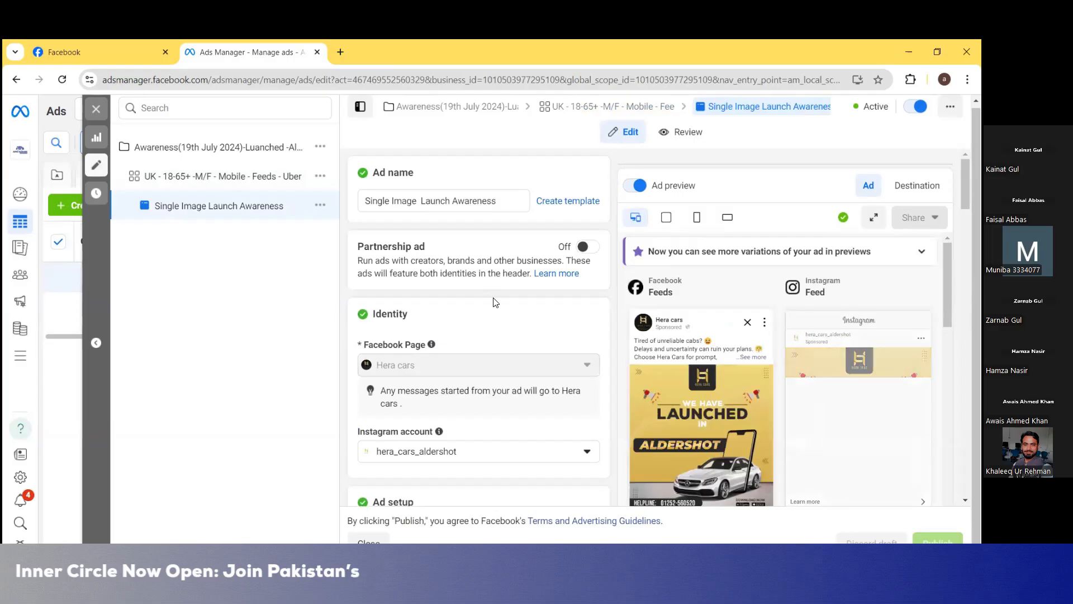
Review the Single Image Launch Awareness ad's identity, ad format and creative media across placements
{"action": "scroll", "coordinate": [405, 335], "scroll_direction": "down", "scroll_amount": 1}
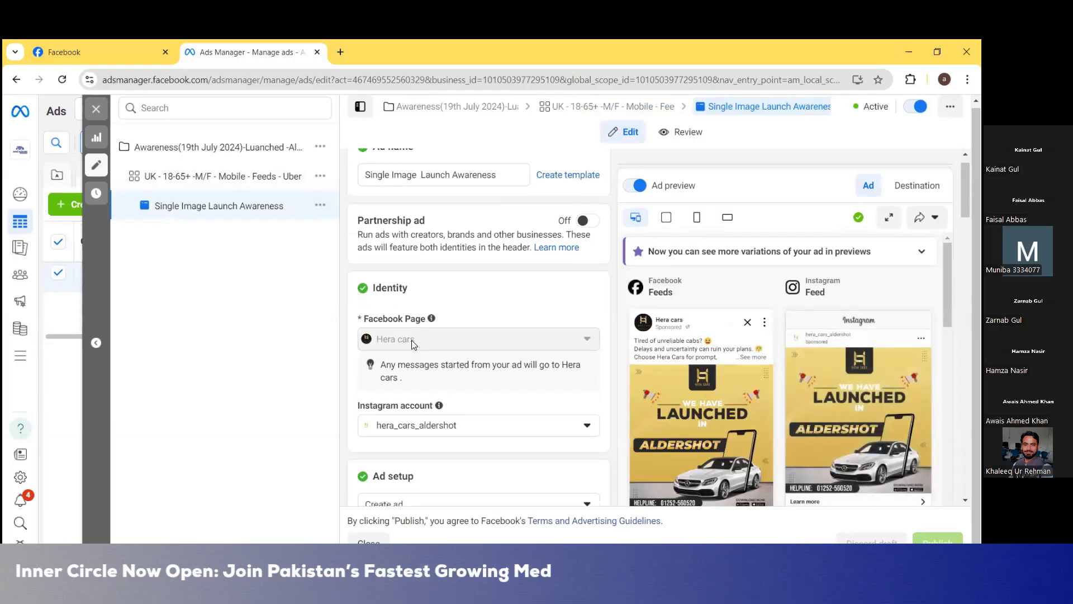
{"action": "scroll", "coordinate": [412, 340], "scroll_direction": "down", "scroll_amount": 1}
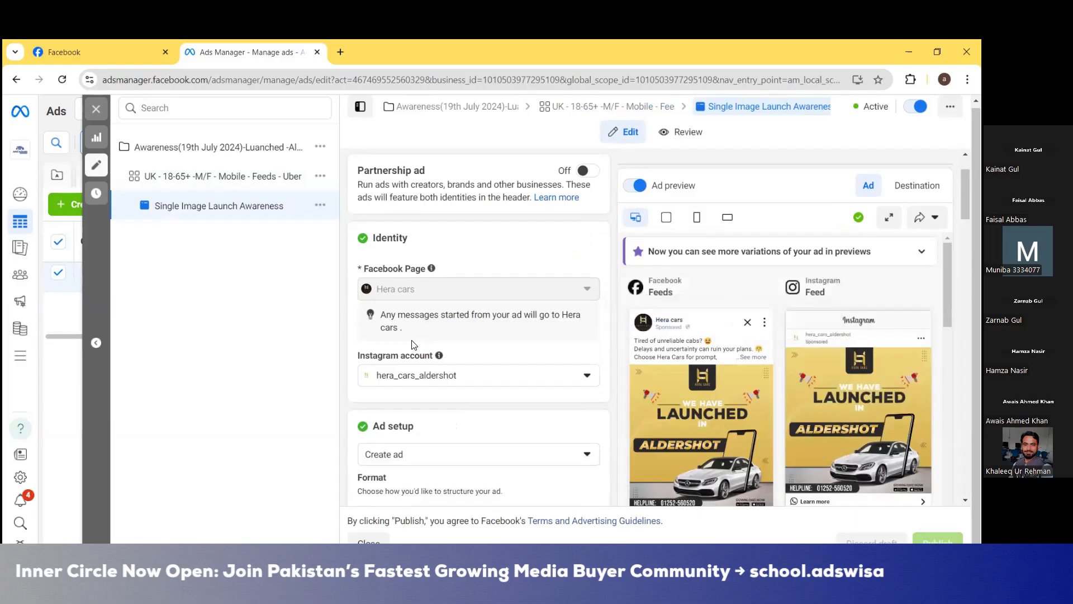
{"action": "scroll", "coordinate": [414, 344], "scroll_direction": "down", "scroll_amount": 1}
{"action": "scroll", "coordinate": [414, 345], "scroll_direction": "down", "scroll_amount": 1}
{"action": "scroll", "coordinate": [413, 345], "scroll_direction": "down", "scroll_amount": 4}
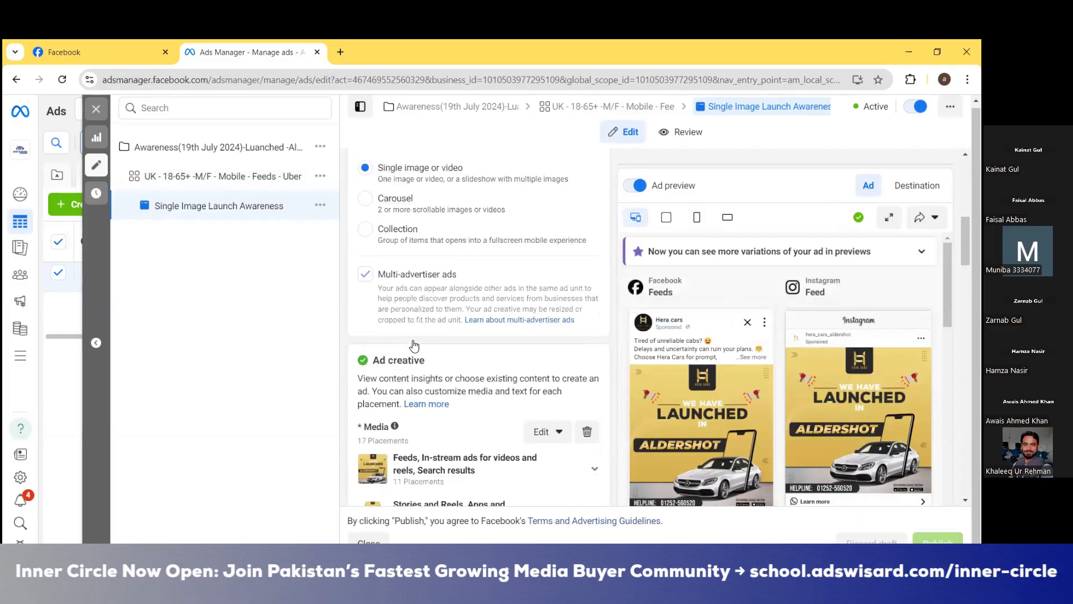
{"action": "scroll", "coordinate": [414, 345], "scroll_direction": "down", "scroll_amount": 3}
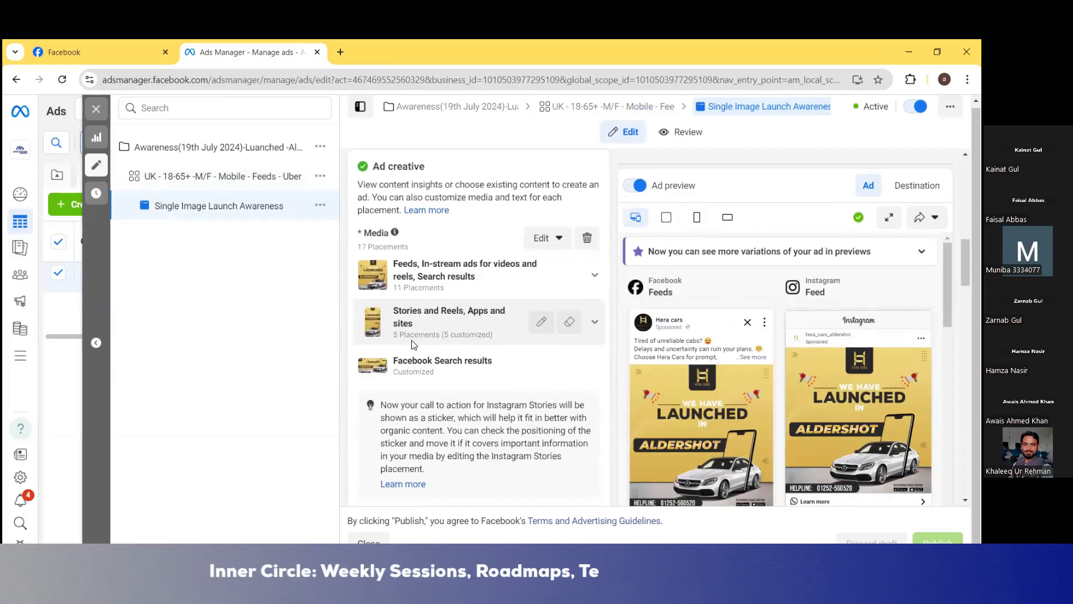
{"action": "scroll", "coordinate": [414, 345], "scroll_direction": "down", "scroll_amount": 2}
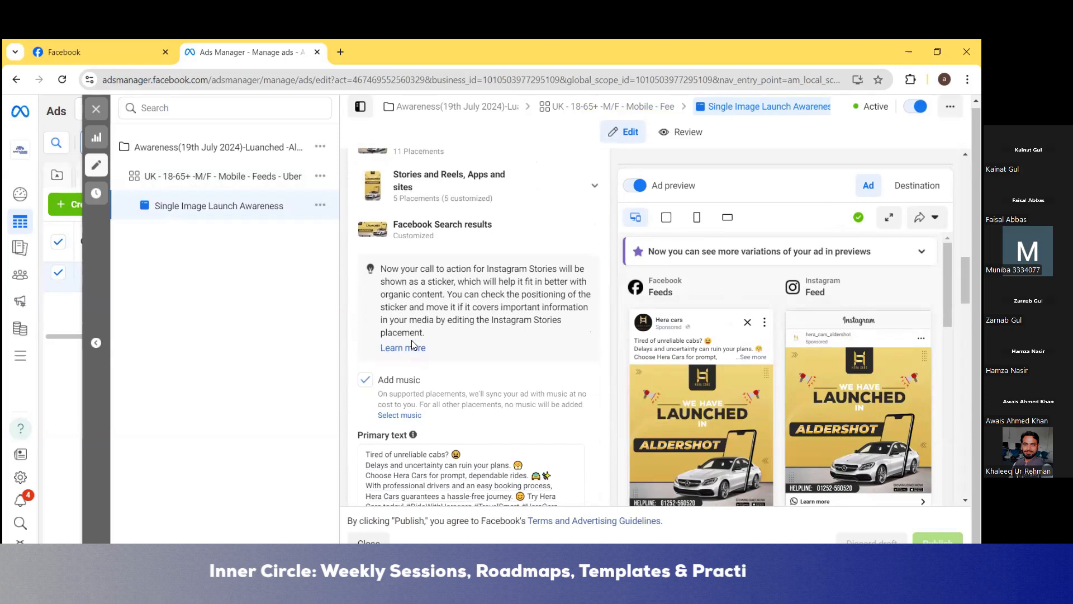
{"action": "scroll", "coordinate": [414, 345], "scroll_direction": "down", "scroll_amount": 1}
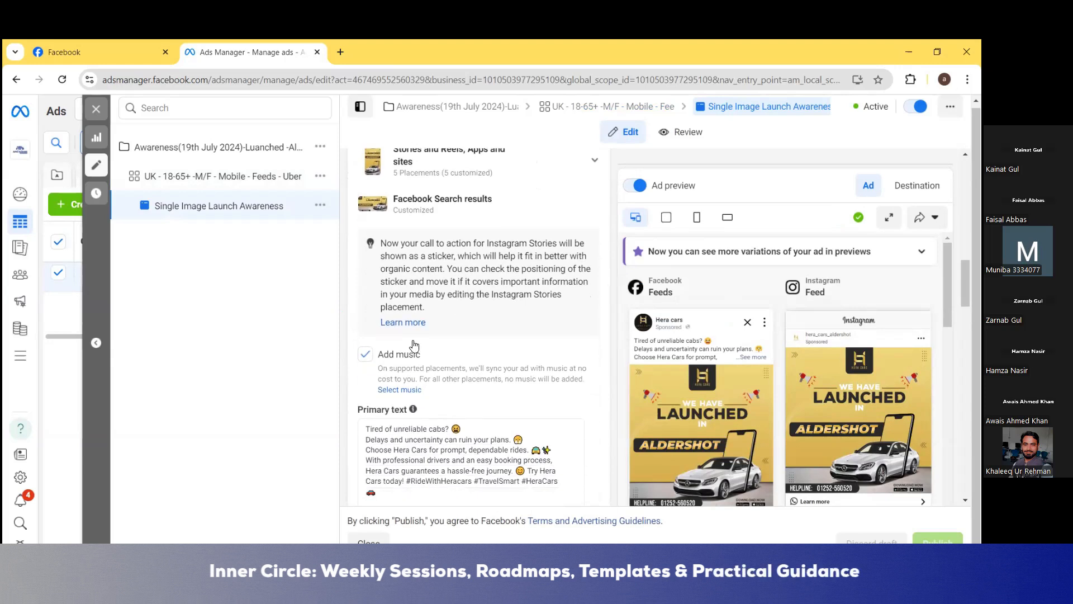
Examine the launch ad's primary text, generated text variations, description, call to action and destination
{"action": "scroll", "coordinate": [414, 344], "scroll_direction": "down", "scroll_amount": 2}
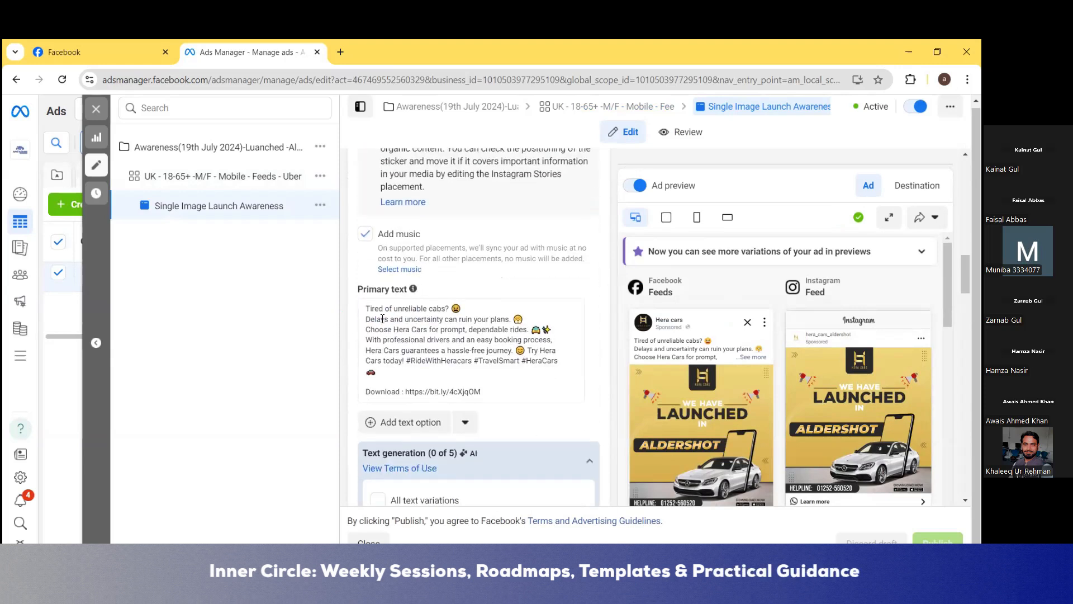
{"action": "scroll", "coordinate": [383, 320], "scroll_direction": "down", "scroll_amount": 1}
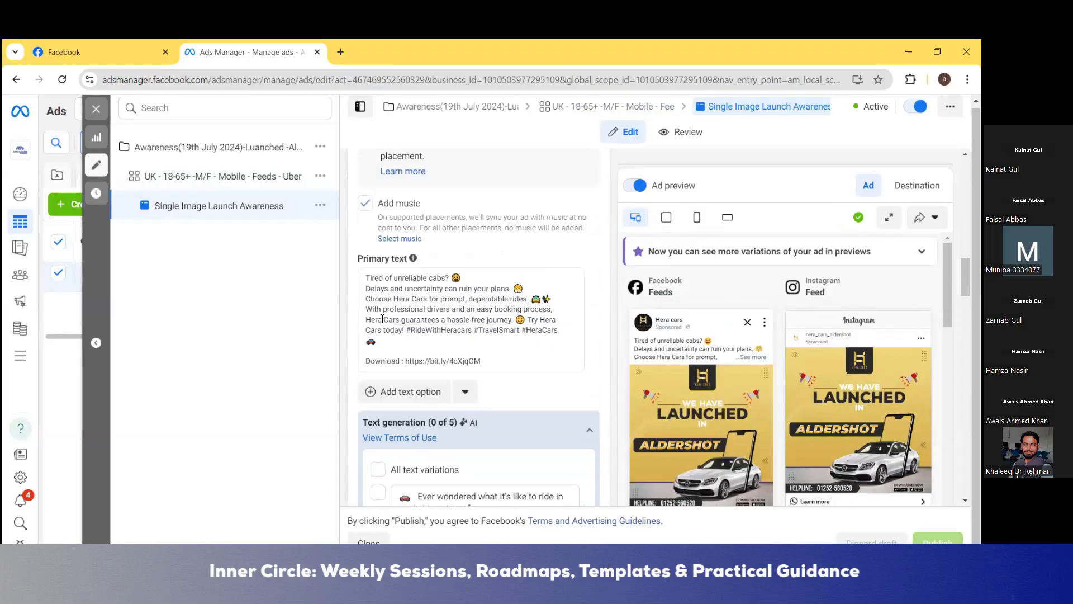
{"action": "scroll", "coordinate": [383, 319], "scroll_direction": "down", "scroll_amount": 1}
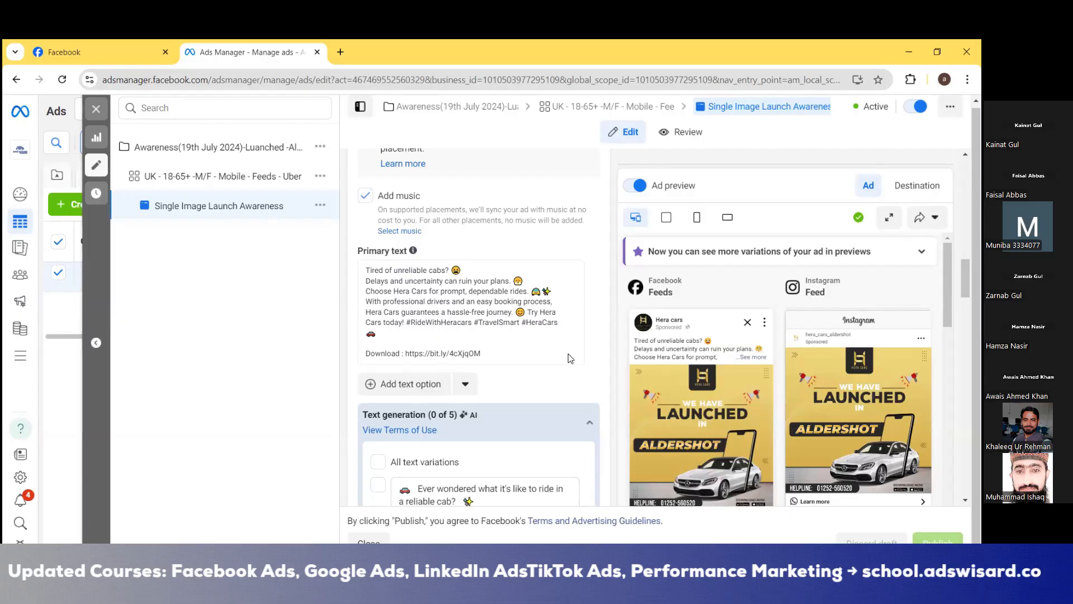
{"action": "scroll", "coordinate": [547, 324], "scroll_direction": "down", "scroll_amount": 1}
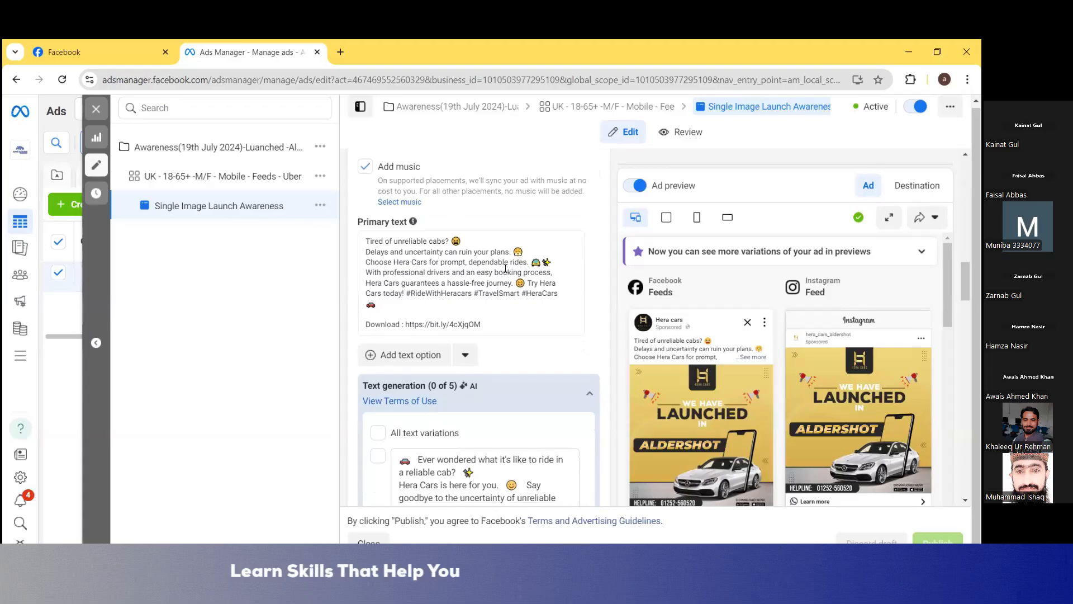
{"action": "scroll", "coordinate": [517, 460], "scroll_direction": "down", "scroll_amount": 5}
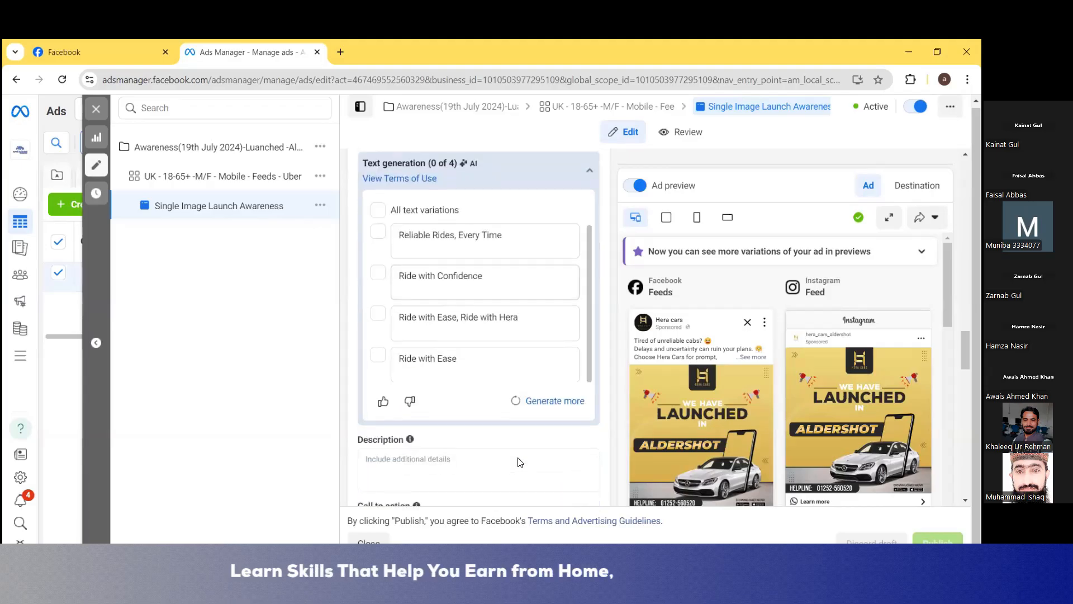
{"action": "scroll", "coordinate": [520, 462], "scroll_direction": "down", "scroll_amount": 5}
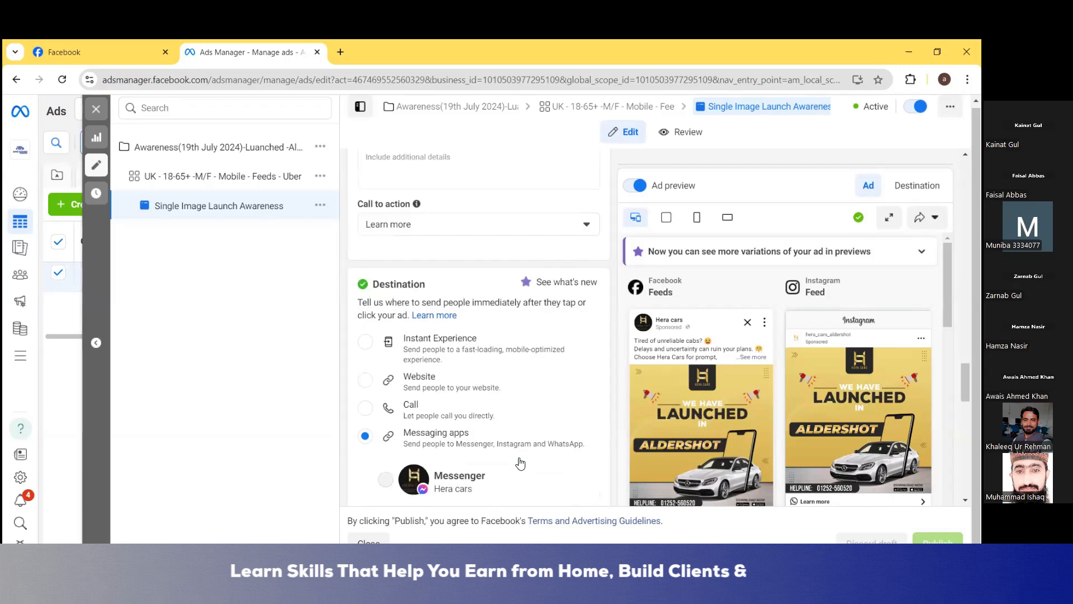
Review the launch ad's messaging app destinations, WhatsApp settings and tracking options
{"action": "scroll", "coordinate": [519, 462], "scroll_direction": "down", "scroll_amount": 2}
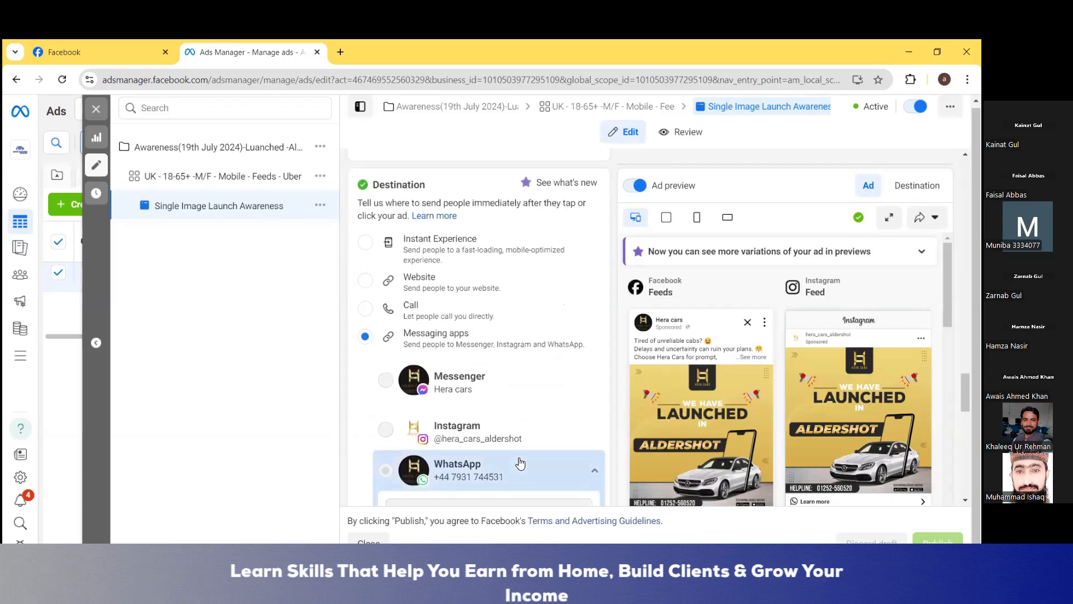
{"action": "scroll", "coordinate": [520, 462], "scroll_direction": "down", "scroll_amount": 3}
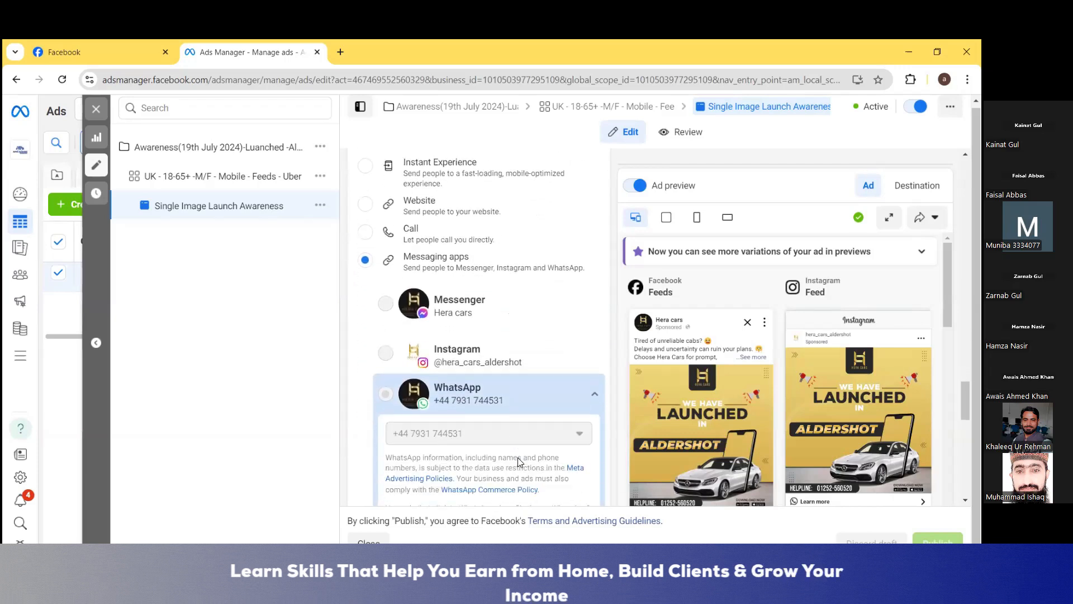
{"action": "scroll", "coordinate": [520, 462], "scroll_direction": "down", "scroll_amount": 3}
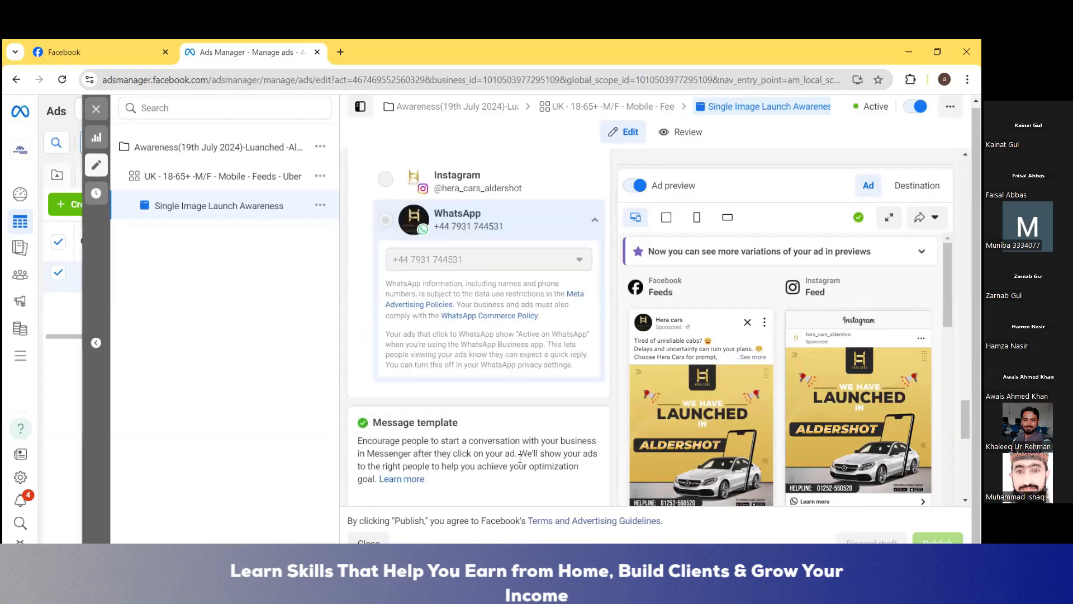
{"action": "scroll", "coordinate": [520, 458], "scroll_direction": "up", "scroll_amount": 3}
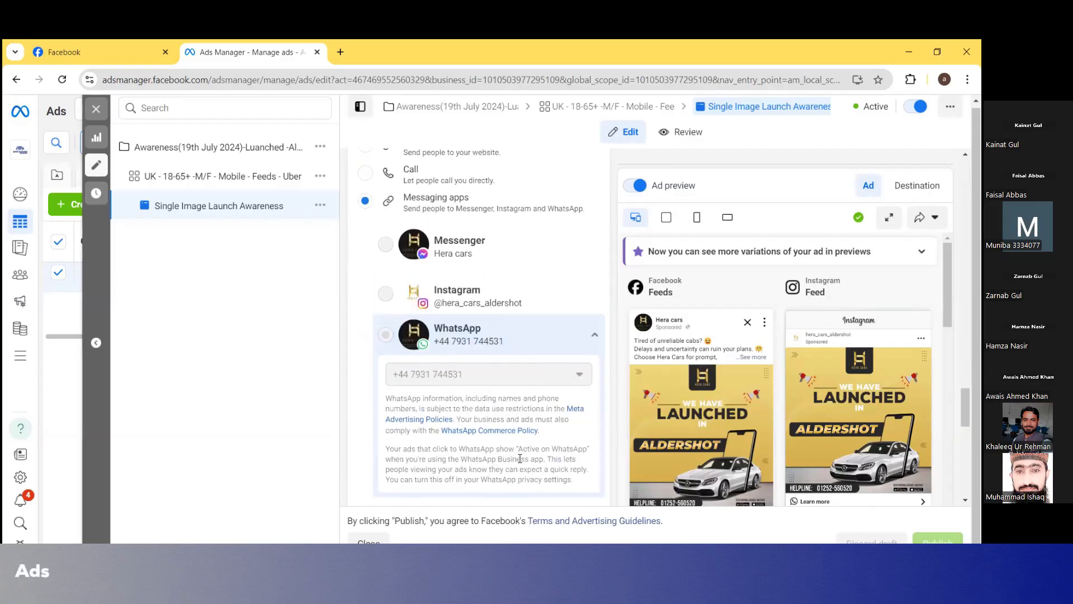
{"action": "scroll", "coordinate": [519, 462], "scroll_direction": "down", "scroll_amount": 8}
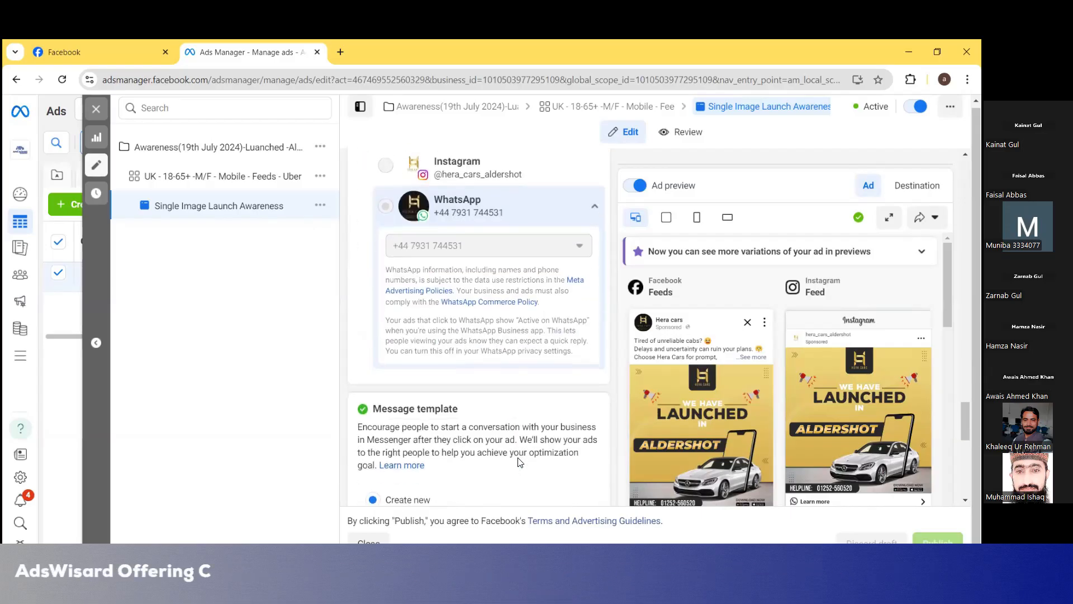
{"action": "scroll", "coordinate": [520, 459], "scroll_direction": "down", "scroll_amount": 6}
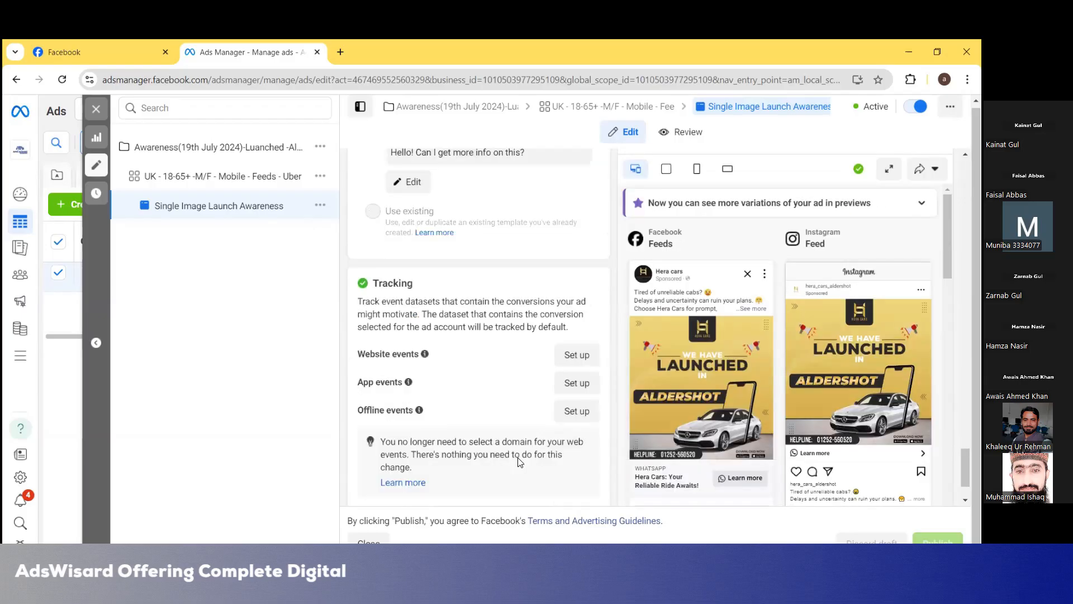
{"action": "scroll", "coordinate": [520, 462], "scroll_direction": "down", "scroll_amount": 1}
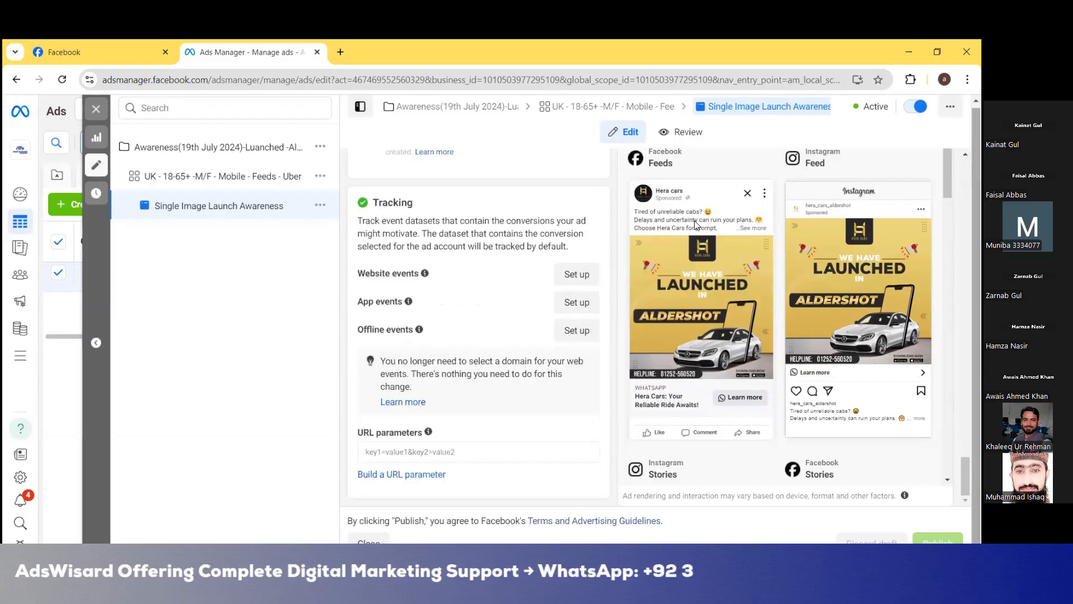
Examine the ad's message template, including its greeting, pre-filled message and the option to use an existing template
{"action": "scroll", "coordinate": [696, 226], "scroll_direction": "up", "scroll_amount": 7}
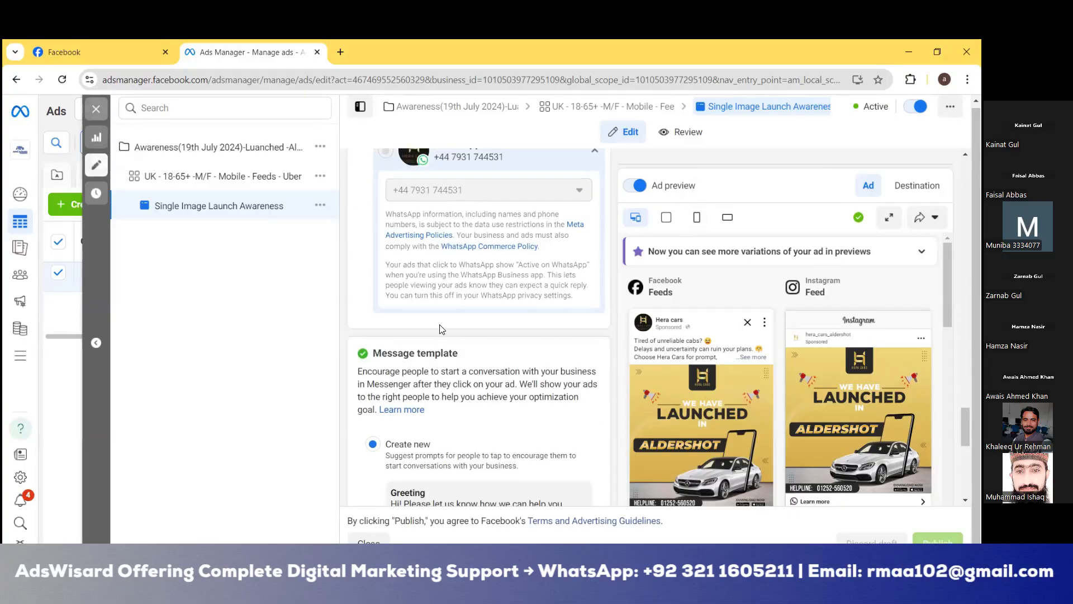
{"action": "scroll", "coordinate": [441, 329], "scroll_direction": "down", "scroll_amount": 5}
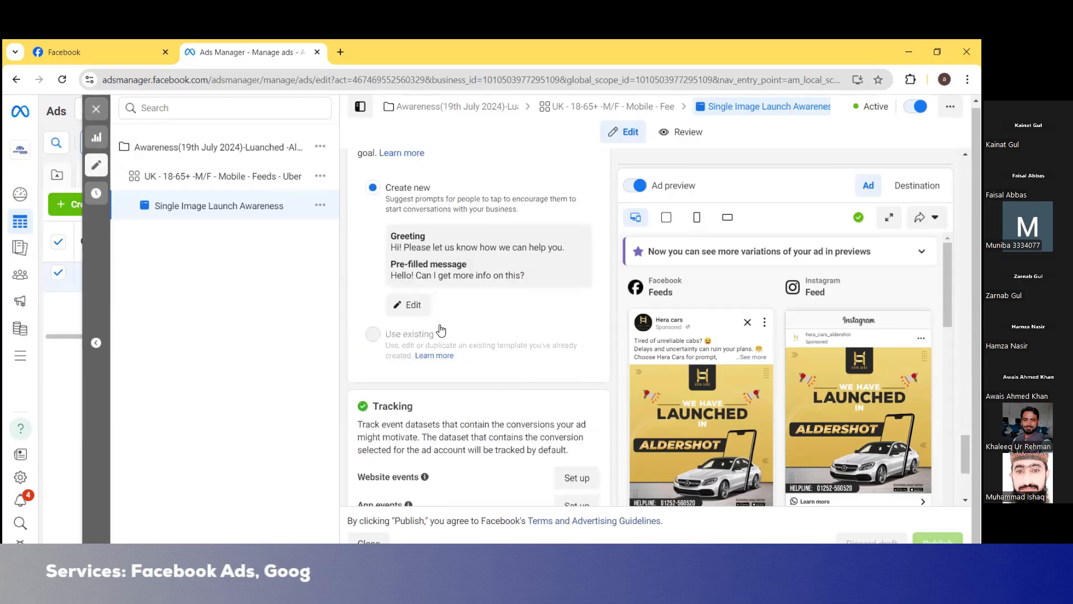
{"action": "mouse_move", "coordinate": [423, 334]}
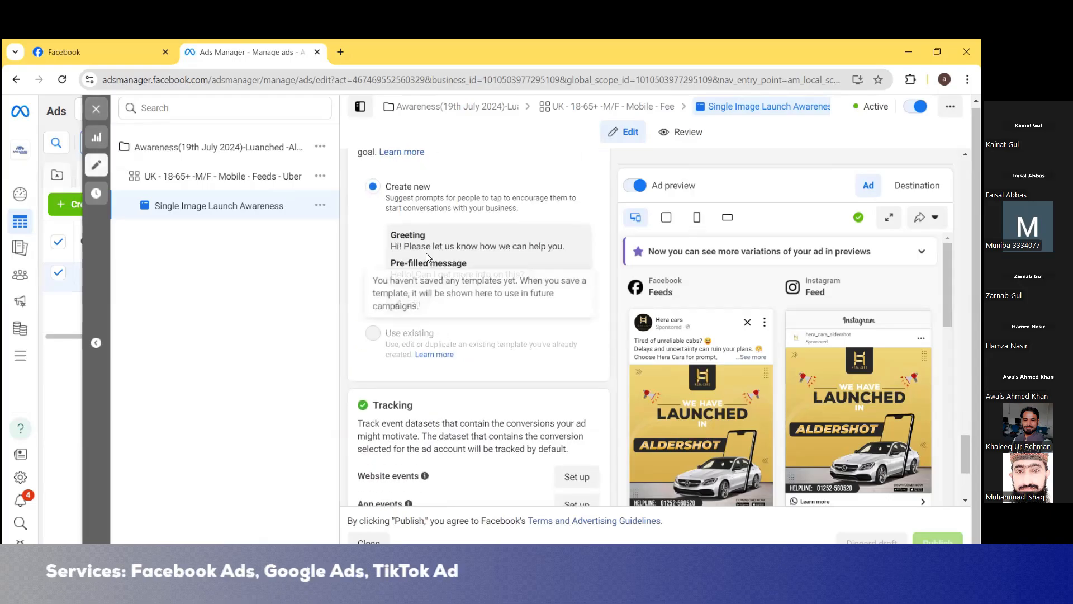
{"action": "scroll", "coordinate": [353, 287], "scroll_direction": "down", "scroll_amount": 2}
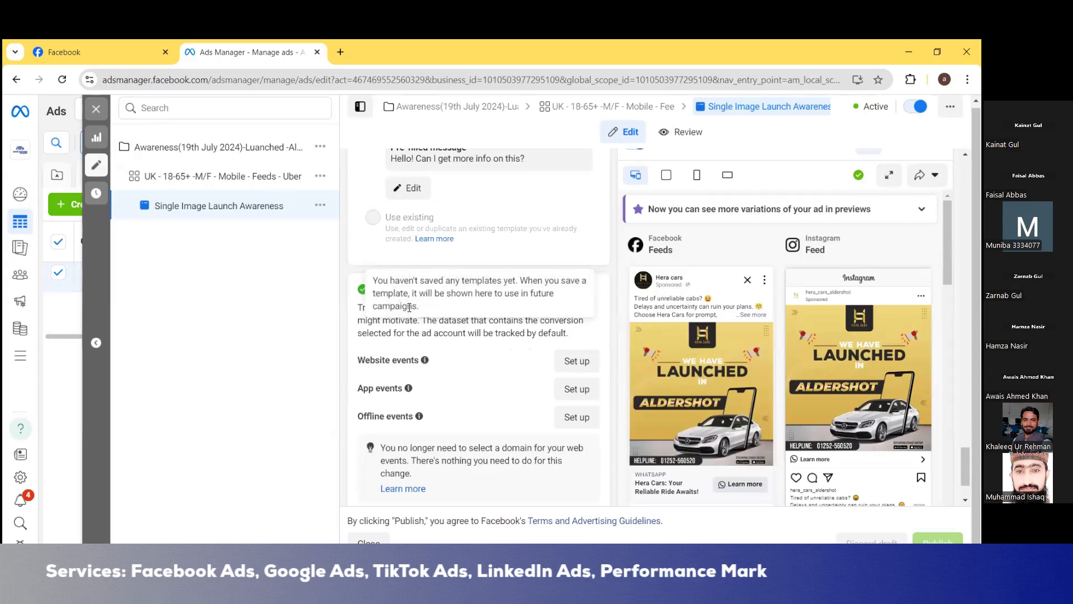
{"action": "scroll", "coordinate": [409, 309], "scroll_direction": "up", "scroll_amount": 5}
{"action": "scroll", "coordinate": [408, 307], "scroll_direction": "down", "scroll_amount": 4}
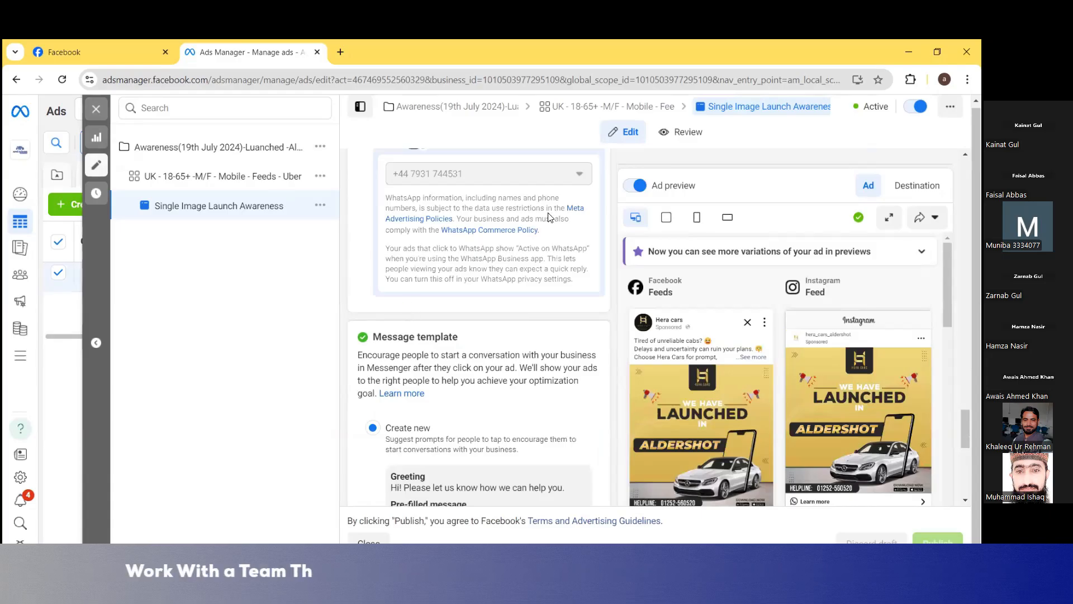
Review the available call-to-action choices for the launch ad and set it to Contact us
{"action": "scroll", "coordinate": [457, 352], "scroll_direction": "up", "scroll_amount": 2}
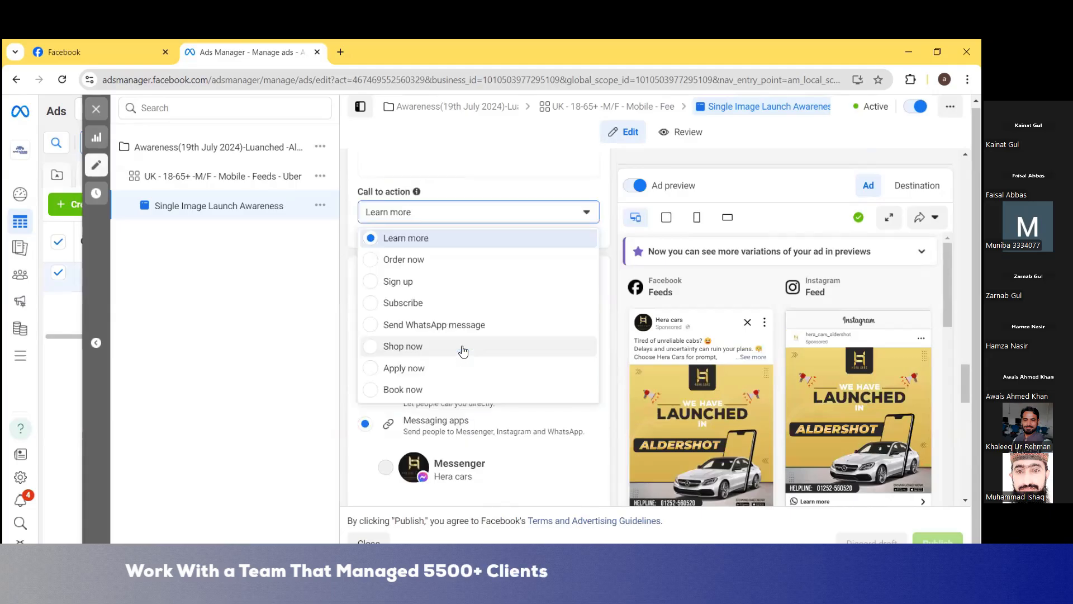
{"action": "scroll", "coordinate": [464, 351], "scroll_direction": "down", "scroll_amount": 1}
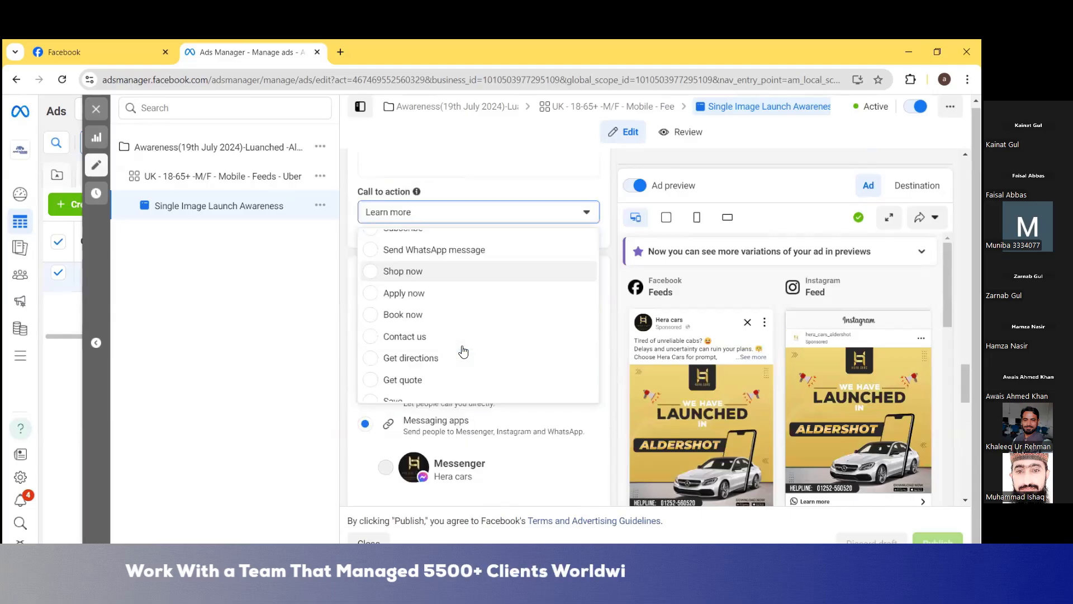
{"action": "scroll", "coordinate": [461, 350], "scroll_direction": "up", "scroll_amount": 1}
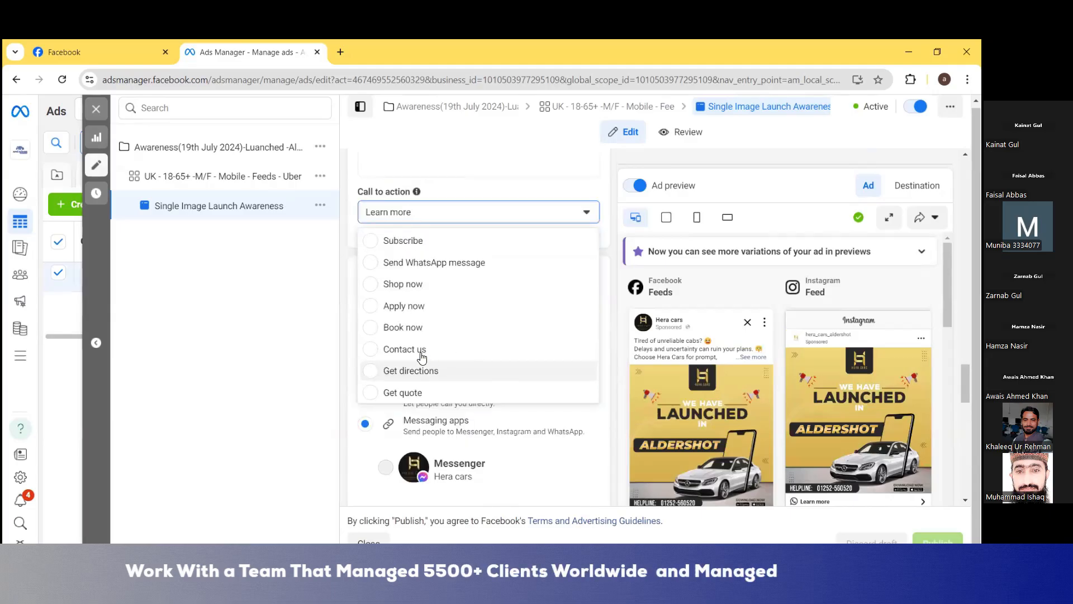
{"action": "scroll", "coordinate": [410, 352], "scroll_direction": "down", "scroll_amount": 1}
{"action": "scroll", "coordinate": [411, 353], "scroll_direction": "down", "scroll_amount": 1}
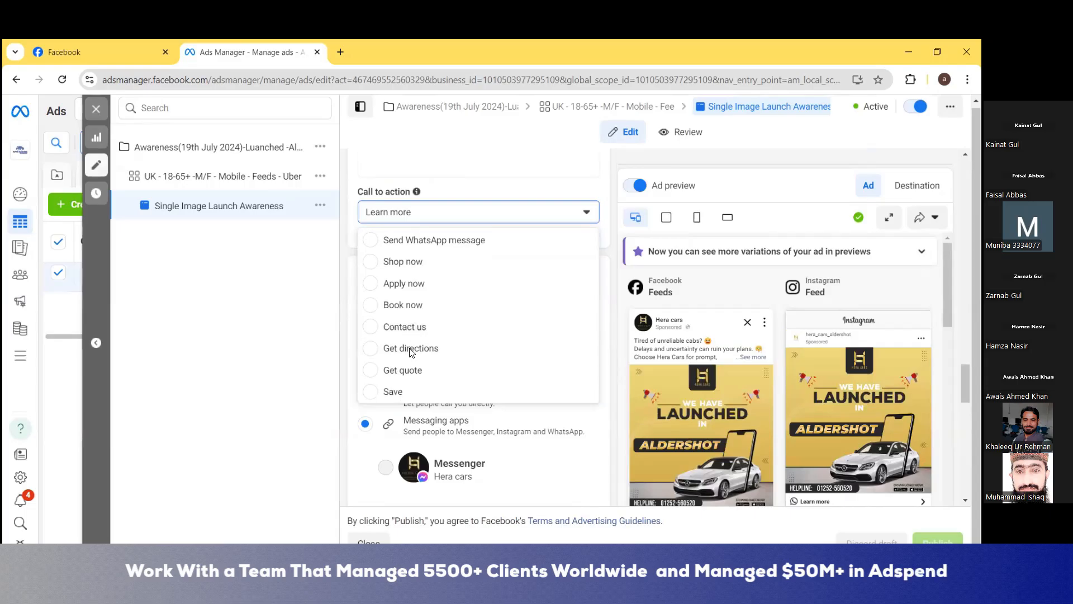
{"action": "left_click", "coordinate": [382, 330]}
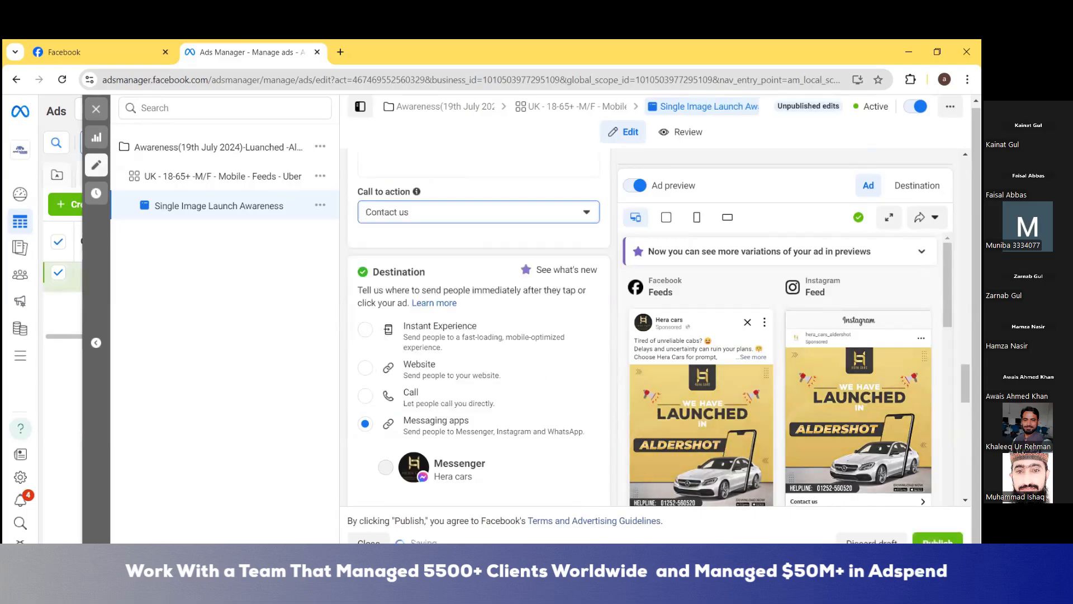